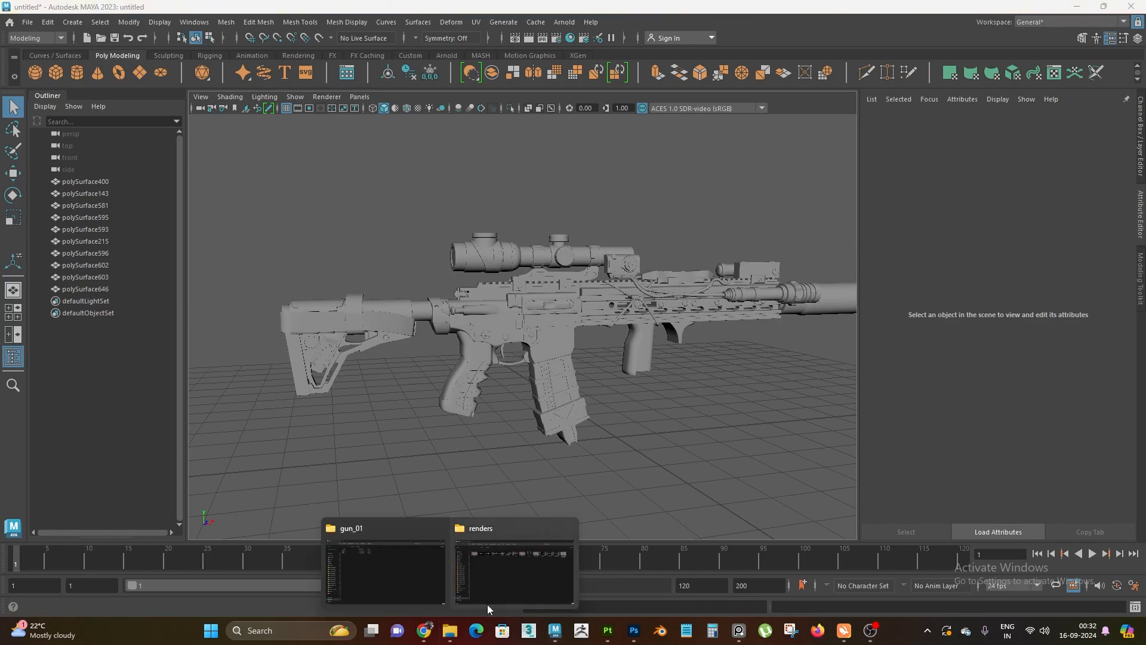
# Open render image 1 from the renders folder, examine the textured rifle up close, and close the image
pyautogui.click(518, 567)
pyautogui.doubleClick(252, 134)
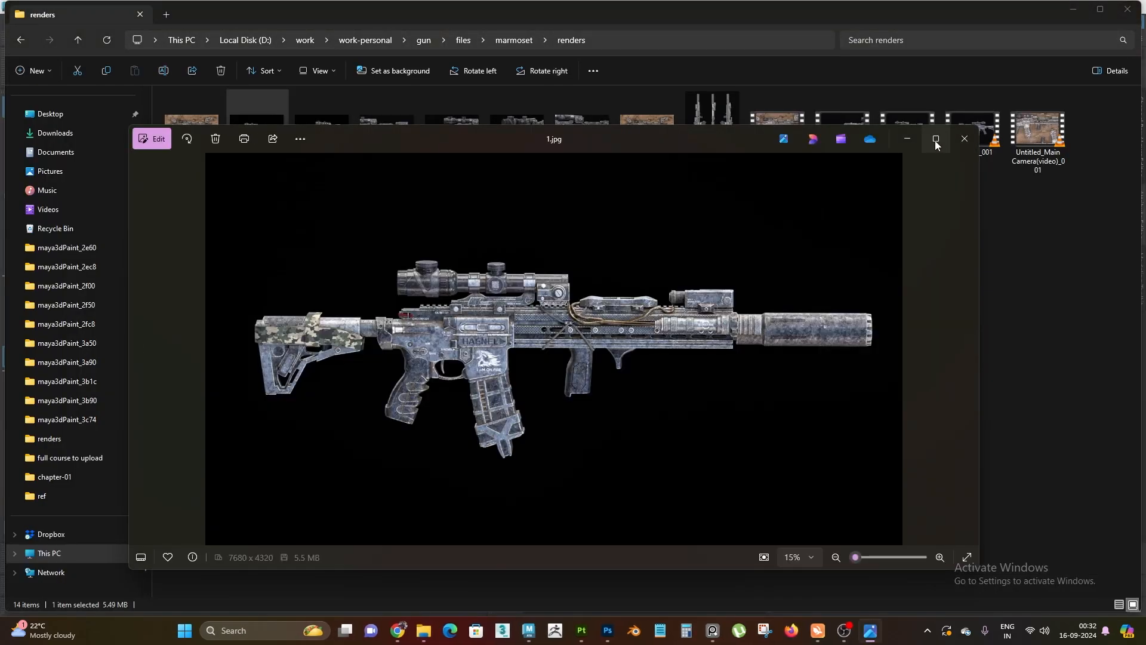
pyautogui.click(935, 139)
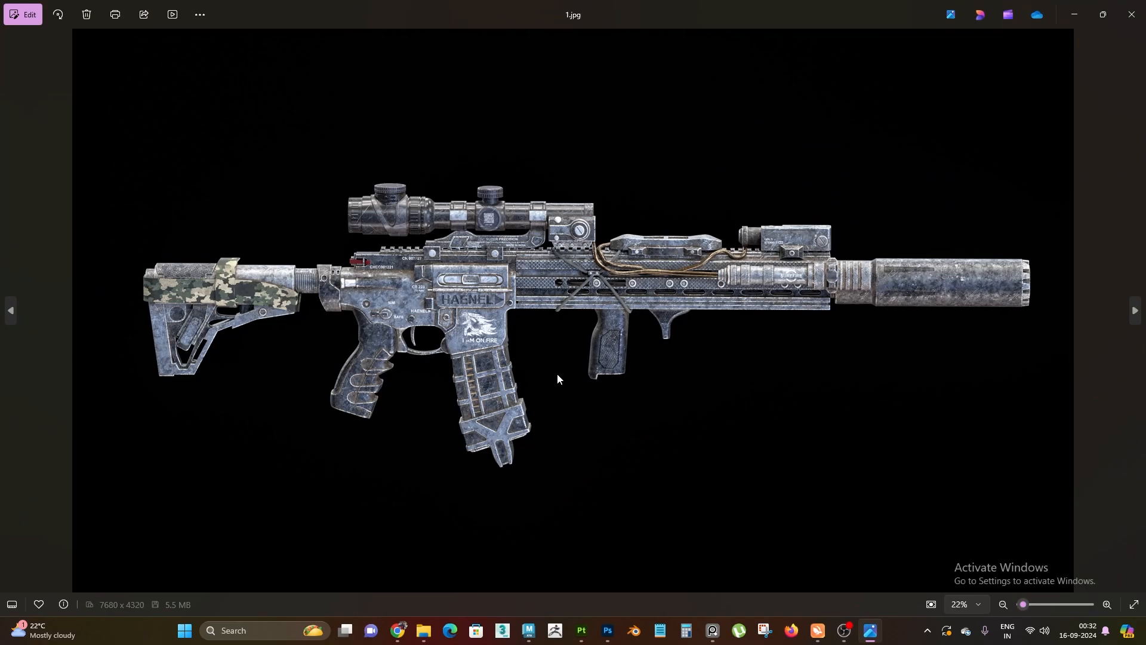
pyautogui.scroll(1, 557, 379)
pyautogui.scroll(-1, 666, 431)
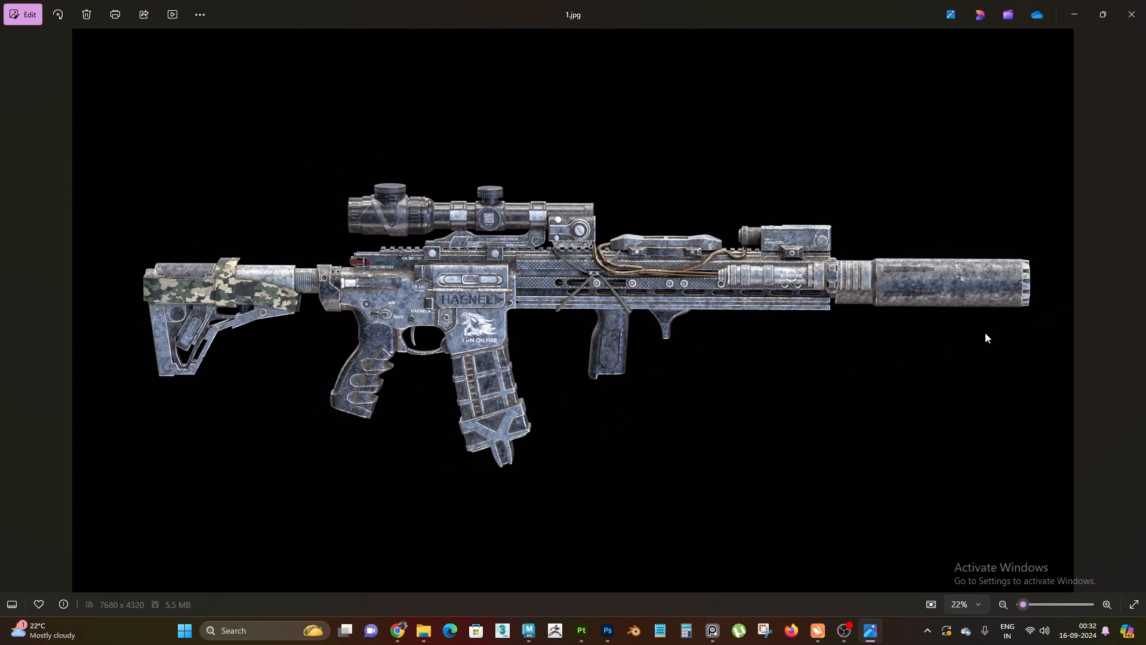
pyautogui.scroll(1, 986, 334)
pyautogui.scroll(-1, 688, 379)
pyautogui.click(1131, 14)
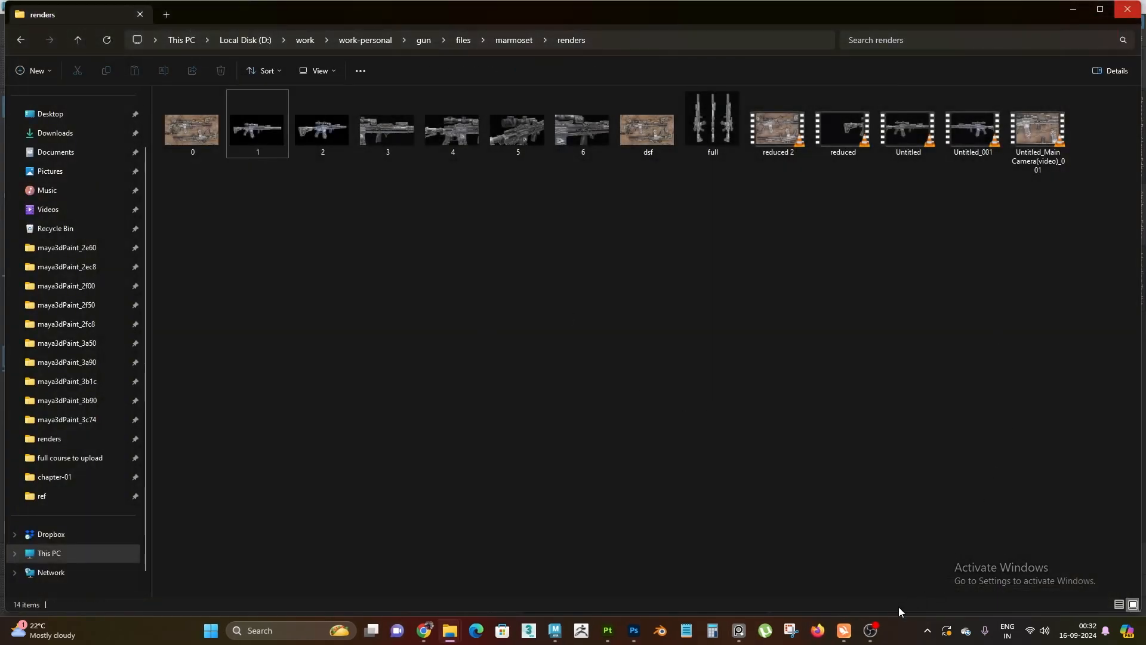
# Switch to Maya and examine the untextured rifle model from several angles and distances
pyautogui.click(609, 634)
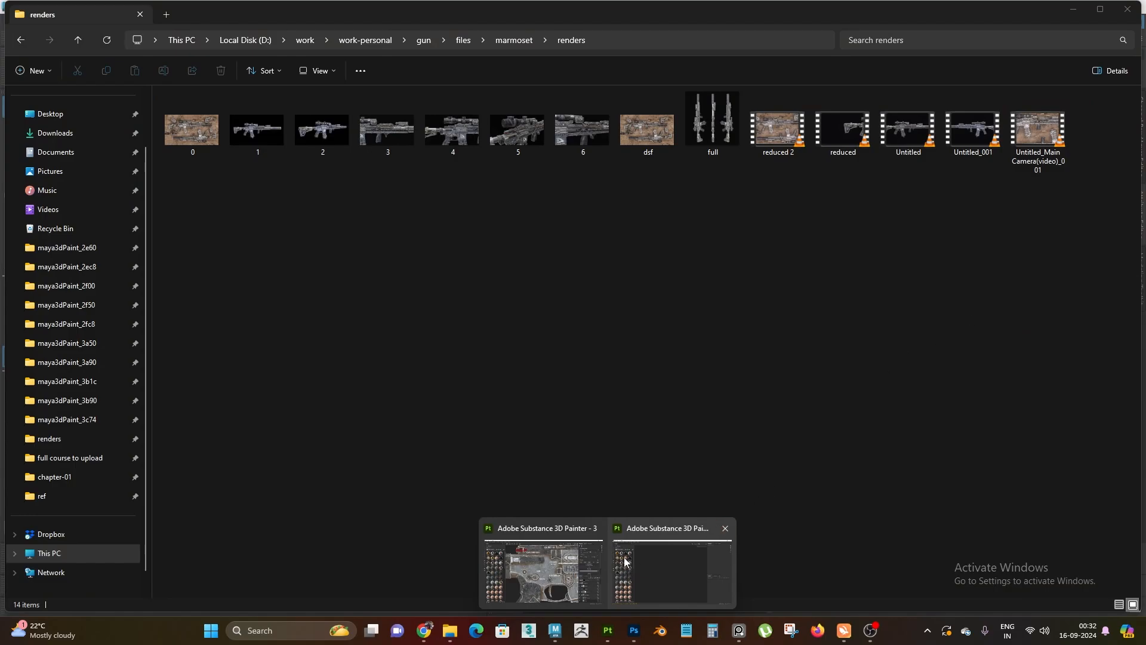
pyautogui.click(556, 632)
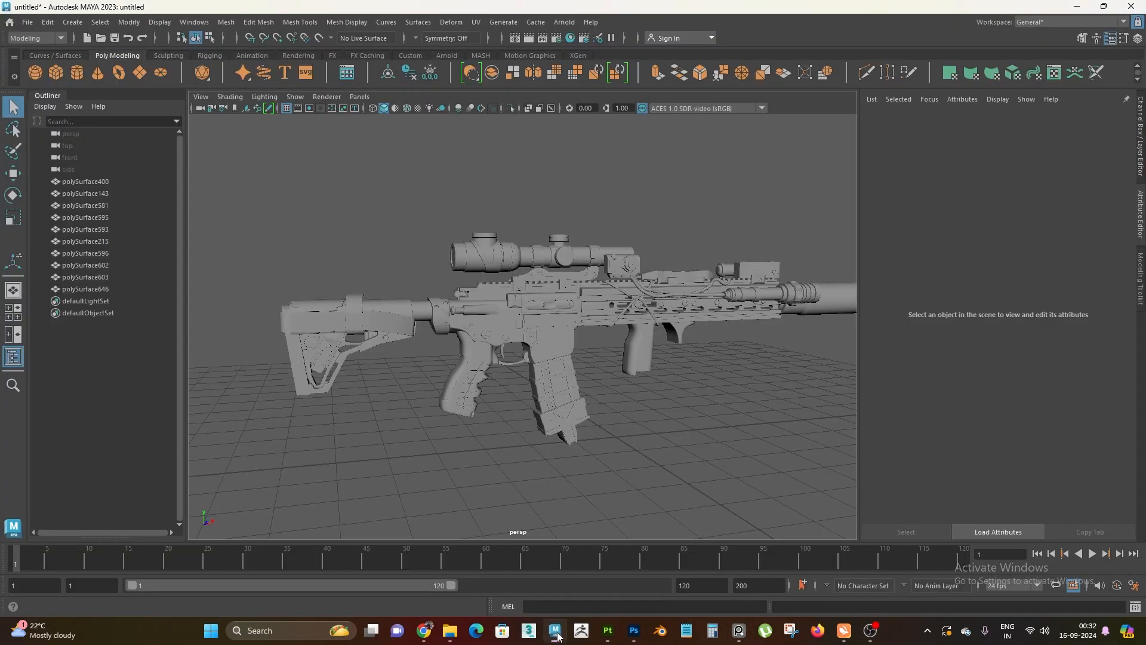
pyautogui.keyDown('alt'); pyautogui.moveTo(573, 406); pyautogui.dragTo(573, 432, button='right'); pyautogui.keyUp('alt')
pyautogui.keyDown('alt'); pyautogui.moveTo(573, 432); pyautogui.dragTo(591, 432); pyautogui.keyUp('alt')
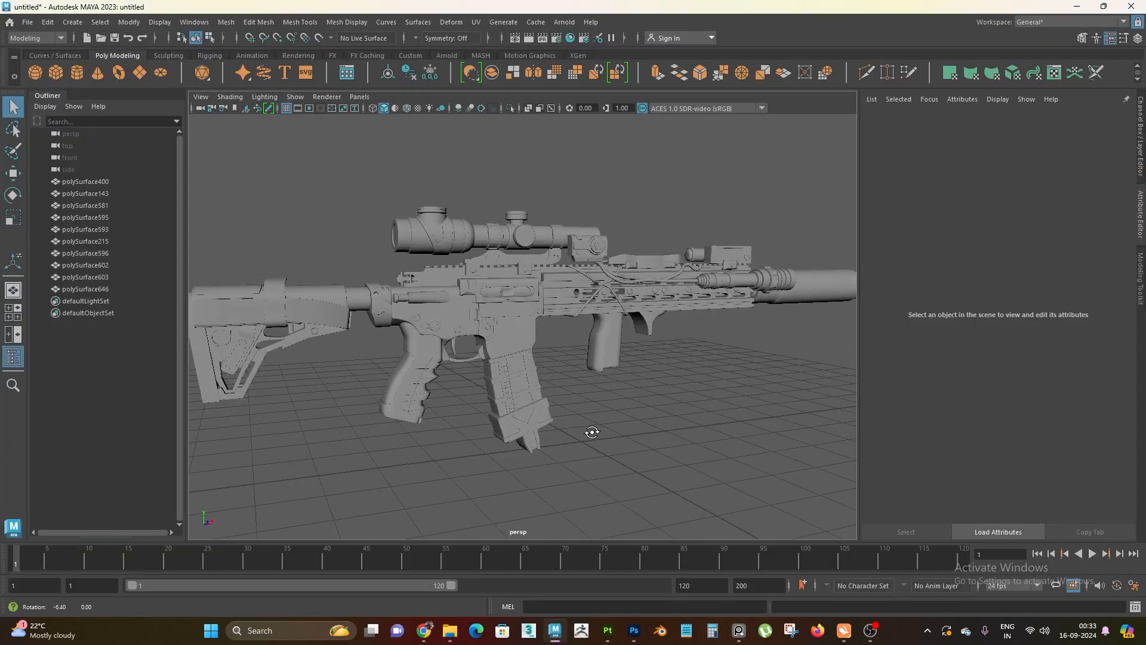
pyautogui.keyDown('alt'); pyautogui.moveTo(592, 432); pyautogui.dragTo(561, 370, button='right'); pyautogui.keyUp('alt')
pyautogui.moveTo(338, 192); pyautogui.dragTo(897, 576)
pyautogui.keyDown('alt'); pyautogui.moveTo(561, 393); pyautogui.dragTo(445, 288, button='right'); pyautogui.keyUp('alt')
pyautogui.click(359, 142)
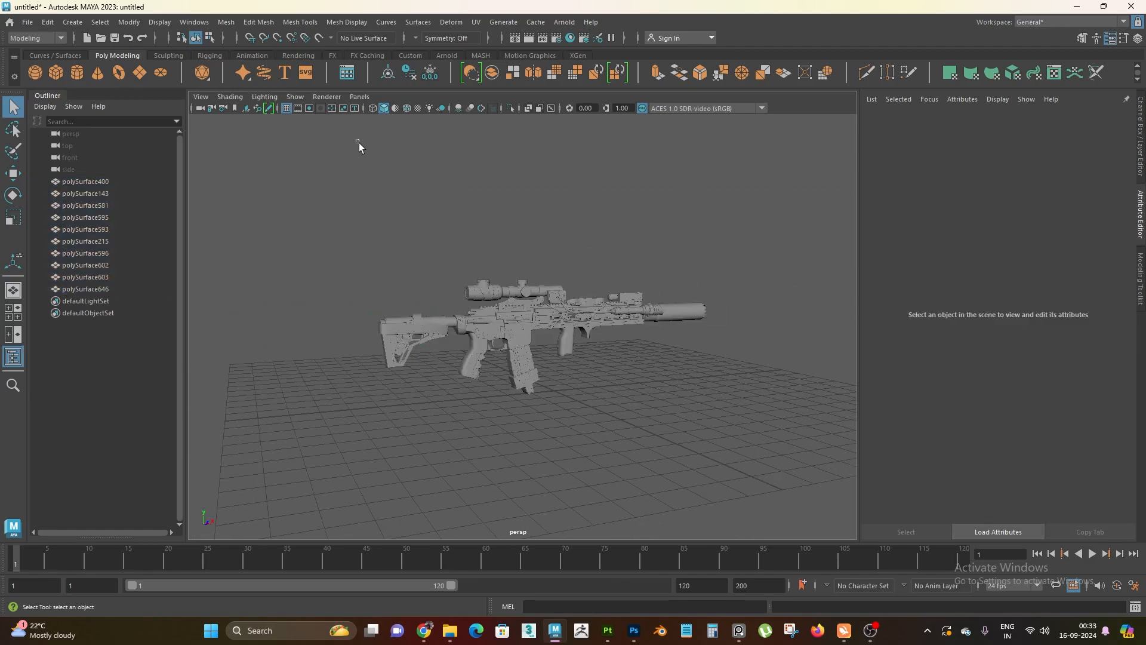
# Switch from Maya to the empty Substance 3D Painter window
pyautogui.click(27, 22)
pyautogui.click(575, 499)
pyautogui.moveTo(603, 629)
pyautogui.click(662, 567)
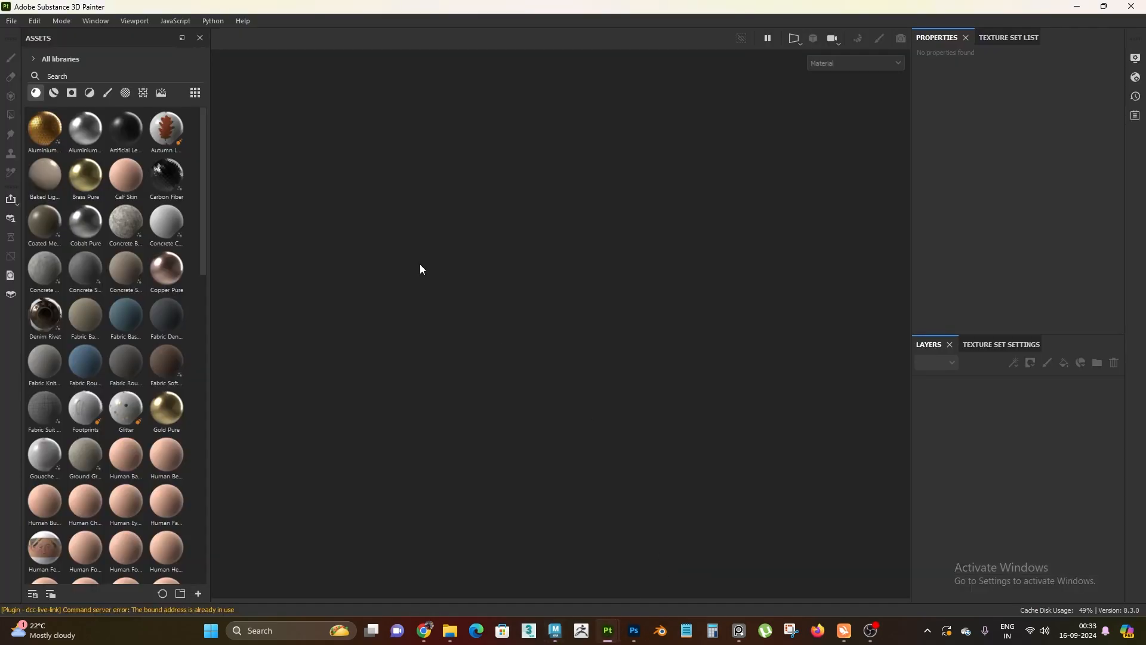
pyautogui.click(11, 21)
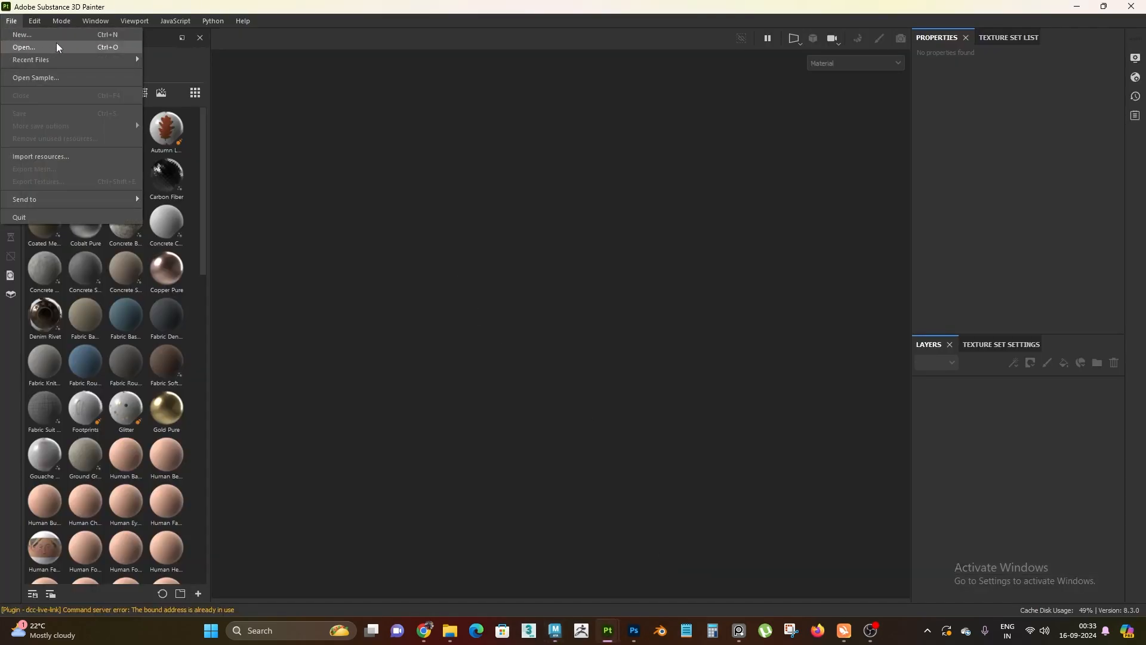
pyautogui.click(65, 37)
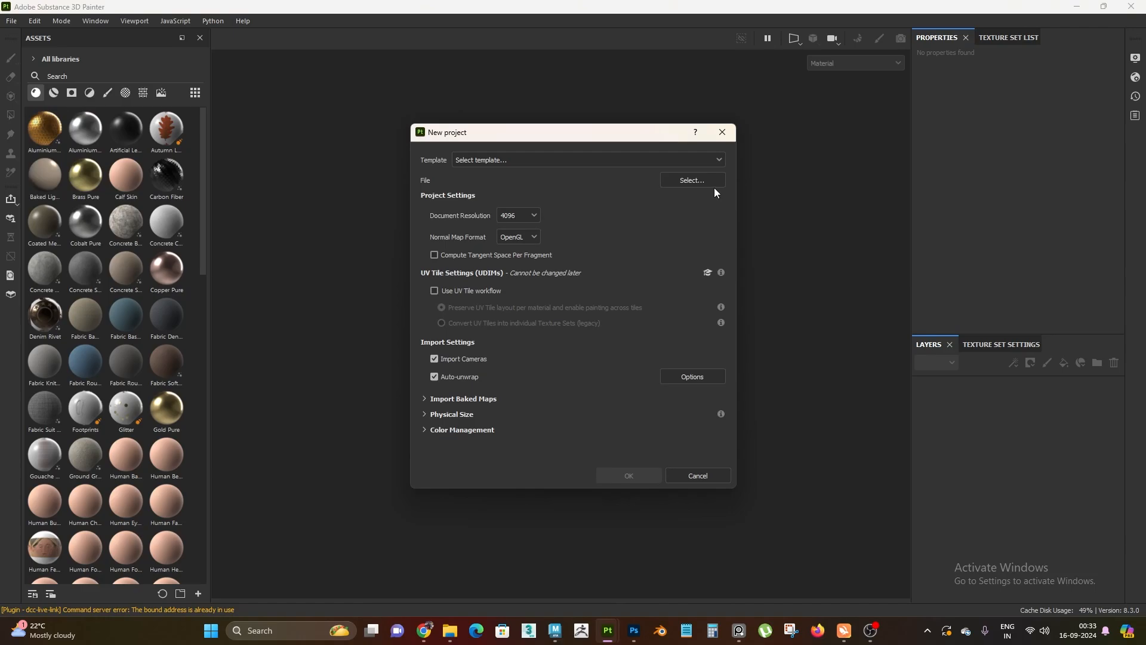
pyautogui.click(706, 182)
pyautogui.click(969, 151)
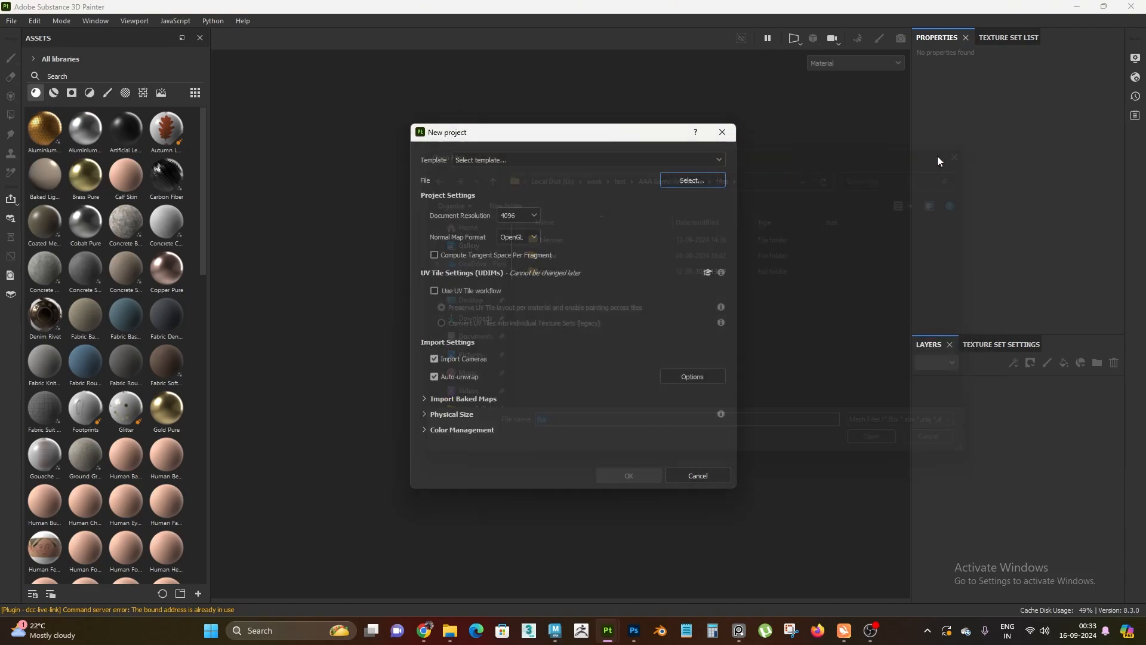
pyautogui.click(722, 132)
# Start a new Substance 3D Painter project and open the file selection for its mesh
pyautogui.click(4, 21)
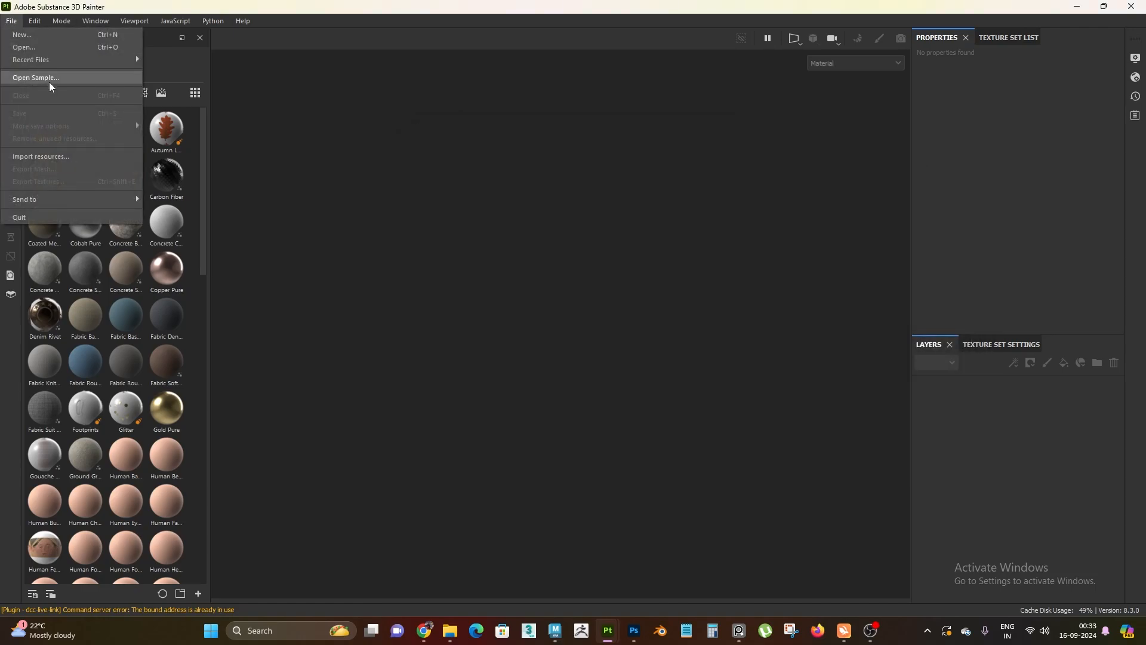
pyautogui.click(40, 37)
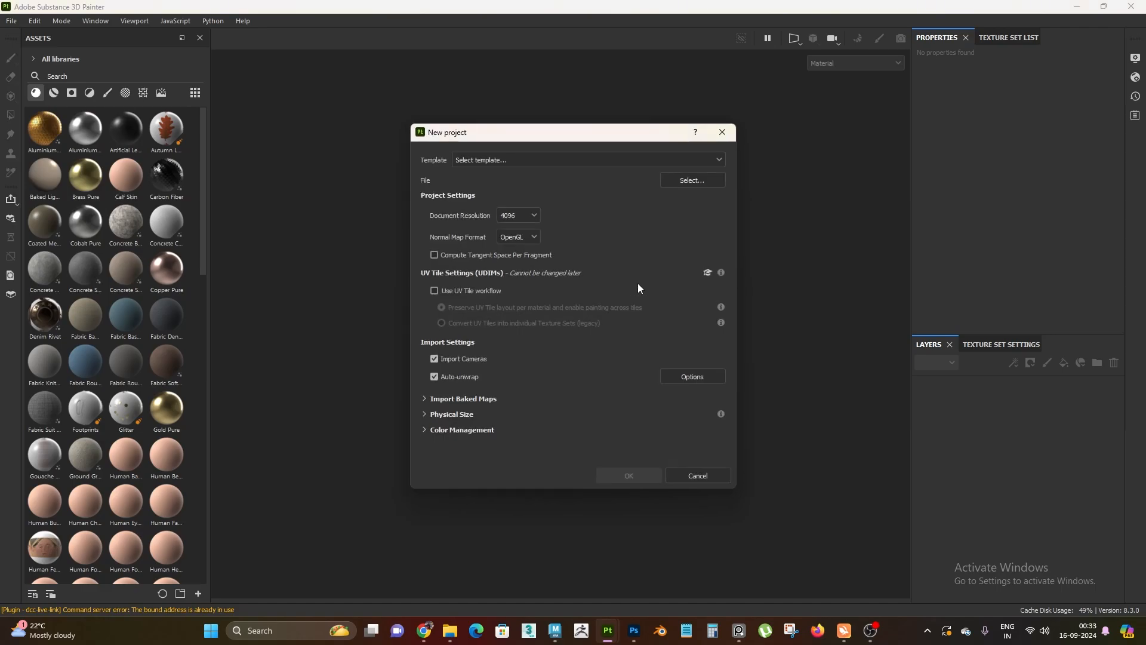
pyautogui.click(704, 182)
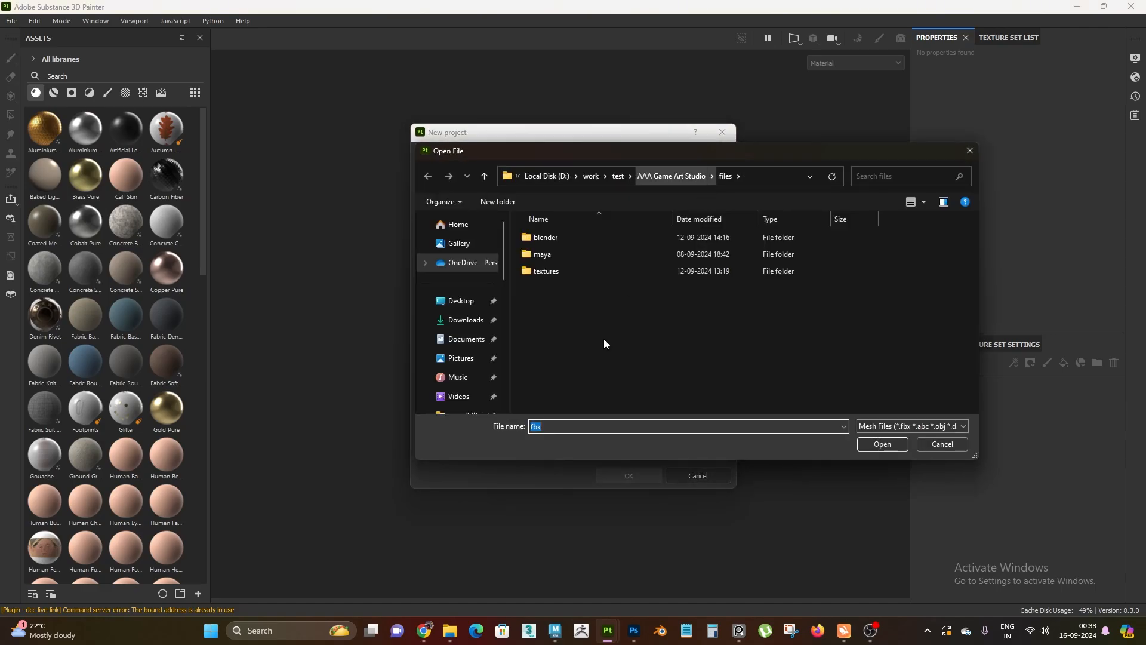
# Switch to File Explorer, open the fbx folder inside gun_01, and copy its folder path
pyautogui.moveTo(460, 632)
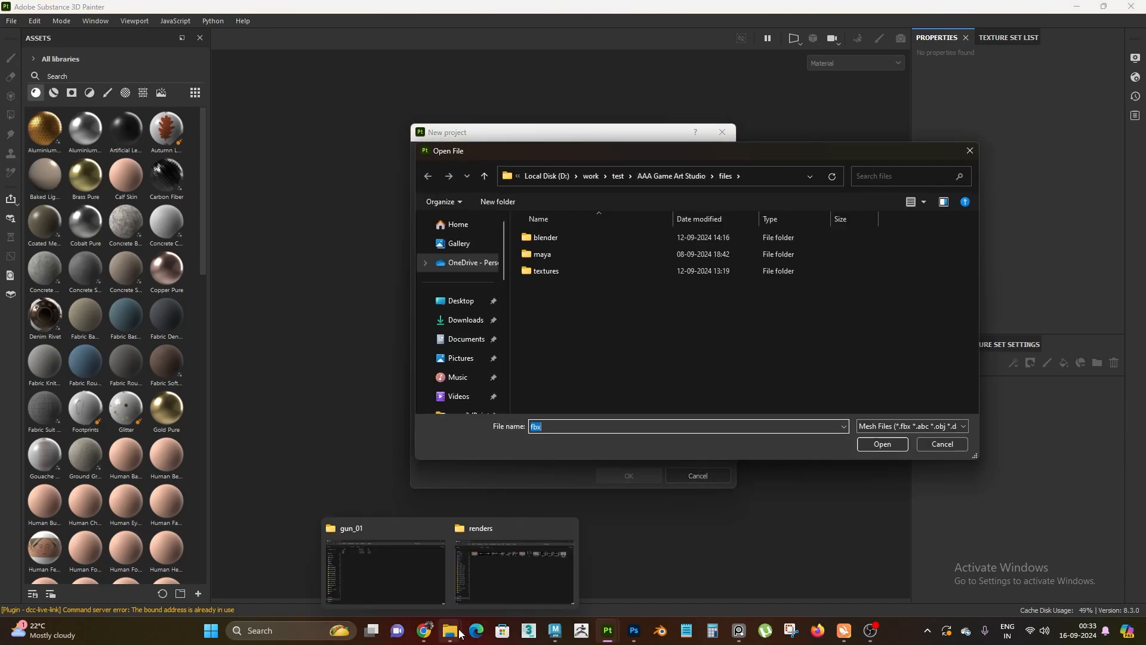
pyautogui.click(422, 603)
pyautogui.doubleClick(228, 106)
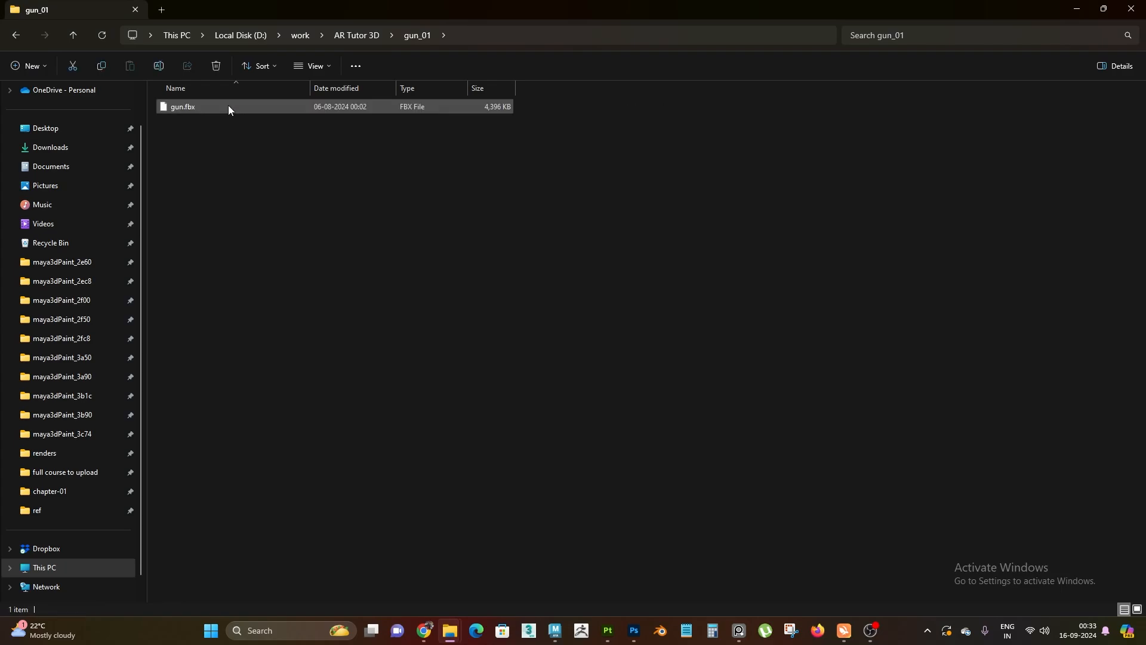
pyautogui.hotkey('alt', 'd')
pyautogui.hotkey('ctrl', 'c')
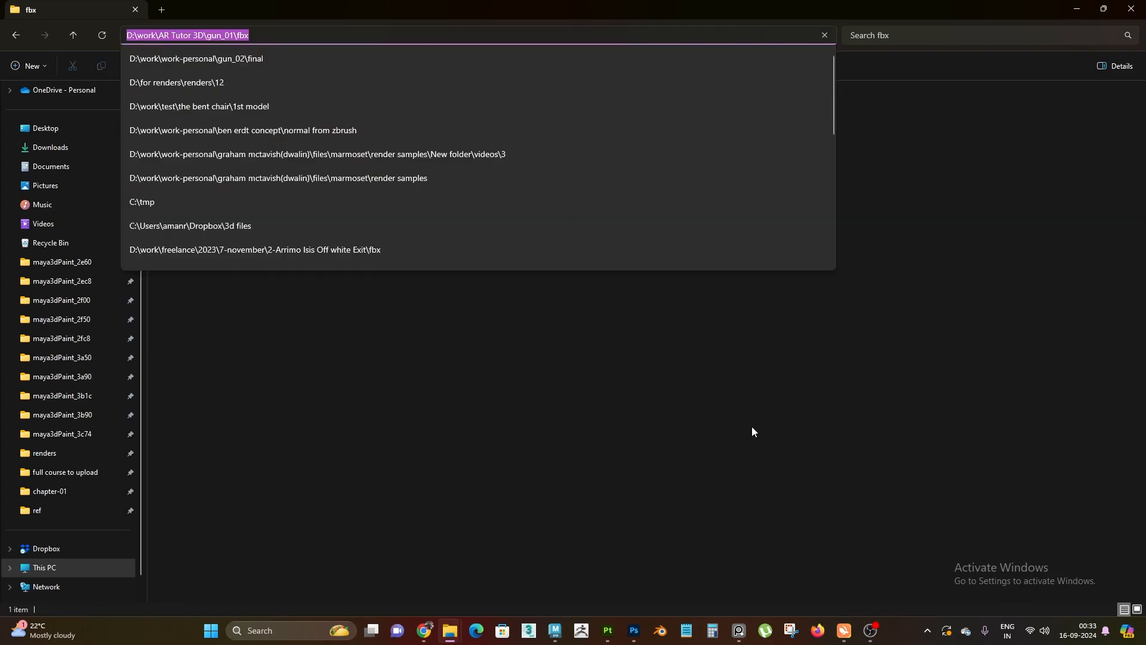
pyautogui.click(751, 426)
# Back in Substance 3D Painter, choose gun.fbx from D:\work\AR Tutor 3D\gun_01\fbx as the project mesh
pyautogui.click(608, 630)
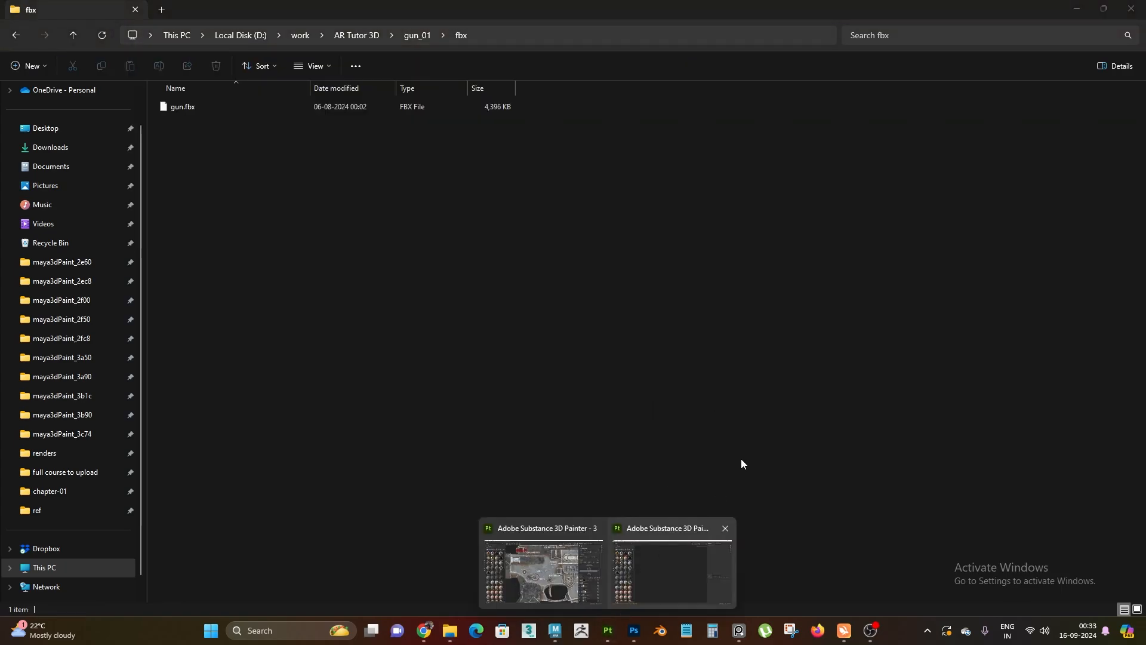
pyautogui.click(657, 588)
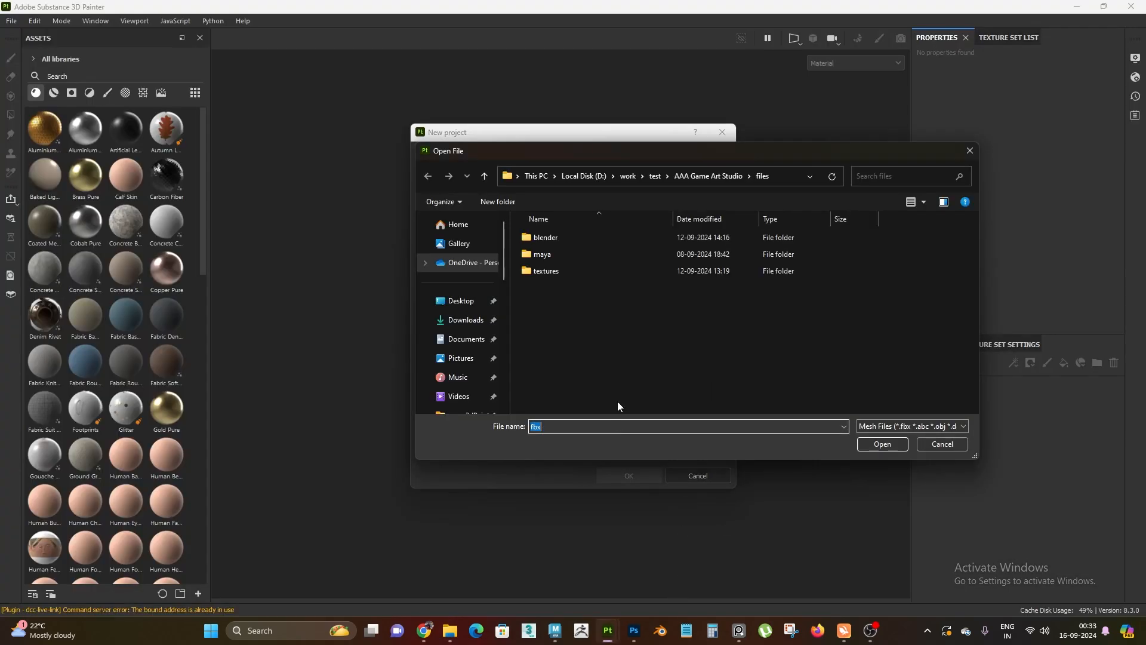
pyautogui.hotkey('ctrl', 'v')
pyautogui.press('Return')
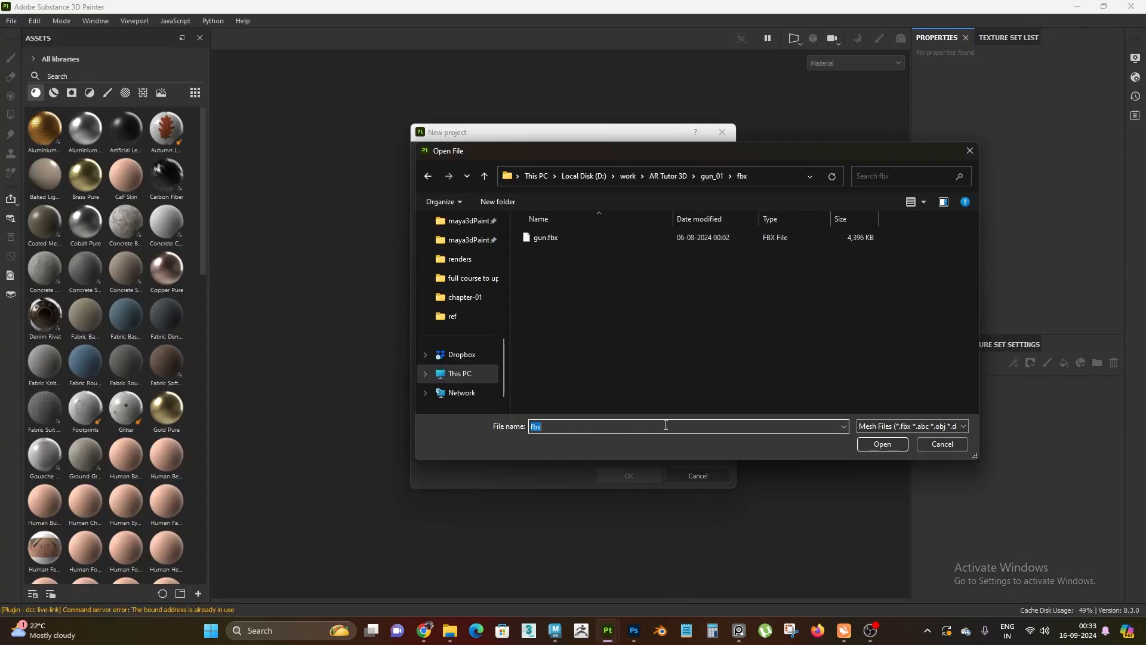
pyautogui.doubleClick(556, 238)
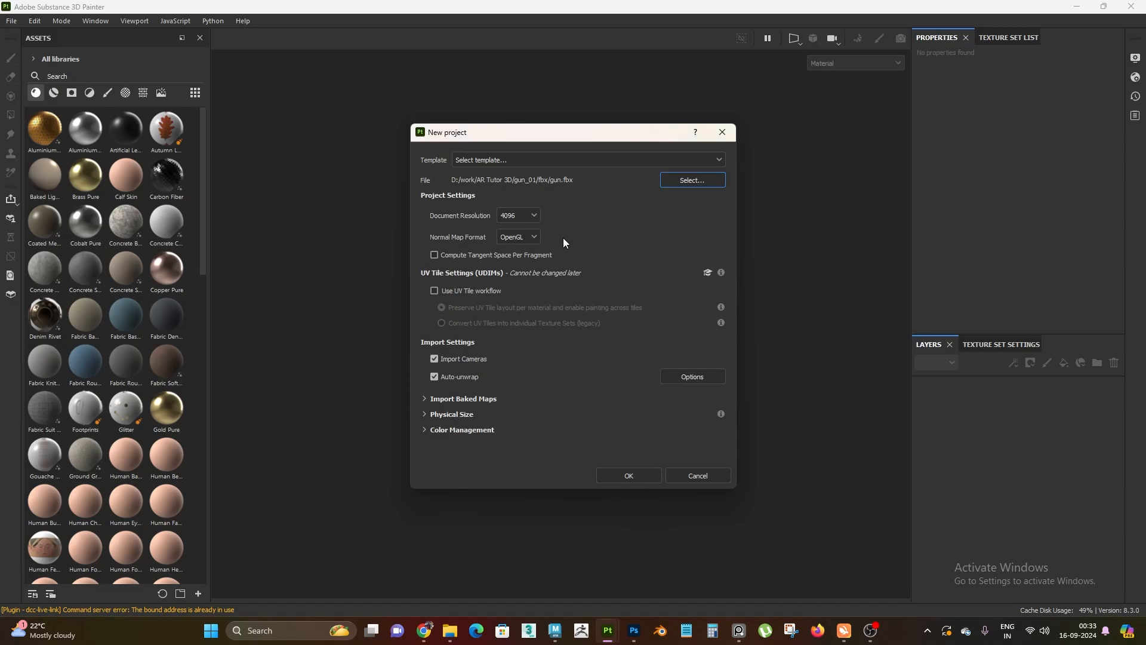
# Set the document resolution to 4096 and create the project
pyautogui.click(519, 216)
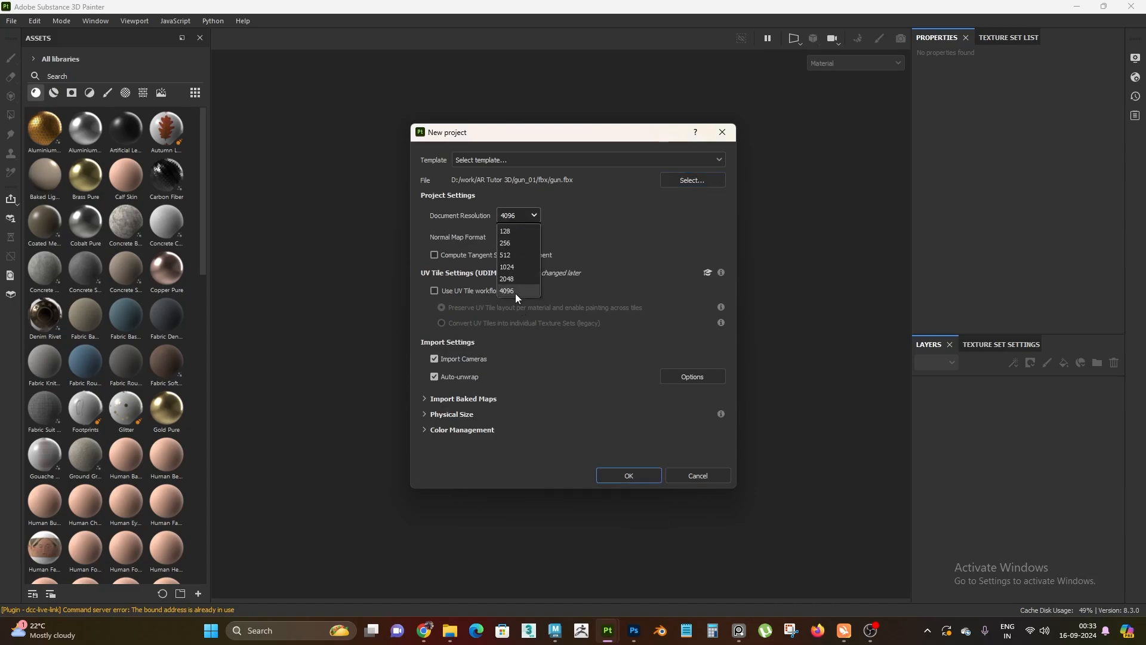
pyautogui.click(517, 292)
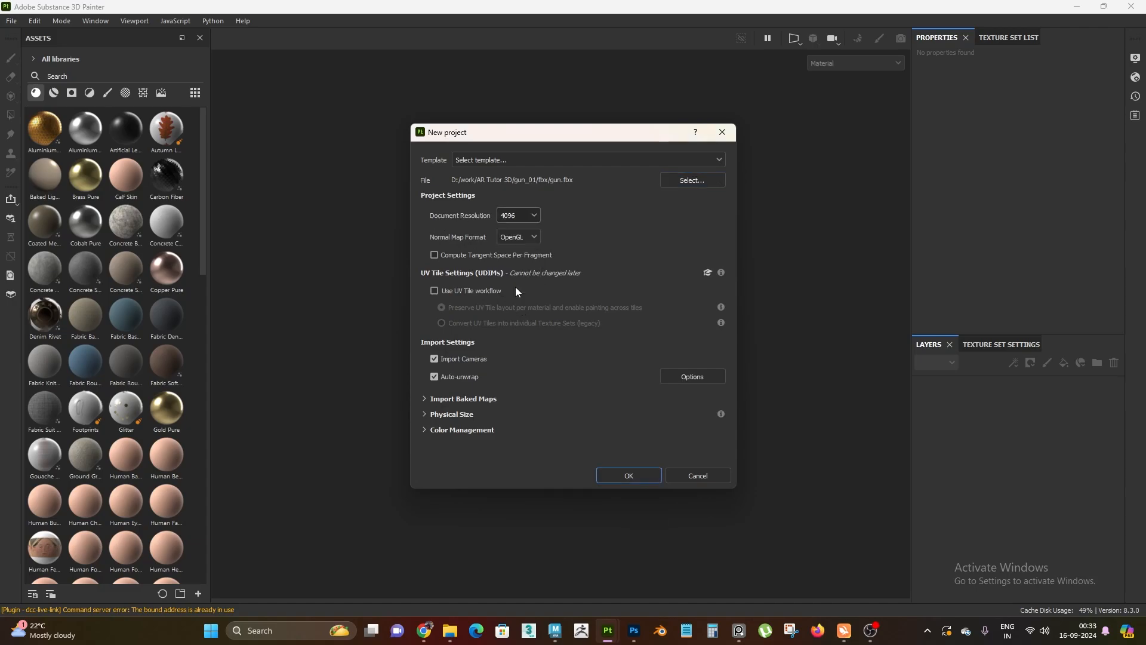
pyautogui.click(621, 477)
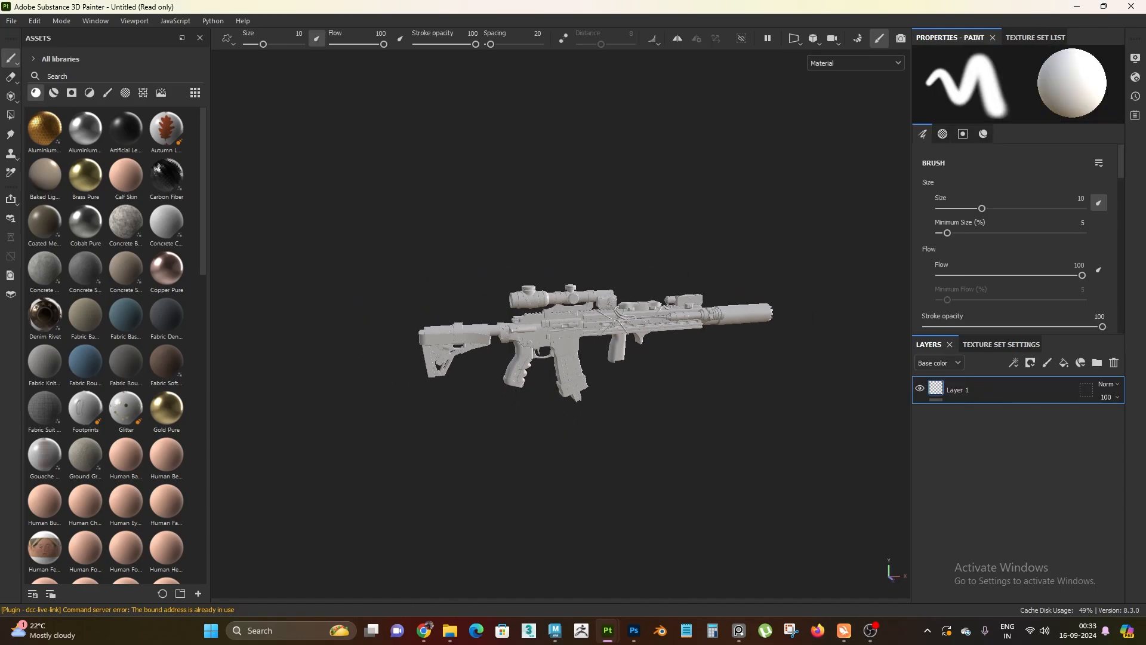
# Examine the imported rifle mesh from several angles, including a close view of the receiver, grip and scope
pyautogui.keyDown('alt'); pyautogui.moveTo(566, 455); pyautogui.dragTo(507, 325); pyautogui.keyUp('alt')
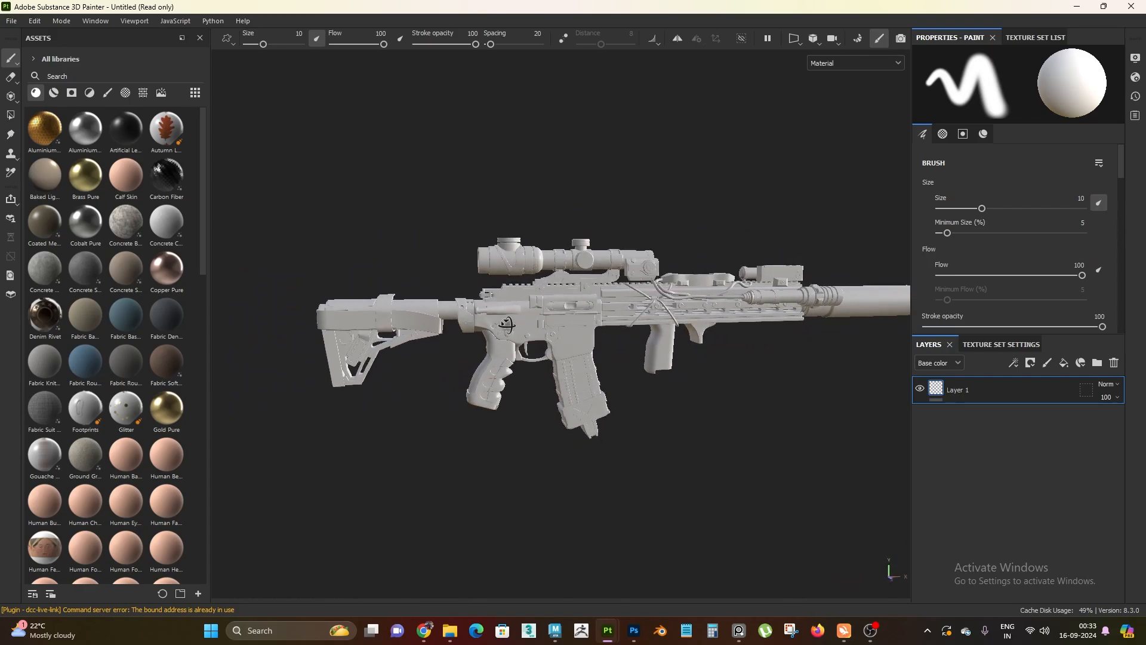
pyautogui.keyDown('alt'); pyautogui.moveTo(507, 325); pyautogui.dragTo(561, 402, button='right'); pyautogui.keyUp('alt')
pyautogui.keyDown('alt'); pyautogui.moveTo(561, 402); pyautogui.dragTo(550, 421, button='middle'); pyautogui.keyUp('alt')
pyautogui.keyDown('shift'); pyautogui.moveTo(550, 422); pyautogui.dragTo(615, 438, button='right'); pyautogui.keyUp('shift')
pyautogui.keyDown('alt'); pyautogui.moveTo(615, 438); pyautogui.dragTo(678, 439); pyautogui.keyUp('alt')
pyautogui.keyDown('alt'); pyautogui.moveTo(678, 440); pyautogui.dragTo(642, 376, button='right'); pyautogui.keyUp('alt')
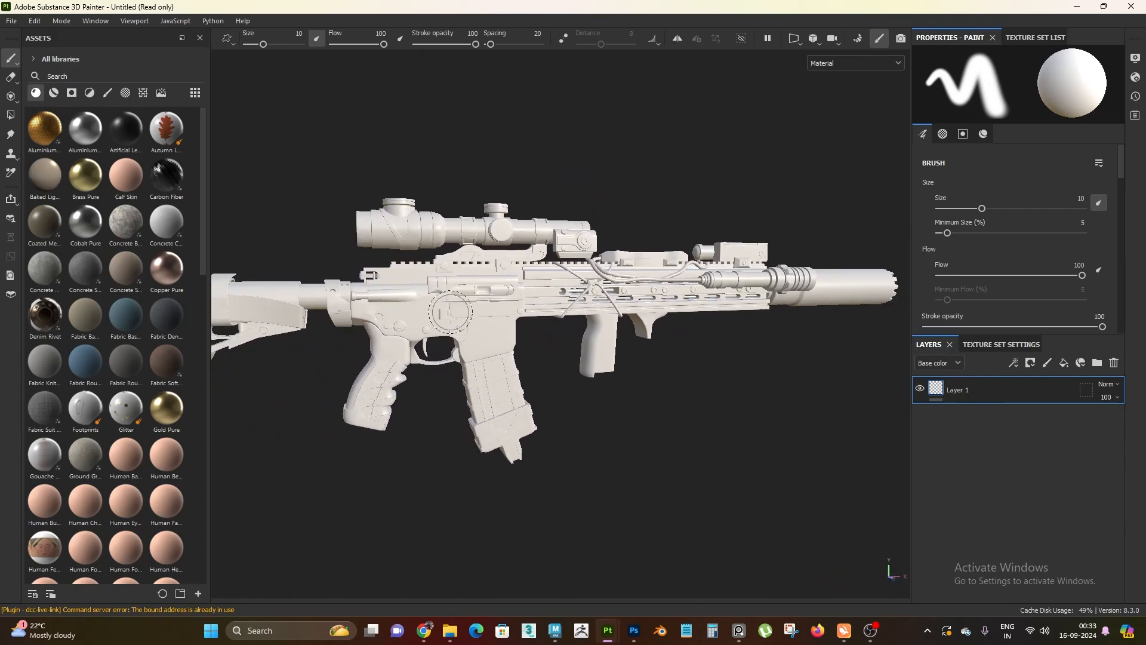
pyautogui.keyDown('alt'); pyautogui.moveTo(641, 376); pyautogui.dragTo(725, 309); pyautogui.keyUp('alt')
pyautogui.keyDown('alt'); pyautogui.moveTo(504, 345); pyautogui.dragTo(650, 361, button='middle'); pyautogui.keyUp('alt')
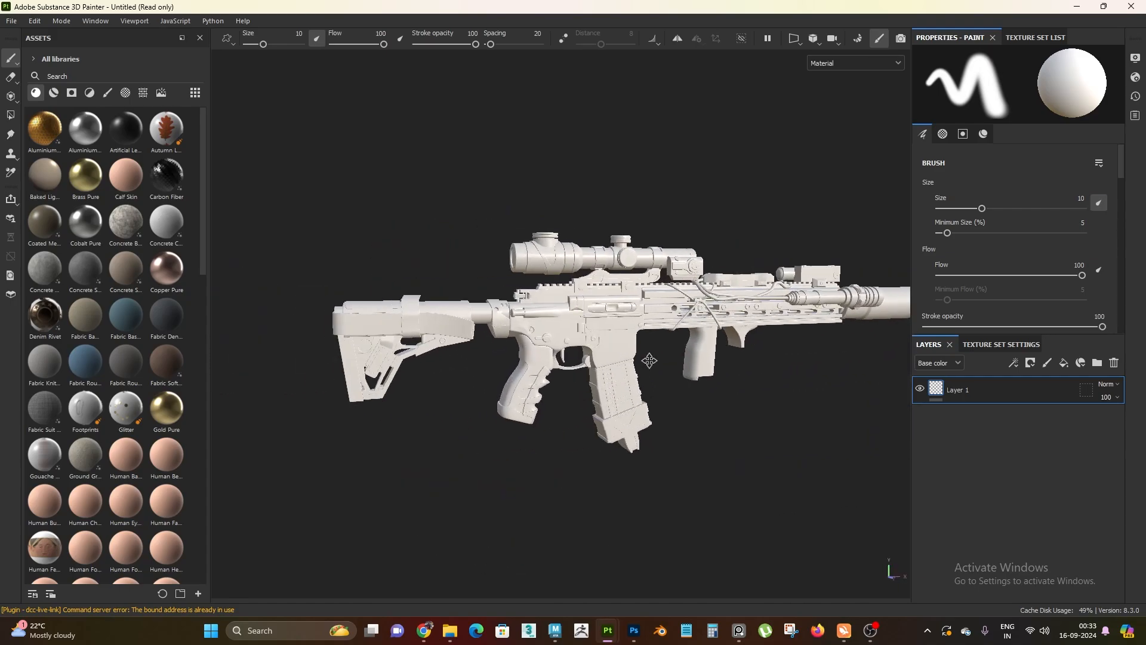
pyautogui.moveTo(650, 360)
pyautogui.keyDown('alt'); pyautogui.mouseDown()
pyautogui.moveTo(706, 412)
pyautogui.moveTo(824, 412)
pyautogui.moveTo(645, 376)
pyautogui.mouseUp(); pyautogui.keyUp('alt')
pyautogui.keyDown('alt'); pyautogui.moveTo(645, 376); pyautogui.dragTo(642, 404, button='right'); pyautogui.keyUp('alt')
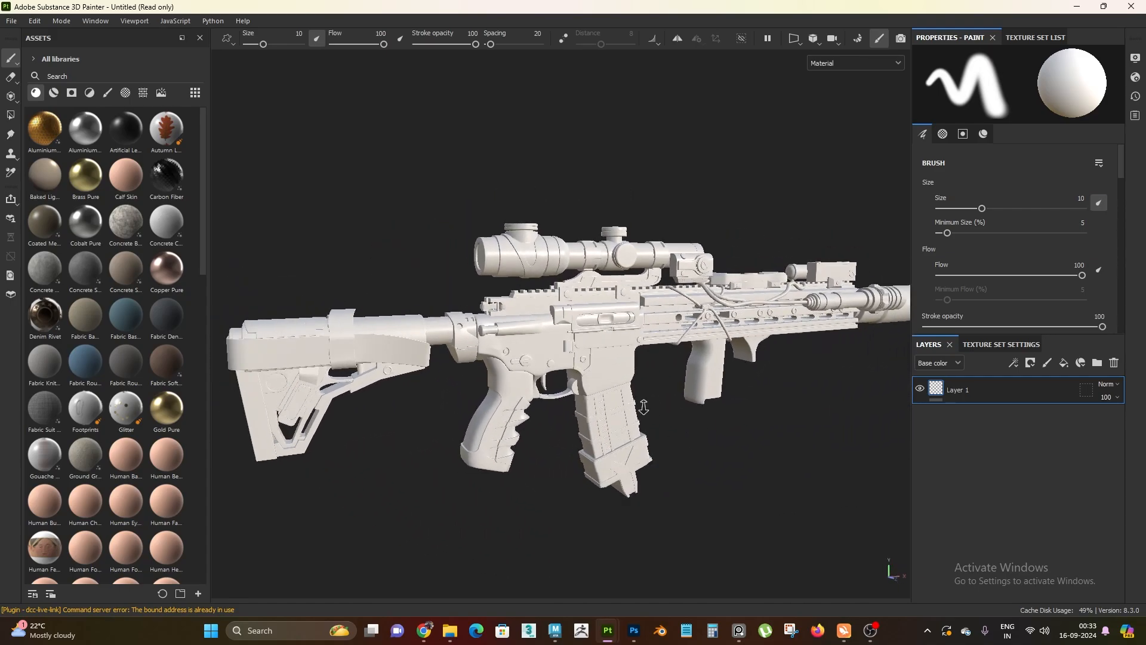
pyautogui.keyDown('alt'); pyautogui.moveTo(642, 404); pyautogui.dragTo(609, 424); pyautogui.keyUp('alt')
pyautogui.moveTo(608, 424)
pyautogui.keyDown('alt'); pyautogui.mouseDown(button='right')
pyautogui.moveTo(592, 409)
pyautogui.moveTo(598, 425)
pyautogui.mouseUp(button='right'); pyautogui.keyUp('alt')
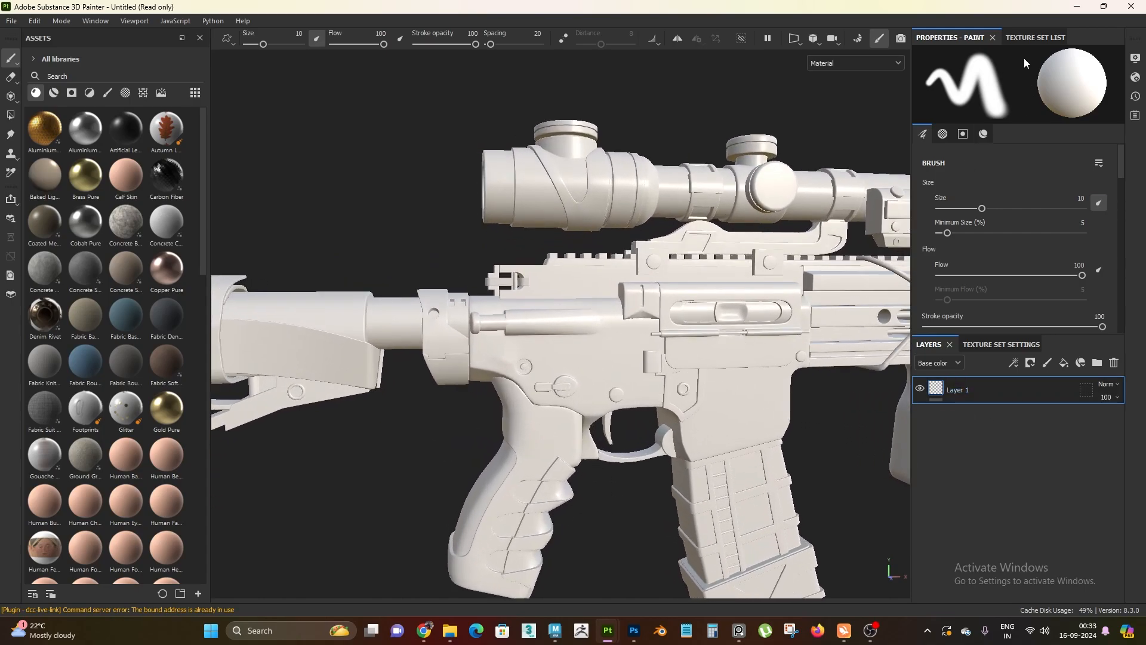
# Show the texture set list, select the M_0_1 texture set and toggle its visibility to identify its parts
pyautogui.click(1028, 39)
pyautogui.keyDown('alt'); pyautogui.moveTo(662, 418); pyautogui.dragTo(648, 434); pyautogui.keyUp('alt')
pyautogui.keyDown('alt'); pyautogui.moveTo(648, 434); pyautogui.dragTo(588, 376, button='middle'); pyautogui.keyUp('alt')
pyautogui.keyDown('alt'); pyautogui.moveTo(588, 376); pyautogui.dragTo(587, 395, button='right'); pyautogui.keyUp('alt')
pyautogui.moveTo(587, 395)
pyautogui.keyDown('alt'); pyautogui.mouseDown()
pyautogui.moveTo(645, 445)
pyautogui.moveTo(600, 407)
pyautogui.mouseUp(); pyautogui.keyUp('alt')
pyautogui.keyDown('alt'); pyautogui.moveTo(599, 407); pyautogui.dragTo(591, 387, button='right'); pyautogui.keyUp('alt')
pyautogui.keyDown('alt'); pyautogui.moveTo(591, 388); pyautogui.dragTo(595, 423, button='middle'); pyautogui.keyUp('alt')
pyautogui.keyDown('alt'); pyautogui.moveTo(596, 422); pyautogui.dragTo(663, 433); pyautogui.keyUp('alt')
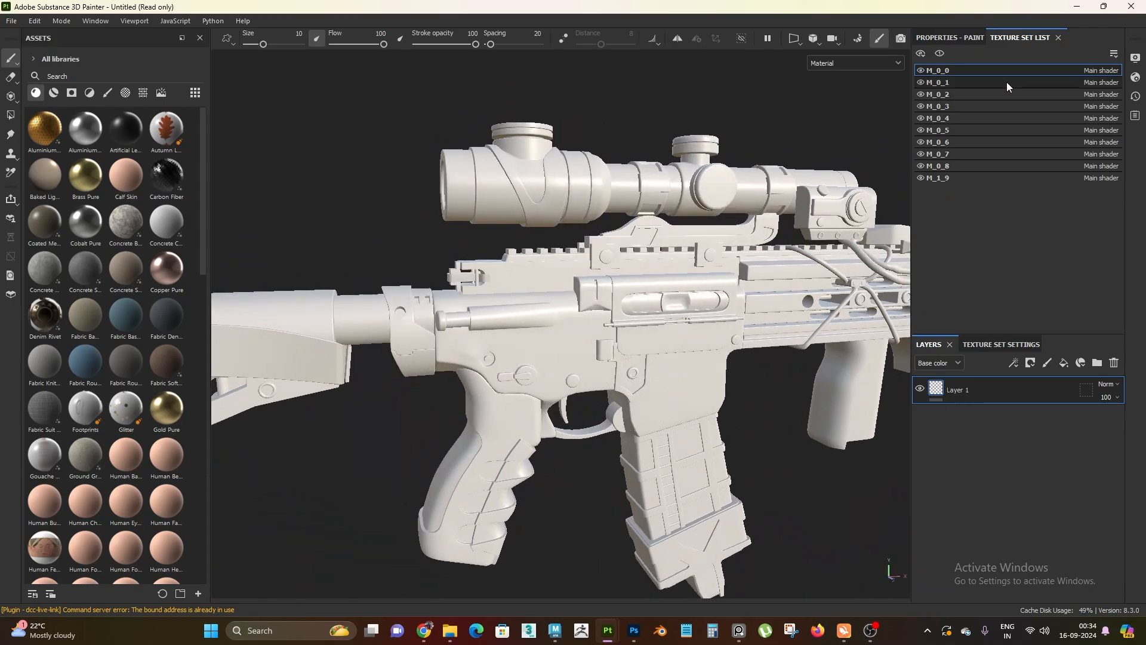
pyautogui.click(964, 83)
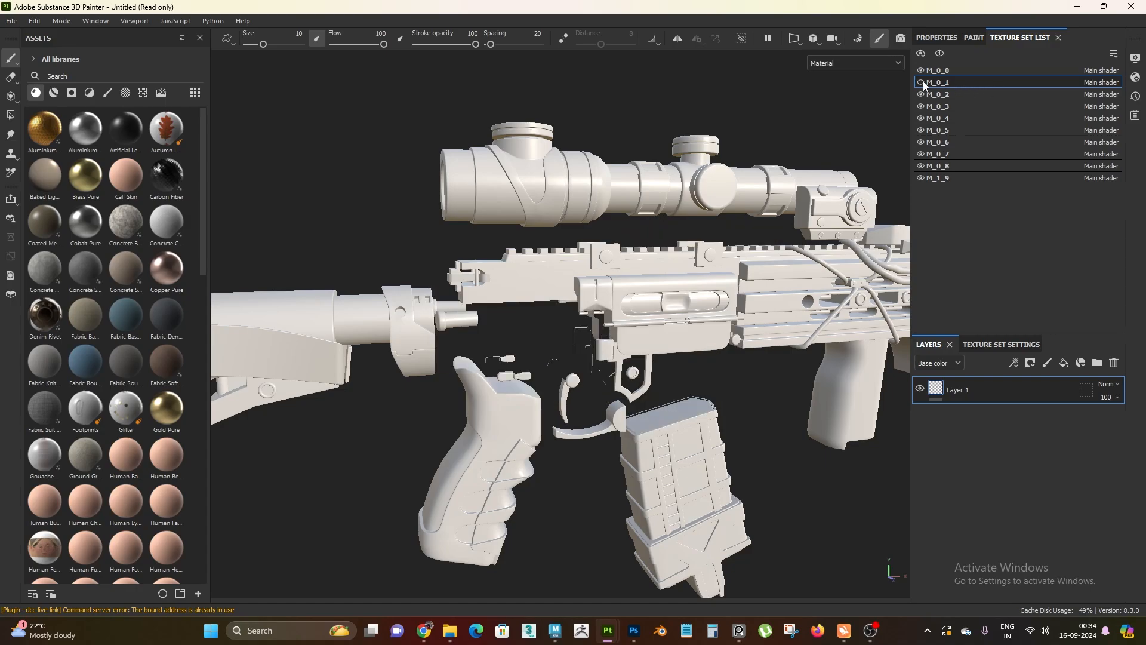
# Delete the default Layer 1 from the M_0_1 texture set
pyautogui.scroll(3, 570, 298)
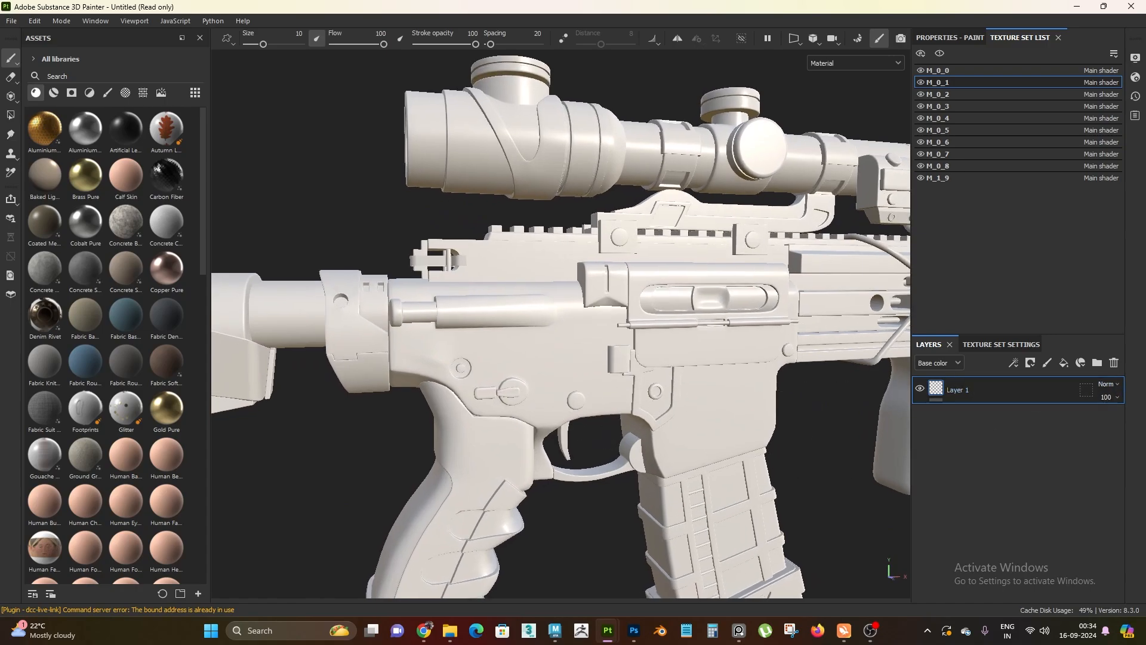
pyautogui.click(1114, 362)
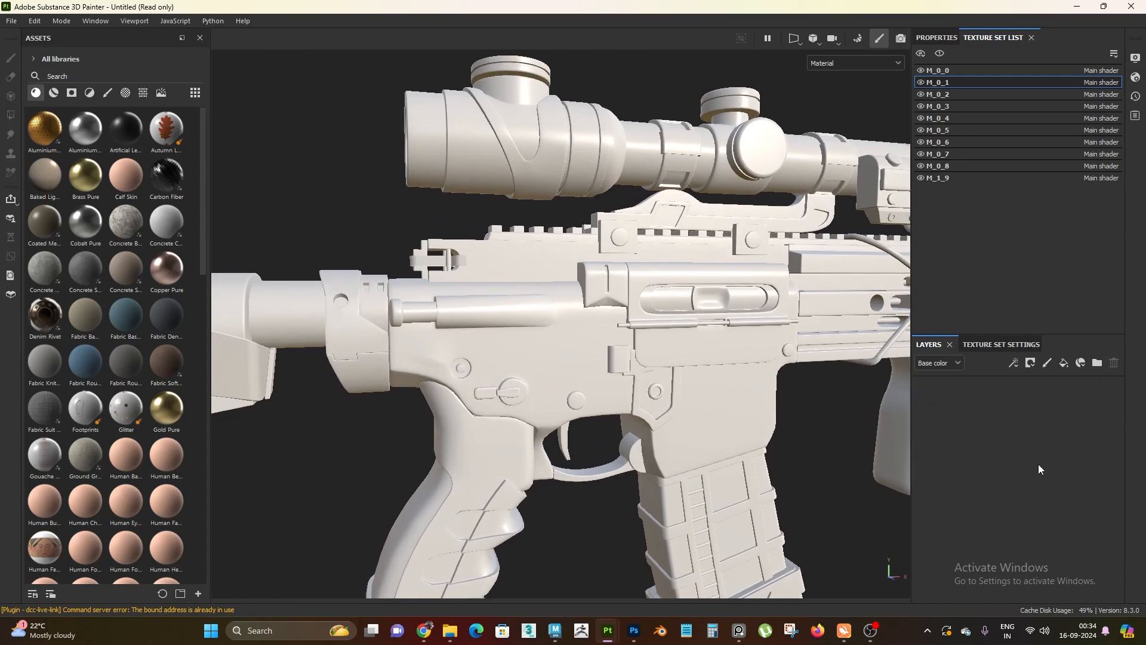
pyautogui.scroll(-2, 693, 433)
pyautogui.keyDown('alt'); pyautogui.moveTo(598, 425); pyautogui.dragTo(634, 441); pyautogui.keyUp('alt')
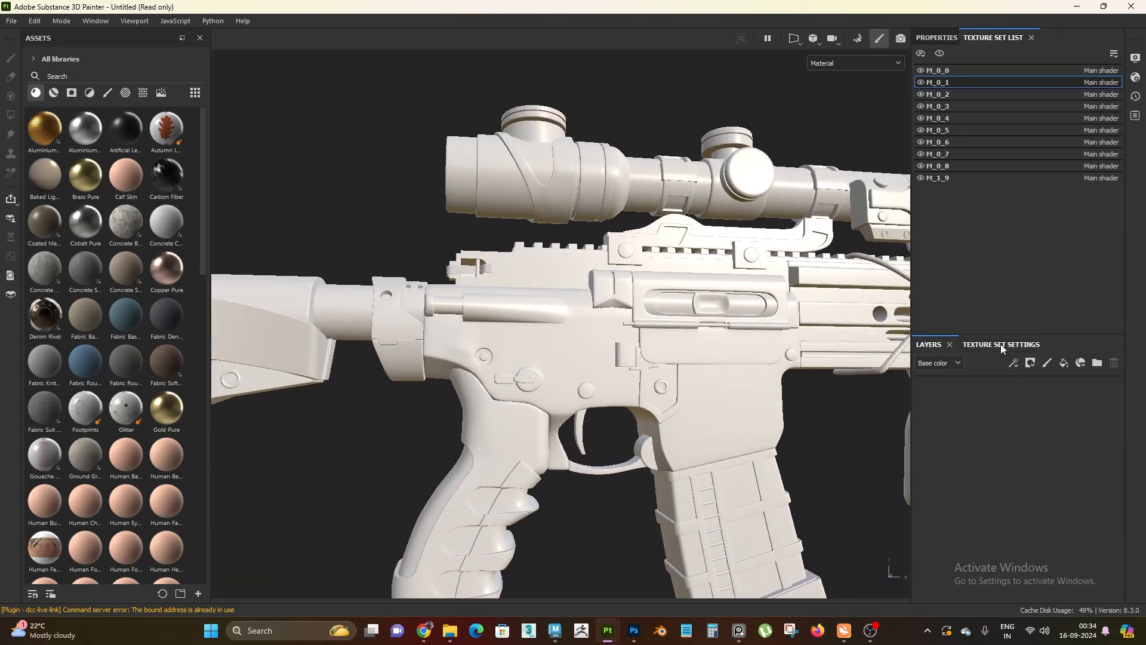
# Open mesh map baking for M_0_1 and set the output size to 4096 with Supersampling 16x antialiasing
pyautogui.click(1000, 345)
pyautogui.scroll(-5, 1015, 478)
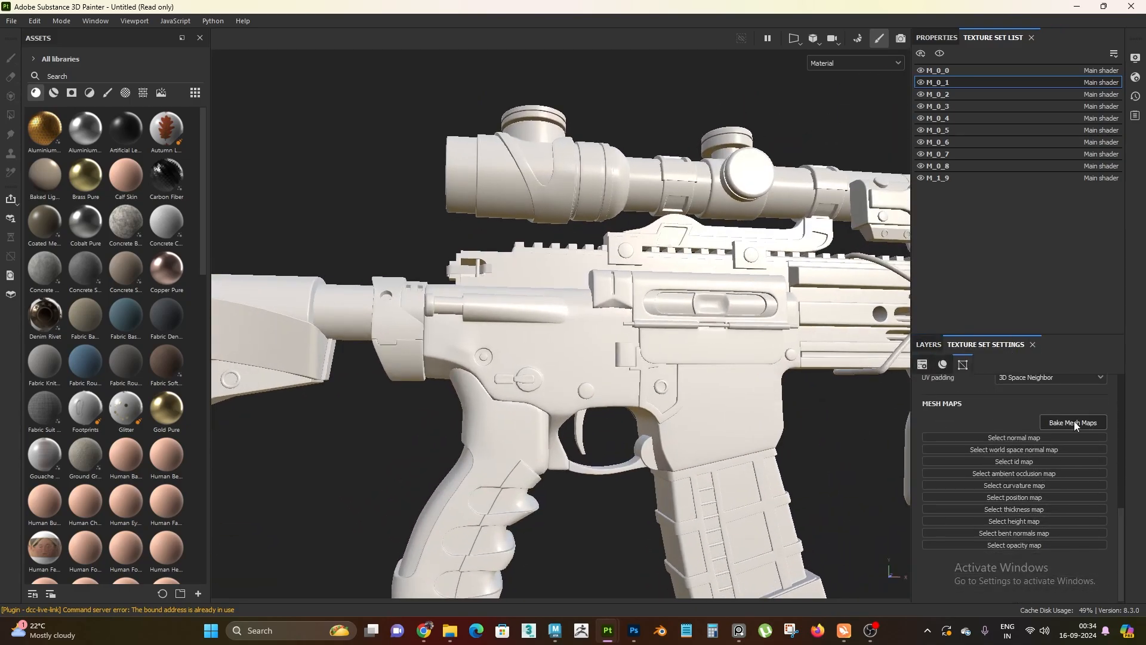
pyautogui.click(1073, 422)
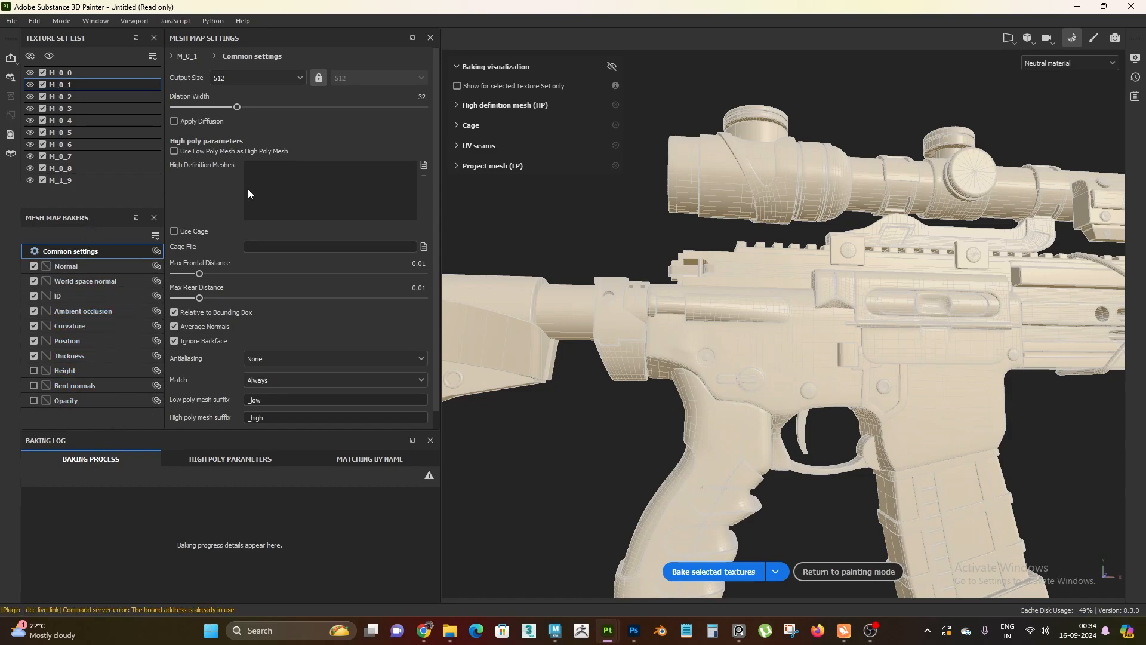
pyautogui.click(243, 78)
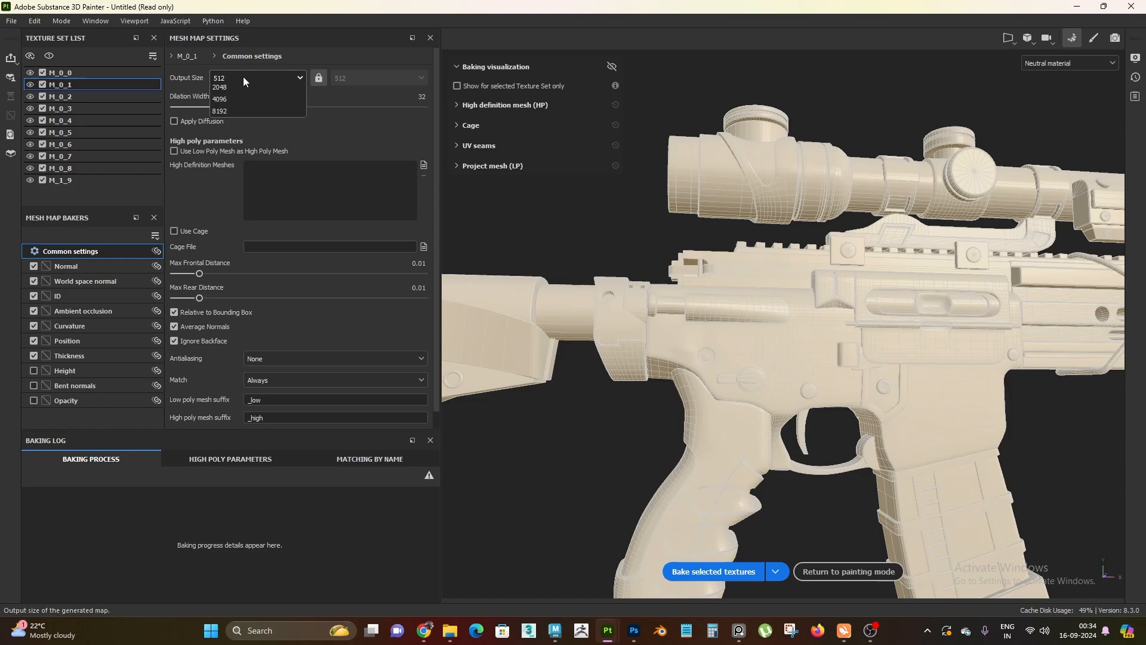
pyautogui.click(232, 176)
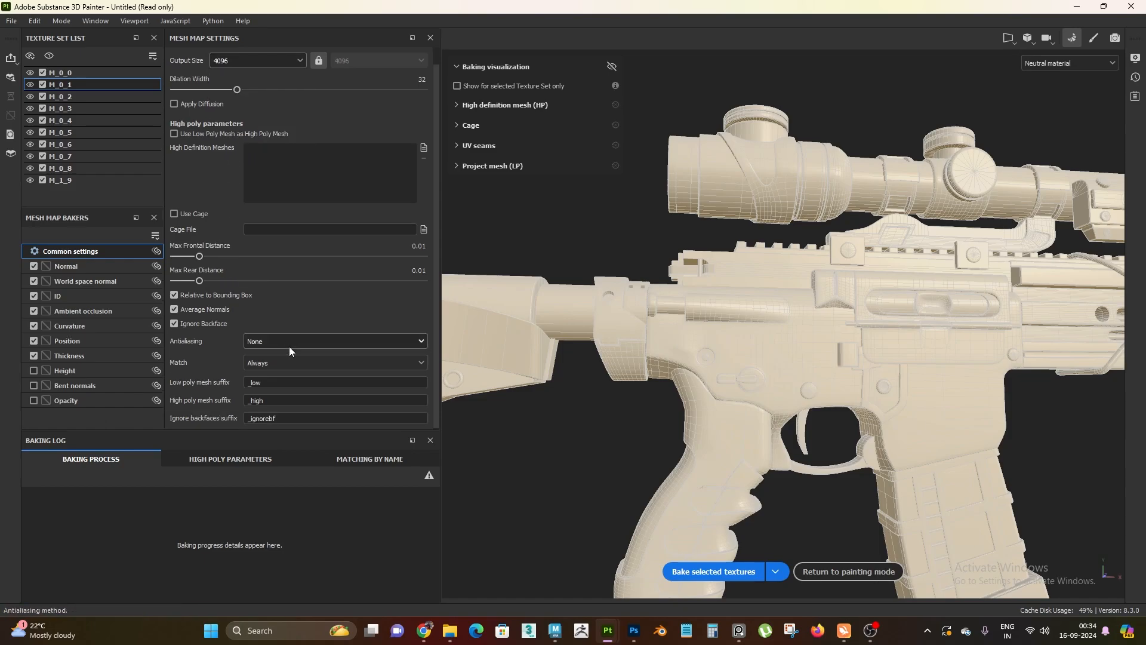
pyautogui.click(259, 342)
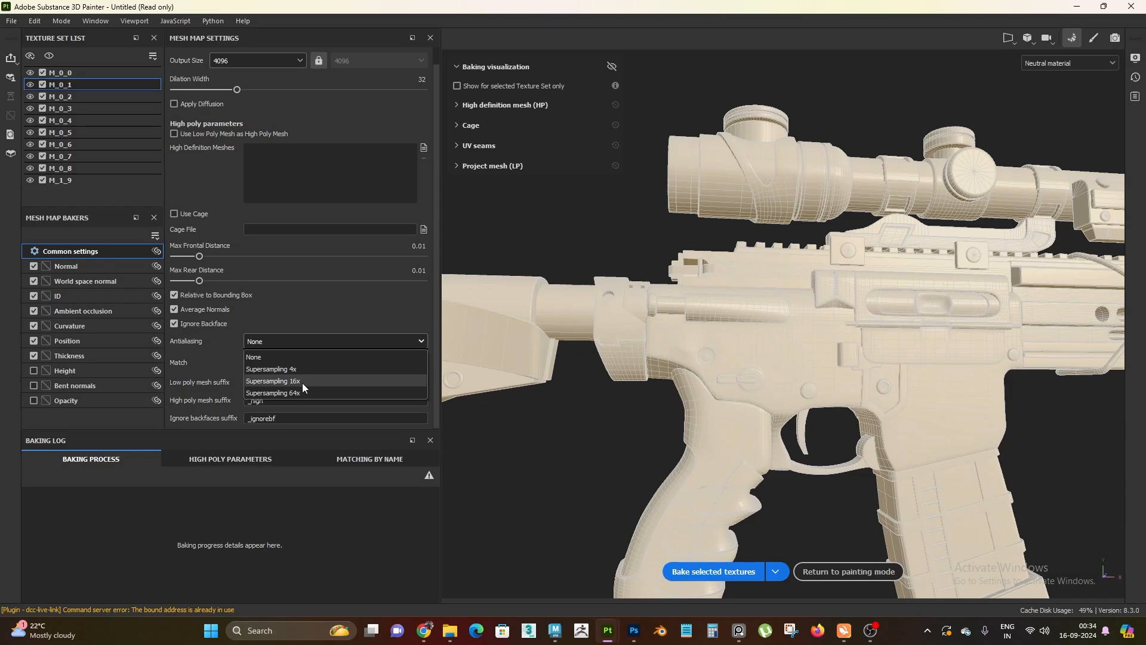
pyautogui.click(302, 382)
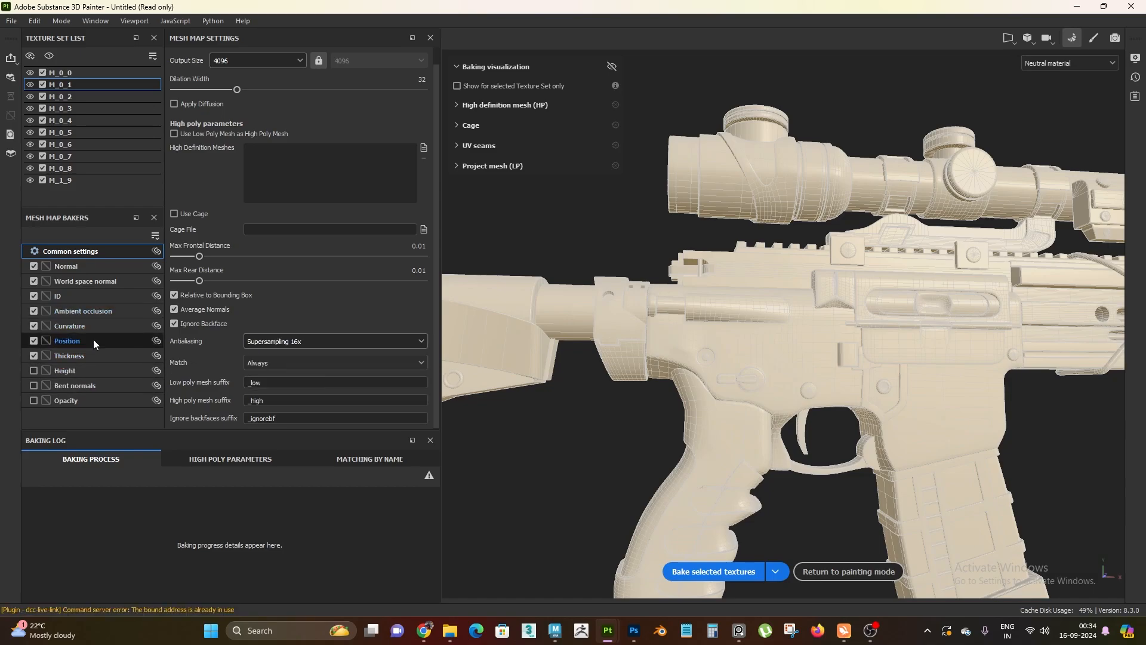
# Set the Ambient occlusion baker's Max Occluder Distance to 0.5 and return to the common bake settings
pyautogui.click(94, 311)
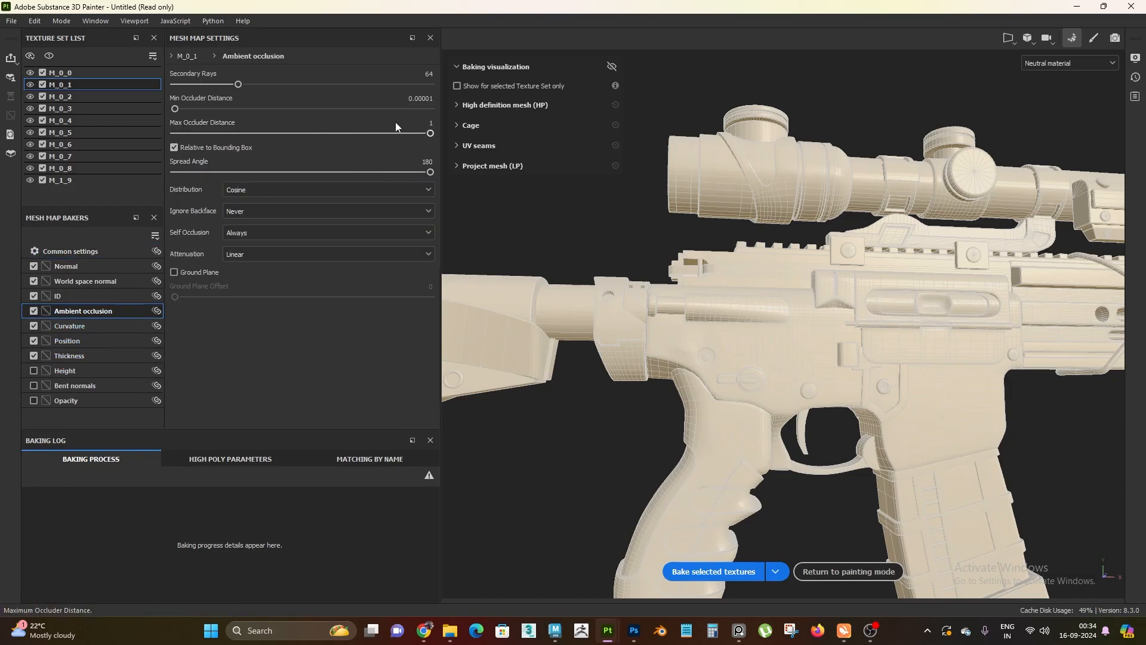
pyautogui.click(425, 124)
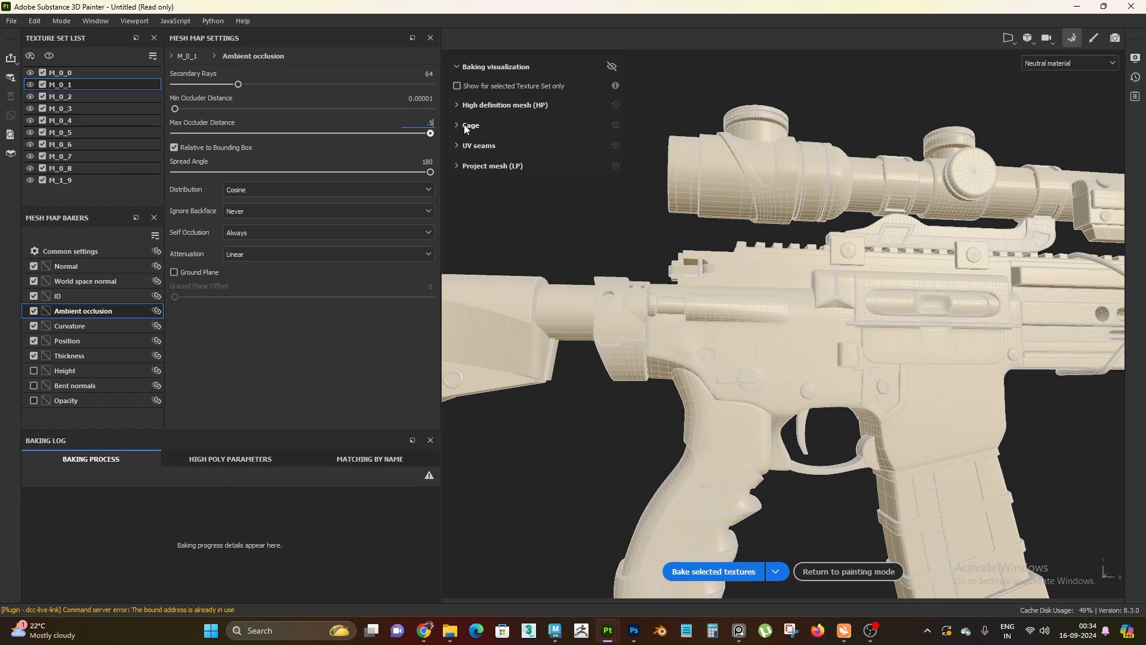
pyautogui.press('Return')
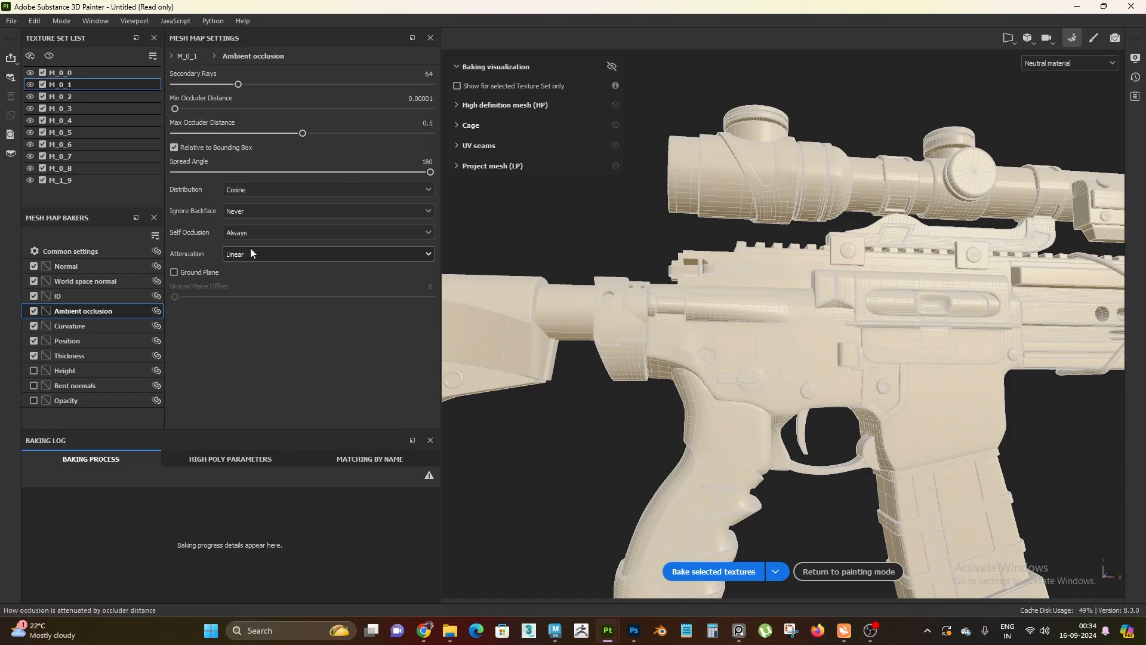
pyautogui.click(88, 258)
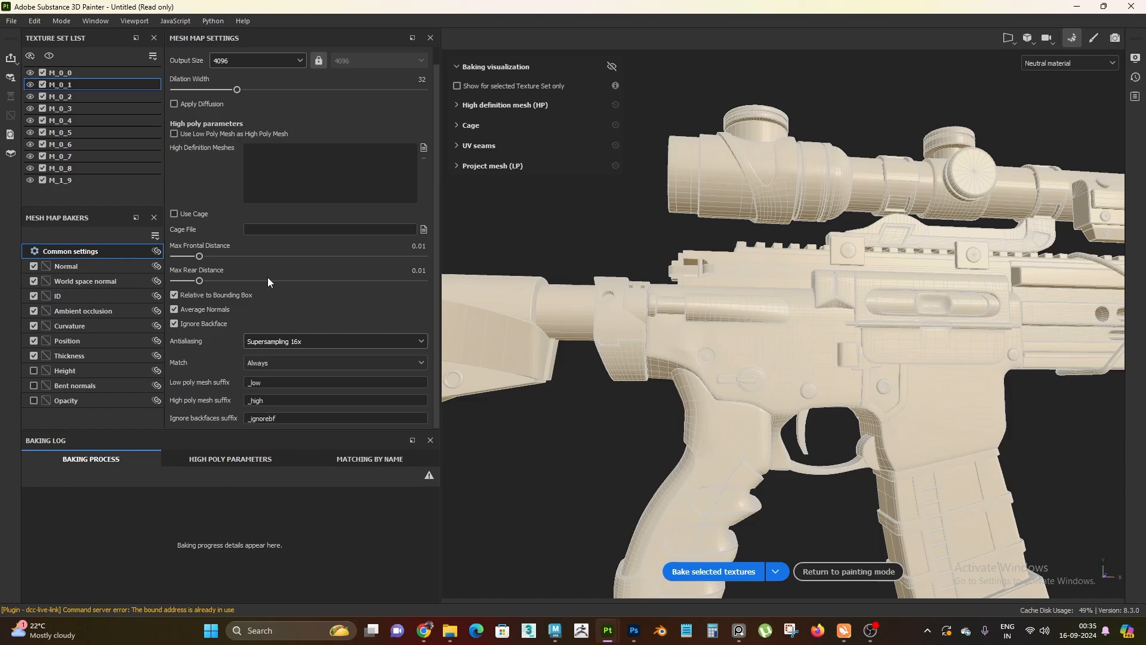
# Bake the mesh maps for the M_0_1 texture set only and return to painting mode
pyautogui.click(776, 576)
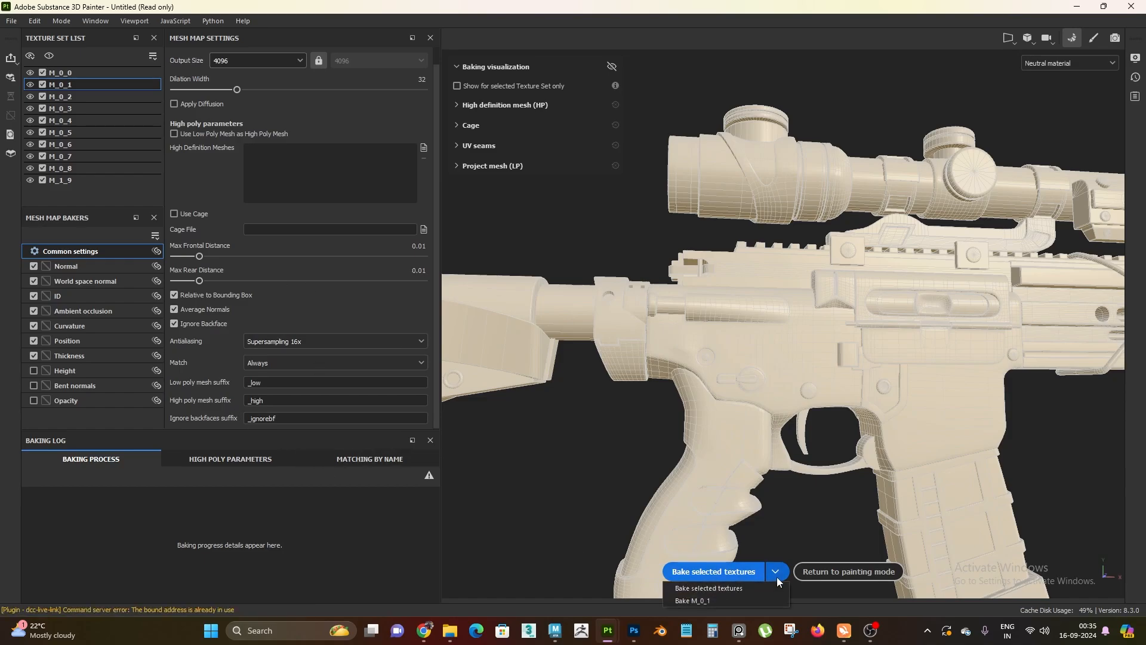
pyautogui.click(700, 600)
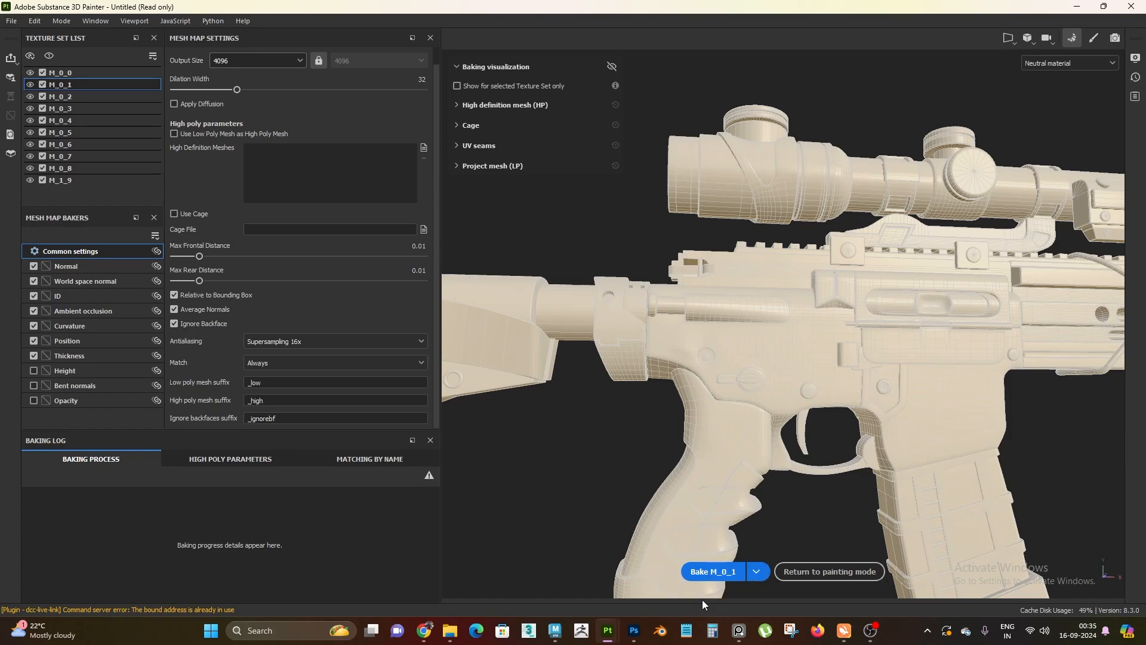
pyautogui.click(709, 572)
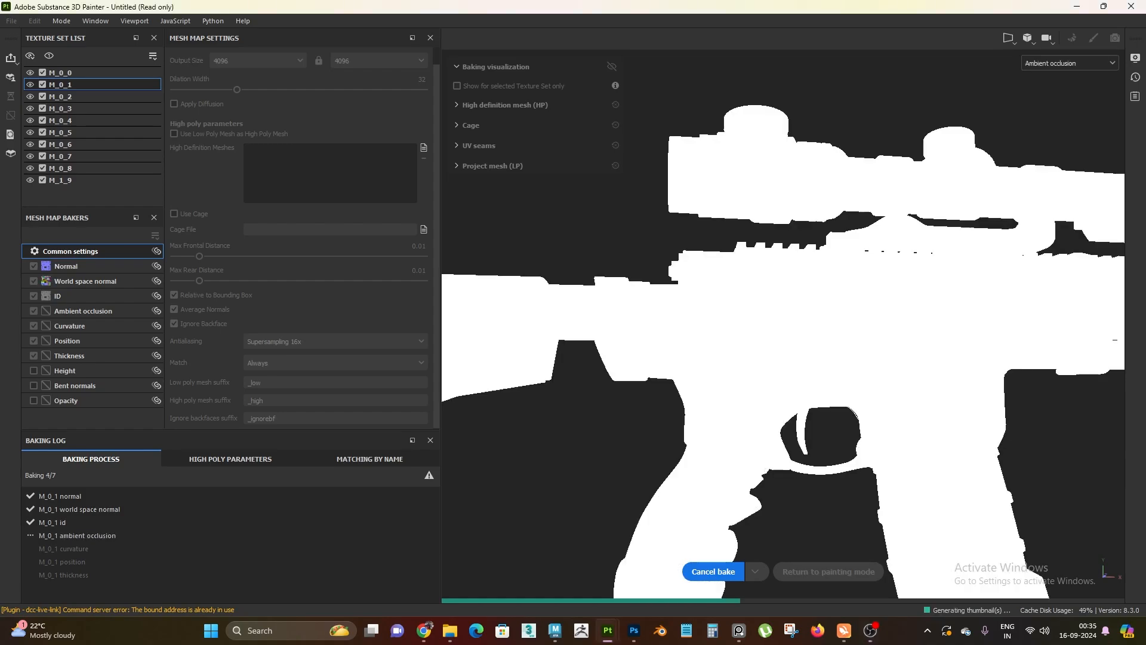
pyautogui.hotkey('alt', 'Tab')
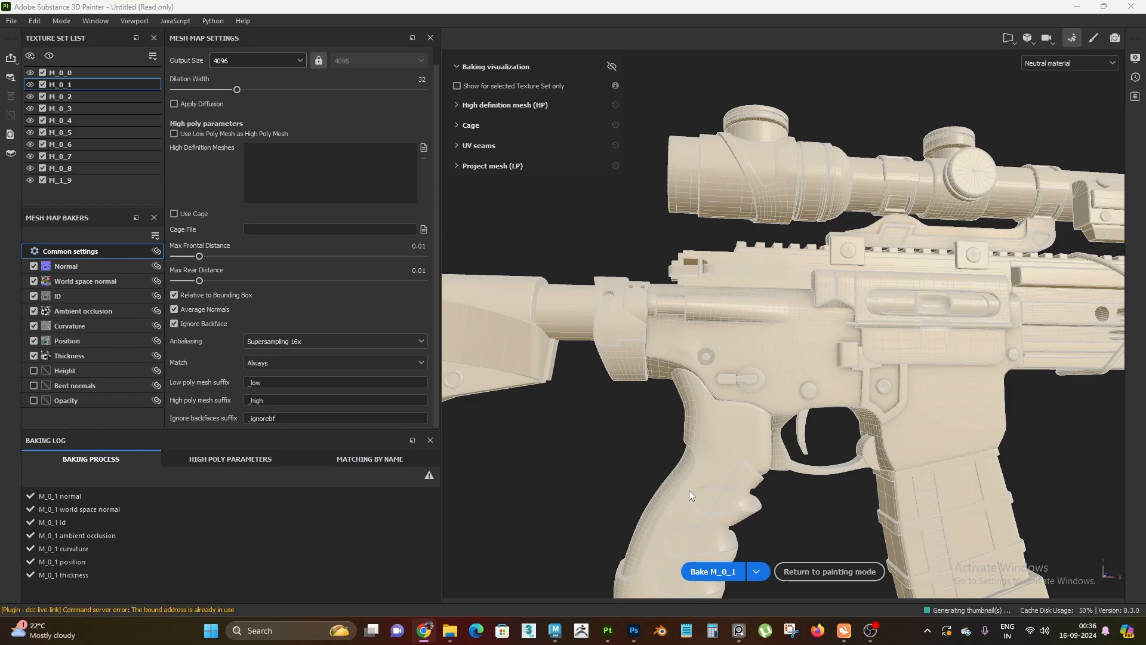
pyautogui.scroll(-3, 635, 206)
pyautogui.moveTo(635, 206)
pyautogui.keyDown('alt'); pyautogui.mouseDown()
pyautogui.moveTo(576, 204)
pyautogui.moveTo(721, 197)
pyautogui.moveTo(781, 216)
pyautogui.moveTo(767, 345)
pyautogui.moveTo(747, 292)
pyautogui.moveTo(1099, 346)
pyautogui.moveTo(764, 366)
pyautogui.moveTo(763, 350)
pyautogui.mouseUp(); pyautogui.keyUp('alt')
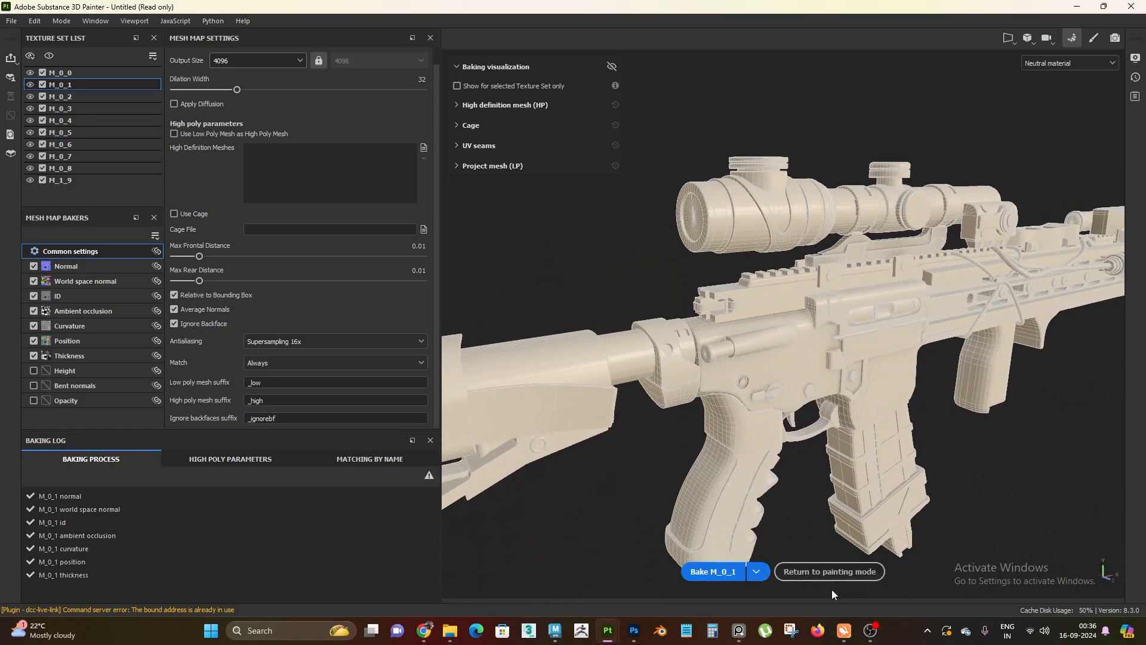
pyautogui.click(843, 574)
# Review the baked mesh maps assigned to the M_0_1 texture set and their shading on the rifle
pyautogui.keyDown('alt'); pyautogui.moveTo(650, 340); pyautogui.dragTo(634, 381, button='right'); pyautogui.keyUp('alt')
pyautogui.keyDown('alt'); pyautogui.moveTo(634, 382); pyautogui.dragTo(618, 420); pyautogui.keyUp('alt')
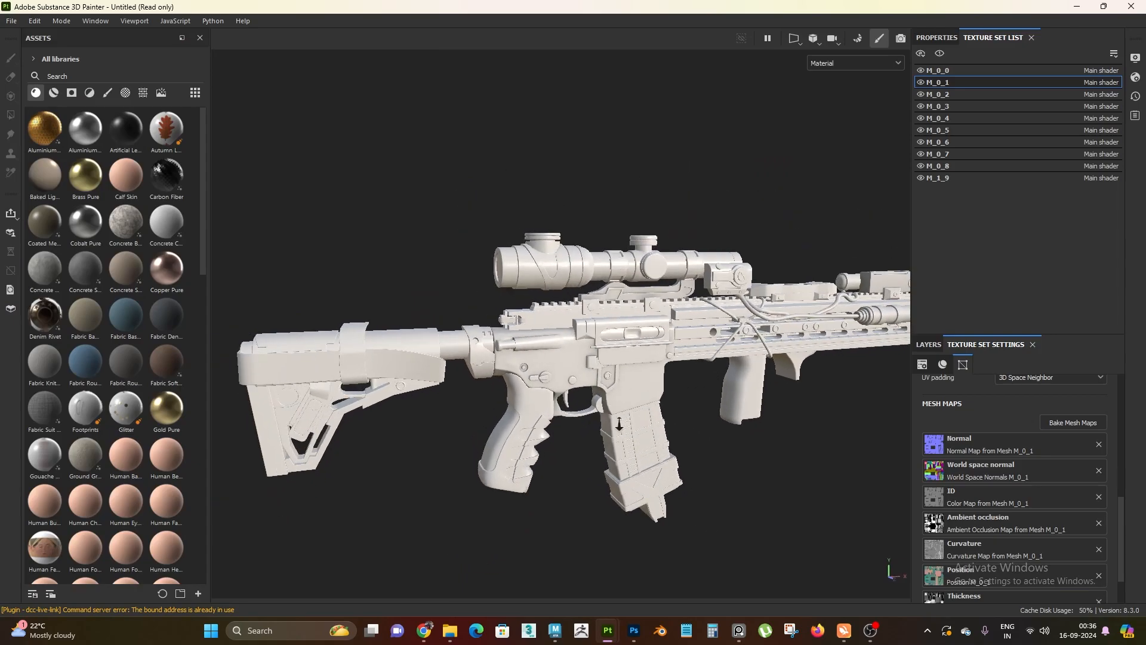
pyautogui.keyDown('alt'); pyautogui.moveTo(618, 421); pyautogui.dragTo(659, 418, button='right'); pyautogui.keyUp('alt')
pyautogui.keyDown('alt'); pyautogui.moveTo(659, 417); pyautogui.dragTo(629, 358, button='middle'); pyautogui.keyUp('alt')
pyautogui.scroll(-2, 1064, 489)
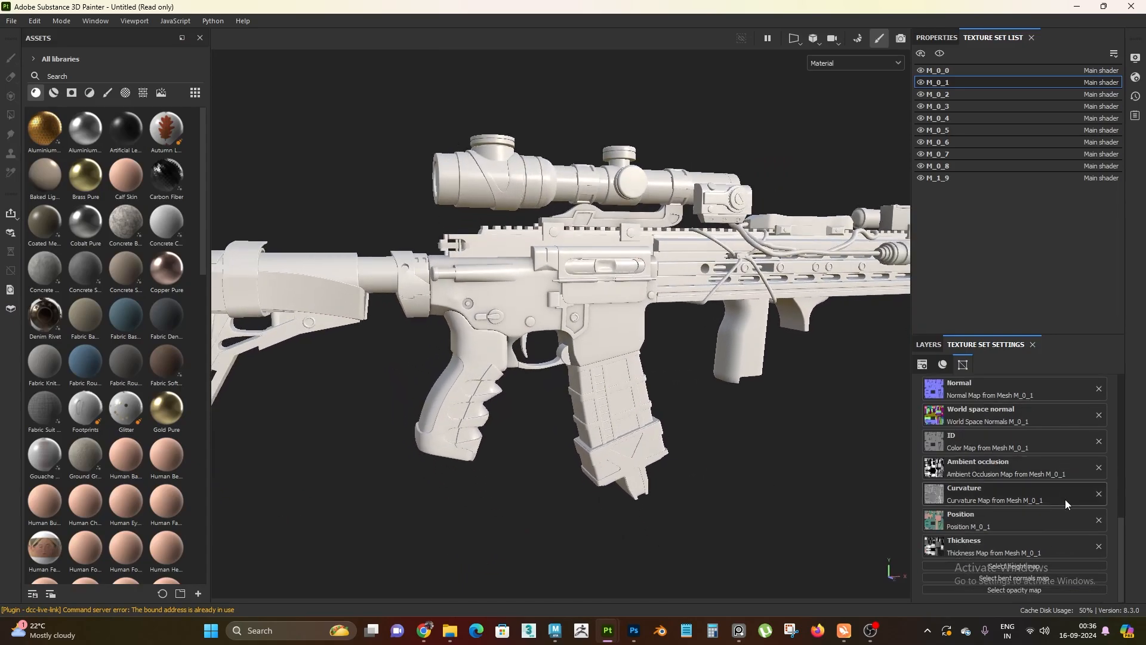
pyautogui.scroll(2, 1051, 573)
pyautogui.scroll(-2, 1008, 427)
pyautogui.scroll(1, 1018, 453)
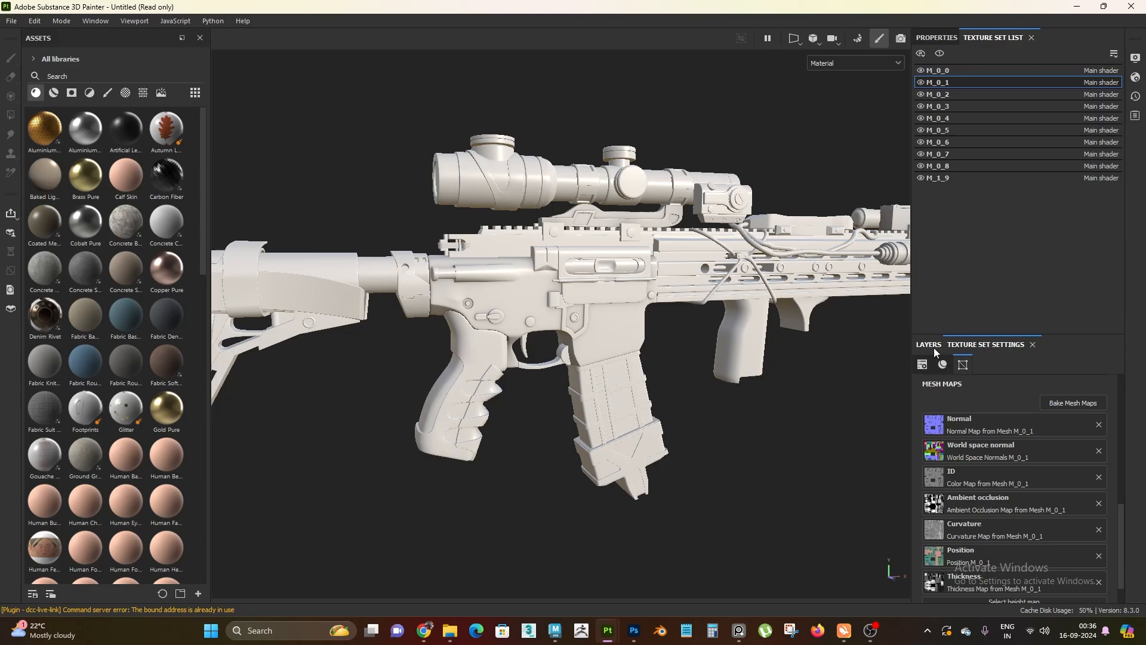
# Examine the baked rifle's stock, grip, receiver, magazine, handguard and suppressor at different distances and angles
pyautogui.keyDown('alt'); pyautogui.moveTo(689, 410); pyautogui.dragTo(653, 408); pyautogui.keyUp('alt')
pyautogui.scroll(3, 661, 418)
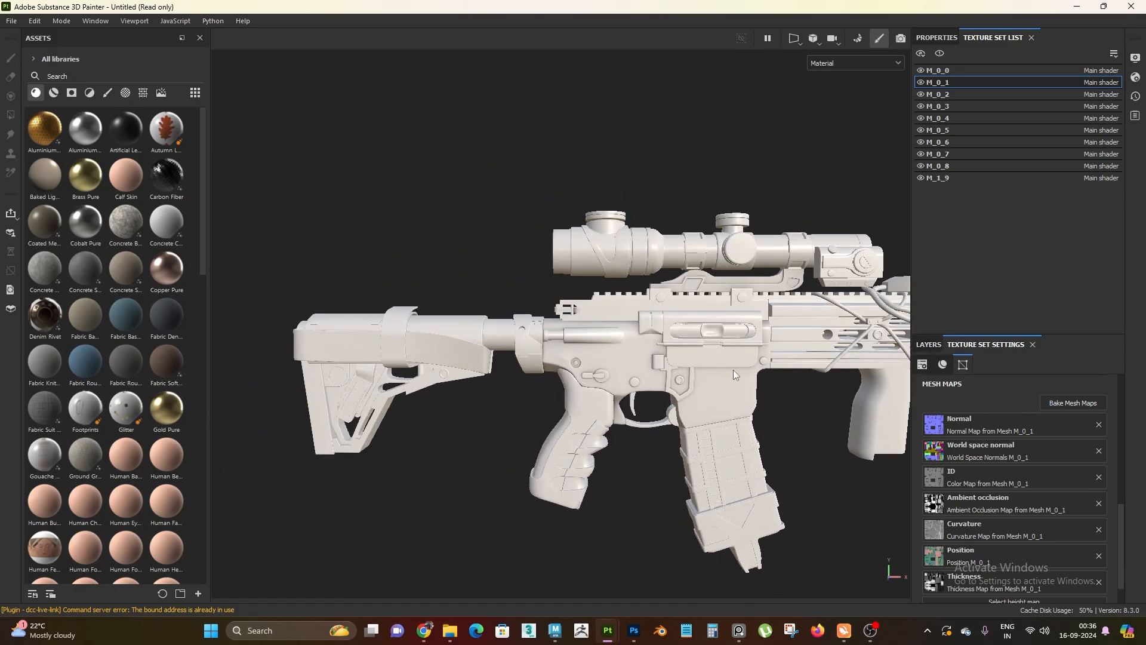
pyautogui.scroll(-1, 733, 370)
pyautogui.keyDown('alt'); pyautogui.moveTo(667, 367); pyautogui.dragTo(643, 395, button='middle'); pyautogui.keyUp('alt')
pyautogui.keyDown('alt'); pyautogui.moveTo(643, 395); pyautogui.dragTo(737, 411); pyautogui.keyUp('alt')
pyautogui.scroll(2, 649, 427)
pyautogui.scroll(-2, 776, 397)
pyautogui.keyDown('alt'); pyautogui.moveTo(812, 385); pyautogui.dragTo(596, 392, button='middle'); pyautogui.keyUp('alt')
pyautogui.keyDown('alt'); pyautogui.moveTo(596, 392); pyautogui.dragTo(574, 433); pyautogui.keyUp('alt')
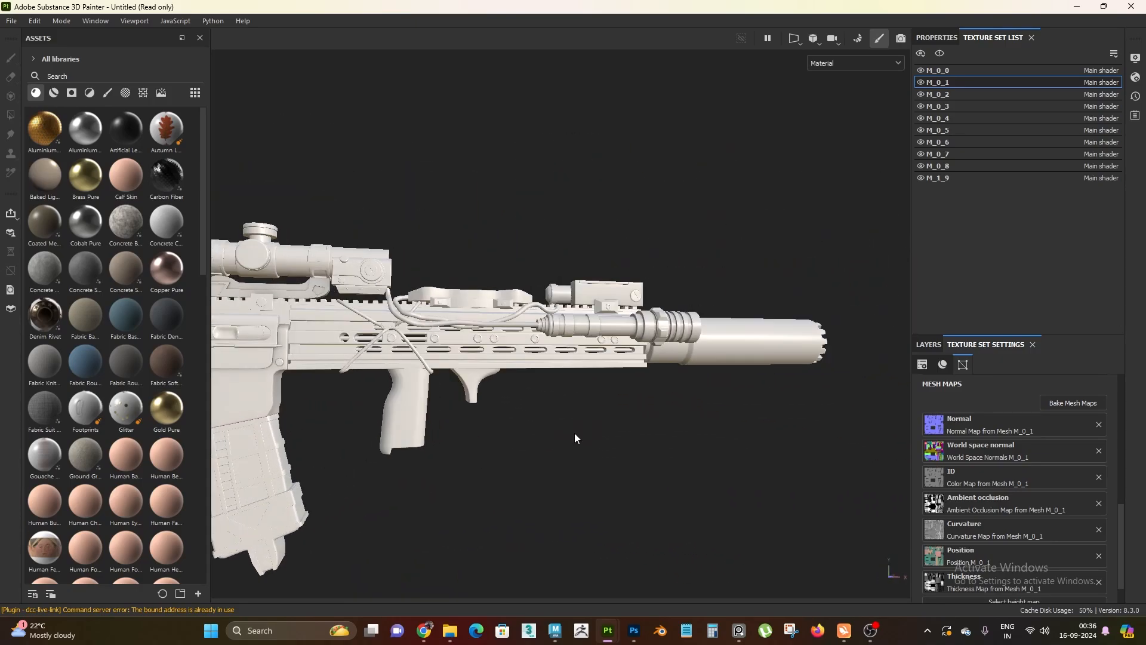
pyautogui.scroll(-1, 477, 399)
pyautogui.keyDown('alt'); pyautogui.moveTo(352, 358); pyautogui.dragTo(618, 346, button='middle'); pyautogui.keyUp('alt')
pyautogui.scroll(-1, 617, 345)
pyautogui.keyDown('alt'); pyautogui.moveTo(616, 343); pyautogui.dragTo(599, 342); pyautogui.keyUp('alt')
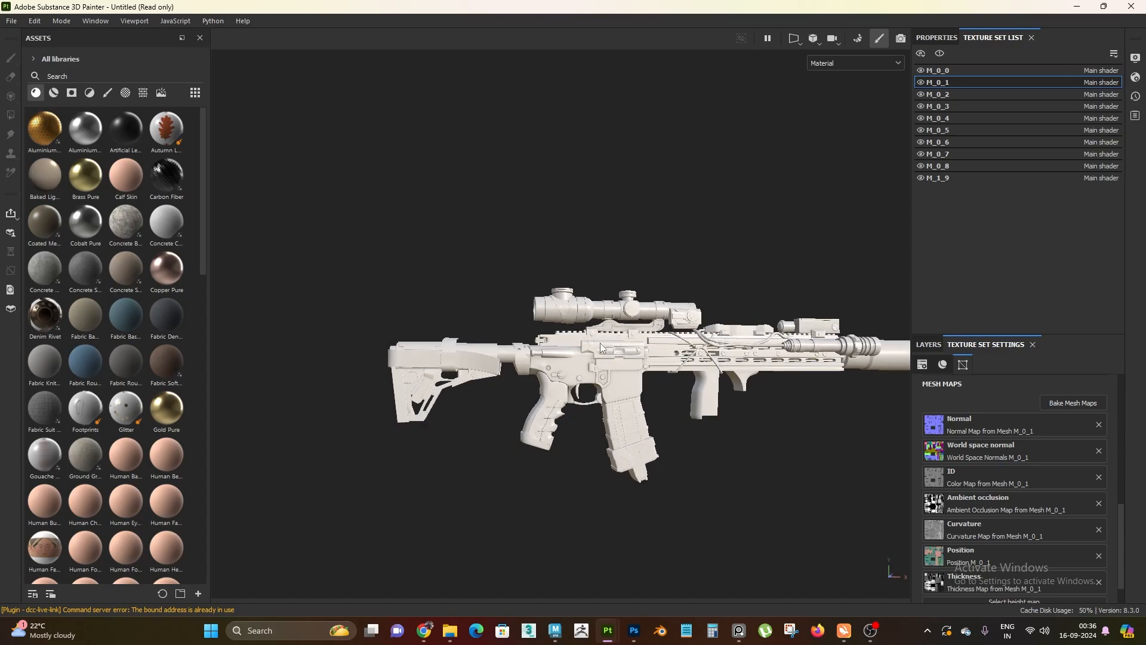
pyautogui.keyDown('alt'); pyautogui.moveTo(628, 379); pyautogui.dragTo(680, 469, button='right'); pyautogui.keyUp('alt')
pyautogui.keyDown('alt'); pyautogui.moveTo(680, 469); pyautogui.dragTo(627, 447, button='middle'); pyautogui.keyUp('alt')
pyautogui.keyDown('alt'); pyautogui.moveTo(626, 448); pyautogui.dragTo(614, 453); pyautogui.keyUp('alt')
pyautogui.keyDown('alt'); pyautogui.moveTo(614, 453); pyautogui.dragTo(654, 496, button='right'); pyautogui.keyUp('alt')
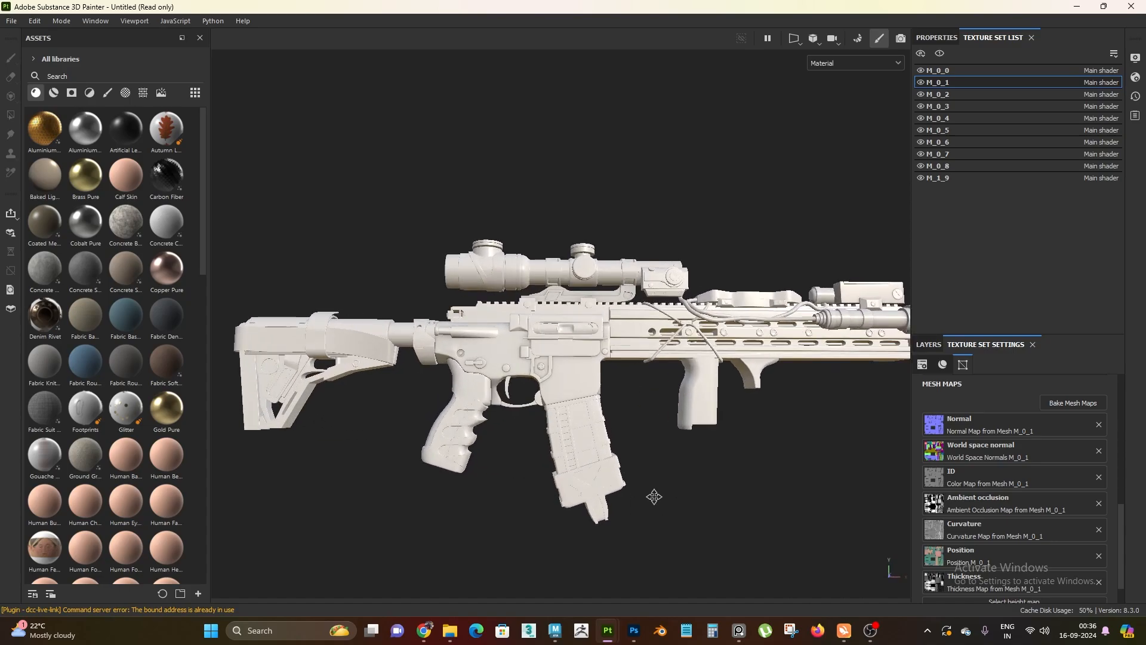
pyautogui.keyDown('alt'); pyautogui.moveTo(655, 496); pyautogui.dragTo(642, 498, button='middle'); pyautogui.keyUp('alt')
pyautogui.keyDown('alt'); pyautogui.moveTo(642, 493); pyautogui.dragTo(593, 404); pyautogui.keyUp('alt')
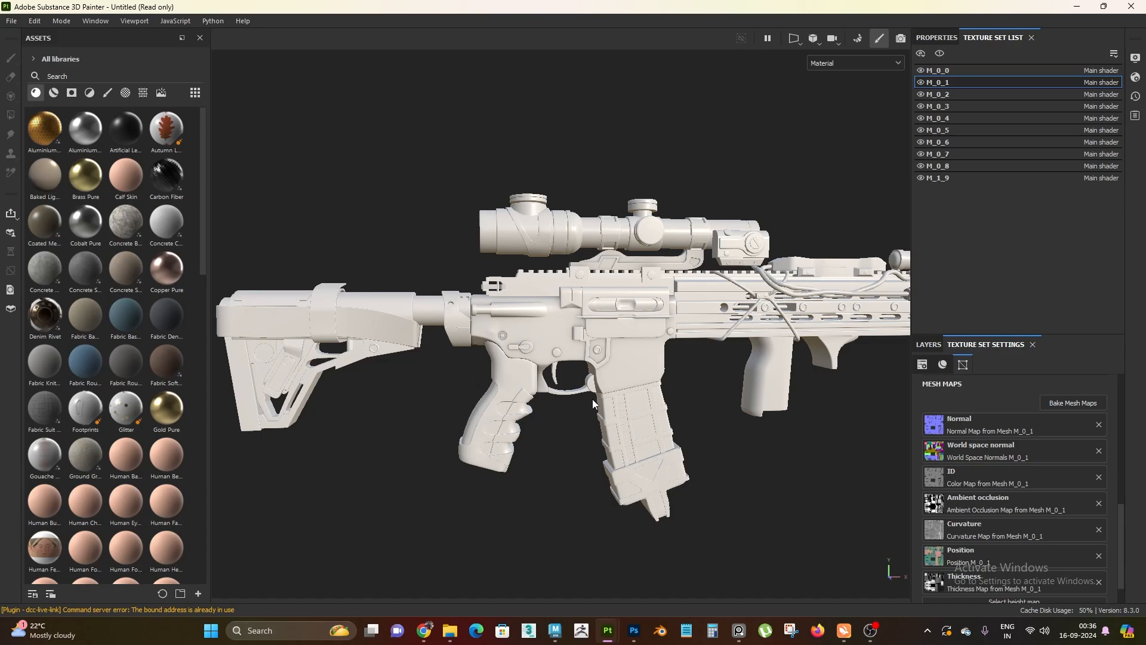
pyautogui.keyDown('alt'); pyautogui.moveTo(592, 398); pyautogui.dragTo(661, 433); pyautogui.keyUp('alt')
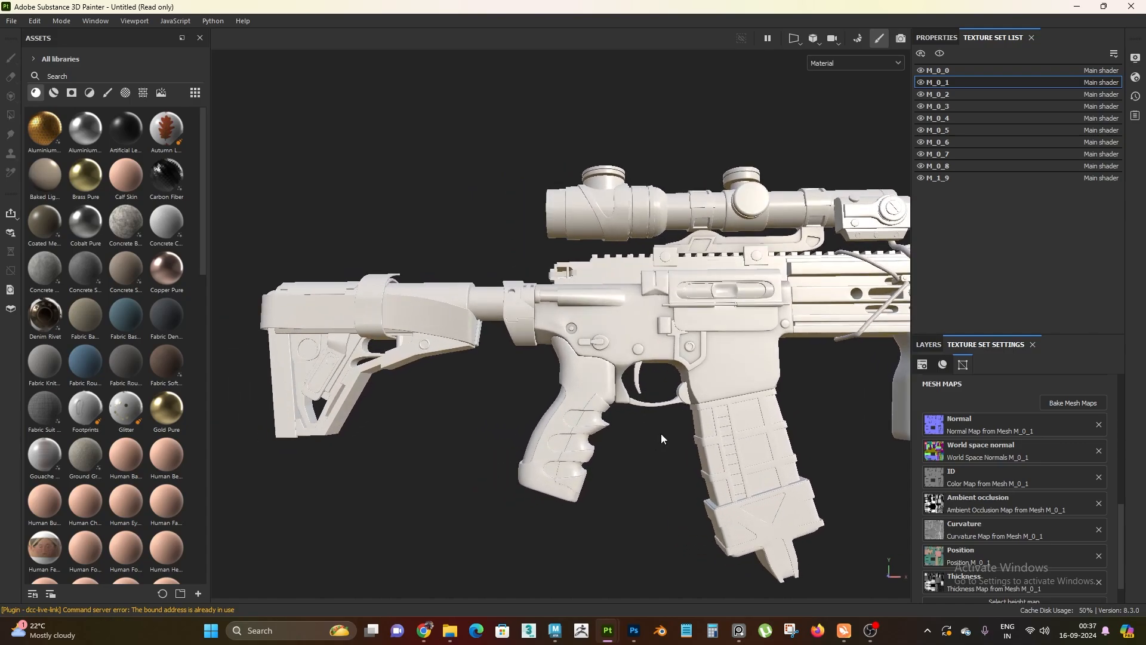
pyautogui.keyDown('alt'); pyautogui.moveTo(661, 433); pyautogui.dragTo(645, 377, button='right'); pyautogui.keyUp('alt')
pyautogui.keyDown('alt'); pyautogui.moveTo(645, 377); pyautogui.dragTo(614, 381, button='middle'); pyautogui.keyUp('alt')
pyautogui.keyDown('alt'); pyautogui.moveTo(615, 381); pyautogui.dragTo(510, 382, button='right'); pyautogui.keyUp('alt')
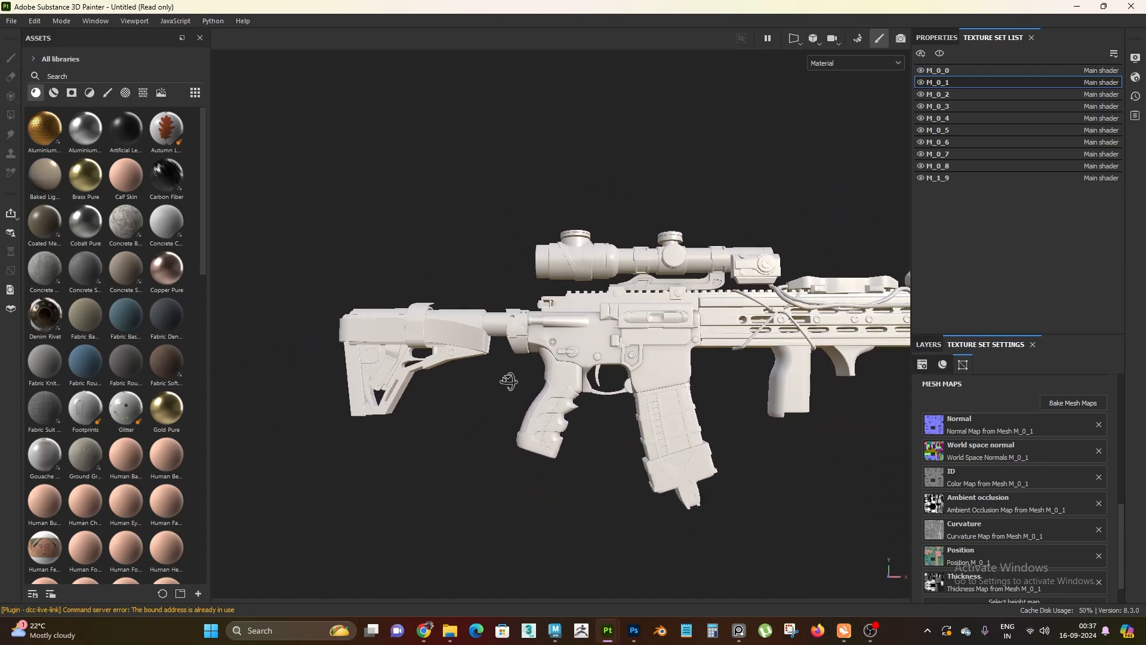
pyautogui.keyDown('alt'); pyautogui.moveTo(509, 381); pyautogui.dragTo(553, 363); pyautogui.keyUp('alt')
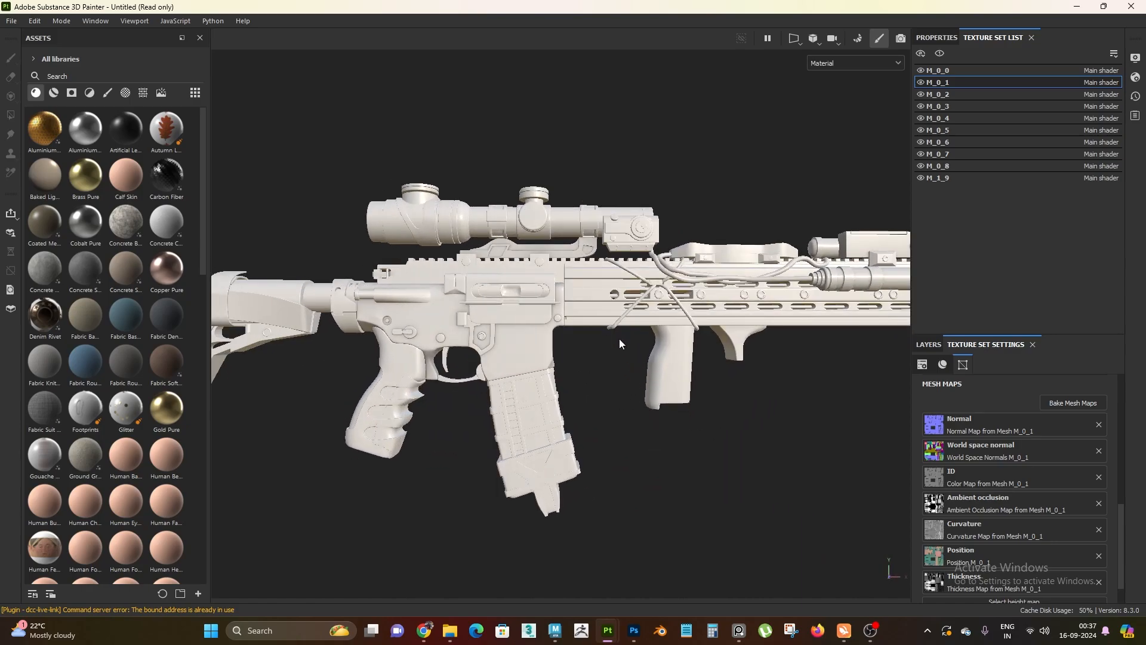
pyautogui.keyDown('alt'); pyautogui.moveTo(619, 338); pyautogui.dragTo(716, 342, button='middle'); pyautogui.keyUp('alt')
pyautogui.keyDown('alt'); pyautogui.moveTo(717, 341); pyautogui.dragTo(529, 301, button='right'); pyautogui.keyUp('alt')
pyautogui.keyDown('alt'); pyautogui.moveTo(528, 301); pyautogui.dragTo(585, 307, button='middle'); pyautogui.keyUp('alt')
pyautogui.keyDown('alt'); pyautogui.moveTo(585, 307); pyautogui.dragTo(601, 377, button='right'); pyautogui.keyUp('alt')
pyautogui.keyDown('alt'); pyautogui.moveTo(600, 377); pyautogui.dragTo(657, 343, button='middle'); pyautogui.keyUp('alt')
pyautogui.keyDown('alt'); pyautogui.moveTo(657, 343); pyautogui.dragTo(664, 399, button='right'); pyautogui.keyUp('alt')
pyautogui.keyDown('alt'); pyautogui.moveTo(663, 399); pyautogui.dragTo(708, 383, button='middle'); pyautogui.keyUp('alt')
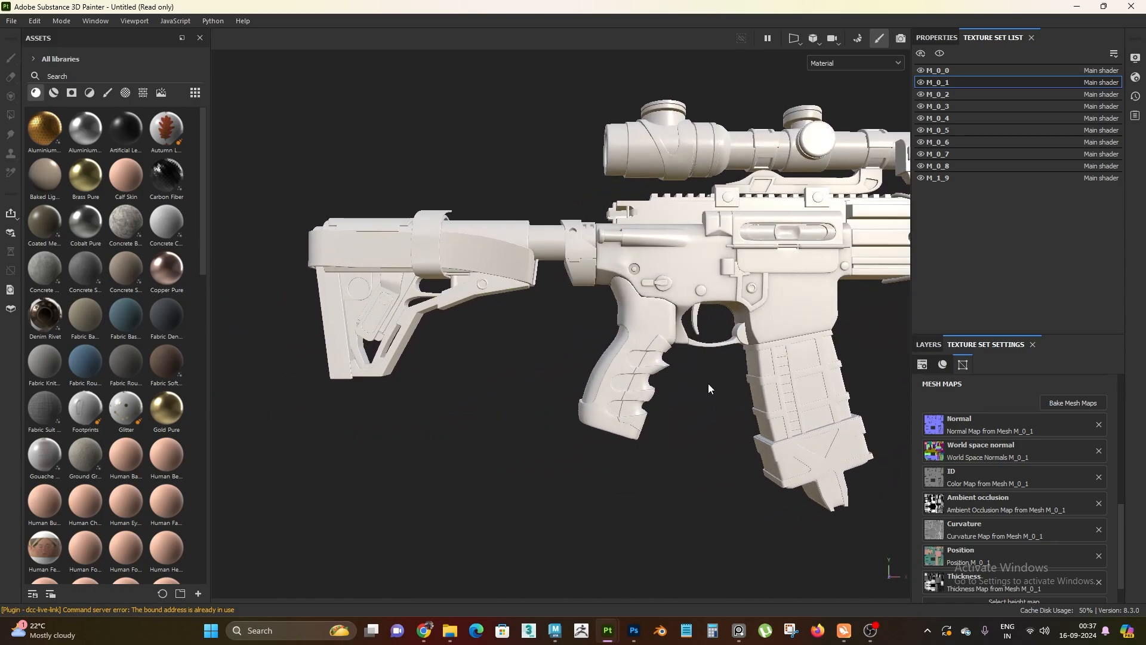
# Switch to the PureRef reference board and place its window over the rifle viewport
pyautogui.click(739, 630)
pyautogui.moveTo(659, 497); pyautogui.dragTo(438, 440, button='right')
# Try loading image 1 from the marmoset renders folder onto the reference board
pyautogui.moveTo(449, 631)
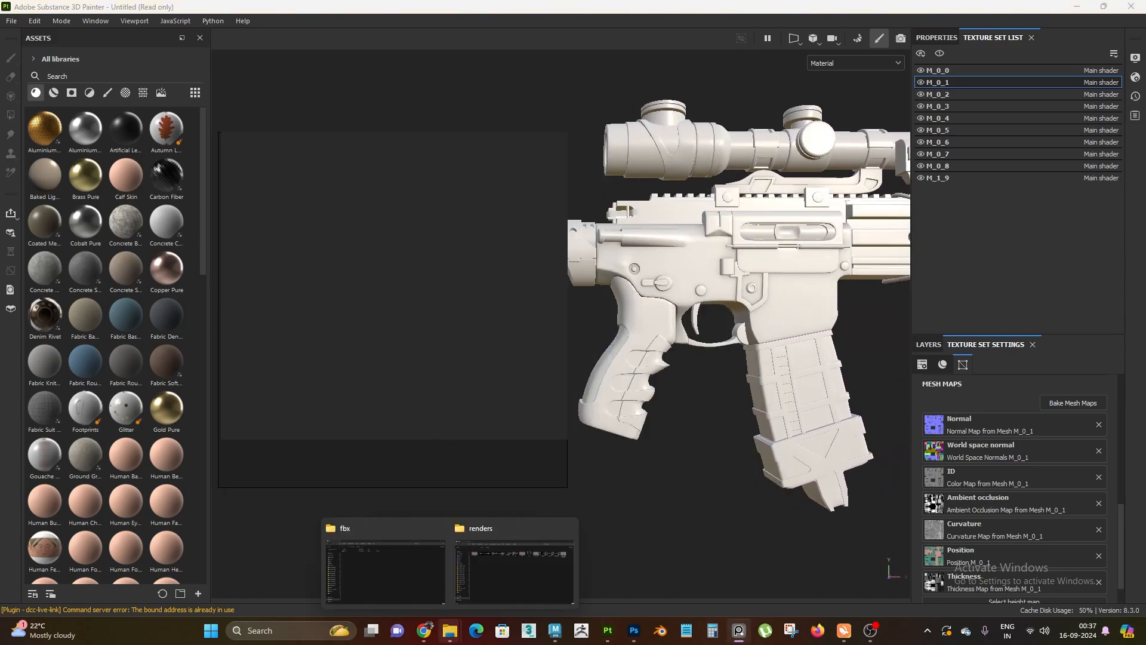
pyautogui.click(467, 553)
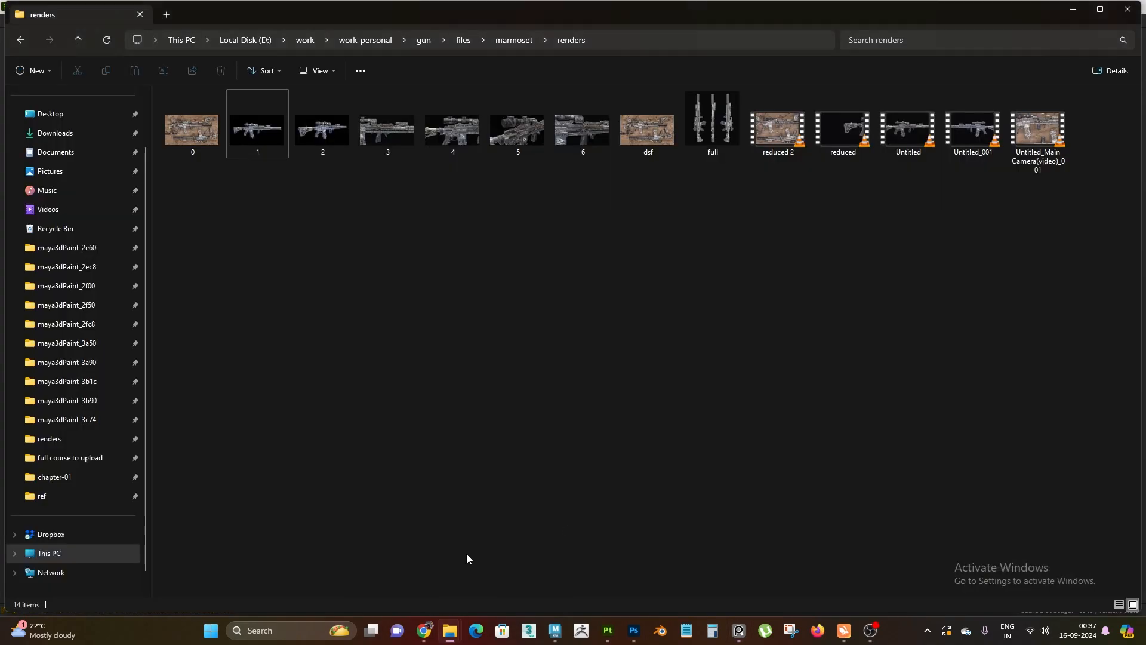
pyautogui.click(235, 140)
pyautogui.click(739, 631)
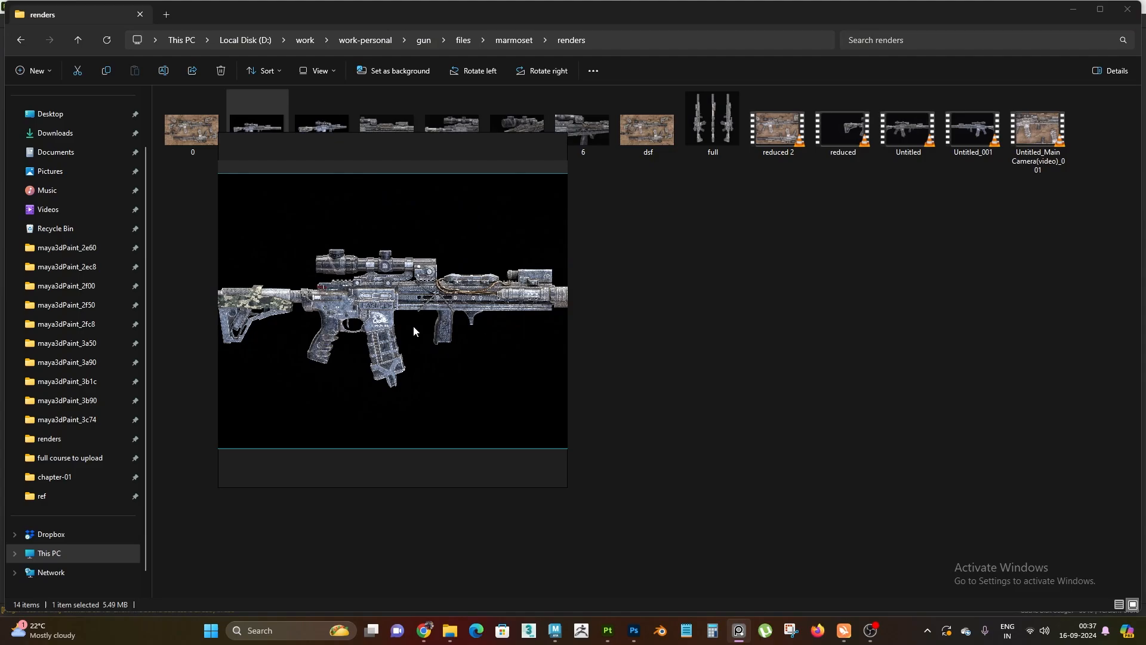
pyautogui.click(829, 331)
pyautogui.click(1073, 9)
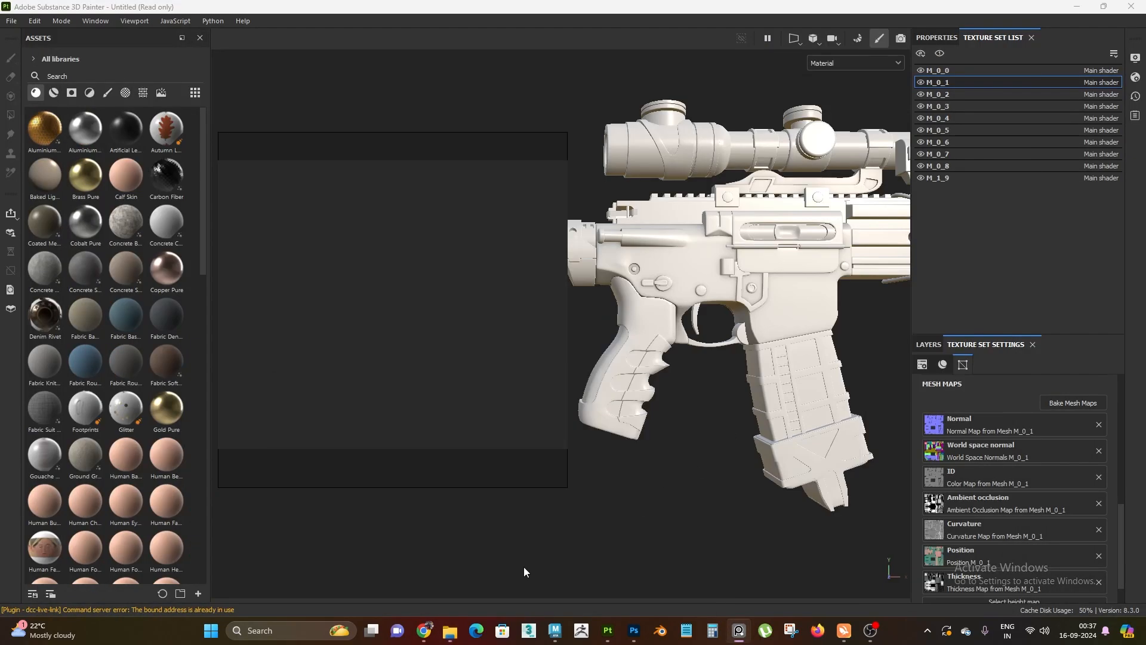
# Load image 1 from the gun_01 project's ref folder onto the reference board
pyautogui.moveTo(450, 630)
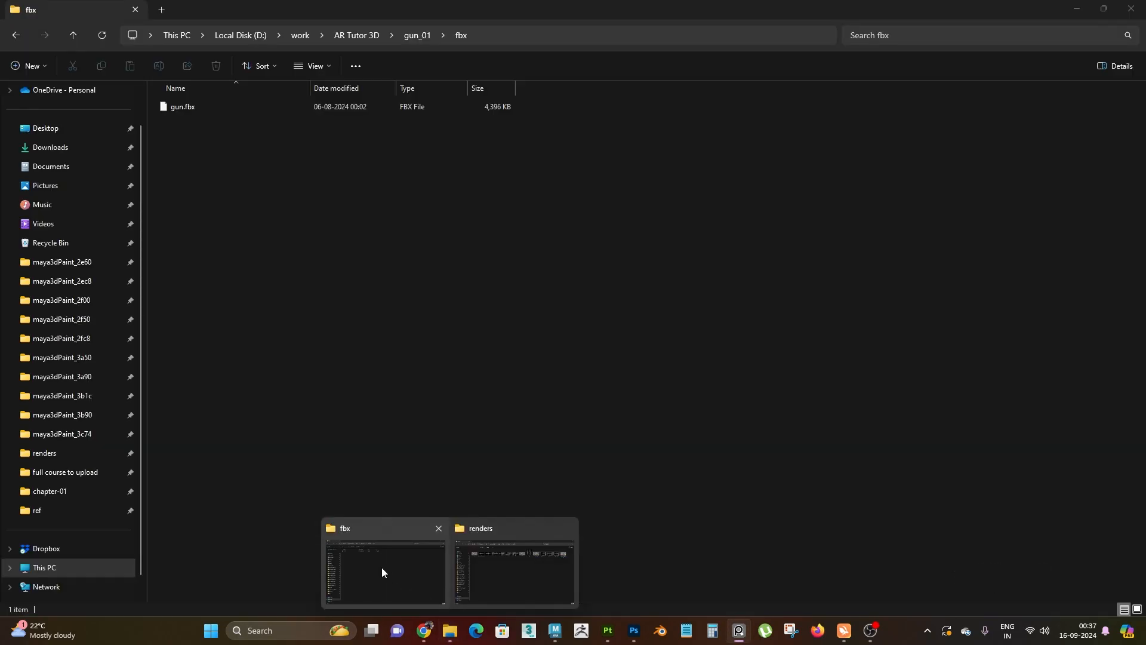
pyautogui.click(382, 567)
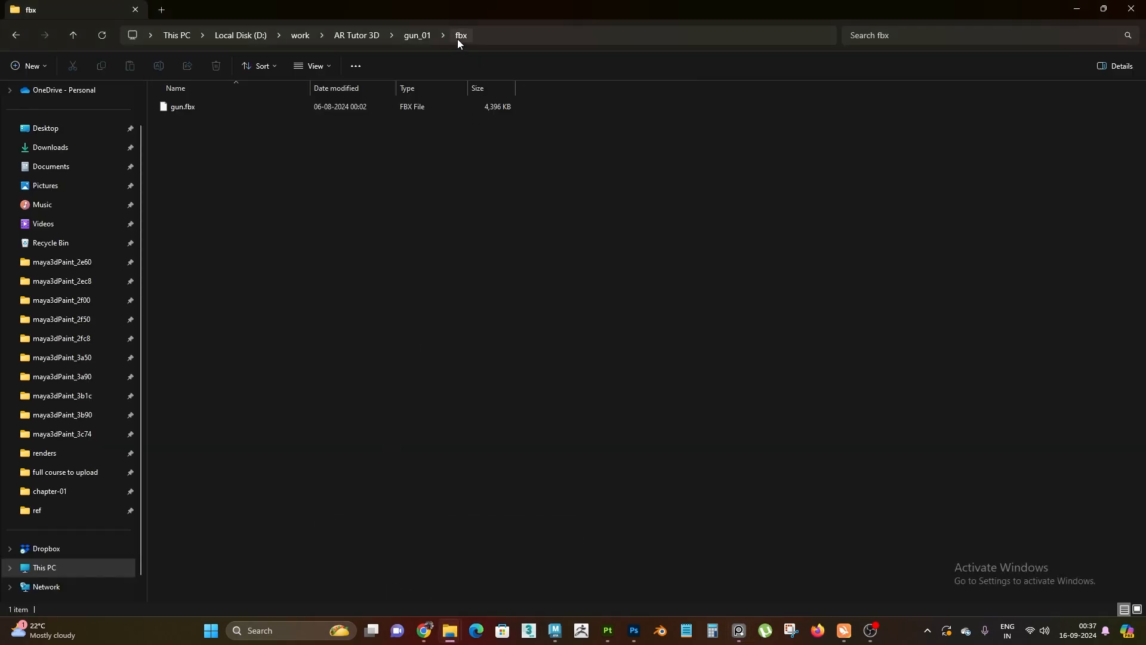
pyautogui.click(417, 36)
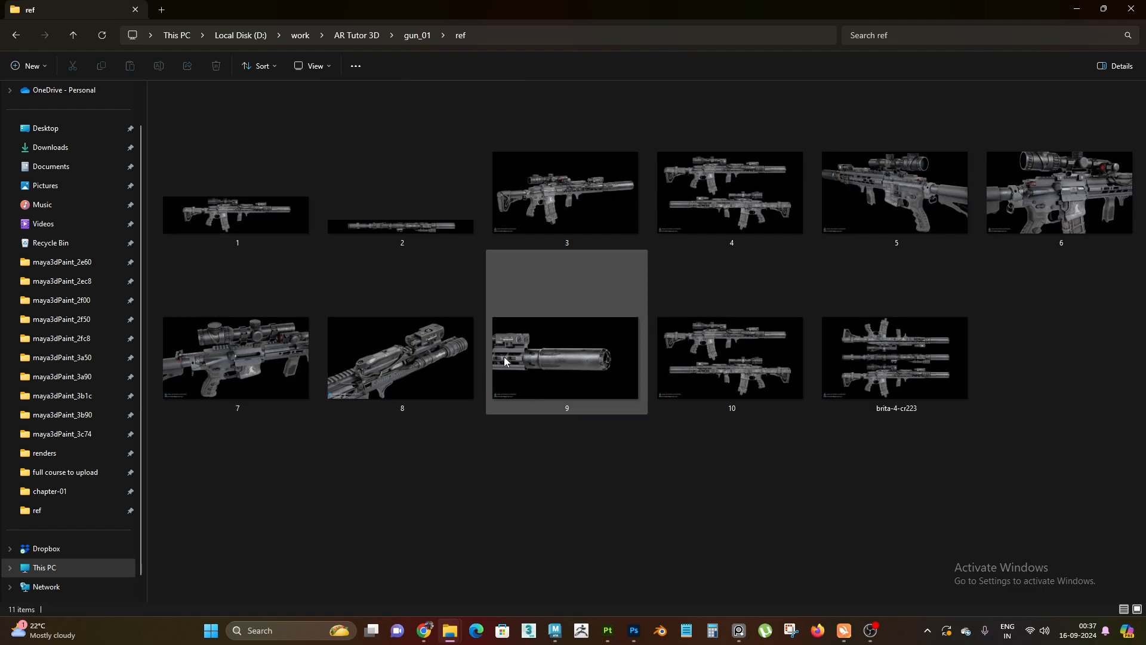
pyautogui.moveTo(243, 195); pyautogui.dragTo(386, 302)
pyautogui.scroll(5, 387, 305)
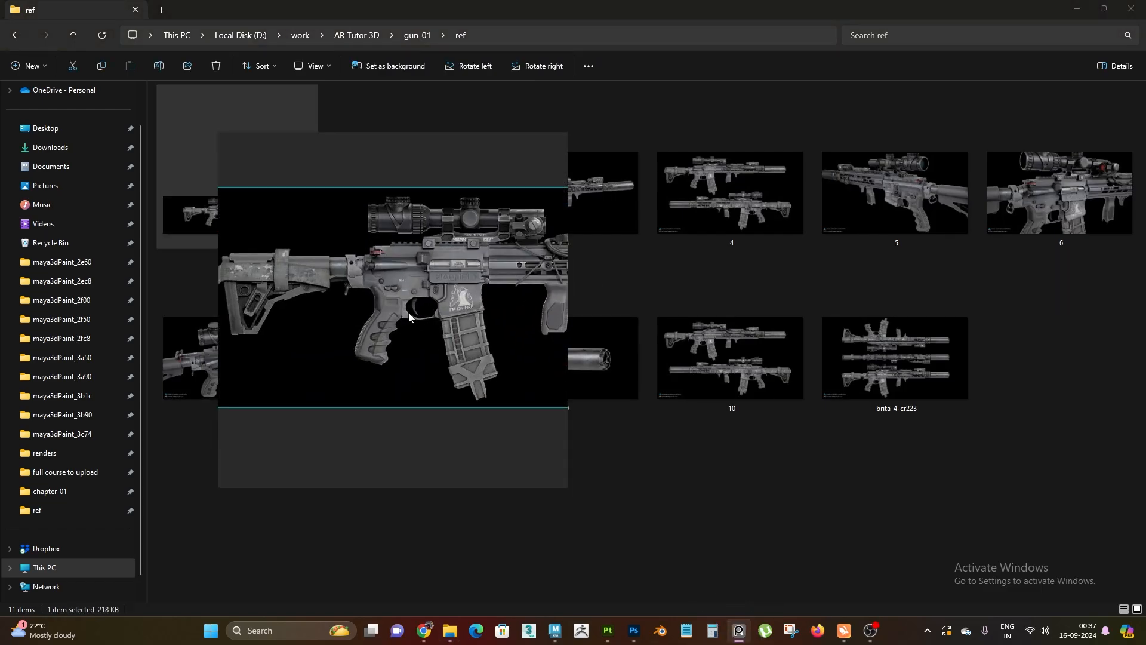
pyautogui.scroll(-5, 386, 341)
pyautogui.scroll(5, 467, 310)
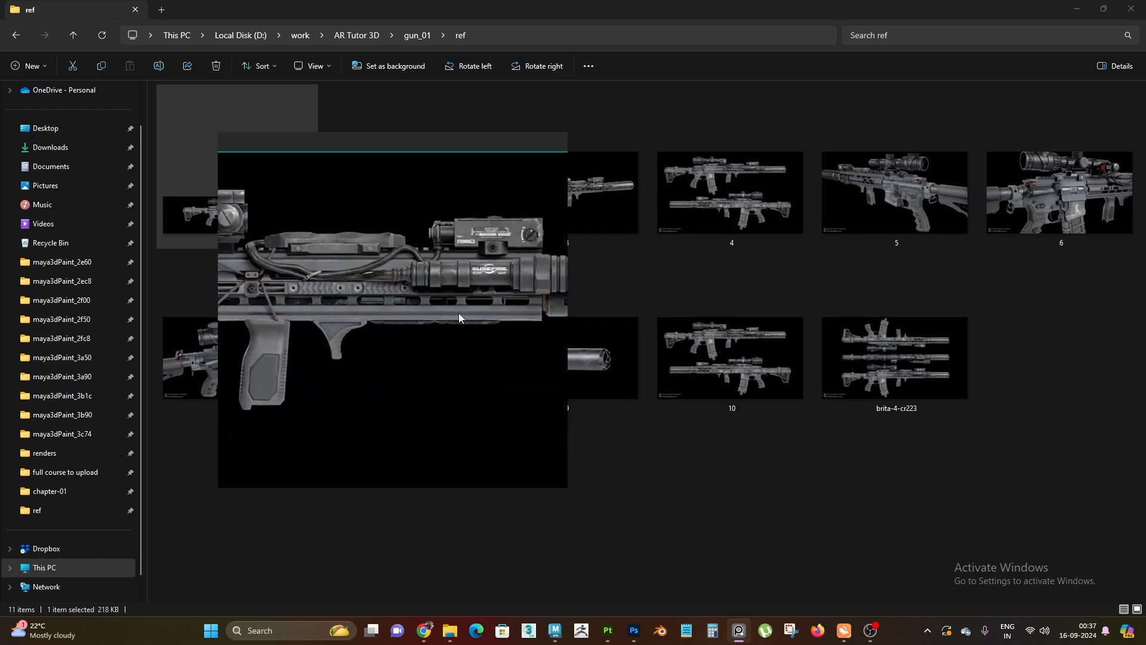
# Examine reference image 1 at different zoom levels, covering the stock, grip, receiver, magazine, handguard and suppressor
pyautogui.scroll(-5, 458, 313)
pyautogui.scroll(4, 389, 315)
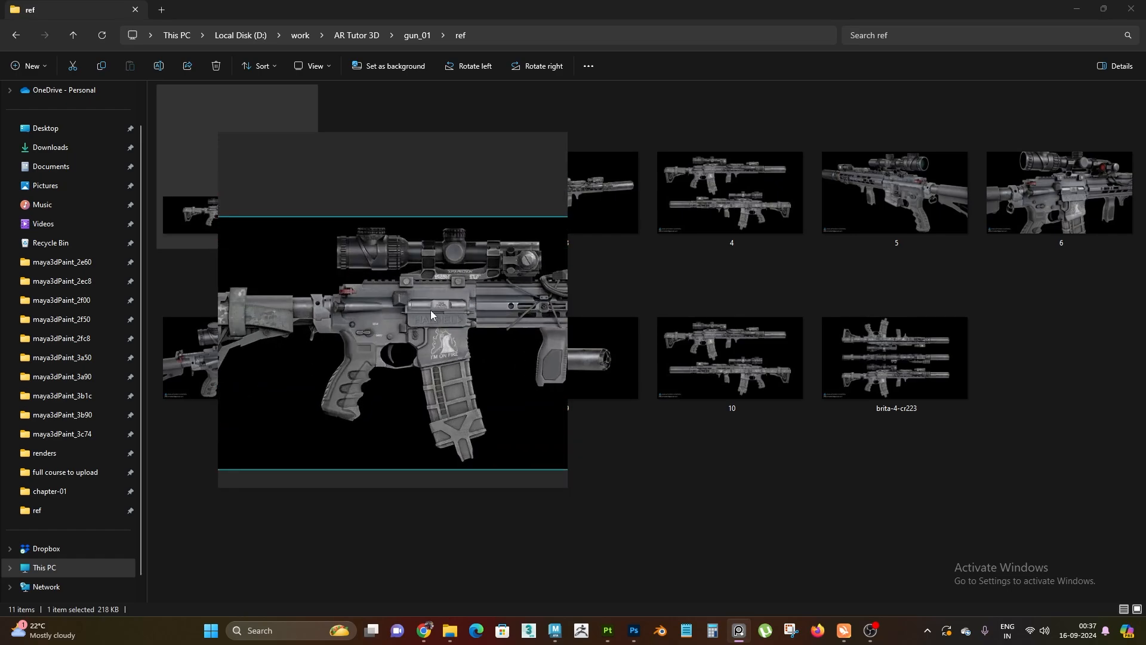
pyautogui.scroll(2, 320, 263)
pyautogui.scroll(-5, 310, 282)
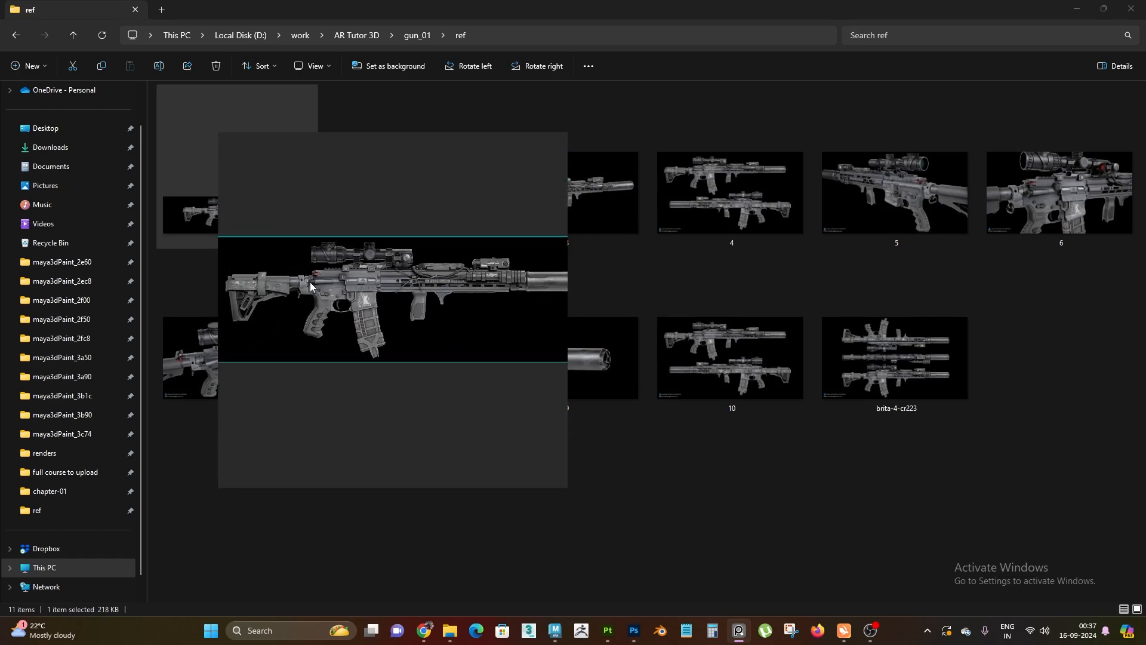
pyautogui.scroll(4, 507, 280)
pyautogui.scroll(-5, 529, 297)
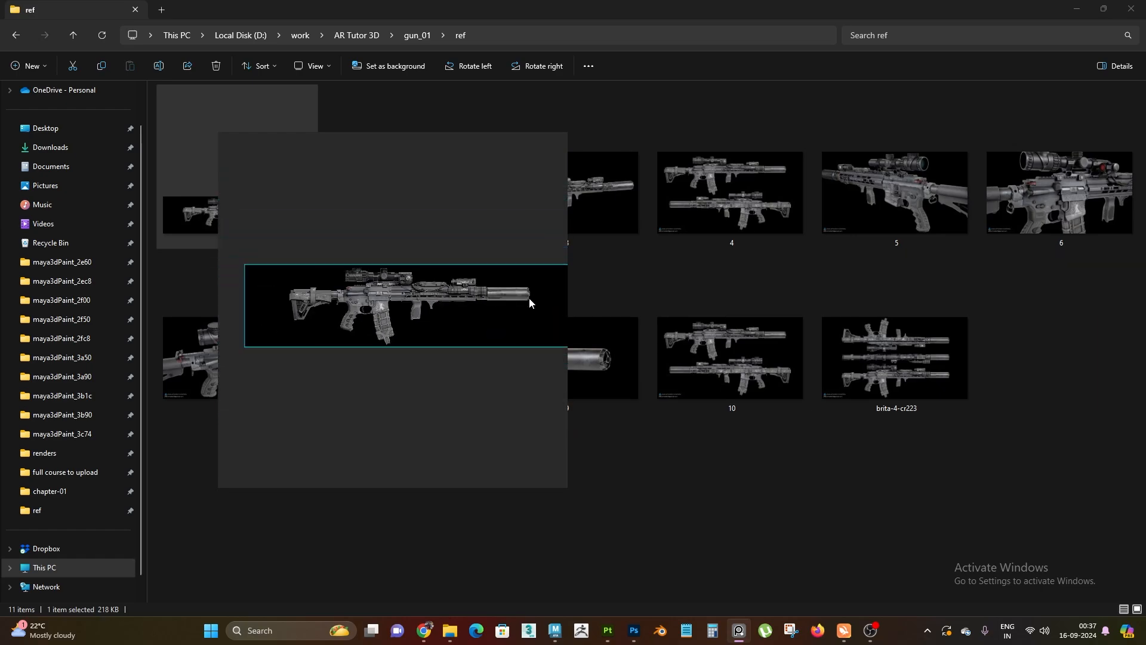
pyautogui.scroll(6, 373, 299)
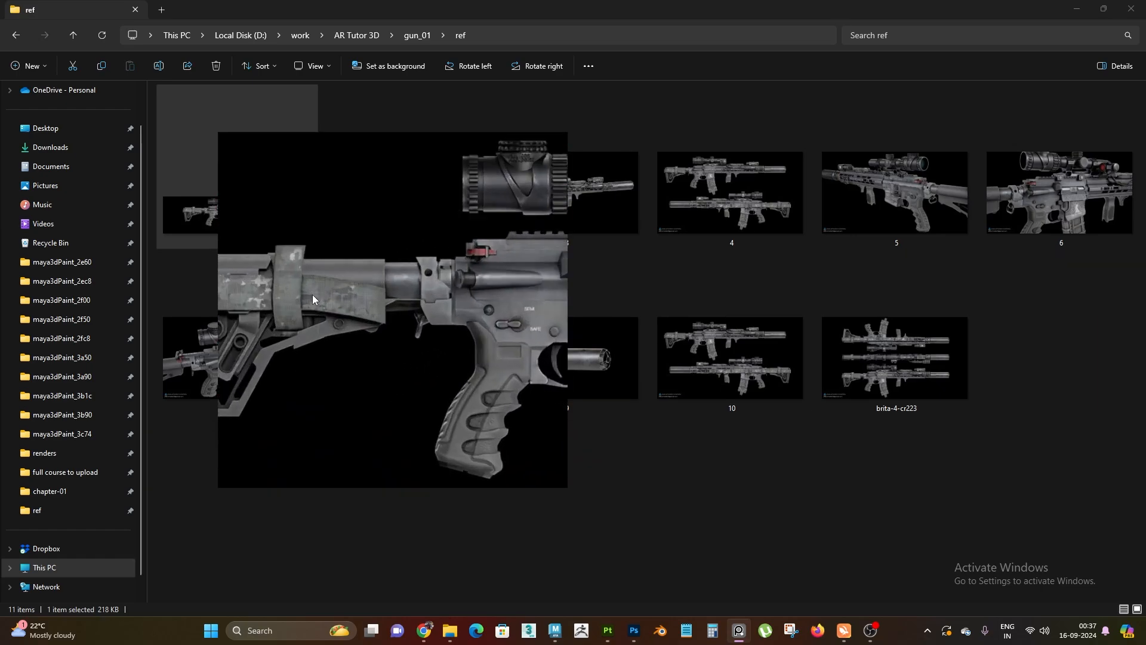
pyautogui.scroll(-3, 474, 295)
pyautogui.scroll(3, 422, 302)
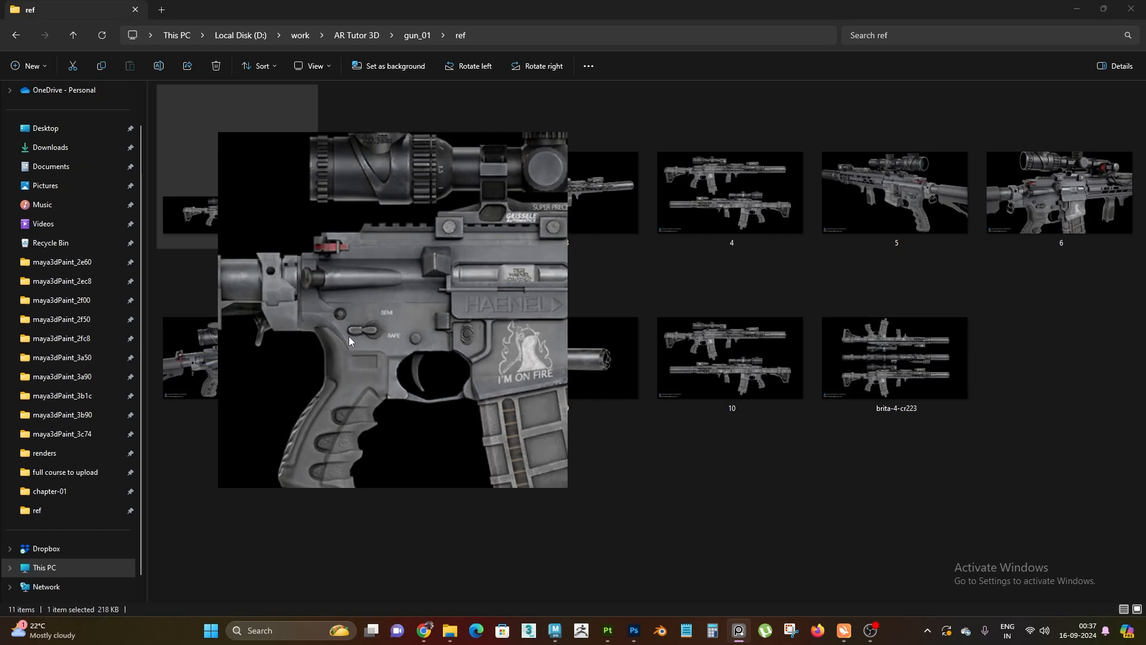
pyautogui.scroll(-2, 367, 327)
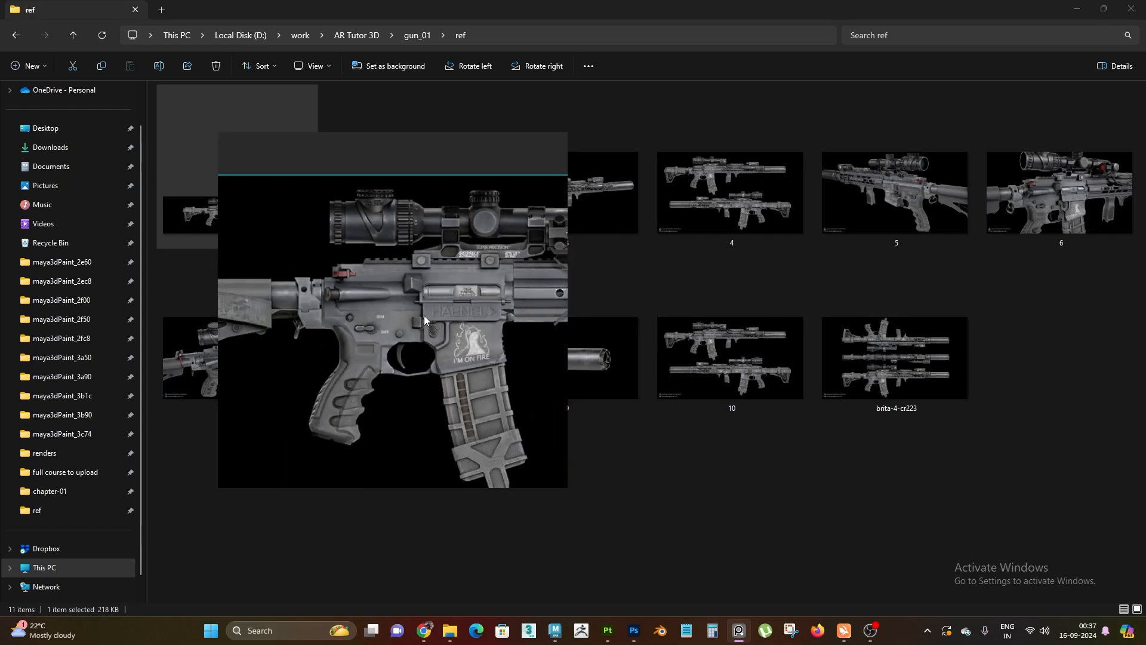
pyautogui.scroll(-2, 424, 315)
pyautogui.scroll(4, 399, 339)
pyautogui.scroll(-2, 386, 345)
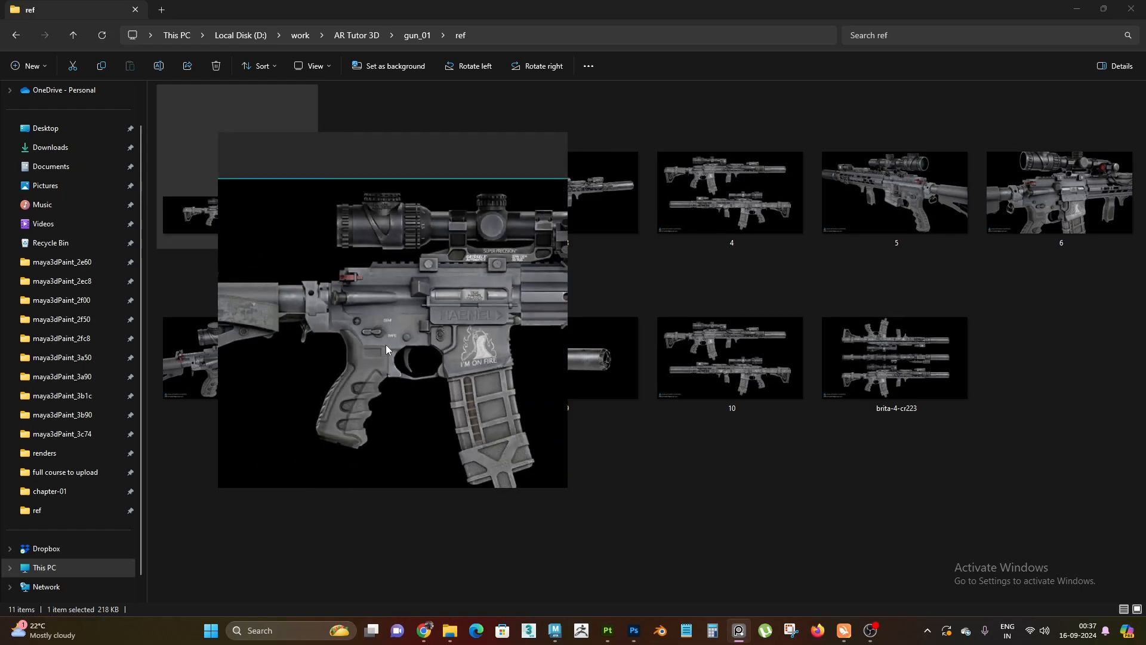
pyautogui.scroll(1, 386, 345)
pyautogui.scroll(-2, 399, 343)
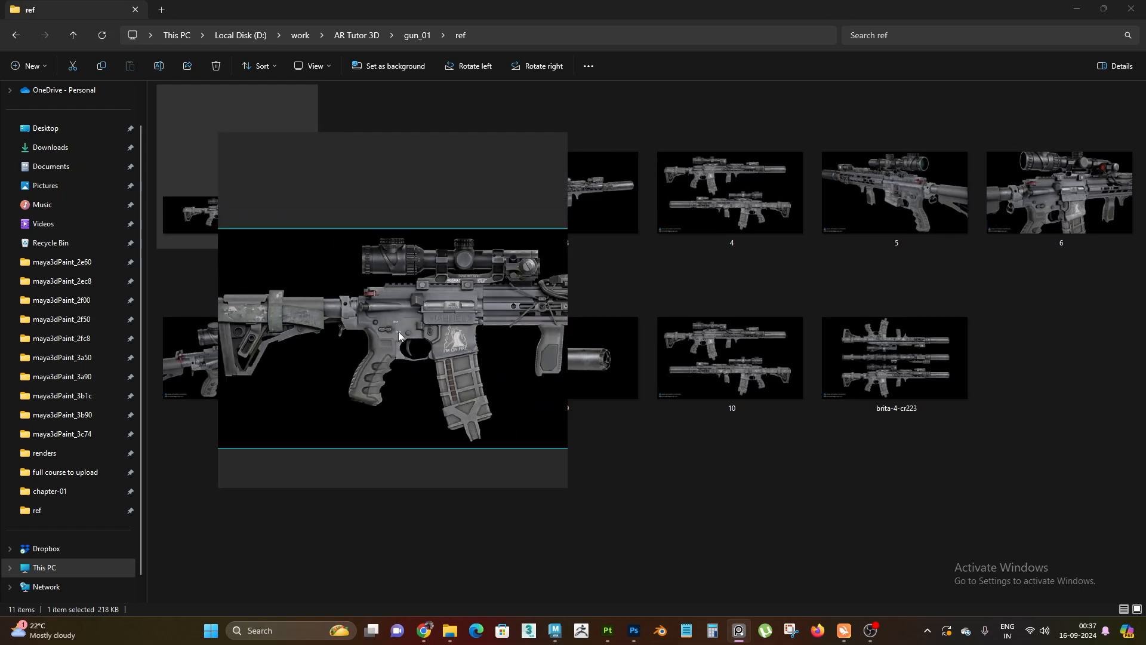
pyautogui.scroll(-2, 399, 335)
pyautogui.scroll(3, 422, 332)
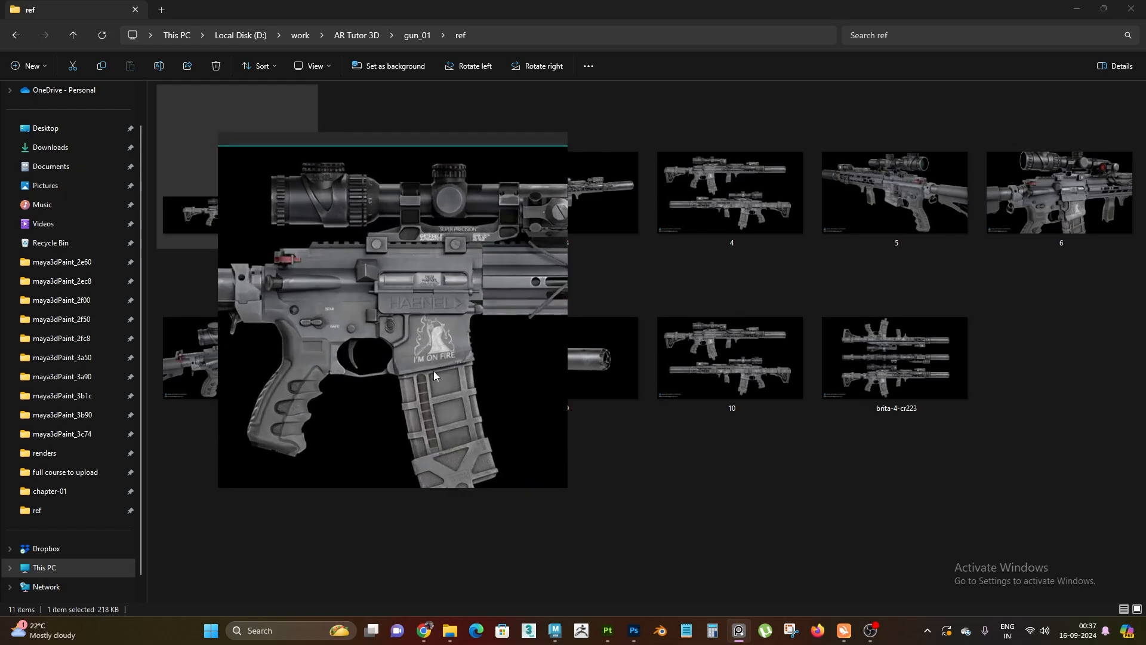
# Examine the reference's magazine-well artwork, receiver markings, scope mount and foregrip area up close, and the full rifle
pyautogui.scroll(1, 365, 348)
pyautogui.scroll(1, 344, 339)
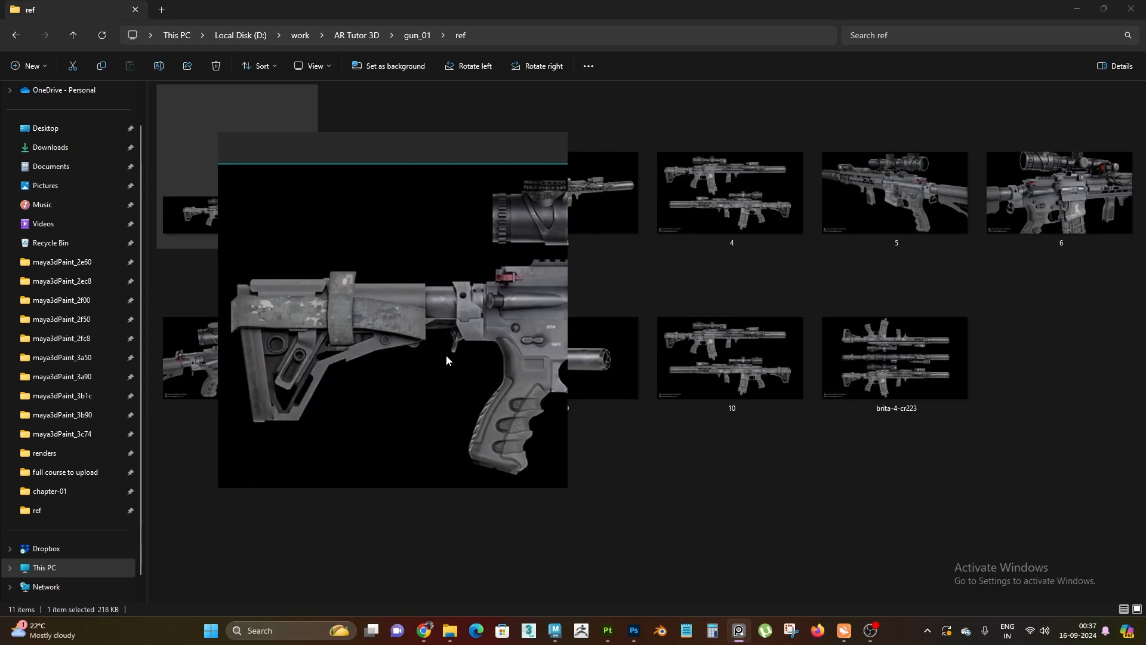
pyautogui.scroll(2, 385, 327)
pyautogui.scroll(2, 456, 272)
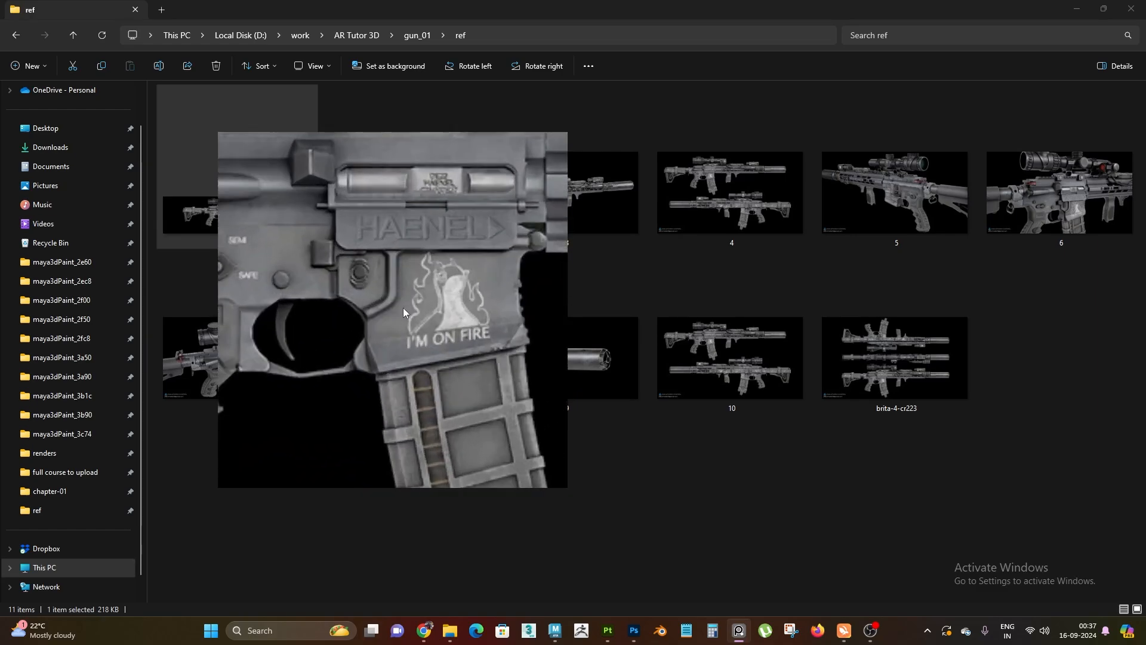
pyautogui.moveTo(403, 307); pyautogui.dragTo(496, 360, button='middle')
pyautogui.moveTo(435, 261); pyautogui.dragTo(384, 398, button='middle')
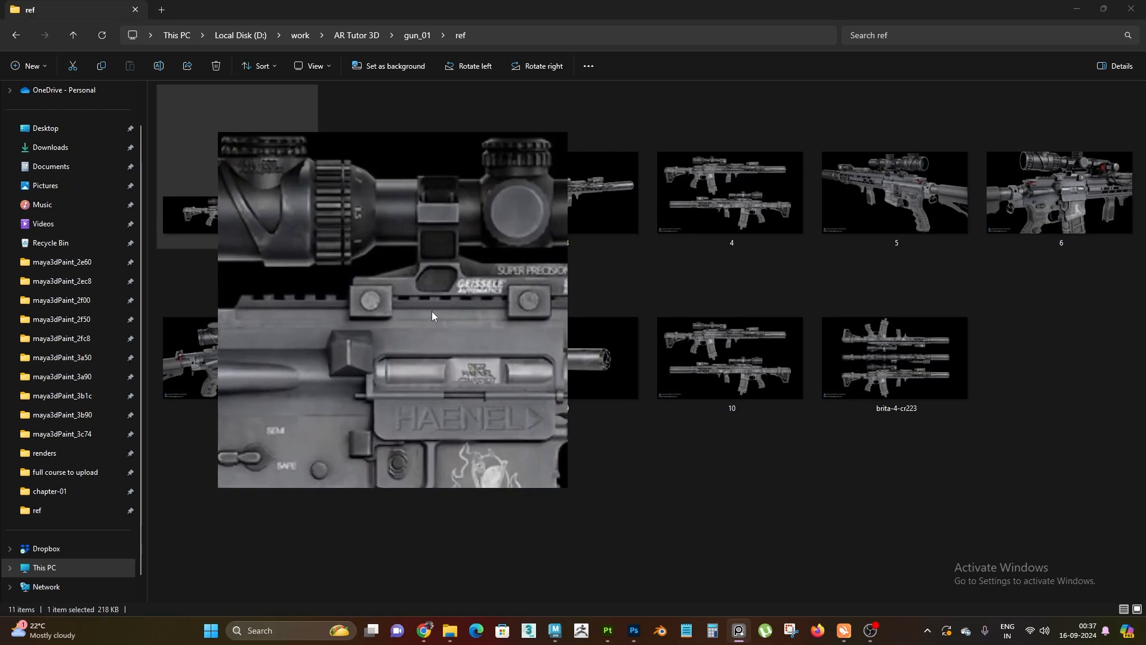
pyautogui.scroll(-3, 431, 310)
pyautogui.moveTo(564, 352); pyautogui.dragTo(343, 340, button='middle')
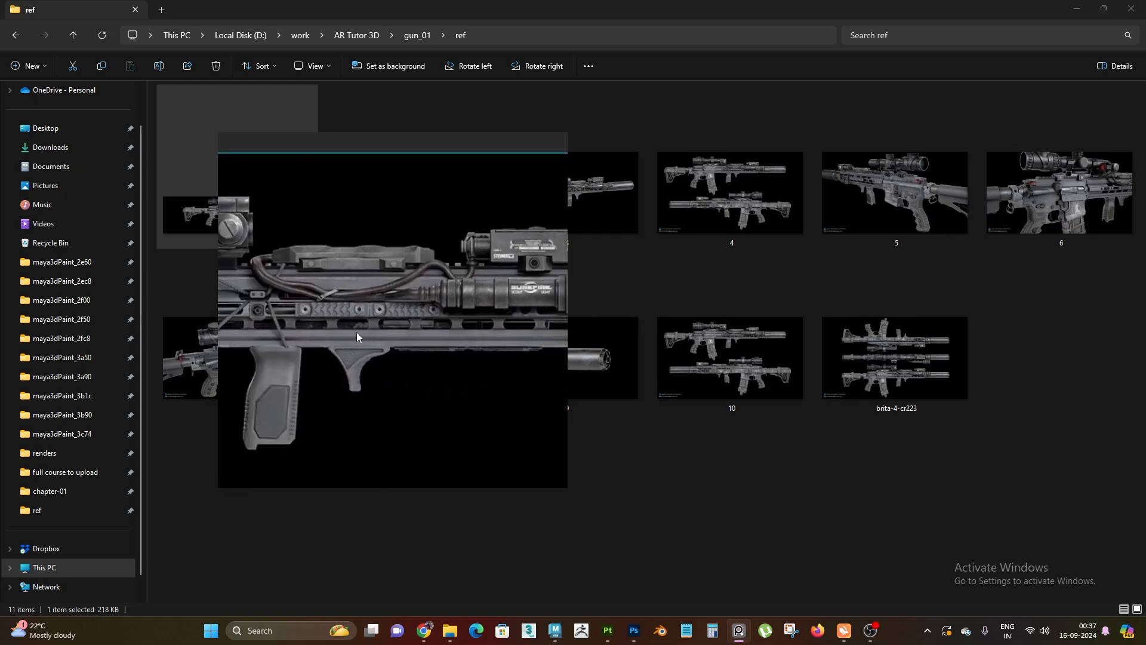
pyautogui.scroll(-3, 356, 332)
pyautogui.scroll(2, 504, 296)
pyautogui.scroll(-6, 472, 297)
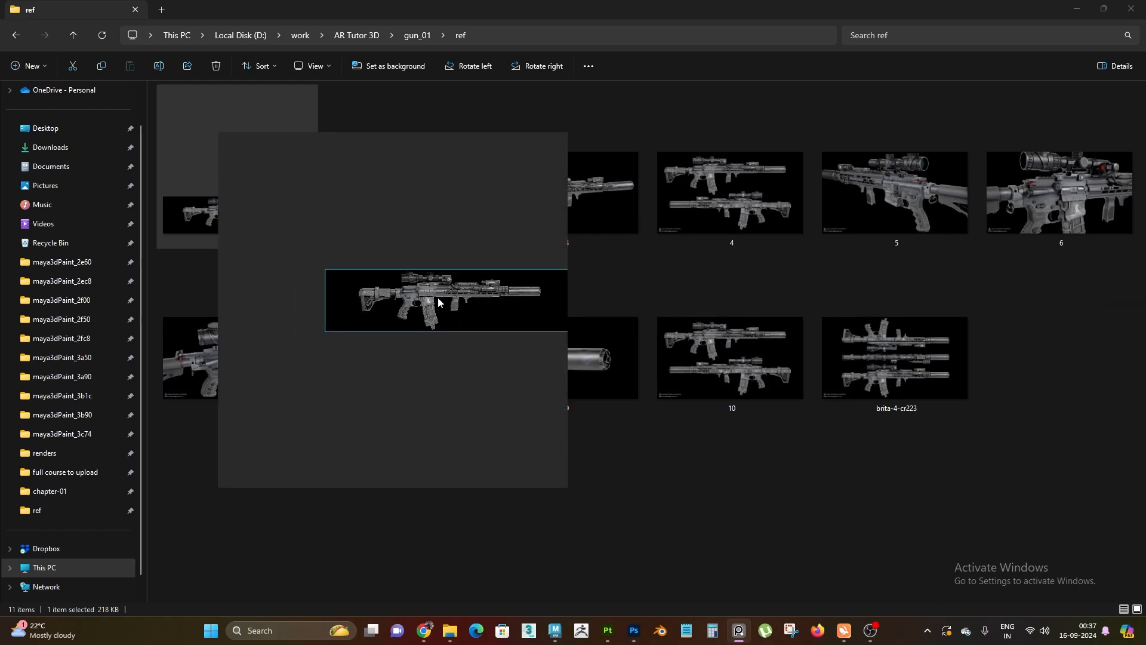
pyautogui.scroll(7, 388, 291)
pyautogui.scroll(-3, 374, 287)
# Keep the reference board always on top and move its window aside, framed on the rifle's receiver and magazine
pyautogui.rightClick(478, 299)
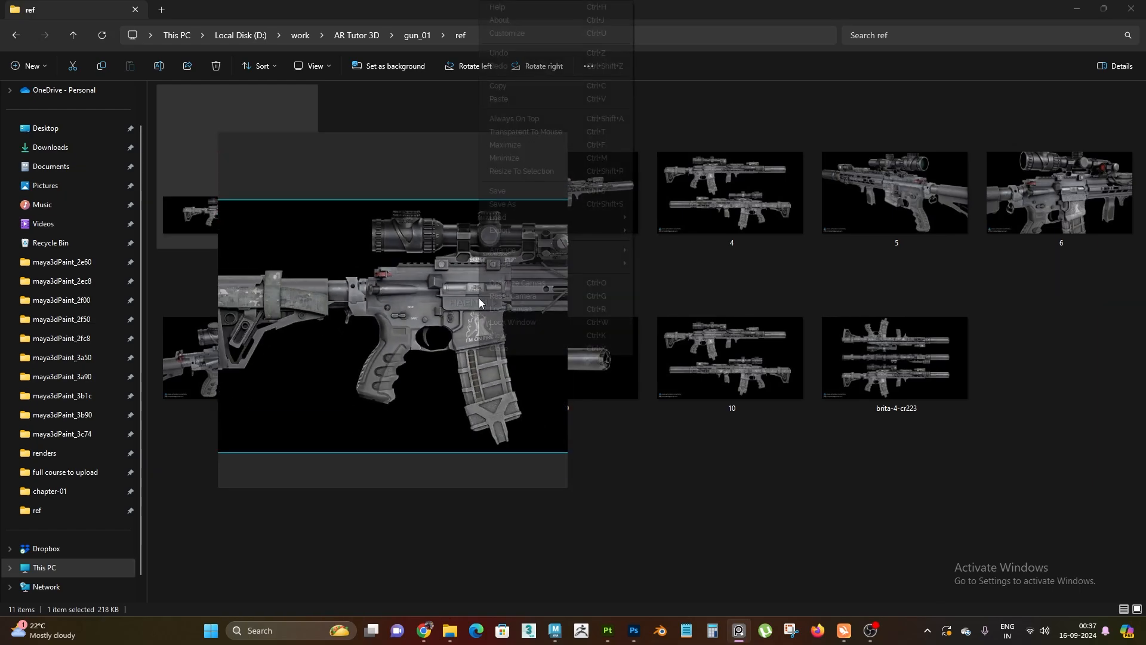
pyautogui.click(528, 120)
pyautogui.scroll(3, 424, 306)
pyautogui.moveTo(418, 310); pyautogui.dragTo(292, 329, button='right')
# Switch to the untitled Substance 3D Painter project with the untextured rifle and show the layer stack of M_0_1
pyautogui.moveTo(607, 630)
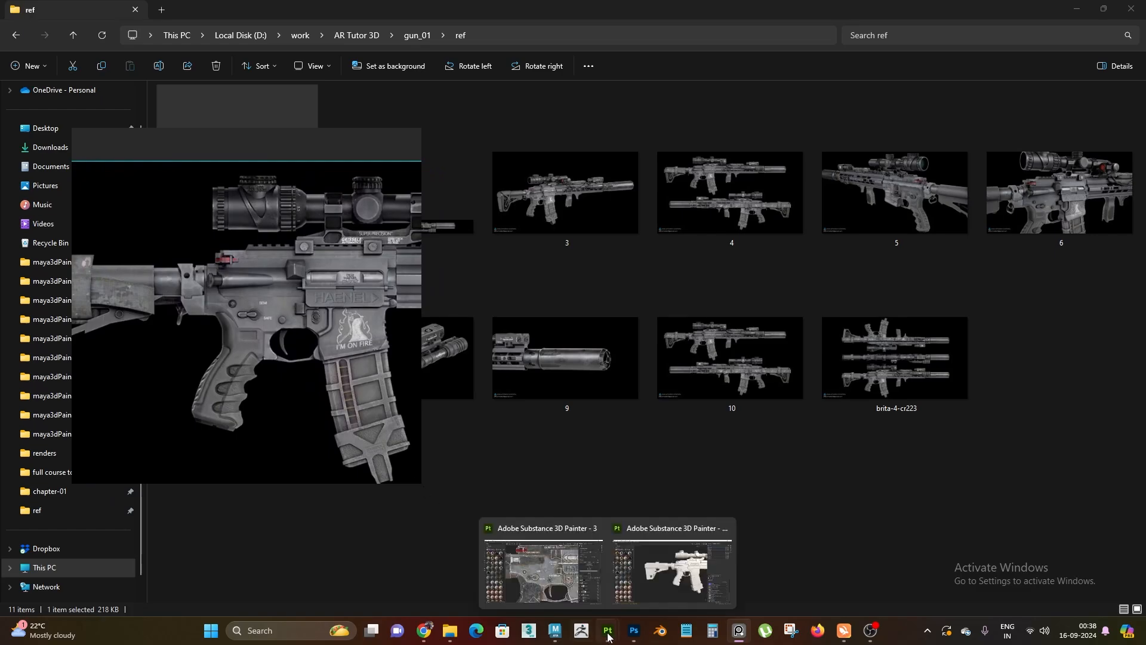
pyautogui.click(668, 573)
pyautogui.keyDown('alt'); pyautogui.moveTo(733, 377); pyautogui.dragTo(678, 274, button='right'); pyautogui.keyUp('alt')
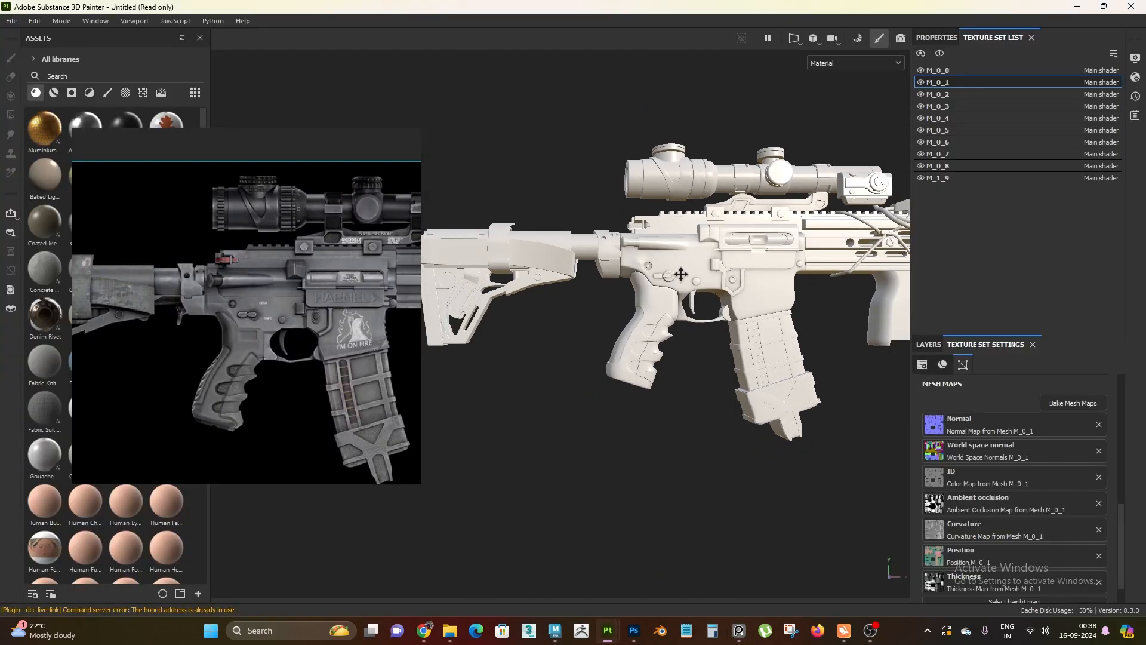
pyautogui.keyDown('alt'); pyautogui.moveTo(678, 274); pyautogui.dragTo(603, 310, button='middle'); pyautogui.keyUp('alt')
pyautogui.keyDown('alt'); pyautogui.moveTo(603, 311); pyautogui.dragTo(683, 430, button='right'); pyautogui.keyUp('alt')
pyautogui.keyDown('alt'); pyautogui.moveTo(683, 430); pyautogui.dragTo(667, 445, button='middle'); pyautogui.keyUp('alt')
pyautogui.click(928, 345)
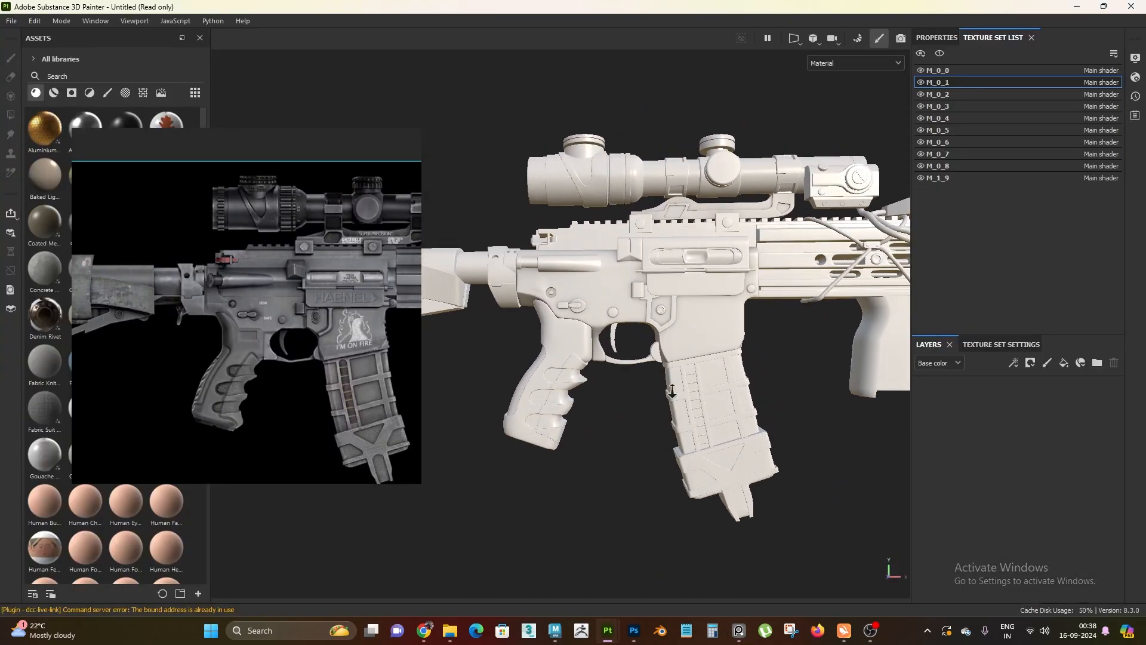
# Hide the M_0_1 texture set and show it again to check which rifle parts it covers
pyautogui.keyDown('alt'); pyautogui.moveTo(664, 382); pyautogui.dragTo(650, 411, button='middle'); pyautogui.keyUp('alt')
pyautogui.moveTo(651, 410)
pyautogui.keyDown('alt'); pyautogui.mouseDown()
pyautogui.moveTo(558, 327)
pyautogui.moveTo(660, 401)
pyautogui.mouseUp(); pyautogui.keyUp('alt')
pyautogui.keyDown('alt'); pyautogui.moveTo(658, 361); pyautogui.dragTo(670, 394, button='right'); pyautogui.keyUp('alt')
pyautogui.keyDown('alt'); pyautogui.moveTo(670, 394); pyautogui.dragTo(661, 408, button='middle'); pyautogui.keyUp('alt')
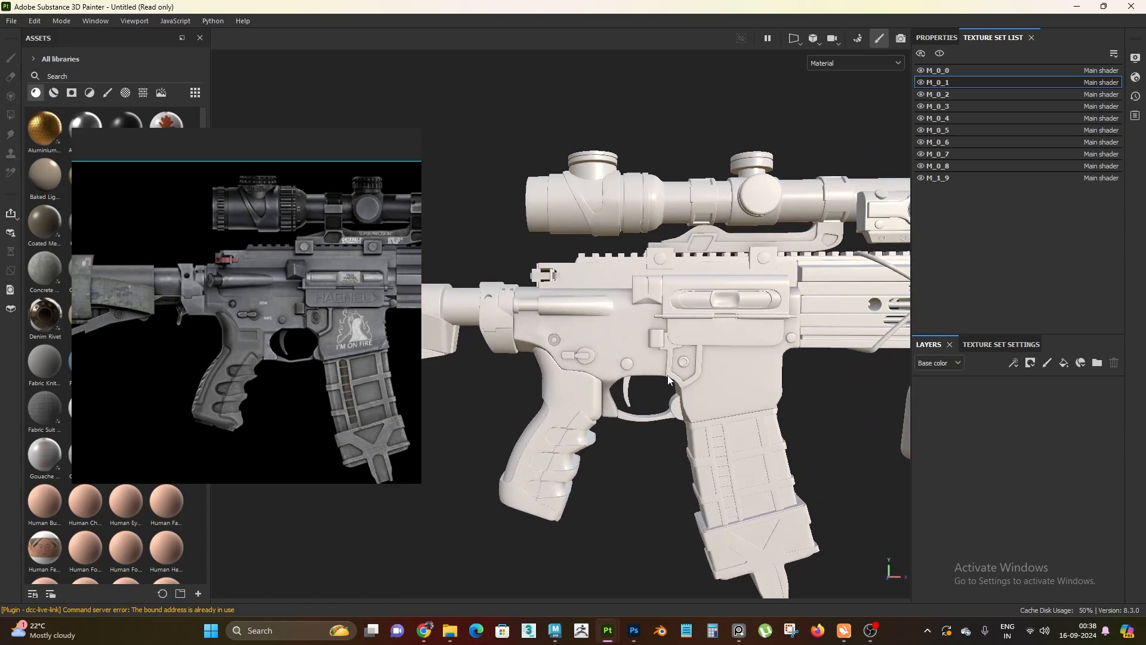
pyautogui.keyDown('alt'); pyautogui.moveTo(661, 408); pyautogui.dragTo(667, 425, button='right'); pyautogui.keyUp('alt')
pyautogui.scroll(1, 309, 292)
pyautogui.keyDown('alt'); pyautogui.moveTo(650, 330); pyautogui.dragTo(659, 353, button='right'); pyautogui.keyUp('alt')
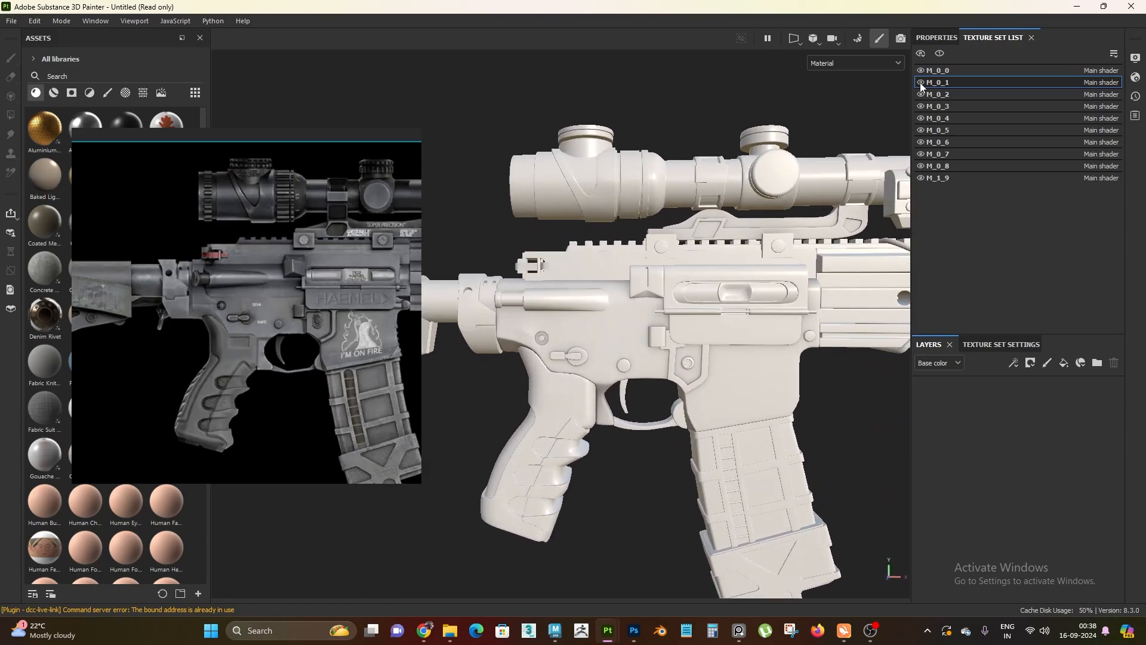
pyautogui.click(920, 82)
pyautogui.click(920, 81)
pyautogui.keyDown('alt'); pyautogui.moveTo(590, 378); pyautogui.dragTo(580, 314, button='middle'); pyautogui.keyUp('alt')
pyautogui.keyDown('alt'); pyautogui.moveTo(580, 314); pyautogui.dragTo(671, 343); pyautogui.keyUp('alt')
# Examine the full rifle on the reference board, and the lower receiver, fire selector and grip up close
pyautogui.scroll(-5, 220, 310)
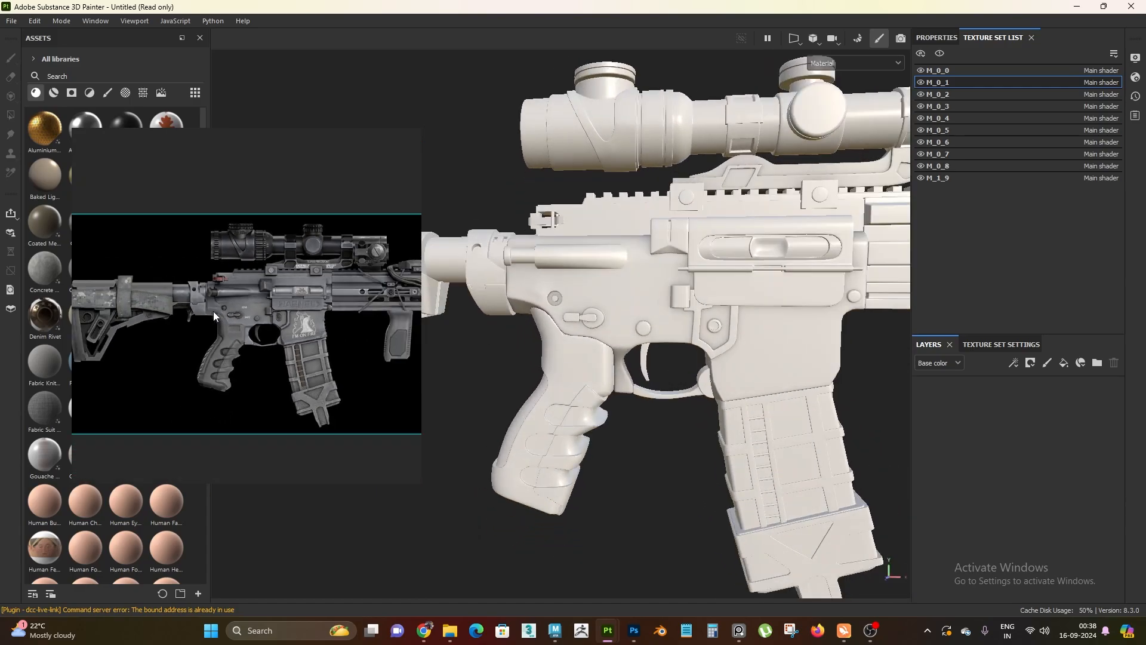
pyautogui.scroll(-4, 155, 370)
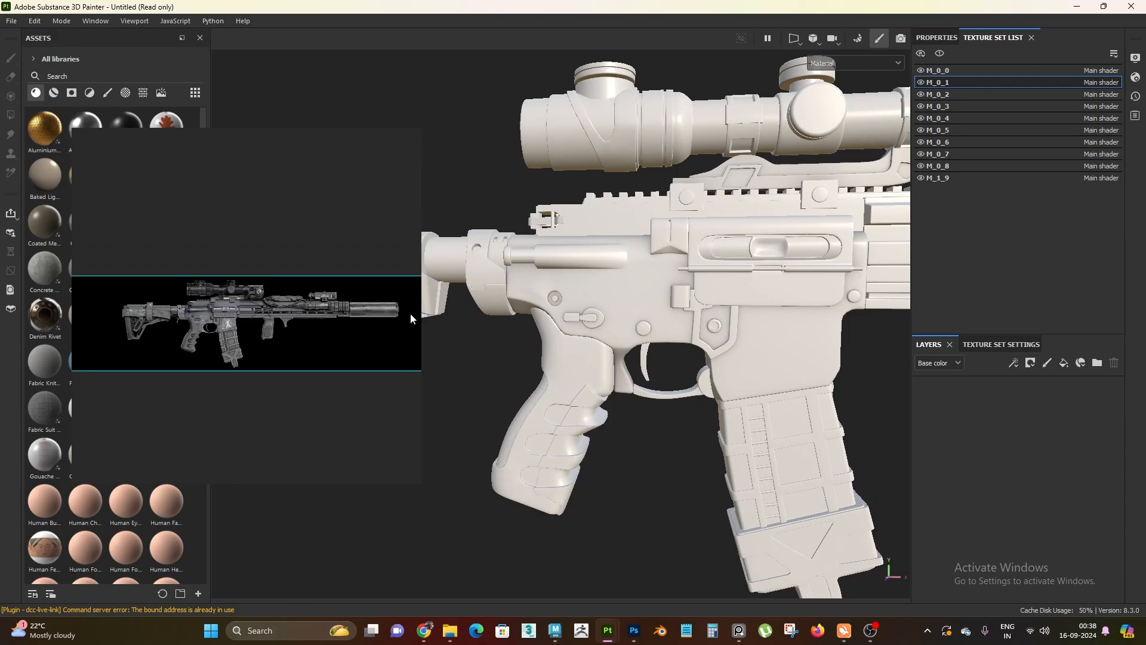
pyautogui.scroll(3, 179, 332)
pyautogui.scroll(-3, 195, 328)
pyautogui.scroll(6, 213, 321)
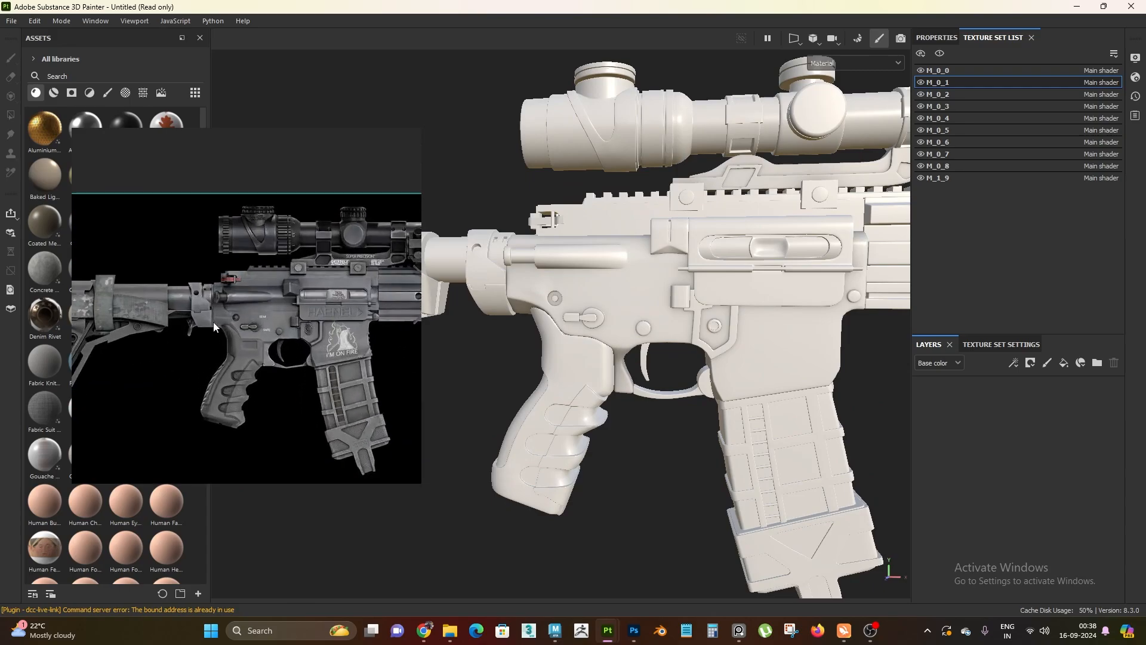
pyautogui.scroll(3, 257, 333)
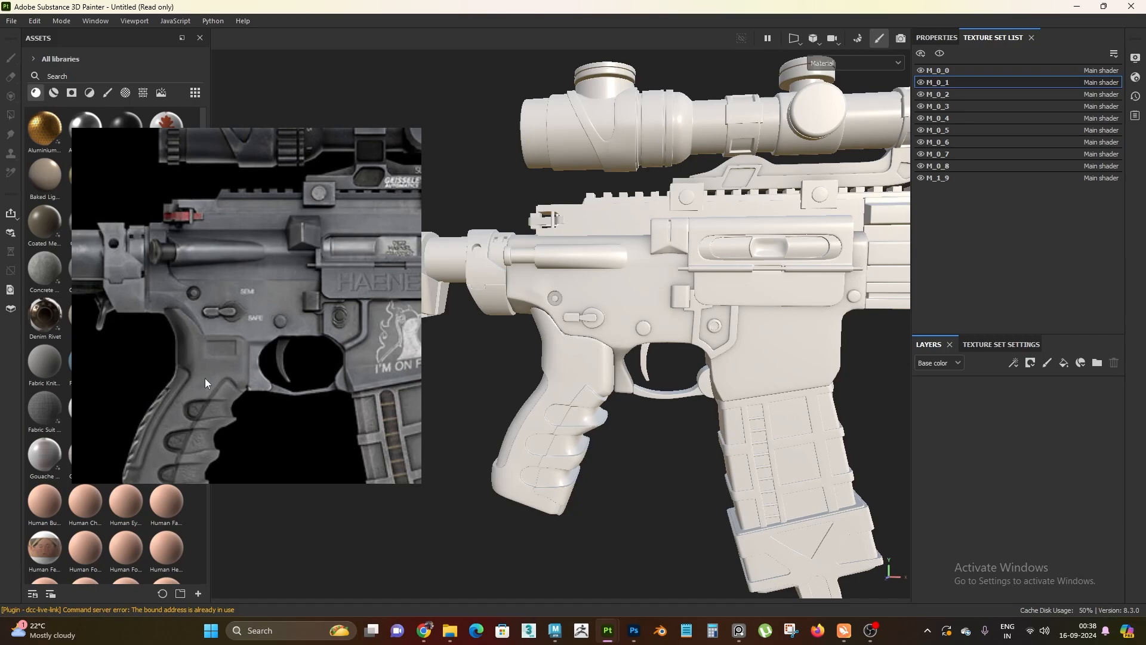
pyautogui.scroll(1, 225, 375)
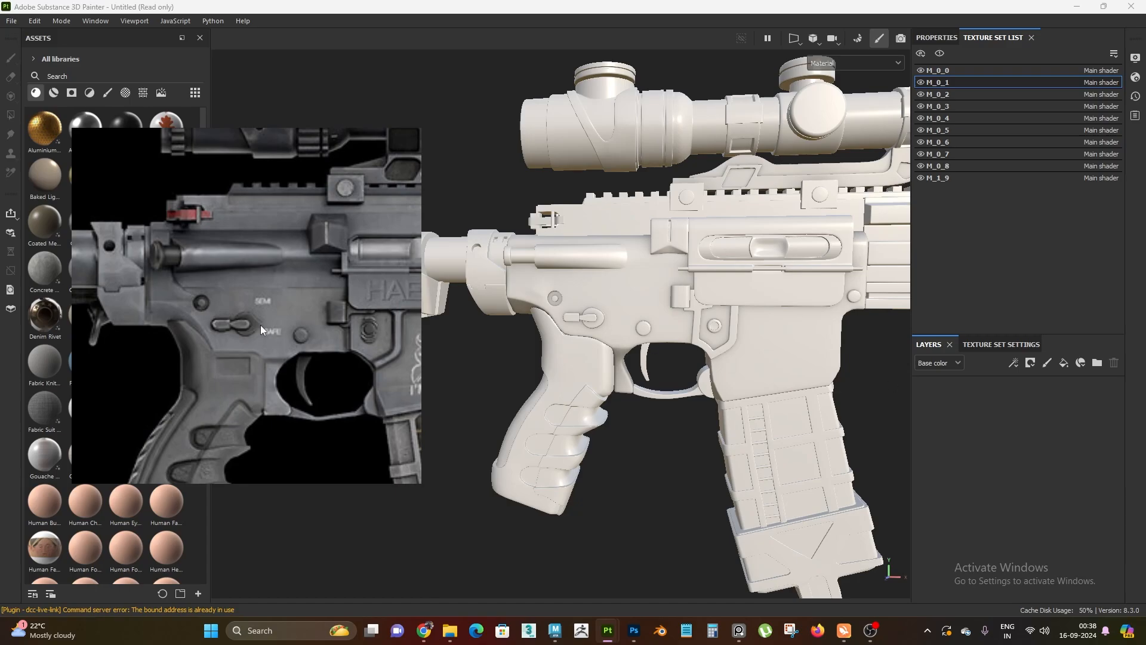
# Add a fill layer to the M_0_1 texture set
pyautogui.moveTo(661, 374)
pyautogui.keyDown('alt'); pyautogui.mouseDown()
pyautogui.moveTo(640, 393)
pyautogui.moveTo(661, 394)
pyautogui.mouseUp(); pyautogui.keyUp('alt')
pyautogui.keyDown('alt'); pyautogui.moveTo(661, 394); pyautogui.dragTo(693, 413, button='right'); pyautogui.keyUp('alt')
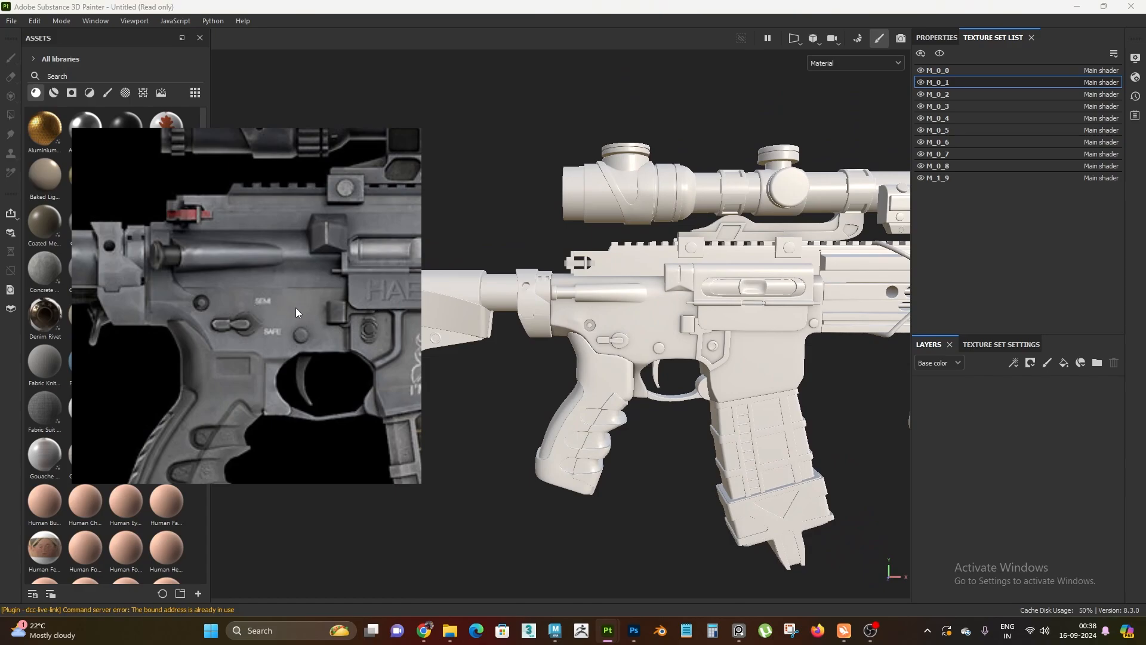
pyautogui.keyDown('alt'); pyautogui.moveTo(707, 330); pyautogui.dragTo(683, 330, button='right'); pyautogui.keyUp('alt')
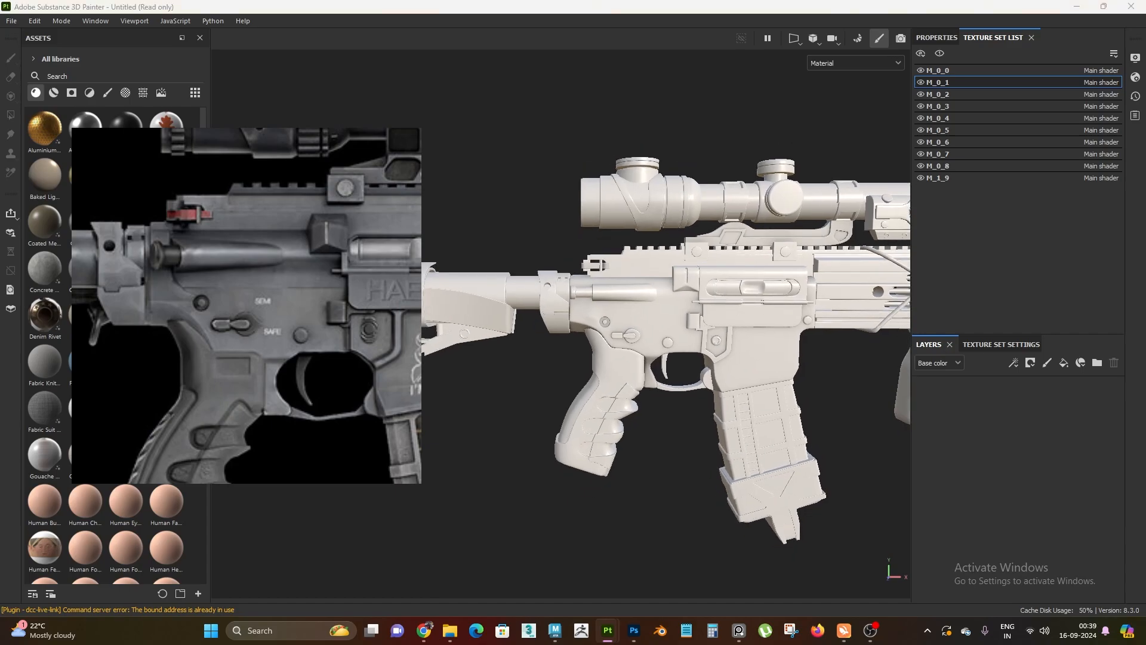
pyautogui.keyDown('alt'); pyautogui.moveTo(578, 461); pyautogui.dragTo(604, 401, button='right'); pyautogui.keyUp('alt')
pyautogui.keyDown('alt'); pyautogui.moveTo(605, 399); pyautogui.dragTo(588, 360, button='middle'); pyautogui.keyUp('alt')
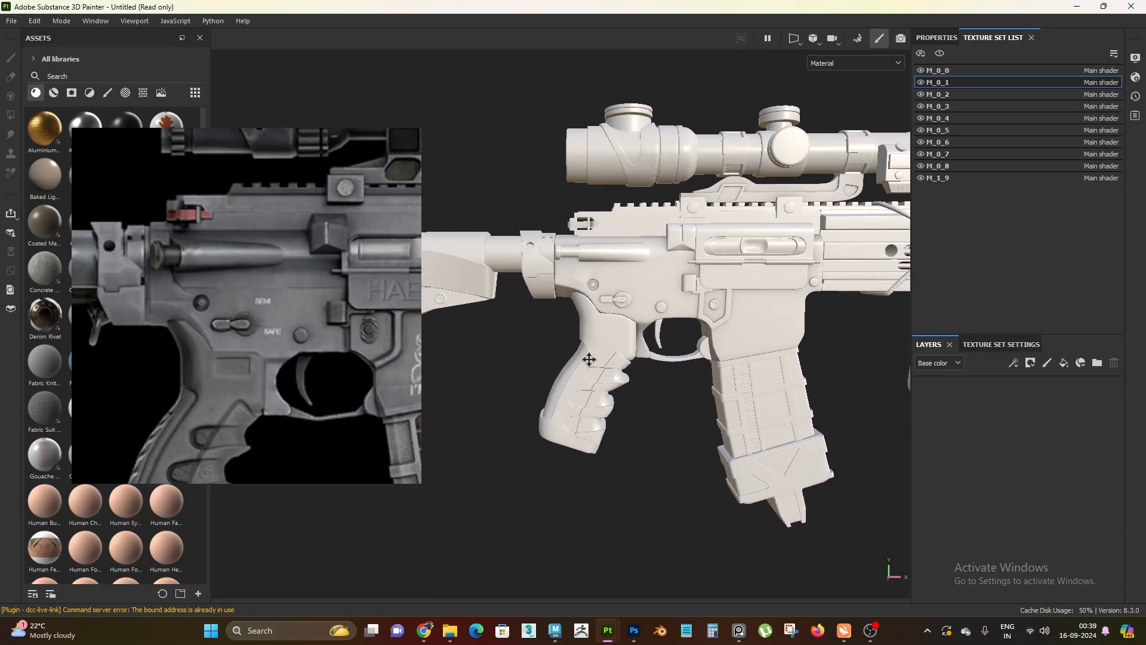
pyautogui.click(1062, 365)
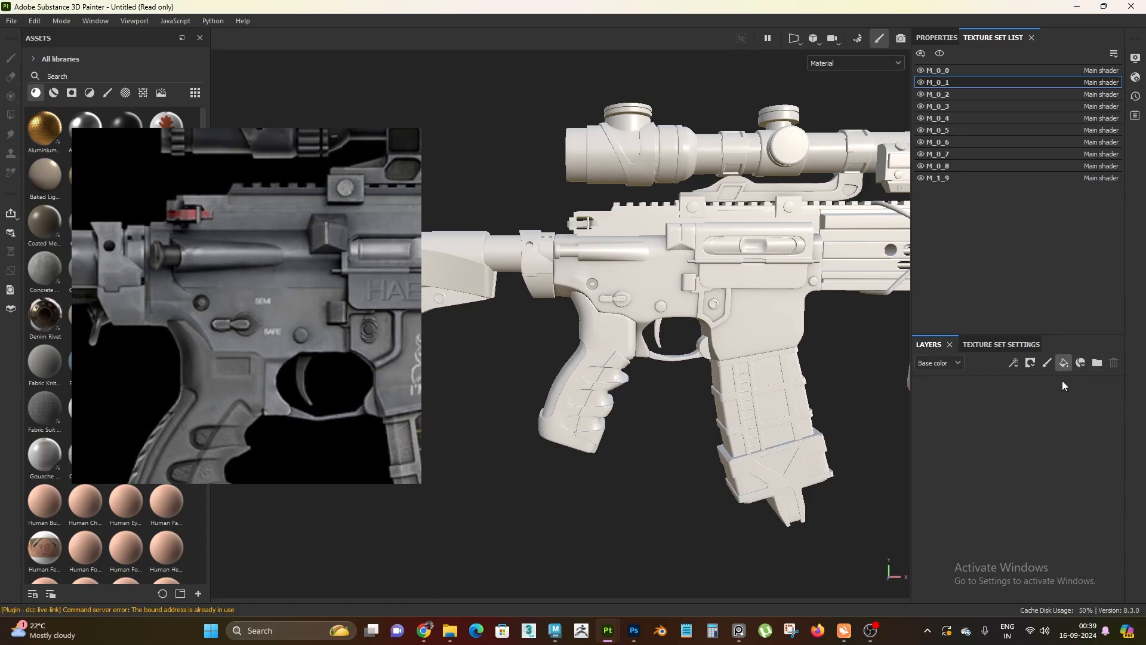
# Inspect the model's grip, trigger area, receiver and magazine from different distances and angles
pyautogui.keyDown('alt'); pyautogui.moveTo(666, 456); pyautogui.dragTo(731, 410, button='right'); pyautogui.keyUp('alt')
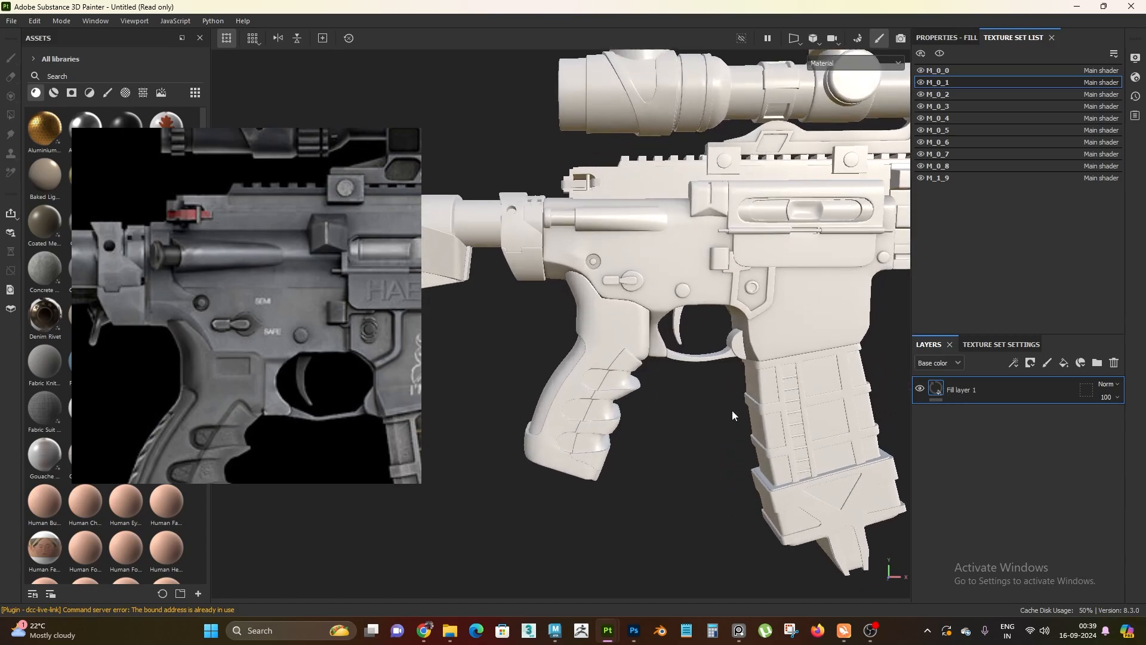
pyautogui.keyDown('alt'); pyautogui.moveTo(731, 410); pyautogui.dragTo(716, 437, button='middle'); pyautogui.keyUp('alt')
pyautogui.keyDown('alt'); pyautogui.moveTo(716, 436); pyautogui.dragTo(753, 402, button='right'); pyautogui.keyUp('alt')
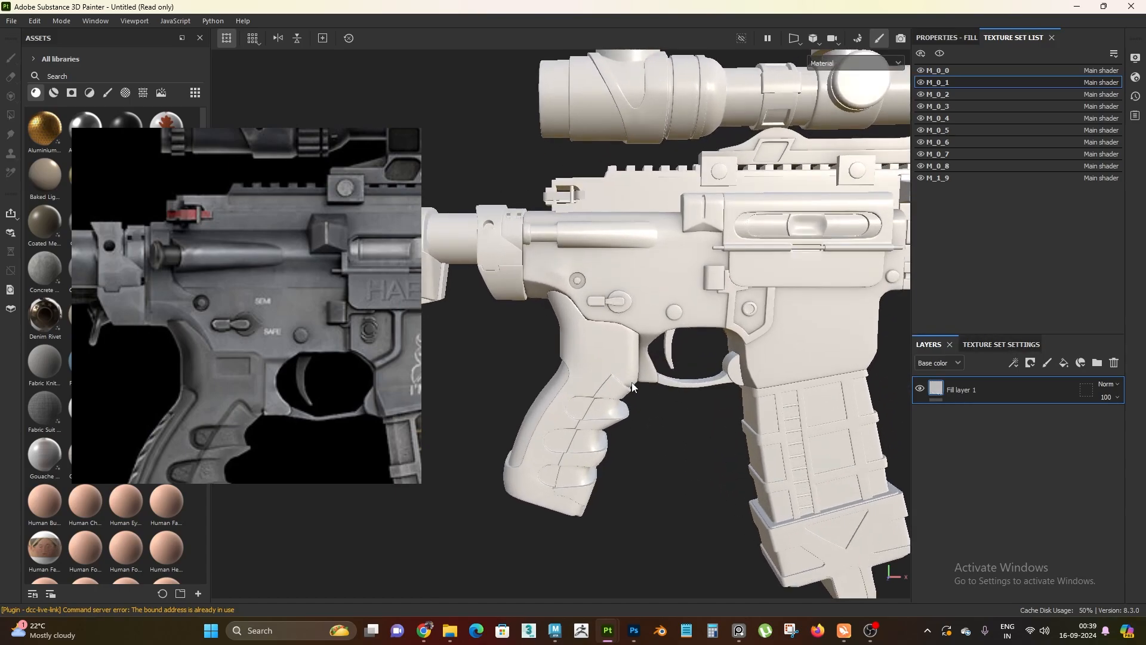
pyautogui.keyDown('alt'); pyautogui.moveTo(684, 422); pyautogui.dragTo(696, 464, button='right'); pyautogui.keyUp('alt')
pyautogui.keyDown('alt'); pyautogui.moveTo(696, 464); pyautogui.dragTo(686, 432); pyautogui.keyUp('alt')
pyautogui.keyDown('alt'); pyautogui.moveTo(638, 347); pyautogui.dragTo(604, 352, button='middle'); pyautogui.keyUp('alt')
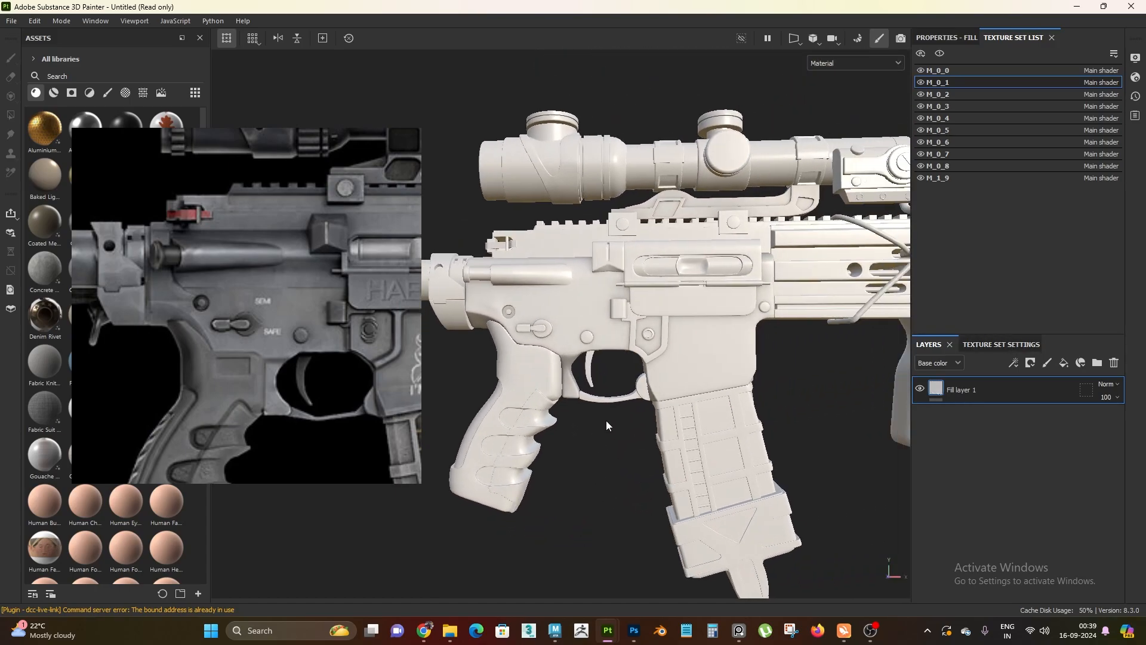
pyautogui.keyDown('alt'); pyautogui.moveTo(662, 403); pyautogui.dragTo(642, 350, button='right'); pyautogui.keyUp('alt')
pyautogui.keyDown('alt'); pyautogui.moveTo(642, 350); pyautogui.dragTo(605, 375); pyautogui.keyUp('alt')
pyautogui.scroll(5, 605, 375)
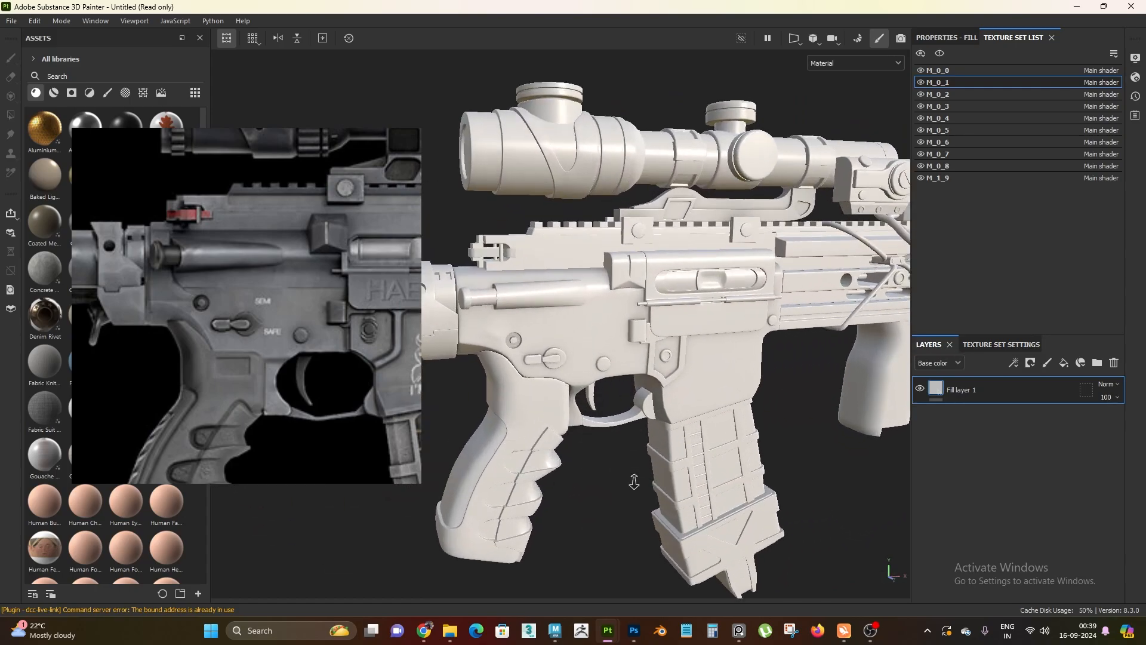
# Set the M_0_1 texture set's size to 2048 in its general properties
pyautogui.click(984, 345)
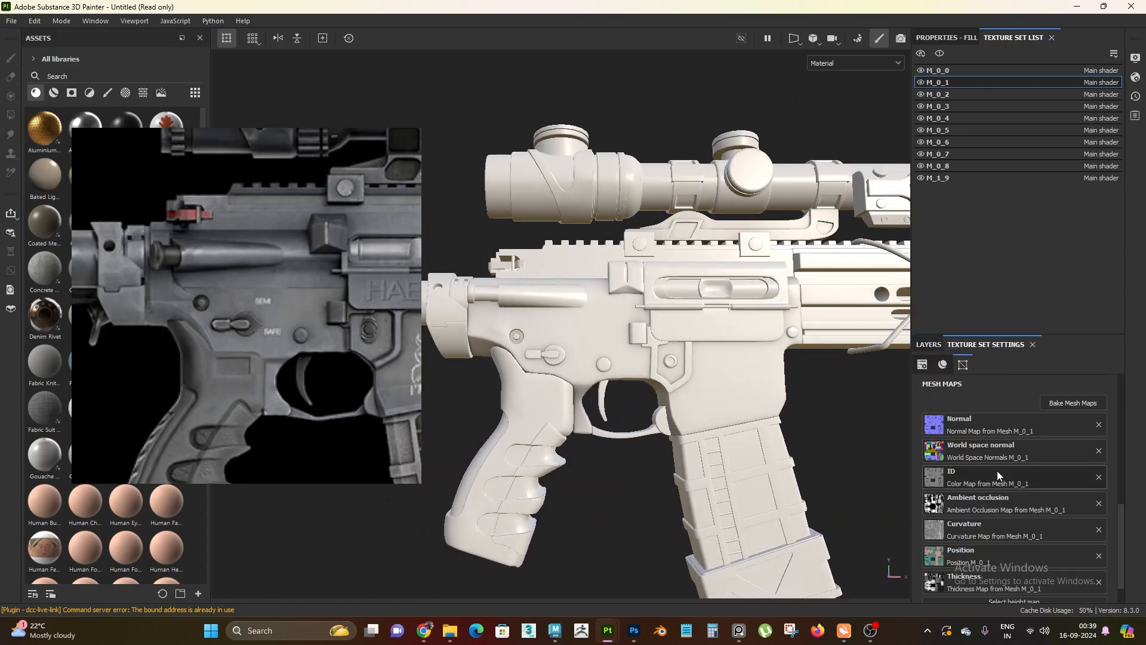
pyautogui.scroll(10, 996, 470)
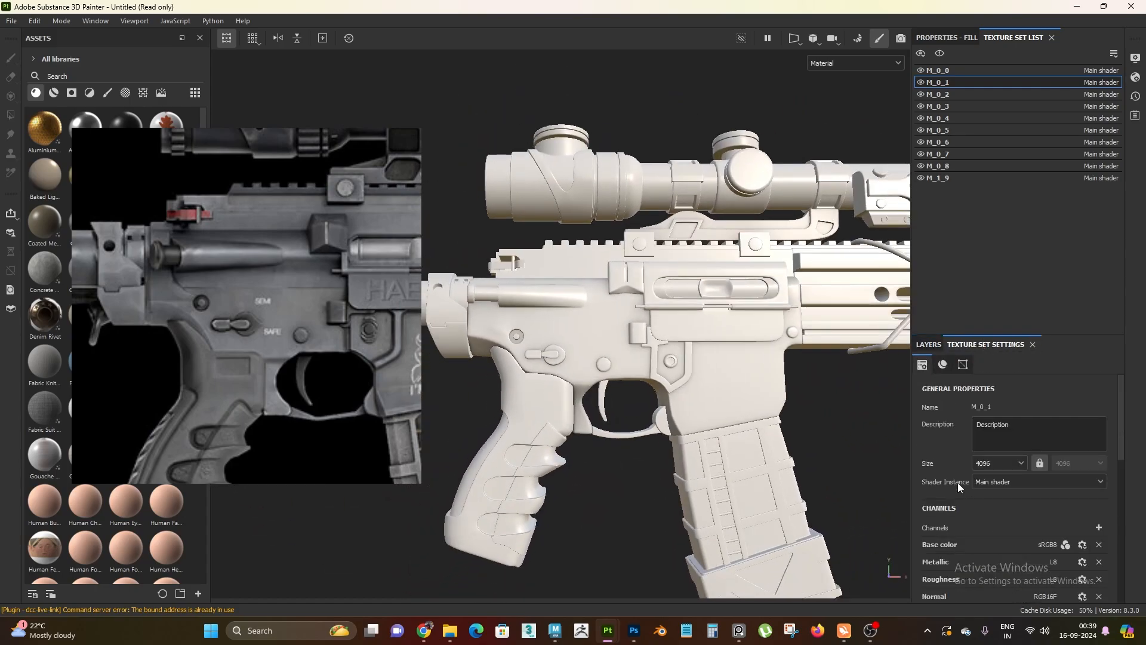
pyautogui.click(994, 464)
pyautogui.click(1000, 528)
pyautogui.scroll(-1, 599, 373)
pyautogui.scroll(2, 599, 372)
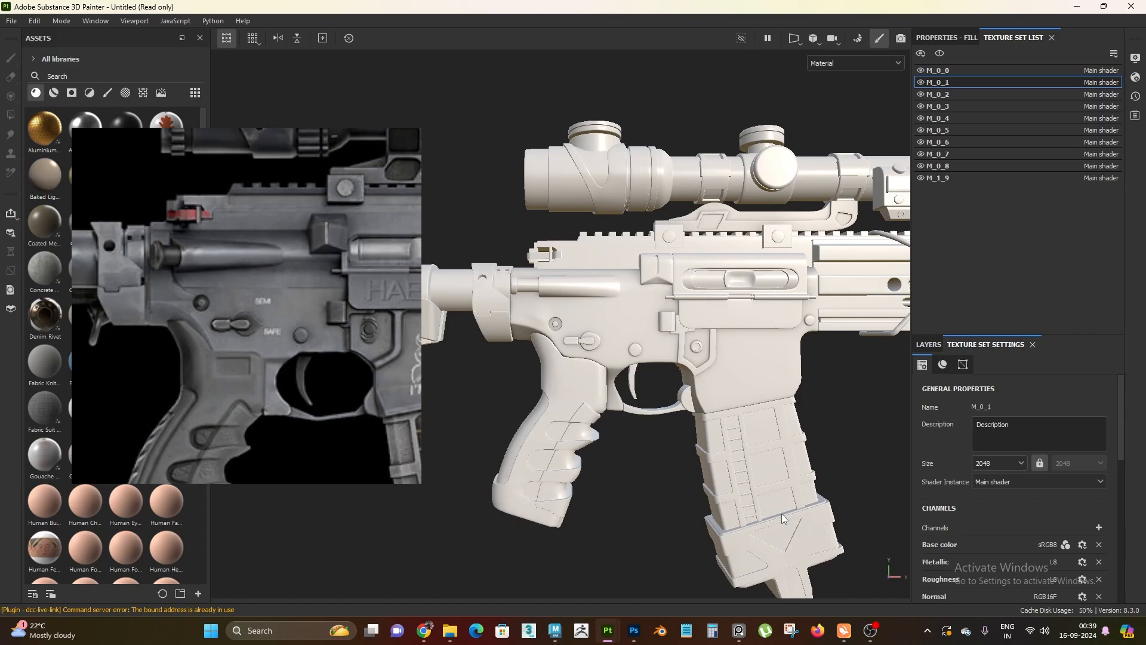
# Set the fill layer's base color by sampling the grey of the lower receiver on the reference image
pyautogui.keyDown('alt'); pyautogui.moveTo(612, 336); pyautogui.dragTo(619, 265); pyautogui.keyUp('alt')
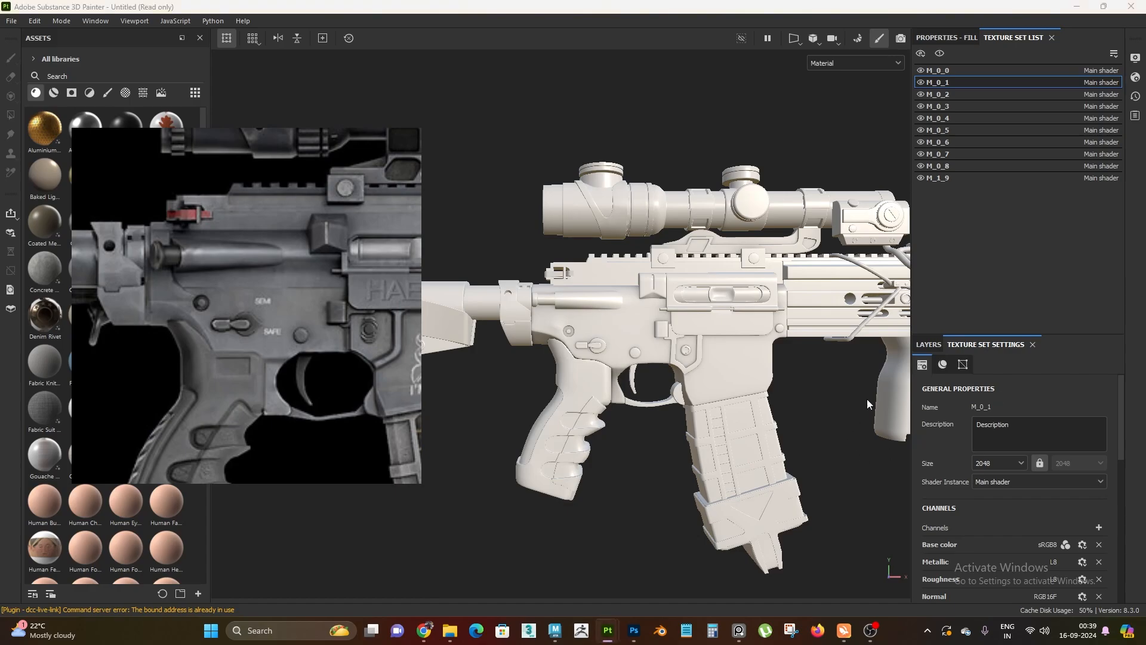
pyautogui.click(928, 345)
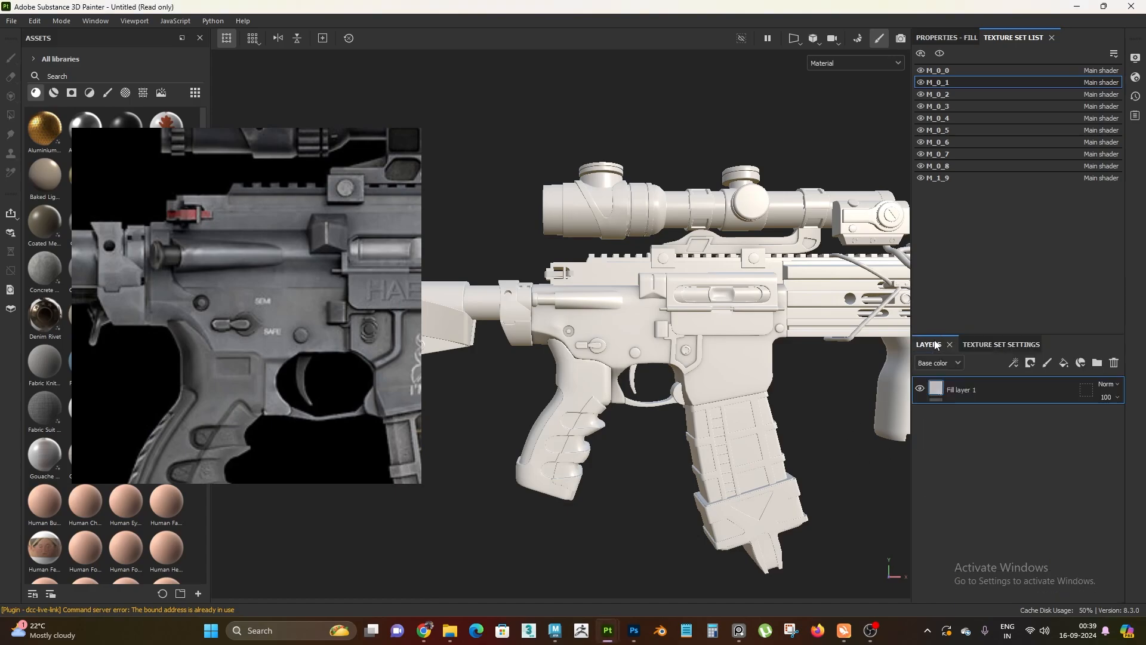
pyautogui.click(946, 37)
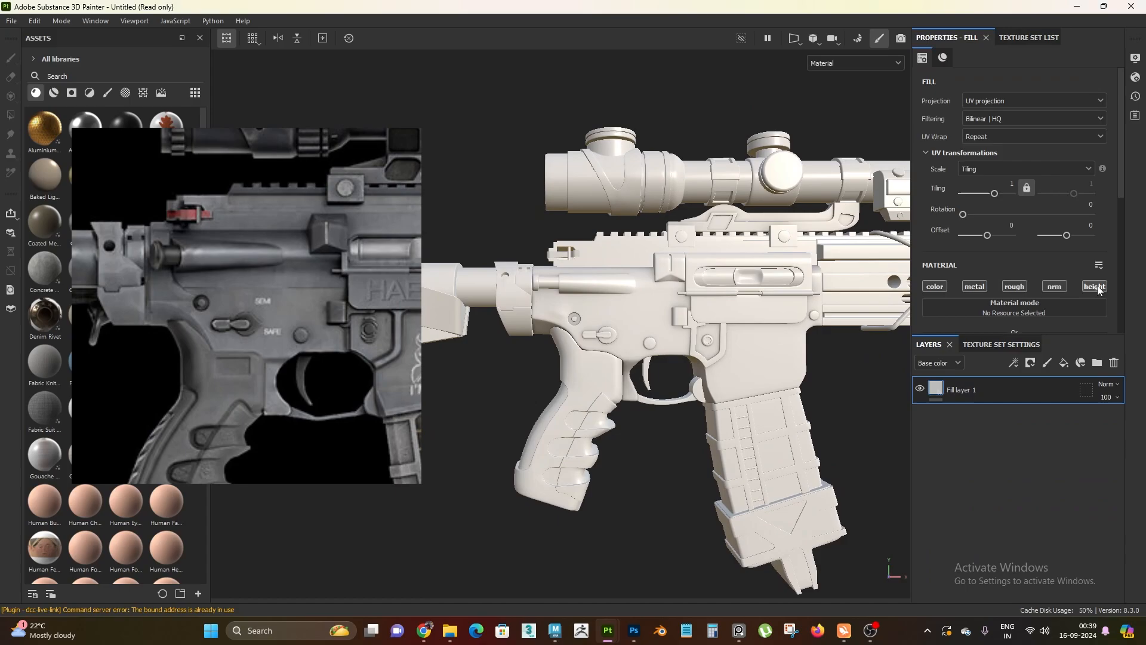
pyautogui.scroll(-3, 1063, 280)
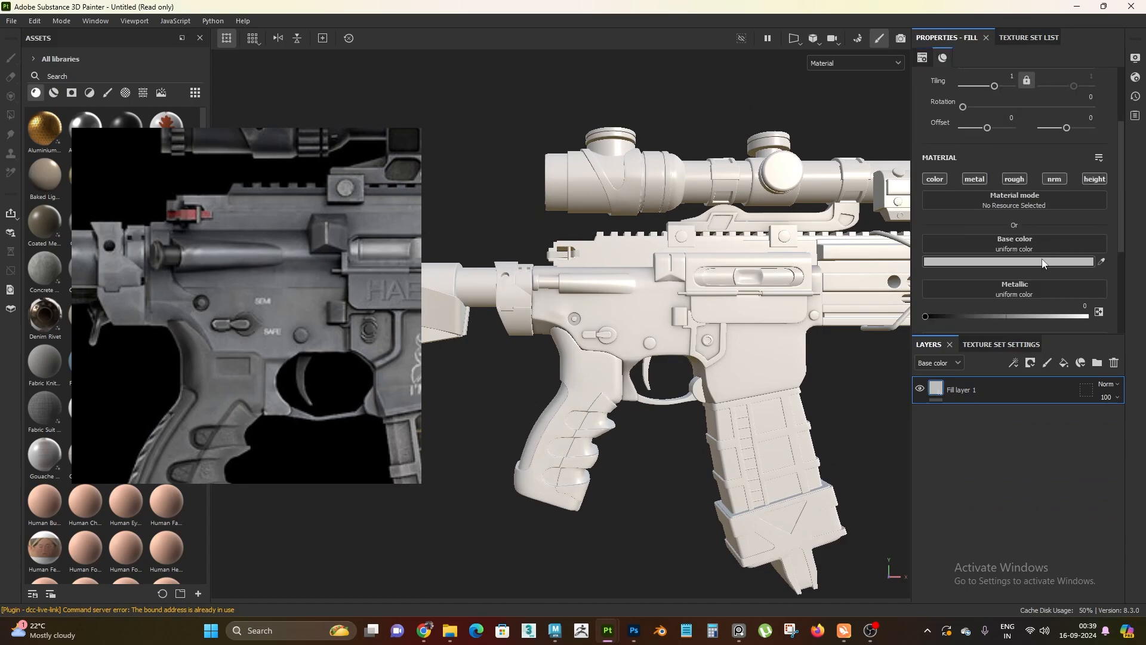
pyautogui.scroll(-1, 1043, 264)
pyautogui.click(1007, 228)
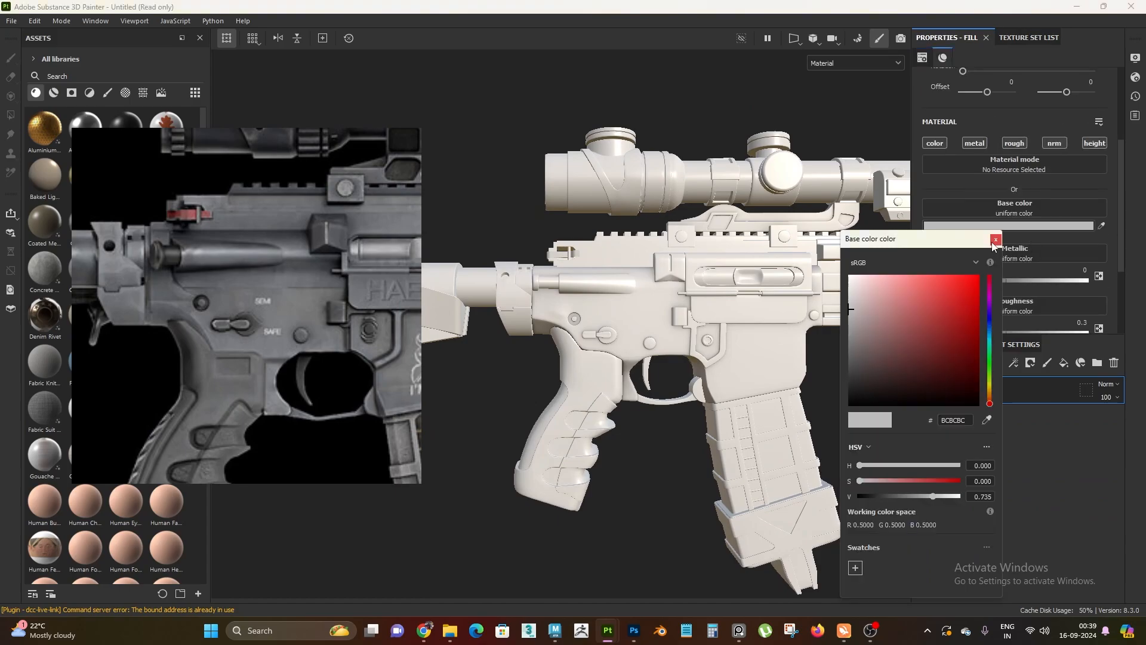
pyautogui.click(994, 241)
pyautogui.keyDown('alt'); pyautogui.moveTo(643, 328); pyautogui.dragTo(673, 321, button='middle'); pyautogui.keyUp('alt')
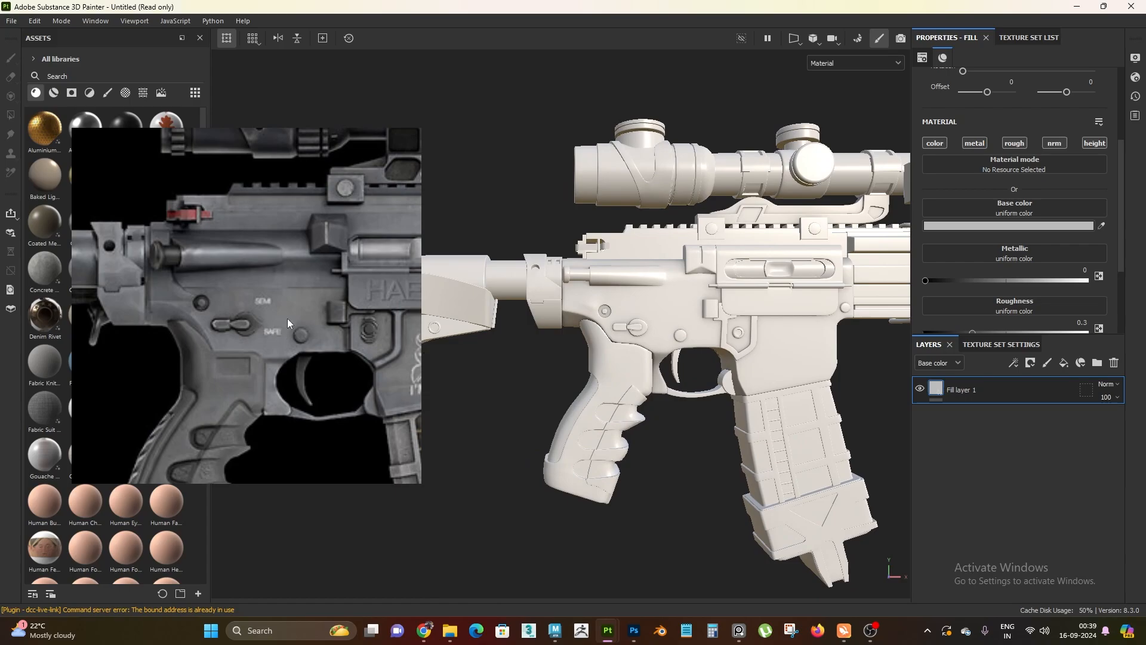
pyautogui.click(1022, 227)
pyautogui.moveTo(942, 244); pyautogui.dragTo(742, 178)
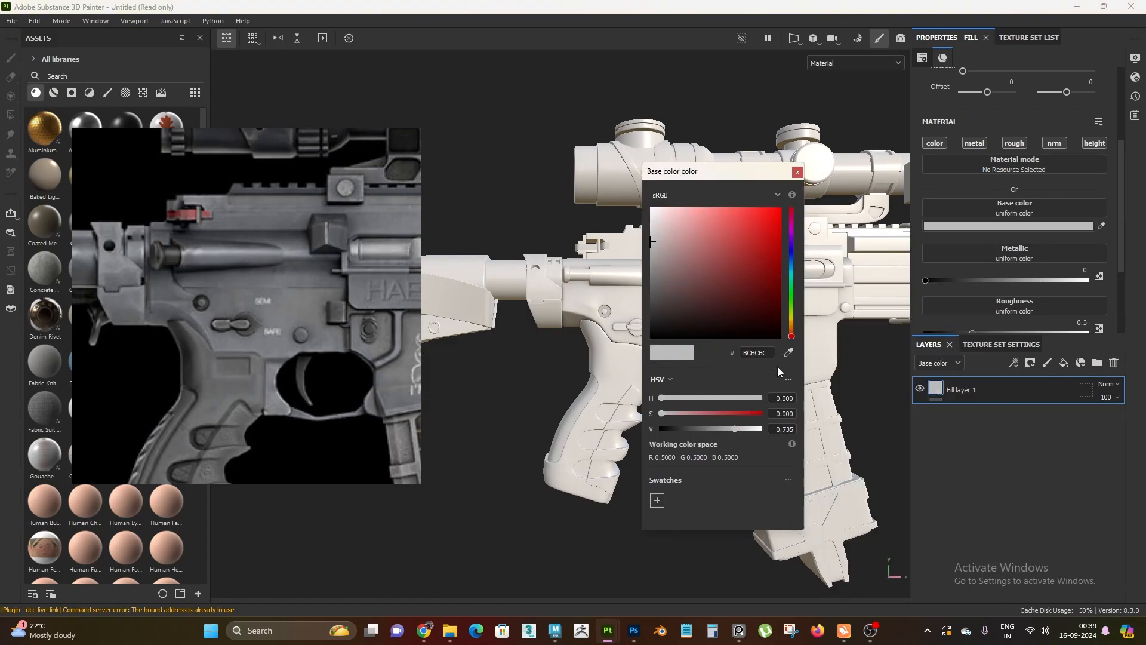
pyautogui.click(788, 352)
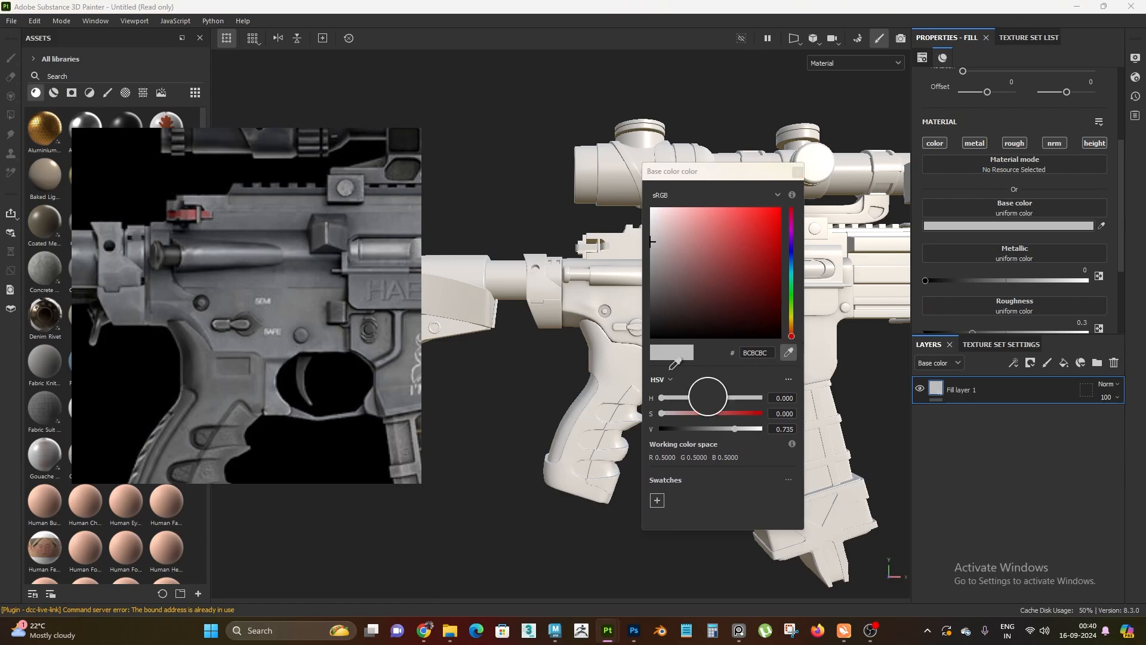
pyautogui.click(303, 302)
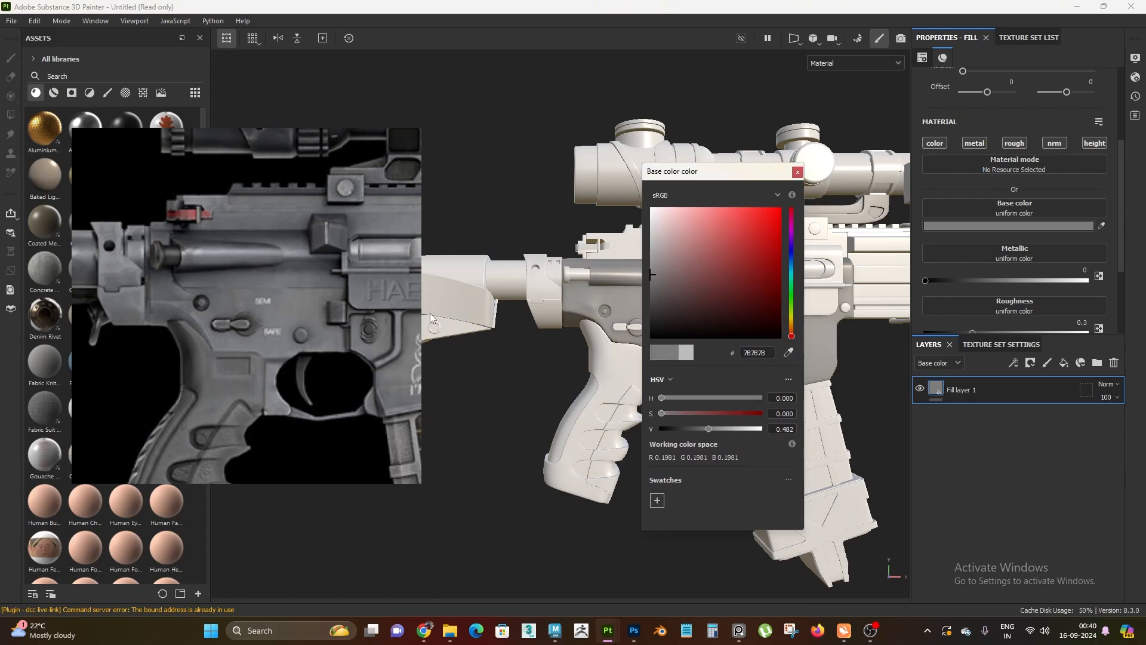
pyautogui.click(797, 173)
# Examine the model's base color, metallic, roughness, normal and height channels one at a time, and return to the material display
pyautogui.scroll(5, 710, 443)
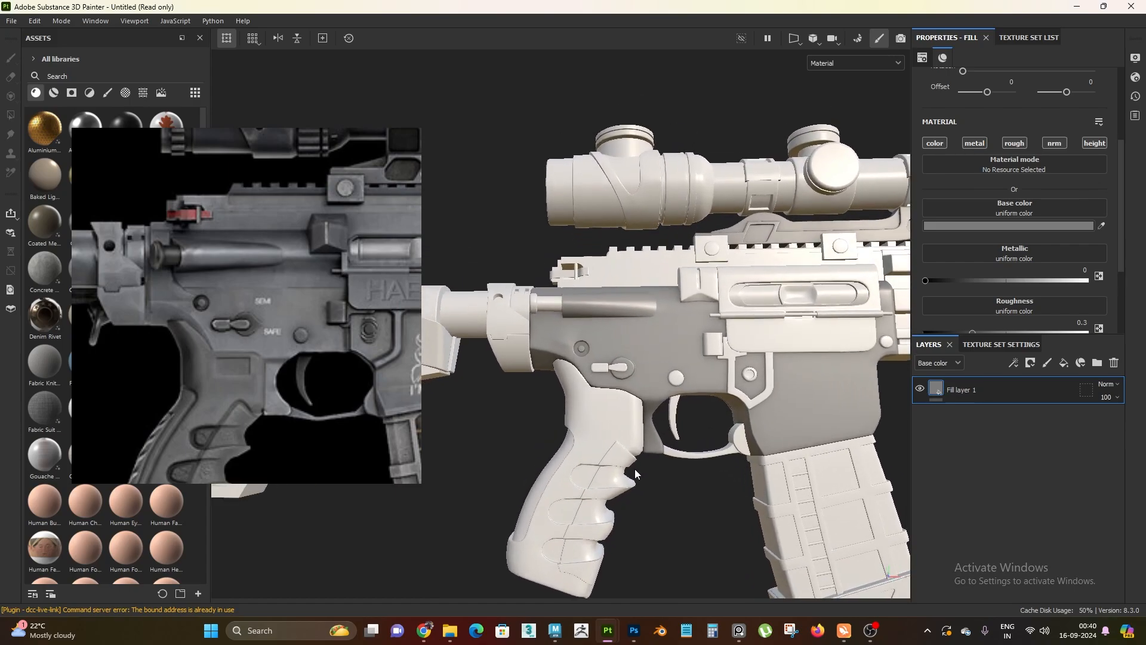
pyautogui.keyDown('alt'); pyautogui.moveTo(635, 468); pyautogui.dragTo(654, 403, button='middle'); pyautogui.keyUp('alt')
pyautogui.keyDown('alt'); pyautogui.moveTo(654, 403); pyautogui.dragTo(710, 428); pyautogui.keyUp('alt')
pyautogui.press('c')
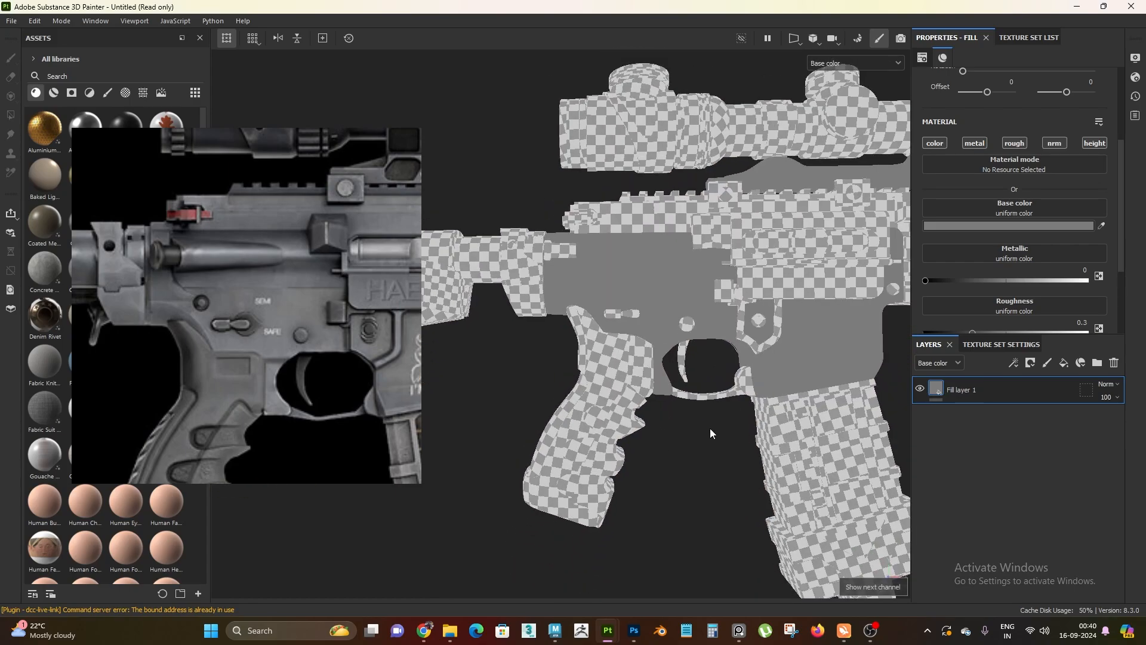
pyautogui.press('m')
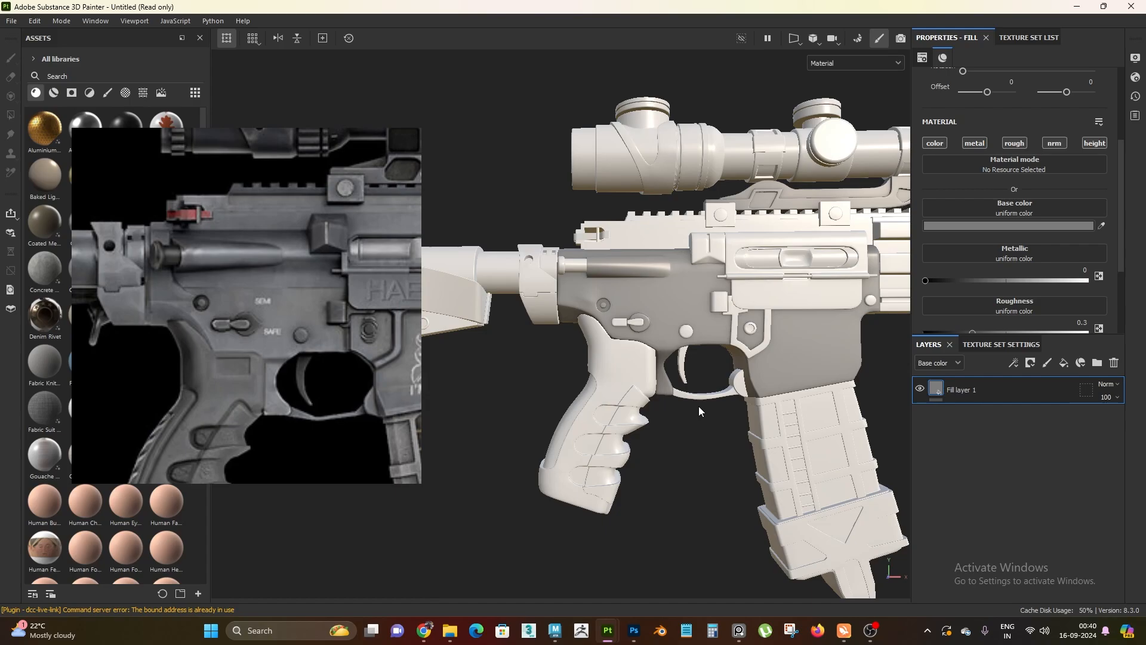
pyautogui.press('c')
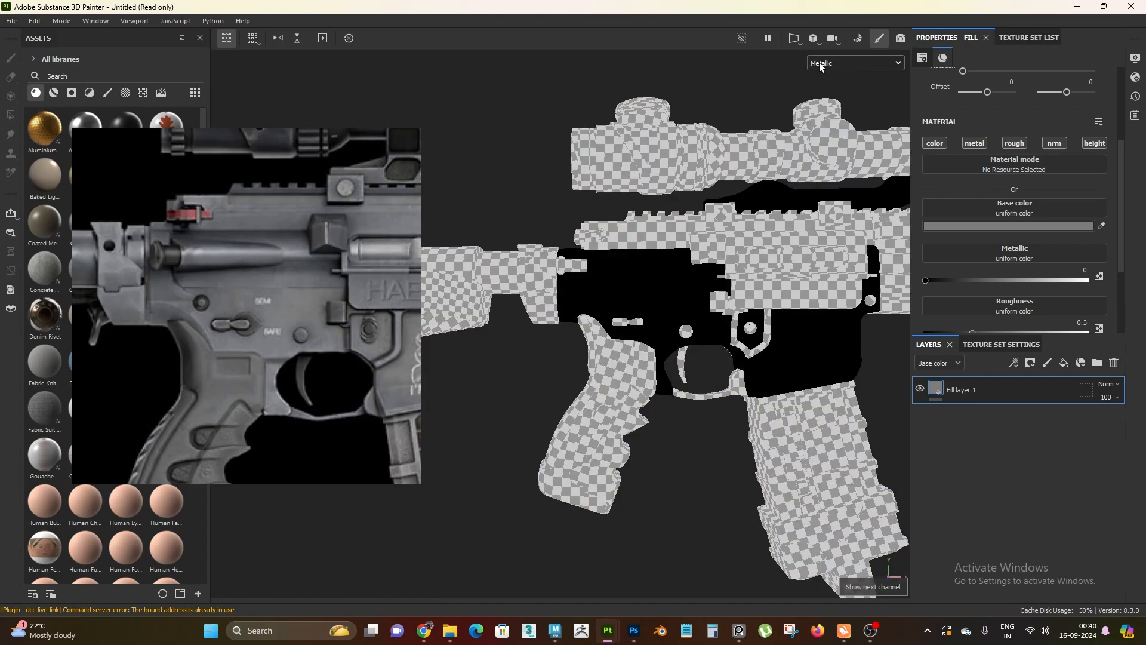
pyautogui.press('c')
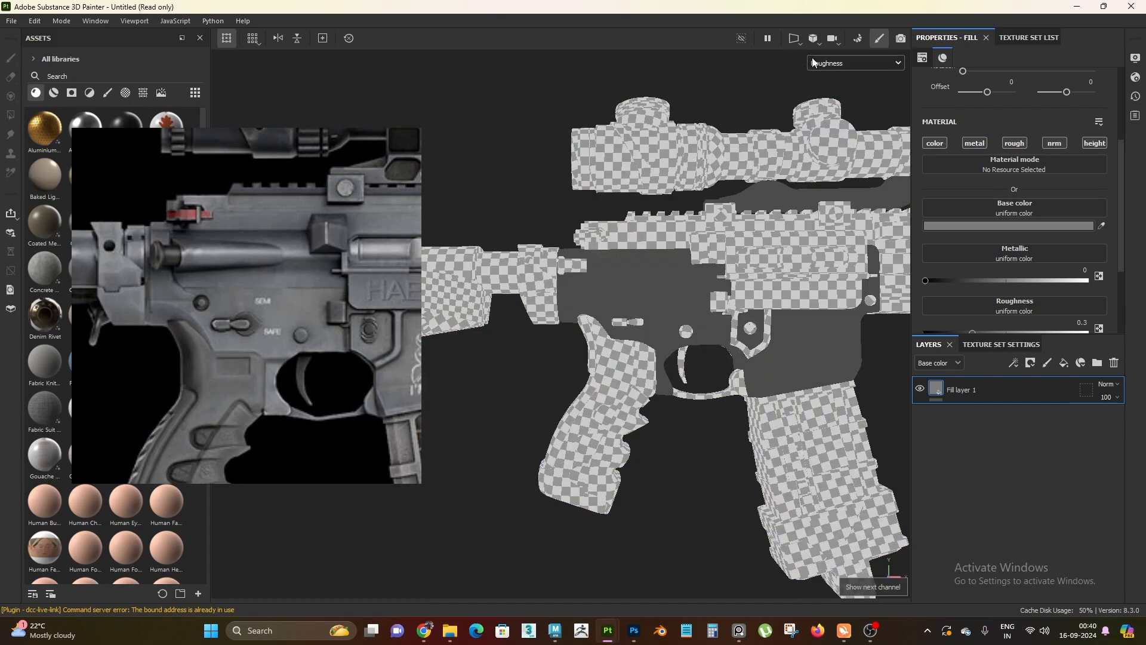
pyautogui.press('c')
pyautogui.press('c')
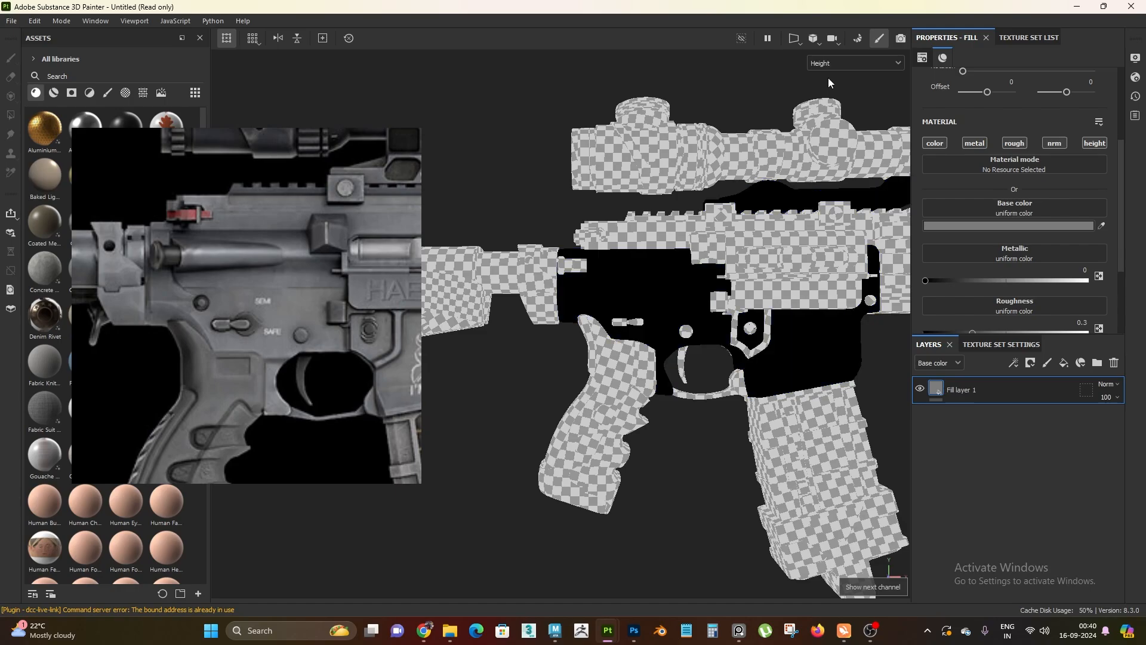
pyautogui.press('m')
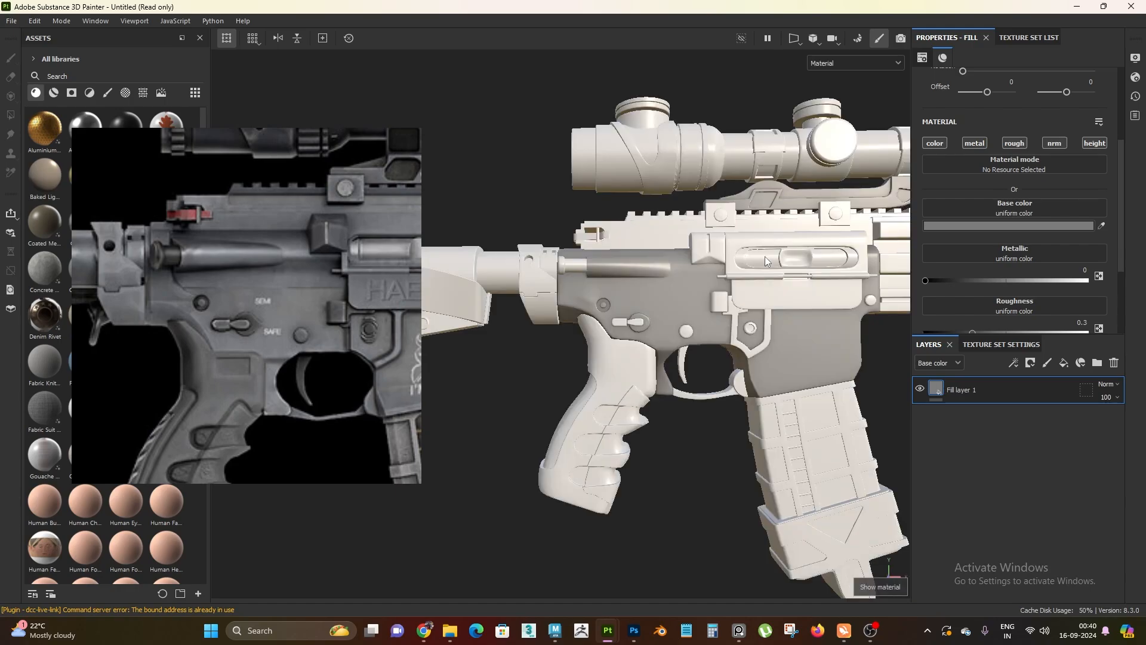
# Review the single-channel displays again, starting with base color and ending with height, and restore the full material display
pyautogui.keyDown('alt'); pyautogui.moveTo(658, 402); pyautogui.dragTo(720, 444, button='right'); pyautogui.keyUp('alt')
pyautogui.keyDown('alt'); pyautogui.moveTo(720, 444); pyautogui.dragTo(660, 468, button='middle'); pyautogui.keyUp('alt')
pyautogui.keyDown('alt'); pyautogui.moveTo(661, 467); pyautogui.dragTo(657, 394, button='right'); pyautogui.keyUp('alt')
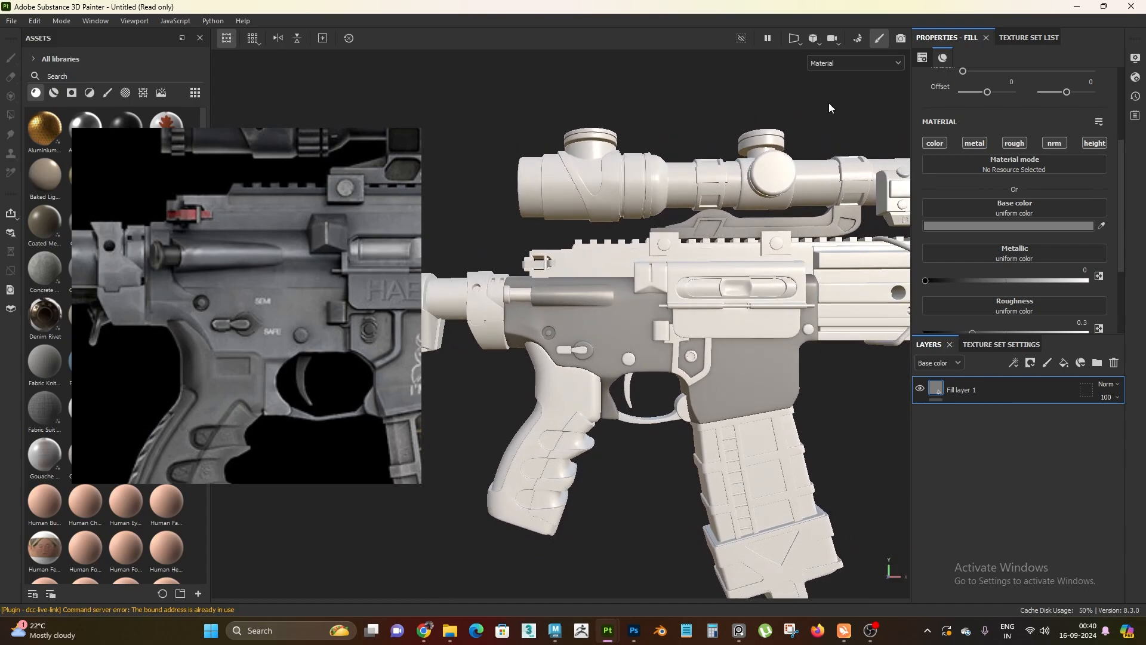
pyautogui.click(843, 61)
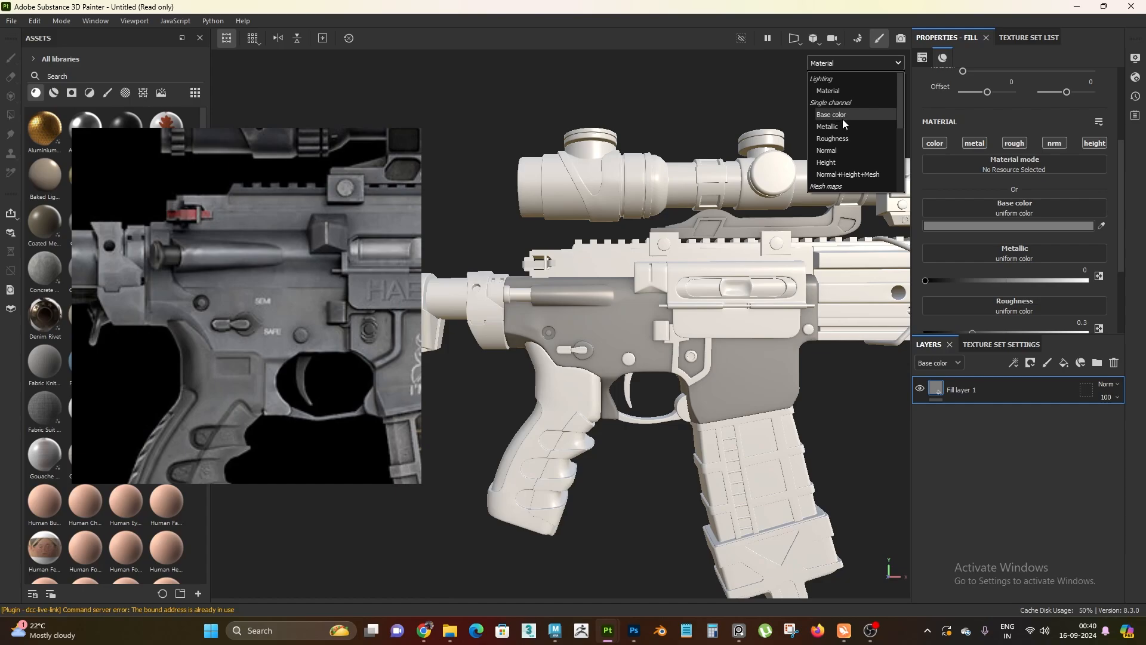
pyautogui.click(854, 117)
pyautogui.click(851, 64)
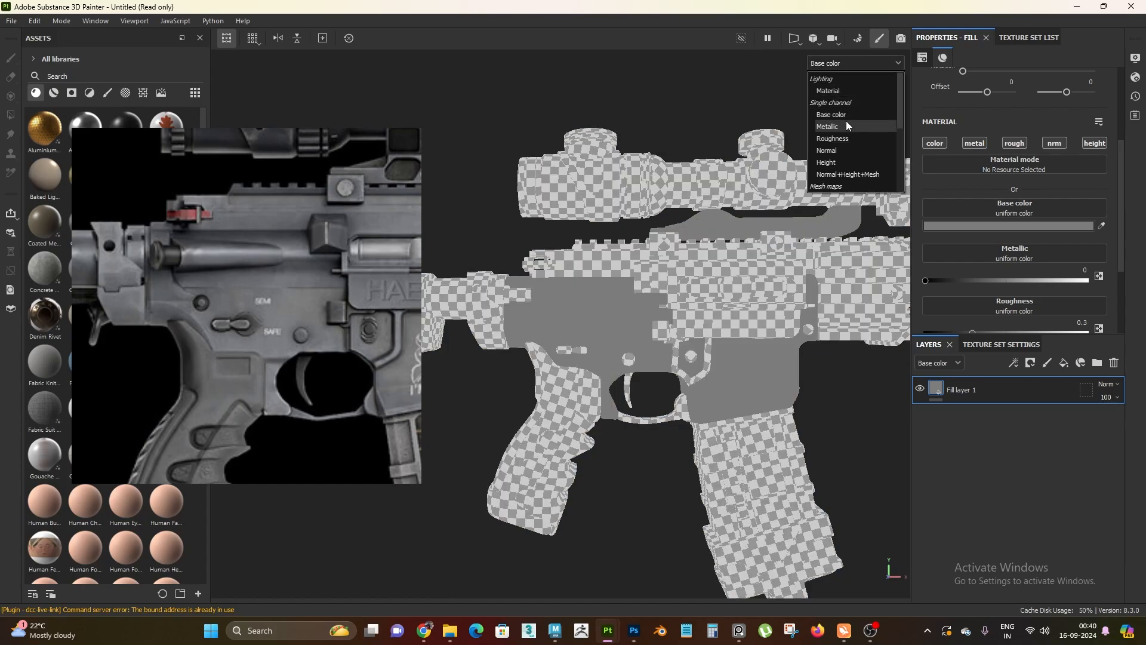
pyautogui.click(846, 120)
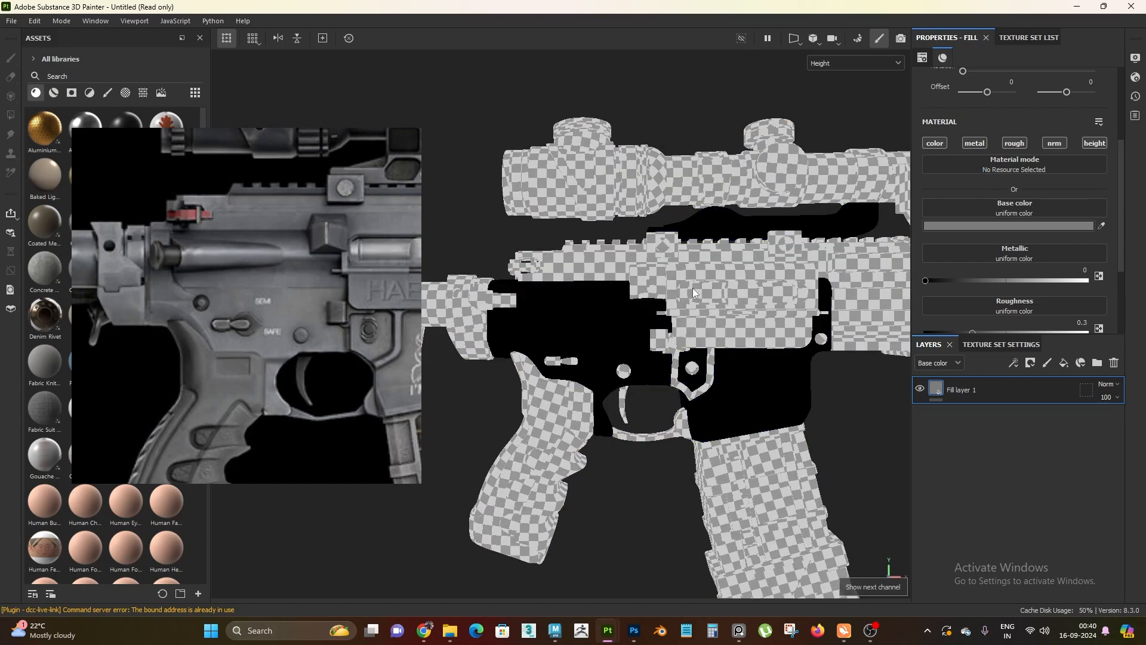
pyautogui.press('m')
pyautogui.moveTo(653, 441)
pyautogui.keyDown('alt'); pyautogui.mouseDown()
pyautogui.moveTo(656, 475)
pyautogui.moveTo(607, 439)
pyautogui.moveTo(654, 457)
pyautogui.mouseUp(); pyautogui.keyUp('alt')
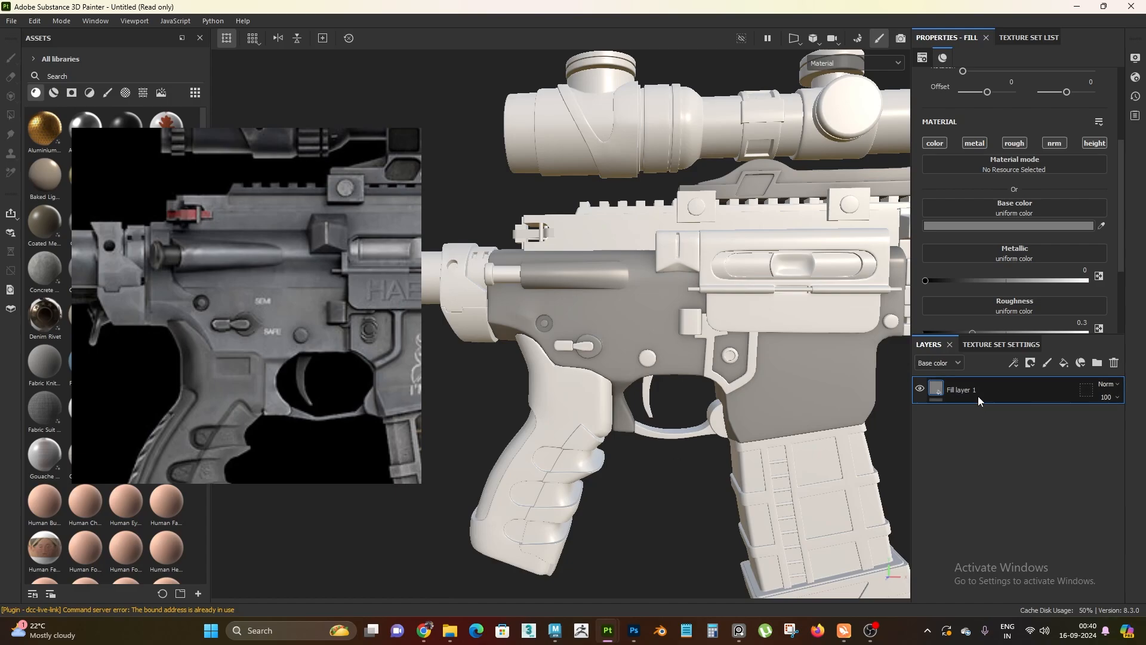
# Set the metallic value of Fill layer 1 to 1
pyautogui.scroll(-2, 656, 324)
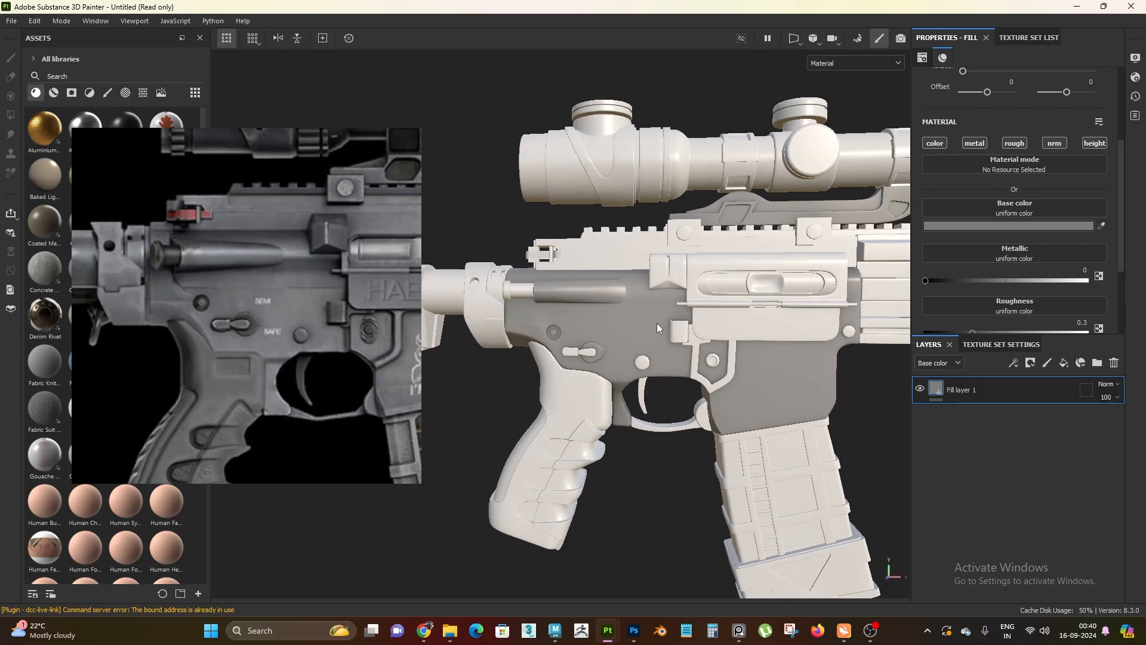
pyautogui.scroll(1, 776, 354)
pyautogui.scroll(-1, 1027, 258)
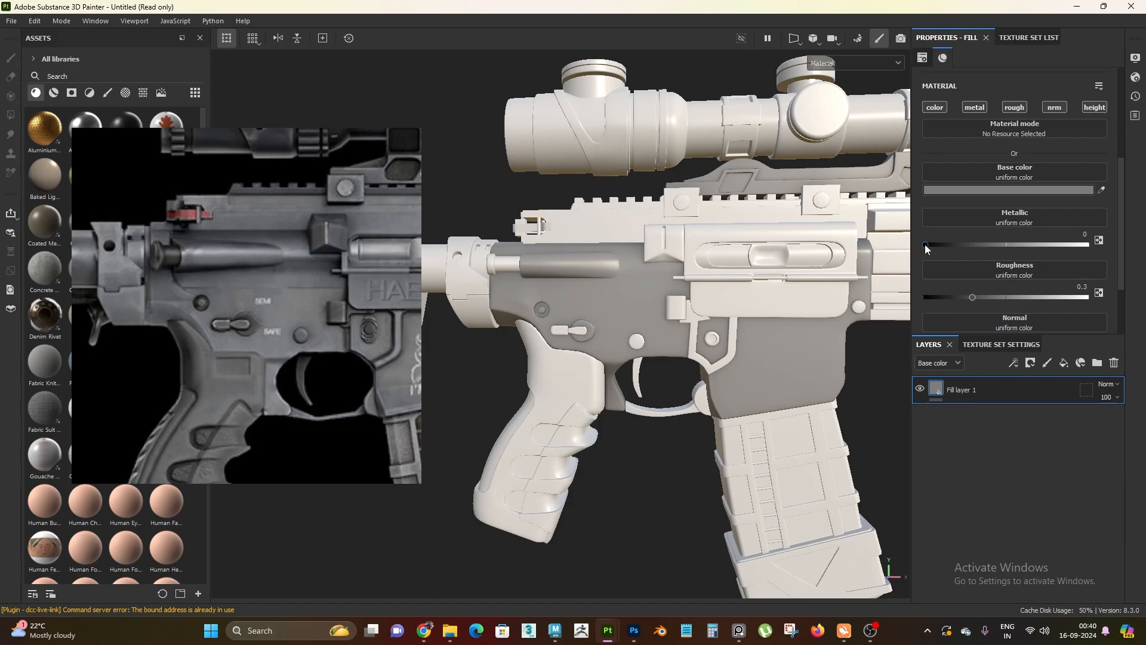
pyautogui.moveTo(925, 245); pyautogui.dragTo(1087, 250)
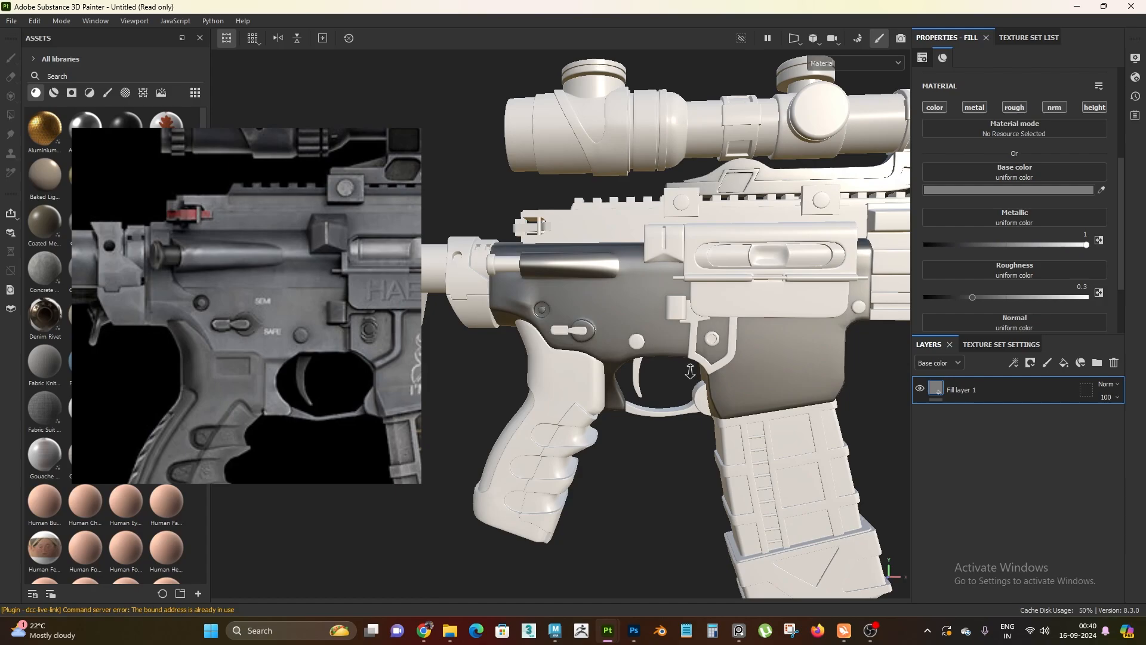
# Disable the height and normal channels on Fill layer 1
pyautogui.scroll(-1, 686, 366)
pyautogui.click(1100, 107)
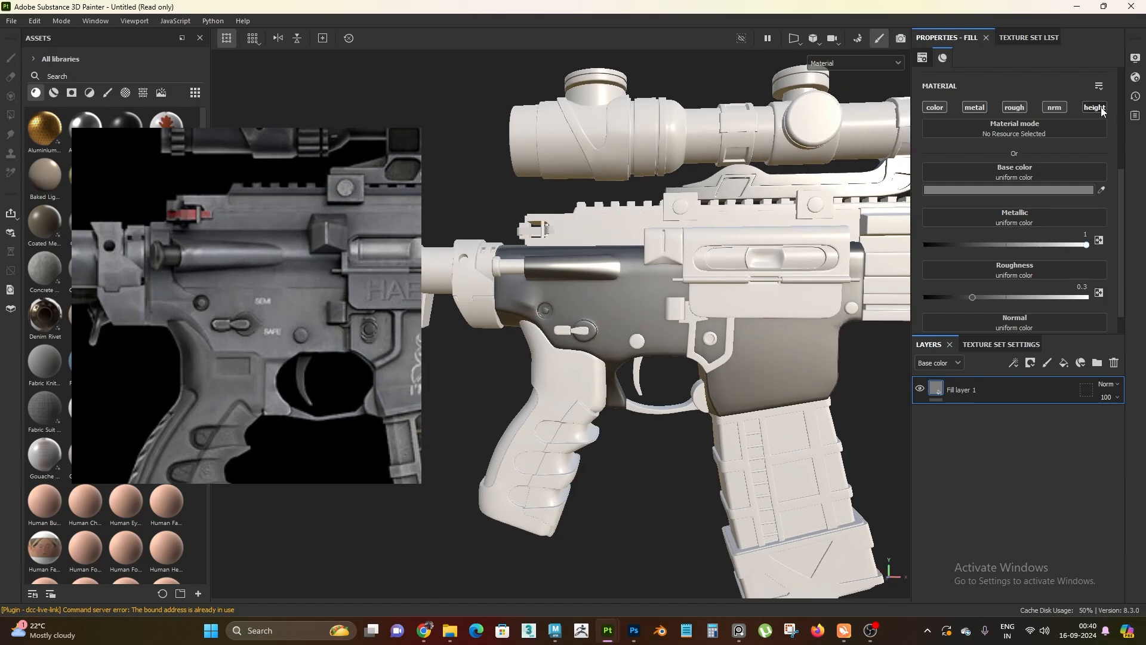
pyautogui.click(1054, 107)
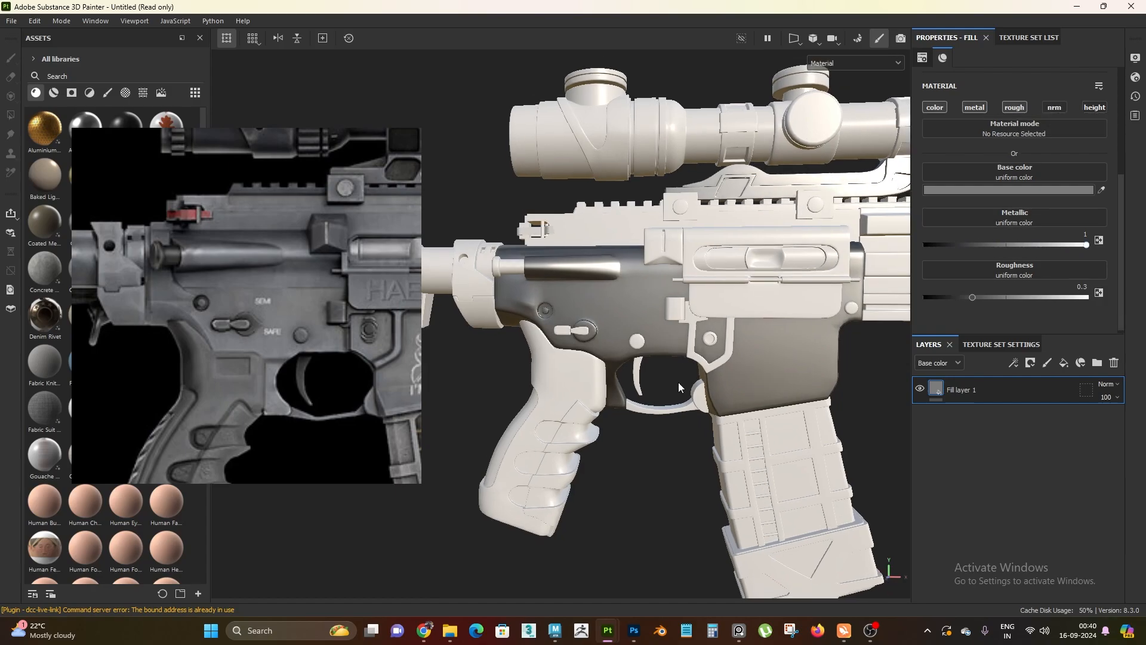
# Set the fill layer's roughness to 0.4
pyautogui.scroll(2, 678, 382)
pyautogui.scroll(2, 692, 406)
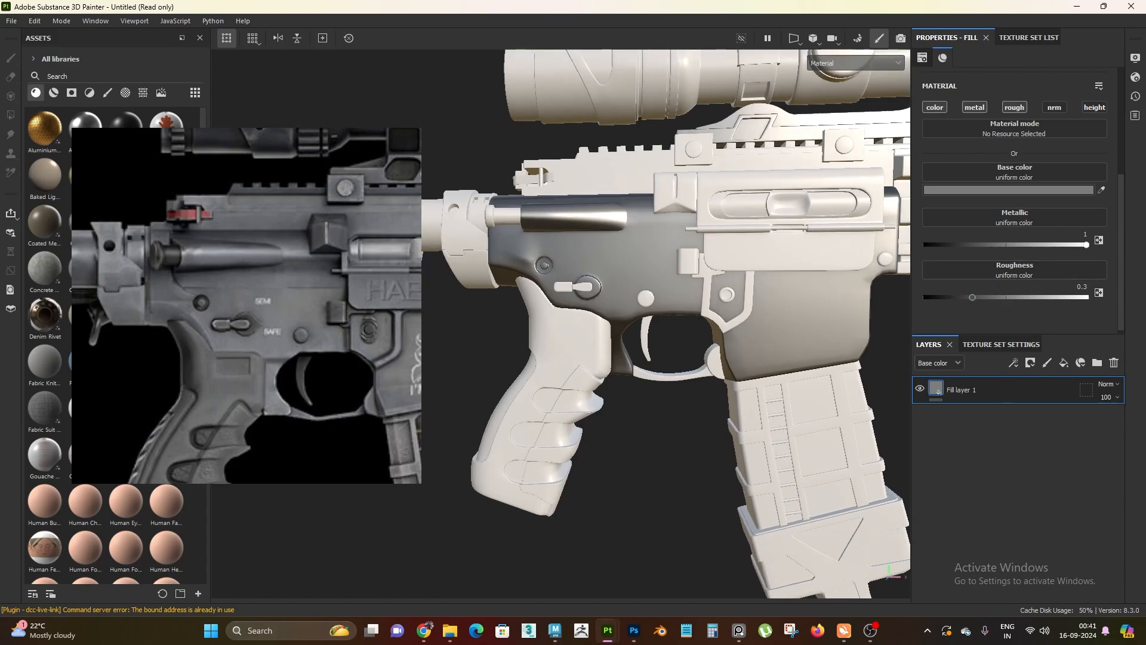
pyautogui.keyDown('alt'); pyautogui.moveTo(682, 376); pyautogui.dragTo(670, 407); pyautogui.keyUp('alt')
pyautogui.click(1079, 287)
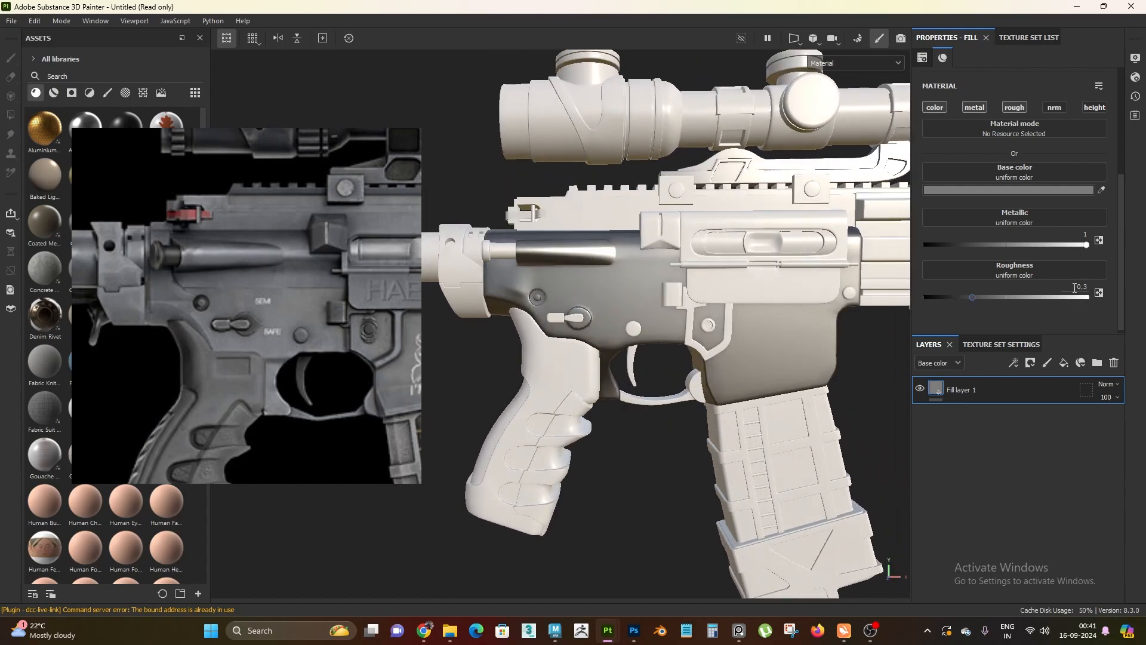
pyautogui.write('0.4')
pyautogui.press('Return')
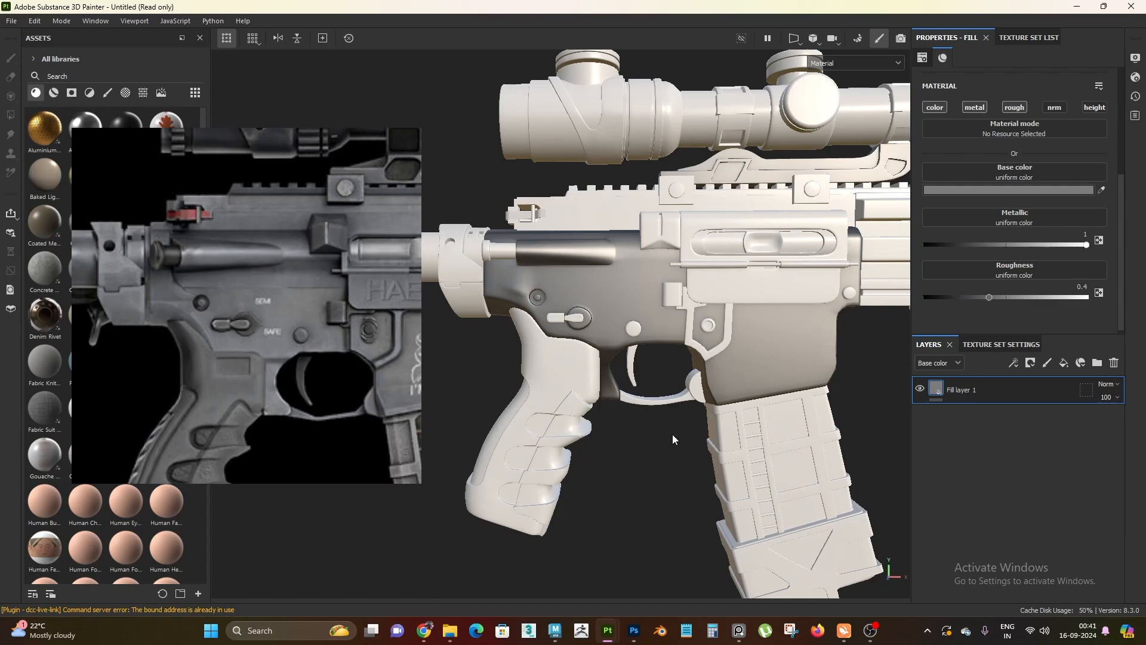
# Set the fill layer's roughness to 0.45
pyautogui.moveTo(646, 378)
pyautogui.keyDown('alt'); pyautogui.mouseDown()
pyautogui.moveTo(540, 358)
pyautogui.moveTo(1003, 345)
pyautogui.mouseUp(); pyautogui.keyUp('alt')
pyautogui.click(1081, 286)
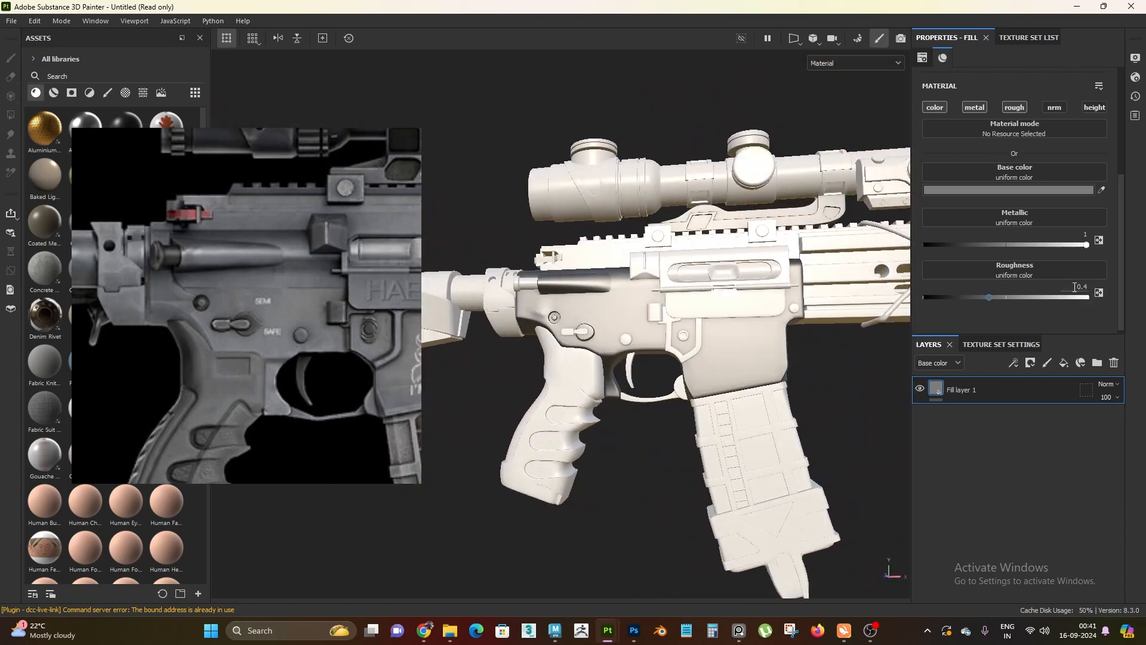
pyautogui.write('0.45')
pyautogui.press('Return')
# Inspect the receiver's metal finish from different angles and distances, comparing it with the reference image
pyautogui.keyDown('alt'); pyautogui.moveTo(763, 347); pyautogui.dragTo(779, 424, button='right'); pyautogui.keyUp('alt')
pyautogui.keyDown('alt'); pyautogui.moveTo(780, 427); pyautogui.dragTo(768, 400); pyautogui.keyUp('alt')
pyautogui.keyDown('alt'); pyautogui.moveTo(768, 400); pyautogui.dragTo(719, 379, button='right'); pyautogui.keyUp('alt')
pyautogui.keyDown('alt'); pyautogui.moveTo(720, 379); pyautogui.dragTo(693, 438); pyautogui.keyUp('alt')
pyautogui.keyDown('shift'); pyautogui.moveTo(693, 437); pyautogui.dragTo(696, 466, button='right'); pyautogui.keyUp('shift')
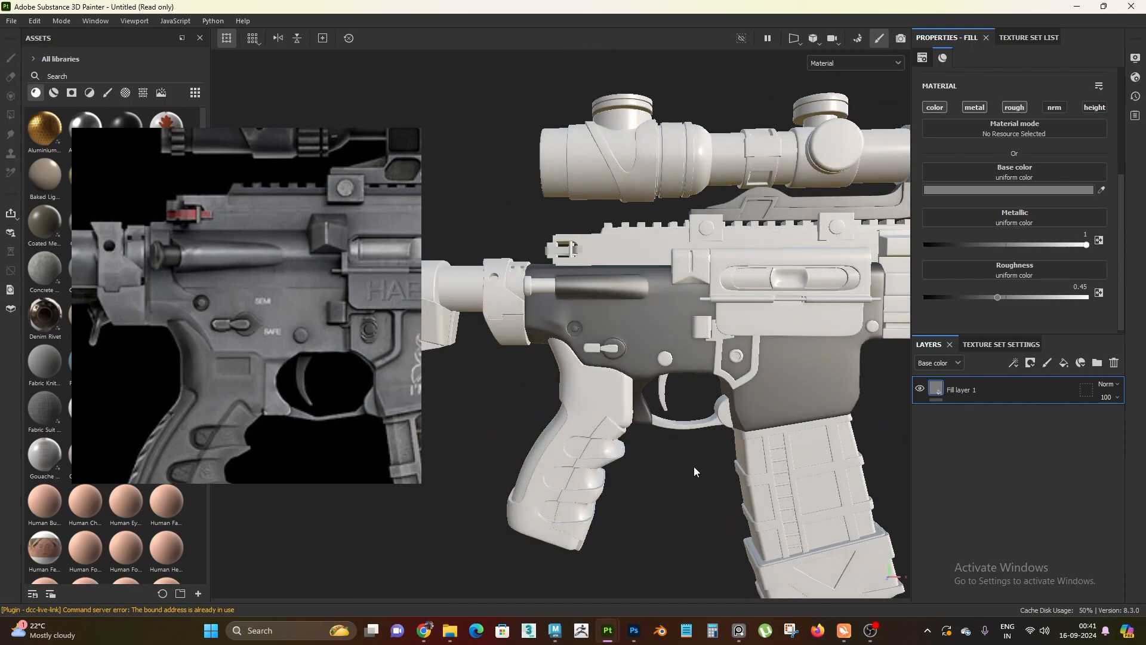
pyautogui.keyDown('alt'); pyautogui.moveTo(694, 467); pyautogui.dragTo(640, 466); pyautogui.keyUp('alt')
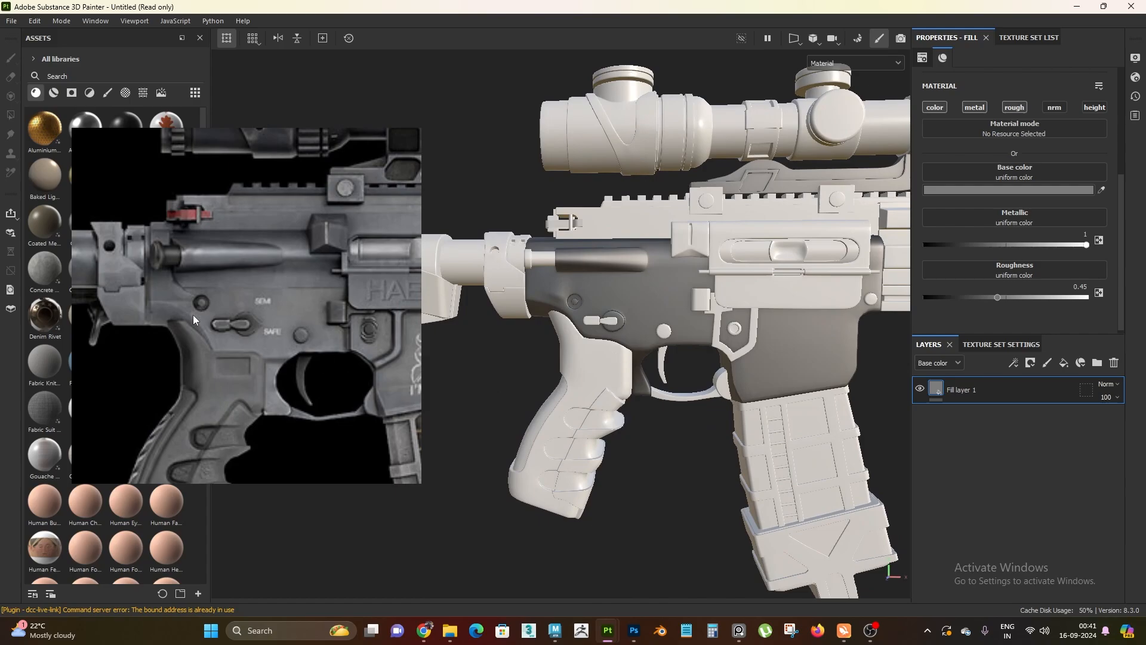
pyautogui.keyDown('alt'); pyautogui.moveTo(704, 385); pyautogui.dragTo(701, 411); pyautogui.keyUp('alt')
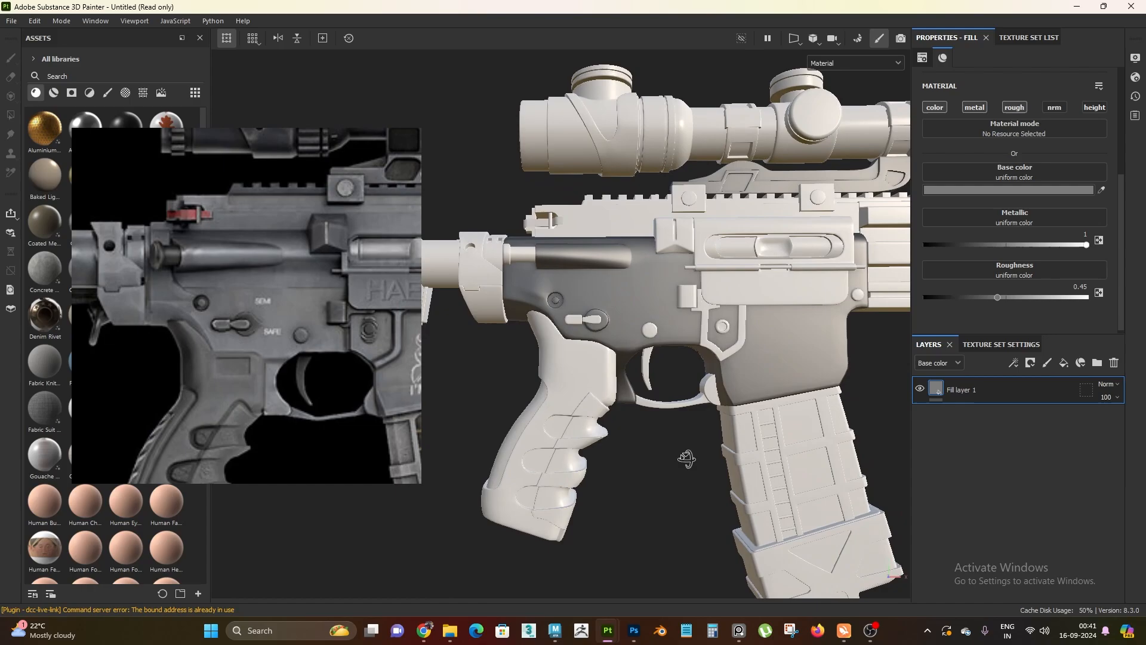
pyautogui.keyDown('alt'); pyautogui.moveTo(686, 464); pyautogui.dragTo(615, 408); pyautogui.keyUp('alt')
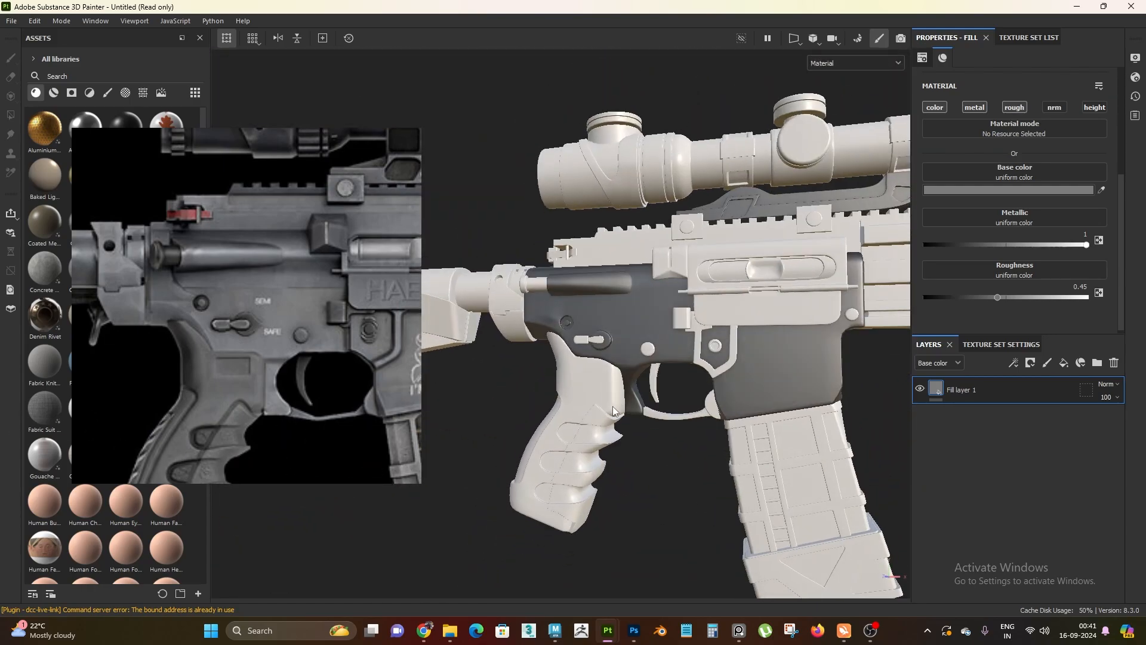
pyautogui.scroll(-1, 694, 370)
pyautogui.moveTo(694, 372)
pyautogui.keyDown('alt'); pyautogui.mouseDown()
pyautogui.moveTo(788, 381)
pyautogui.moveTo(740, 388)
pyautogui.moveTo(657, 430)
pyautogui.moveTo(685, 474)
pyautogui.moveTo(710, 453)
pyautogui.mouseUp(); pyautogui.keyUp('alt')
pyautogui.scroll(2, 740, 388)
# Tint Fill layer 1's base color green with a hue of about 0.425 and a saturation of 0.06
pyautogui.click(1004, 188)
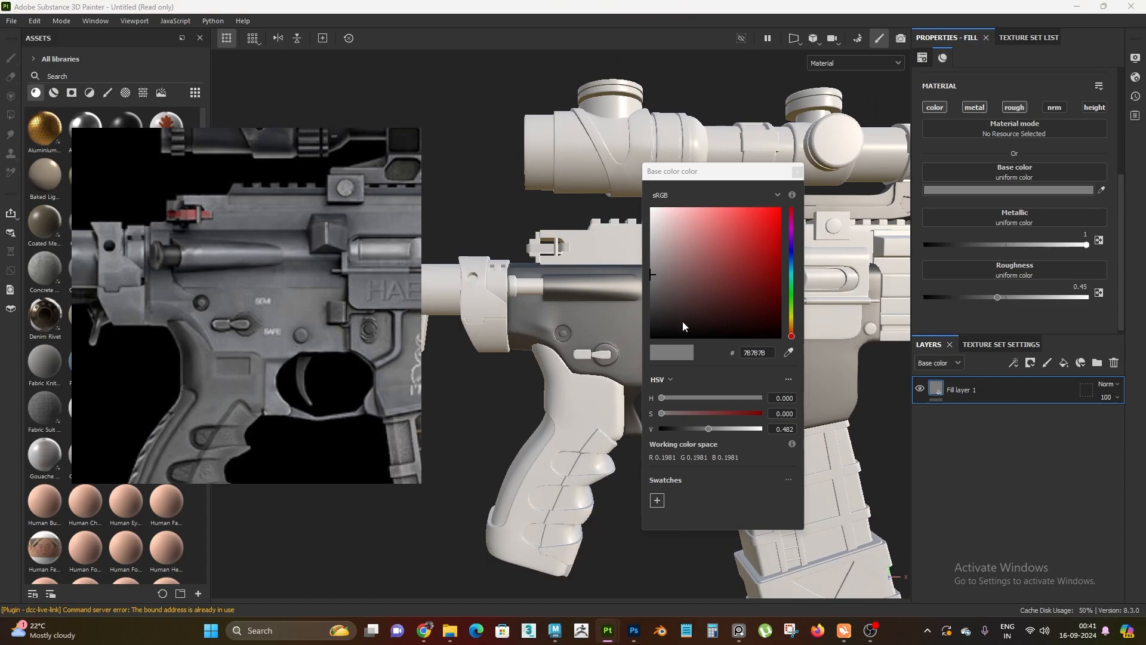
pyautogui.moveTo(712, 179); pyautogui.dragTo(748, 172)
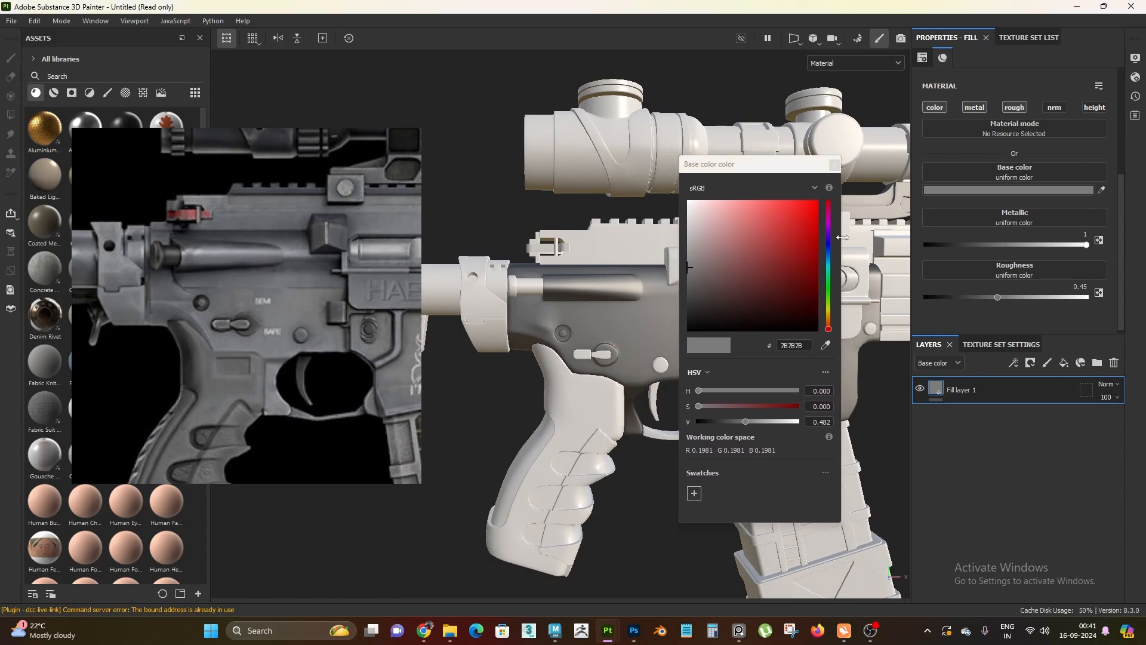
pyautogui.moveTo(829, 328); pyautogui.dragTo(840, 280)
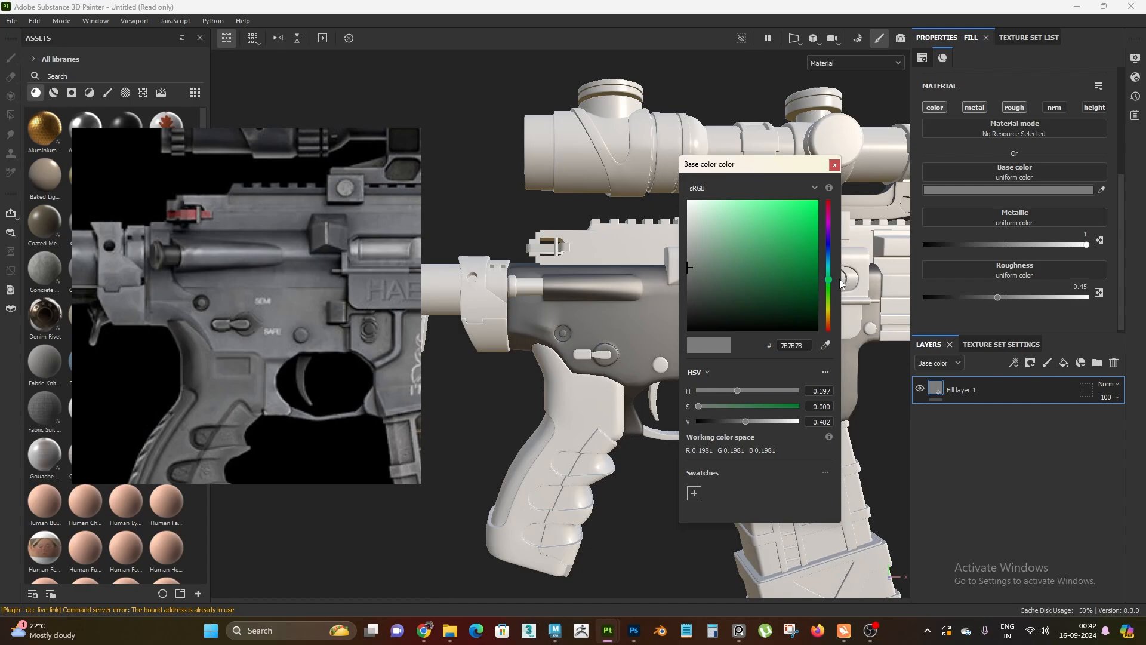
pyautogui.moveTo(841, 282); pyautogui.dragTo(841, 280)
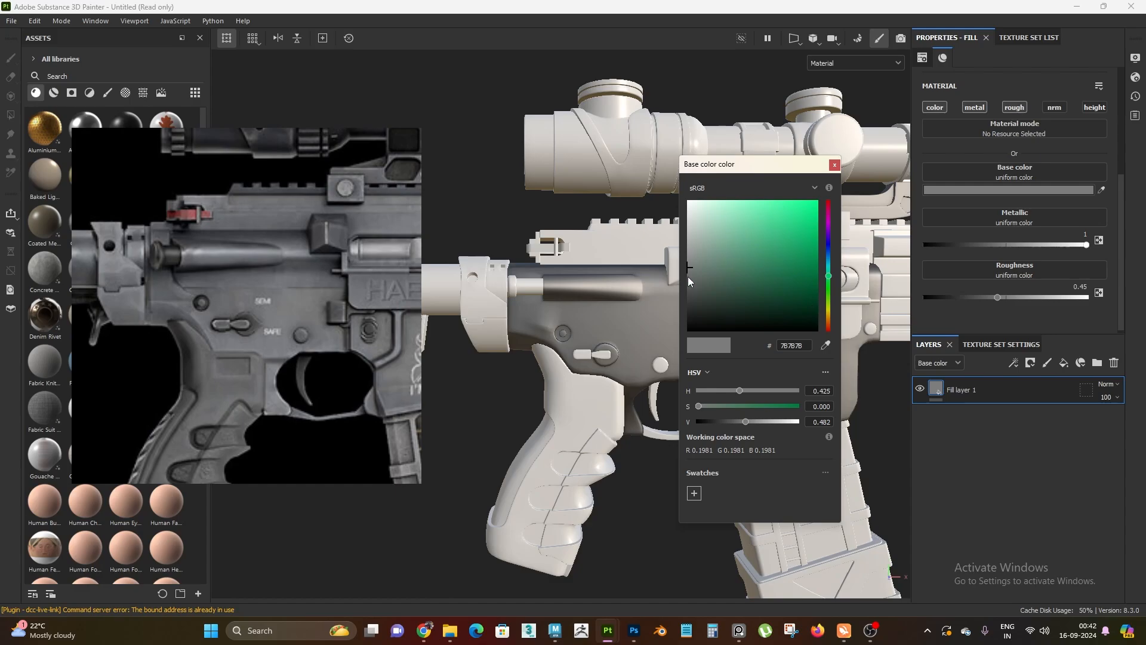
pyautogui.click(699, 406)
pyautogui.moveTo(699, 408); pyautogui.dragTo(702, 406)
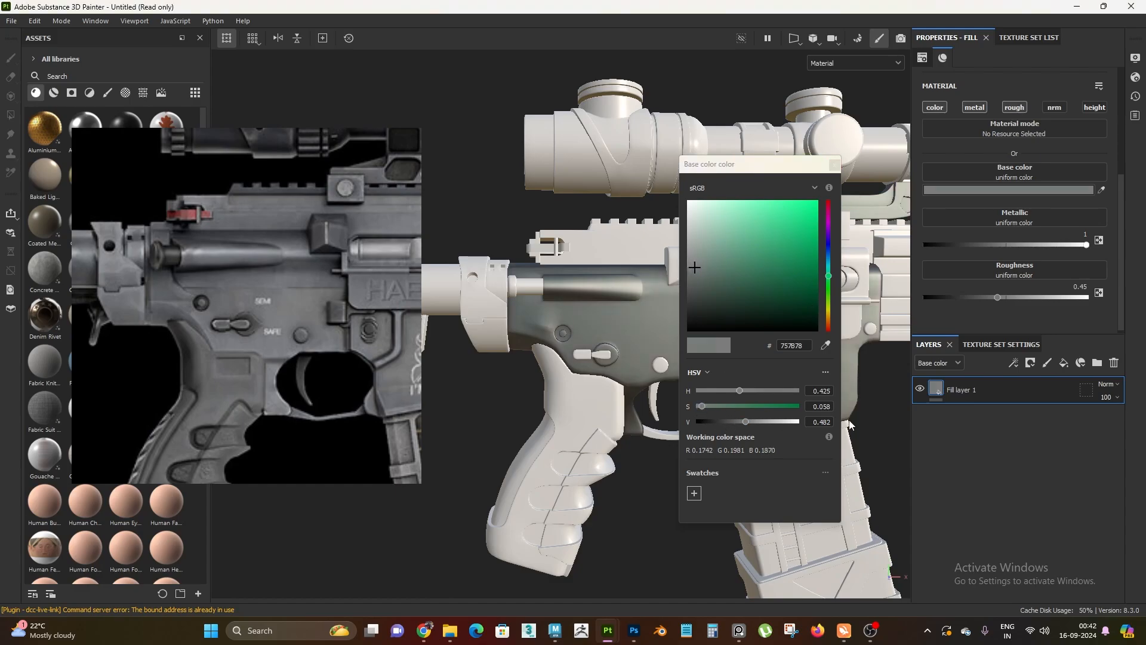
pyautogui.moveTo(813, 406); pyautogui.dragTo(830, 407)
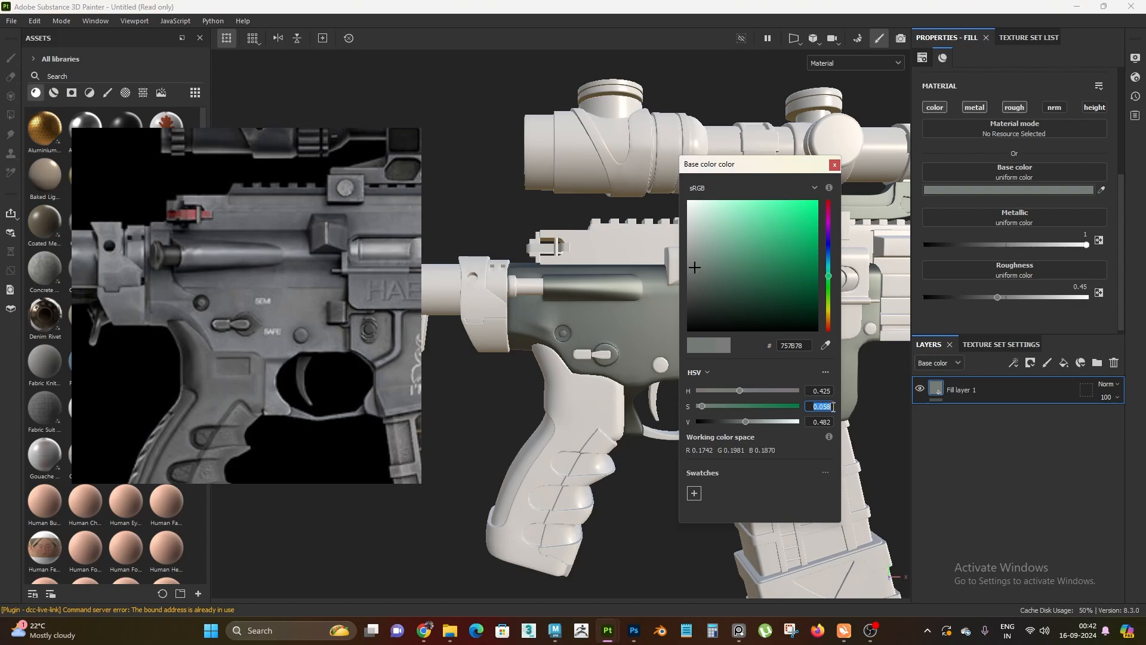
pyautogui.write('.06')
pyautogui.press('Return')
# Shift the fill layer's base color hue to a blue of about 0.571
pyautogui.click(575, 377)
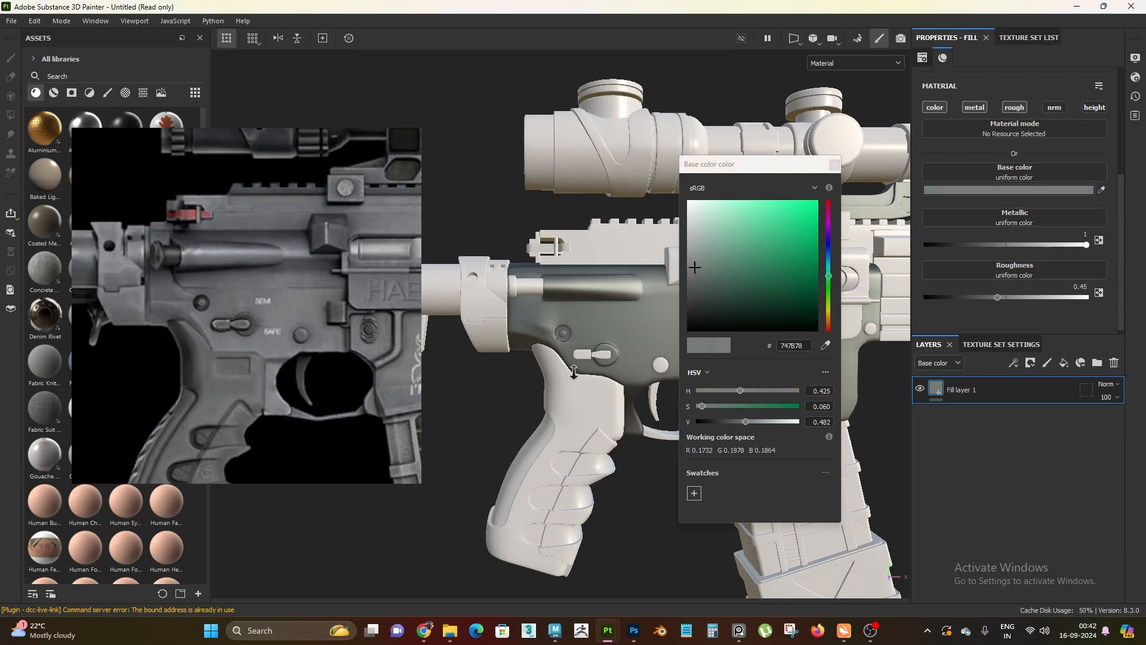
pyautogui.keyDown('alt'); pyautogui.moveTo(574, 377); pyautogui.dragTo(563, 401); pyautogui.keyUp('alt')
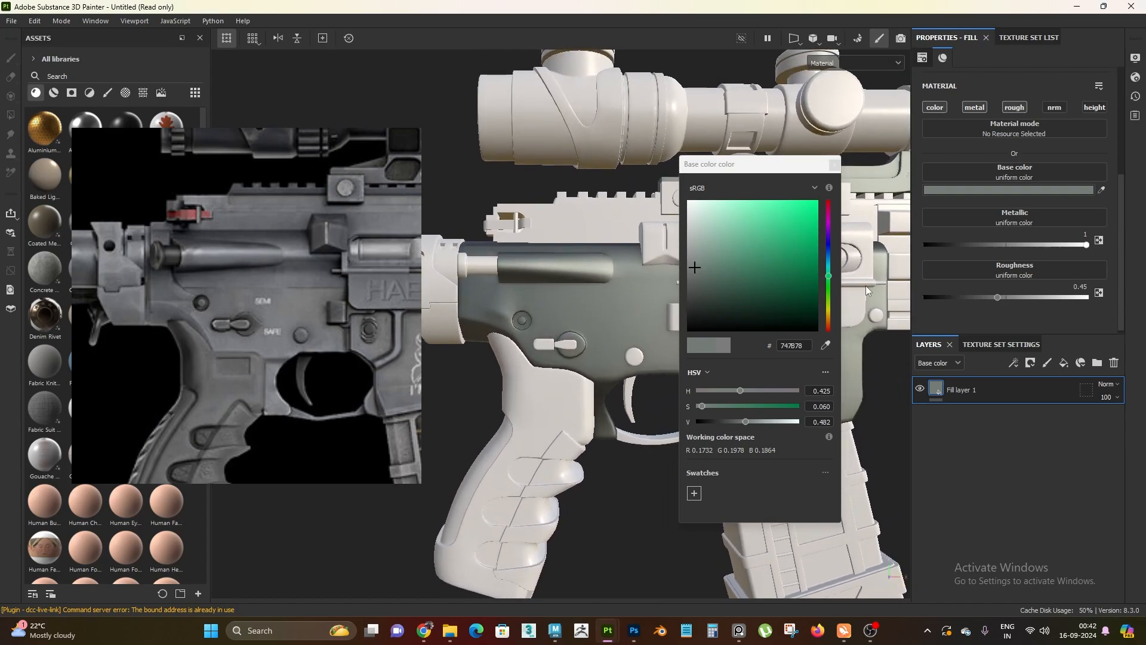
pyautogui.moveTo(828, 275); pyautogui.dragTo(834, 261)
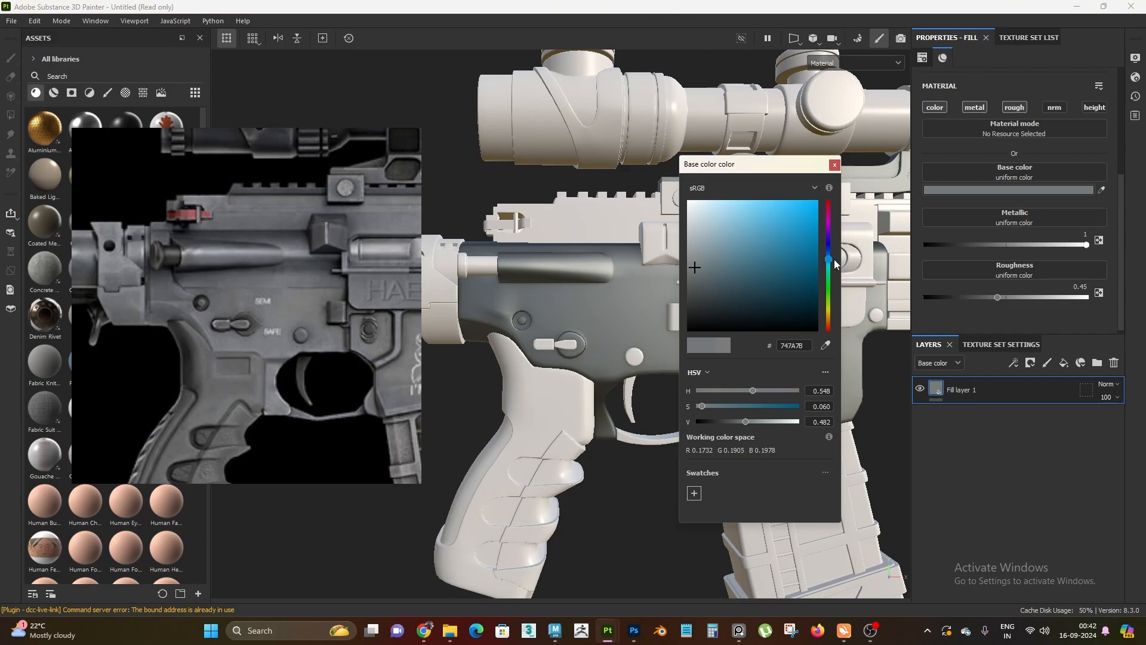
pyautogui.moveTo(834, 259); pyautogui.dragTo(836, 257)
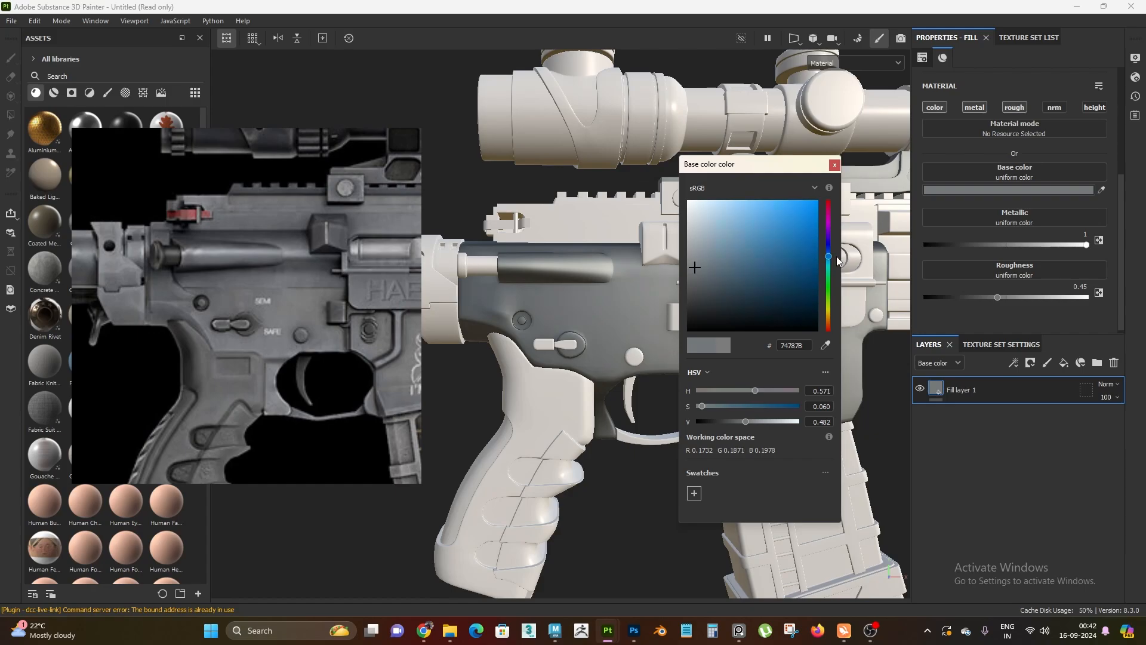
# Compare the receiver's unlit base color channel with the reference image and return to the material view
pyautogui.click(646, 535)
pyautogui.press('c')
pyautogui.press('c')
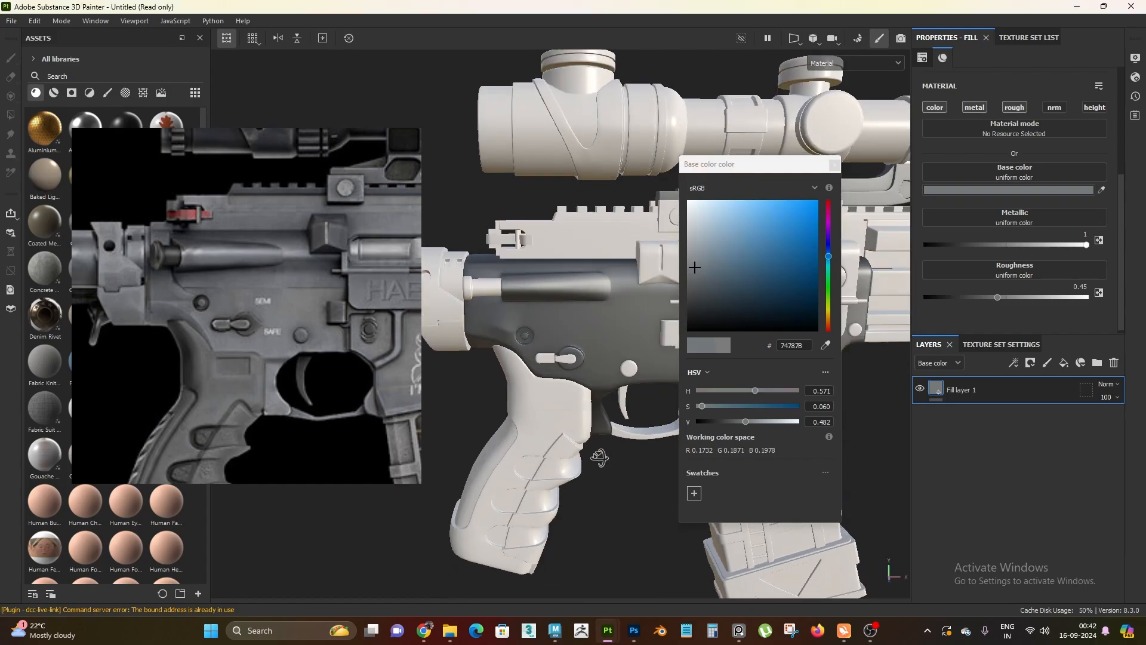
pyautogui.click(600, 416)
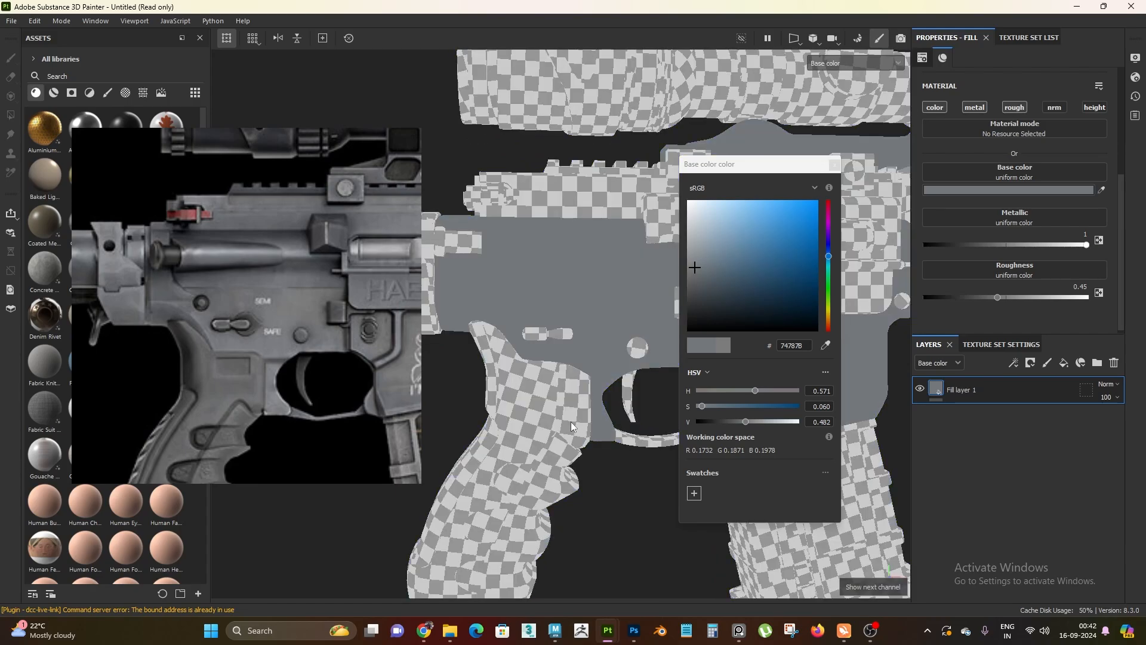
pyautogui.keyDown('alt'); pyautogui.moveTo(571, 422); pyautogui.dragTo(555, 424); pyautogui.keyUp('alt')
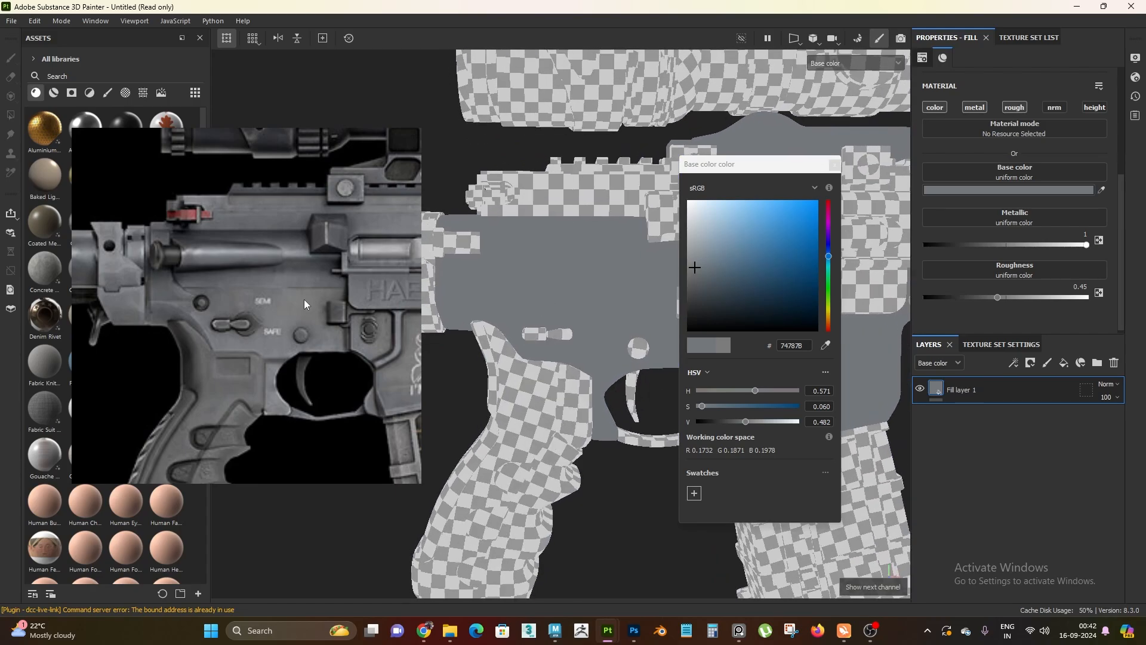
pyautogui.keyDown('alt'); pyautogui.moveTo(537, 325); pyautogui.dragTo(536, 391); pyautogui.keyUp('alt')
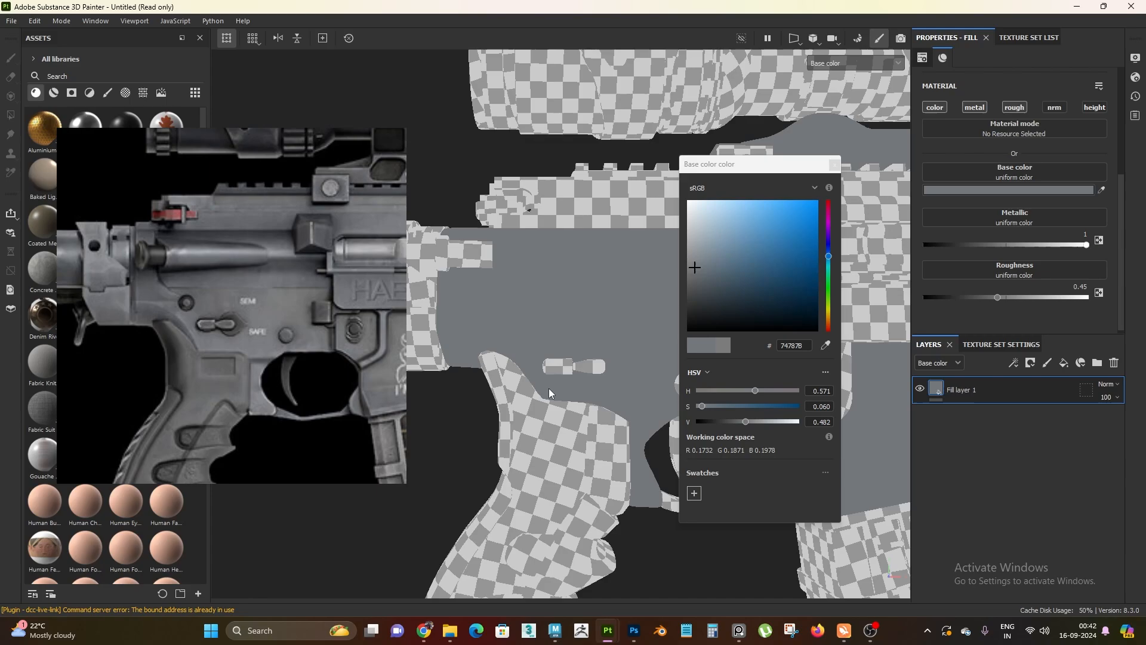
pyautogui.press('m')
pyautogui.keyDown('alt'); pyautogui.moveTo(551, 401); pyautogui.dragTo(584, 374, button='right'); pyautogui.keyUp('alt')
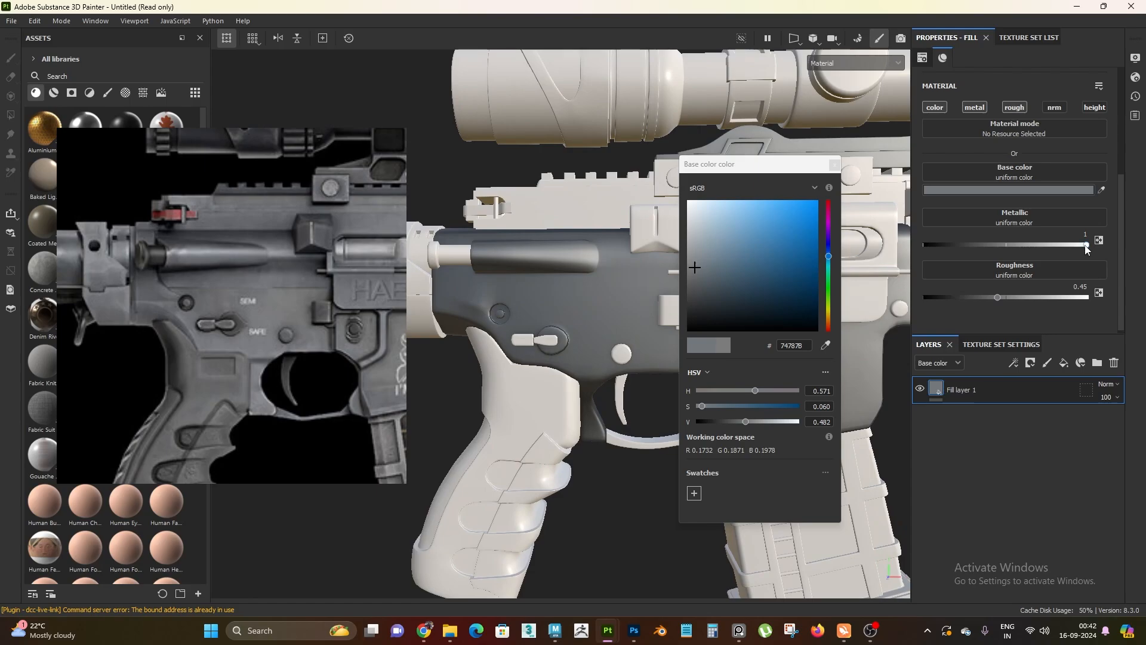
# Try the fill layer's metallic at 0 and put it back to 1, comparing the receiver's finish
pyautogui.moveTo(1085, 245); pyautogui.dragTo(908, 252)
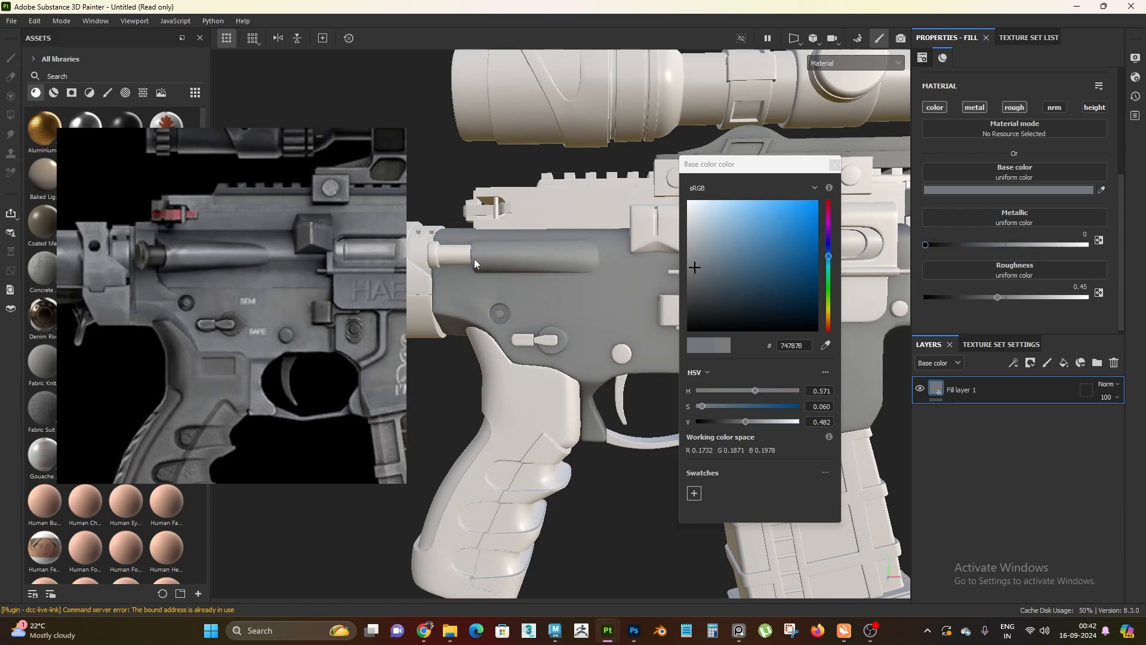
pyautogui.keyDown('alt'); pyautogui.moveTo(572, 283); pyautogui.dragTo(559, 304); pyautogui.keyUp('alt')
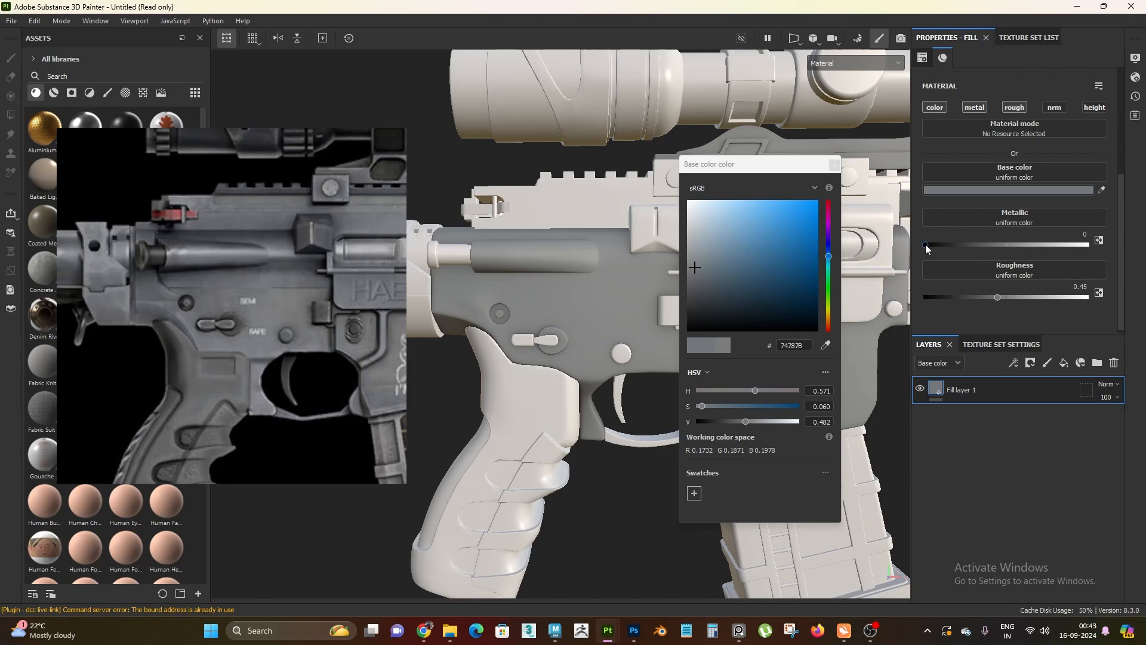
pyautogui.moveTo(925, 245); pyautogui.dragTo(1141, 254)
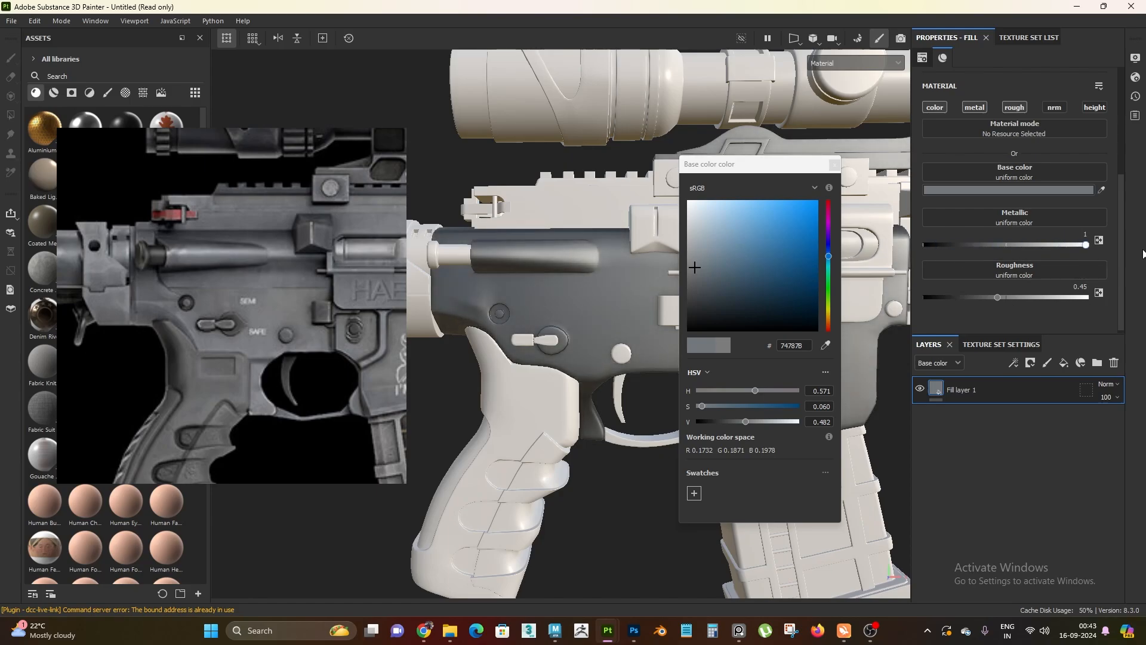
pyautogui.moveTo(555, 342)
pyautogui.keyDown('alt'); pyautogui.mouseDown()
pyautogui.moveTo(576, 378)
pyautogui.moveTo(544, 325)
pyautogui.moveTo(582, 335)
pyautogui.moveTo(558, 344)
pyautogui.moveTo(564, 354)
pyautogui.moveTo(554, 339)
pyautogui.moveTo(570, 372)
pyautogui.moveTo(553, 389)
pyautogui.moveTo(623, 365)
pyautogui.moveTo(578, 335)
pyautogui.moveTo(606, 303)
pyautogui.moveTo(570, 358)
pyautogui.mouseUp(); pyautogui.keyUp('alt')
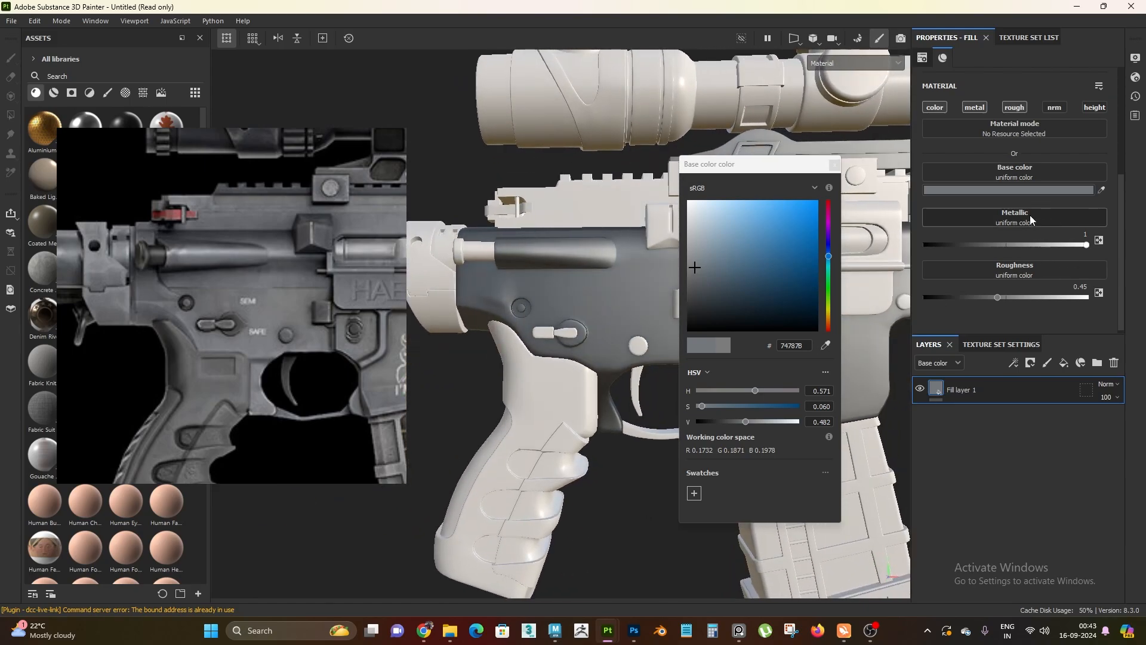
# Brighten the fill layer's base color to an HSV value of 0.6 and close the color picker
pyautogui.click(1012, 190)
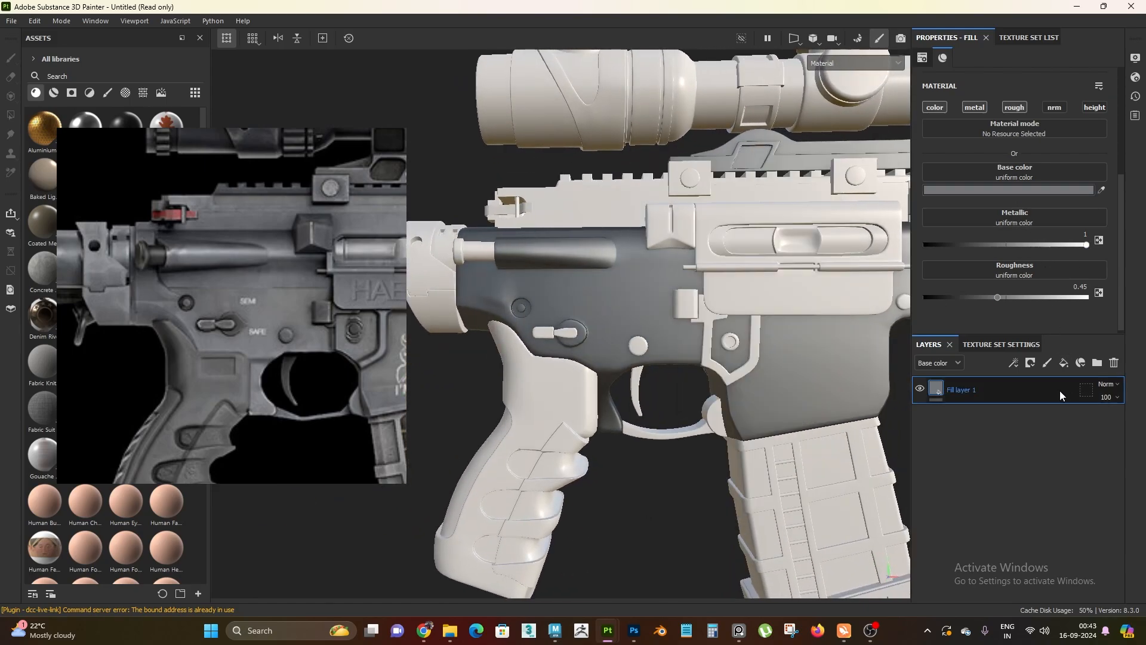
pyautogui.click(1028, 191)
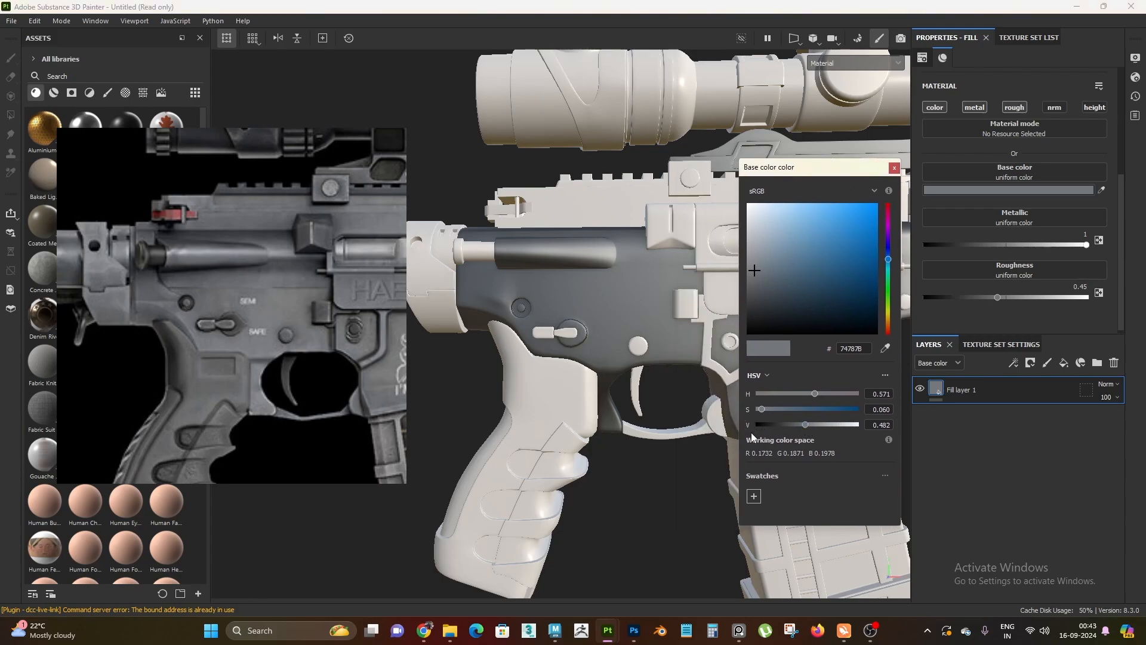
pyautogui.moveTo(804, 426); pyautogui.dragTo(889, 423)
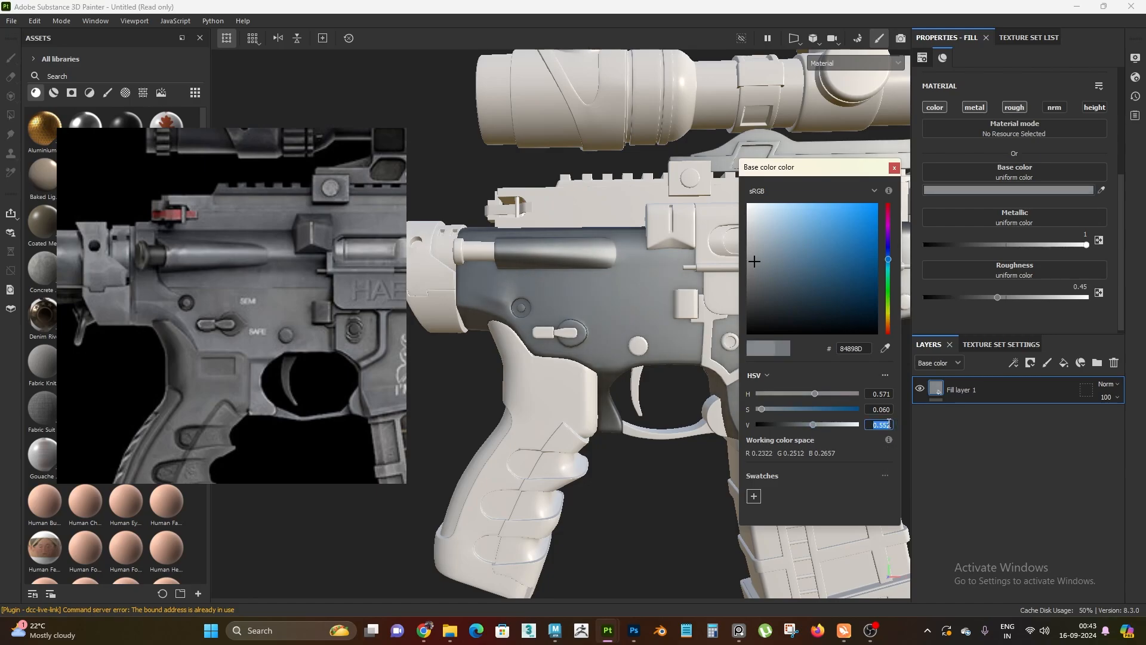
pyautogui.write('0.6')
pyautogui.press('Return')
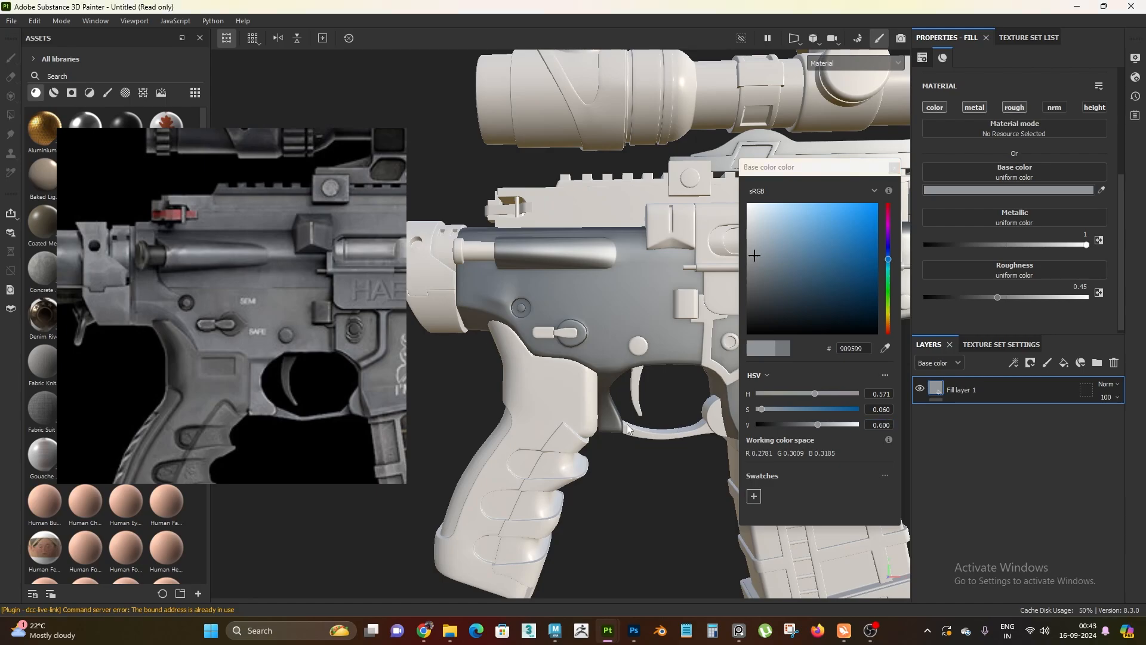
pyautogui.moveTo(599, 427)
pyautogui.keyDown('alt'); pyautogui.mouseDown()
pyautogui.moveTo(627, 412)
pyautogui.moveTo(606, 460)
pyautogui.moveTo(633, 400)
pyautogui.moveTo(565, 431)
pyautogui.moveTo(579, 392)
pyautogui.mouseUp(); pyautogui.keyUp('alt')
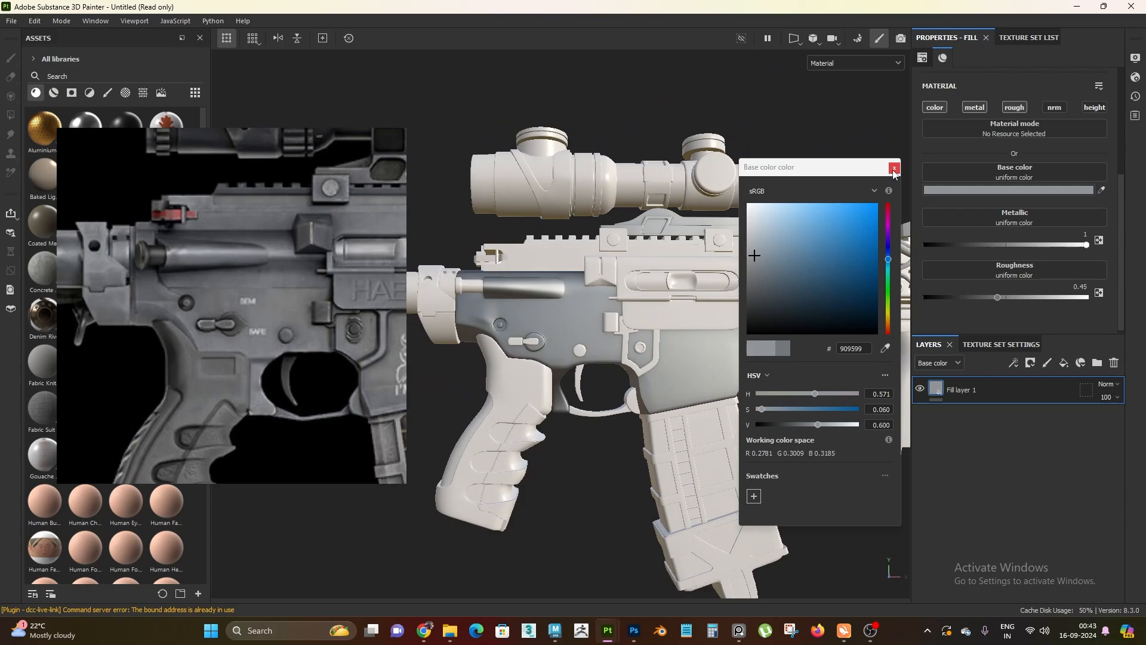
pyautogui.click(893, 171)
# Cycle through the rifle's individual texture channels, including normal and metallic, and return to the material view
pyautogui.keyDown('alt'); pyautogui.moveTo(597, 436); pyautogui.dragTo(620, 357); pyautogui.keyUp('alt')
pyautogui.press('c')
pyautogui.press('c')
pyautogui.press('c')
pyautogui.press('c')
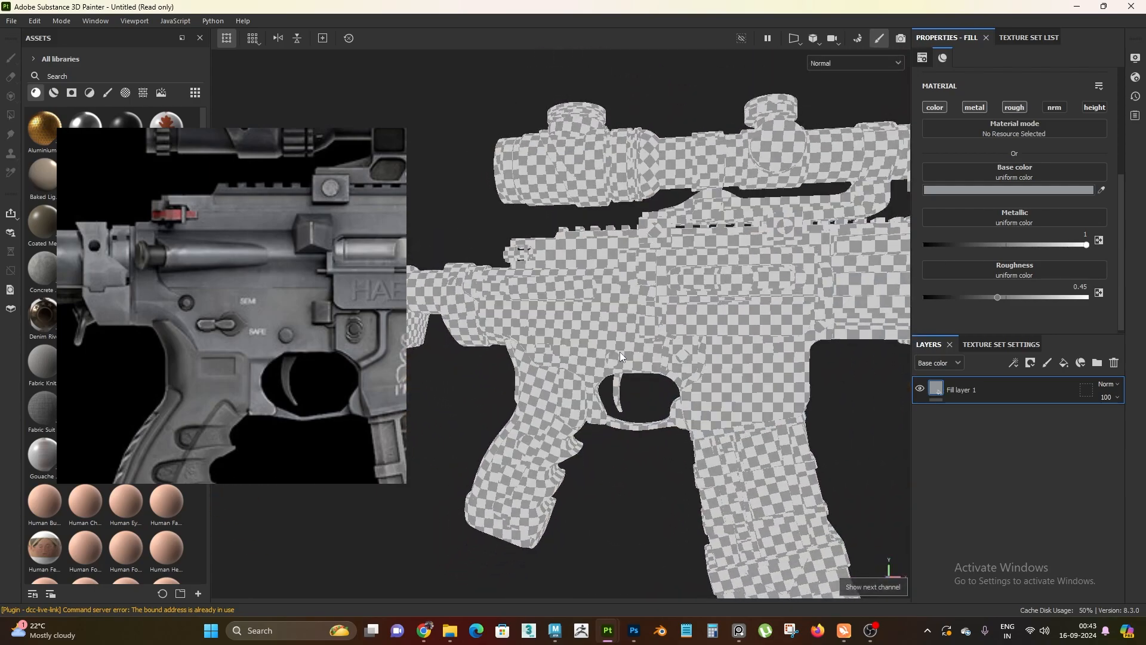
pyautogui.press('c')
pyautogui.press('c')
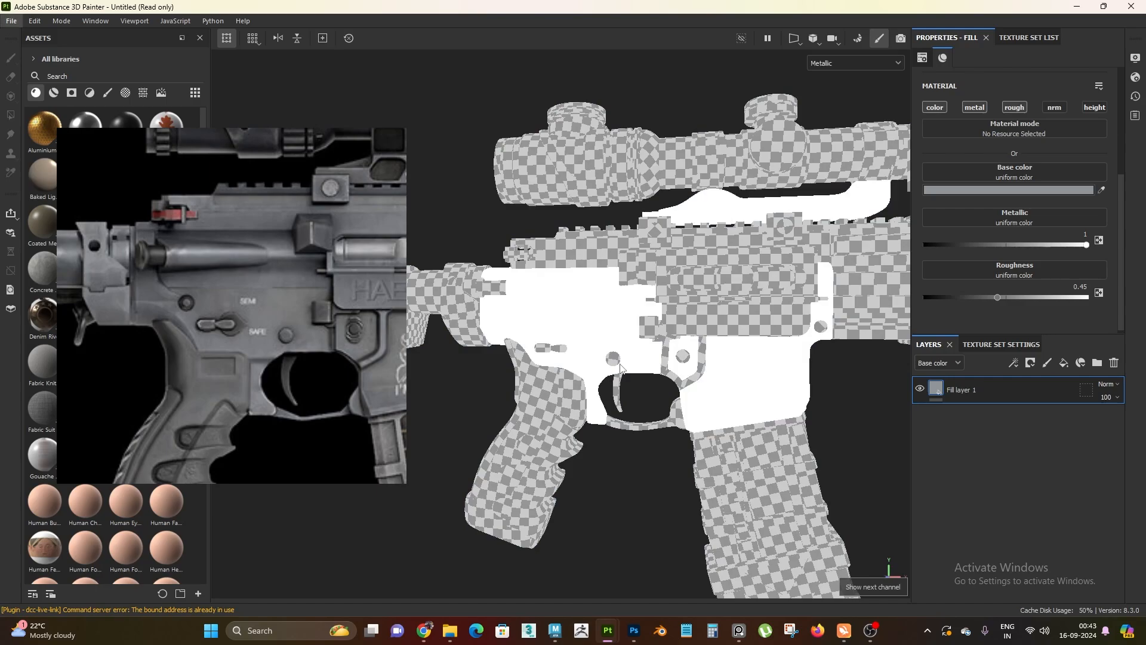
pyautogui.keyDown('alt'); pyautogui.moveTo(615, 367); pyautogui.dragTo(668, 457, button='right'); pyautogui.keyUp('alt')
pyautogui.press('m')
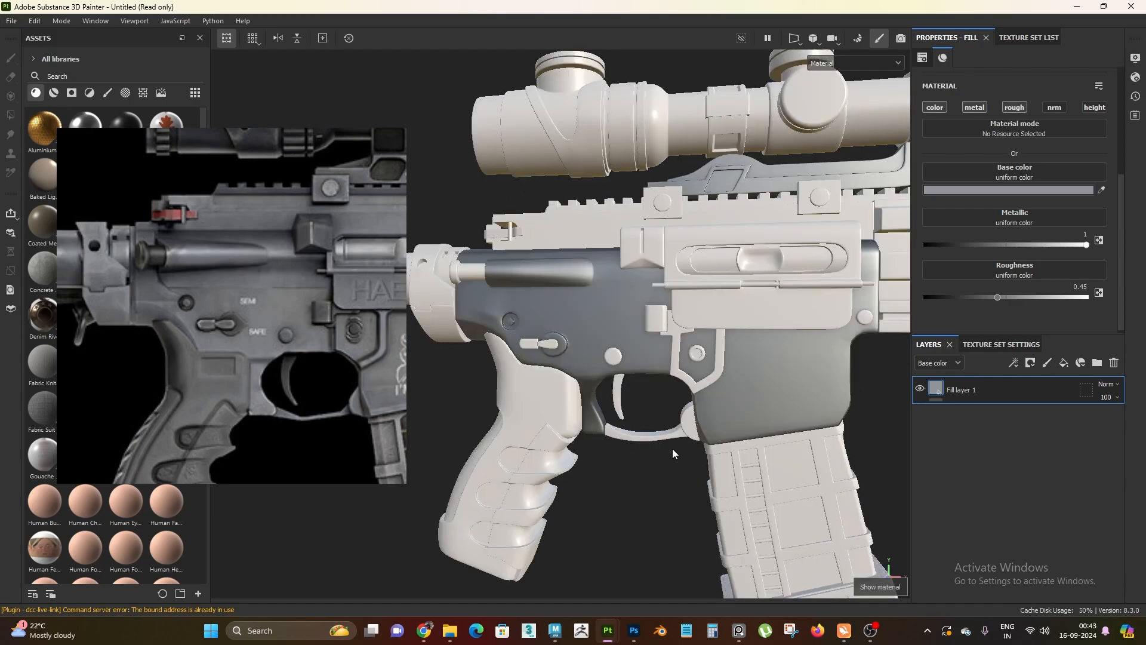
# Show only the base color channel in the viewport and examine the receiver up close against the reference
pyautogui.press('c')
pyautogui.press('c')
pyautogui.moveTo(614, 370)
pyautogui.keyDown('alt'); pyautogui.mouseDown(button='right')
pyautogui.moveTo(643, 441)
pyautogui.moveTo(619, 388)
pyautogui.mouseUp(button='right'); pyautogui.keyUp('alt')
pyautogui.press('c')
pyautogui.press('c')
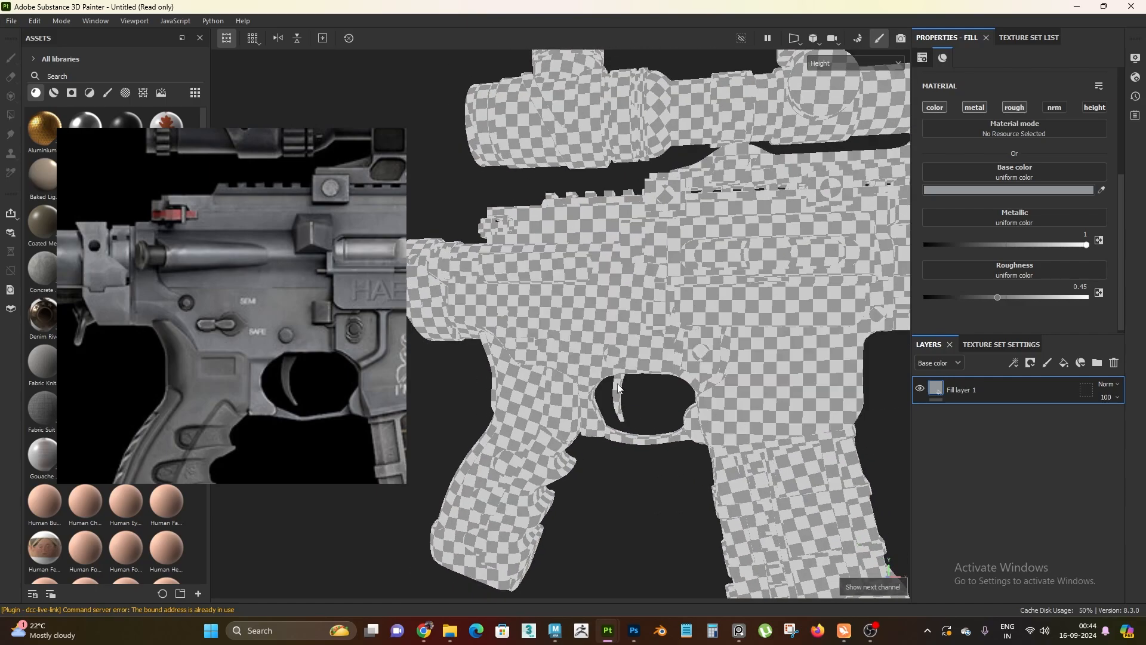
pyautogui.press('c')
pyautogui.press('c')
pyautogui.scroll(2, 594, 392)
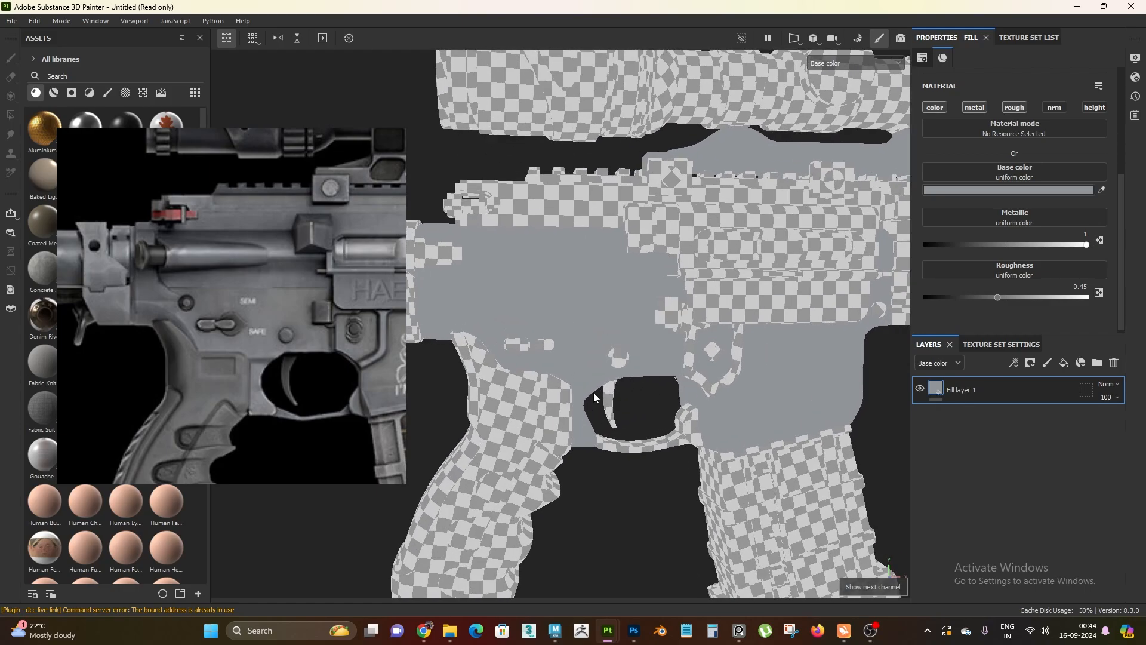
pyautogui.scroll(2, 593, 393)
pyautogui.keyDown('alt'); pyautogui.moveTo(593, 392); pyautogui.dragTo(588, 424, button='middle'); pyautogui.keyUp('alt')
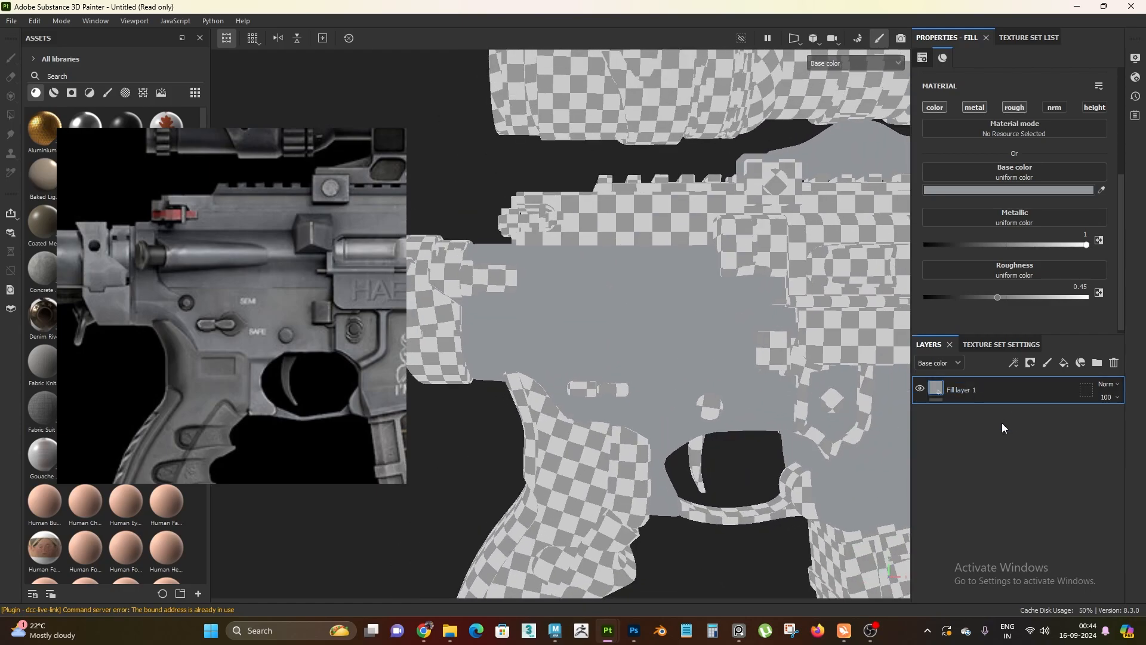
# Duplicate Fill layer 1 and darken the upper copy's base color to an HSV value of 0.45
pyautogui.hotkey('ctrl', 'd')
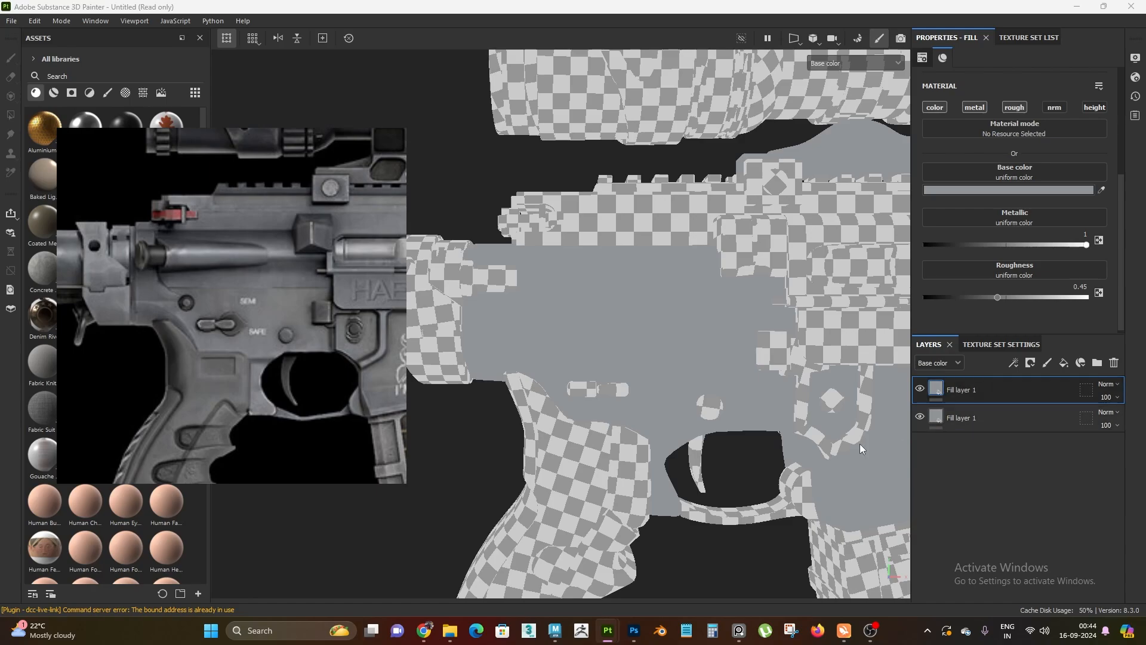
pyautogui.keyDown('alt'); pyautogui.moveTo(860, 447); pyautogui.dragTo(651, 394); pyautogui.keyUp('alt')
pyautogui.click(997, 190)
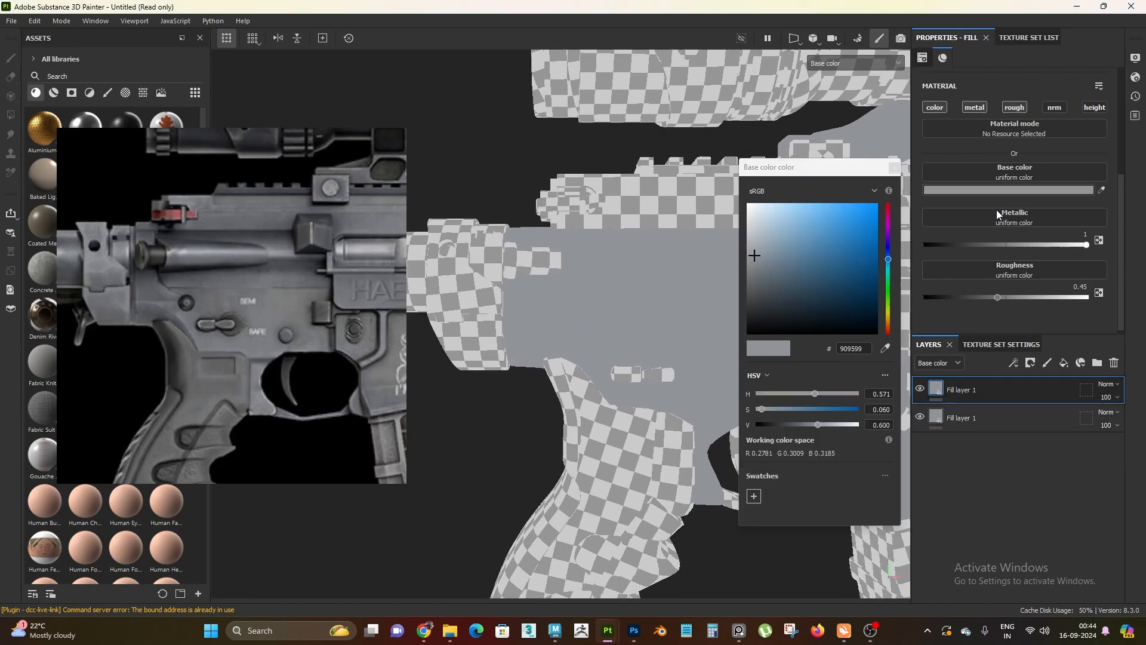
pyautogui.click(875, 425)
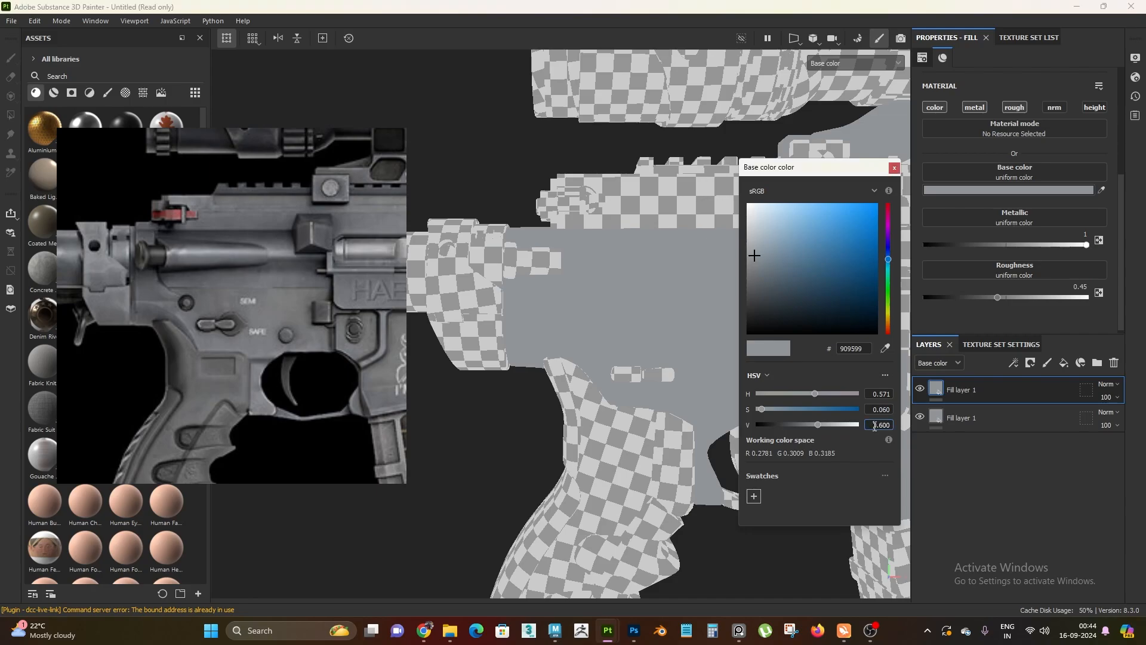
pyautogui.moveTo(875, 425); pyautogui.dragTo(896, 428)
pyautogui.write('.45')
pyautogui.press('Return')
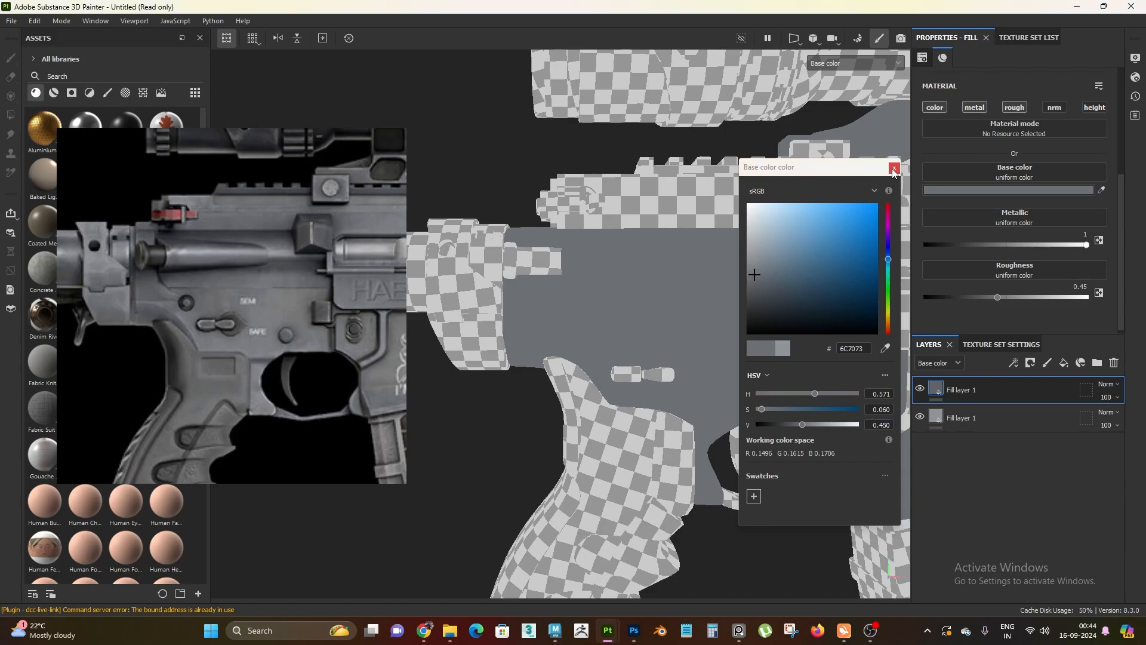
pyautogui.click(893, 169)
# Switch the upper fill layer's visibility off and on repeatedly to compare the darker and lighter greys on the receiver
pyautogui.click(1009, 424)
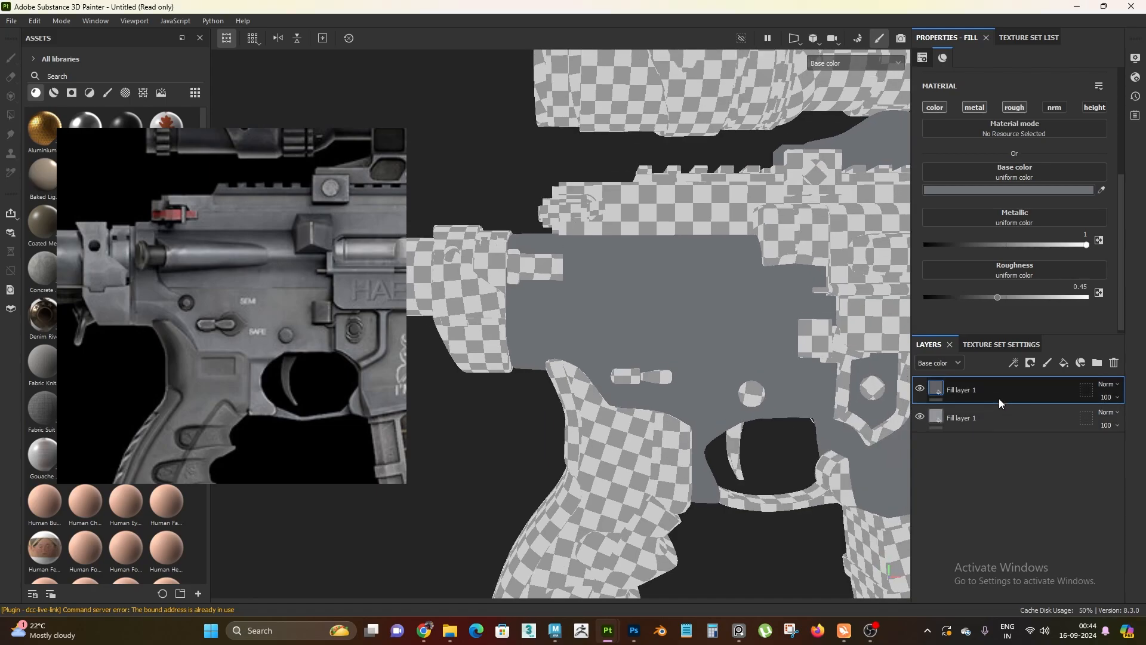
pyautogui.click(924, 389)
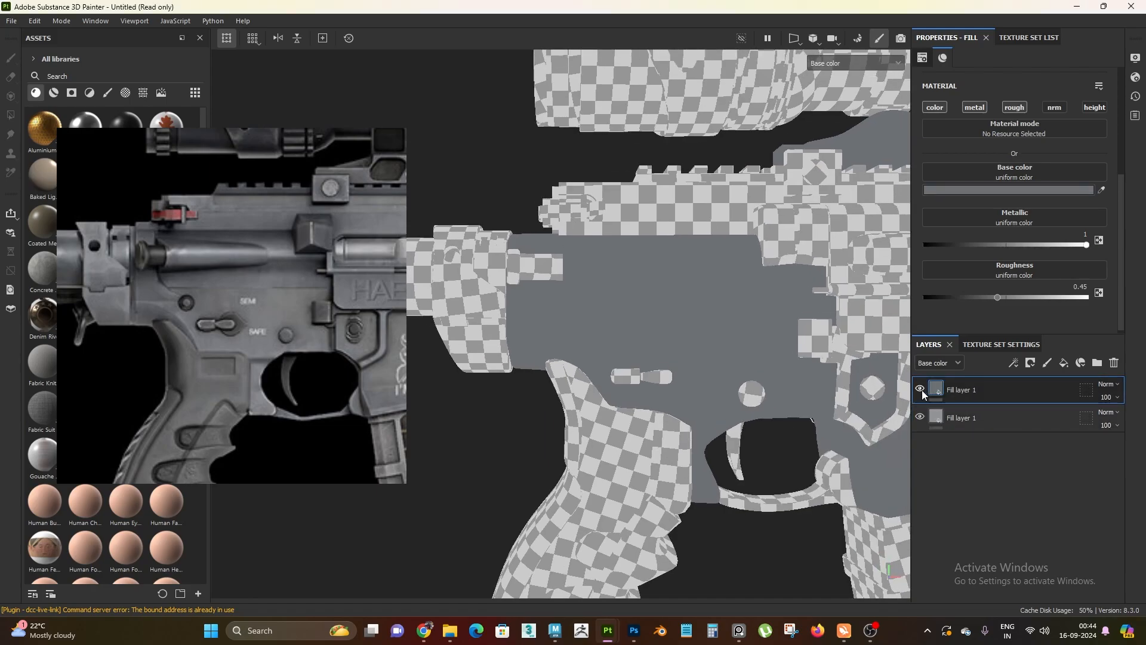
pyautogui.click(920, 389)
pyautogui.click(920, 389)
pyautogui.click(921, 390)
pyautogui.click(921, 390)
pyautogui.click(920, 388)
pyautogui.click(920, 389)
pyautogui.click(919, 388)
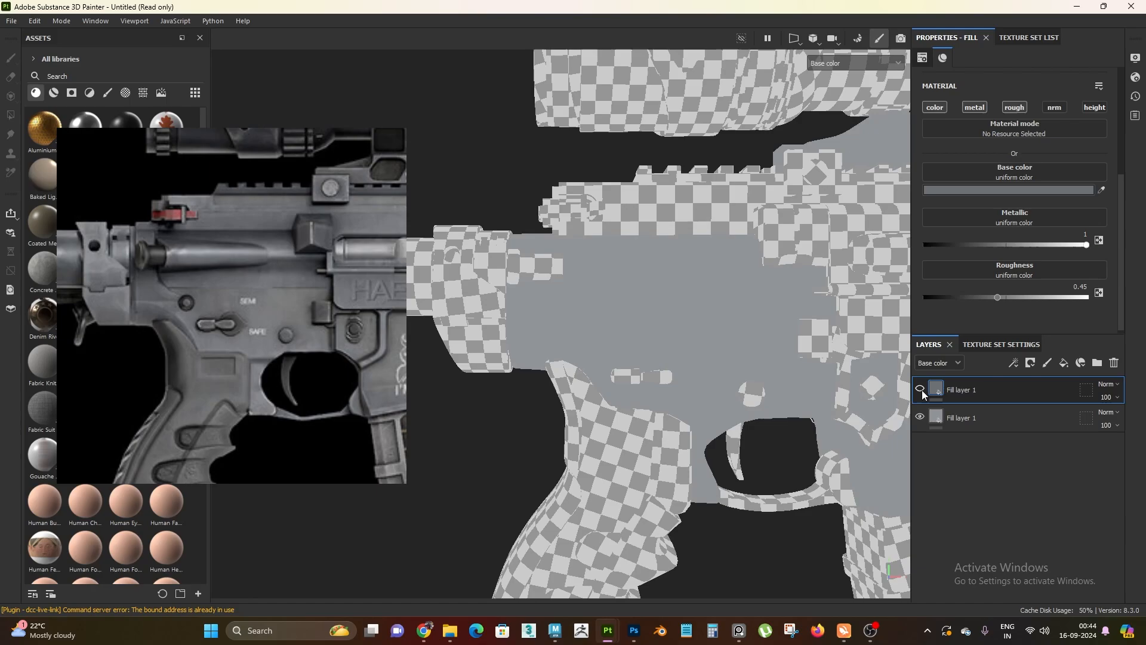
pyautogui.click(920, 388)
pyautogui.click(922, 389)
pyautogui.click(922, 389)
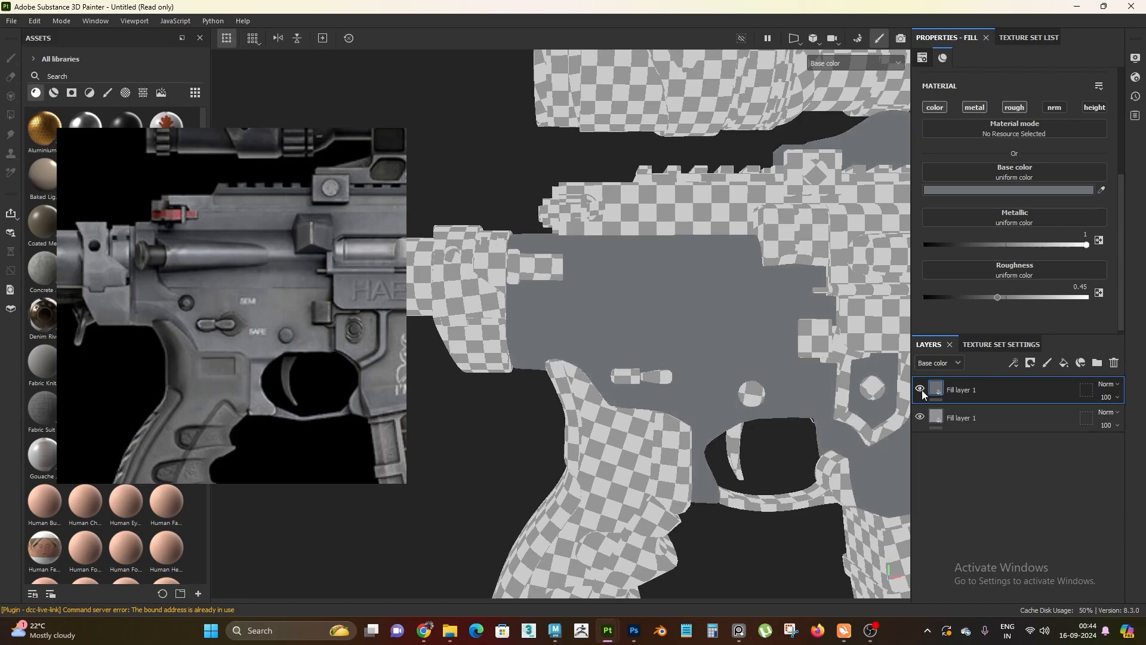
# Add a black mask to the upper fill layer and put a fill effect on that mask
pyautogui.keyDown('alt'); pyautogui.moveTo(658, 408); pyautogui.dragTo(632, 370, button='right'); pyautogui.keyUp('alt')
pyautogui.keyDown('alt'); pyautogui.moveTo(632, 371); pyautogui.dragTo(631, 399); pyautogui.keyUp('alt')
pyautogui.keyDown('alt'); pyautogui.moveTo(632, 398); pyautogui.dragTo(681, 441, button='right'); pyautogui.keyUp('alt')
pyautogui.rightClick(1008, 389)
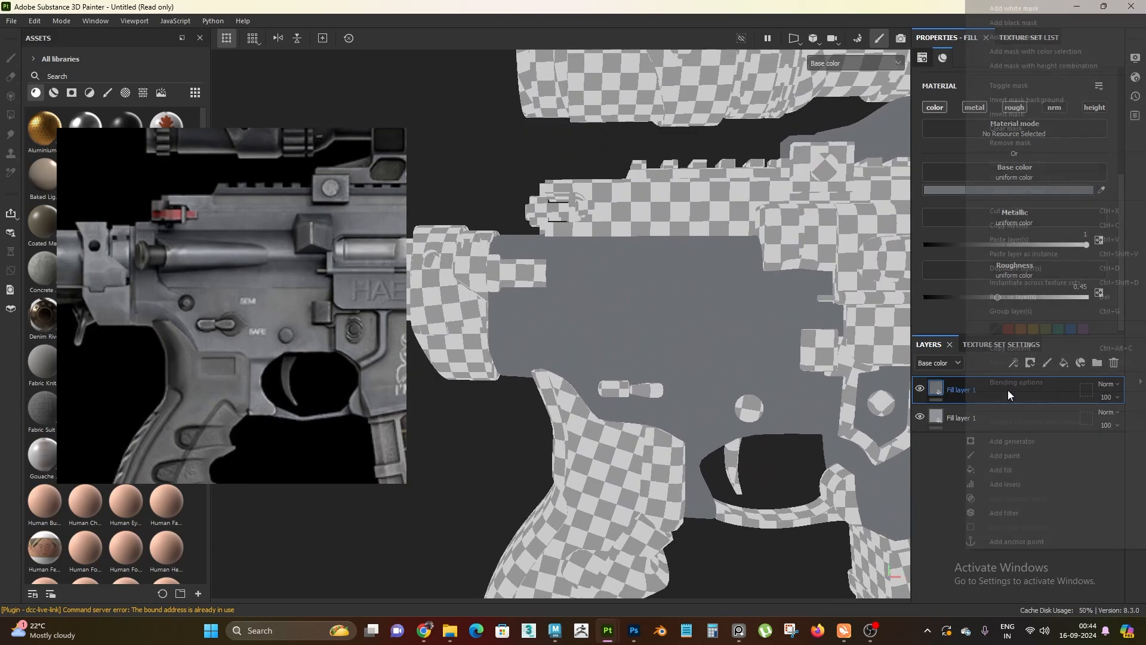
pyautogui.click(1029, 37)
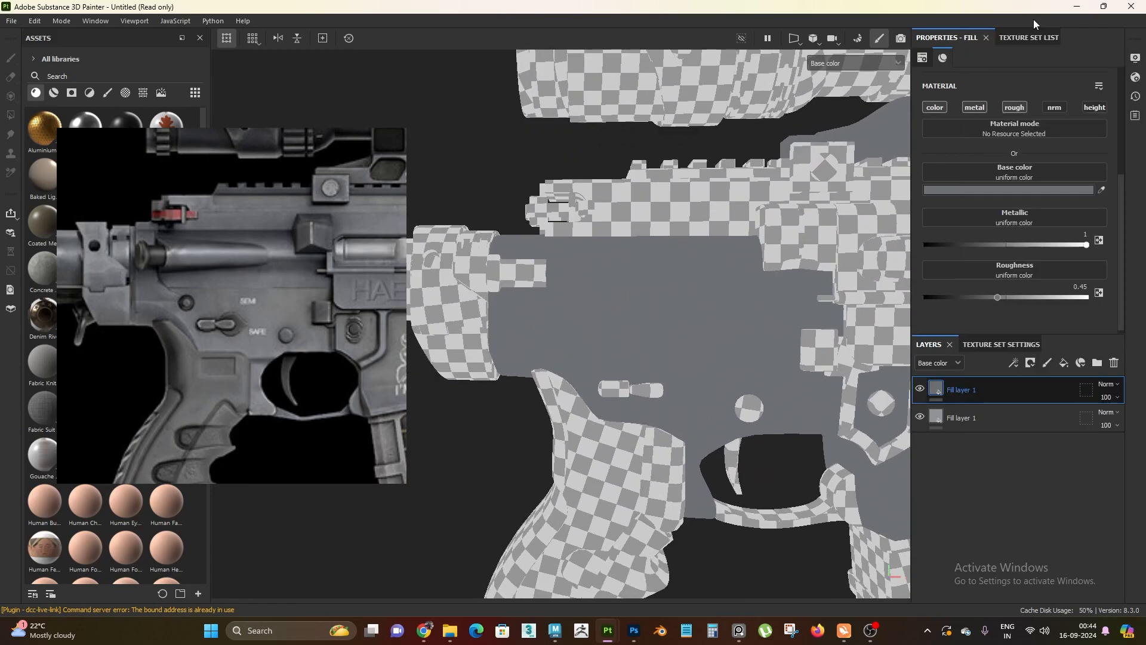
pyautogui.rightClick(951, 393)
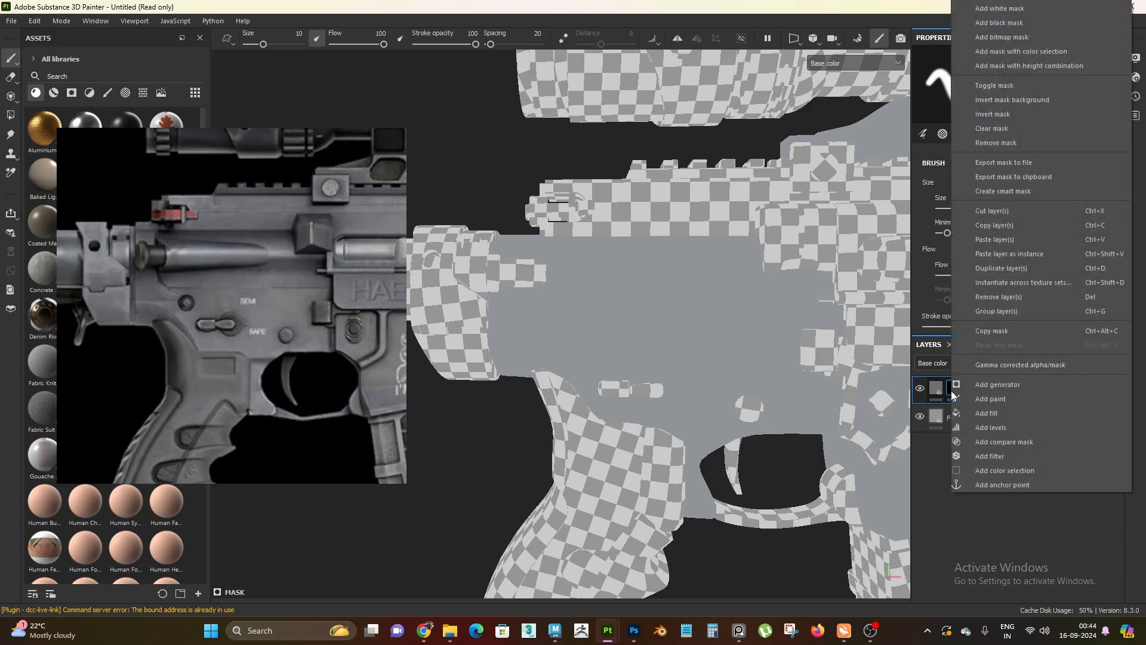
pyautogui.click(1005, 412)
# Find the BnW Spots 2 texture in the asset library and assign it as the mask fill's grayscale input
pyautogui.moveTo(281, 326); pyautogui.dragTo(467, 278)
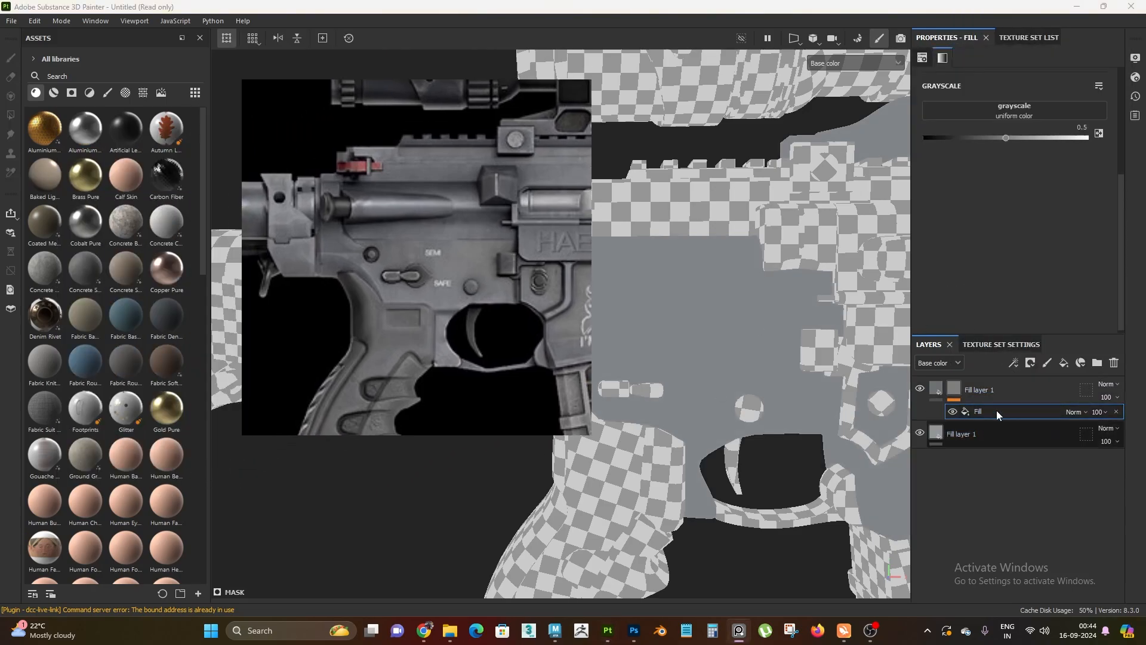
pyautogui.scroll(1, 979, 146)
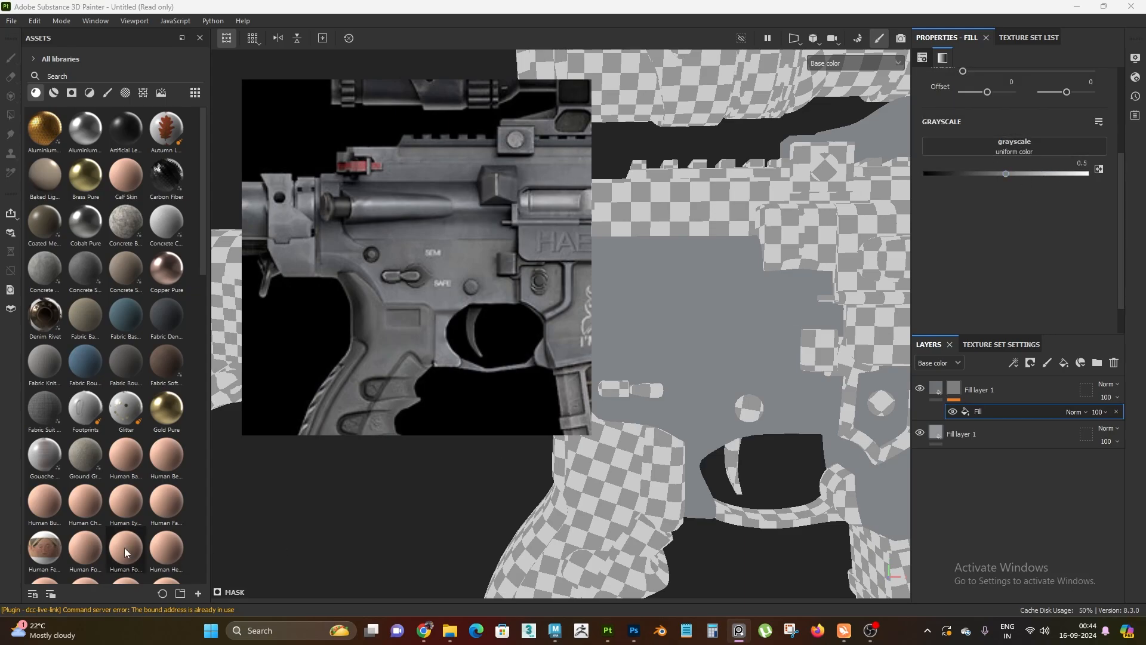
pyautogui.click(145, 92)
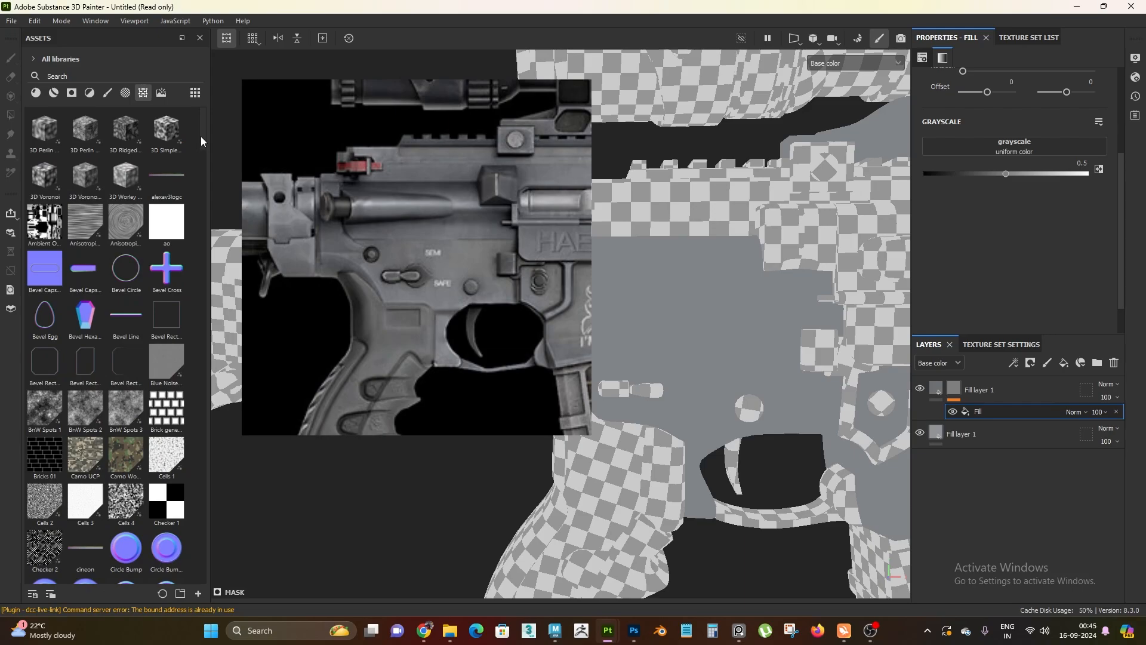
pyautogui.moveTo(201, 134); pyautogui.dragTo(207, 156)
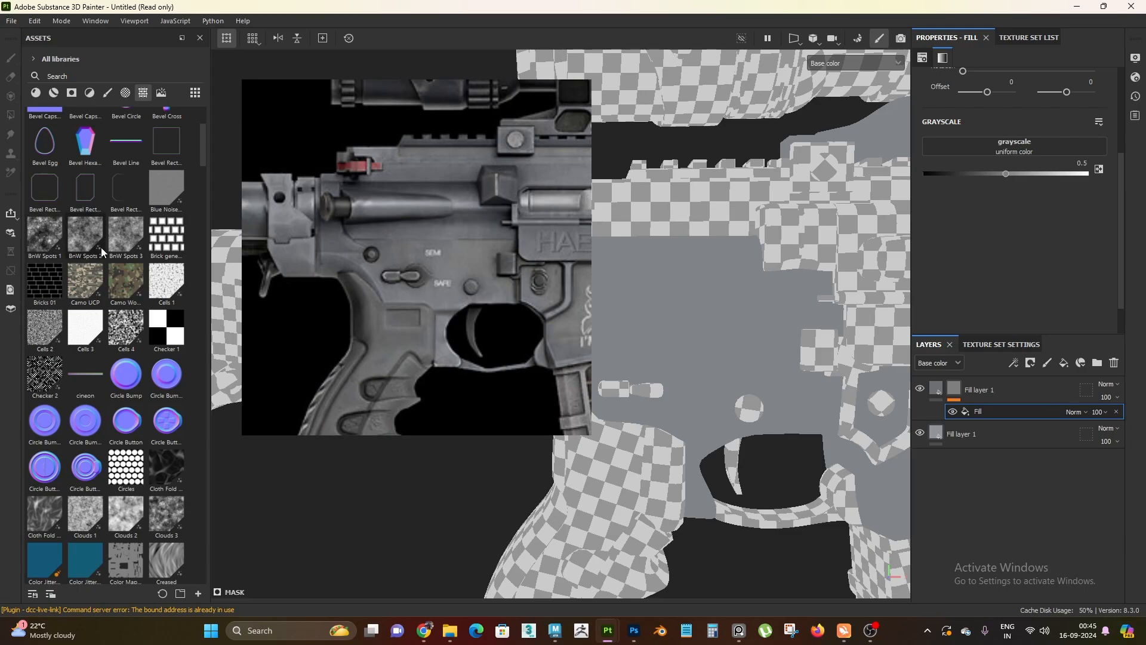
pyautogui.scroll(-1, 675, 332)
pyautogui.keyDown('alt'); pyautogui.moveTo(677, 329); pyautogui.dragTo(708, 315, button='middle'); pyautogui.keyUp('alt')
pyautogui.moveTo(469, 317); pyautogui.dragTo(426, 325, button='right')
pyautogui.scroll(2, 708, 349)
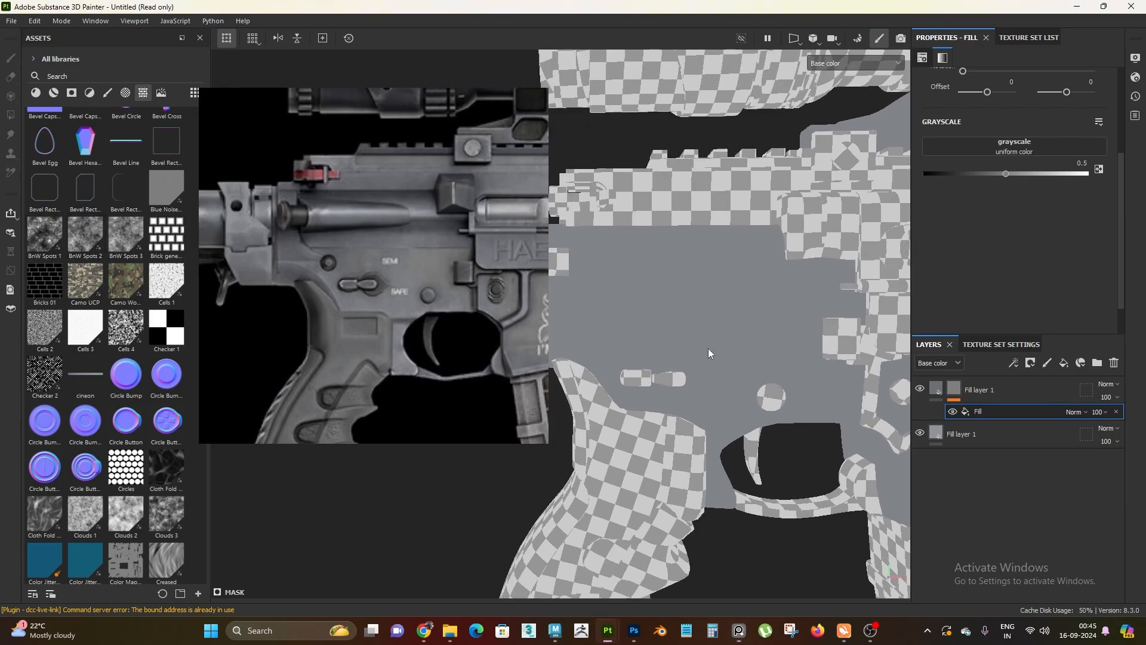
pyautogui.keyDown('alt'); pyautogui.moveTo(706, 352); pyautogui.dragTo(708, 335, button='middle'); pyautogui.keyUp('alt')
pyautogui.scroll(3, 1025, 254)
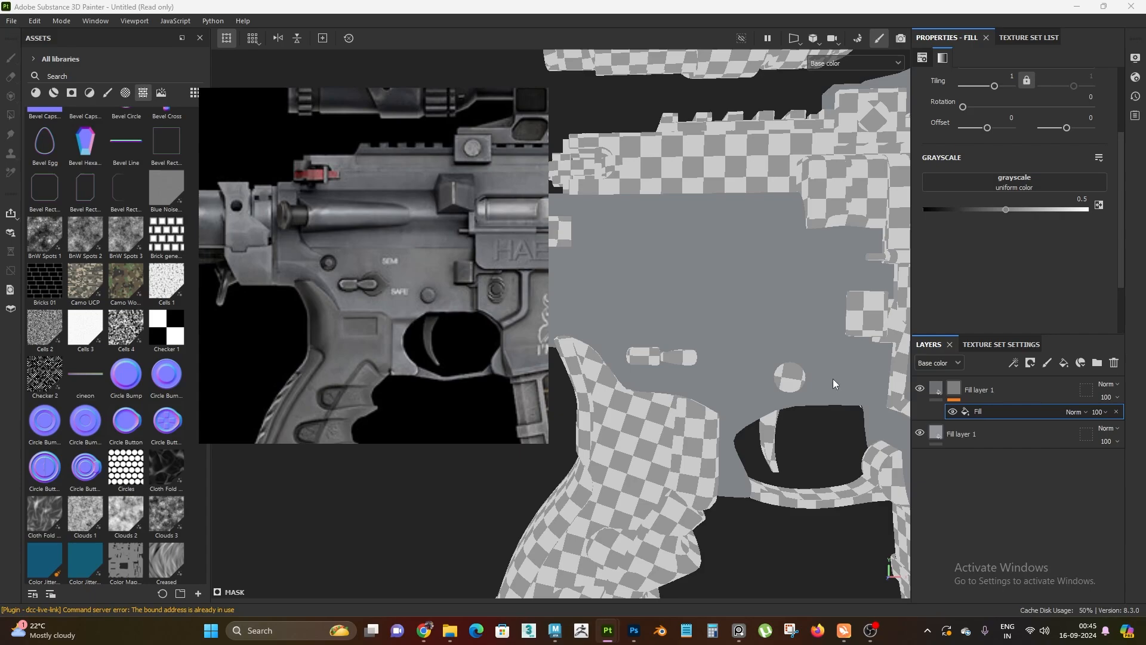
pyautogui.moveTo(86, 238); pyautogui.dragTo(1035, 203)
# Examine the spotted pattern on the receiver up close and change the mask fill's projection to Tri-planar projection
pyautogui.moveTo(792, 345)
pyautogui.keyDown('alt'); pyautogui.mouseDown()
pyautogui.moveTo(710, 438)
pyautogui.moveTo(686, 424)
pyautogui.moveTo(673, 379)
pyautogui.moveTo(740, 300)
pyautogui.moveTo(754, 322)
pyautogui.moveTo(862, 376)
pyautogui.mouseUp(); pyautogui.keyUp('alt')
pyautogui.scroll(3, 693, 325)
pyautogui.keyDown('alt'); pyautogui.moveTo(693, 325); pyautogui.dragTo(700, 362); pyautogui.keyUp('alt')
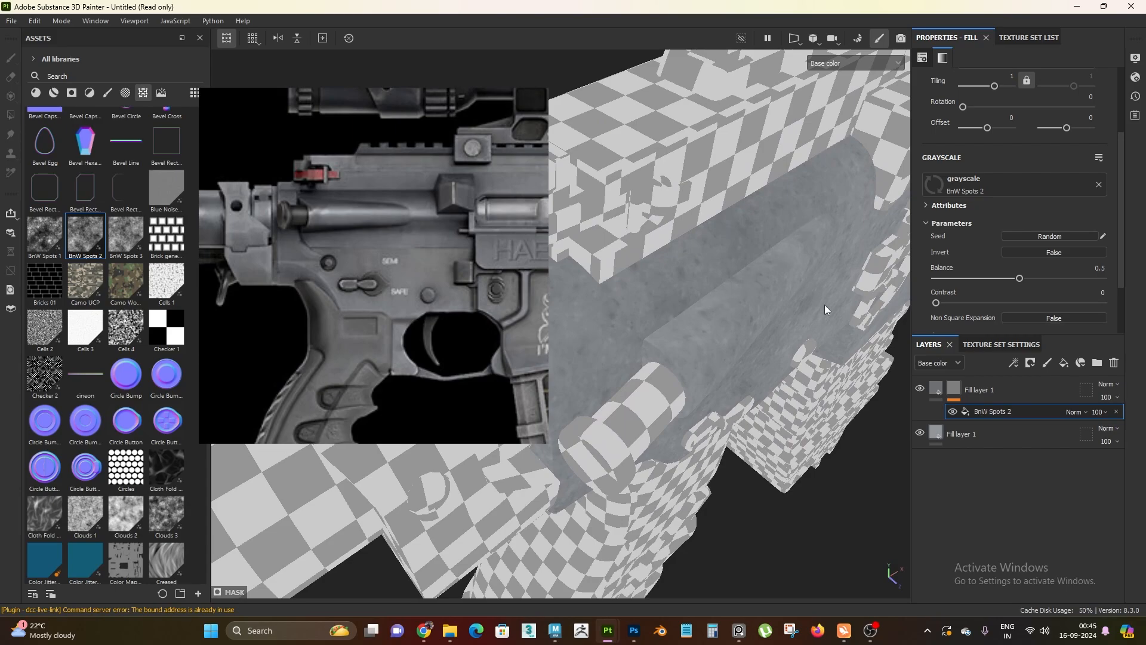
pyautogui.keyDown('alt'); pyautogui.moveTo(824, 309); pyautogui.dragTo(634, 348); pyautogui.keyUp('alt')
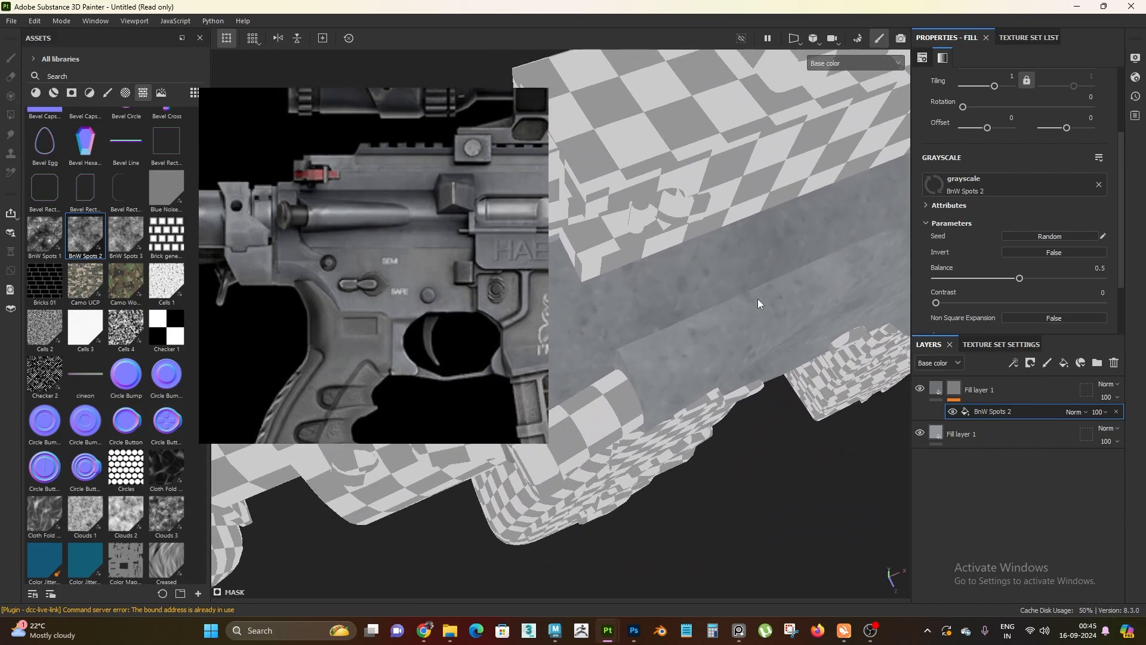
pyautogui.scroll(3, 976, 235)
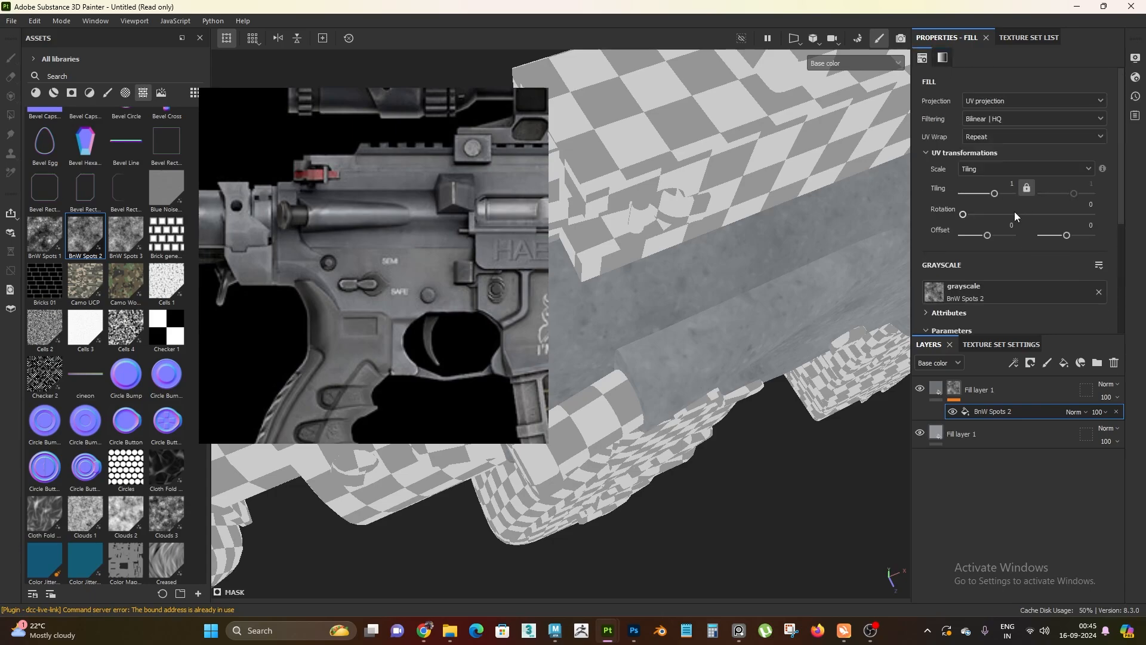
pyautogui.click(1008, 101)
pyautogui.click(998, 135)
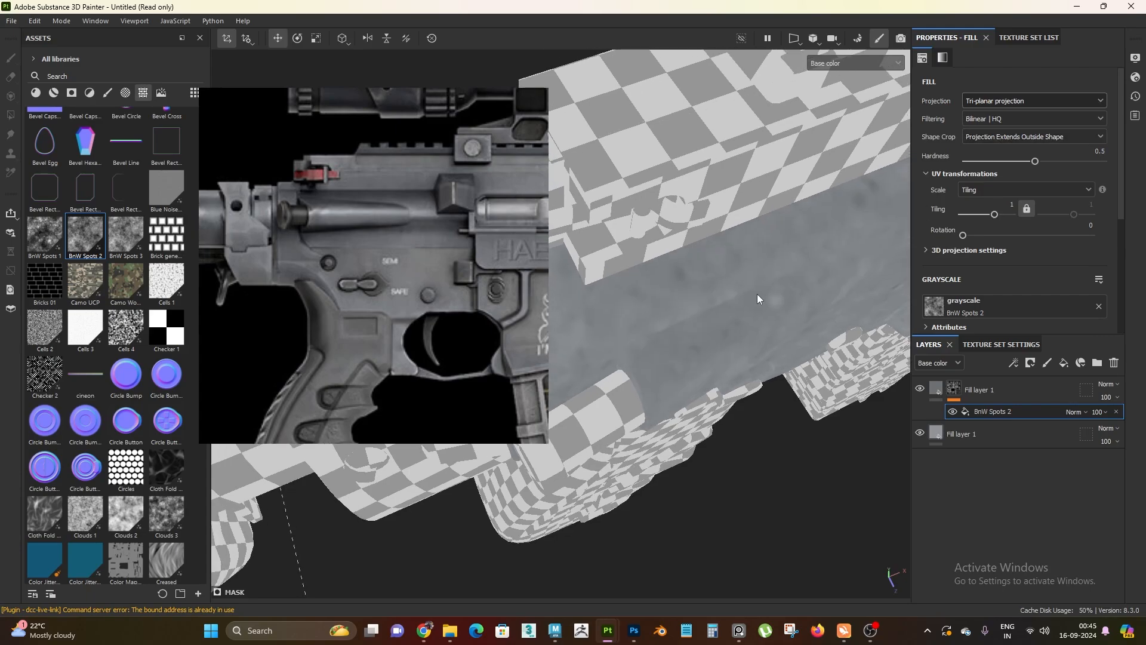
# Set the mask fill's tiling to 32 to make the spots on the receiver finer
pyautogui.keyDown('alt'); pyautogui.moveTo(745, 270); pyautogui.dragTo(695, 291); pyautogui.keyUp('alt')
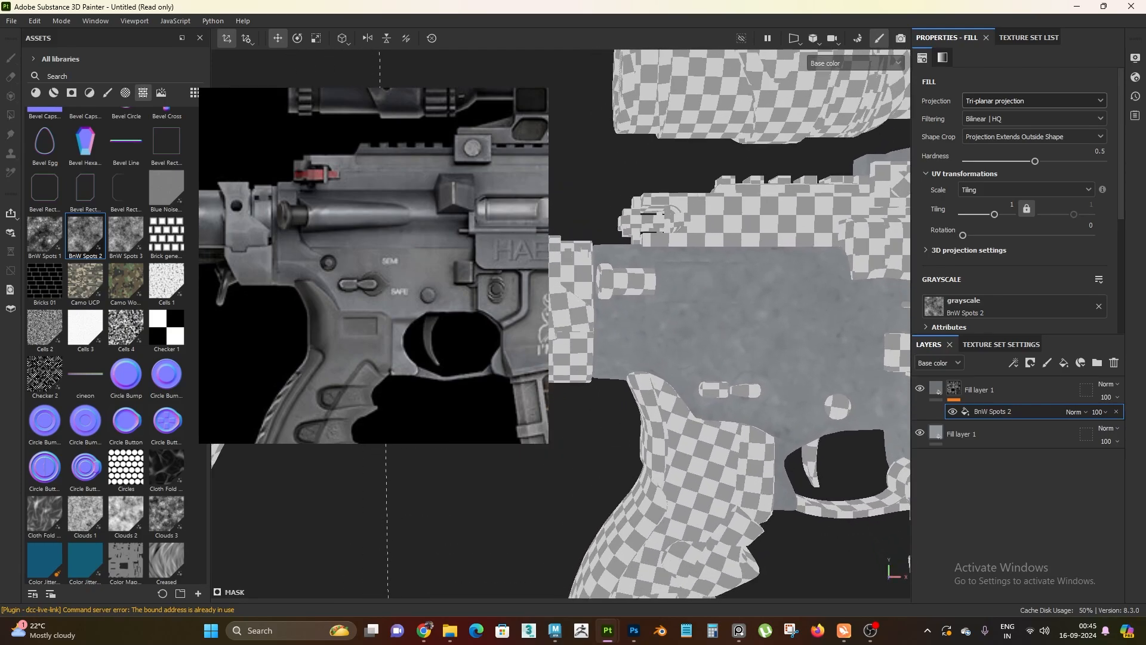
pyautogui.keyDown('alt'); pyautogui.moveTo(668, 346); pyautogui.dragTo(762, 387); pyautogui.keyUp('alt')
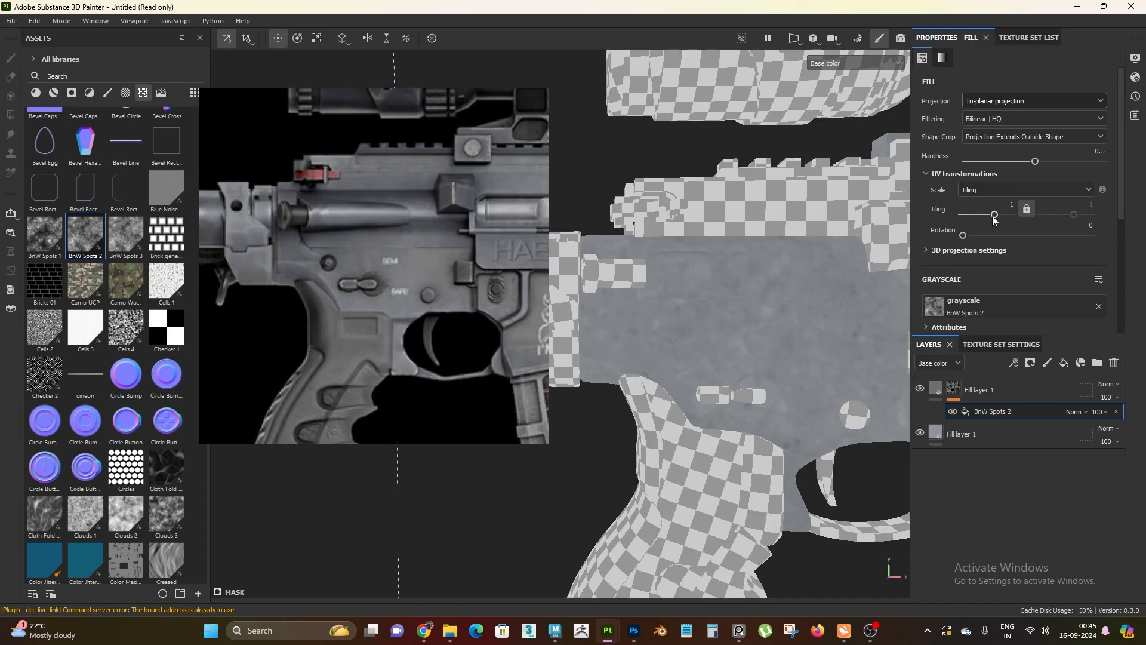
pyautogui.moveTo(995, 214); pyautogui.dragTo(1000, 214)
pyautogui.moveTo(995, 222); pyautogui.dragTo(1042, 226)
pyautogui.keyDown('alt'); pyautogui.moveTo(687, 377); pyautogui.dragTo(724, 328); pyautogui.keyUp('alt')
pyautogui.keyDown('alt'); pyautogui.moveTo(724, 329); pyautogui.dragTo(769, 347, button='right'); pyautogui.keyUp('alt')
pyautogui.keyDown('alt'); pyautogui.moveTo(770, 347); pyautogui.dragTo(773, 325); pyautogui.keyUp('alt')
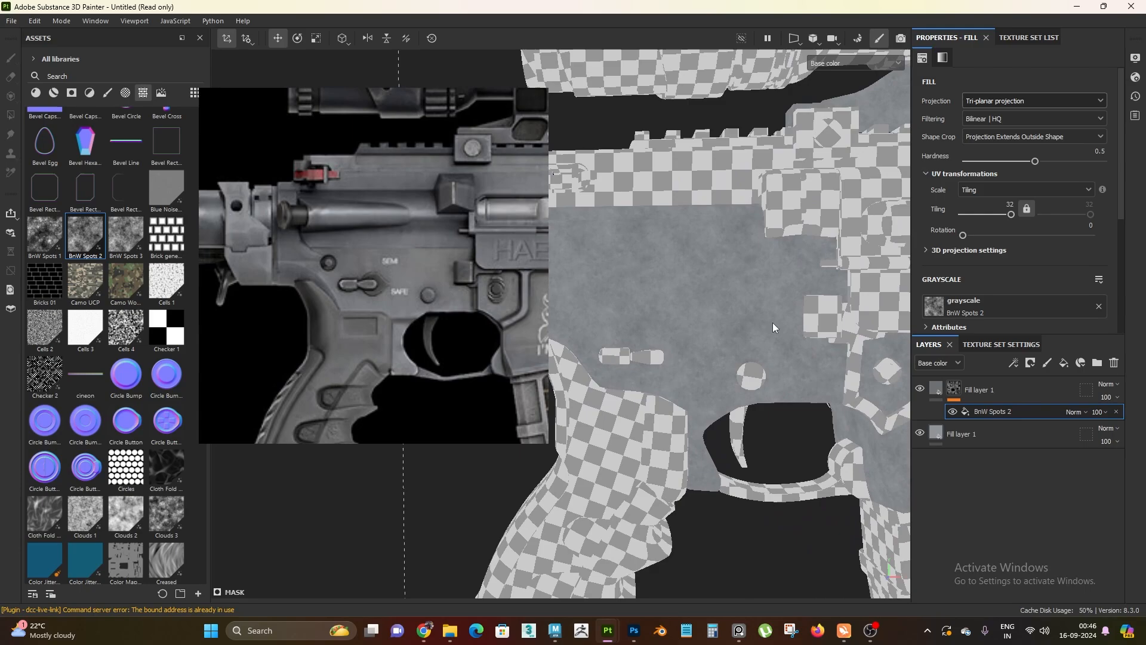
pyautogui.keyDown('alt'); pyautogui.moveTo(696, 319); pyautogui.dragTo(753, 315); pyautogui.keyUp('alt')
pyautogui.moveTo(1010, 214); pyautogui.dragTo(1144, 223)
# Compare the finer spots with the reference image and replace the mask fill's grayscale texture with BnW Spots 3
pyautogui.keyDown('alt'); pyautogui.moveTo(585, 375); pyautogui.dragTo(670, 295, button='right'); pyautogui.keyUp('alt')
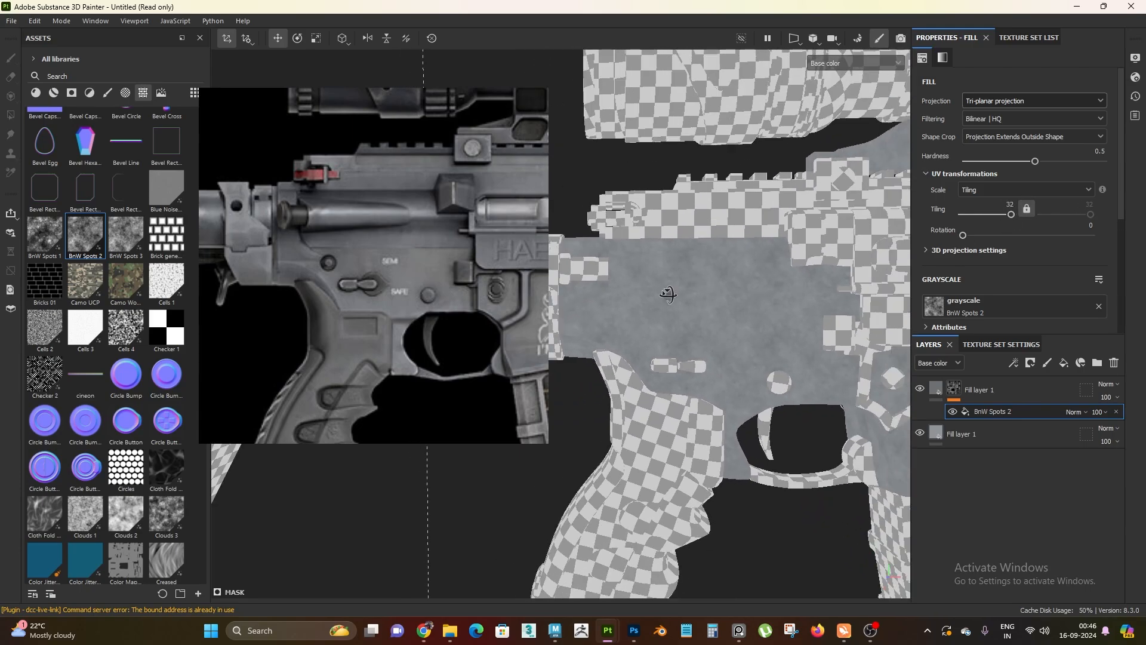
pyautogui.keyDown('alt'); pyautogui.moveTo(670, 294); pyautogui.dragTo(680, 320); pyautogui.keyUp('alt')
pyautogui.keyDown('alt'); pyautogui.moveTo(680, 320); pyautogui.dragTo(704, 358, button='right'); pyautogui.keyUp('alt')
pyautogui.keyDown('alt'); pyautogui.moveTo(704, 358); pyautogui.dragTo(683, 324, button='middle'); pyautogui.keyUp('alt')
pyautogui.moveTo(381, 338); pyautogui.dragTo(353, 331, button='right')
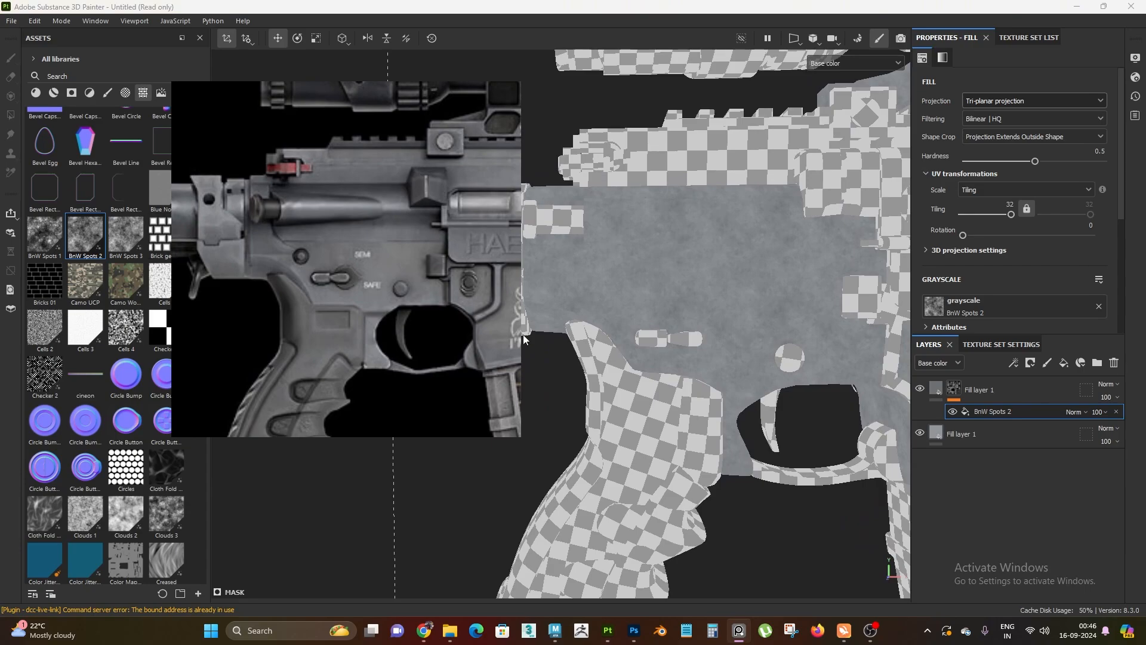
pyautogui.keyDown('alt'); pyautogui.moveTo(651, 316); pyautogui.dragTo(739, 366, button='right'); pyautogui.keyUp('alt')
pyautogui.moveTo(126, 236); pyautogui.dragTo(1003, 197)
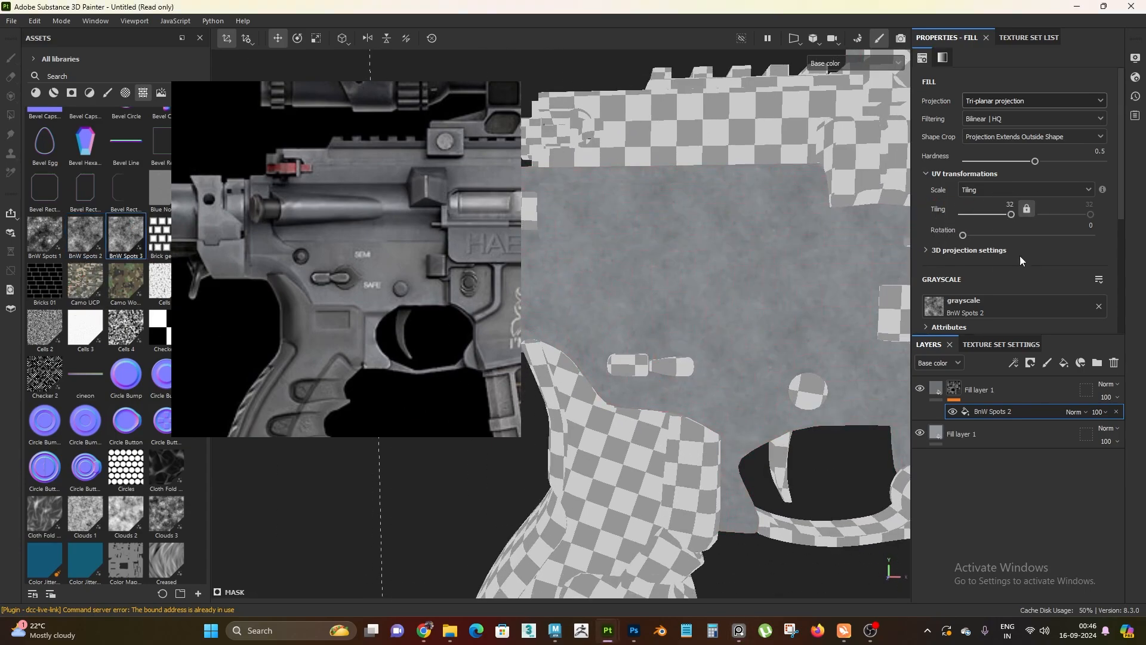
pyautogui.scroll(-3, 1020, 256)
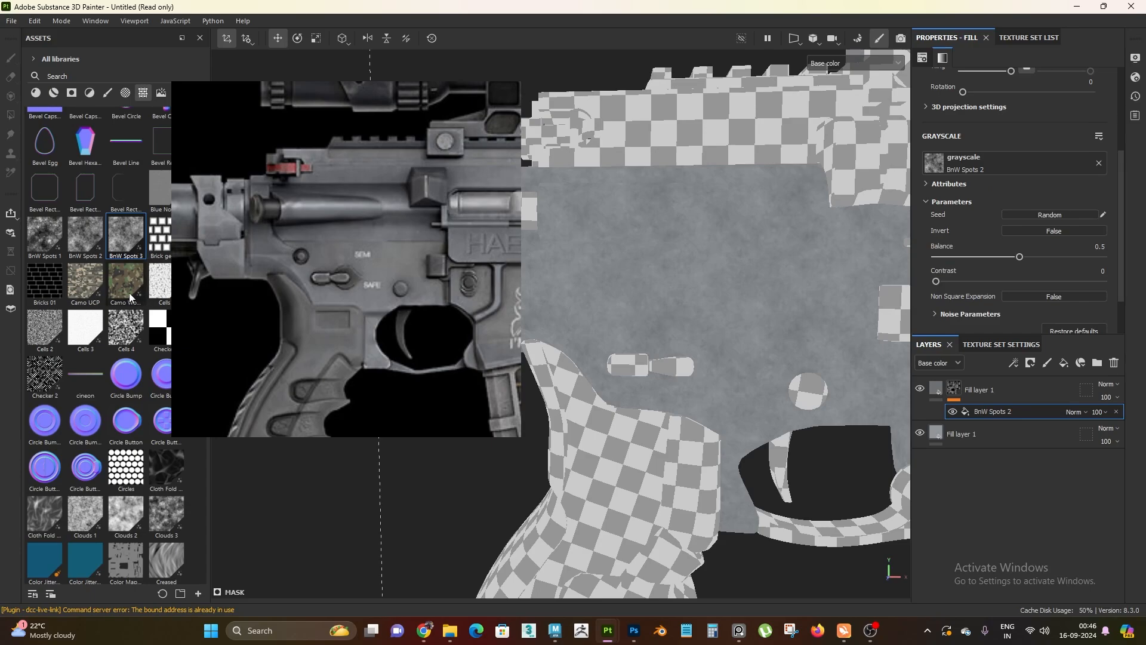
pyautogui.moveTo(138, 247); pyautogui.dragTo(1008, 163)
# Swap the mask fill's texture to BnW Spots 2 and back to BnW Spots 3 to compare the patterns
pyautogui.scroll(5, 725, 341)
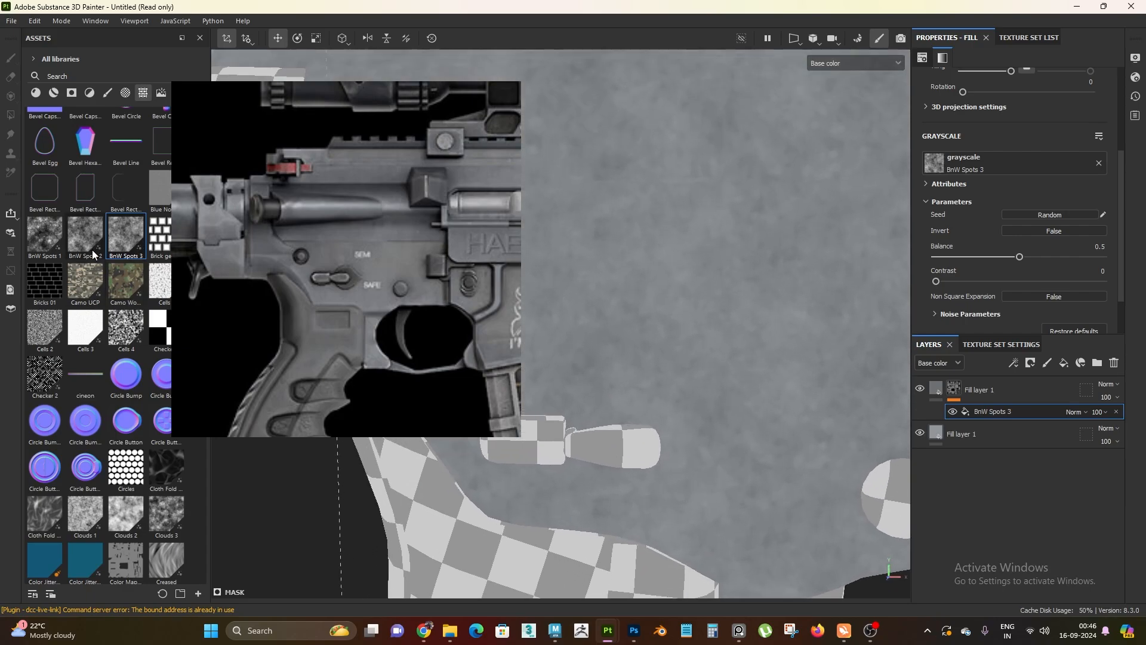
pyautogui.moveTo(91, 244); pyautogui.dragTo(991, 166)
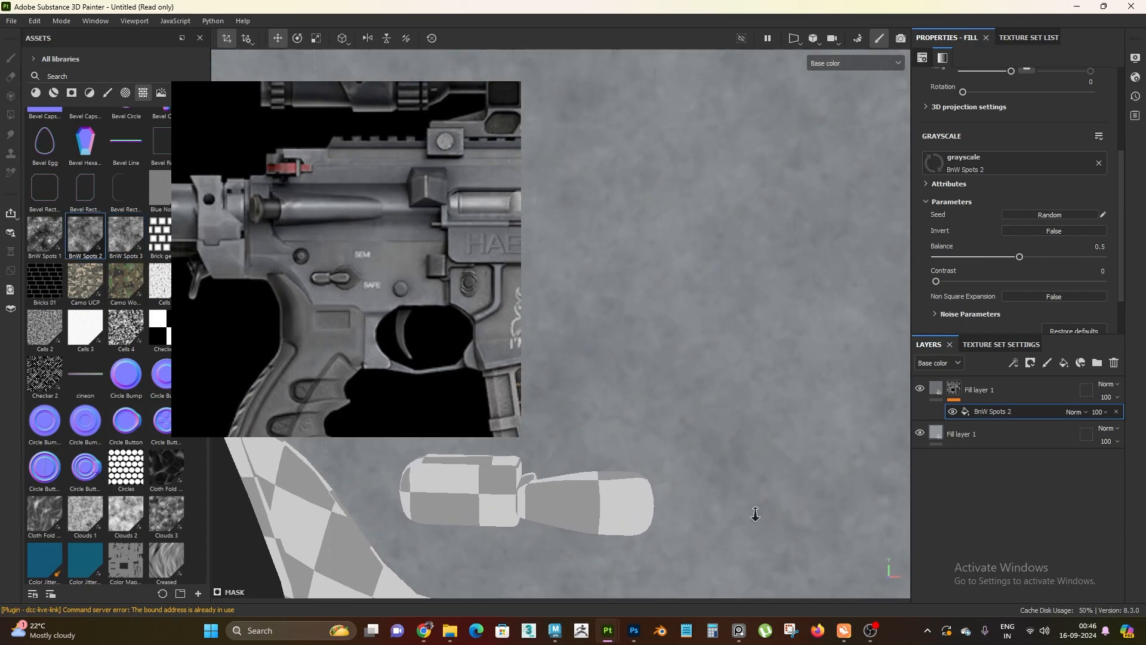
pyautogui.moveTo(126, 239); pyautogui.dragTo(1003, 166)
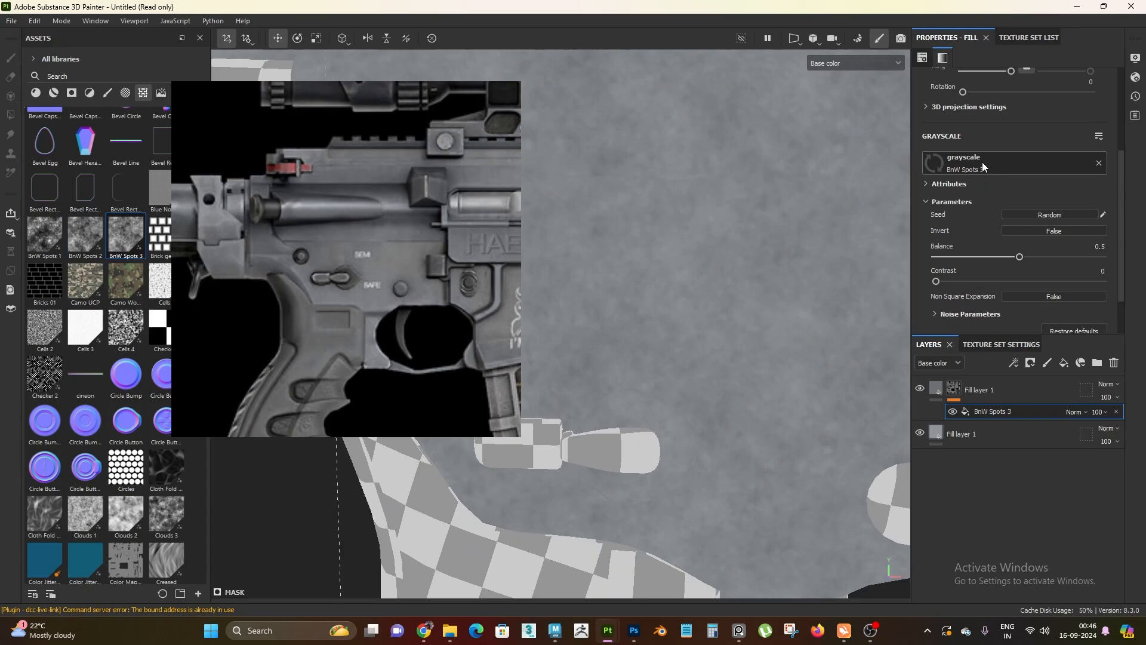
pyautogui.scroll(-5, 618, 349)
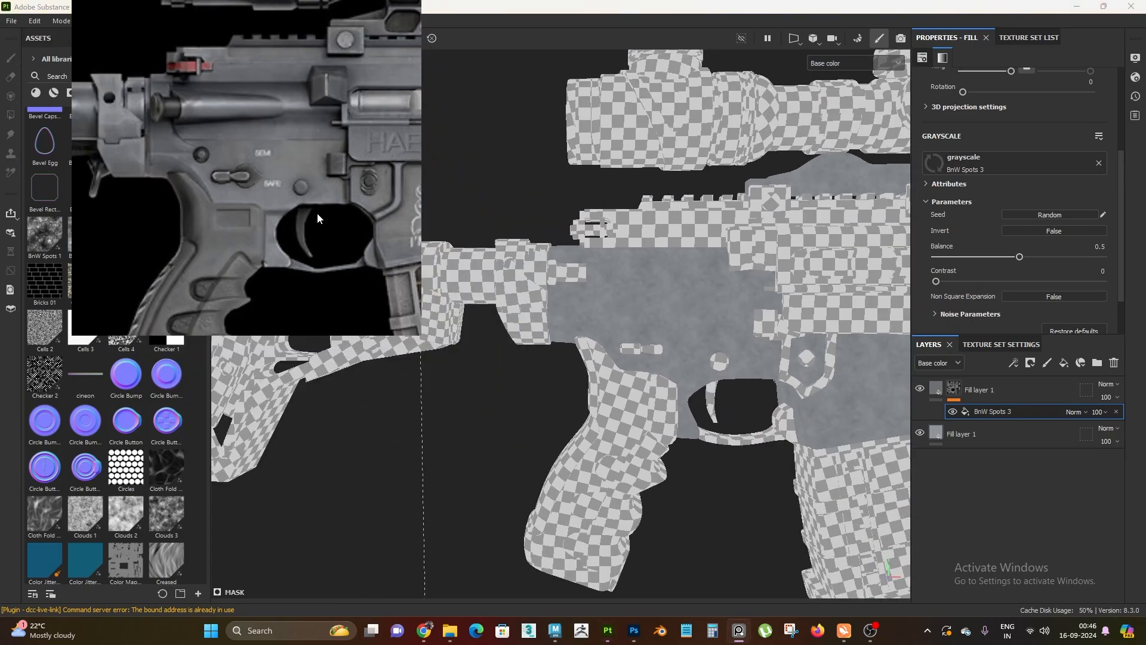
# Add a Levels effect above the BnW Spots 3 fill in the upper fill layer's mask
pyautogui.scroll(5, 717, 399)
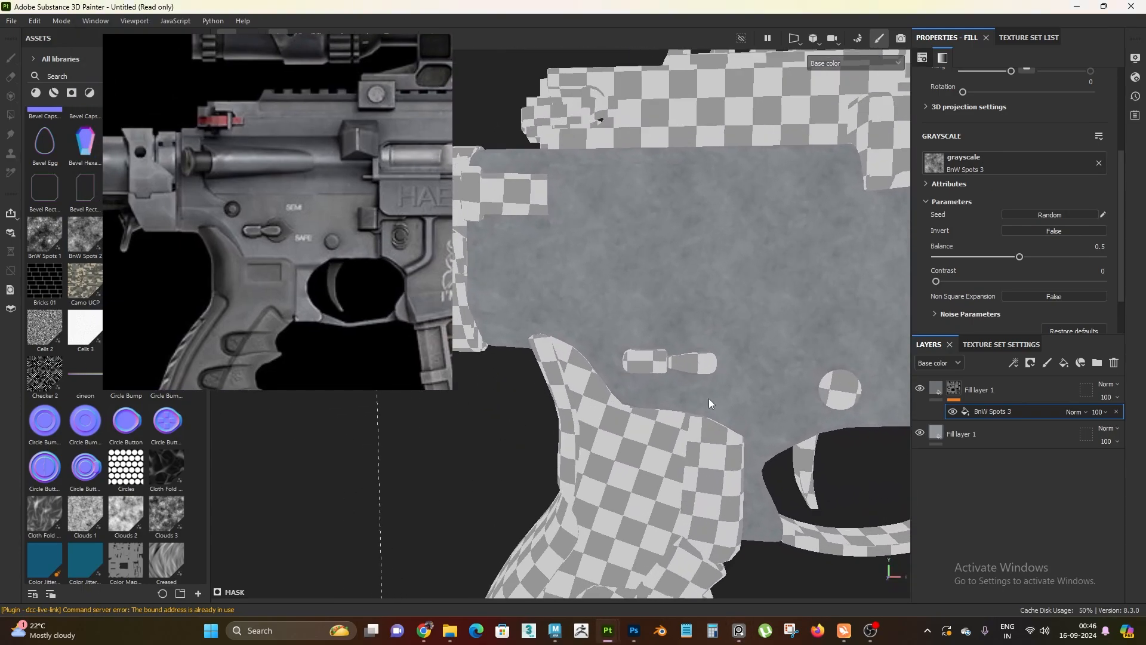
pyautogui.scroll(-3, 625, 238)
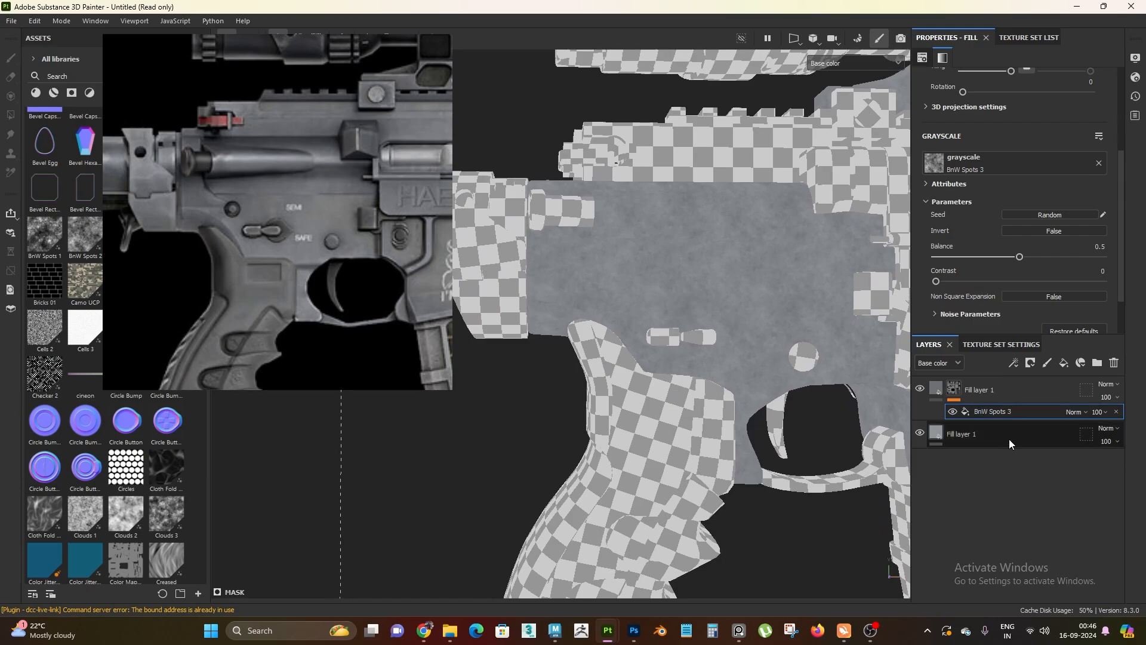
pyautogui.rightClick(1002, 411)
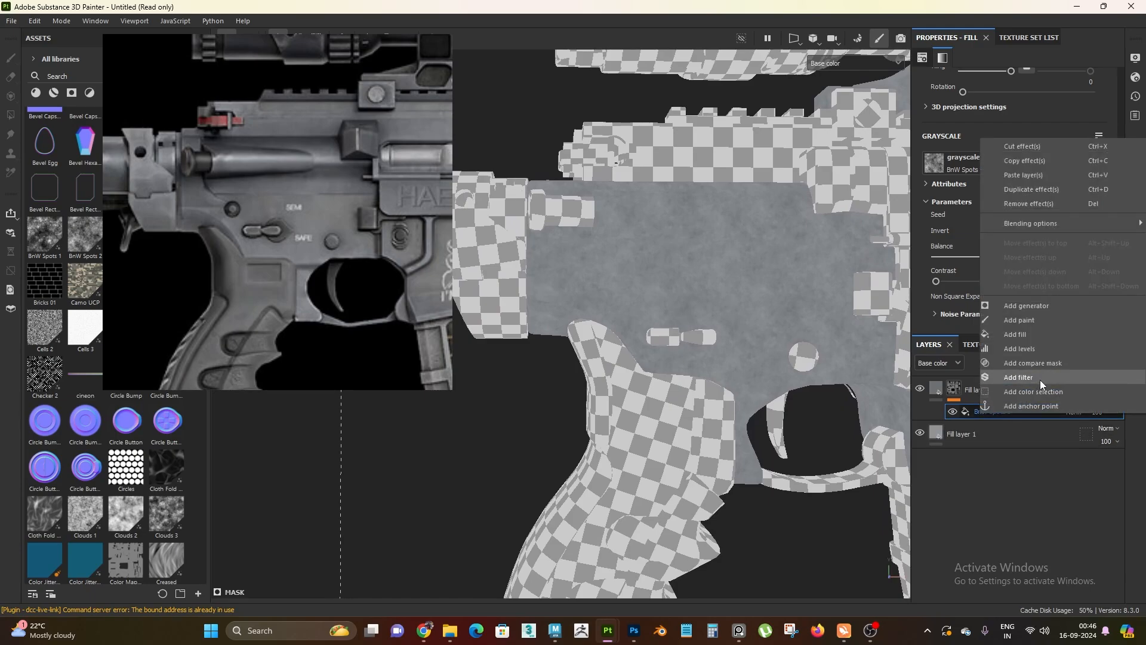
pyautogui.click(1041, 348)
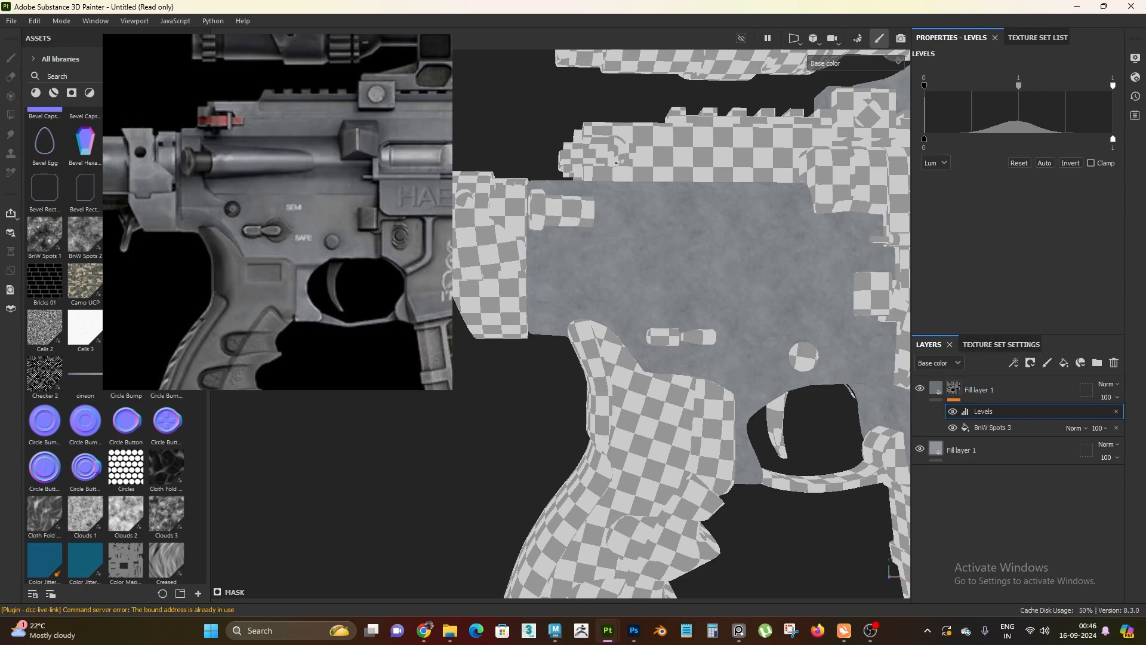
# Narrow the mask's Levels input range by raising the black point and lowering the white point for stronger spot contrast
pyautogui.scroll(5, 710, 385)
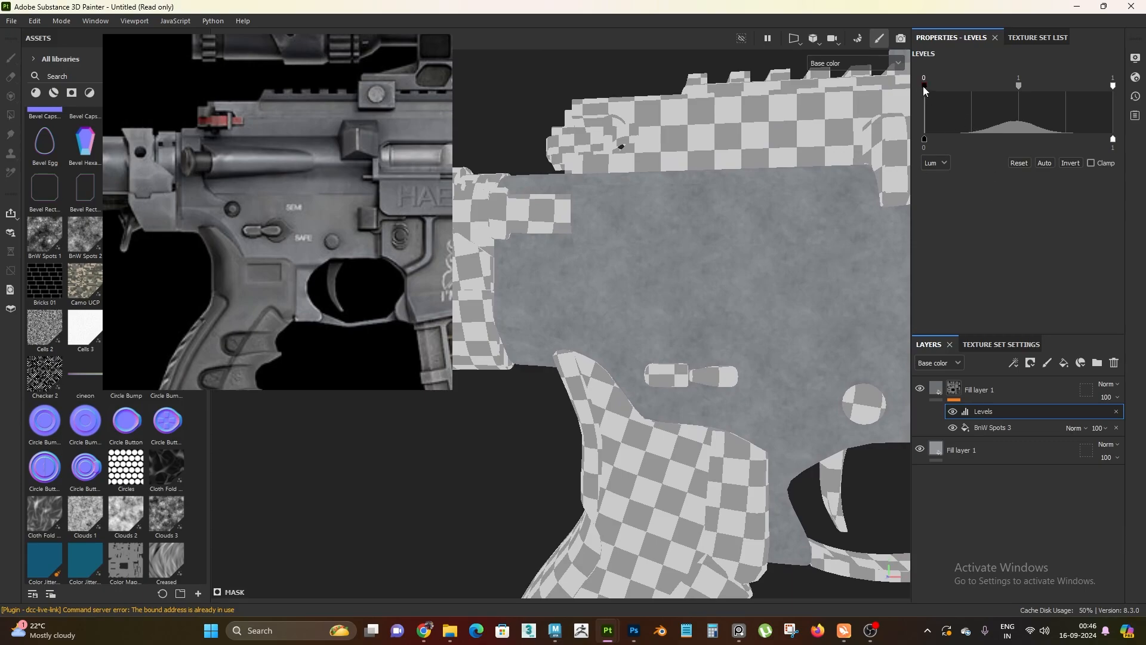
pyautogui.moveTo(923, 88); pyautogui.dragTo(940, 93)
pyautogui.moveTo(1113, 87); pyautogui.dragTo(1082, 86)
pyautogui.moveTo(1082, 89); pyautogui.dragTo(1069, 95)
pyautogui.keyDown('alt'); pyautogui.moveTo(701, 379); pyautogui.dragTo(758, 496, button='right'); pyautogui.keyUp('alt')
pyautogui.keyDown('alt'); pyautogui.moveTo(758, 495); pyautogui.dragTo(709, 419, button='middle'); pyautogui.keyUp('alt')
pyautogui.keyDown('alt'); pyautogui.moveTo(709, 420); pyautogui.dragTo(711, 424); pyautogui.keyUp('alt')
pyautogui.keyDown('alt'); pyautogui.moveTo(711, 424); pyautogui.dragTo(692, 332, button='right'); pyautogui.keyUp('alt')
# Select the upper fill layer's material and compare the receiver's spotted finish with the reference image
pyautogui.click(937, 390)
pyautogui.keyDown('alt'); pyautogui.moveTo(704, 268); pyautogui.dragTo(501, 88, button='right'); pyautogui.keyUp('alt')
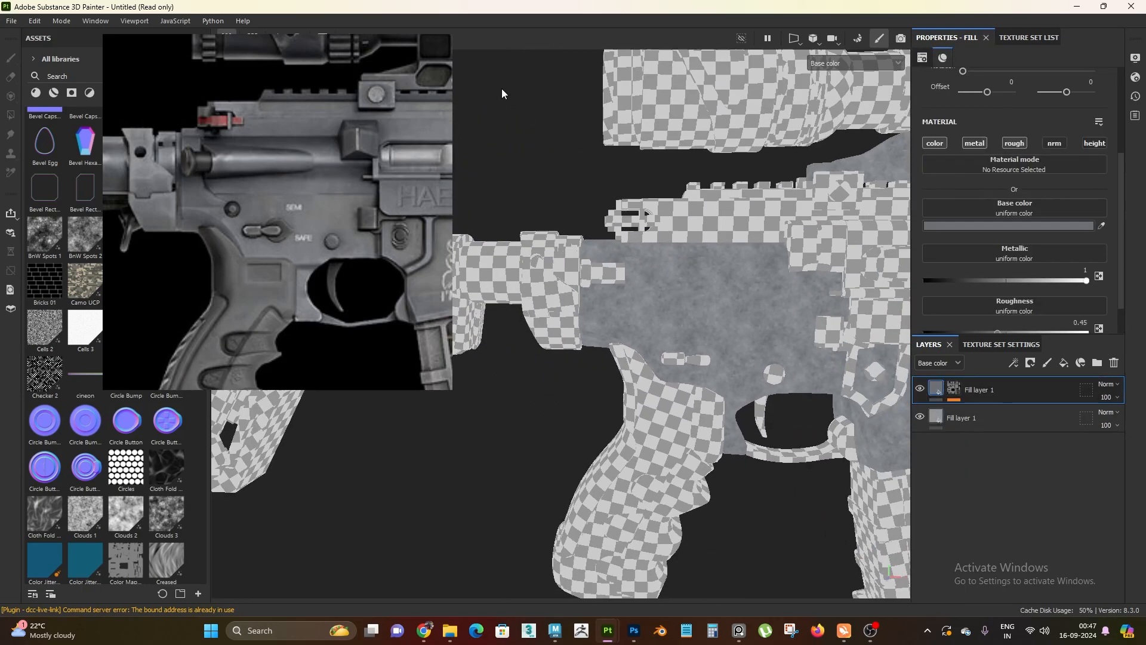
pyautogui.keyDown('alt'); pyautogui.moveTo(501, 88); pyautogui.dragTo(256, 120); pyautogui.keyUp('alt')
pyautogui.keyDown('alt'); pyautogui.moveTo(346, 287); pyautogui.dragTo(685, 327); pyautogui.keyUp('alt')
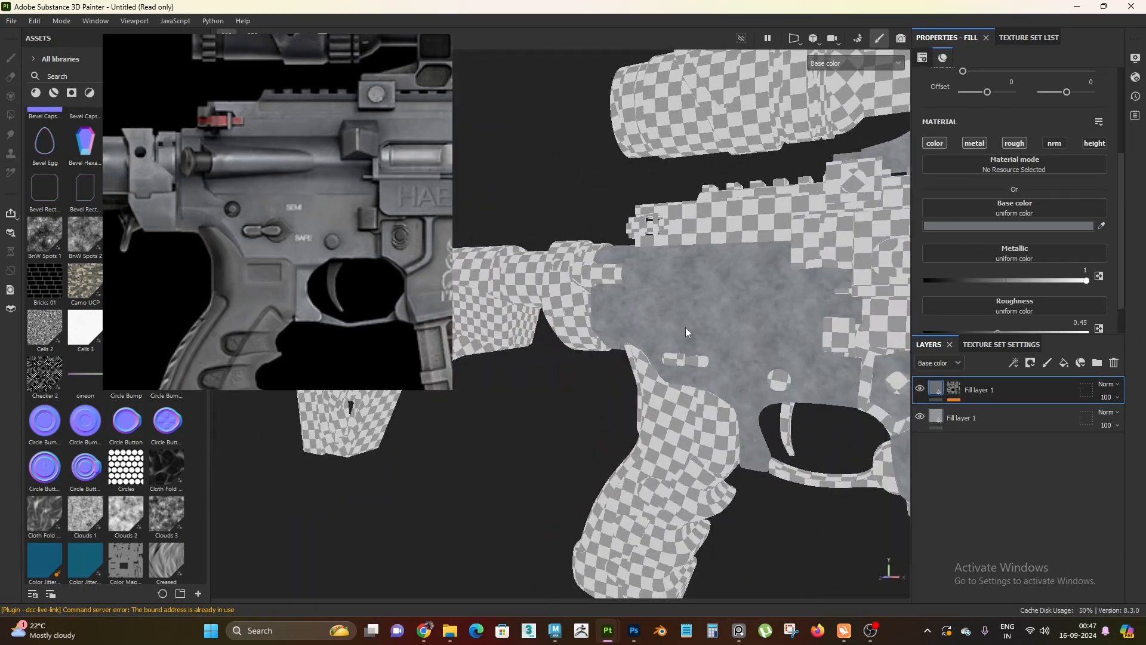
# Set the upper fill layer's base color brightness value (V) to 0.5 to soften the receiver's spots
pyautogui.keyDown('alt'); pyautogui.moveTo(685, 327); pyautogui.dragTo(707, 346, button='right'); pyautogui.keyUp('alt')
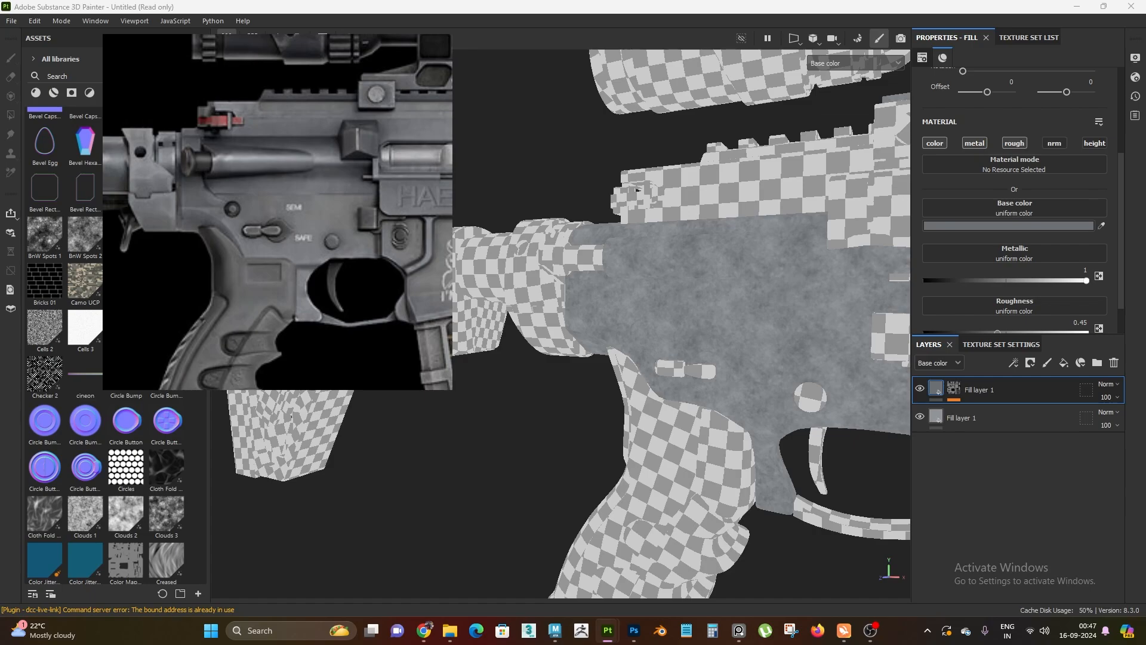
pyautogui.keyDown('alt'); pyautogui.moveTo(677, 407); pyautogui.dragTo(771, 409); pyautogui.keyUp('alt')
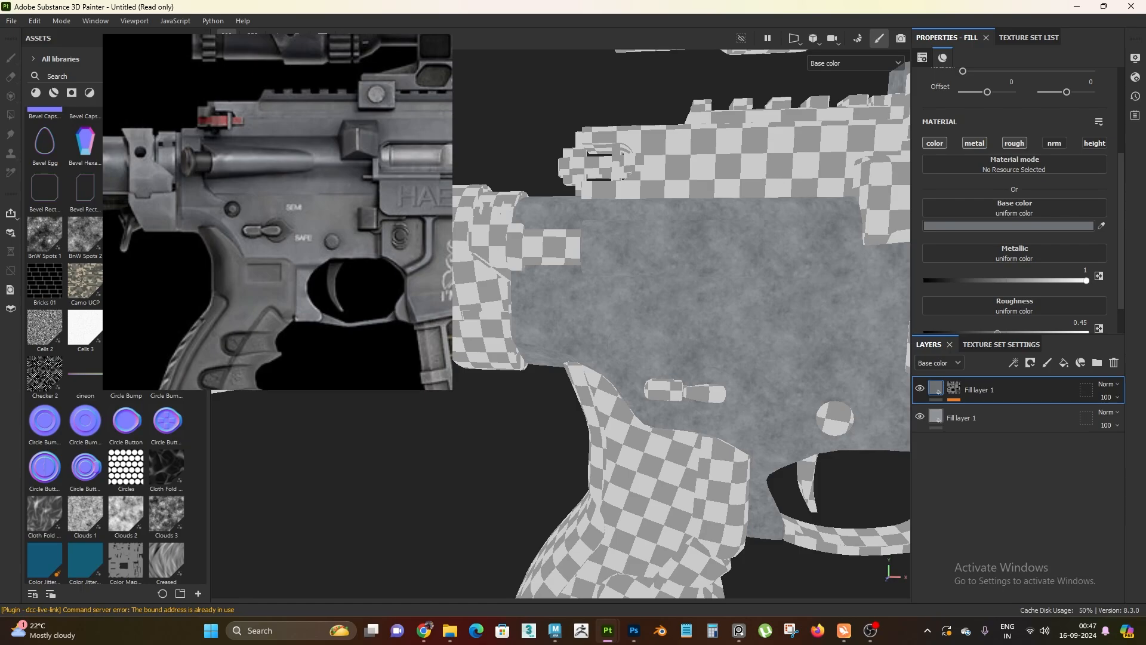
pyautogui.scroll(4, 744, 389)
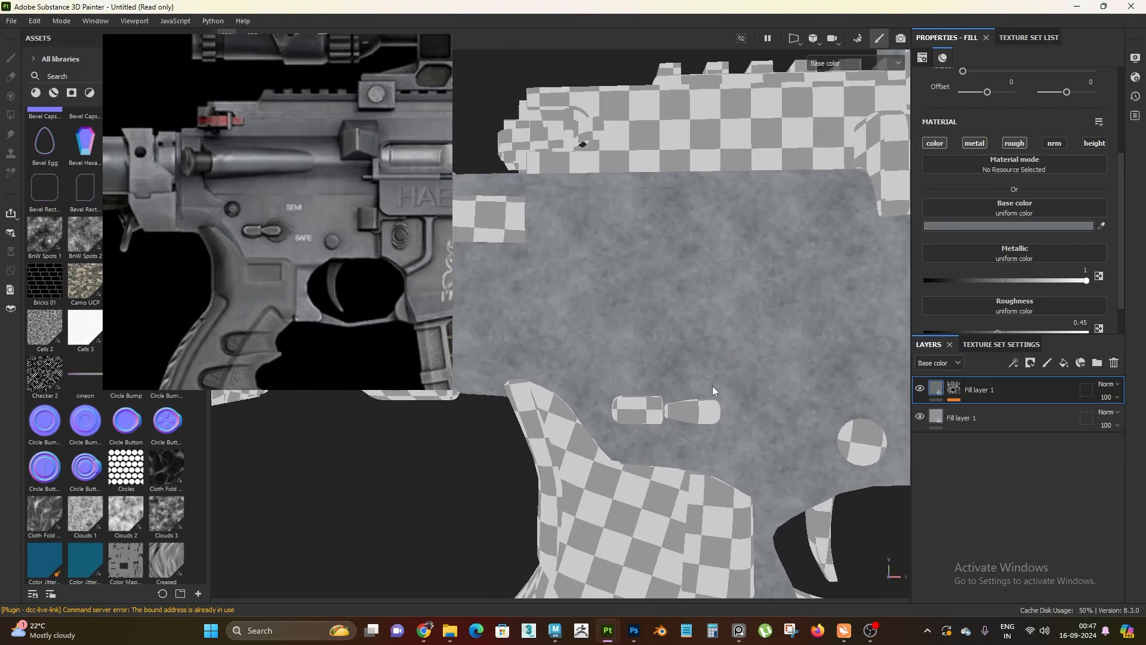
pyautogui.keyDown('alt'); pyautogui.moveTo(711, 385); pyautogui.dragTo(780, 332); pyautogui.keyUp('alt')
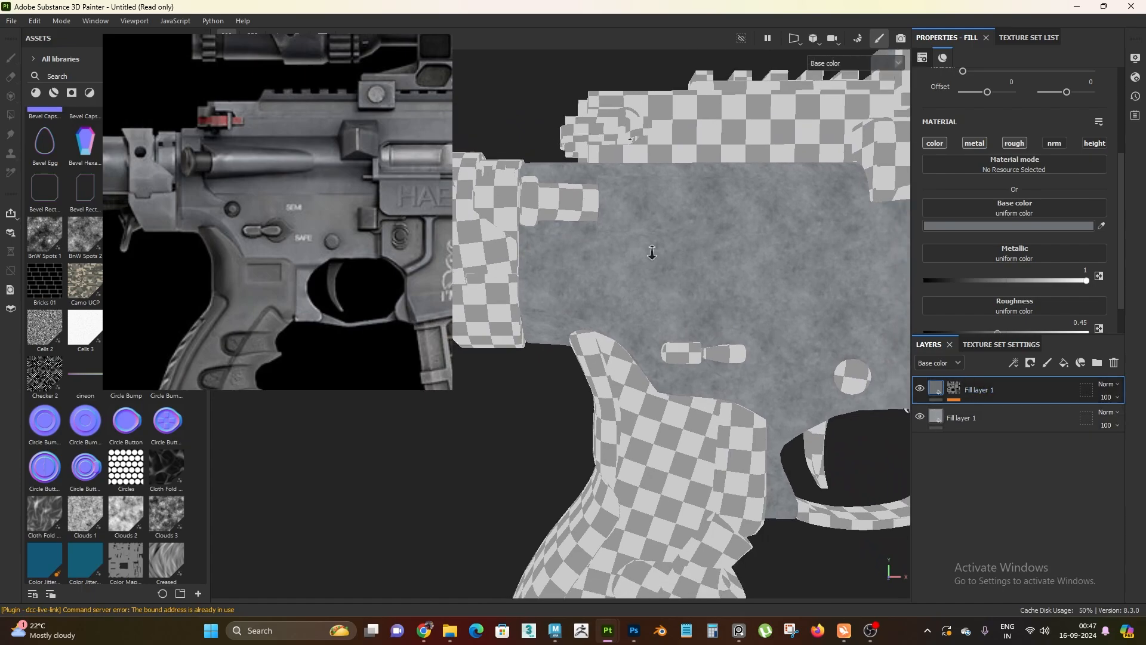
pyautogui.keyDown('alt'); pyautogui.moveTo(652, 253); pyautogui.dragTo(668, 251, button='right'); pyautogui.keyUp('alt')
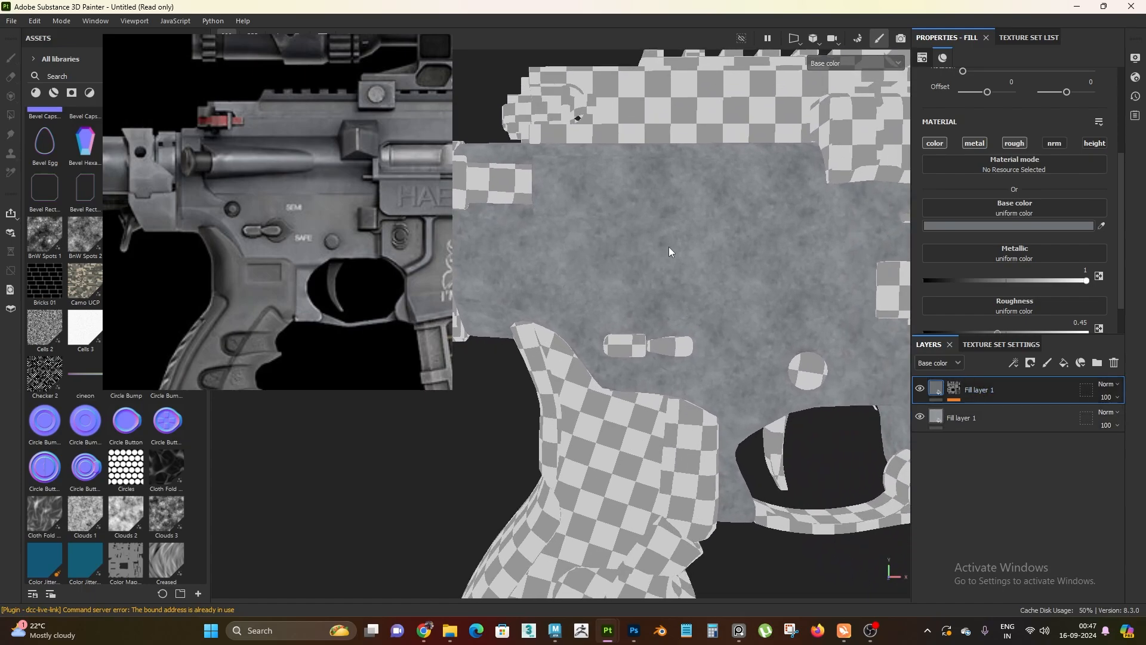
pyautogui.click(997, 227)
pyautogui.moveTo(867, 424); pyautogui.dragTo(893, 426)
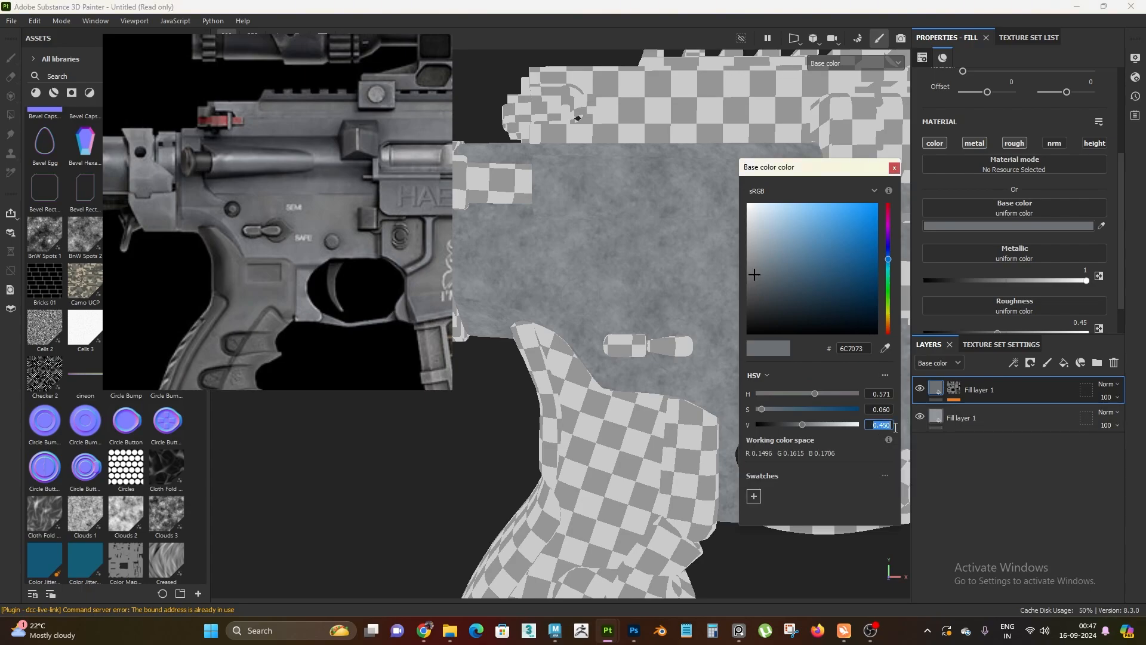
pyautogui.write('0.5')
pyautogui.press('Return')
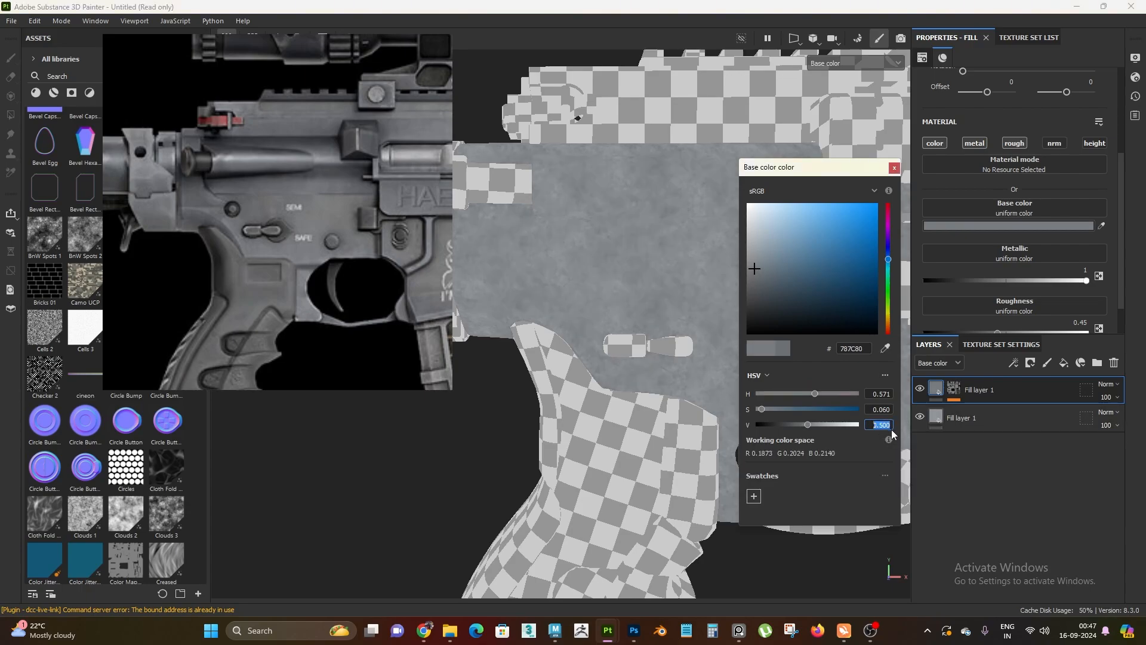
pyautogui.click(894, 168)
# Create a folder in the layer stack and move both receiver fill layers into it
pyautogui.scroll(3, 759, 381)
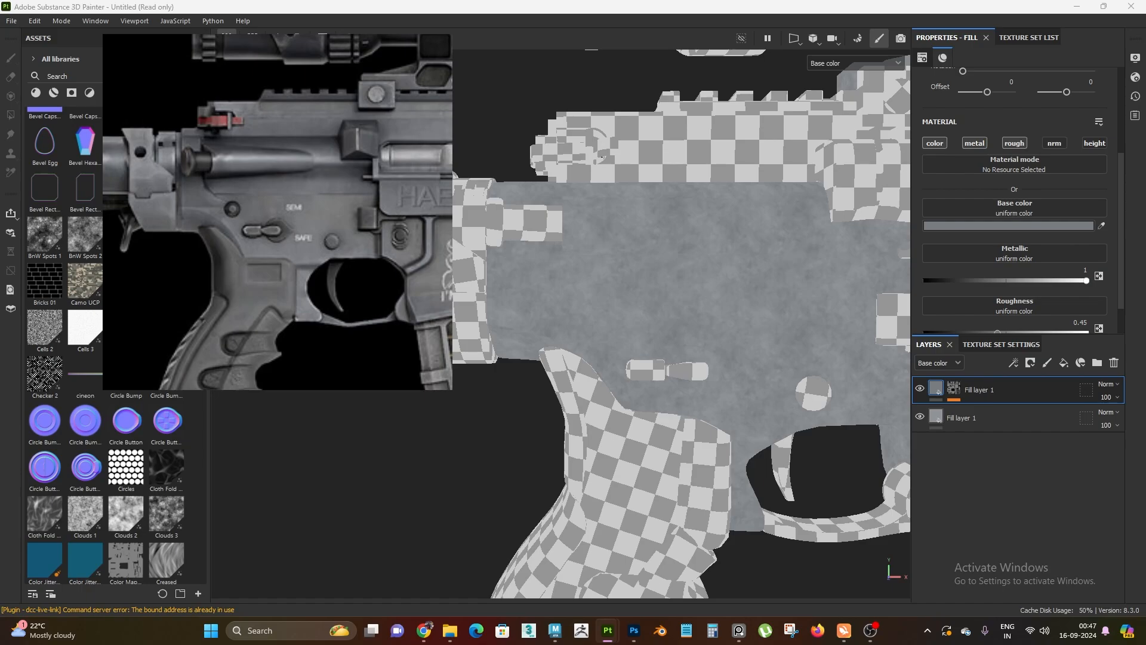
pyautogui.scroll(-2, 769, 312)
pyautogui.keyDown('alt'); pyautogui.moveTo(769, 312); pyautogui.dragTo(773, 324); pyautogui.keyUp('alt')
pyautogui.scroll(2, 773, 325)
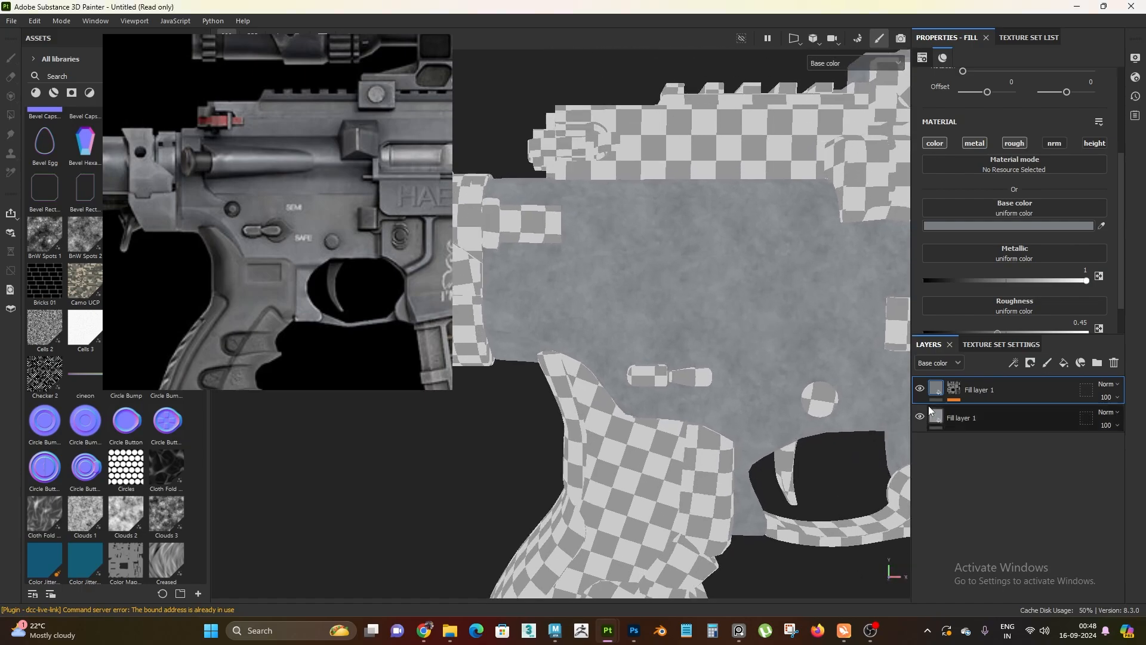
pyautogui.click(1097, 363)
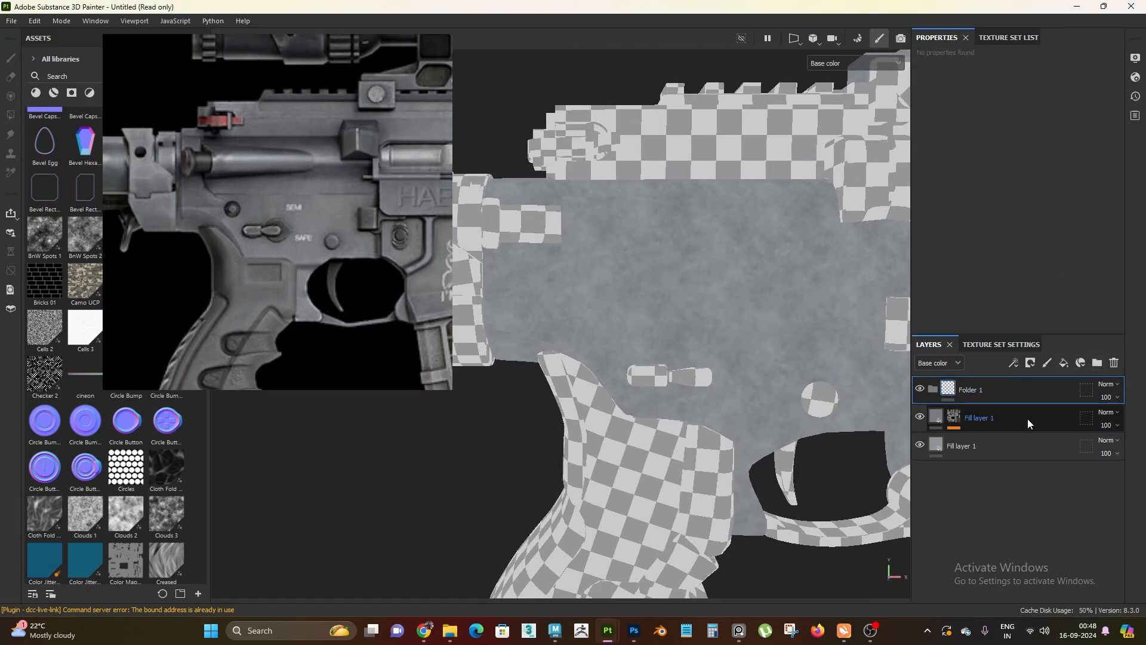
pyautogui.click(1026, 418)
pyautogui.moveTo(1006, 449); pyautogui.dragTo(964, 390)
# Rename the folder holding the two fill layers as "metal breakup"
pyautogui.doubleClick(966, 390)
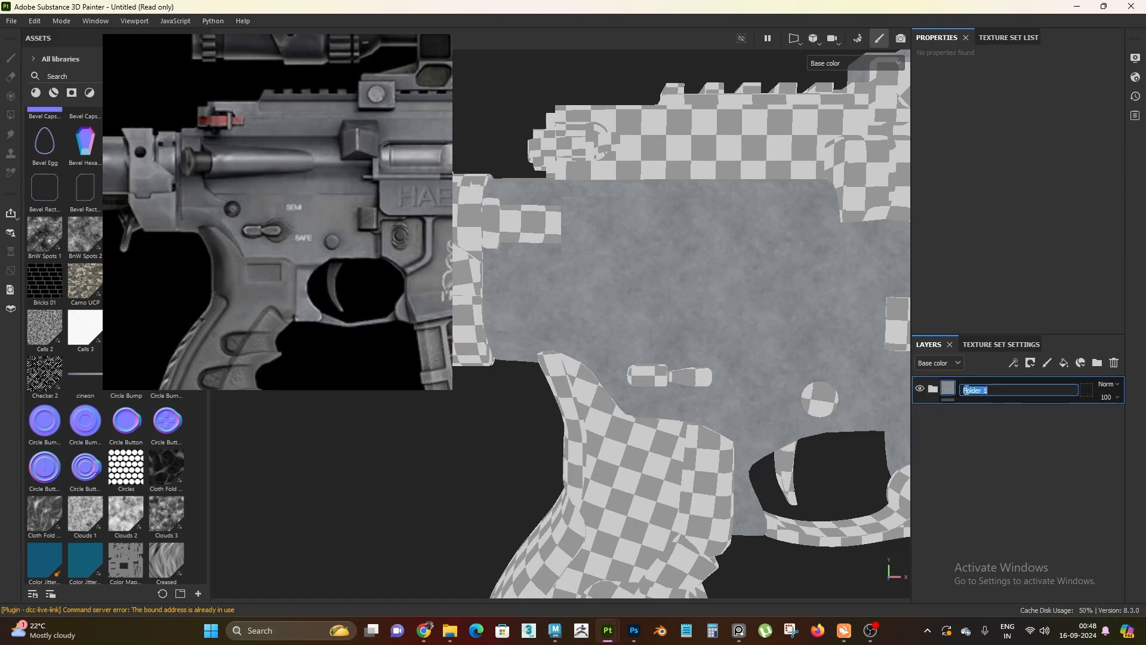
pyautogui.write('metakl breakup')
pyautogui.press('Return')
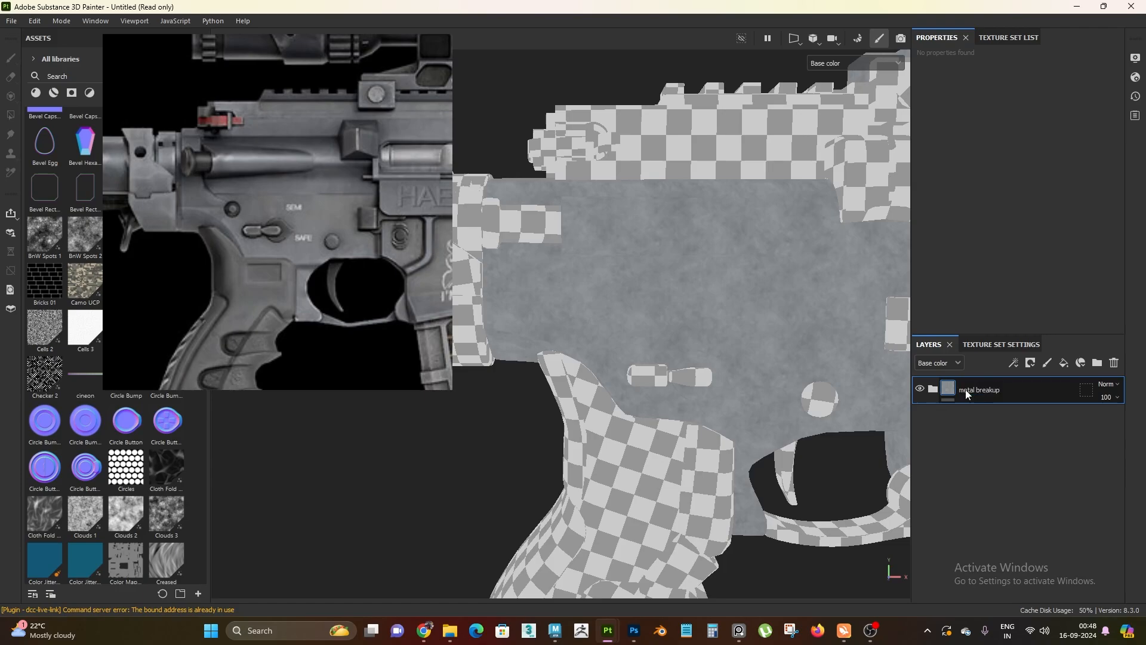
pyautogui.keyDown('alt'); pyautogui.moveTo(836, 326); pyautogui.dragTo(879, 426, button='right'); pyautogui.keyUp('alt')
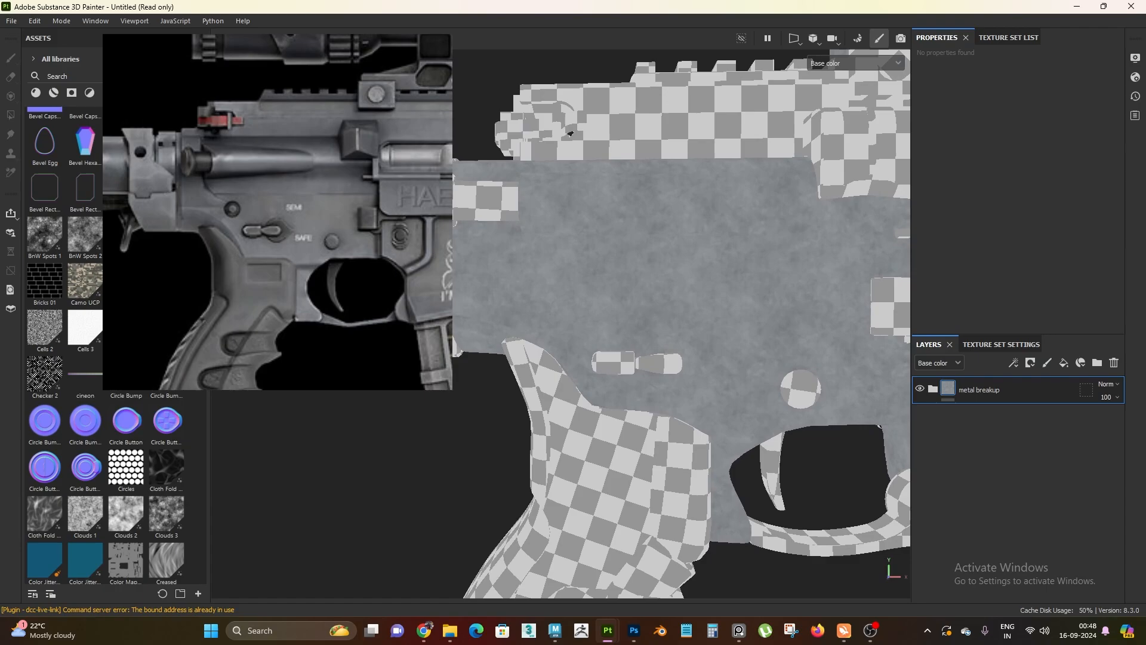
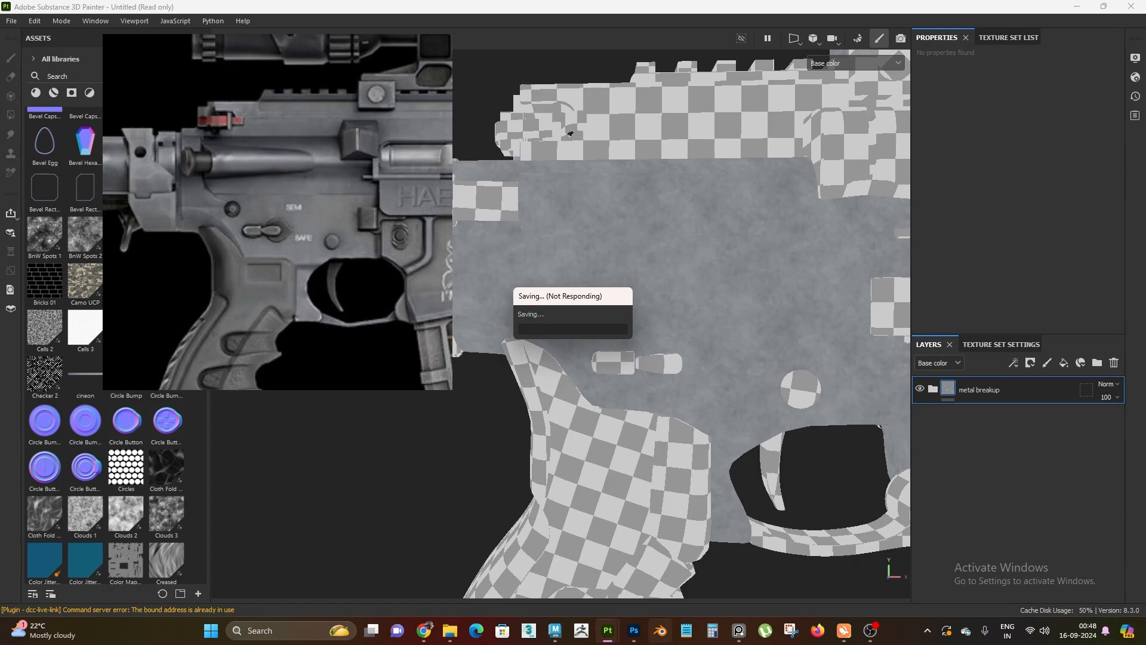
# Compare the receiver's base color breakup with the reference image, and examine its roughness channel on its own
pyautogui.moveTo(615, 639)
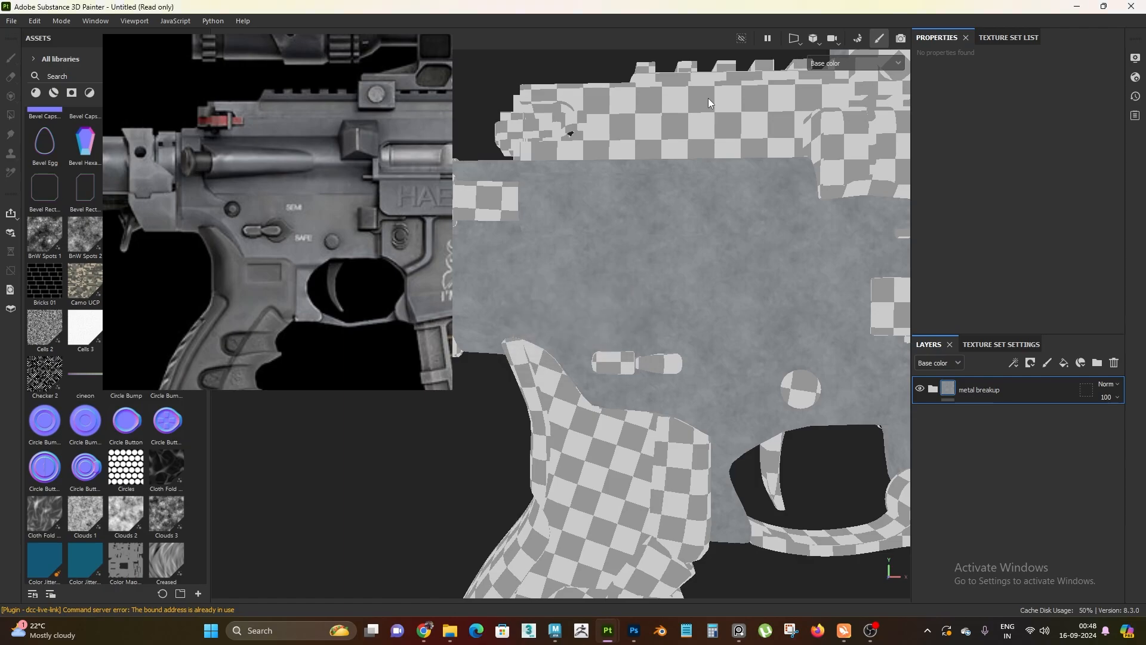
pyautogui.keyDown('alt'); pyautogui.moveTo(676, 229); pyautogui.dragTo(710, 262, button='right'); pyautogui.keyUp('alt')
pyautogui.keyDown('alt'); pyautogui.moveTo(710, 262); pyautogui.dragTo(702, 255); pyautogui.keyUp('alt')
pyautogui.keyDown('alt'); pyautogui.moveTo(702, 255); pyautogui.dragTo(729, 267, button='right'); pyautogui.keyUp('alt')
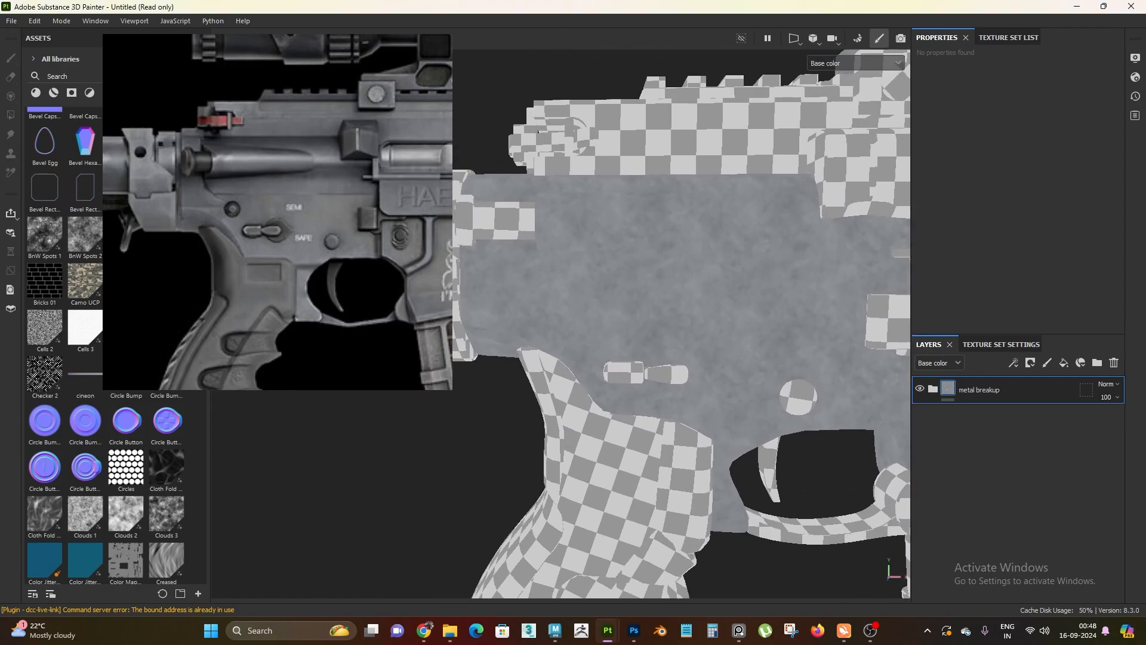
pyautogui.hotkey('alt', 'Tab')
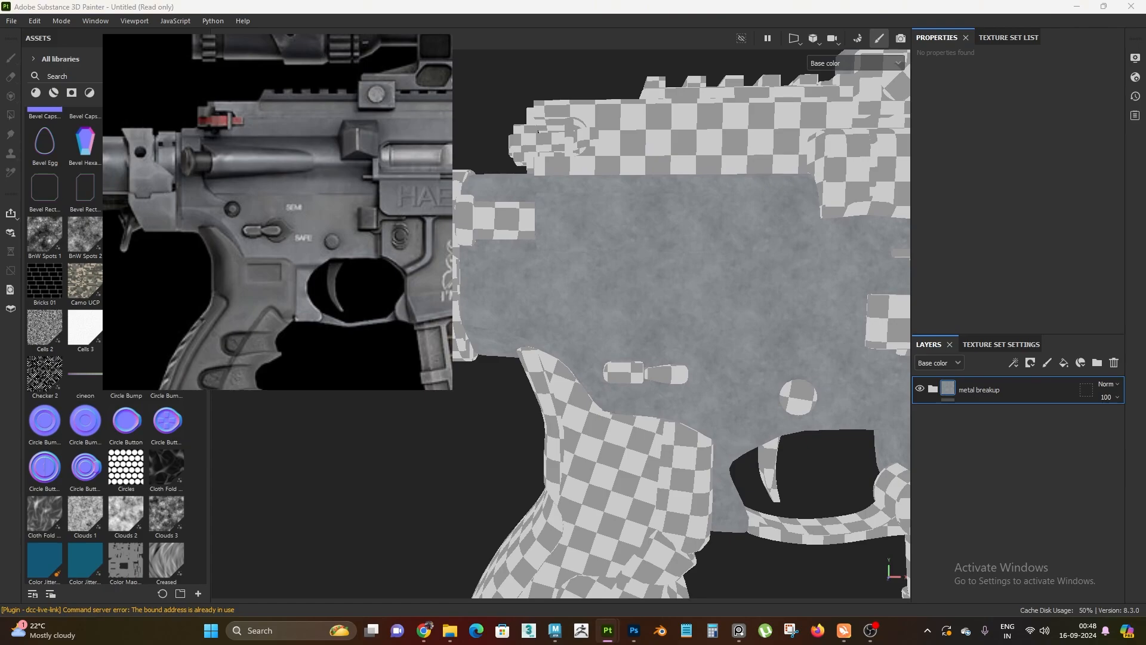
pyautogui.keyDown('alt'); pyautogui.moveTo(627, 388); pyautogui.dragTo(619, 339, button='right'); pyautogui.keyUp('alt')
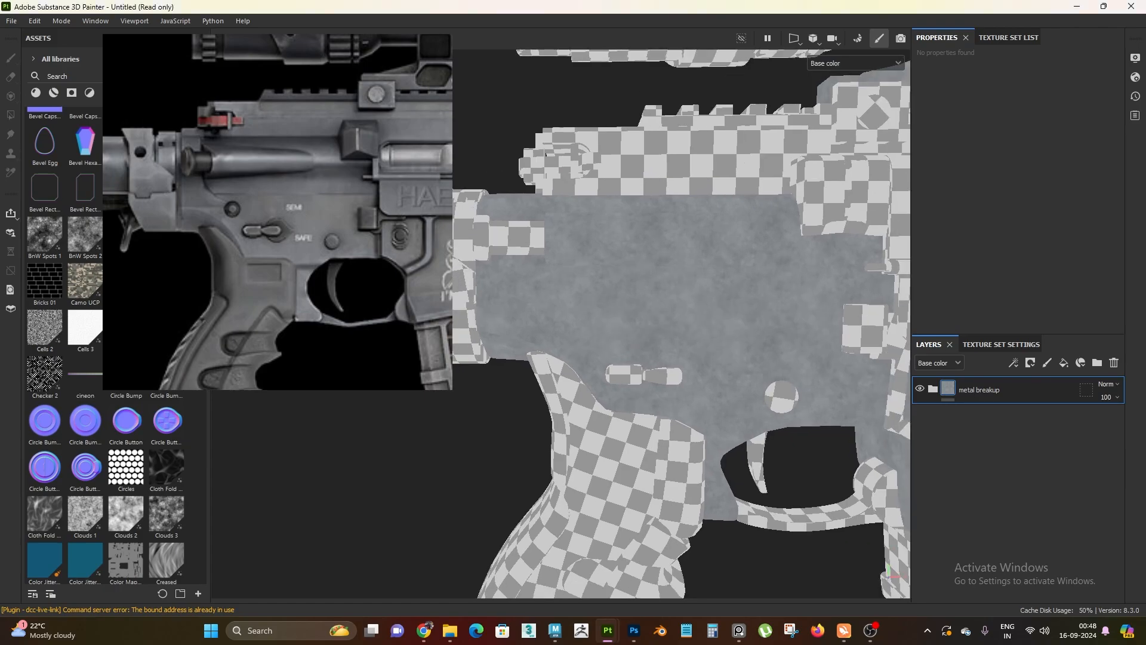
pyautogui.hotkey('alt', 'Tab')
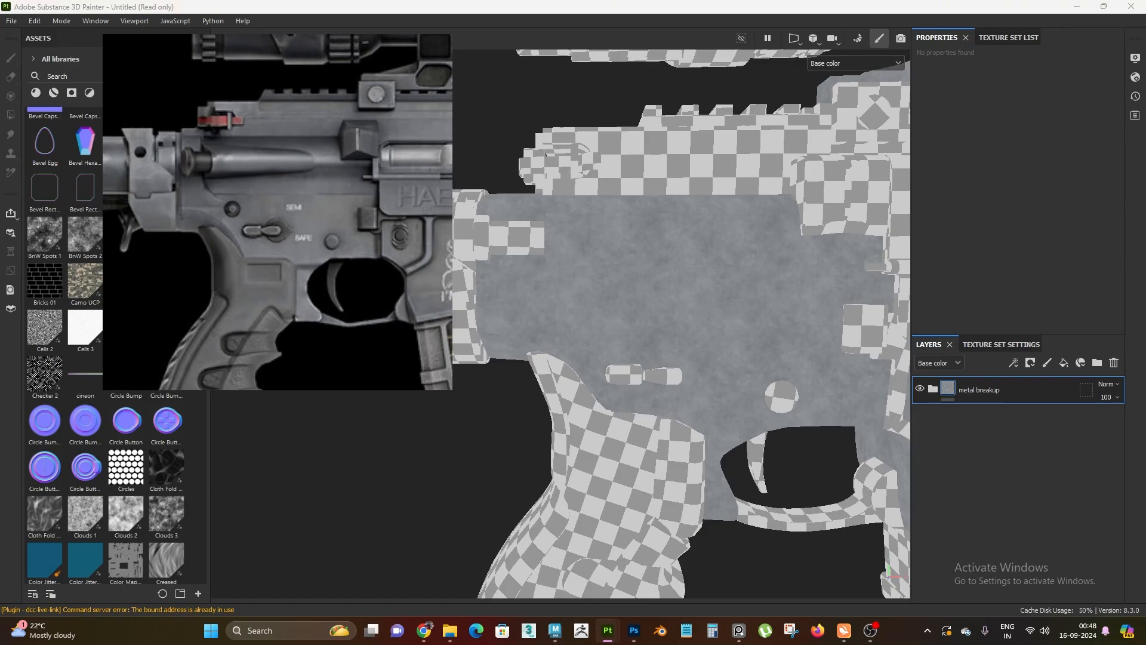
pyautogui.keyDown('alt'); pyautogui.moveTo(609, 317); pyautogui.dragTo(734, 406, button='right'); pyautogui.keyUp('alt')
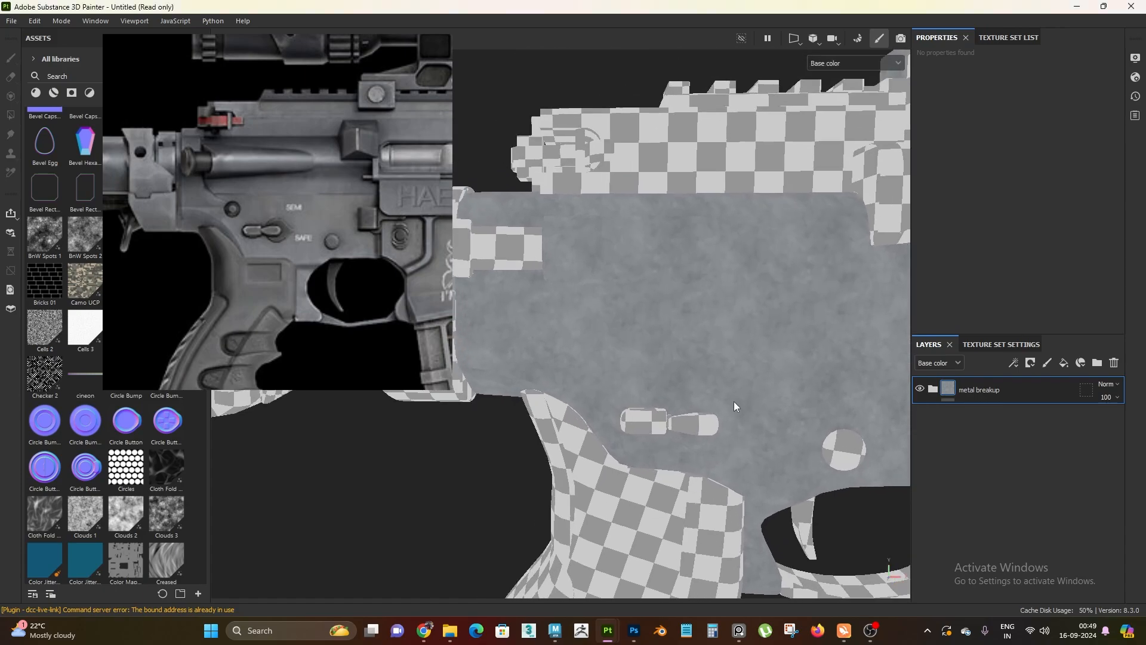
pyautogui.press('c')
pyautogui.press('c')
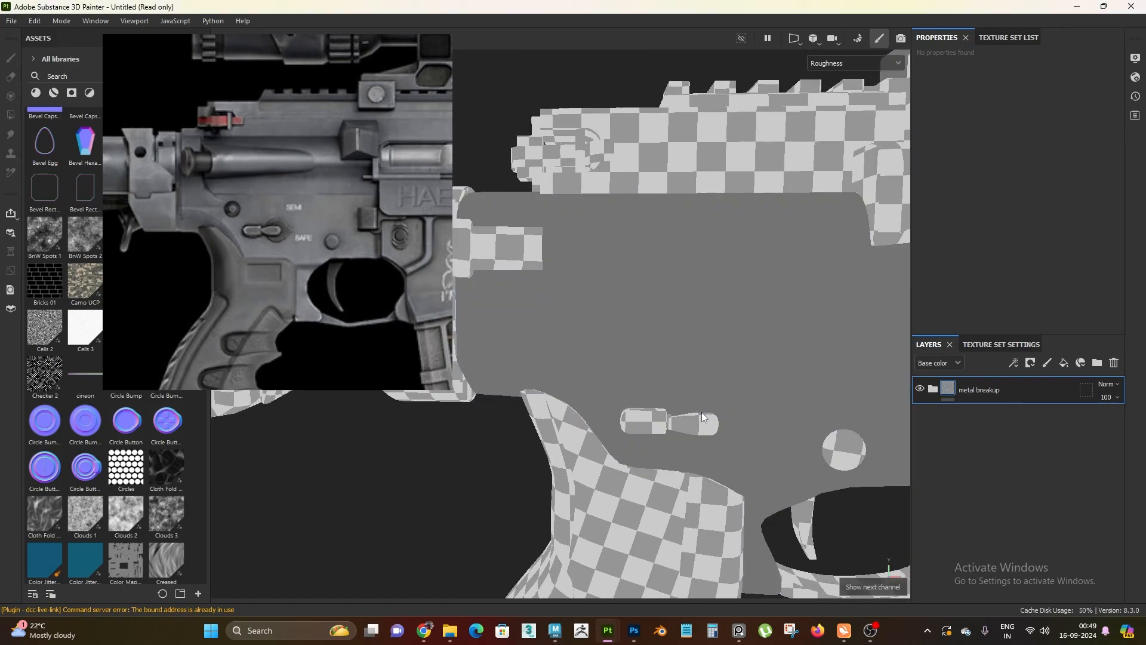
pyautogui.keyDown('alt'); pyautogui.moveTo(636, 389); pyautogui.dragTo(674, 391); pyautogui.keyUp('alt')
# Set the roughness of the upper fill layer in the metal breakup folder to 0.56, viewing the full material
pyautogui.click(933, 391)
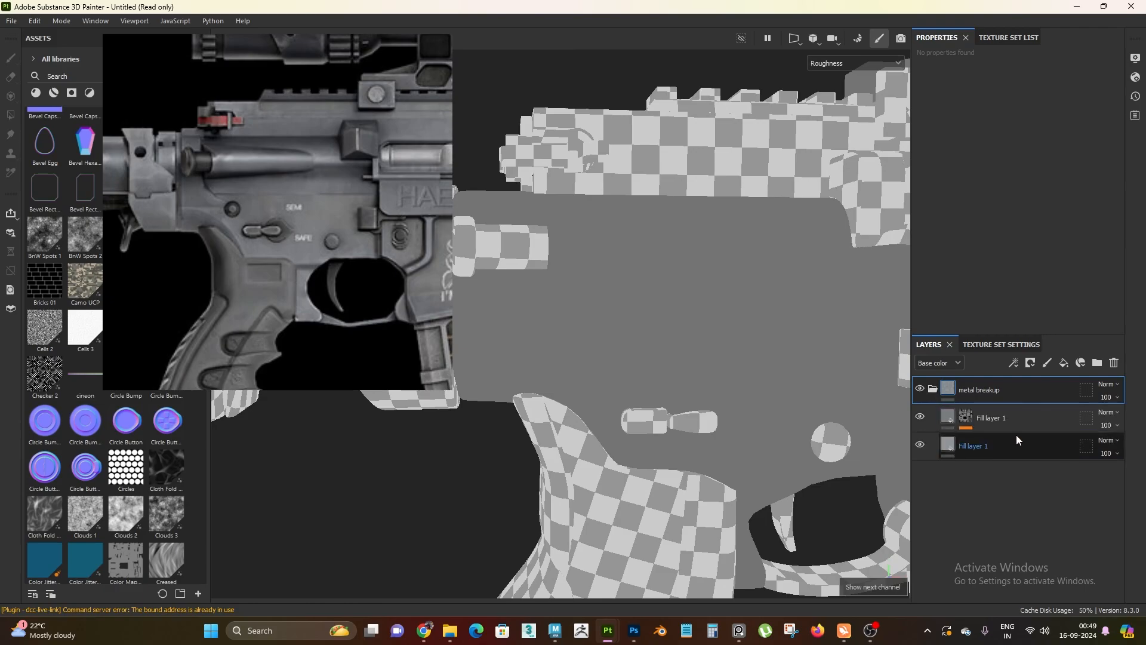
pyautogui.click(1014, 421)
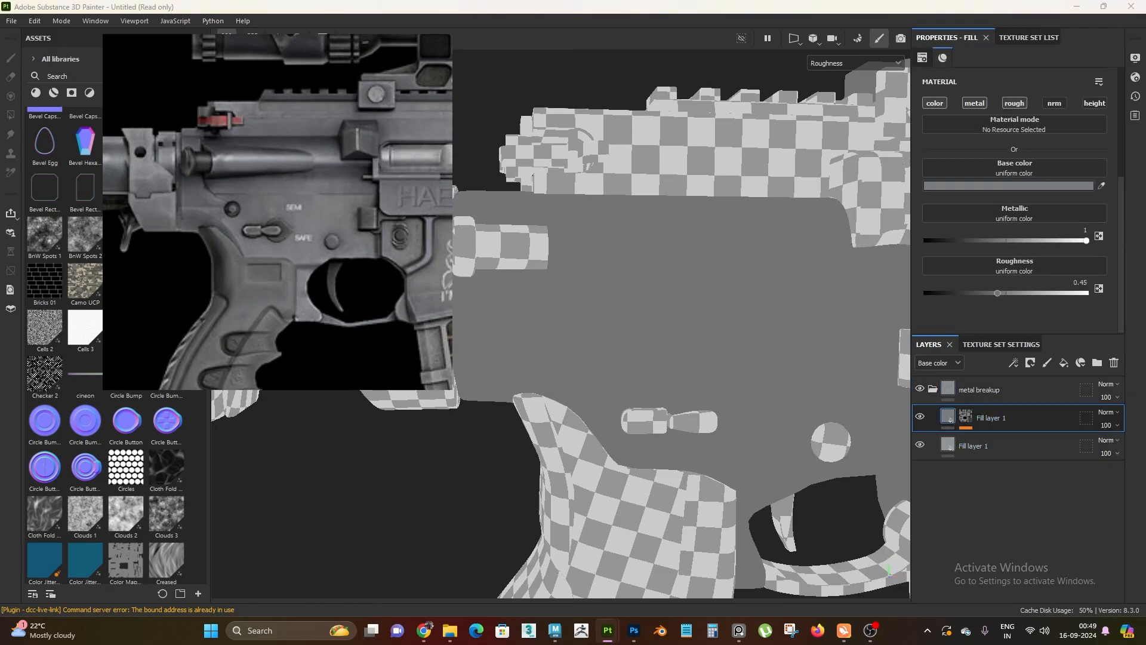
pyautogui.keyDown('alt'); pyautogui.moveTo(740, 358); pyautogui.dragTo(802, 356); pyautogui.keyUp('alt')
pyautogui.press('m')
pyautogui.keyDown('alt'); pyautogui.moveTo(803, 356); pyautogui.dragTo(676, 293, button='right'); pyautogui.keyUp('alt')
pyautogui.keyDown('shift'); pyautogui.moveTo(707, 380); pyautogui.dragTo(679, 346, button='right'); pyautogui.keyUp('shift')
pyautogui.keyDown('alt'); pyautogui.moveTo(679, 347); pyautogui.dragTo(904, 406); pyautogui.keyUp('alt')
pyautogui.click(1080, 282)
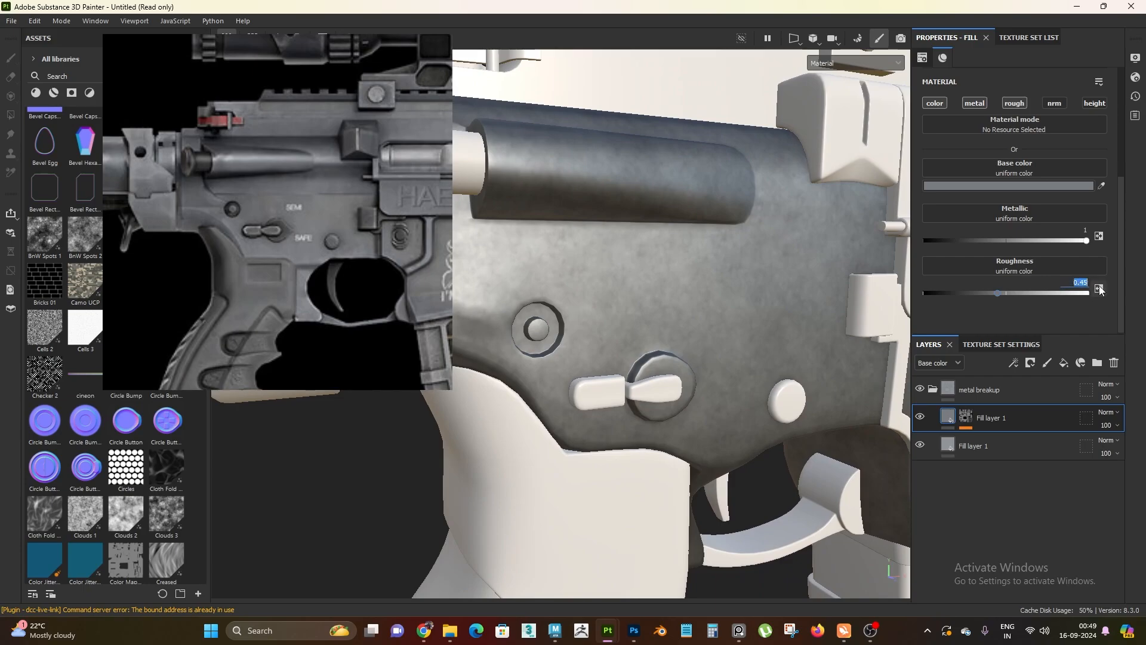
pyautogui.write('.56')
pyautogui.press('Return')
# Set the upper fill layer's roughness to 0.6 for a stronger contrast in the receiver's reflections
pyautogui.keyDown('alt'); pyautogui.moveTo(800, 306); pyautogui.dragTo(663, 295); pyautogui.keyUp('alt')
pyautogui.click(1070, 284)
pyautogui.write('.')
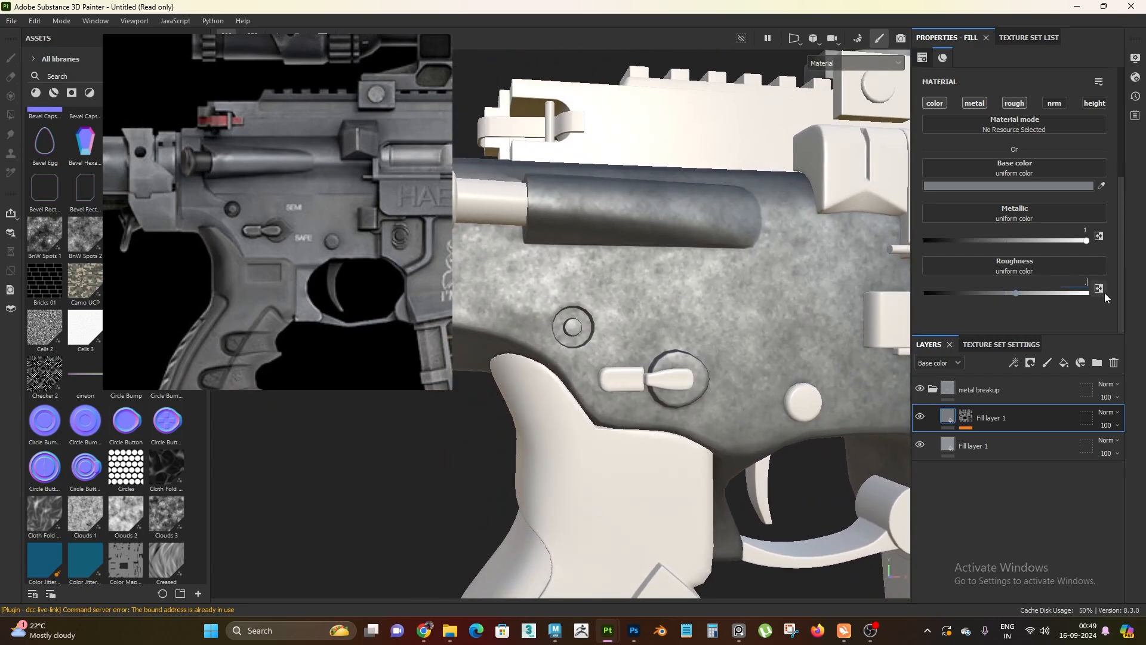
pyautogui.write('6')
pyautogui.press('Return')
# Examine the receiver's mottled metal finish from several angles against the reference image, and collapse the metal breakup folder
pyautogui.keyDown('alt'); pyautogui.moveTo(690, 321); pyautogui.dragTo(663, 305); pyautogui.keyUp('alt')
pyautogui.keyDown('alt'); pyautogui.moveTo(663, 305); pyautogui.dragTo(621, 257, button='right'); pyautogui.keyUp('alt')
pyautogui.keyDown('alt'); pyautogui.moveTo(632, 299); pyautogui.dragTo(669, 317); pyautogui.keyUp('alt')
pyautogui.keyDown('alt'); pyautogui.moveTo(715, 334); pyautogui.dragTo(770, 448, button='right'); pyautogui.keyUp('alt')
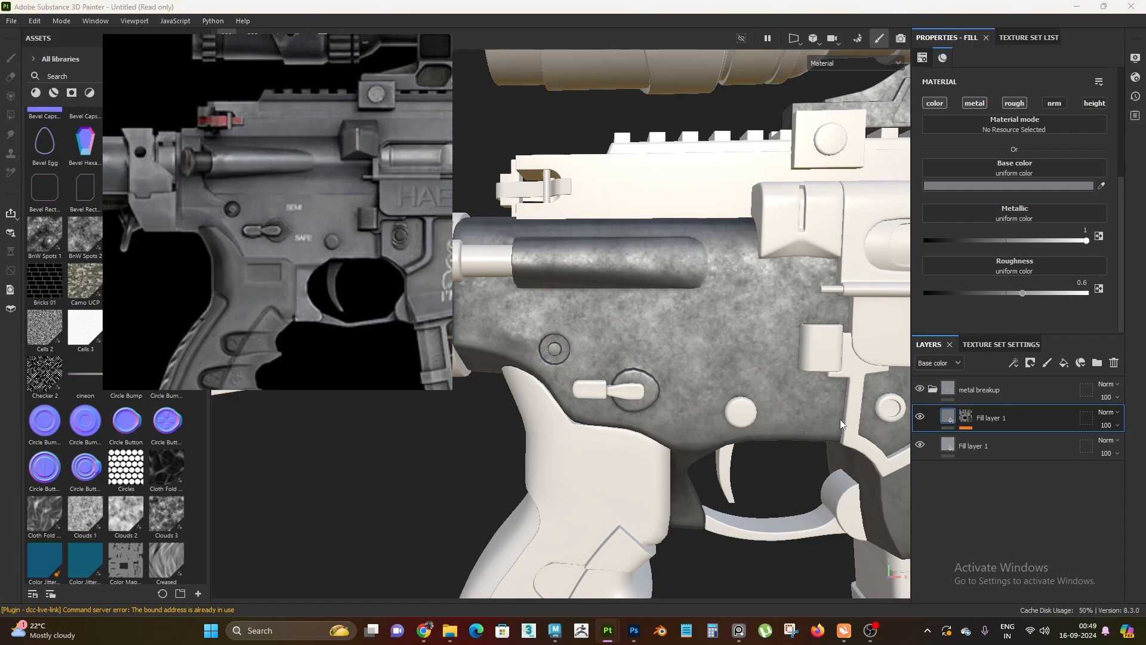
pyautogui.moveTo(841, 424)
pyautogui.keyDown('alt'); pyautogui.mouseDown()
pyautogui.moveTo(721, 388)
pyautogui.moveTo(791, 358)
pyautogui.moveTo(770, 361)
pyautogui.mouseUp(); pyautogui.keyUp('alt')
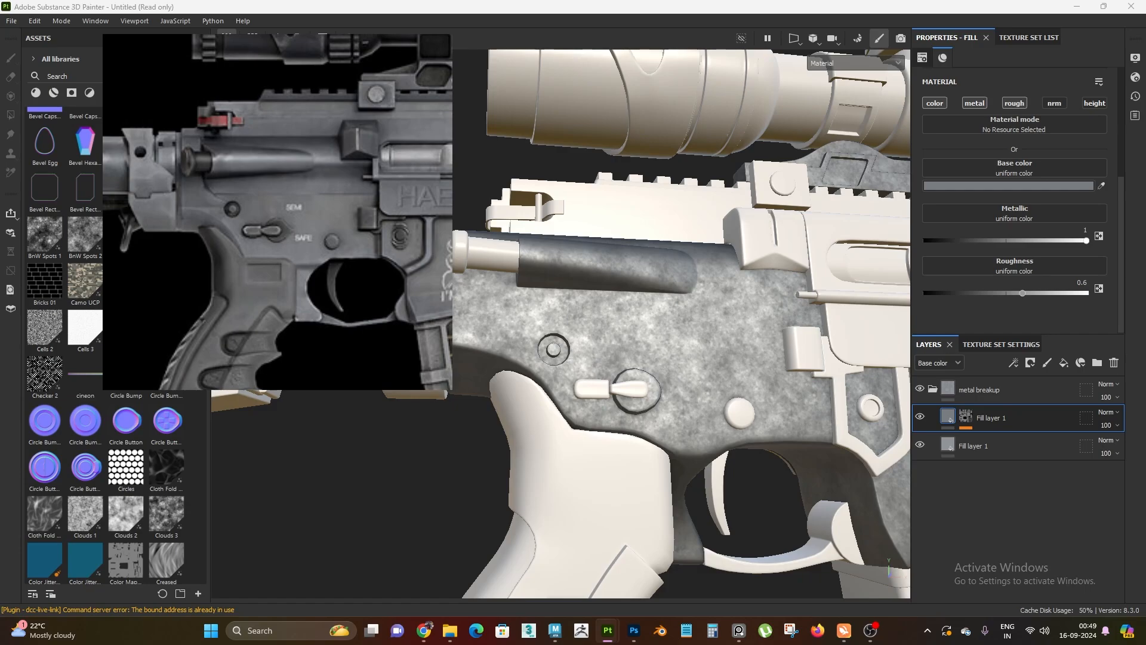
pyautogui.keyDown('alt'); pyautogui.moveTo(633, 386); pyautogui.dragTo(621, 290, button='right'); pyautogui.keyUp('alt')
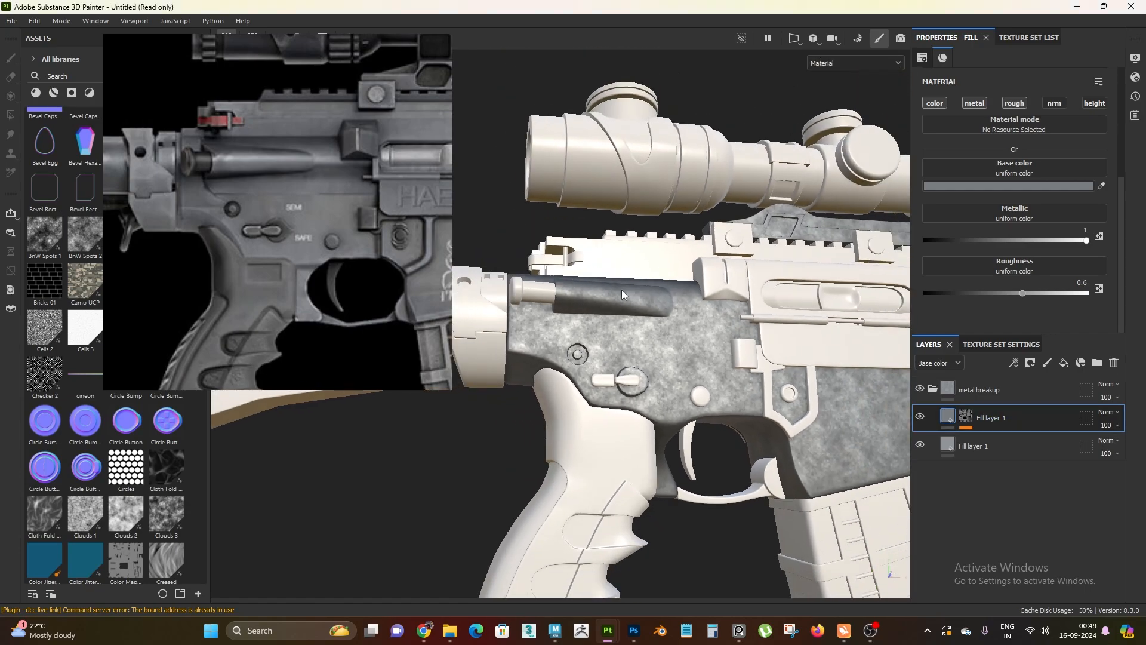
pyautogui.keyDown('alt'); pyautogui.moveTo(622, 290); pyautogui.dragTo(626, 406); pyautogui.keyUp('alt')
pyautogui.keyDown('alt'); pyautogui.moveTo(627, 406); pyautogui.dragTo(742, 557, button='right'); pyautogui.keyUp('alt')
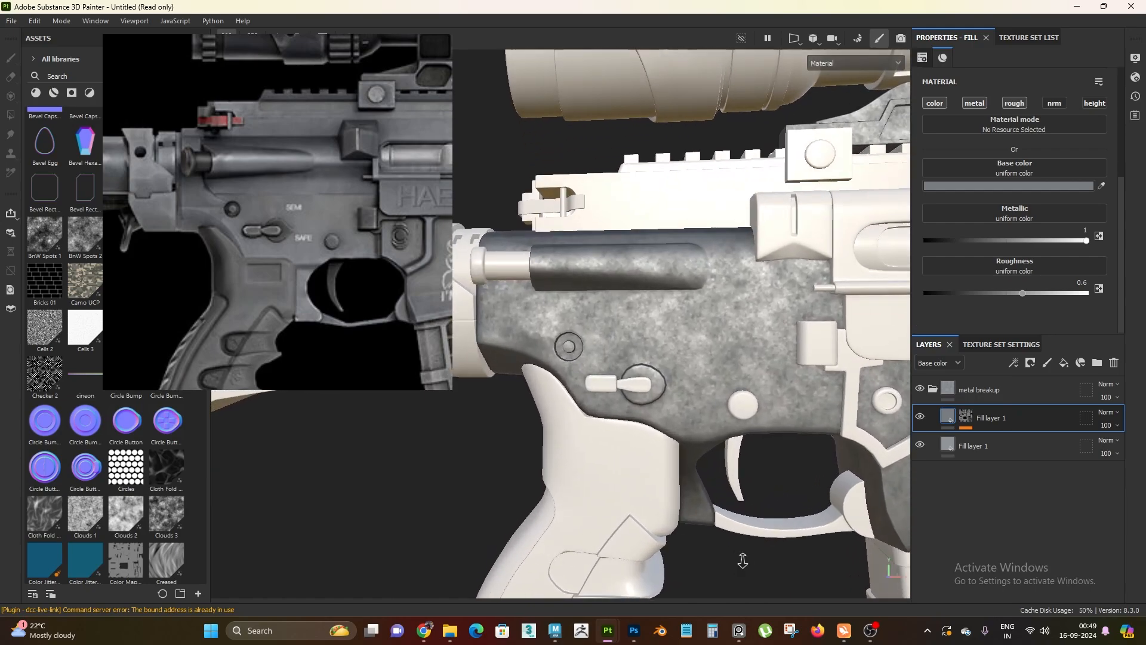
pyautogui.keyDown('alt'); pyautogui.moveTo(742, 558); pyautogui.dragTo(706, 431); pyautogui.keyUp('alt')
pyautogui.keyDown('alt'); pyautogui.moveTo(706, 431); pyautogui.dragTo(660, 352, button='right'); pyautogui.keyUp('alt')
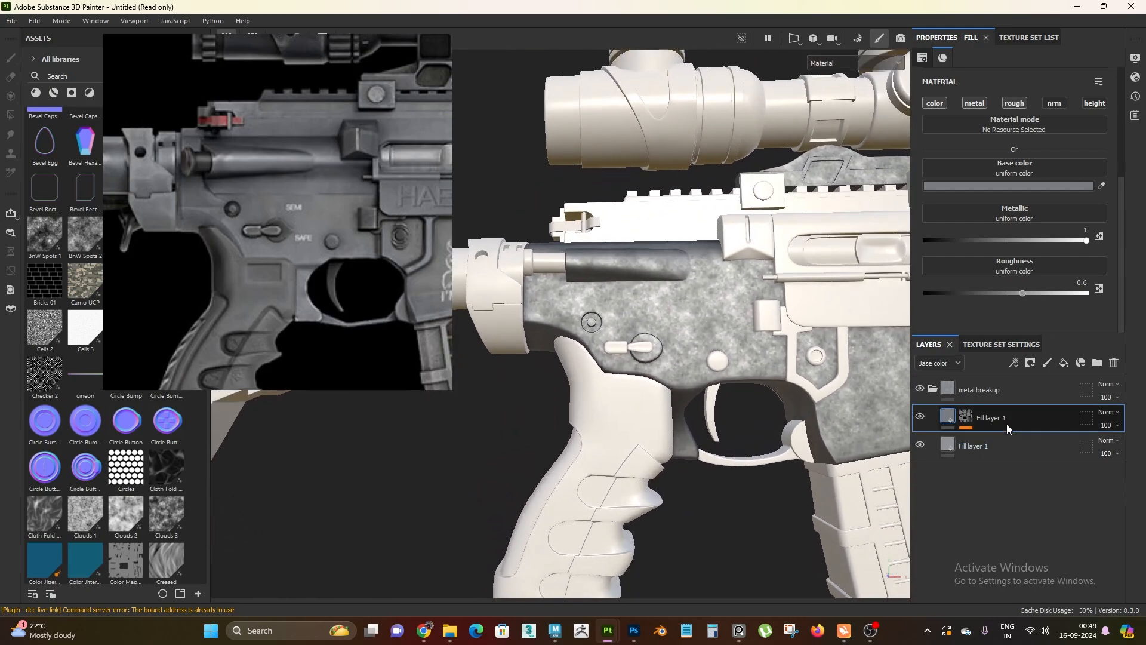
pyautogui.click(932, 389)
pyautogui.hotkey('alt', 'Tab')
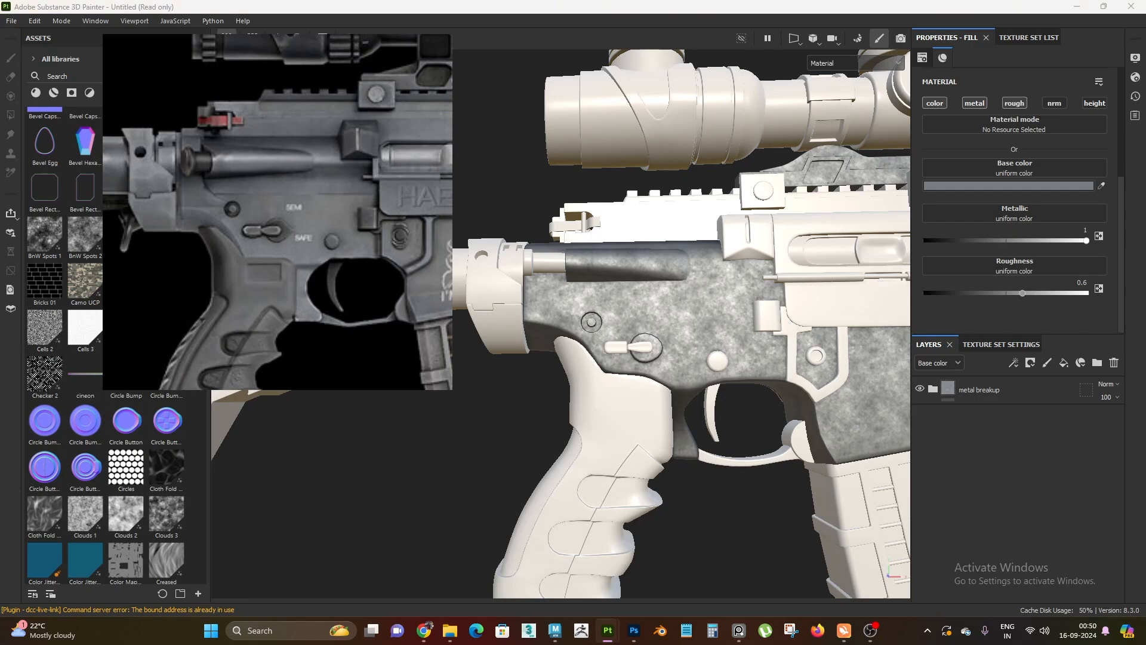
# Examine the receiver's roughness channel on its own, and shift the reference image slightly
pyautogui.keyDown('alt'); pyautogui.moveTo(700, 413); pyautogui.dragTo(672, 475); pyautogui.keyUp('alt')
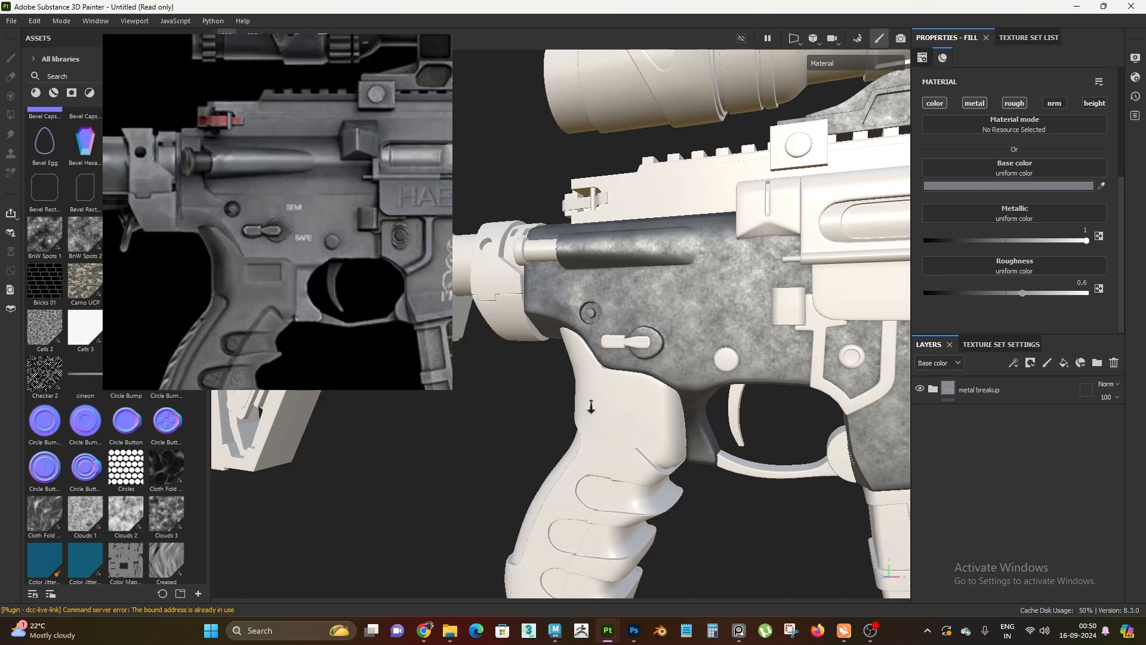
pyautogui.keyDown('alt'); pyautogui.moveTo(591, 406); pyautogui.dragTo(685, 435); pyautogui.keyUp('alt')
pyautogui.press('c')
pyautogui.press('c')
pyautogui.press('c')
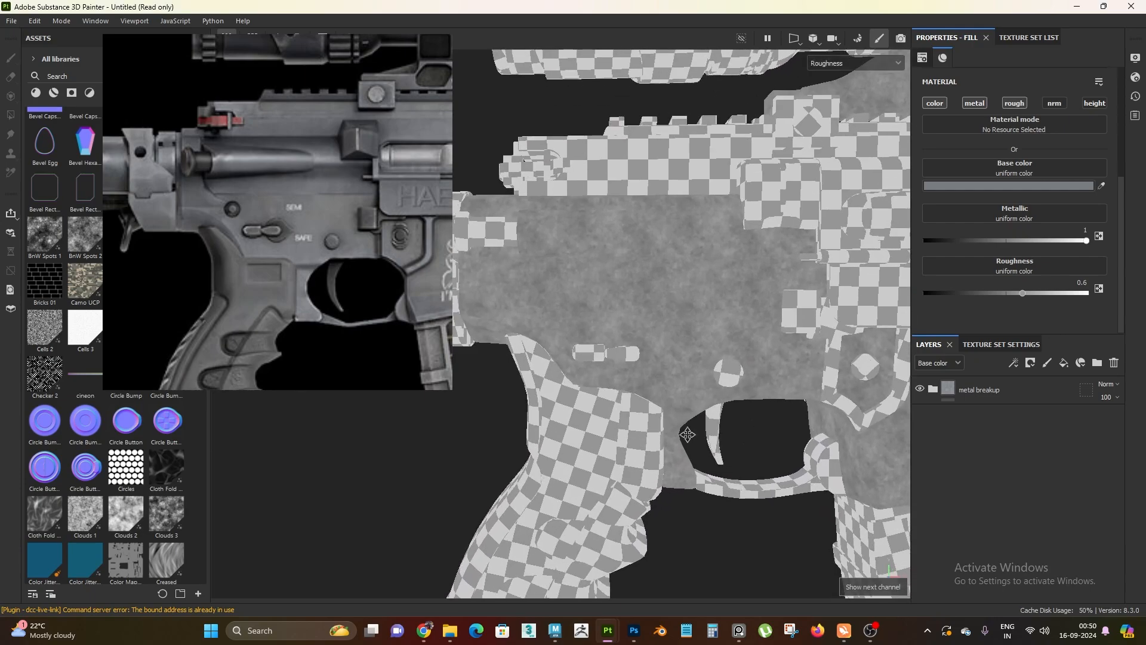
pyautogui.keyDown('alt'); pyautogui.moveTo(685, 435); pyautogui.dragTo(770, 430, button='right'); pyautogui.keyUp('alt')
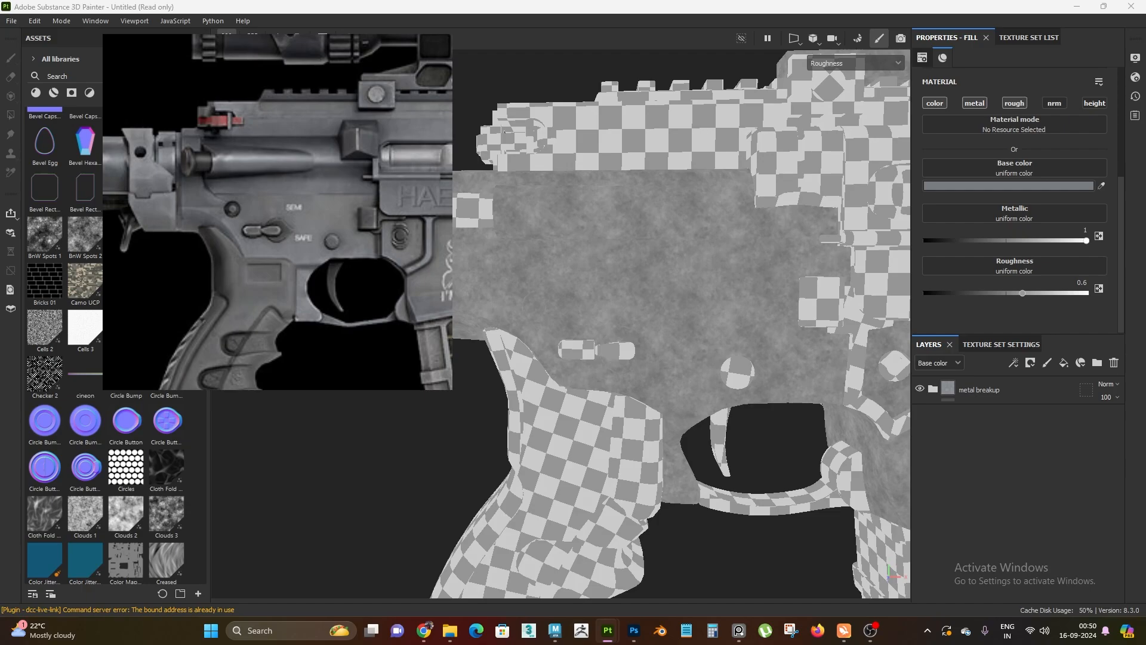
pyautogui.keyDown('alt'); pyautogui.moveTo(770, 326); pyautogui.dragTo(690, 282, button='right'); pyautogui.keyUp('alt')
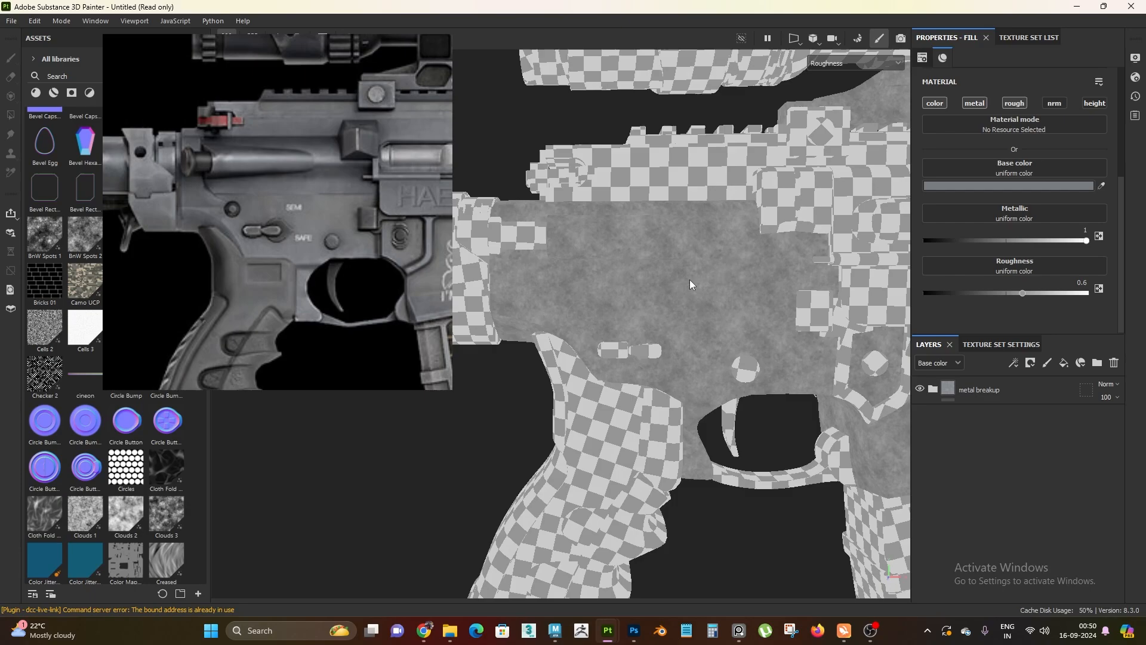
pyautogui.keyDown('alt'); pyautogui.moveTo(689, 282); pyautogui.dragTo(776, 296, button='middle'); pyautogui.keyUp('alt')
pyautogui.moveTo(224, 255); pyautogui.dragTo(239, 263, button='right')
pyautogui.keyDown('alt'); pyautogui.moveTo(554, 290); pyautogui.dragTo(649, 325, button='right'); pyautogui.keyUp('alt')
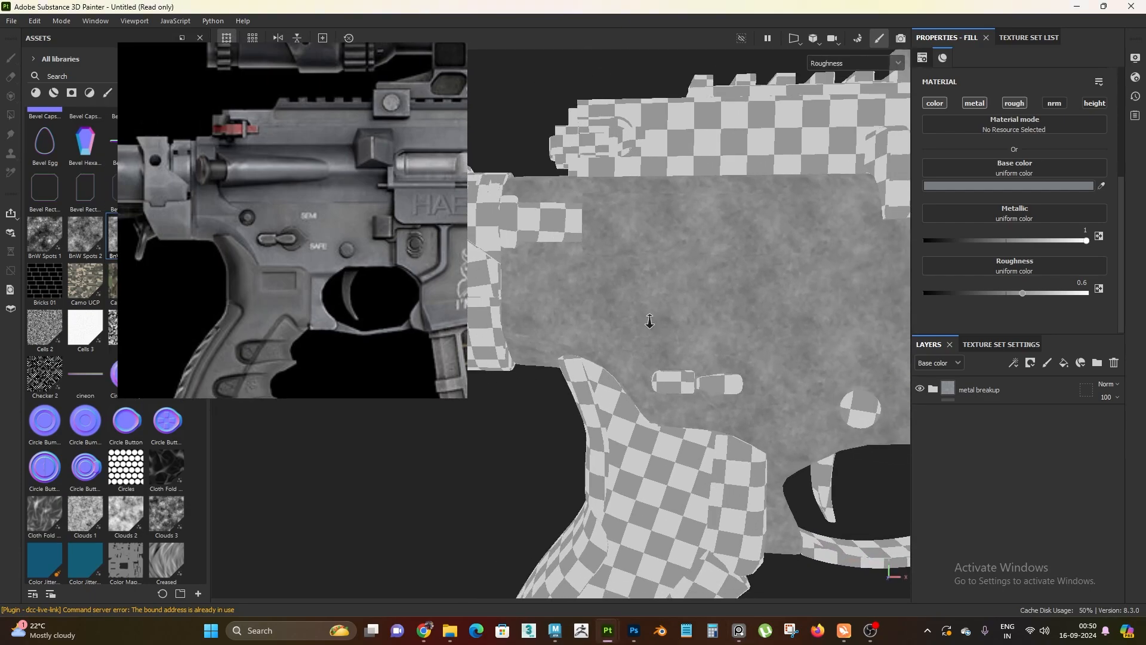
pyautogui.keyDown('alt'); pyautogui.moveTo(650, 325); pyautogui.dragTo(631, 336, button='middle'); pyautogui.keyUp('alt')
# Select the lower fill layer in the metal breakup folder and examine the receiver's finish in the full material view
pyautogui.click(932, 389)
pyautogui.click(976, 450)
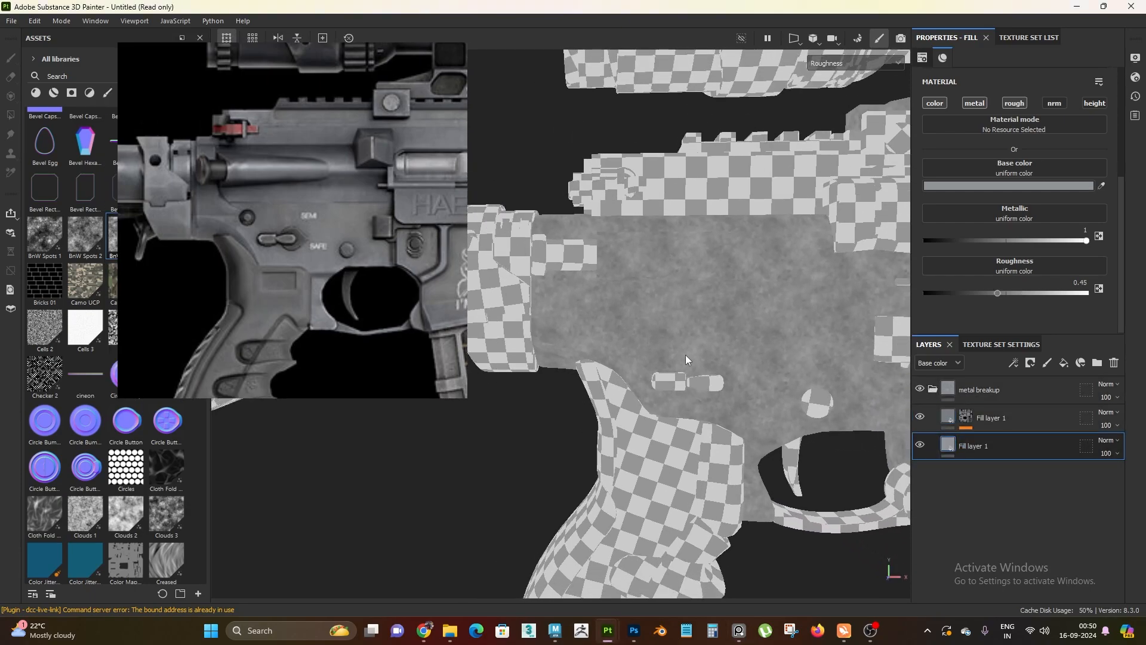
pyautogui.press('m')
pyautogui.keyDown('alt'); pyautogui.moveTo(567, 230); pyautogui.dragTo(544, 200, button='right'); pyautogui.keyUp('alt')
pyautogui.keyDown('alt'); pyautogui.moveTo(544, 199); pyautogui.dragTo(477, 162, button='middle'); pyautogui.keyUp('alt')
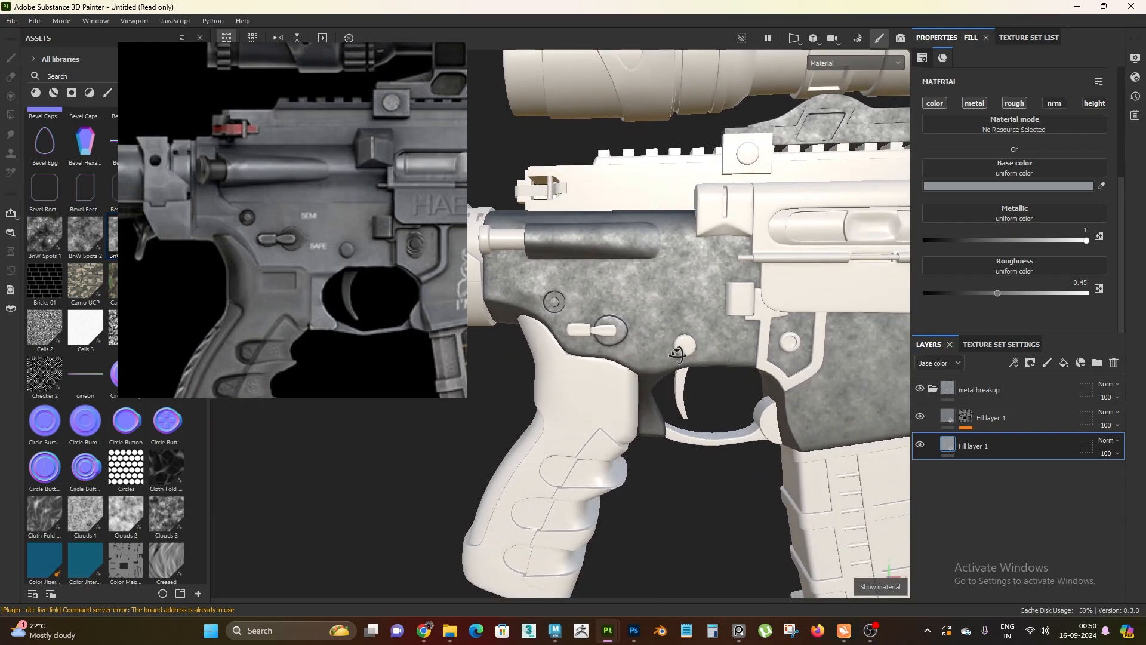
pyautogui.keyDown('alt'); pyautogui.moveTo(685, 347); pyautogui.dragTo(734, 344); pyautogui.keyUp('alt')
pyautogui.keyDown('alt'); pyautogui.moveTo(734, 344); pyautogui.dragTo(657, 314, button='right'); pyautogui.keyUp('alt')
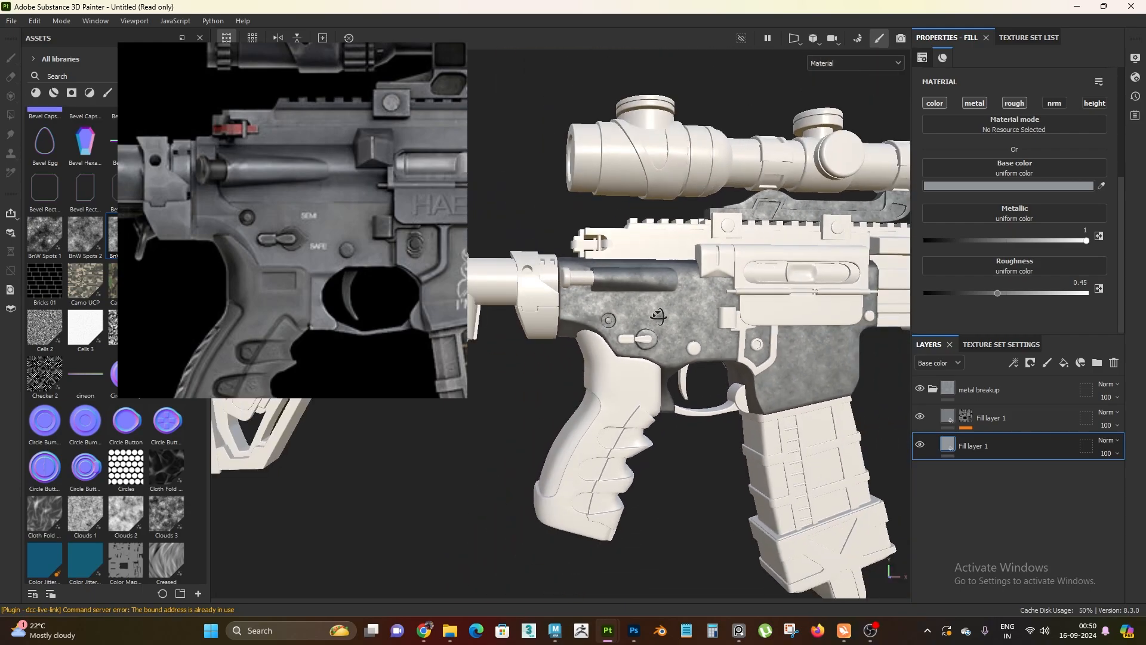
pyautogui.keyDown('alt'); pyautogui.moveTo(657, 315); pyautogui.dragTo(670, 387); pyautogui.keyUp('alt')
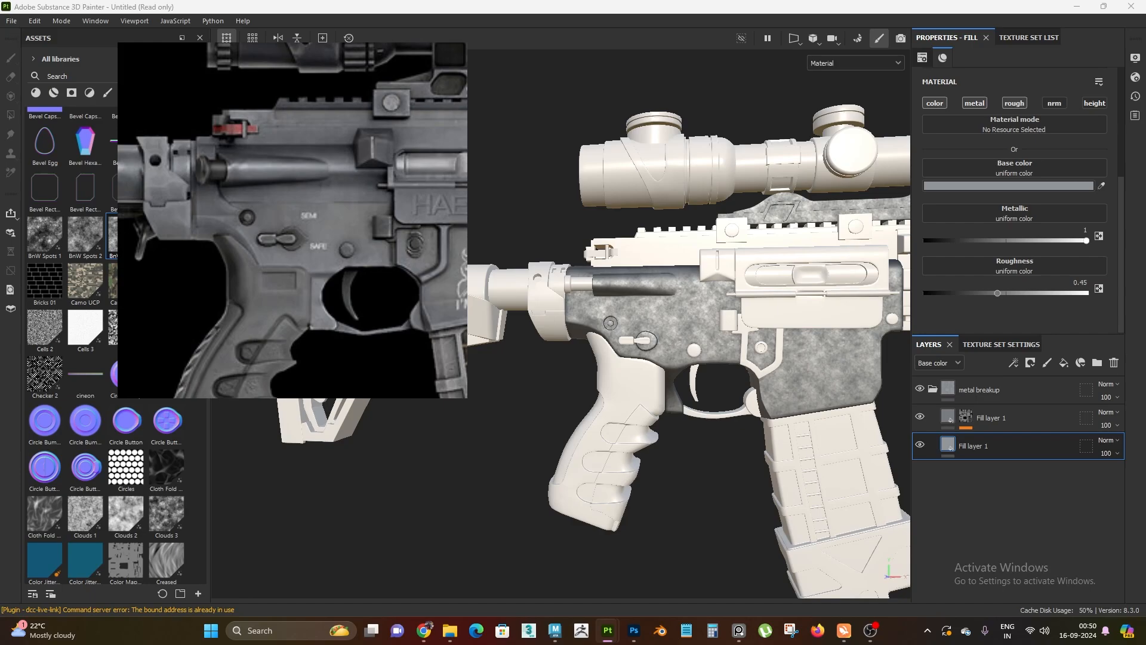
pyautogui.keyDown('alt'); pyautogui.moveTo(887, 388); pyautogui.dragTo(887, 423); pyautogui.keyUp('alt')
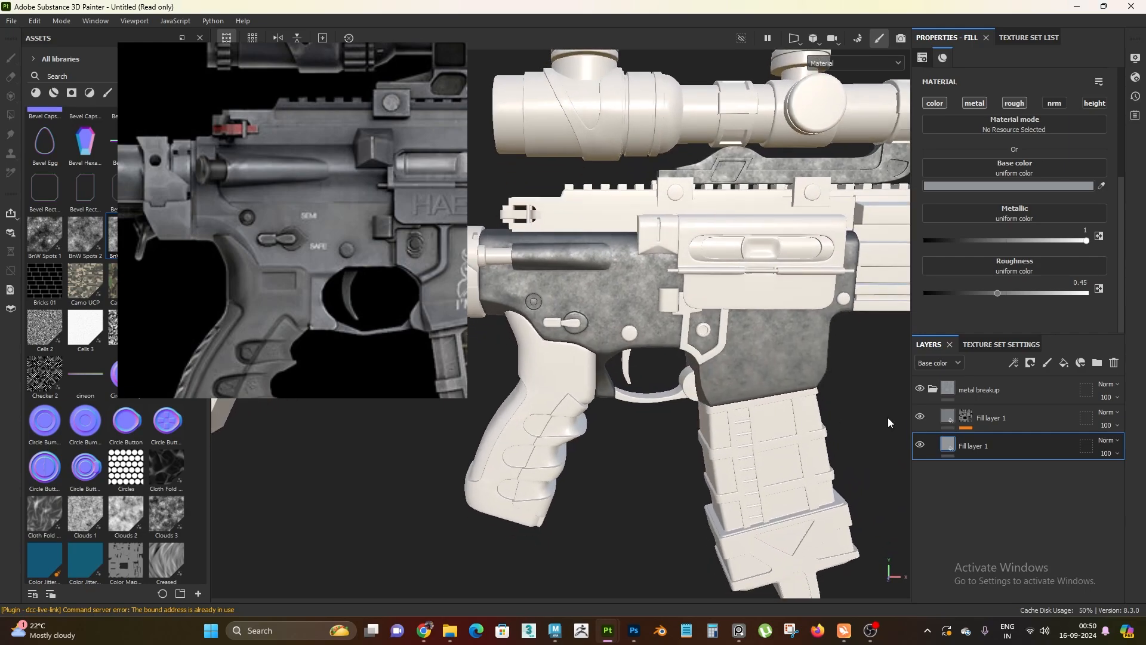
# Add a fill layer above the collapsed metal breakup folder and turn off its height and normal channels
pyautogui.click(933, 390)
pyautogui.click(1035, 395)
pyautogui.click(1065, 364)
pyautogui.keyDown('alt'); pyautogui.moveTo(651, 335); pyautogui.dragTo(654, 395); pyautogui.keyUp('alt')
pyautogui.click(1094, 103)
pyautogui.click(1053, 104)
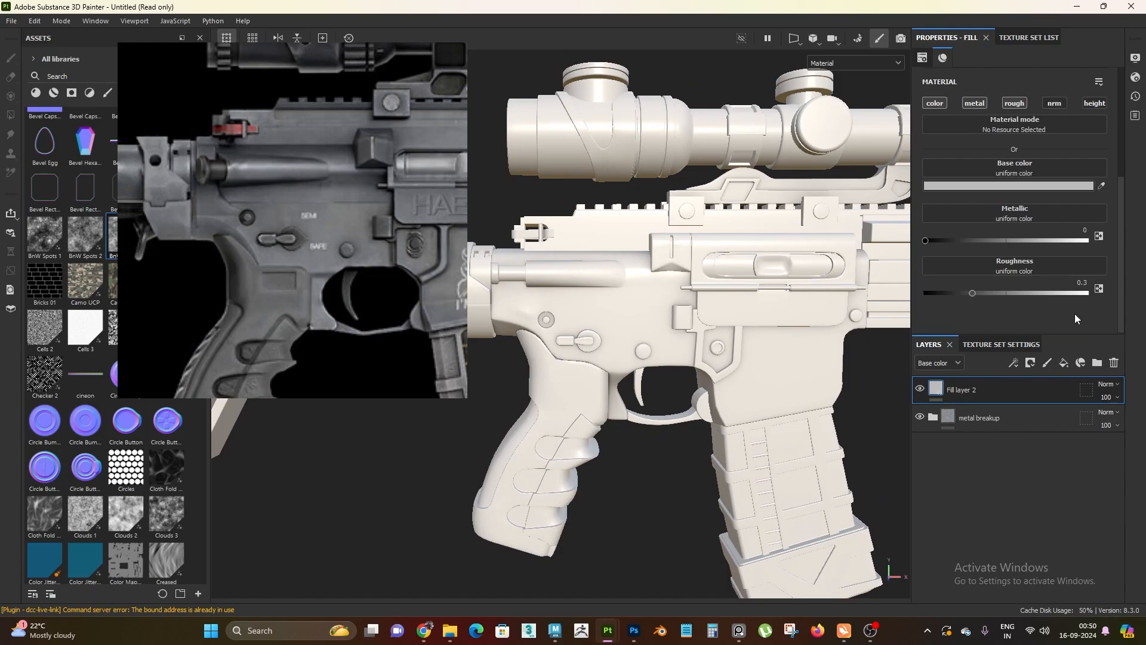
# Set the new fill layer's metallic value to 1 and check the reflections on the receiver
pyautogui.moveTo(926, 241); pyautogui.dragTo(1087, 240)
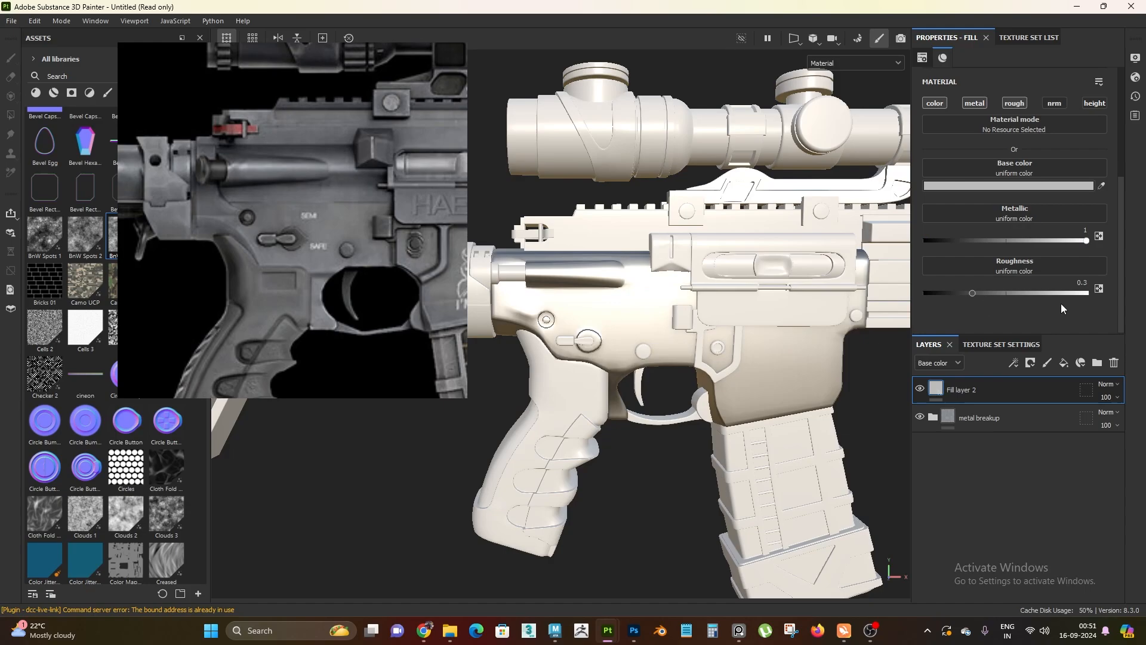
pyautogui.keyDown('alt'); pyautogui.moveTo(657, 346); pyautogui.dragTo(689, 411); pyautogui.keyUp('alt')
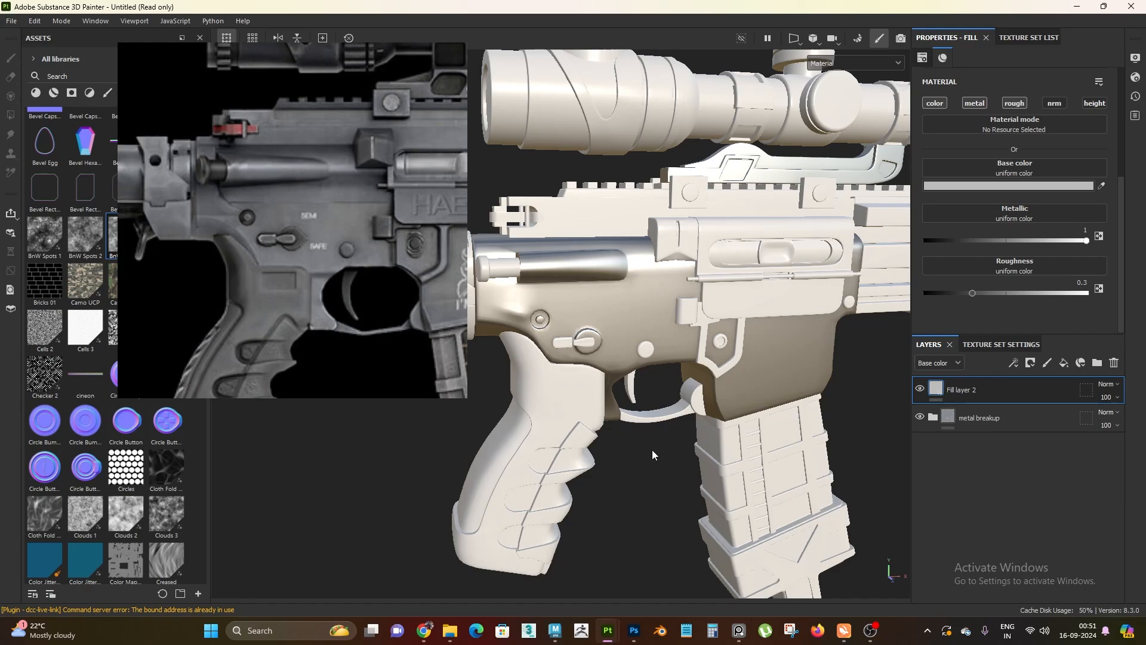
pyautogui.scroll(2, 618, 332)
pyautogui.scroll(2, 596, 346)
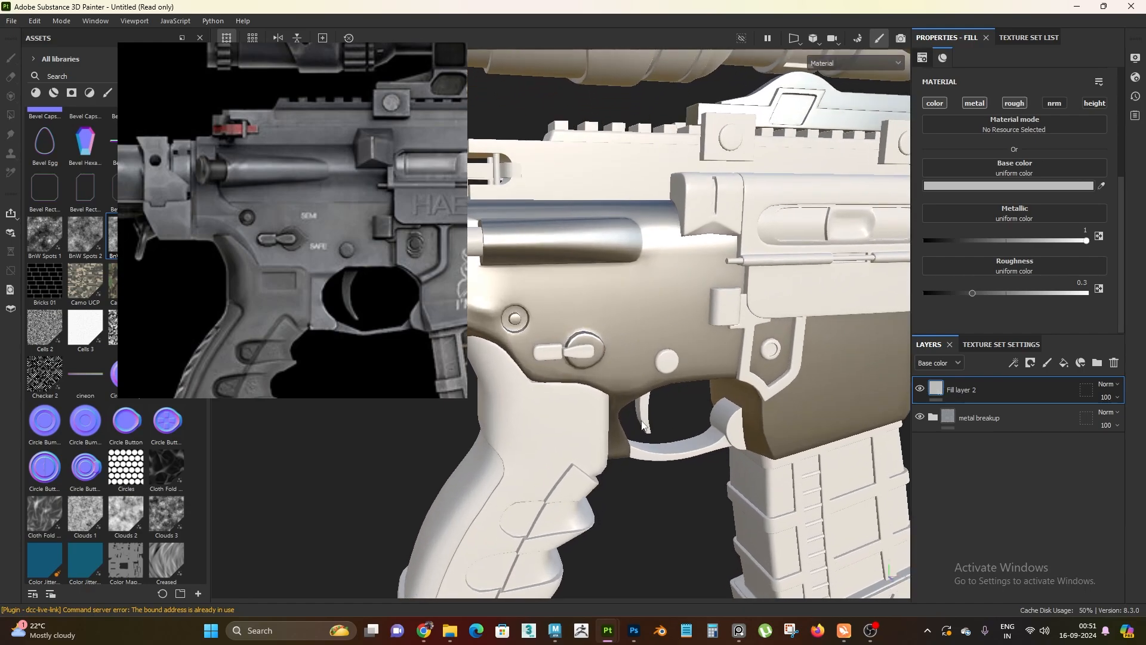
pyautogui.keyDown('alt'); pyautogui.moveTo(630, 362); pyautogui.dragTo(677, 431); pyautogui.keyUp('alt')
pyautogui.moveTo(692, 307)
pyautogui.keyDown('alt'); pyautogui.mouseDown()
pyautogui.moveTo(697, 333)
pyautogui.moveTo(683, 326)
pyautogui.mouseUp(); pyautogui.keyUp('alt')
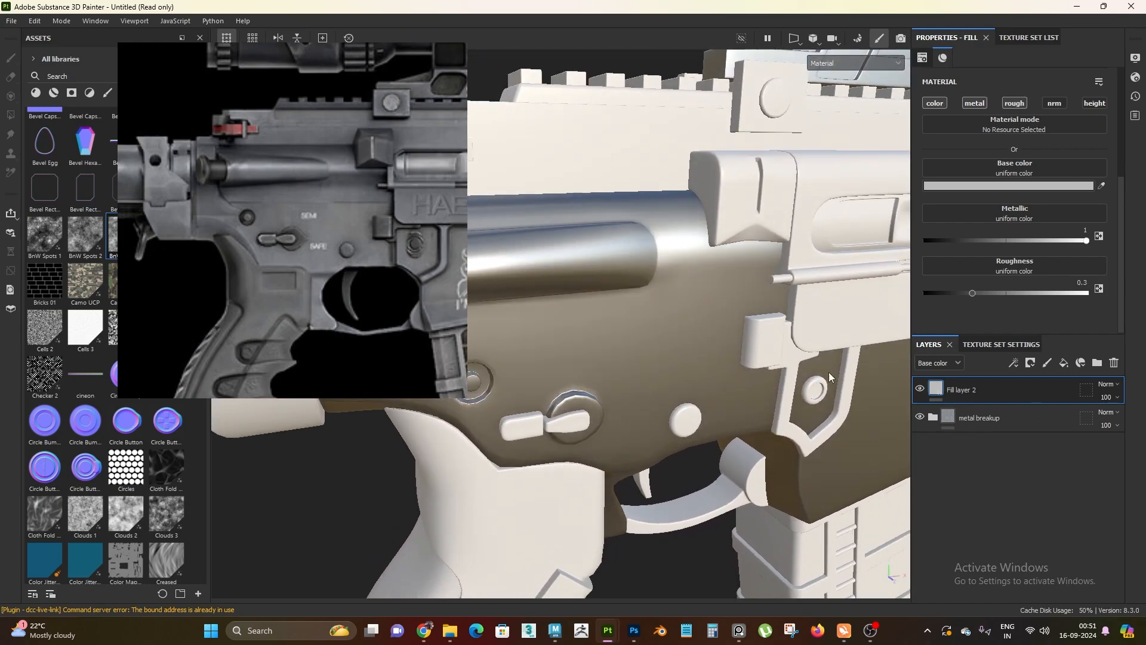
# Lighten the new fill layer's base color to E1E1E1, with a brightness value (V) of 0.884
pyautogui.click(990, 187)
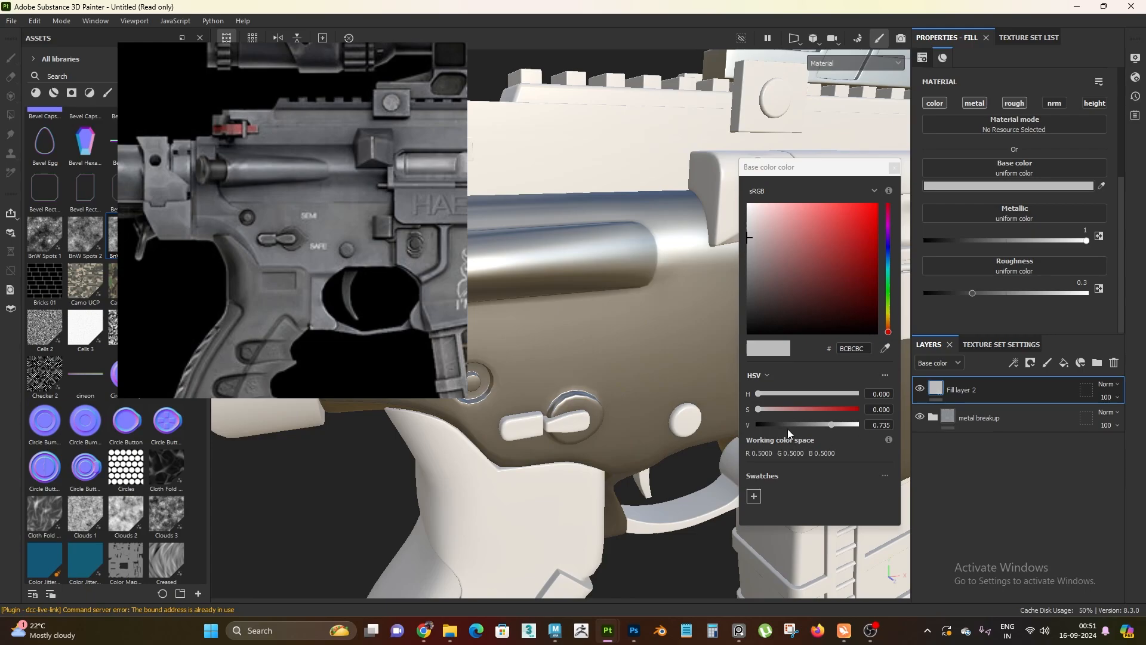
pyautogui.moveTo(830, 425); pyautogui.dragTo(845, 428)
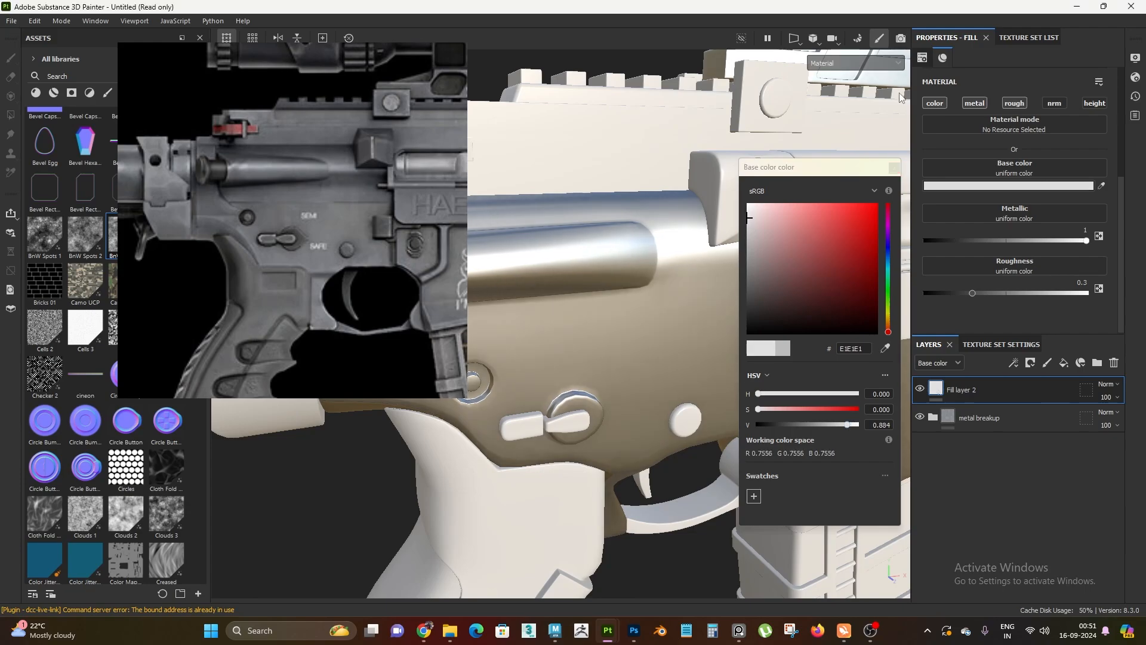
pyautogui.click(894, 167)
# Set the bright metallic fill layer's roughness to 0.35 and check the finish across the rifle
pyautogui.keyDown('alt'); pyautogui.moveTo(884, 173); pyautogui.dragTo(640, 312); pyautogui.keyUp('alt')
pyautogui.click(1084, 283)
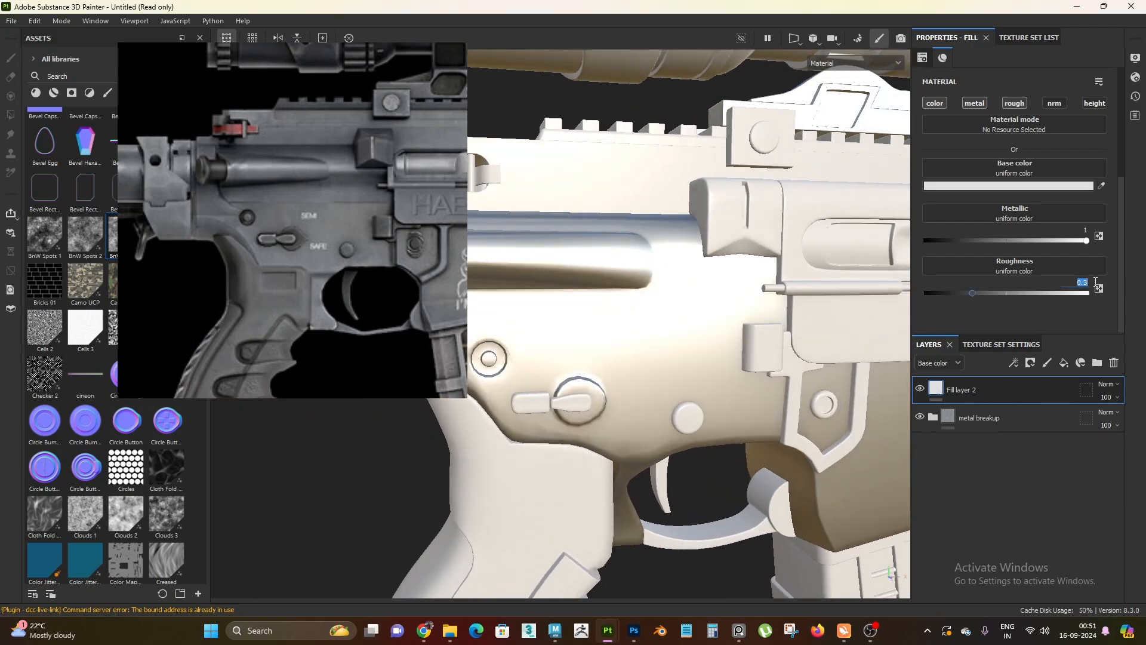
pyautogui.write('.35')
pyautogui.press('Return')
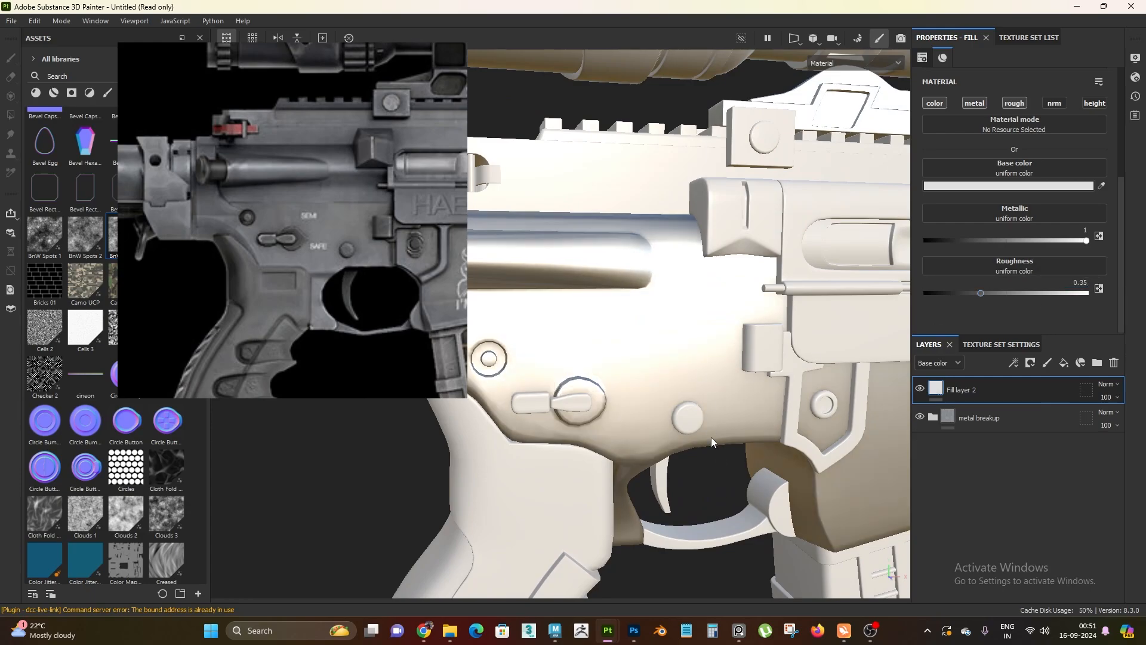
pyautogui.scroll(-5, 711, 436)
pyautogui.keyDown('alt'); pyautogui.moveTo(711, 450); pyautogui.dragTo(751, 432); pyautogui.keyUp('alt')
pyautogui.scroll(-3, 751, 432)
pyautogui.keyDown('alt'); pyautogui.moveTo(694, 272); pyautogui.dragTo(863, 349, button='right'); pyautogui.keyUp('alt')
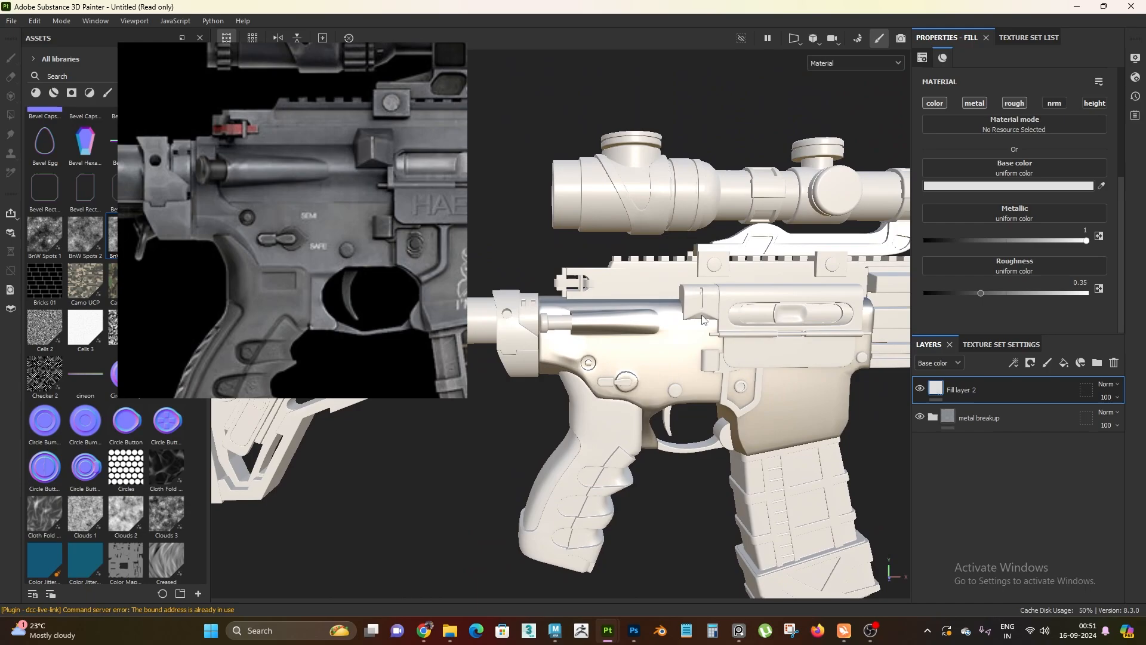
# Add a black mask to Fill layer 2 and put a fill effect on that mask
pyautogui.rightClick(963, 375)
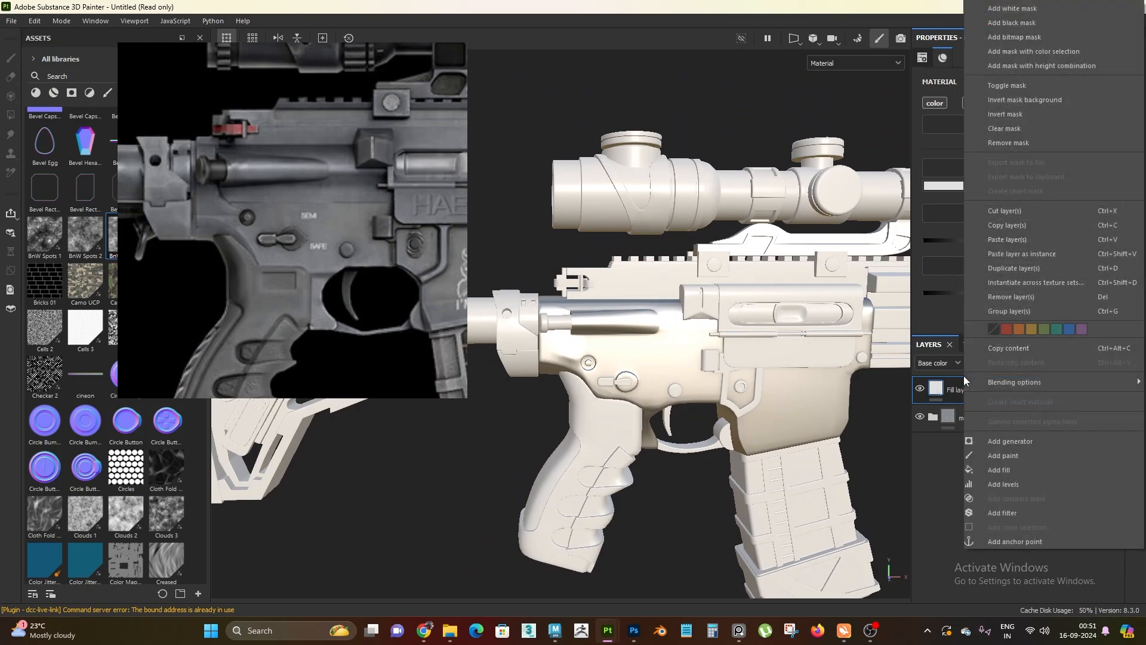
pyautogui.click(980, 11)
pyautogui.rightClick(955, 387)
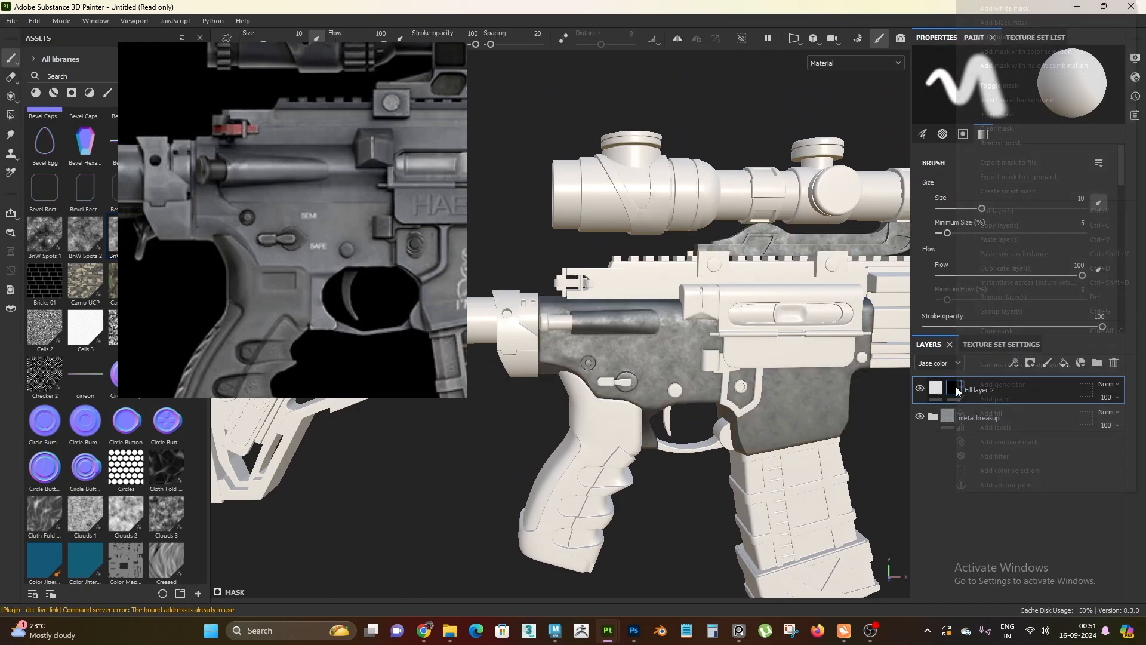
pyautogui.click(1018, 412)
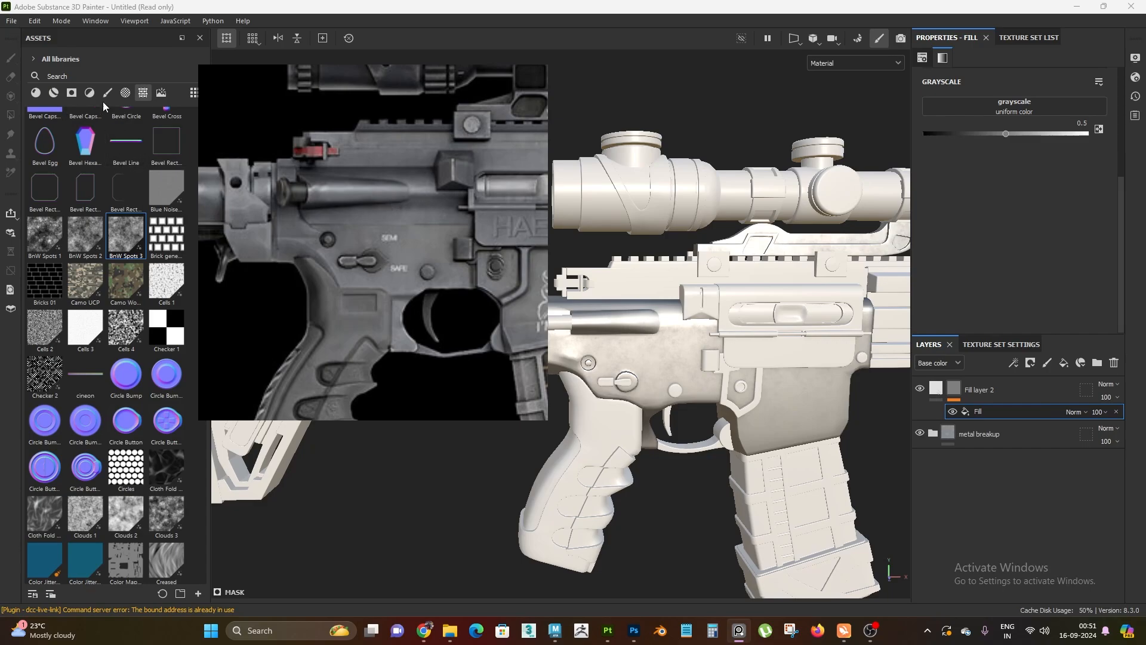
# Search the assets for "scra" and assign the Grunge Scratches texture to the mask fill's grayscale
pyautogui.scroll(3, 125, 149)
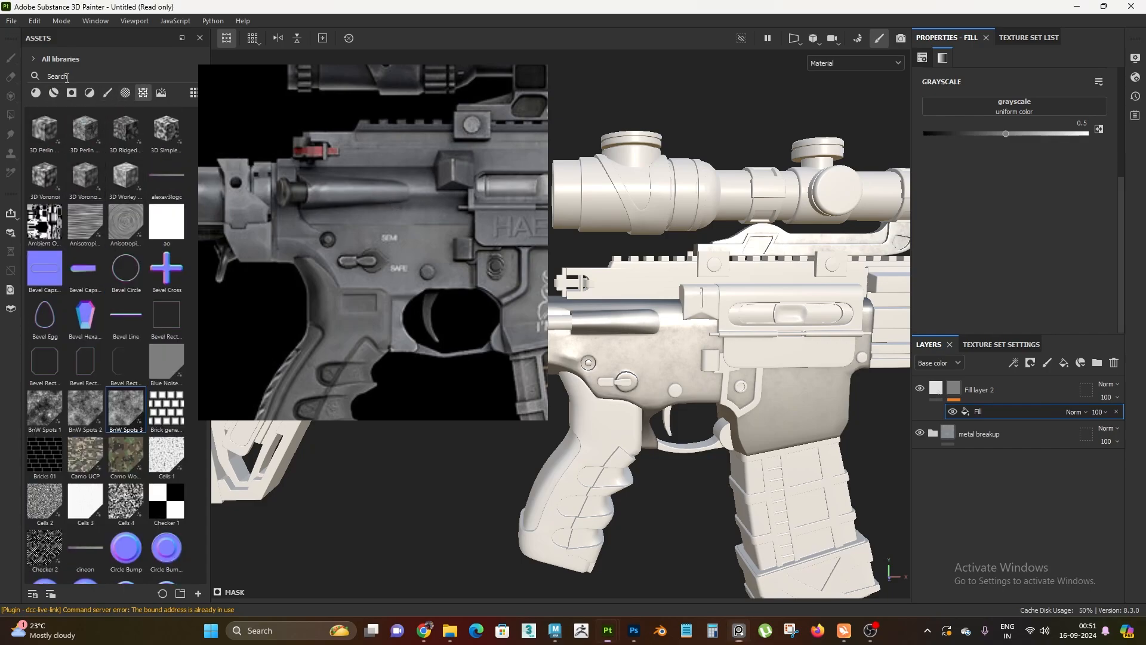
pyautogui.write('scra')
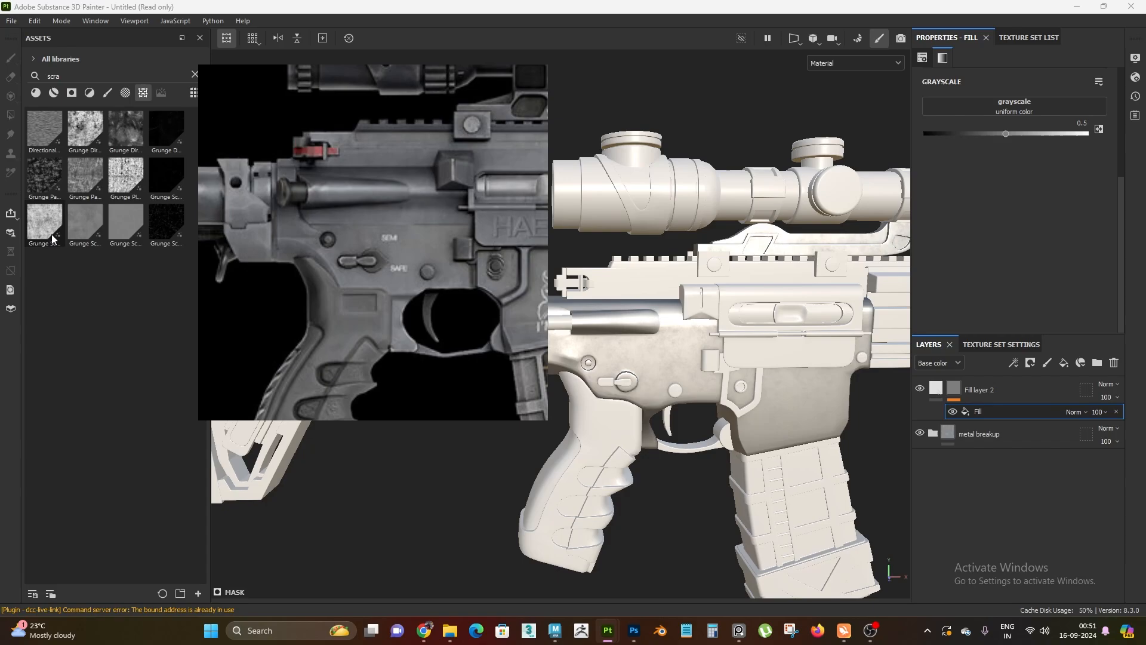
pyautogui.moveTo(55, 235)
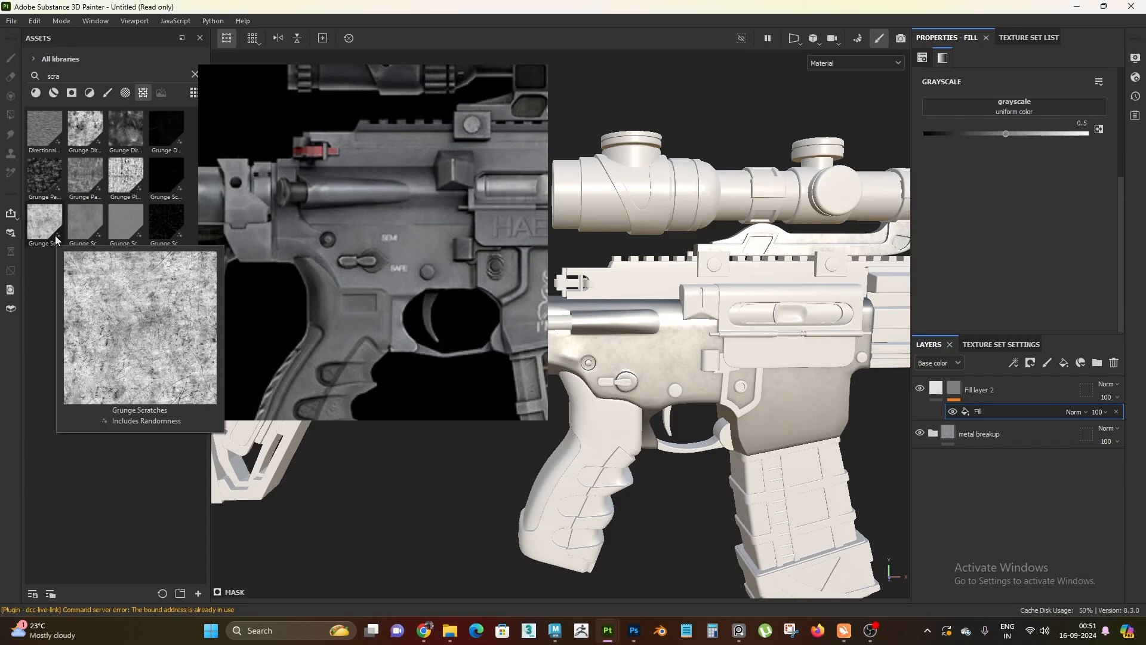
pyautogui.moveTo(55, 235); pyautogui.dragTo(1031, 105)
pyautogui.keyDown('alt'); pyautogui.moveTo(681, 407); pyautogui.dragTo(722, 391, button='right'); pyautogui.keyUp('alt')
pyautogui.keyDown('alt'); pyautogui.moveTo(722, 391); pyautogui.dragTo(744, 477); pyautogui.keyUp('alt')
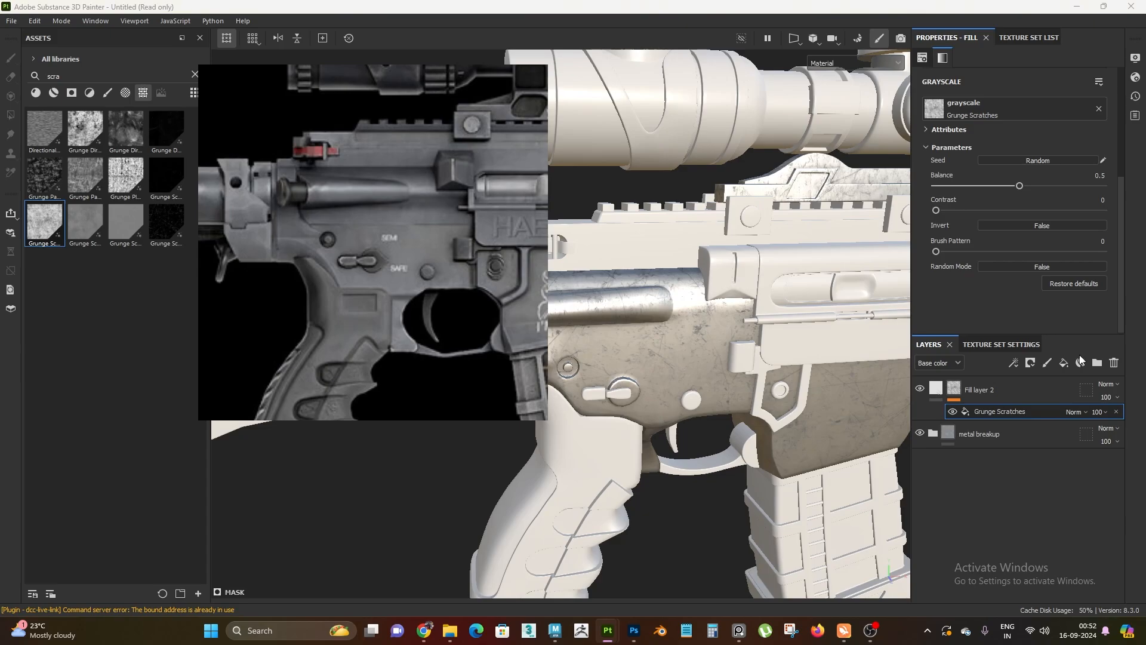
# Add a Levels effect above Grunge Scratches in the mask and invert it
pyautogui.rightClick(993, 412)
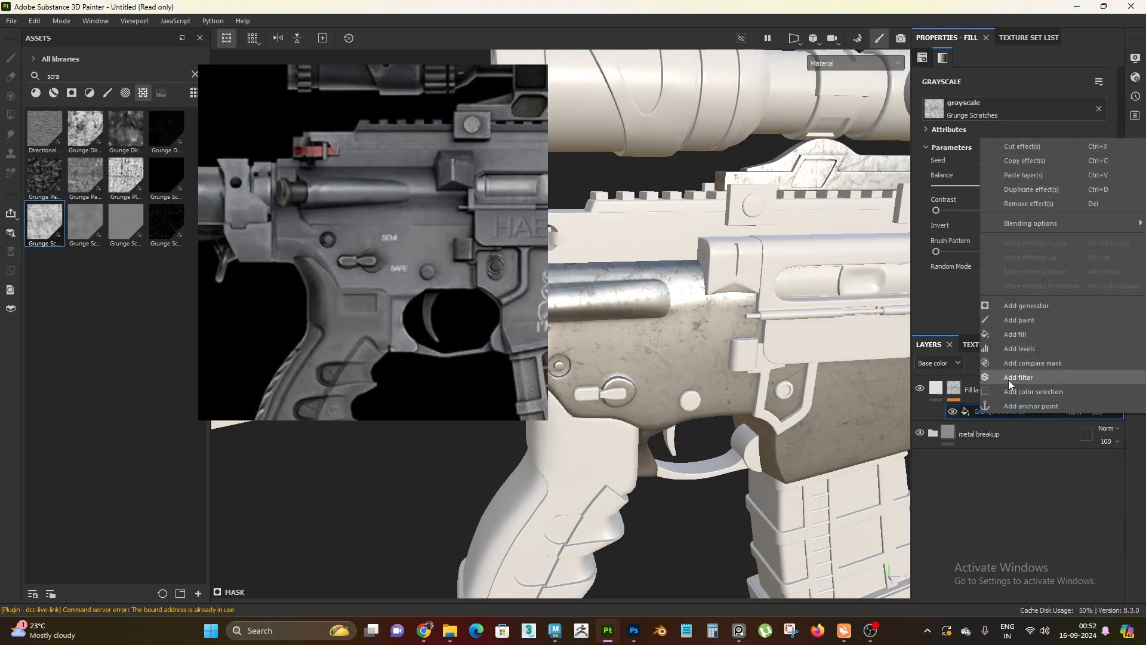
pyautogui.click(1048, 349)
pyautogui.click(1070, 163)
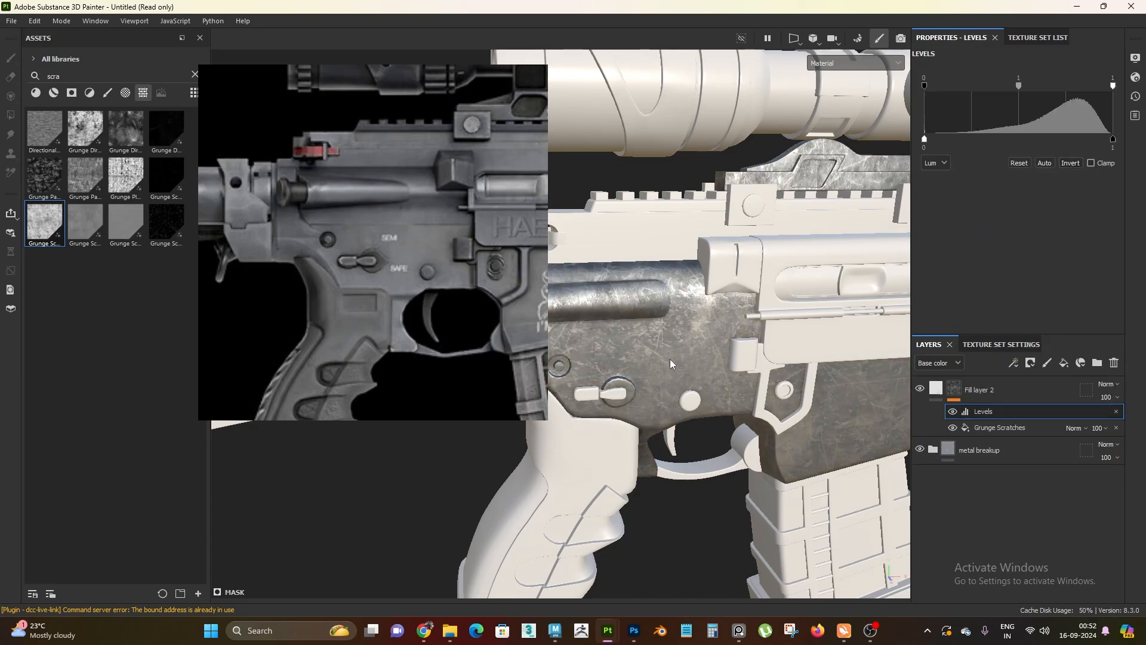
# Examine the inverted scratches on the receiver in the material view and the single mask and base color channel views
pyautogui.scroll(2, 519, 379)
pyautogui.keyDown('alt'); pyautogui.moveTo(519, 379); pyautogui.dragTo(526, 471); pyautogui.keyUp('alt')
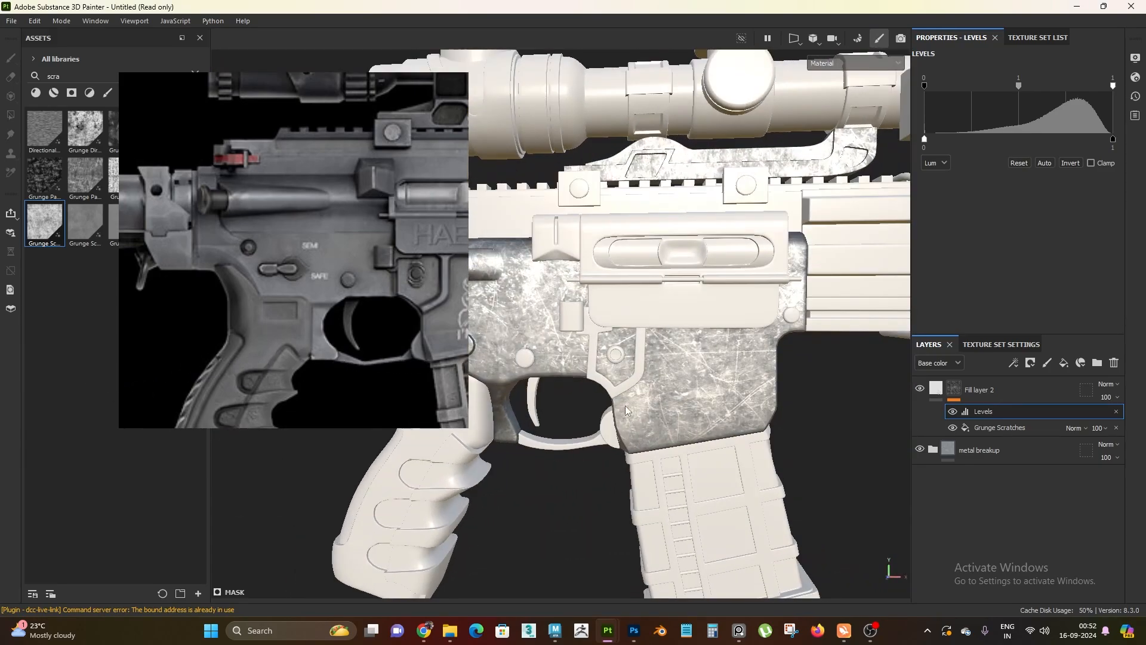
pyautogui.keyDown('alt'); pyautogui.moveTo(525, 477); pyautogui.dragTo(672, 493, button='middle'); pyautogui.keyUp('alt')
pyautogui.scroll(2, 672, 493)
pyautogui.keyDown('alt'); pyautogui.moveTo(672, 493); pyautogui.dragTo(713, 396); pyautogui.keyUp('alt')
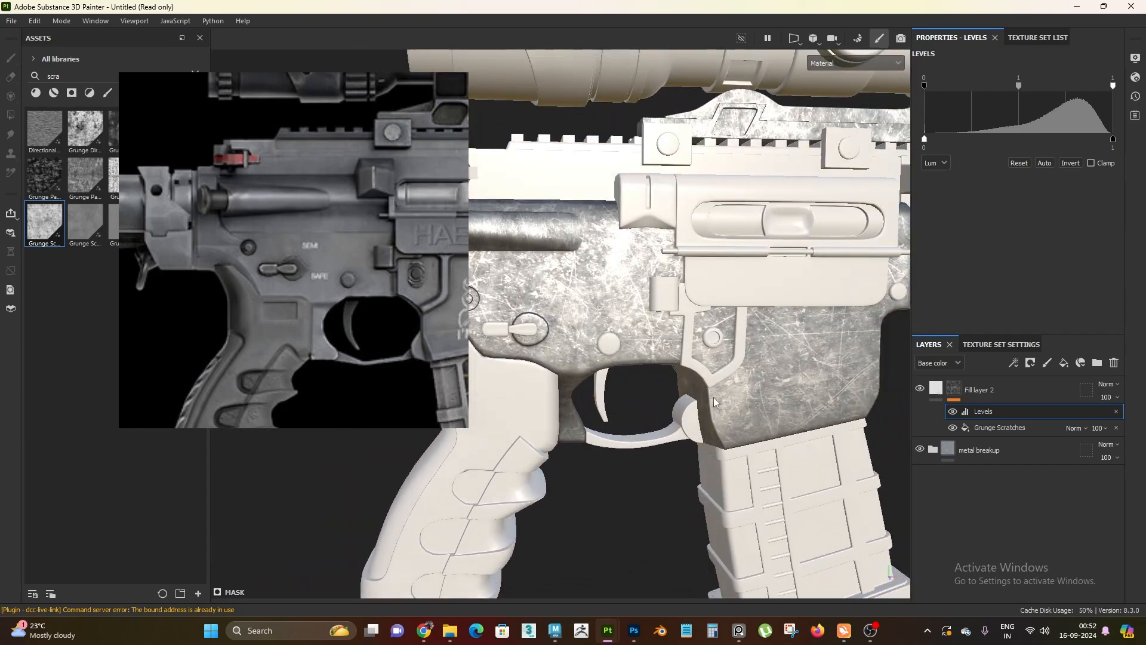
pyautogui.press('c')
pyautogui.press('c')
pyautogui.press('c')
pyautogui.press('c')
pyautogui.press('c')
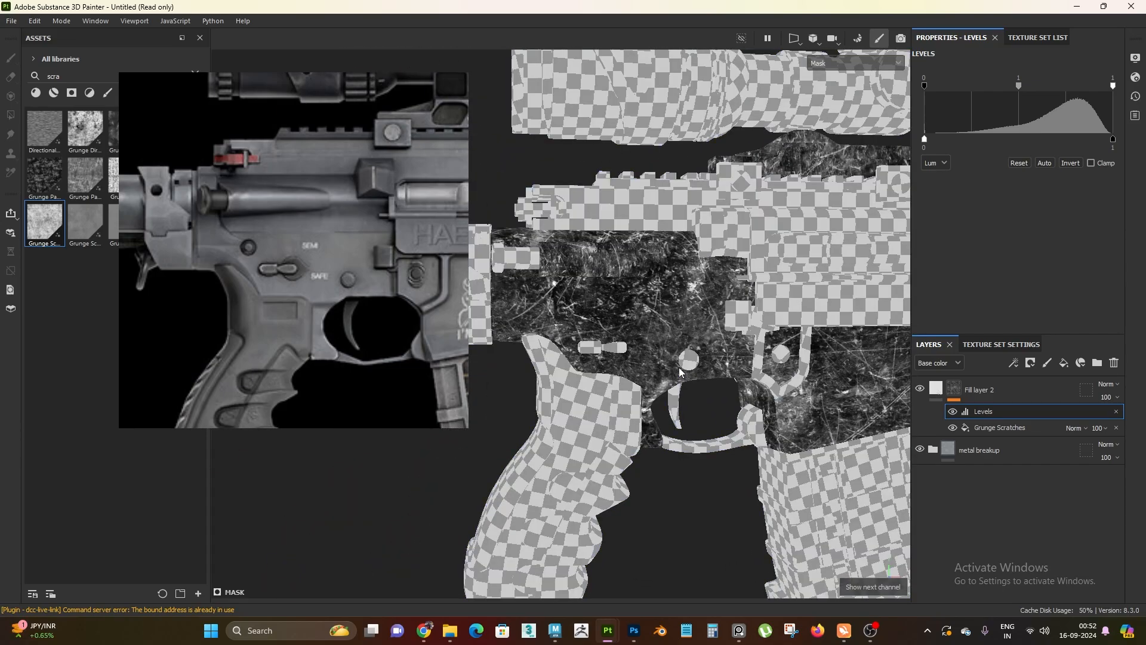
pyautogui.keyDown('alt'); pyautogui.moveTo(697, 453); pyautogui.dragTo(704, 464, button='middle'); pyautogui.keyUp('alt')
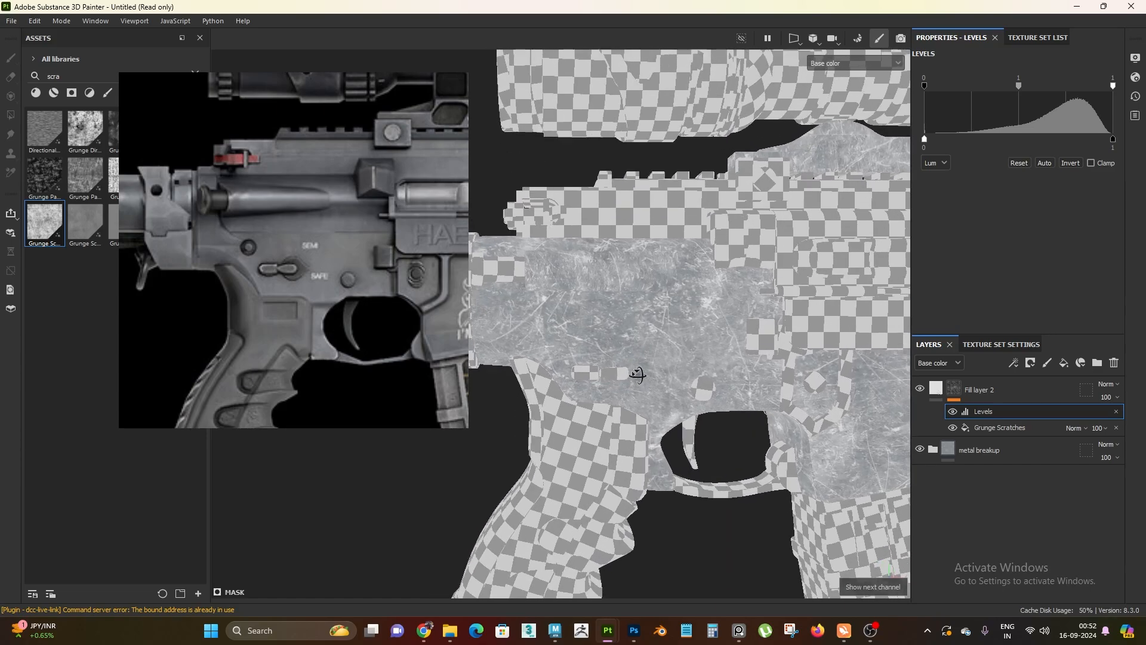
pyautogui.keyDown('alt'); pyautogui.moveTo(637, 376); pyautogui.dragTo(675, 391, button='right'); pyautogui.keyUp('alt')
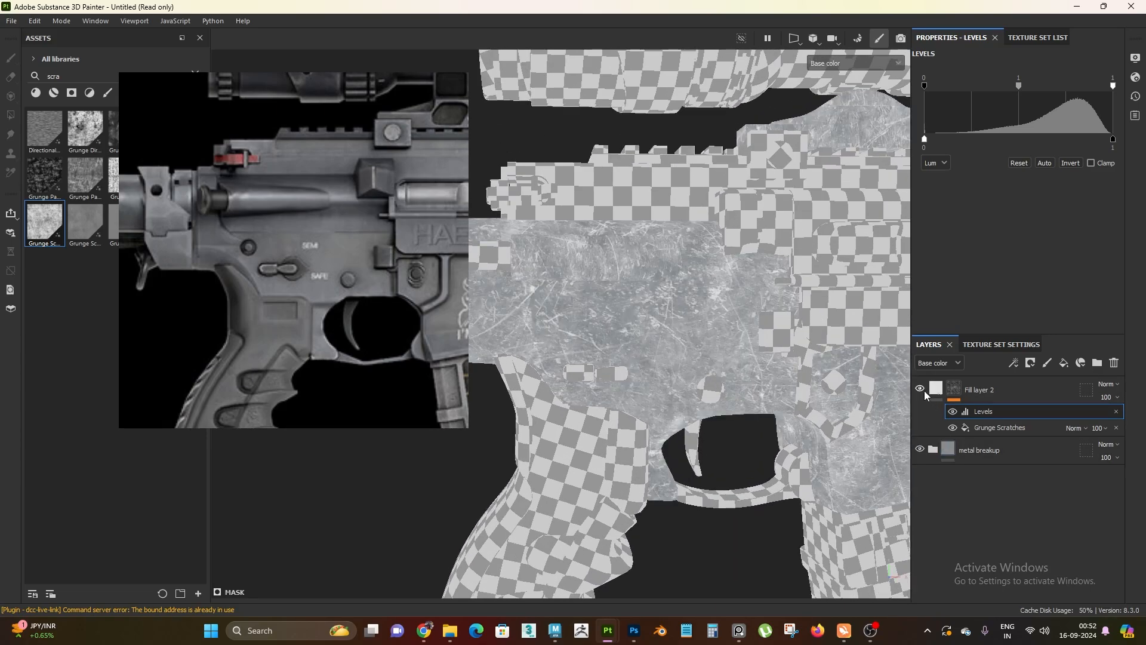
# Tighten the mask's Levels by setting the input black point to 0.117 and the input white point to 0.494
pyautogui.rightClick(934, 425)
pyautogui.click(934, 425)
pyautogui.click(997, 410)
pyautogui.moveTo(926, 85); pyautogui.dragTo(933, 87)
pyautogui.moveTo(945, 101); pyautogui.dragTo(947, 99)
pyautogui.moveTo(1112, 86); pyautogui.dragTo(1023, 109)
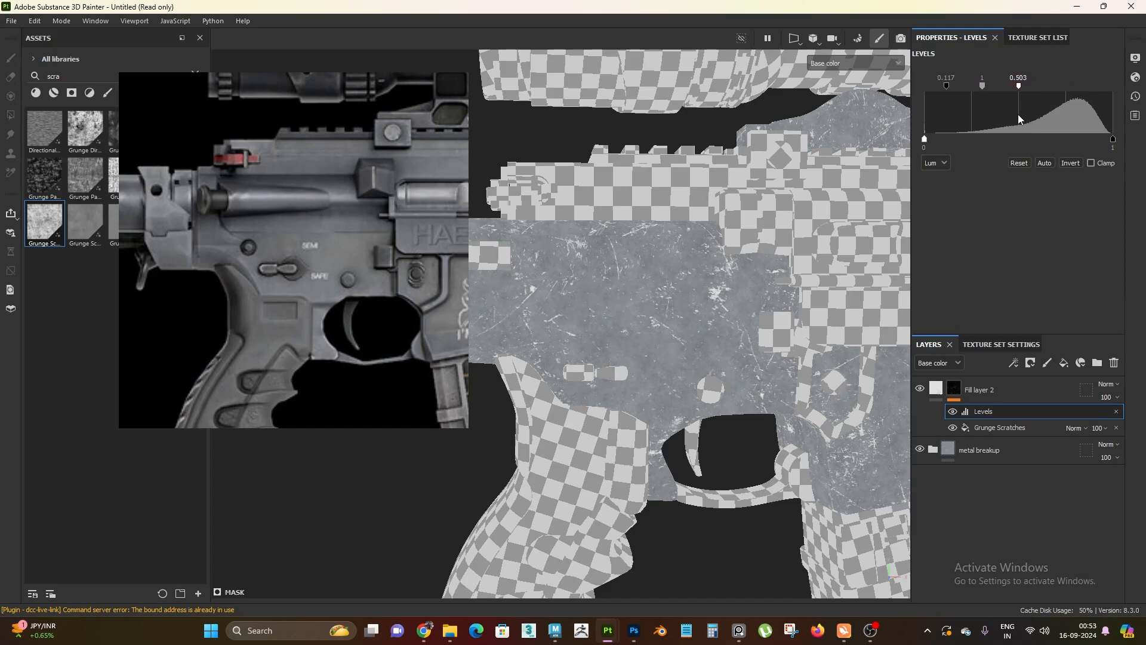
pyautogui.moveTo(1019, 113); pyautogui.dragTo(1017, 114)
# Examine the scratches on the receiver up close in base color and in the full material view
pyautogui.keyDown('alt'); pyautogui.moveTo(662, 382); pyautogui.dragTo(650, 414, button='right'); pyautogui.keyUp('alt')
pyautogui.keyDown('alt'); pyautogui.moveTo(650, 414); pyautogui.dragTo(632, 365); pyautogui.keyUp('alt')
pyautogui.keyDown('alt'); pyautogui.moveTo(656, 370); pyautogui.dragTo(767, 469, button='right'); pyautogui.keyUp('alt')
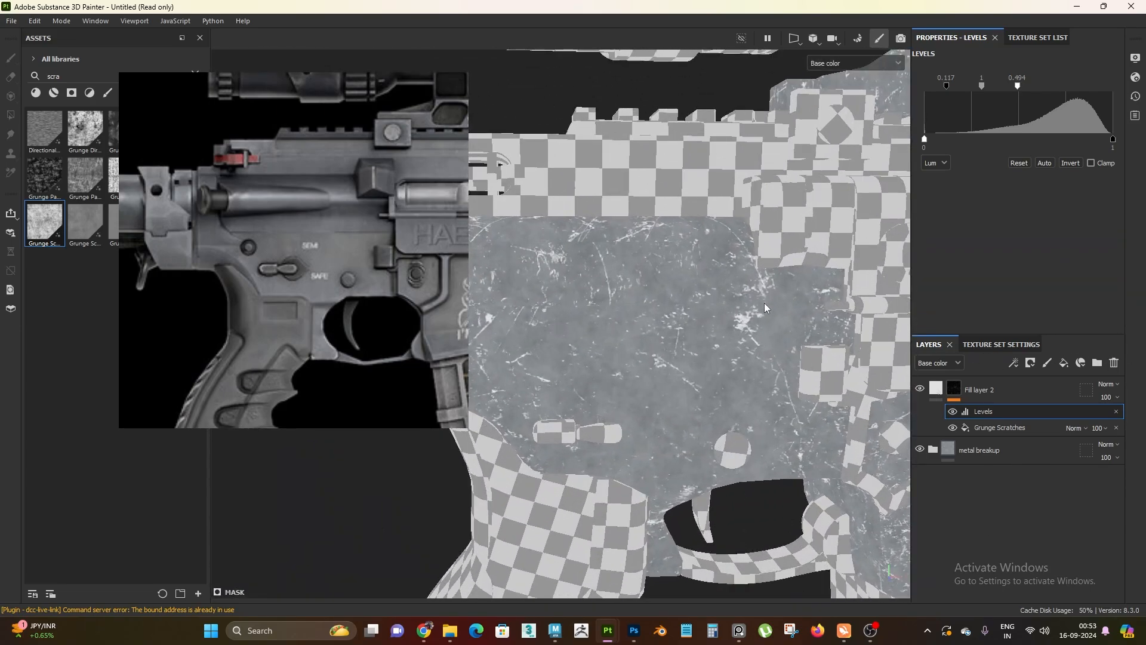
pyautogui.press('m')
pyautogui.keyDown('alt'); pyautogui.moveTo(678, 425); pyautogui.dragTo(650, 343, button='right'); pyautogui.keyUp('alt')
pyautogui.keyDown('alt'); pyautogui.moveTo(650, 343); pyautogui.dragTo(694, 301); pyautogui.keyUp('alt')
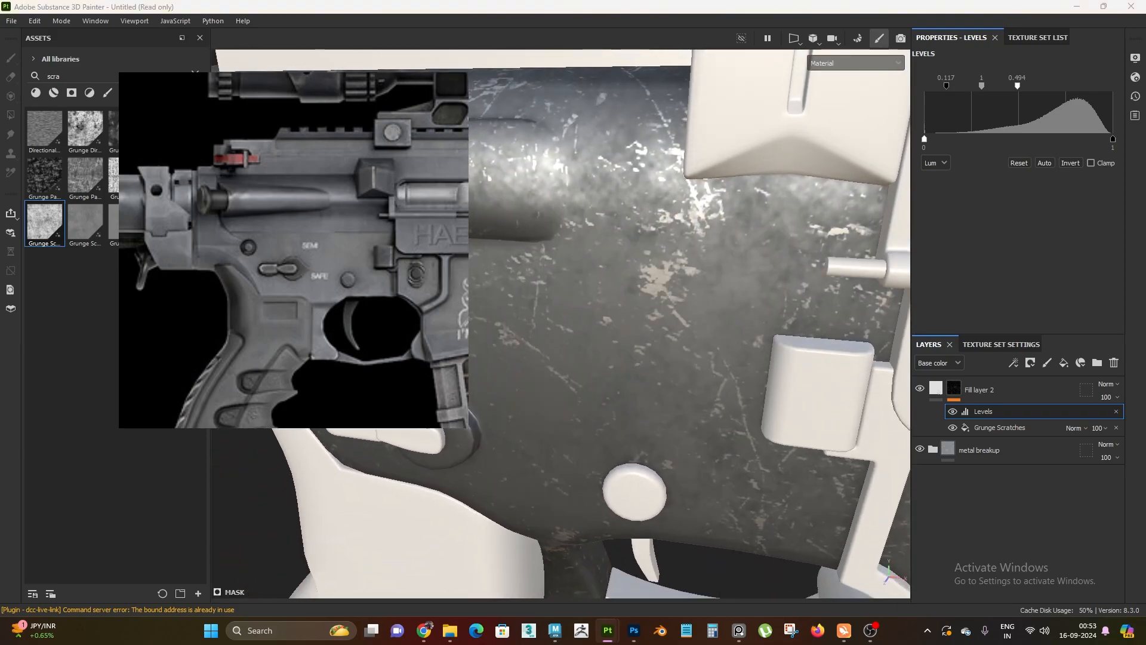
pyautogui.keyDown('alt'); pyautogui.moveTo(662, 334); pyautogui.dragTo(719, 268); pyautogui.keyUp('alt')
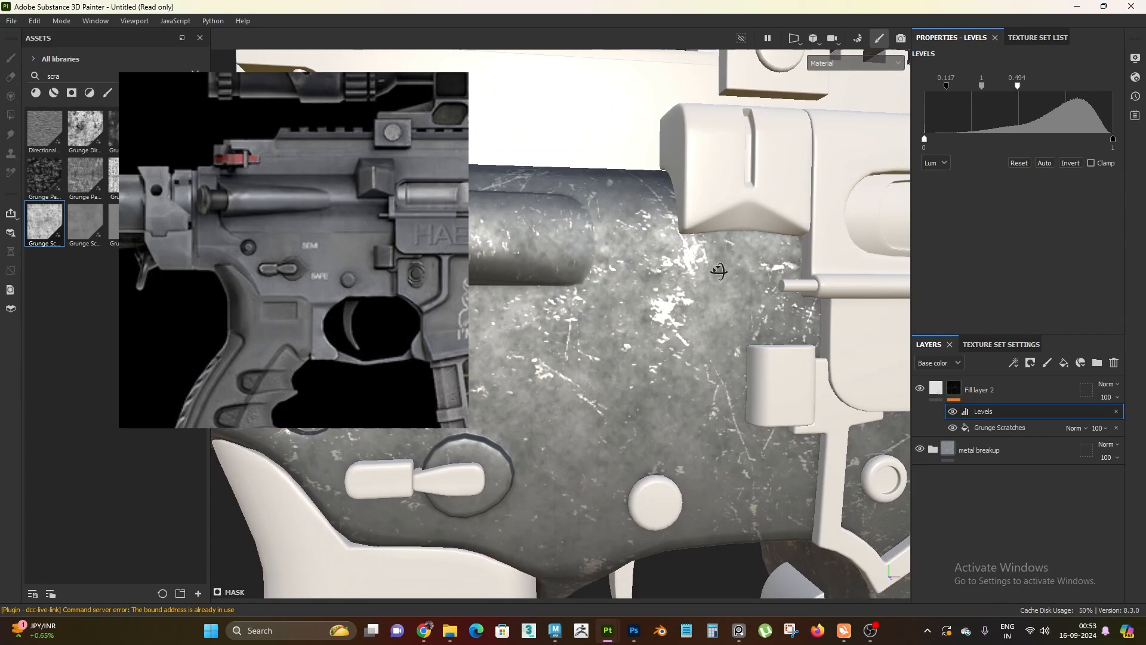
pyautogui.keyDown('alt'); pyautogui.moveTo(719, 269); pyautogui.dragTo(683, 380, button='right'); pyautogui.keyUp('alt')
pyautogui.keyDown('alt'); pyautogui.moveTo(682, 381); pyautogui.dragTo(668, 316); pyautogui.keyUp('alt')
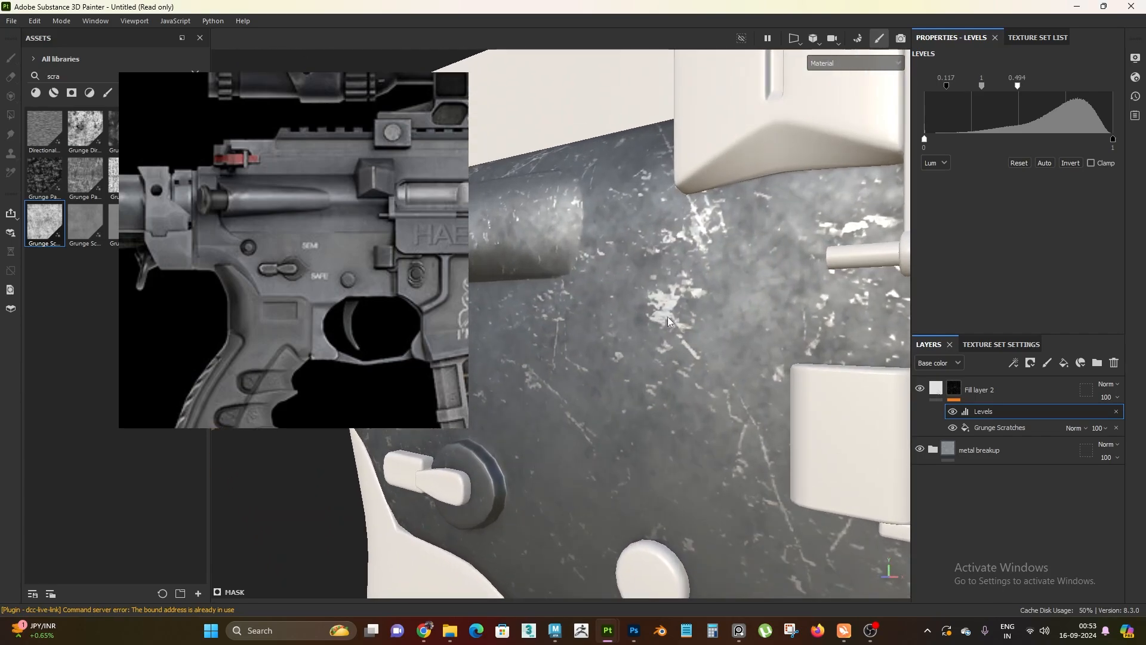
# Turn on Fill layer 2's height channel and set its height to -0.01 to engrave the scratches
pyautogui.click(969, 389)
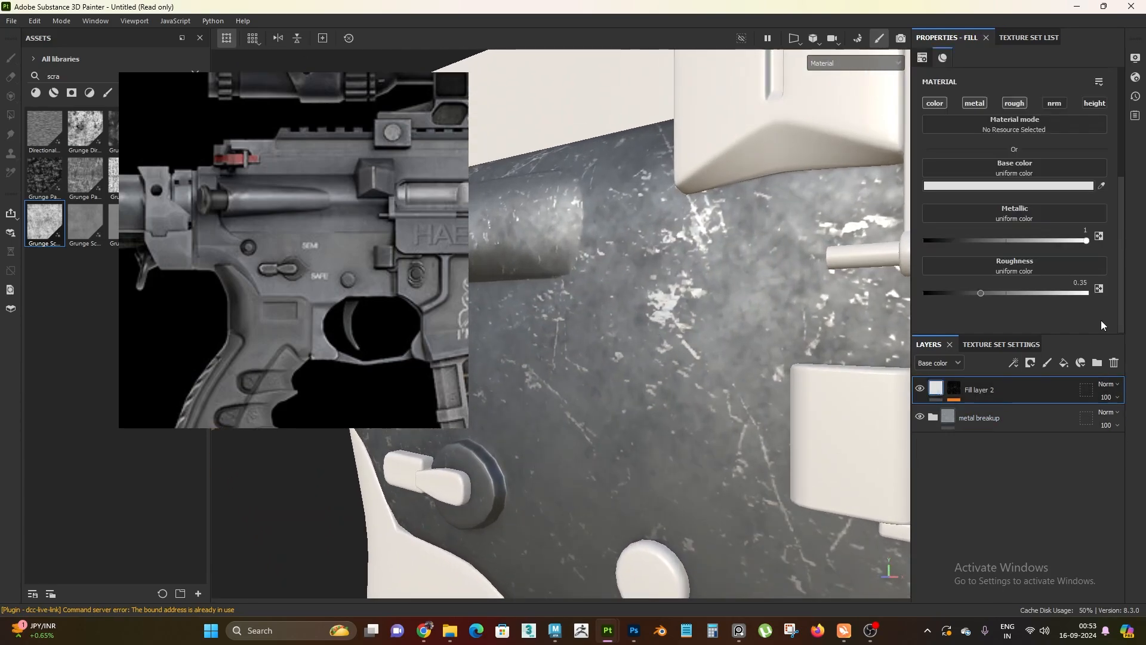
pyautogui.click(1094, 104)
pyautogui.scroll(-2, 1077, 286)
pyautogui.click(1085, 304)
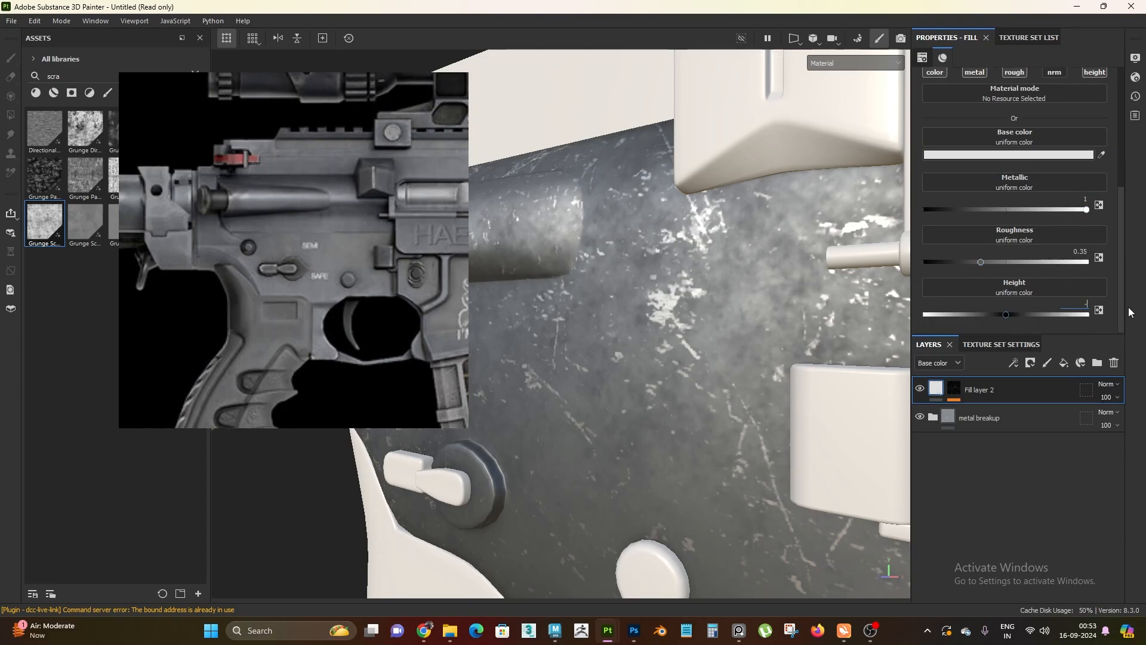
pyautogui.press('Return')
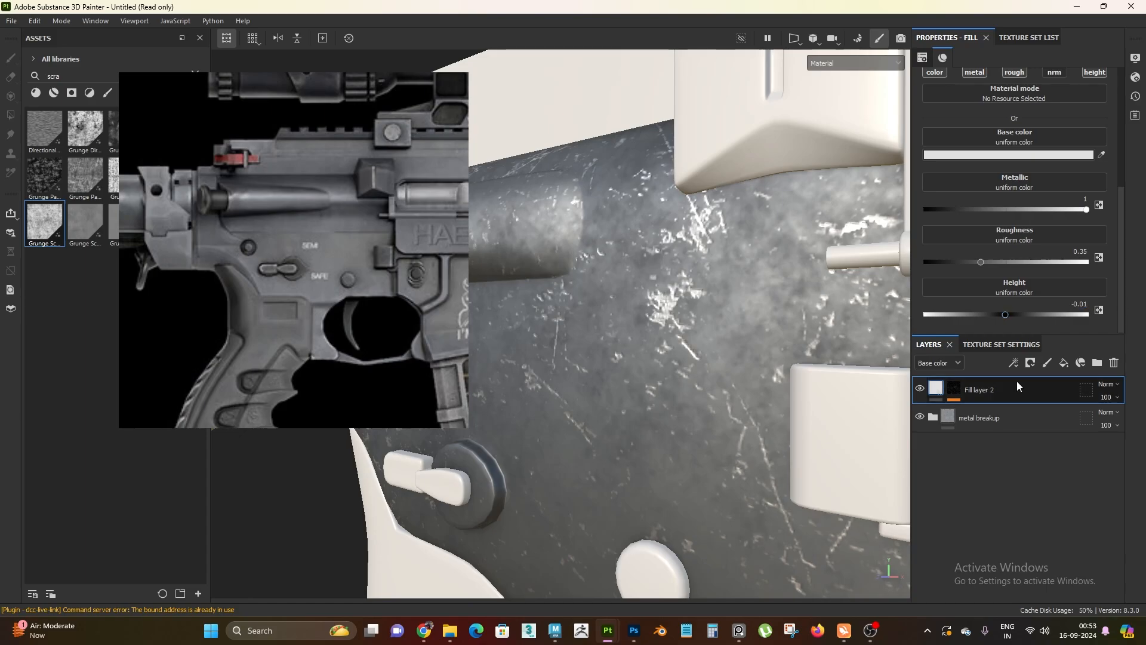
pyautogui.keyDown('alt'); pyautogui.moveTo(643, 335); pyautogui.dragTo(663, 381); pyautogui.keyUp('alt')
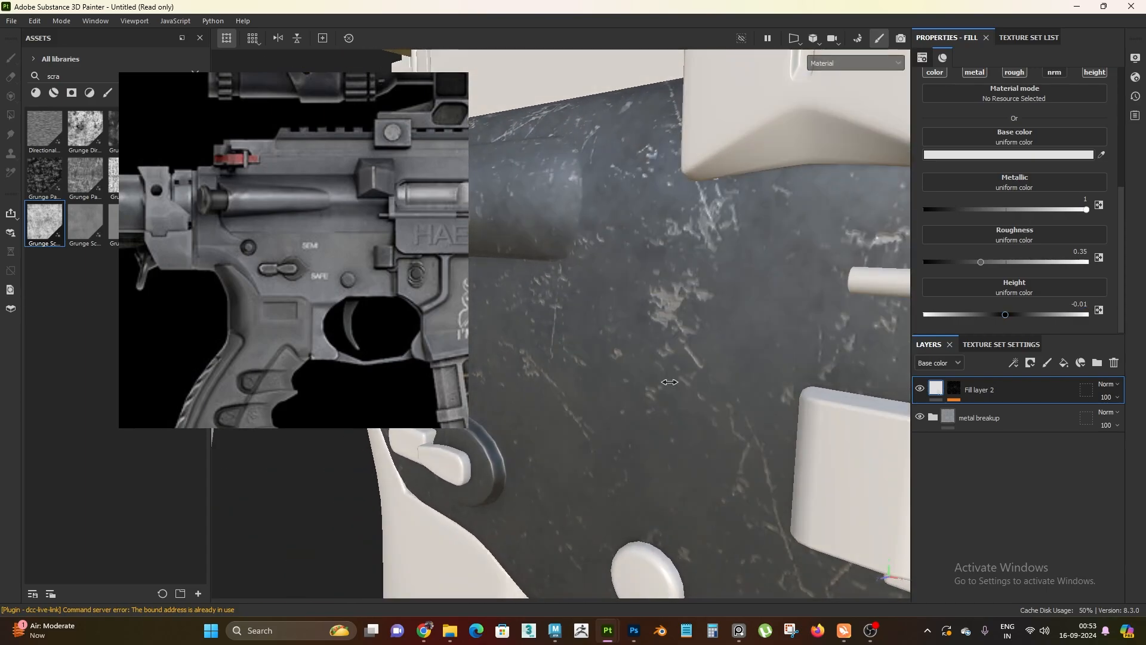
# Set Fill layer 2's height to -0.005 and check the scratch depth on the receiver
pyautogui.click(1079, 303)
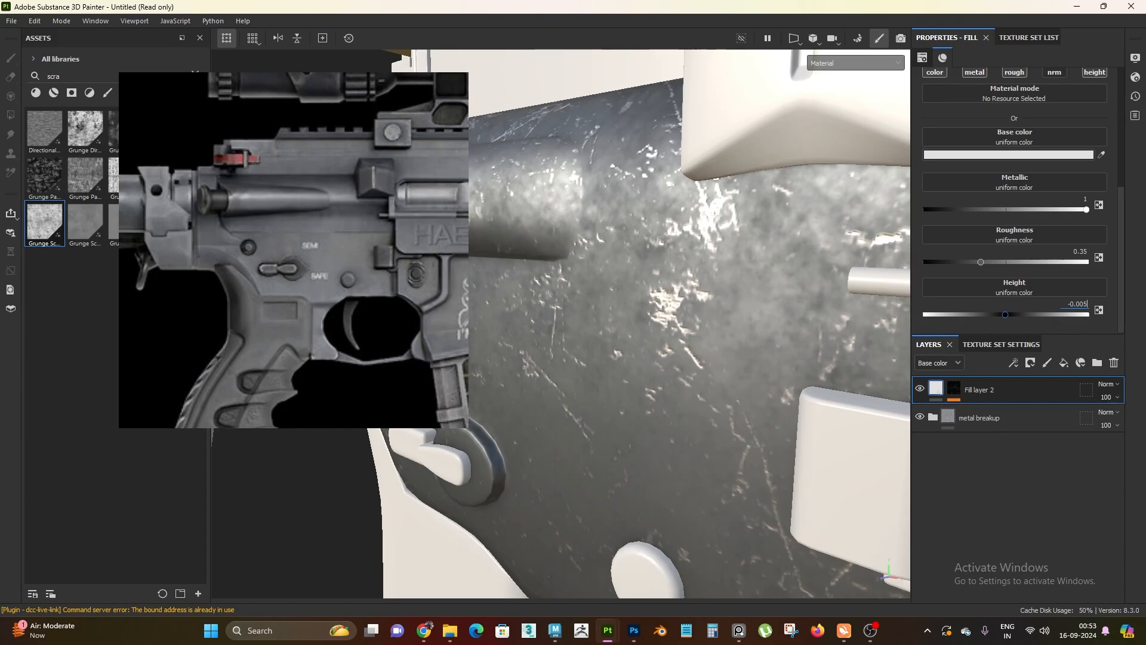
pyautogui.write('-0.005')
pyautogui.press('Return')
pyautogui.keyDown('alt'); pyautogui.moveTo(706, 403); pyautogui.dragTo(715, 379); pyautogui.keyUp('alt')
pyautogui.scroll(-3, 711, 394)
pyautogui.scroll(3, 715, 380)
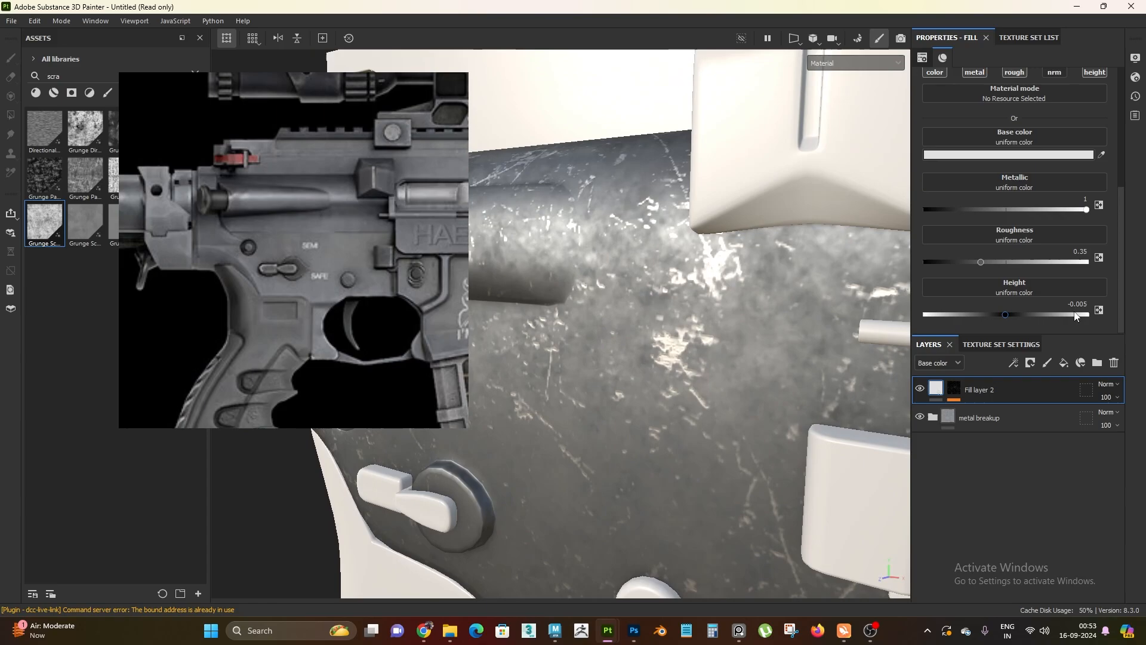
# Set Fill layer 2's height to -0.007
pyautogui.moveTo(1067, 304); pyautogui.dragTo(1092, 315)
pyautogui.write('-0.007')
pyautogui.press('Return')
pyautogui.keyDown('alt'); pyautogui.moveTo(685, 437); pyautogui.dragTo(758, 481, button='right'); pyautogui.keyUp('alt')
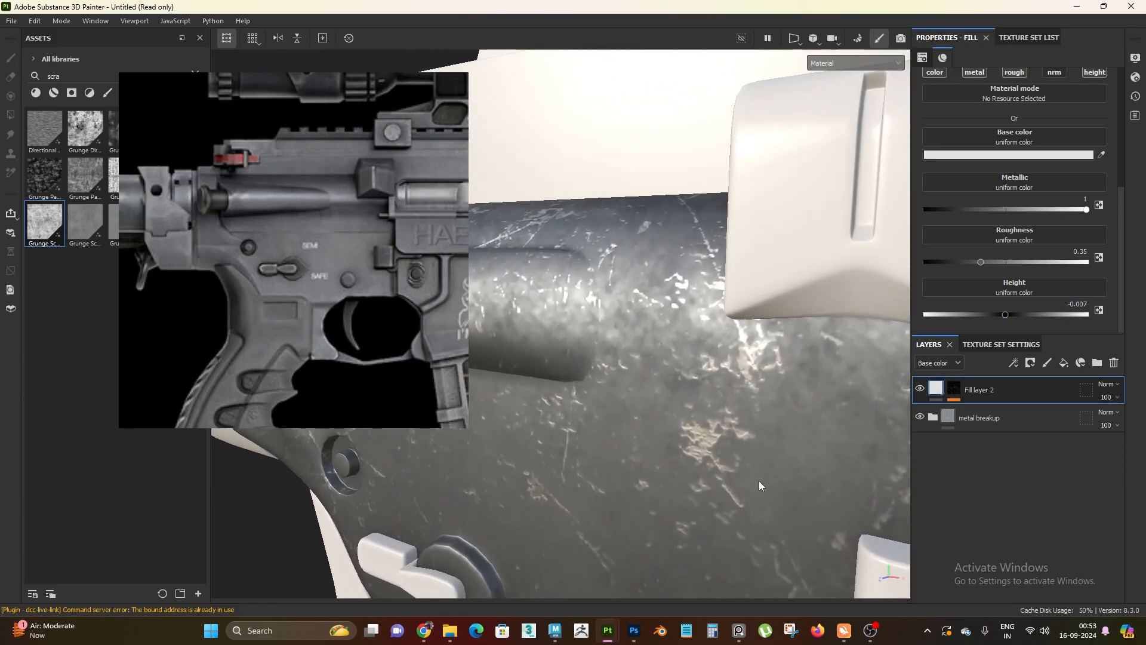
# Examine the engraved scratches on the receiver from several angles and distances against the reference image
pyautogui.keyDown('alt'); pyautogui.moveTo(758, 481); pyautogui.dragTo(591, 405, button='middle'); pyautogui.keyUp('alt')
pyautogui.keyDown('shift'); pyautogui.moveTo(590, 404); pyautogui.dragTo(599, 415, button='right'); pyautogui.keyUp('shift')
pyautogui.keyDown('alt'); pyautogui.moveTo(611, 363); pyautogui.dragTo(617, 285); pyautogui.keyUp('alt')
pyautogui.keyDown('alt'); pyautogui.moveTo(614, 274); pyautogui.dragTo(543, 220, button='right'); pyautogui.keyUp('alt')
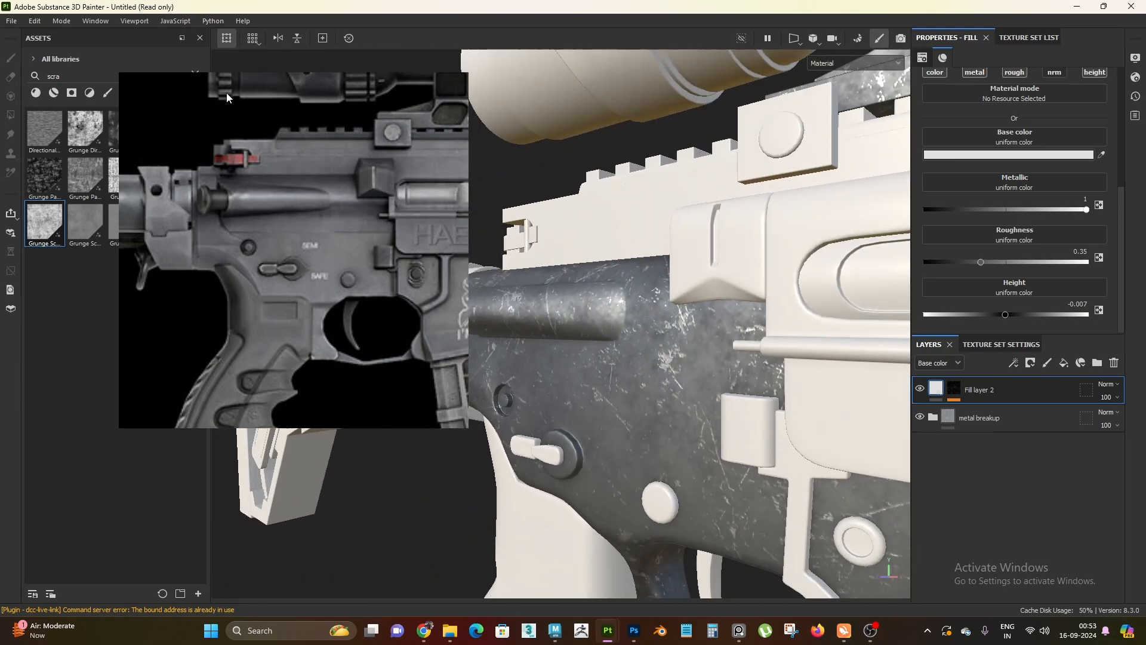
pyautogui.keyDown('alt'); pyautogui.moveTo(543, 221); pyautogui.dragTo(572, 311); pyautogui.keyUp('alt')
pyautogui.keyDown('alt'); pyautogui.moveTo(573, 310); pyautogui.dragTo(656, 398, button='right'); pyautogui.keyUp('alt')
pyautogui.keyDown('alt'); pyautogui.moveTo(656, 398); pyautogui.dragTo(670, 337, button='middle'); pyautogui.keyUp('alt')
pyautogui.keyDown('alt'); pyautogui.moveTo(671, 337); pyautogui.dragTo(699, 388); pyautogui.keyUp('alt')
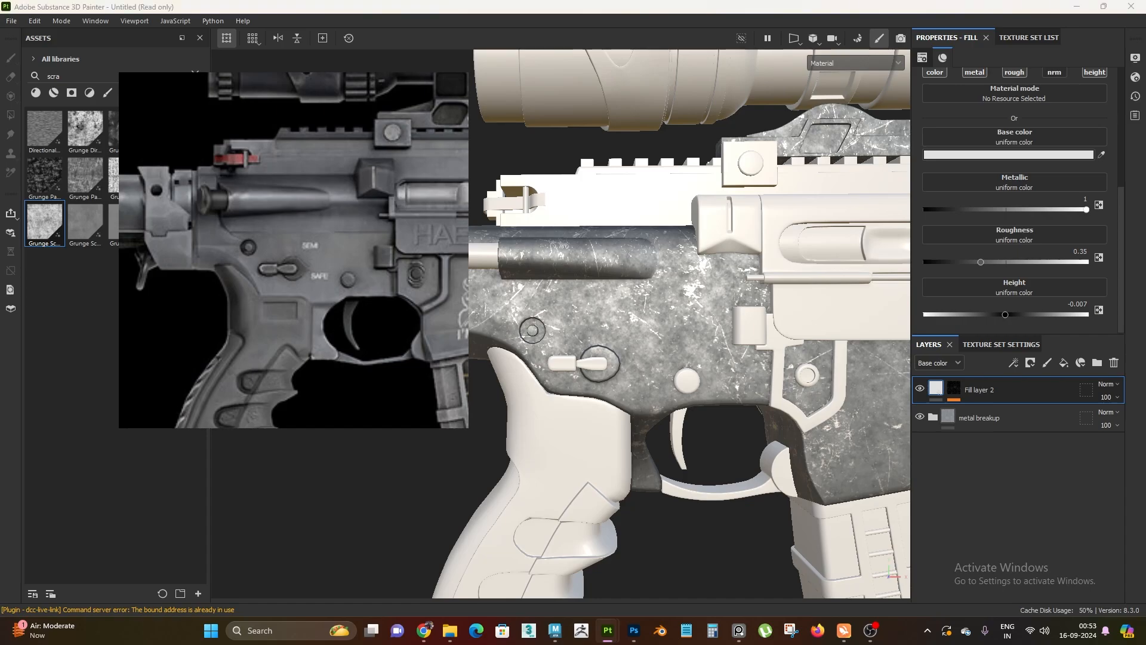
pyautogui.keyDown('alt'); pyautogui.moveTo(715, 290); pyautogui.dragTo(621, 268, button='right'); pyautogui.keyUp('alt')
pyautogui.keyDown('alt'); pyautogui.moveTo(621, 268); pyautogui.dragTo(645, 316); pyautogui.keyUp('alt')
pyautogui.keyDown('alt'); pyautogui.moveTo(645, 316); pyautogui.dragTo(713, 354, button='right'); pyautogui.keyUp('alt')
pyautogui.keyDown('alt'); pyautogui.moveTo(713, 354); pyautogui.dragTo(722, 332); pyautogui.keyUp('alt')
pyautogui.keyDown('alt'); pyautogui.moveTo(722, 331); pyautogui.dragTo(587, 287, button='middle'); pyautogui.keyUp('alt')
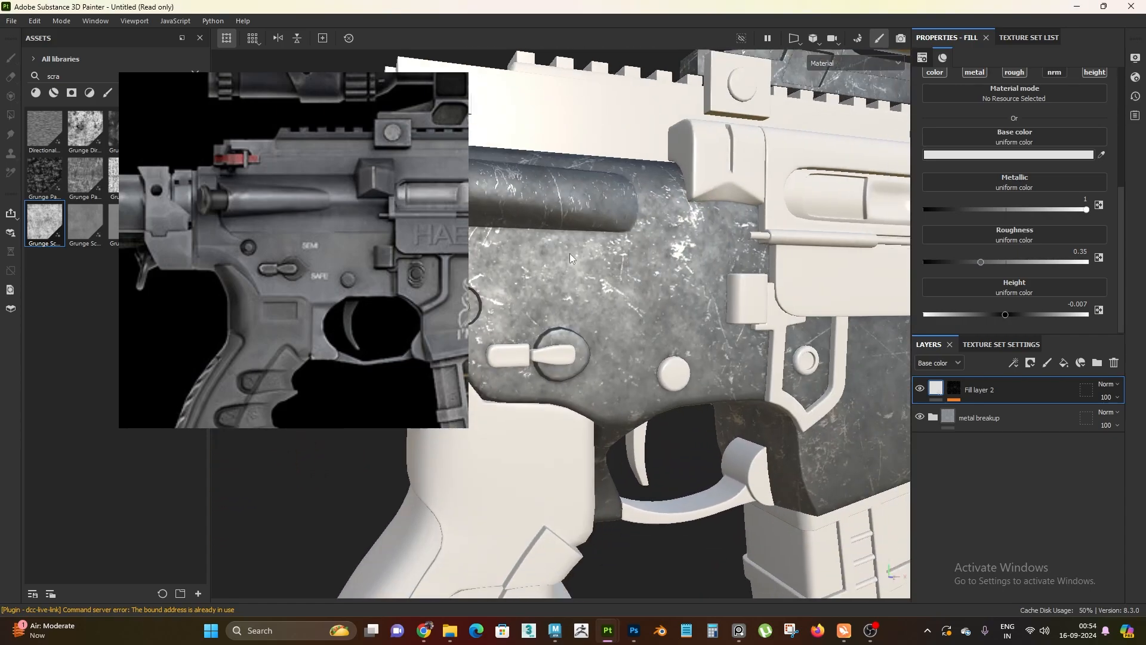
pyautogui.keyDown('alt'); pyautogui.moveTo(588, 287); pyautogui.dragTo(657, 332, button='right'); pyautogui.keyUp('alt')
pyautogui.keyDown('alt'); pyautogui.moveTo(657, 332); pyautogui.dragTo(683, 334); pyautogui.keyUp('alt')
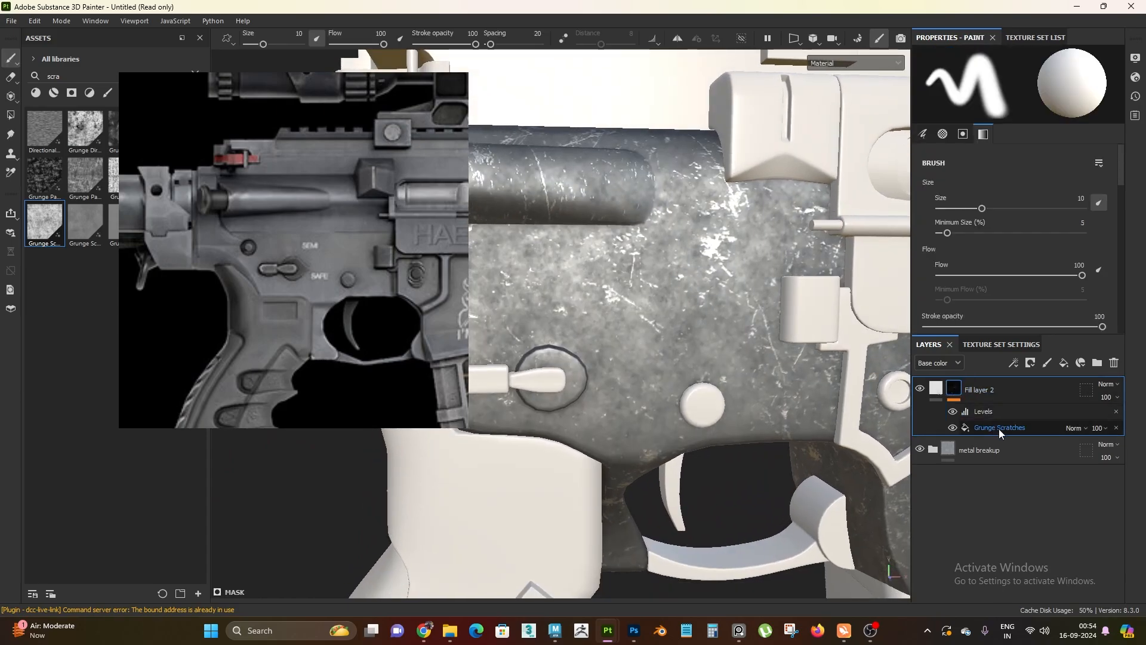
# Set the tiling of Fill layer 2's Grunge Scratches mask fill to 5 and switch its projection to Tri-planar projection
pyautogui.click(998, 429)
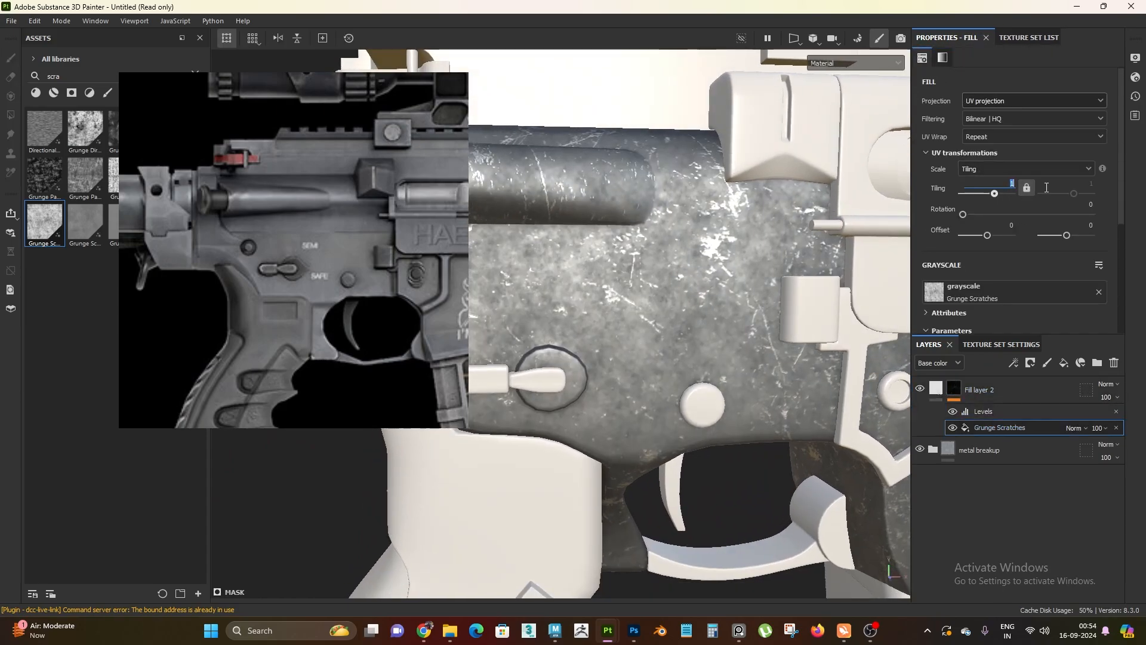
pyautogui.write('5')
pyautogui.press('Return')
pyautogui.click(989, 103)
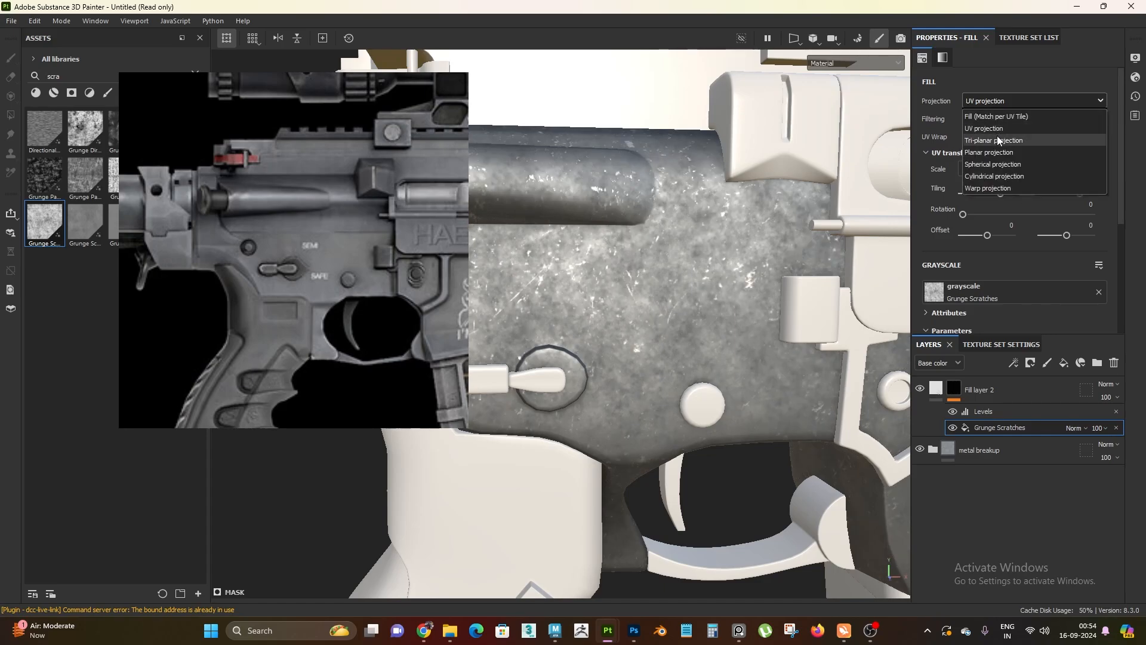
pyautogui.click(995, 140)
# Check the tri-planar scratches on the receiver and set the Grunge Scratches tiling to 6
pyautogui.scroll(-6, 668, 246)
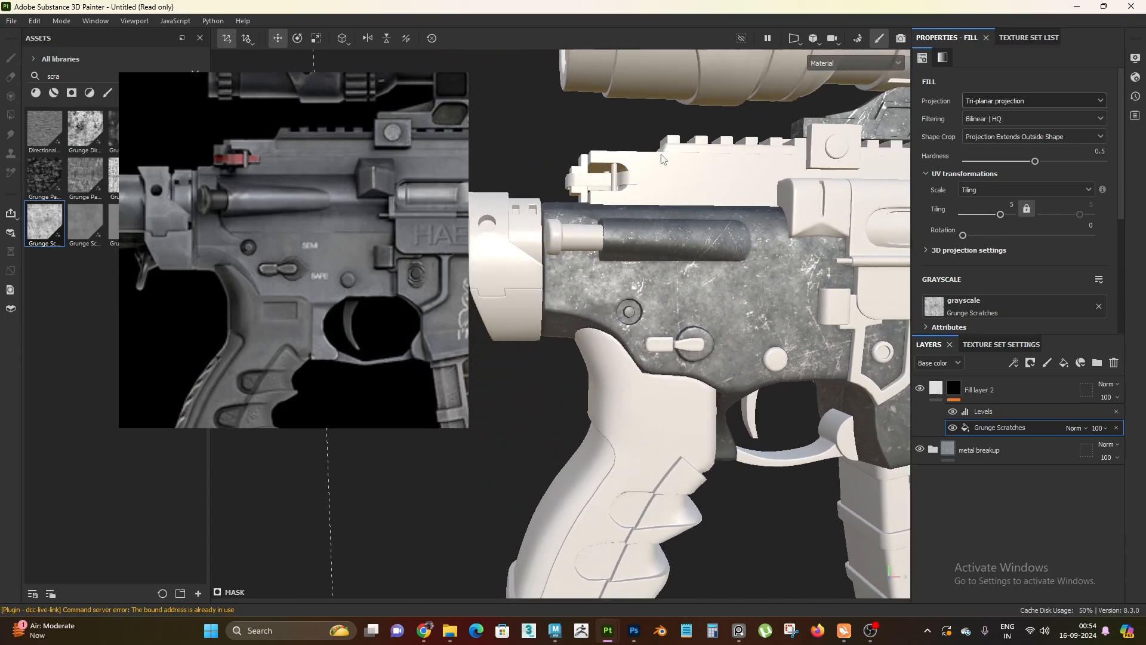
pyautogui.keyDown('alt'); pyautogui.moveTo(606, 229); pyautogui.dragTo(577, 291); pyautogui.keyUp('alt')
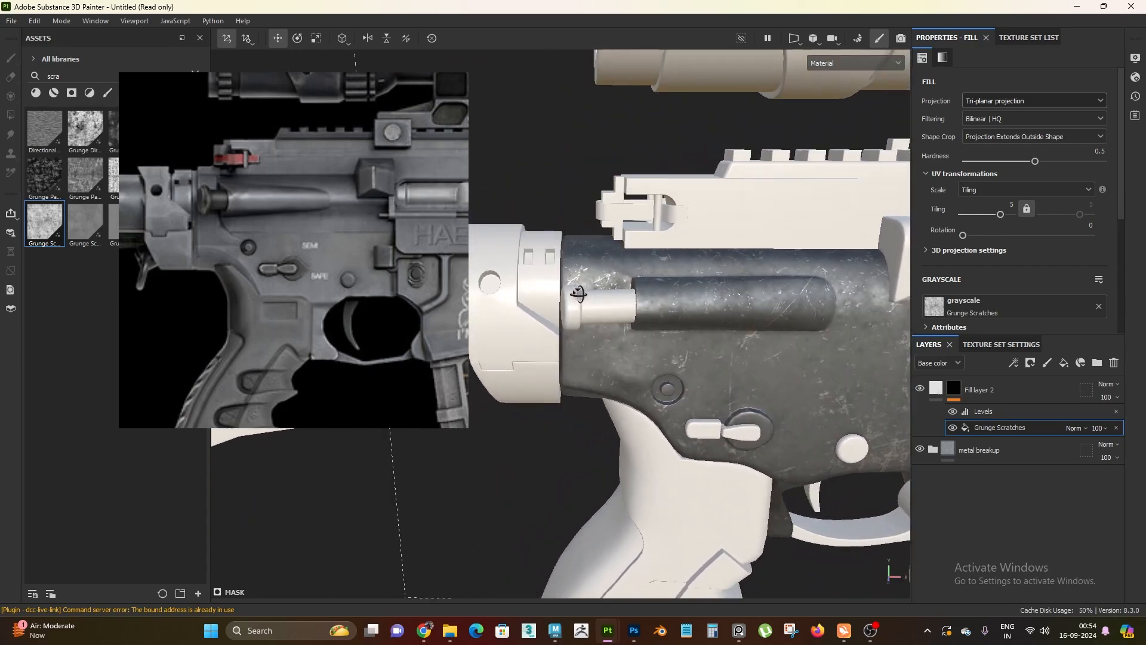
pyautogui.scroll(2, 621, 292)
pyautogui.keyDown('alt'); pyautogui.moveTo(663, 297); pyautogui.dragTo(542, 269, button='middle'); pyautogui.keyUp('alt')
pyautogui.scroll(2, 704, 346)
pyautogui.keyDown('alt'); pyautogui.moveTo(746, 366); pyautogui.dragTo(662, 335, button='middle'); pyautogui.keyUp('alt')
pyautogui.moveTo(1007, 205); pyautogui.dragTo(1028, 207)
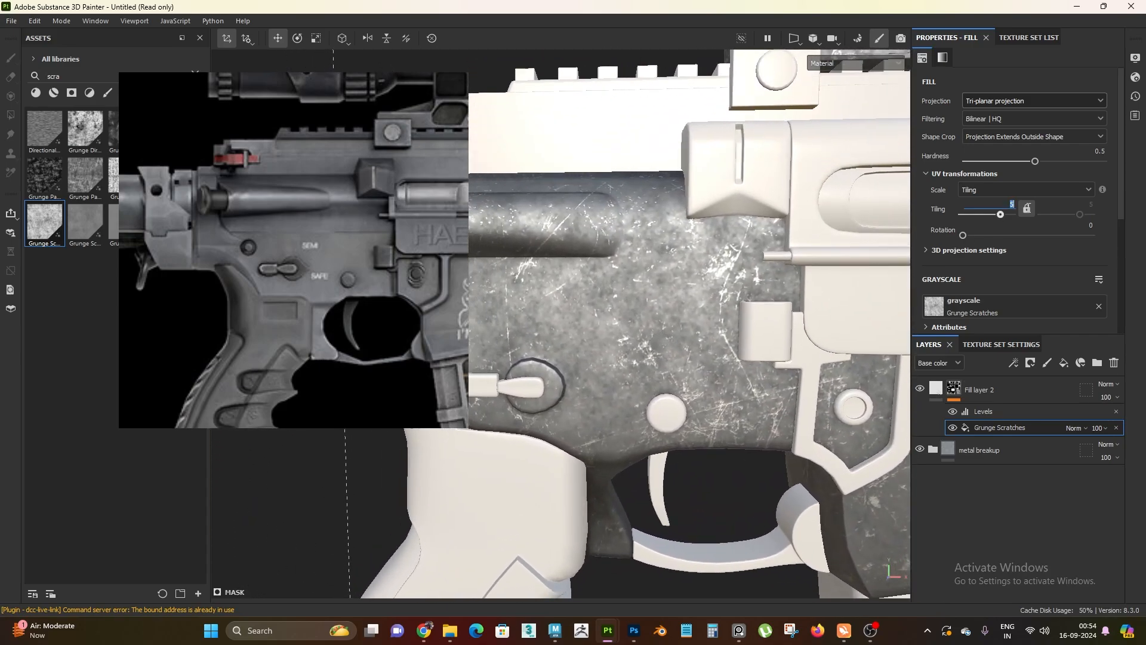
pyautogui.write('6')
pyautogui.press('Return')
# Examine the scratch pattern on the receiver and magazine well from several angles and lighting directions against the reference image
pyautogui.scroll(-2, 614, 284)
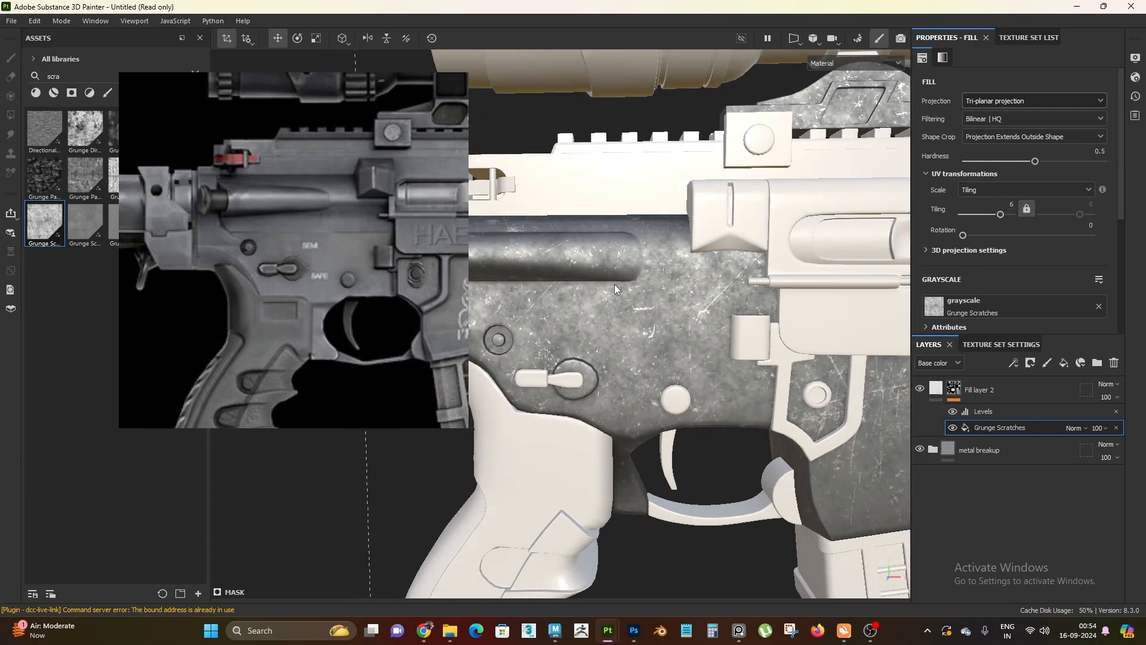
pyautogui.keyDown('alt'); pyautogui.moveTo(735, 441); pyautogui.dragTo(696, 362, button='middle'); pyautogui.keyUp('alt')
pyautogui.keyDown('alt'); pyautogui.moveTo(854, 395); pyautogui.dragTo(683, 384, button='middle'); pyautogui.keyUp('alt')
pyautogui.keyDown('alt'); pyautogui.moveTo(683, 384); pyautogui.dragTo(669, 358); pyautogui.keyUp('alt')
pyautogui.keyDown('alt'); pyautogui.moveTo(668, 358); pyautogui.dragTo(574, 291, button='right'); pyautogui.keyUp('alt')
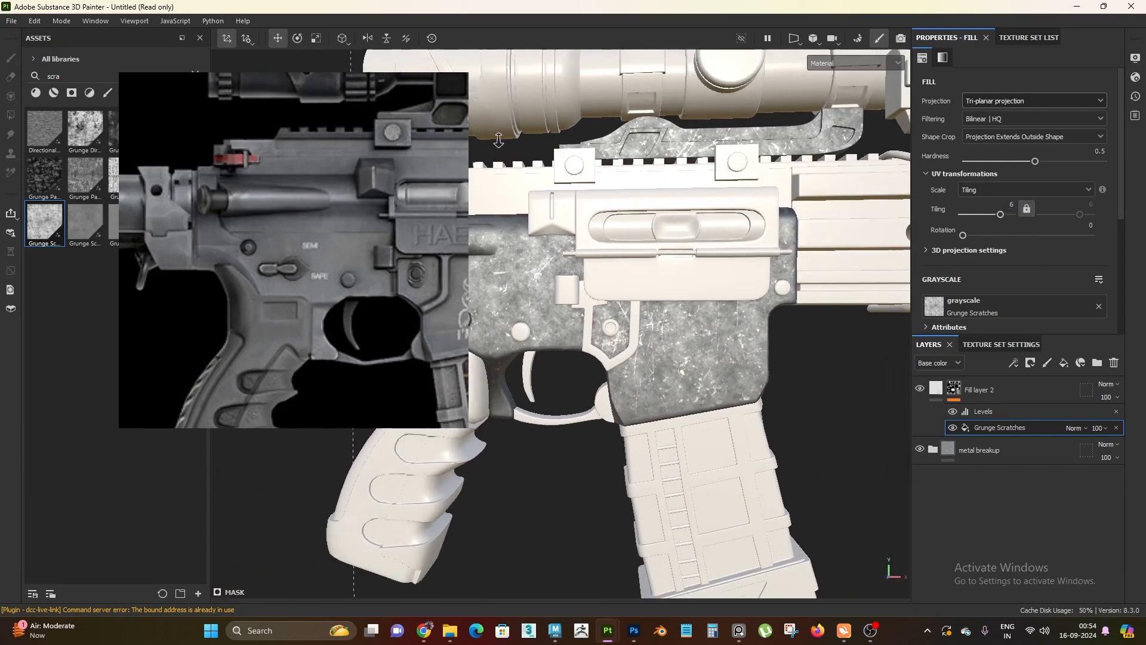
pyautogui.keyDown('alt'); pyautogui.moveTo(573, 290); pyautogui.dragTo(705, 272, button='middle'); pyautogui.keyUp('alt')
pyautogui.keyDown('alt'); pyautogui.moveTo(683, 281); pyautogui.dragTo(626, 298, button='right'); pyautogui.keyUp('alt')
pyautogui.keyDown('alt'); pyautogui.moveTo(627, 298); pyautogui.dragTo(671, 323, button='middle'); pyautogui.keyUp('alt')
pyautogui.keyDown('alt'); pyautogui.moveTo(670, 323); pyautogui.dragTo(794, 430, button='right'); pyautogui.keyUp('alt')
pyautogui.keyDown('alt'); pyautogui.moveTo(793, 429); pyautogui.dragTo(632, 377, button='middle'); pyautogui.keyUp('alt')
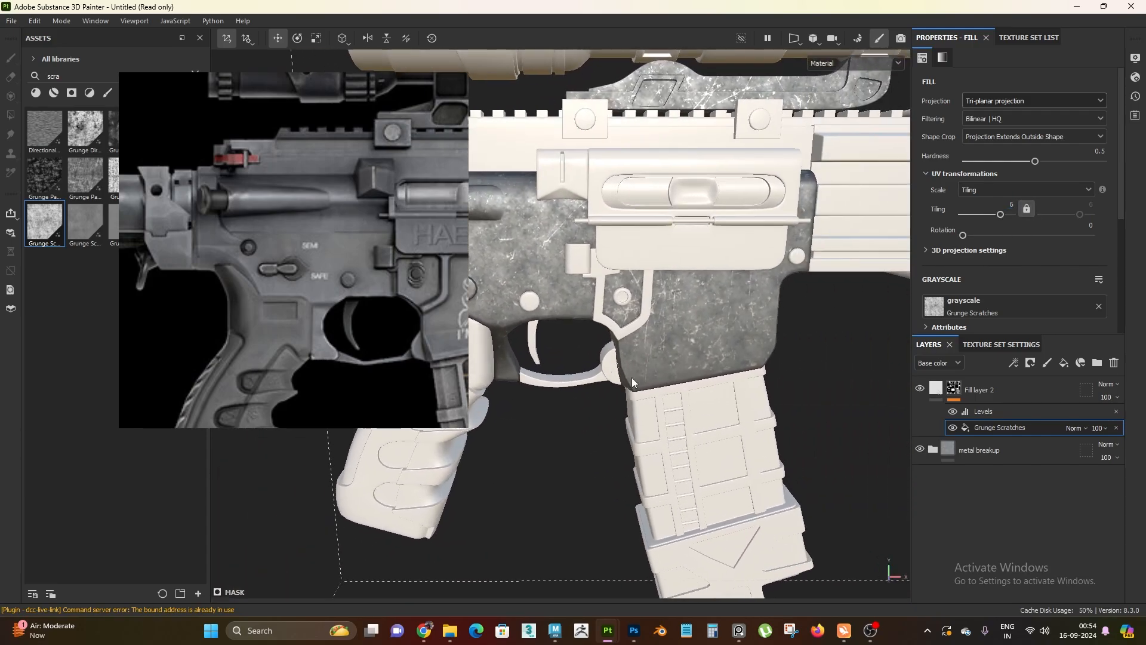
pyautogui.keyDown('alt'); pyautogui.moveTo(632, 378); pyautogui.dragTo(658, 287); pyautogui.keyUp('alt')
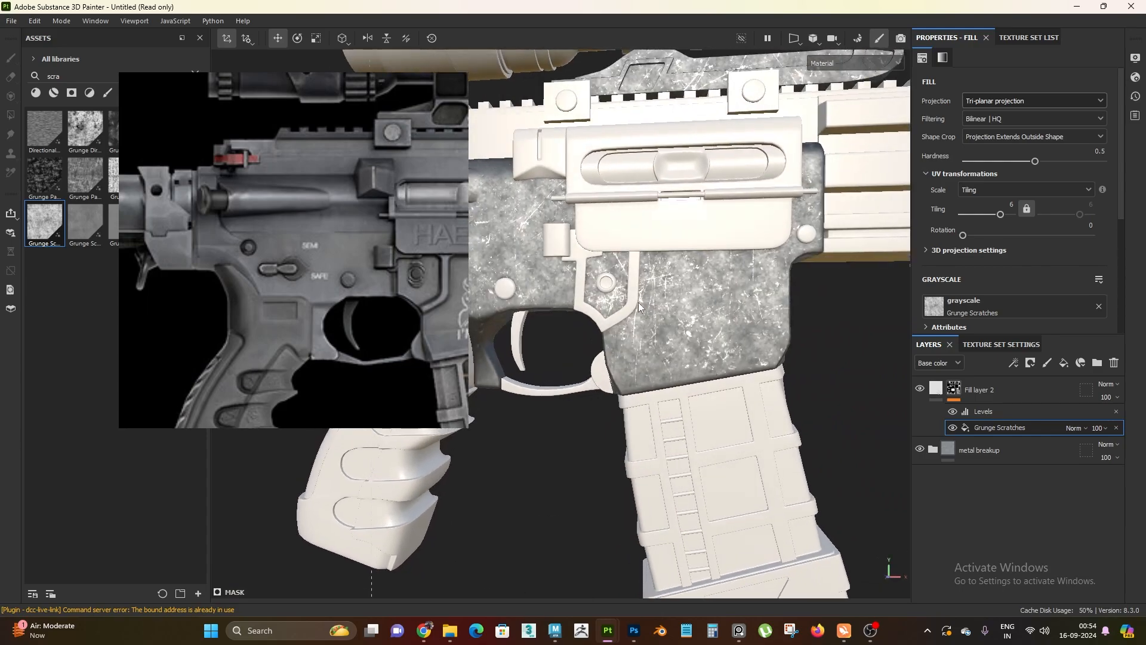
pyautogui.moveTo(710, 347)
pyautogui.keyDown('alt'); pyautogui.mouseDown()
pyautogui.moveTo(485, 317)
pyautogui.moveTo(692, 352)
pyautogui.mouseUp(); pyautogui.keyUp('alt')
pyautogui.keyDown('alt'); pyautogui.moveTo(692, 352); pyautogui.dragTo(579, 256, button='right'); pyautogui.keyUp('alt')
pyautogui.keyDown('alt'); pyautogui.moveTo(579, 257); pyautogui.dragTo(724, 276, button='middle'); pyautogui.keyUp('alt')
pyautogui.keyDown('alt'); pyautogui.moveTo(724, 276); pyautogui.dragTo(657, 323); pyautogui.keyUp('alt')
pyautogui.keyDown('alt'); pyautogui.moveTo(657, 323); pyautogui.dragTo(721, 401, button='right'); pyautogui.keyUp('alt')
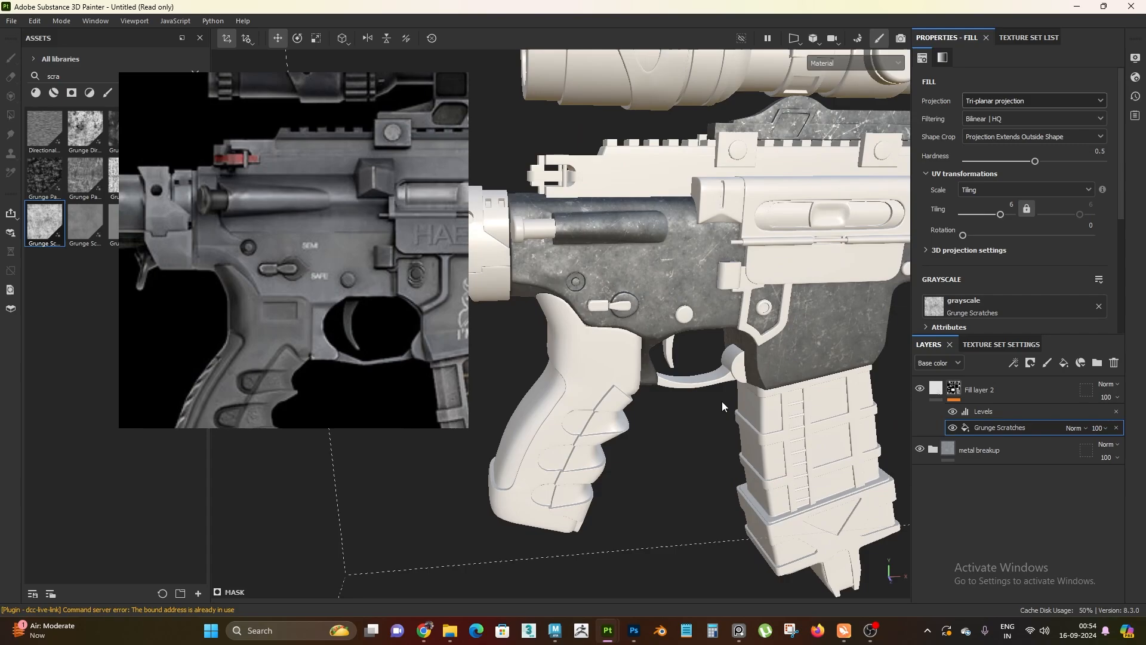
pyautogui.keyDown('alt'); pyautogui.moveTo(721, 401); pyautogui.dragTo(670, 367); pyautogui.keyUp('alt')
pyautogui.moveTo(421, 334); pyautogui.dragTo(373, 359, button='right')
pyautogui.keyDown('alt'); pyautogui.moveTo(695, 358); pyautogui.dragTo(667, 268, button='right'); pyautogui.keyUp('alt')
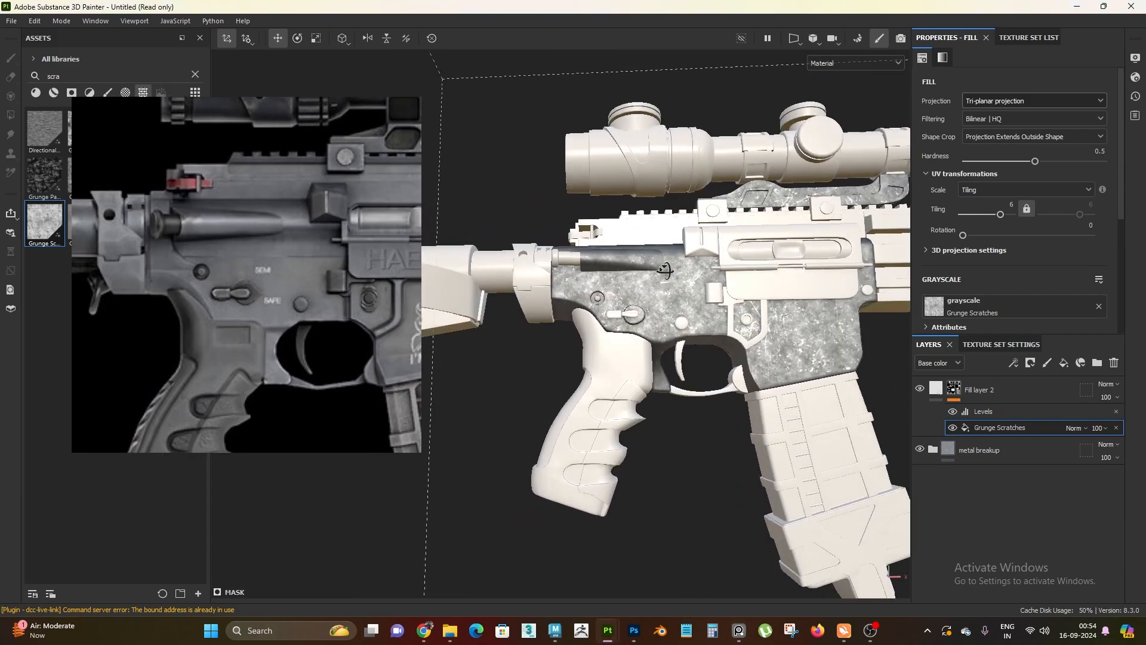
pyautogui.keyDown('alt'); pyautogui.moveTo(667, 269); pyautogui.dragTo(684, 329); pyautogui.keyUp('alt')
pyautogui.keyDown('alt'); pyautogui.moveTo(683, 328); pyautogui.dragTo(827, 361, button='right'); pyautogui.keyUp('alt')
pyautogui.keyDown('alt'); pyautogui.moveTo(827, 361); pyautogui.dragTo(703, 382, button='middle'); pyautogui.keyUp('alt')
pyautogui.keyDown('alt'); pyautogui.moveTo(703, 382); pyautogui.dragTo(624, 352); pyautogui.keyUp('alt')
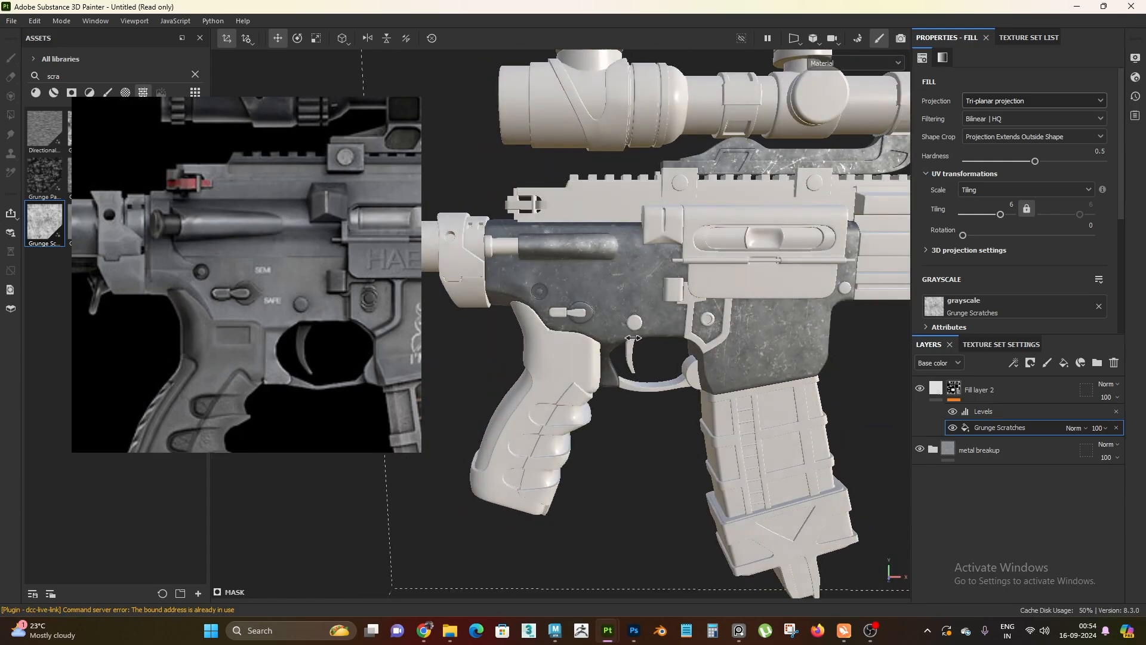
pyautogui.keyDown('alt'); pyautogui.moveTo(623, 352); pyautogui.dragTo(674, 385, button='right'); pyautogui.keyUp('alt')
pyautogui.keyDown('alt'); pyautogui.moveTo(674, 385); pyautogui.dragTo(702, 377); pyautogui.keyUp('alt')
pyautogui.press('m')
pyautogui.hotkey('alt', 'Tab')
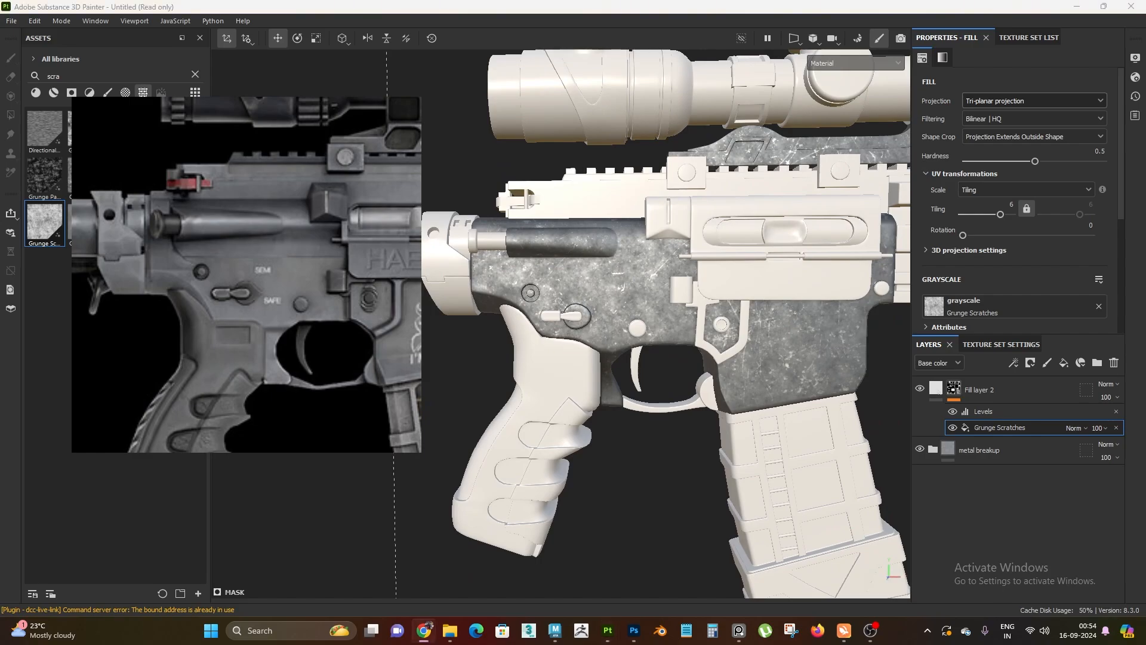
pyautogui.hotkey('alt', 'Tab')
pyautogui.keyDown('alt'); pyautogui.moveTo(818, 332); pyautogui.dragTo(674, 364, button='right'); pyautogui.keyUp('alt')
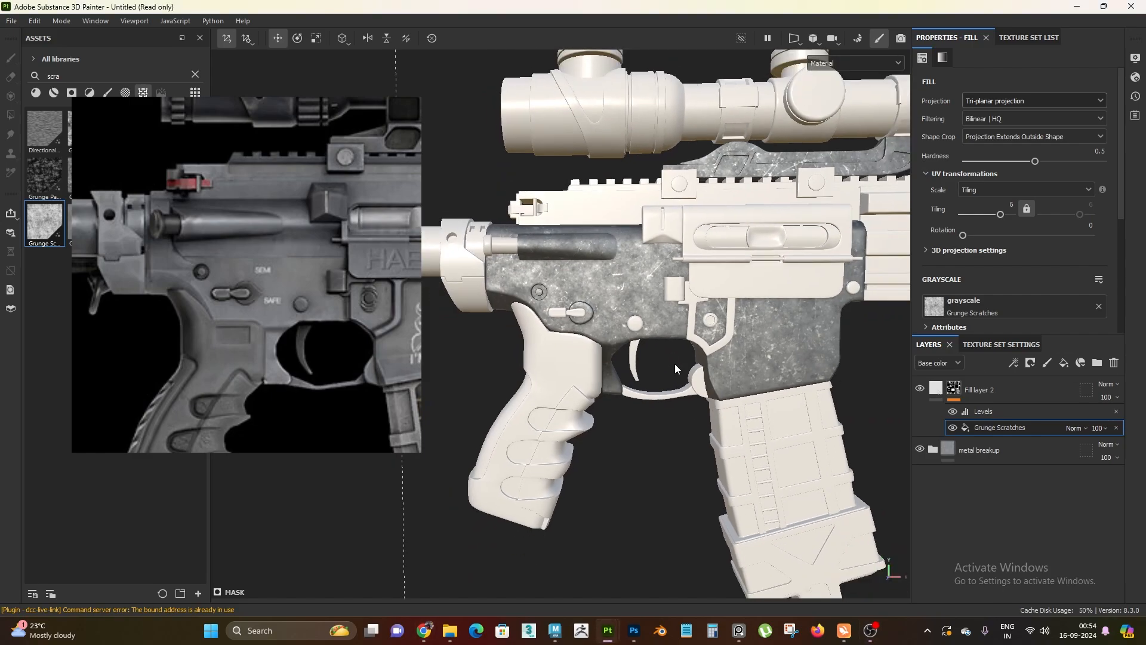
pyautogui.keyDown('alt'); pyautogui.moveTo(675, 363); pyautogui.dragTo(674, 347); pyautogui.keyUp('alt')
# Put Fill layer 2 into a new folder and name the folder "scratches"
pyautogui.click(936, 388)
pyautogui.click(1097, 362)
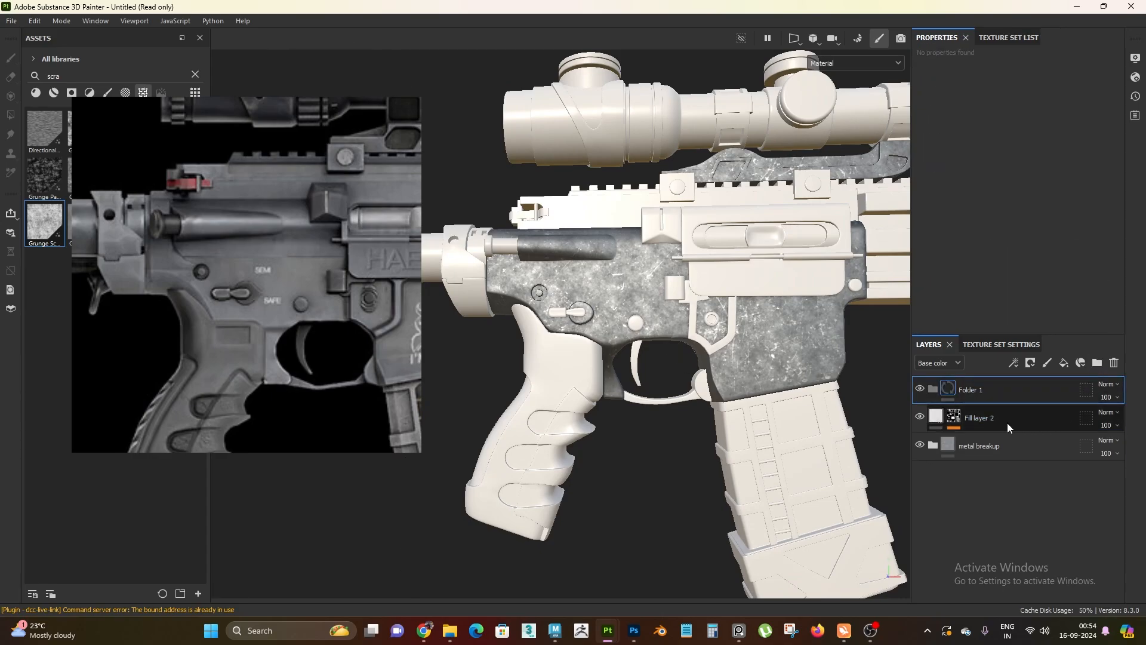
pyautogui.doubleClick(970, 390)
pyautogui.write('cratces')
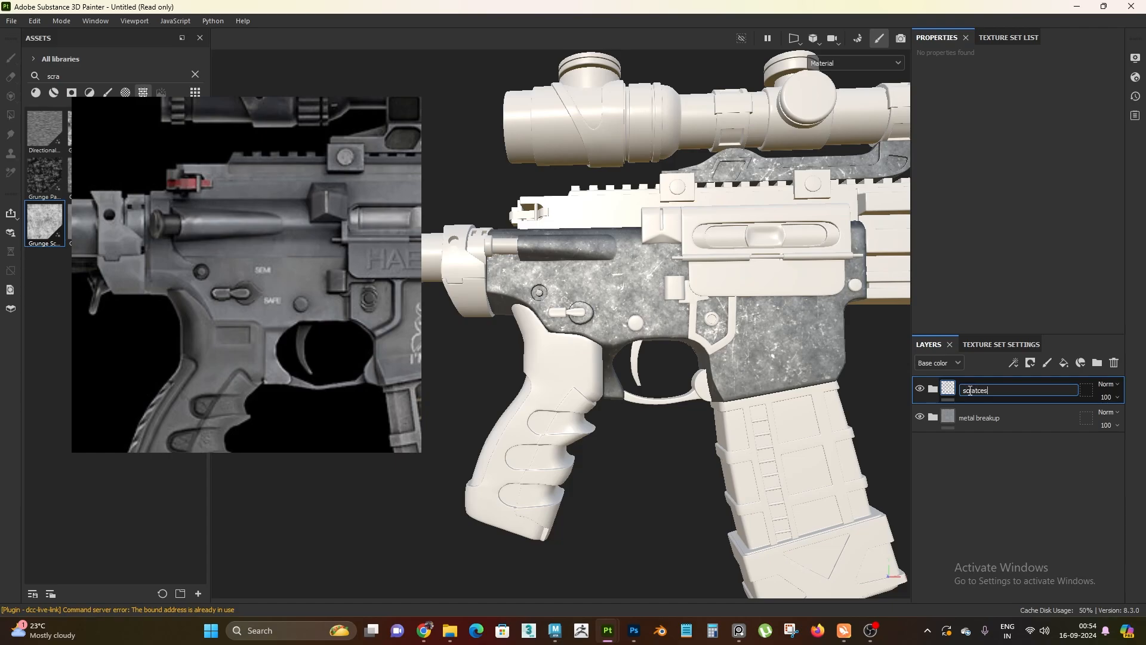
pyautogui.press('Return')
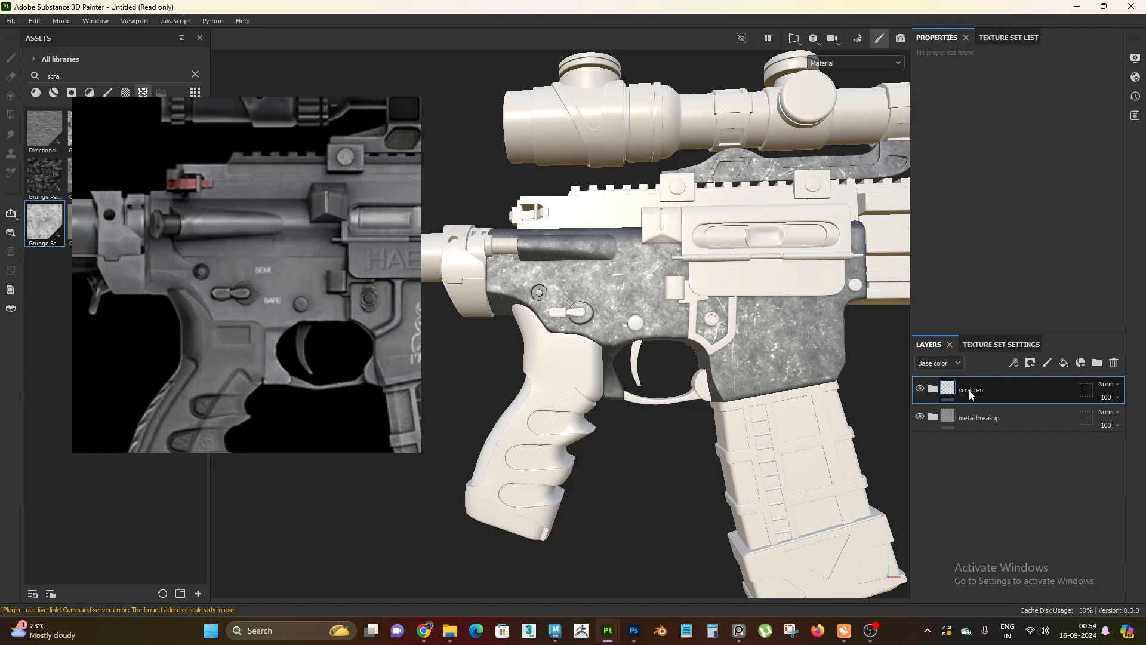
pyautogui.doubleClick(969, 389)
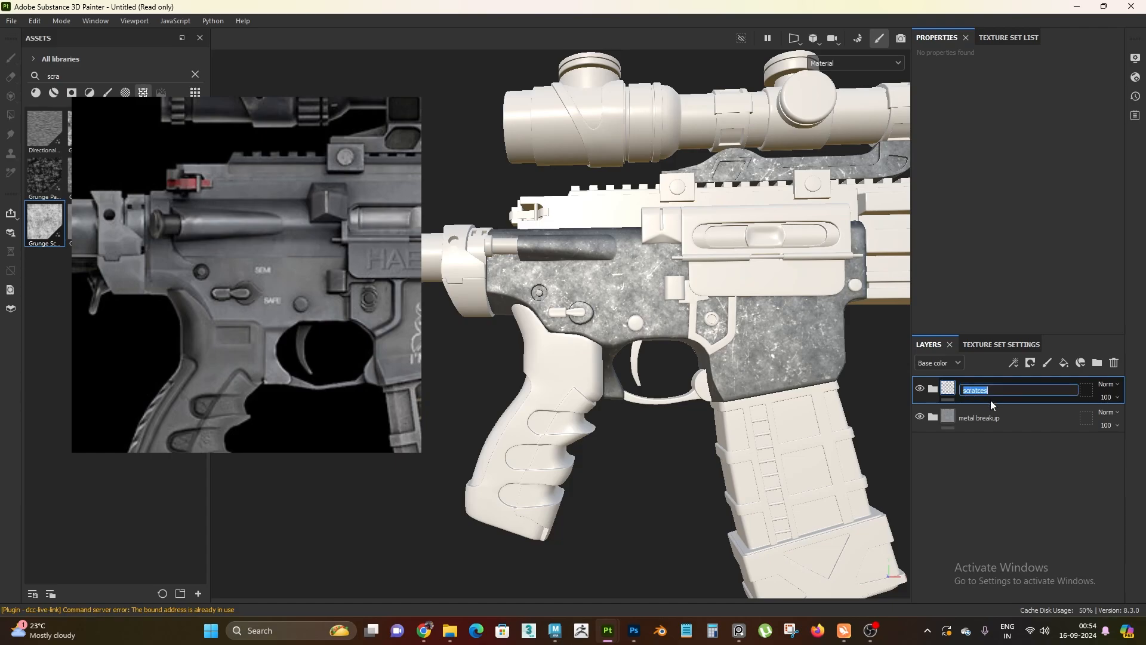
pyautogui.click(1016, 390)
pyautogui.press('Return')
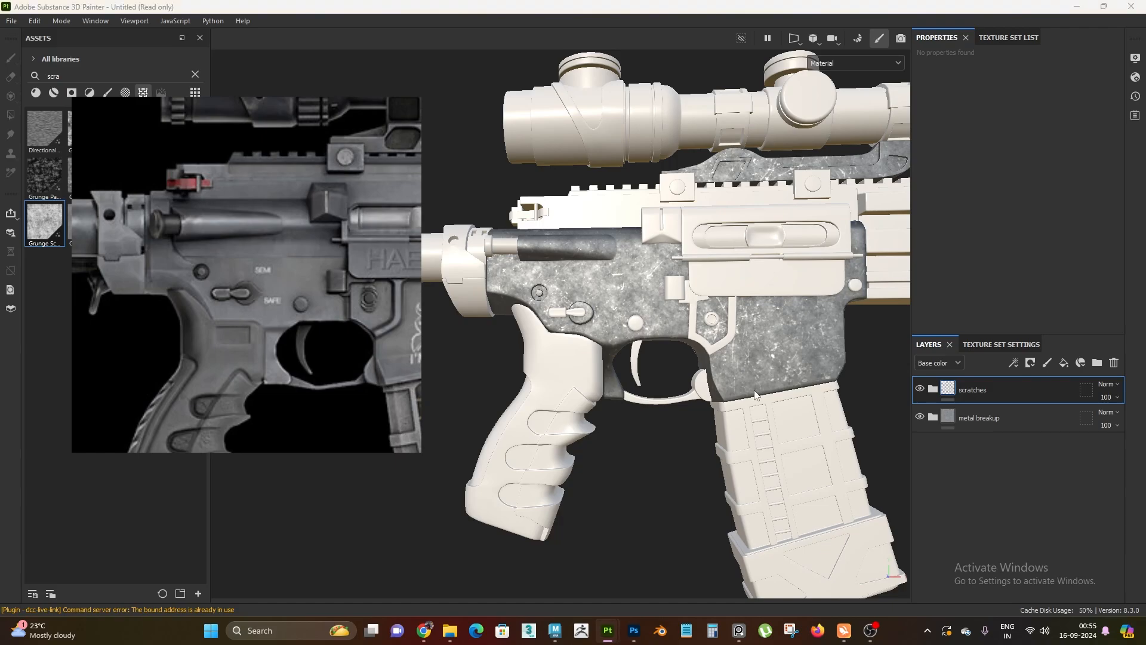
# Display only the base color channel in the viewport and examine the color variation and scratches on the receiver
pyautogui.moveTo(704, 412)
pyautogui.keyDown('alt'); pyautogui.mouseDown()
pyautogui.moveTo(758, 412)
pyautogui.moveTo(716, 421)
pyautogui.mouseUp(); pyautogui.keyUp('alt')
pyautogui.press('c')
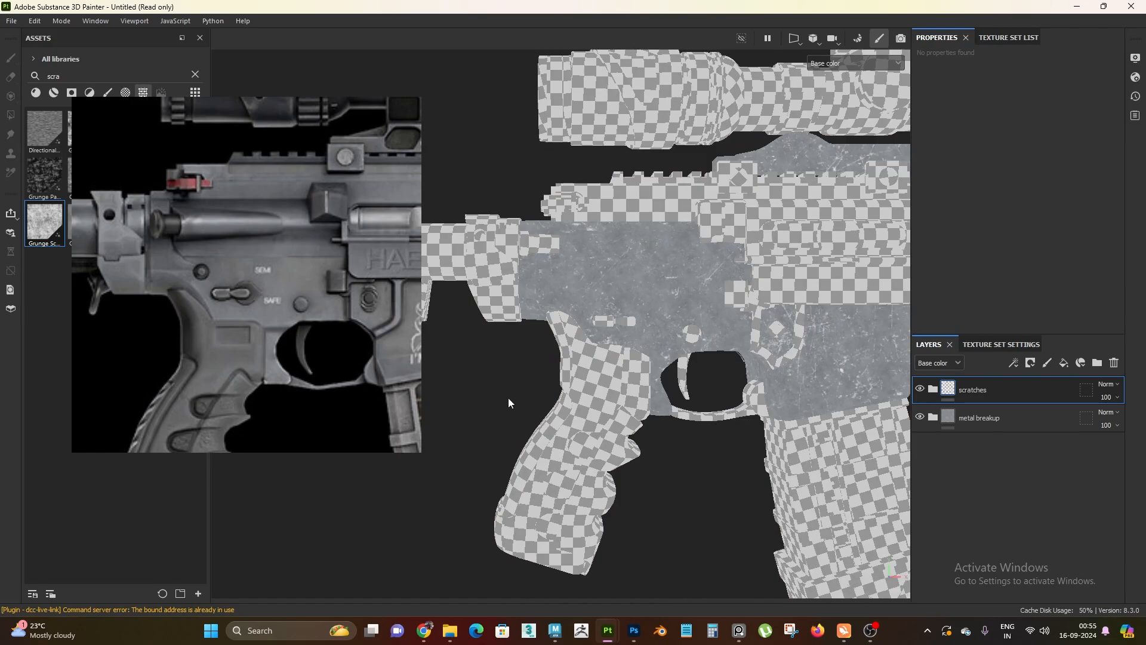
pyautogui.scroll(1, 690, 430)
pyautogui.keyDown('alt'); pyautogui.moveTo(689, 432); pyautogui.dragTo(692, 448); pyautogui.keyUp('alt')
pyautogui.scroll(1, 689, 358)
pyautogui.keyDown('alt'); pyautogui.moveTo(639, 278); pyautogui.dragTo(674, 307, button='middle'); pyautogui.keyUp('alt')
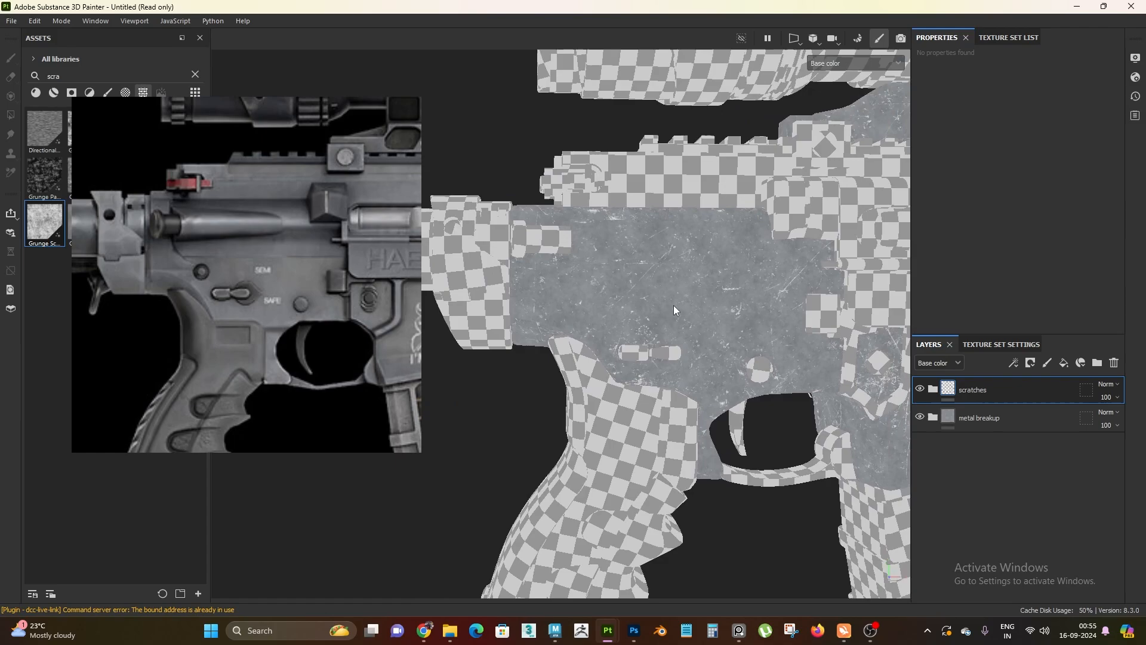
pyautogui.keyDown('alt'); pyautogui.moveTo(675, 307); pyautogui.dragTo(637, 344); pyautogui.keyUp('alt')
pyautogui.scroll(2, 713, 425)
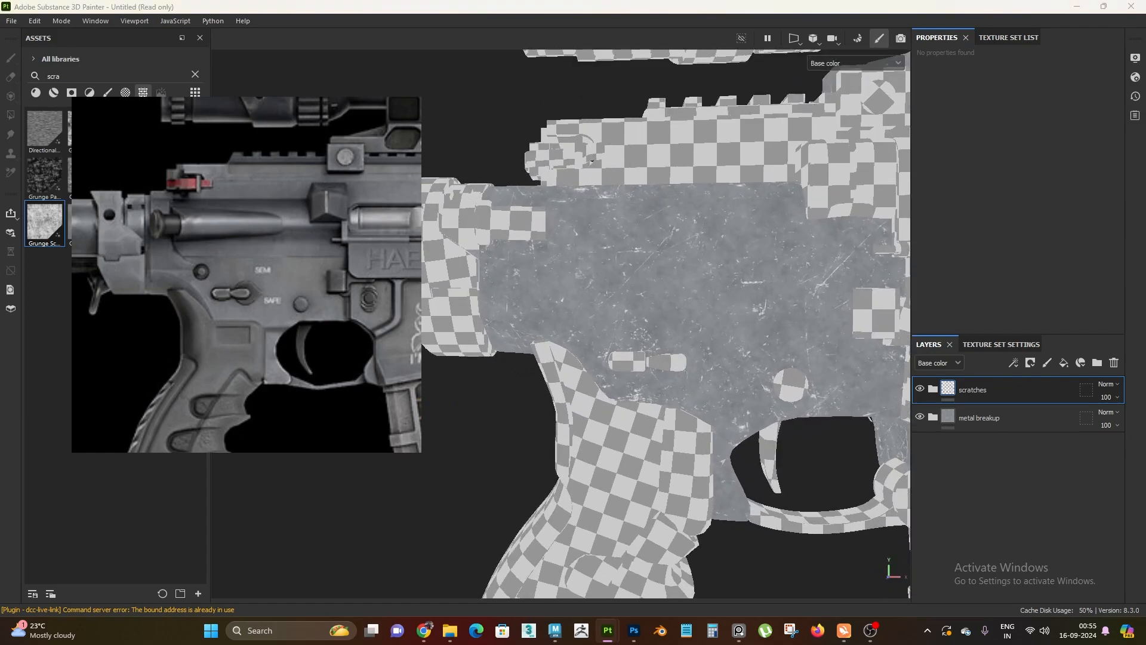
pyautogui.scroll(-2, 617, 441)
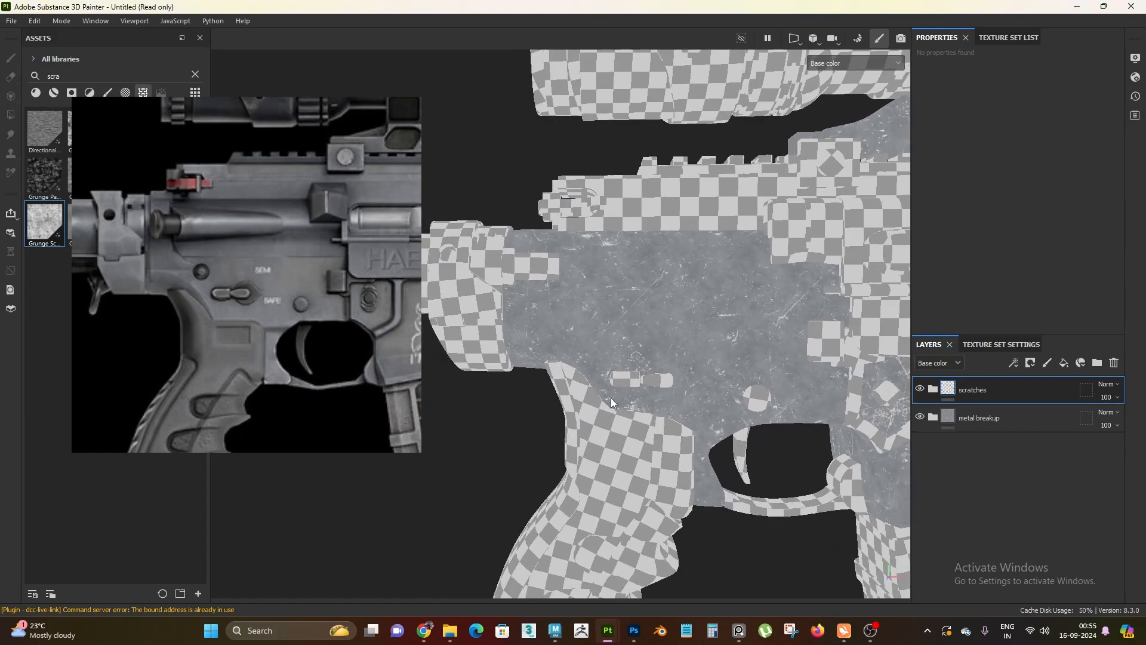
pyautogui.scroll(1, 657, 310)
pyautogui.scroll(2, 668, 284)
pyautogui.keyDown('alt'); pyautogui.moveTo(717, 396); pyautogui.dragTo(691, 379); pyautogui.keyUp('alt')
pyautogui.scroll(-1, 670, 307)
pyautogui.keyDown('alt'); pyautogui.moveTo(690, 394); pyautogui.dragTo(731, 325, button='middle'); pyautogui.keyUp('alt')
pyautogui.keyDown('alt'); pyautogui.moveTo(732, 323); pyautogui.dragTo(686, 352); pyautogui.keyUp('alt')
# Add a fill layer above the scratches folder and leave only its color channel enabled
pyautogui.click(1033, 421)
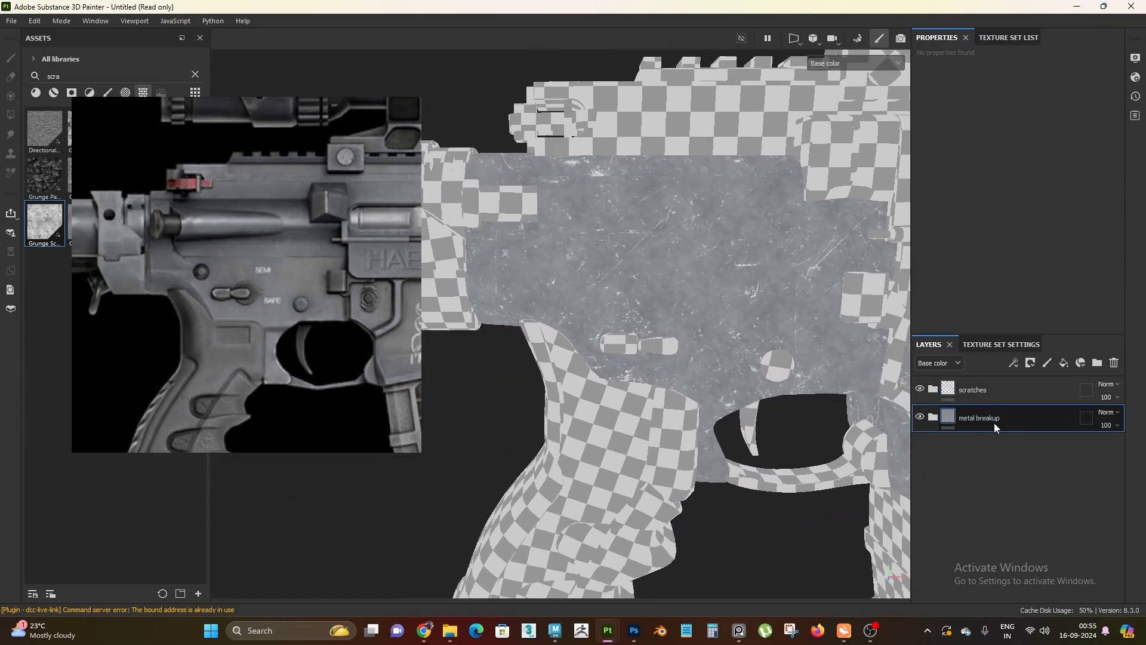
pyautogui.click(1007, 396)
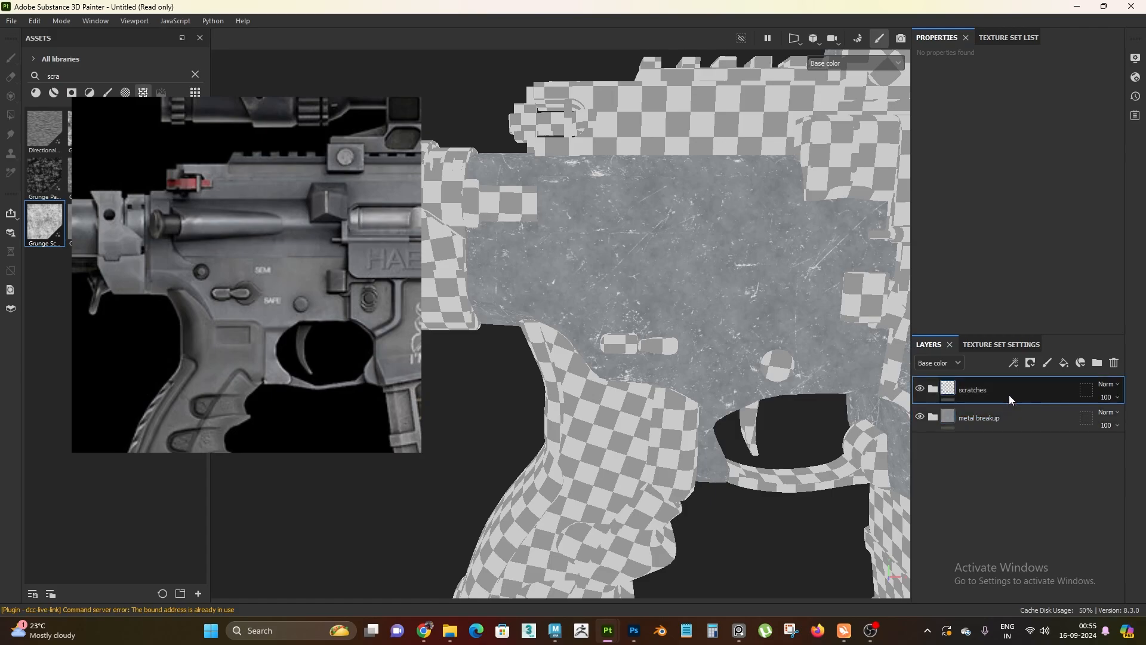
pyautogui.click(1060, 365)
pyautogui.click(1095, 287)
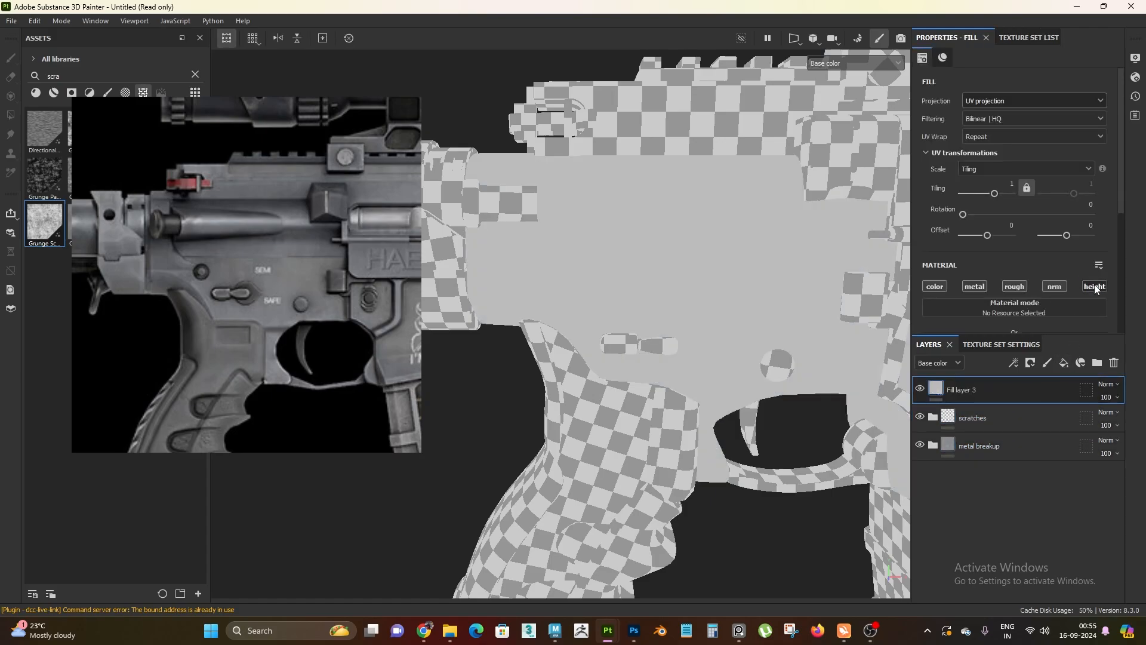
pyautogui.click(1062, 289)
pyautogui.click(974, 286)
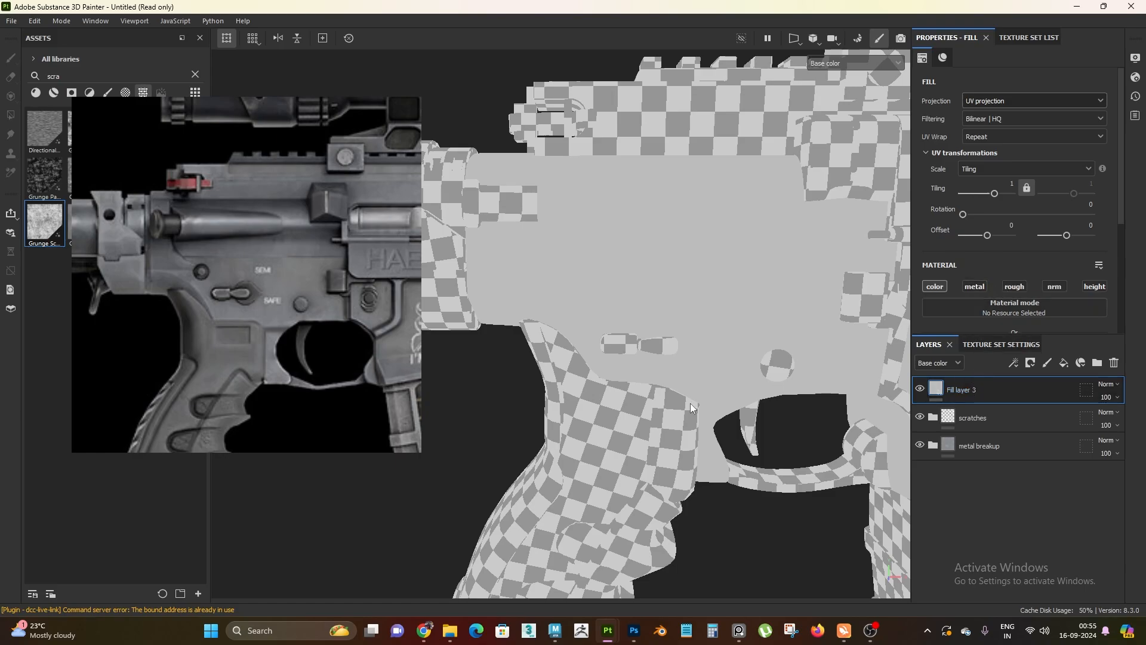
pyautogui.scroll(-1, 605, 410)
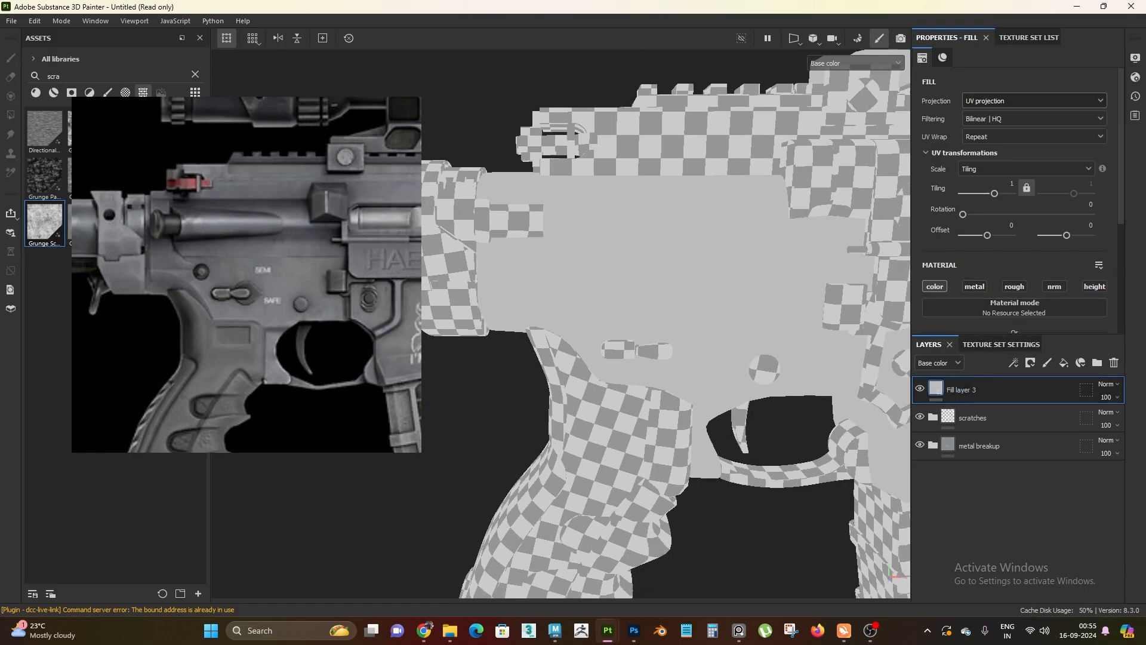
# Set Fill layer 3's base color by sampling the bottom Fill layer 1 in the metal breakup folder
pyautogui.click(932, 445)
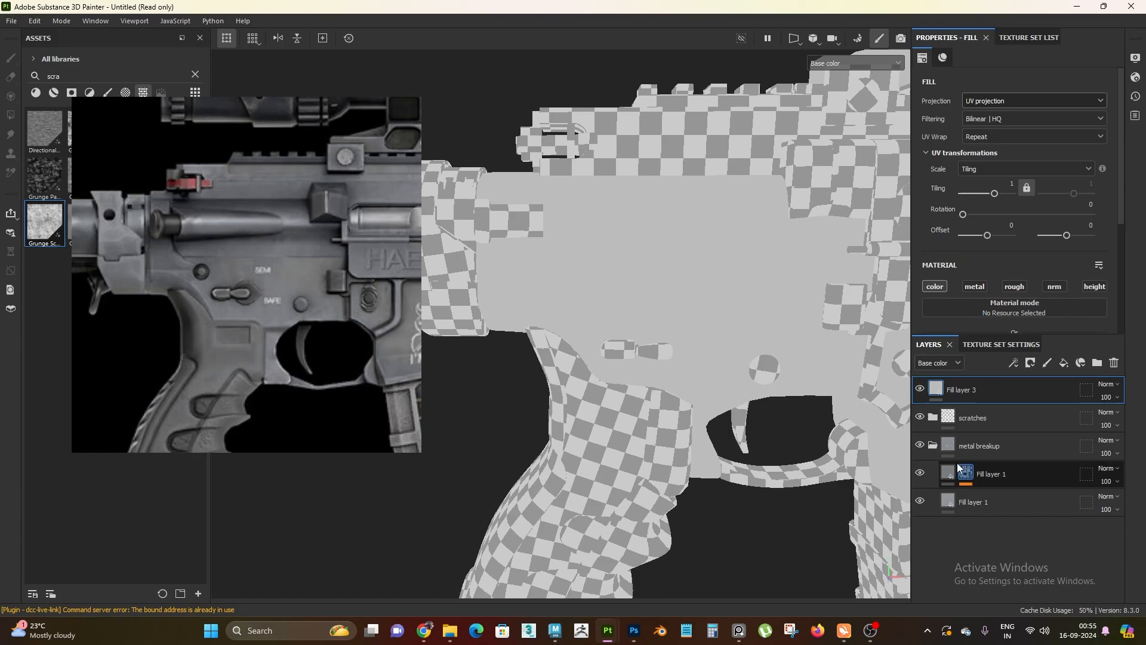
pyautogui.scroll(-2, 1027, 166)
pyautogui.click(1000, 298)
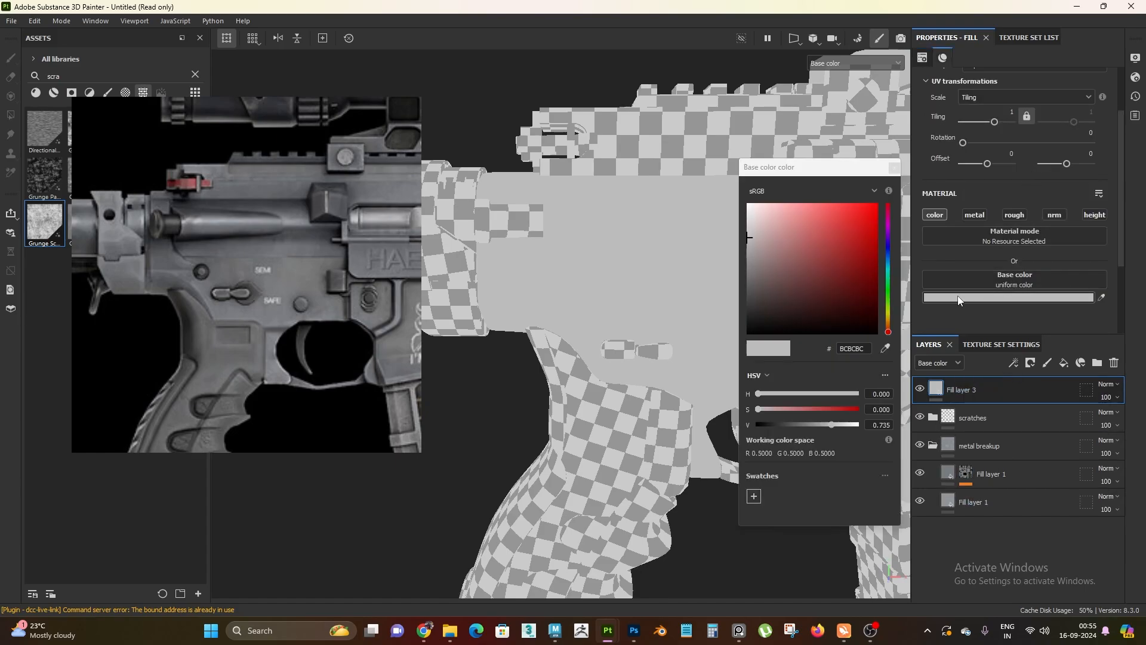
pyautogui.click(885, 349)
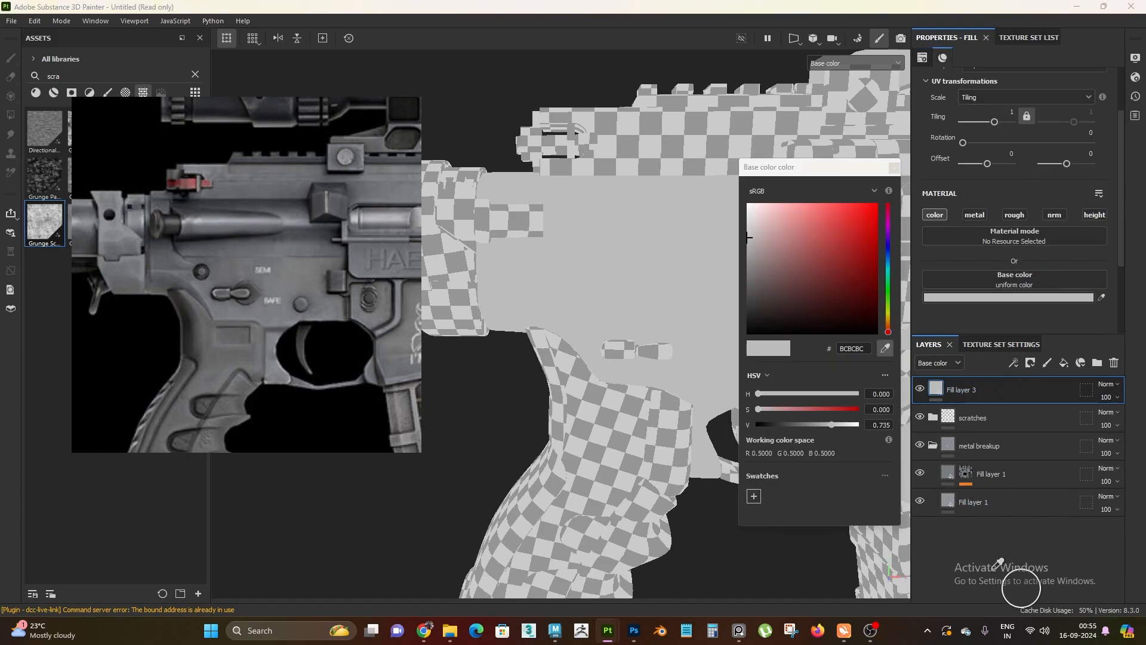
pyautogui.click(949, 499)
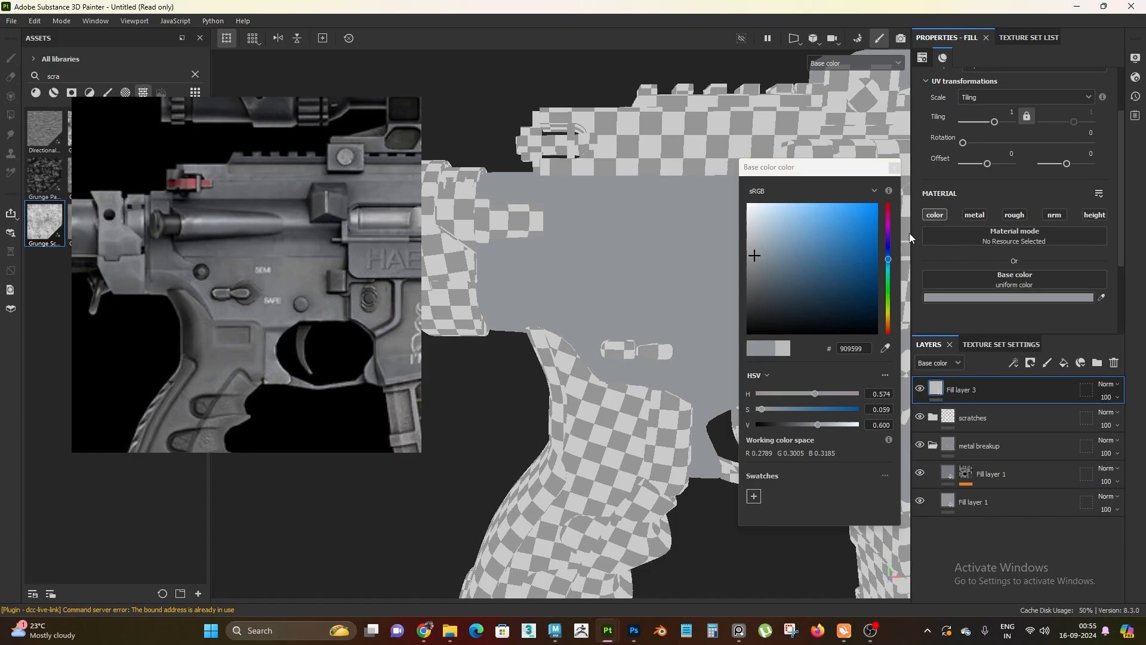
pyautogui.click(893, 167)
pyautogui.keyDown('alt'); pyautogui.moveTo(754, 351); pyautogui.dragTo(578, 233); pyautogui.keyUp('alt')
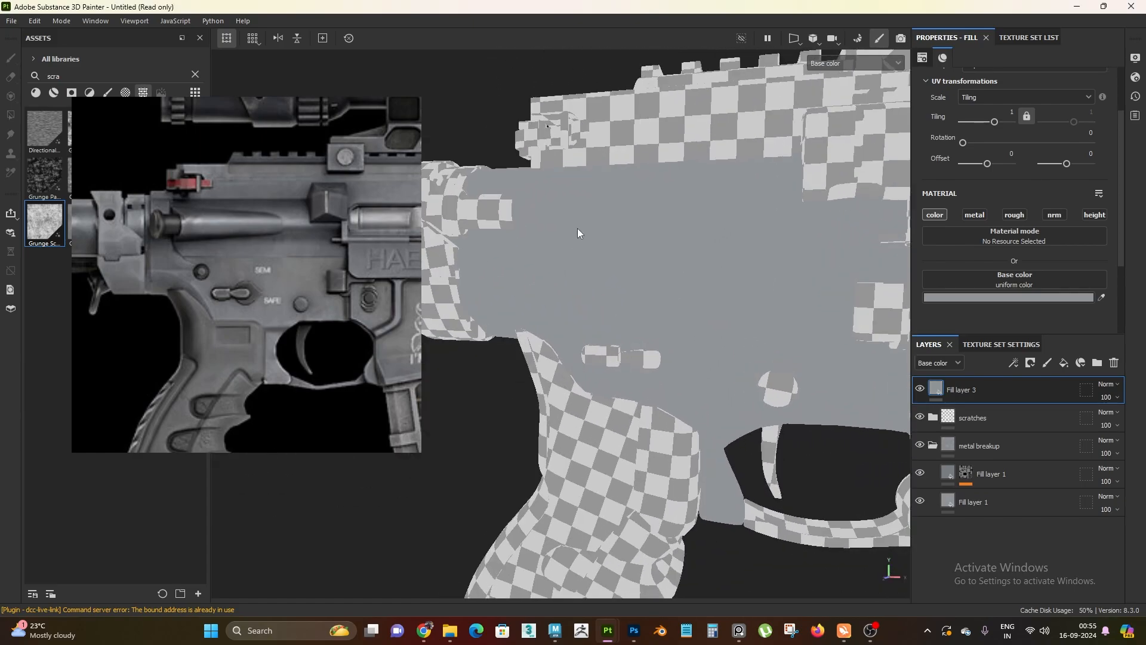
pyautogui.click(933, 445)
# Darken Fill layer 3's base color by setting its HSV value component to 0.2
pyautogui.scroll(-2, 1039, 274)
pyautogui.click(1014, 263)
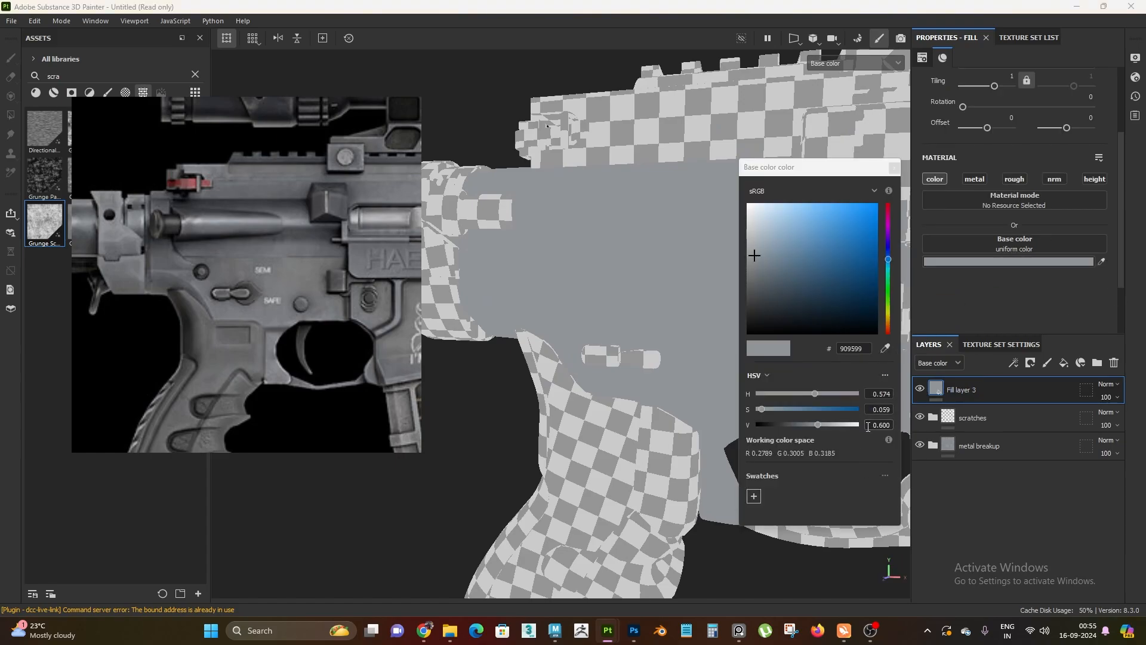
pyautogui.click(890, 426)
pyautogui.write('0.2')
pyautogui.press('Return')
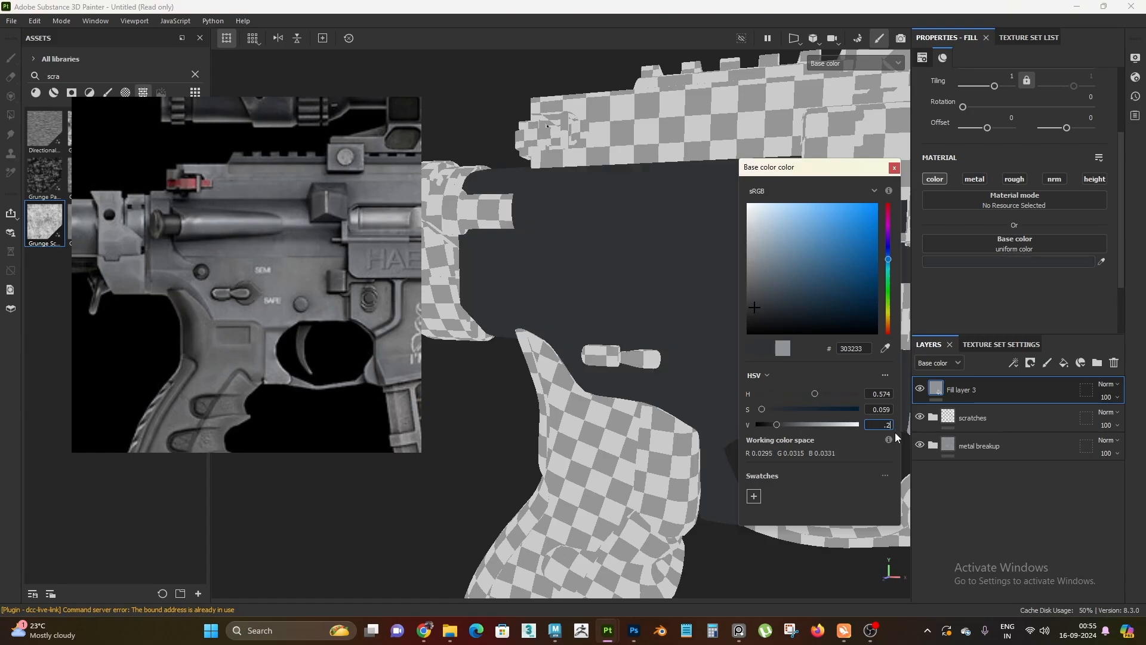
# Set the HSV value component of Fill layer 3's base color to 0.25 and close the color picker
pyautogui.write('0.25')
pyautogui.press('Return')
pyautogui.click(894, 169)
pyautogui.keyDown('alt'); pyautogui.moveTo(818, 171); pyautogui.dragTo(763, 167, button='right'); pyautogui.keyUp('alt')
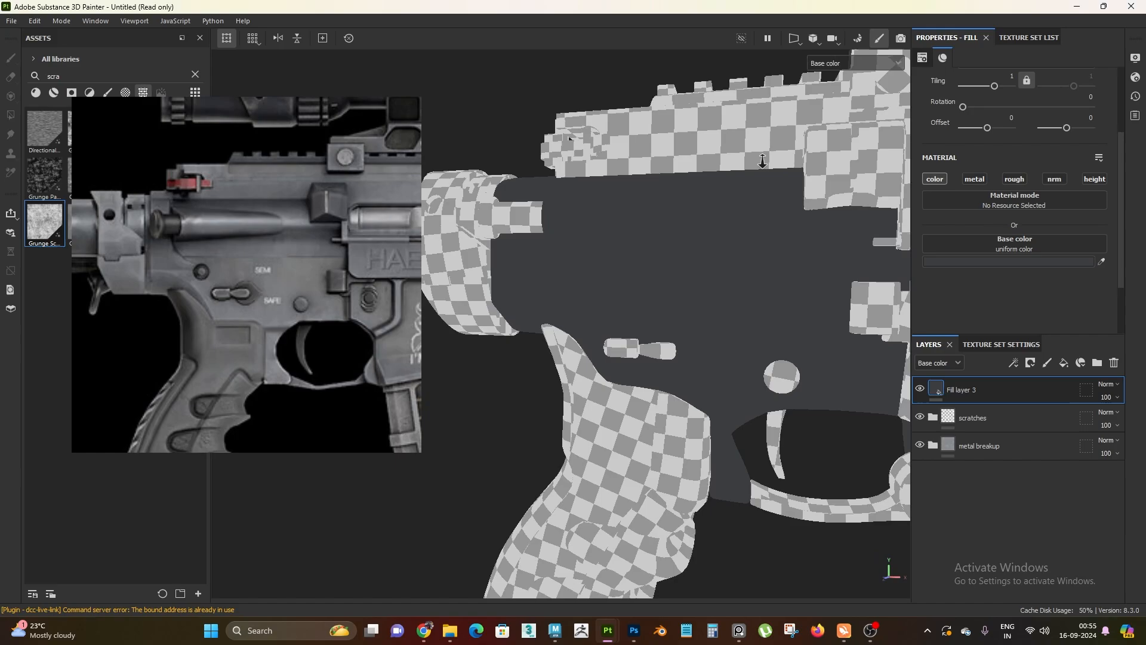
pyautogui.keyDown('alt'); pyautogui.moveTo(762, 166); pyautogui.dragTo(706, 261); pyautogui.keyUp('alt')
pyautogui.keyDown('alt'); pyautogui.moveTo(706, 261); pyautogui.dragTo(714, 360, button='right'); pyautogui.keyUp('alt')
pyautogui.keyDown('alt'); pyautogui.moveTo(715, 360); pyautogui.dragTo(701, 351, button='middle'); pyautogui.keyUp('alt')
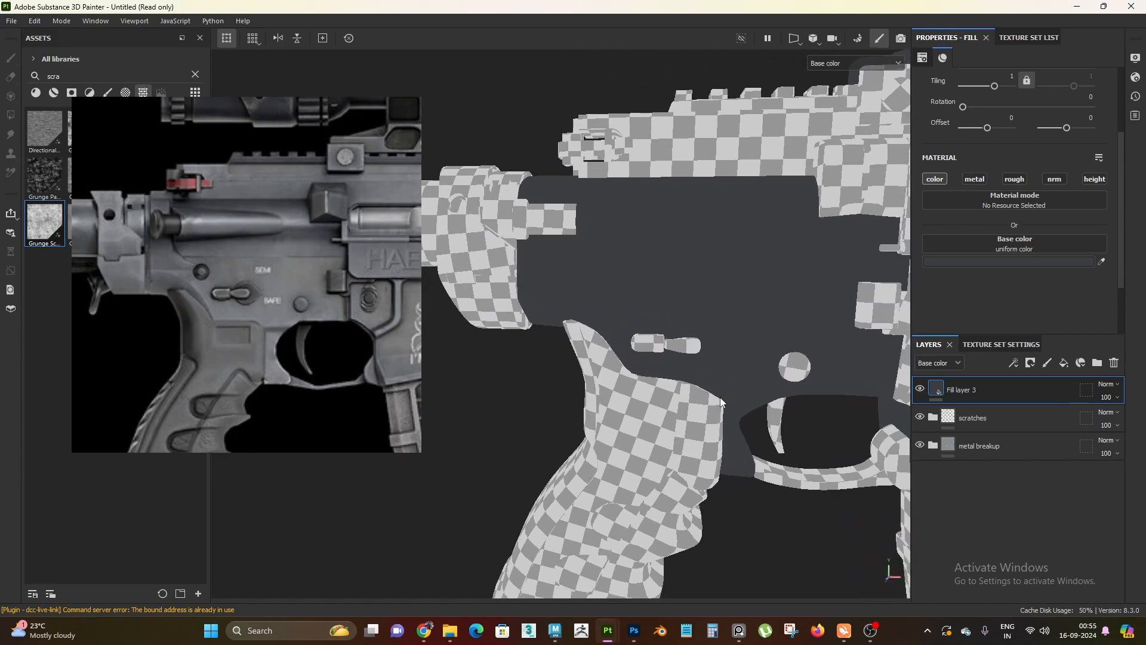
# Add a black mask to Fill layer 3 and put a fill effect in the mask
pyautogui.rightClick(1025, 386)
pyautogui.click(1024, 24)
pyautogui.rightClick(948, 398)
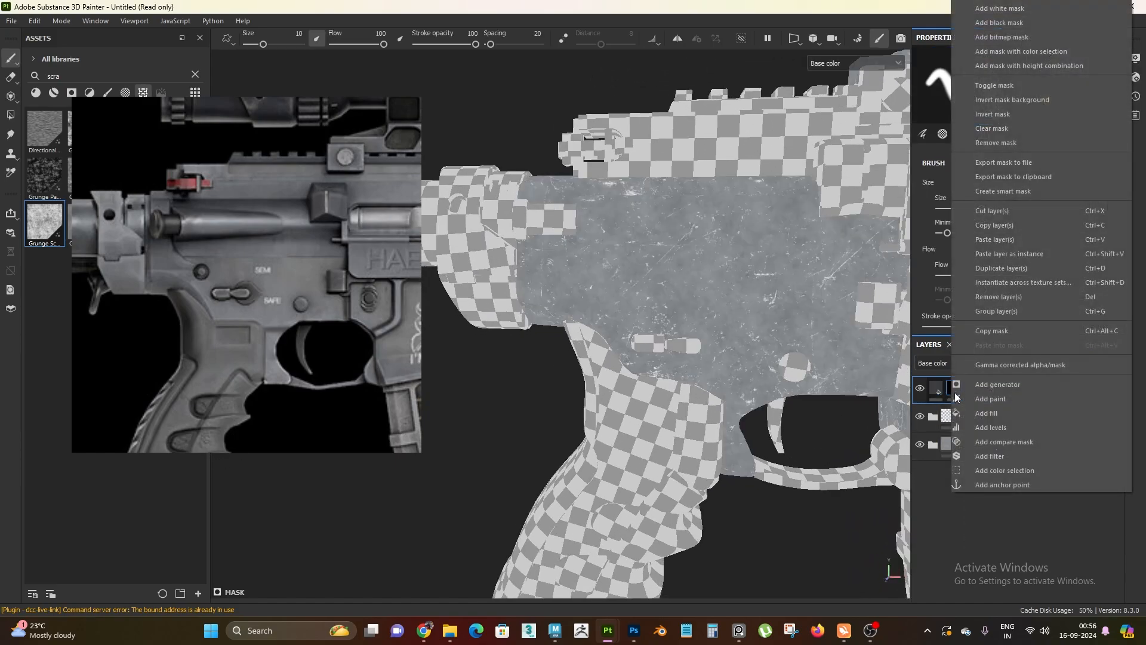
pyautogui.click(993, 431)
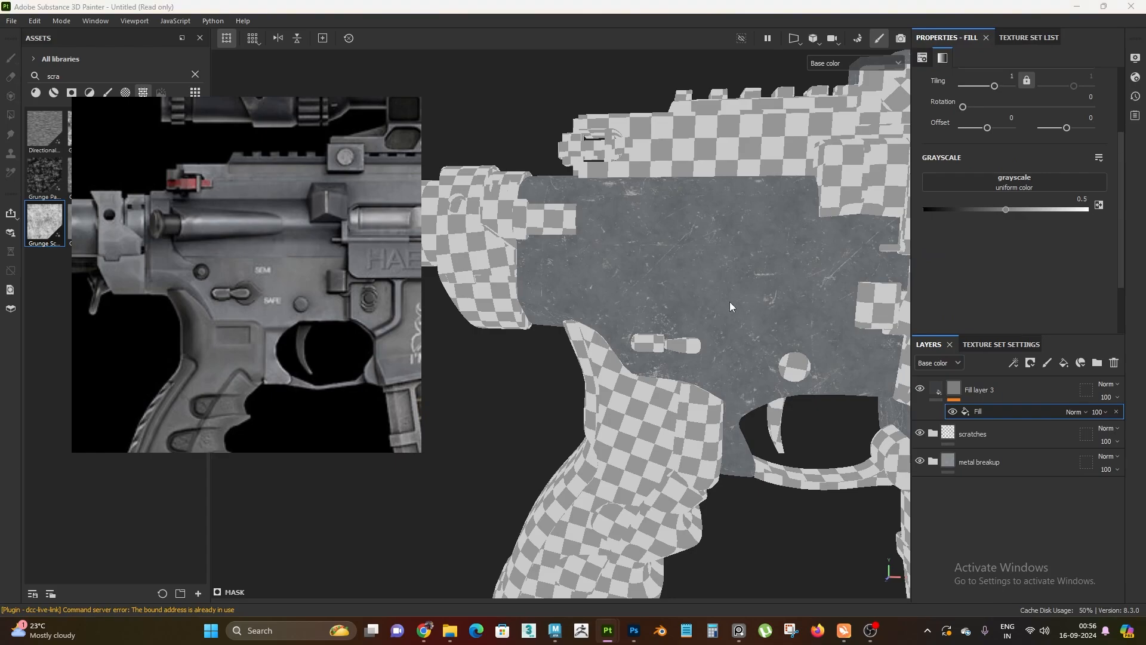
# Search the assets for "grunge dusty powd" and assign Grunge Dusty Powder Mass to the mask fill's grayscale
pyautogui.moveTo(292, 338); pyautogui.dragTo(348, 486, button='right')
pyautogui.click(194, 75)
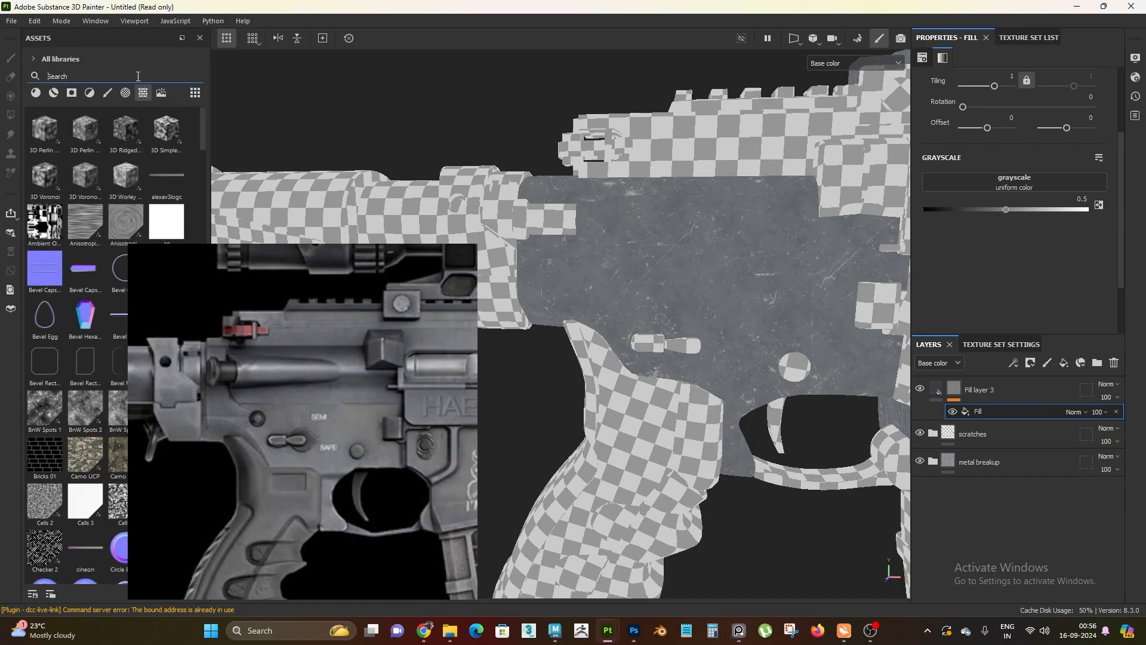
pyautogui.write('grunge dus')
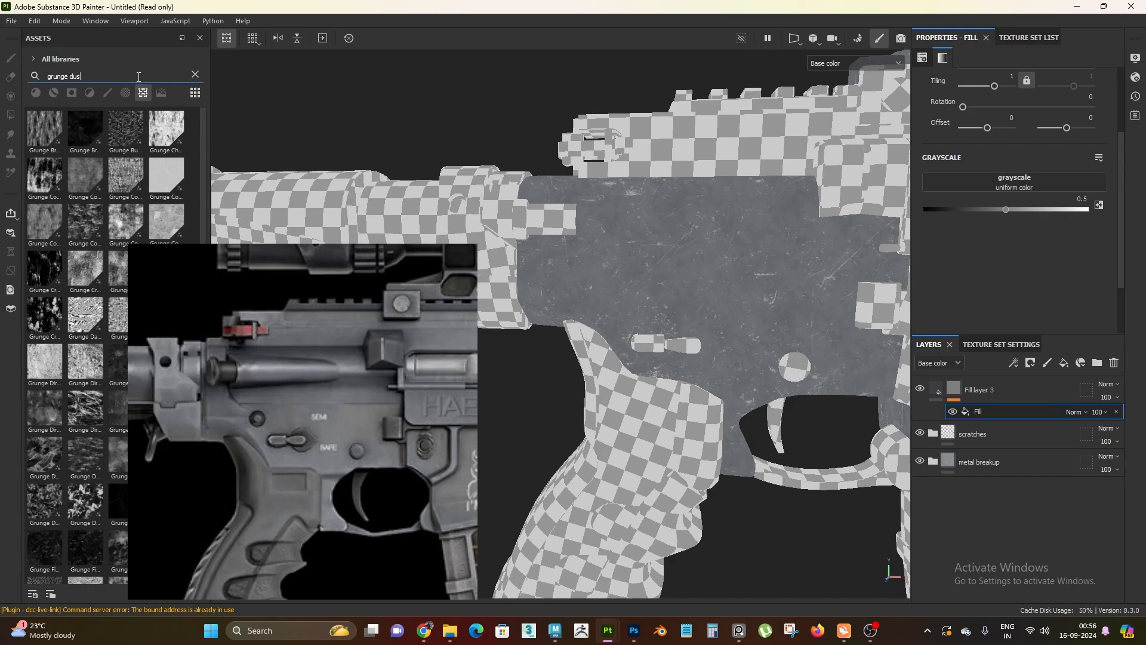
pyautogui.write('ty')
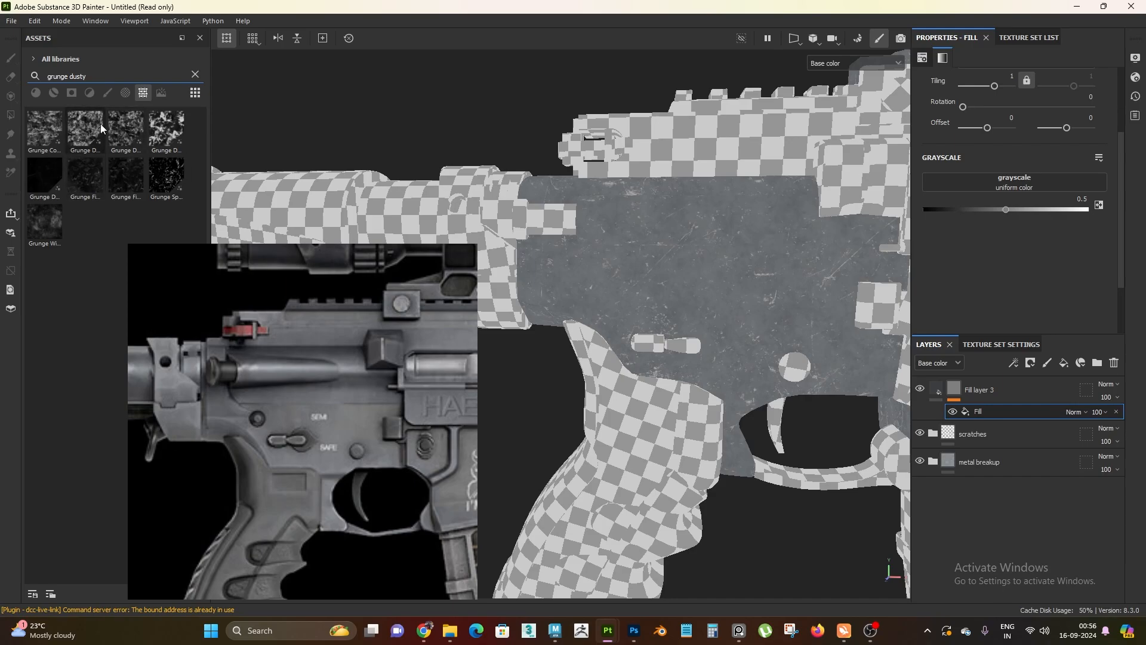
pyautogui.write('powd')
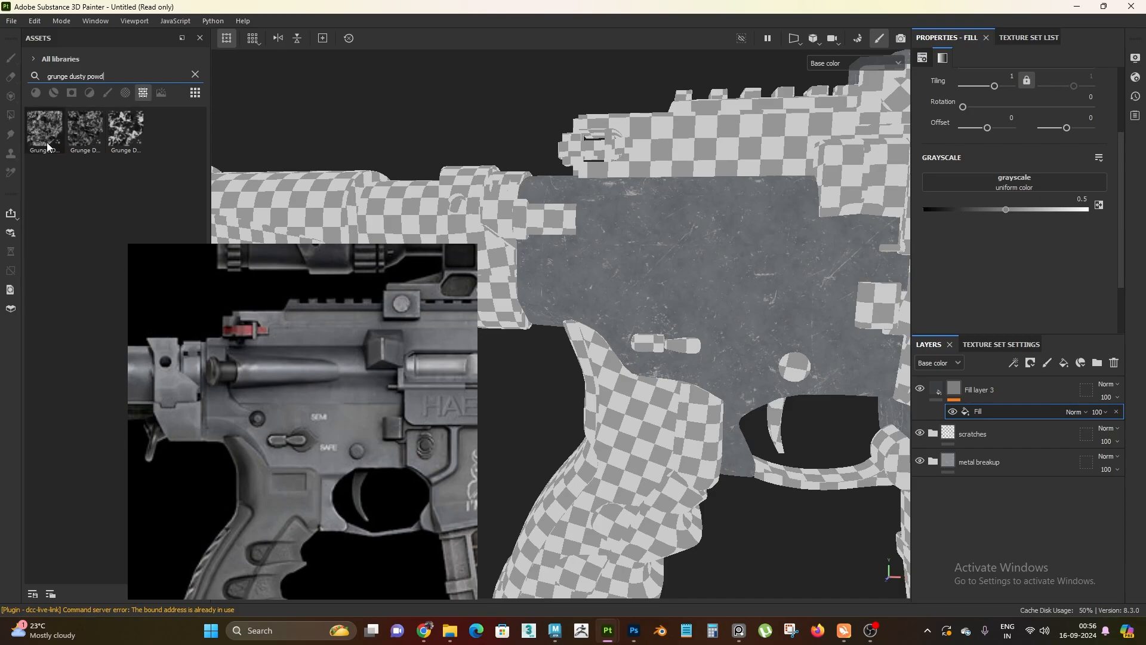
pyautogui.moveTo(48, 146)
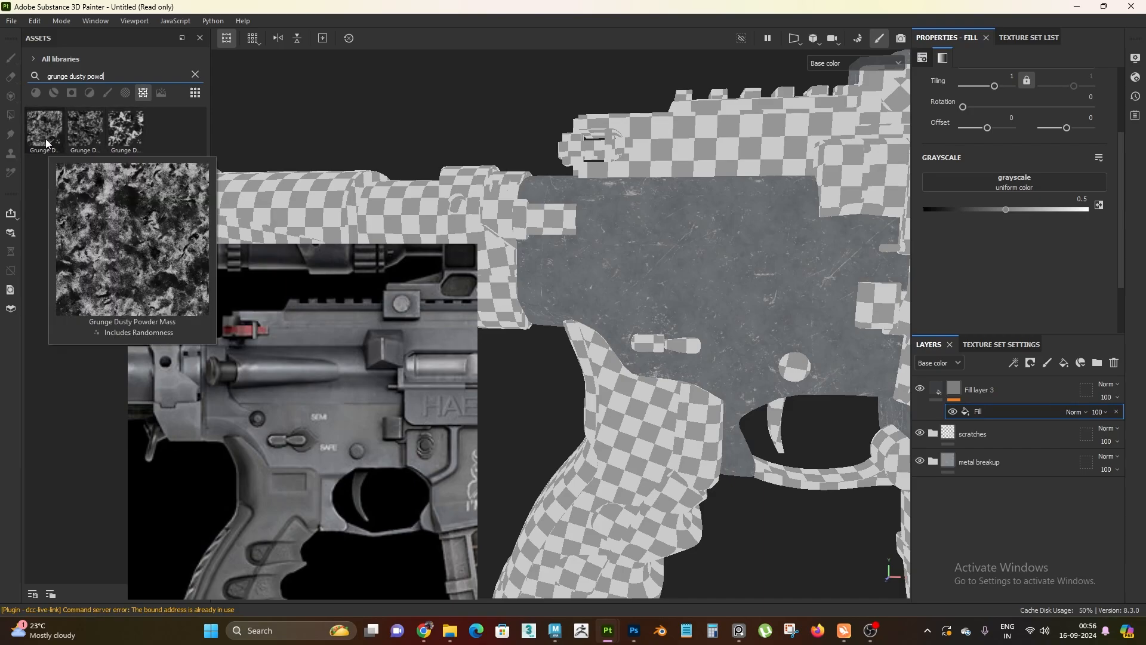
pyautogui.moveTo(42, 139); pyautogui.dragTo(1004, 181)
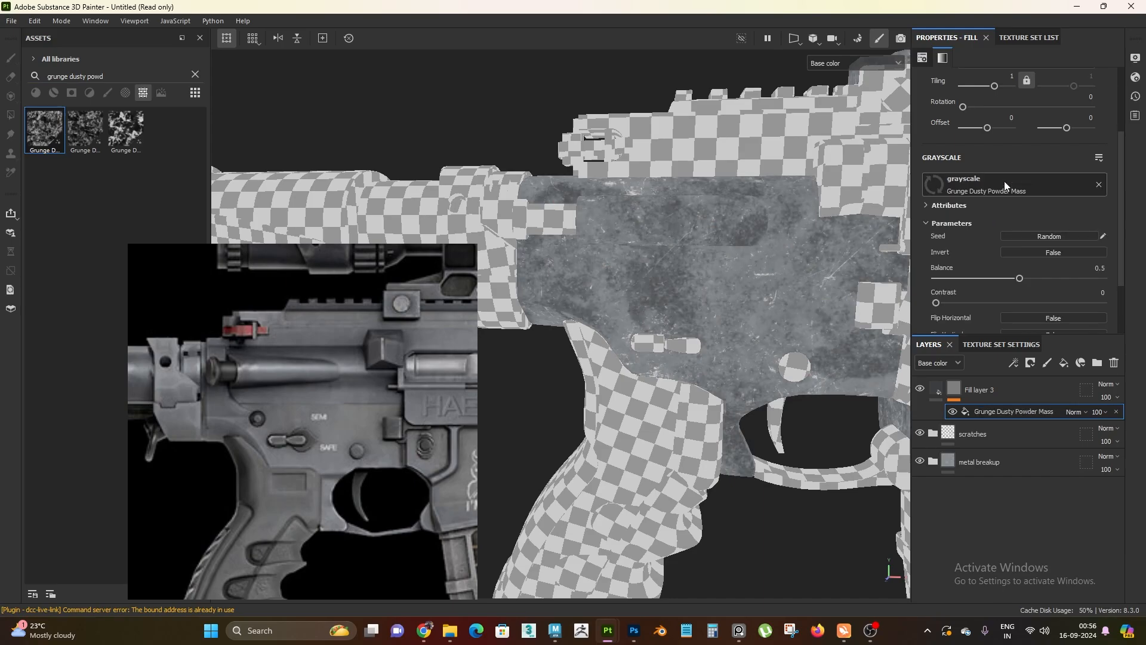
# Switch the grunge fill's projection to Tri-planar projection and set its tiling to 10
pyautogui.keyDown('alt'); pyautogui.moveTo(741, 292); pyautogui.dragTo(764, 382); pyautogui.keyUp('alt')
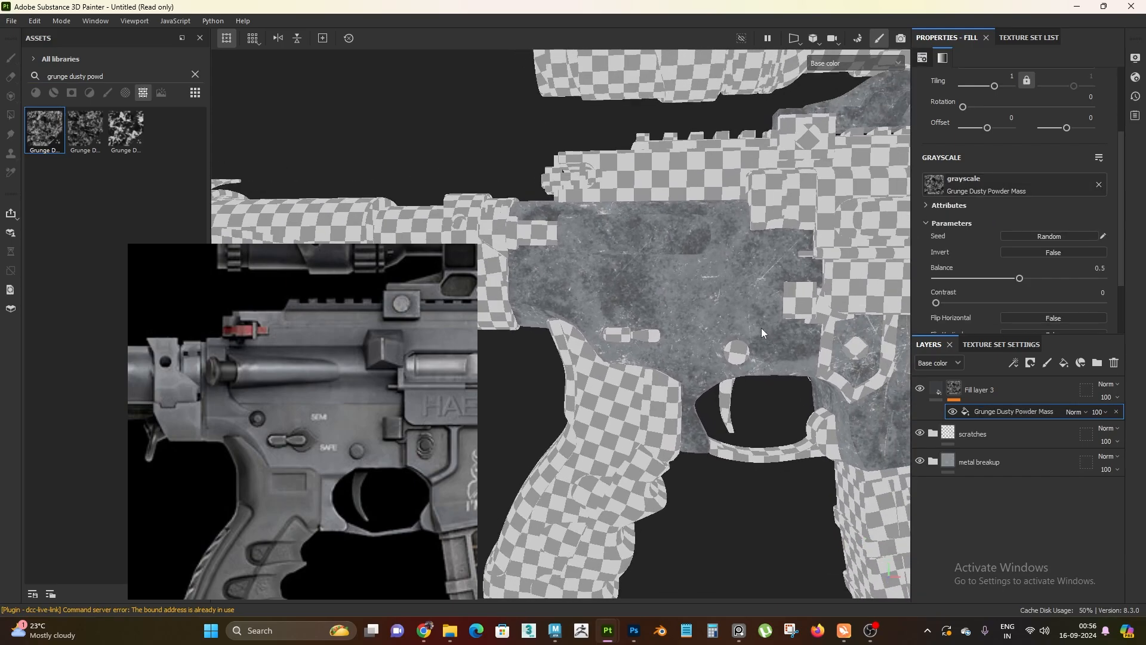
pyautogui.keyDown('alt'); pyautogui.moveTo(761, 327); pyautogui.dragTo(765, 337); pyautogui.keyUp('alt')
pyautogui.scroll(3, 1002, 109)
pyautogui.click(1001, 107)
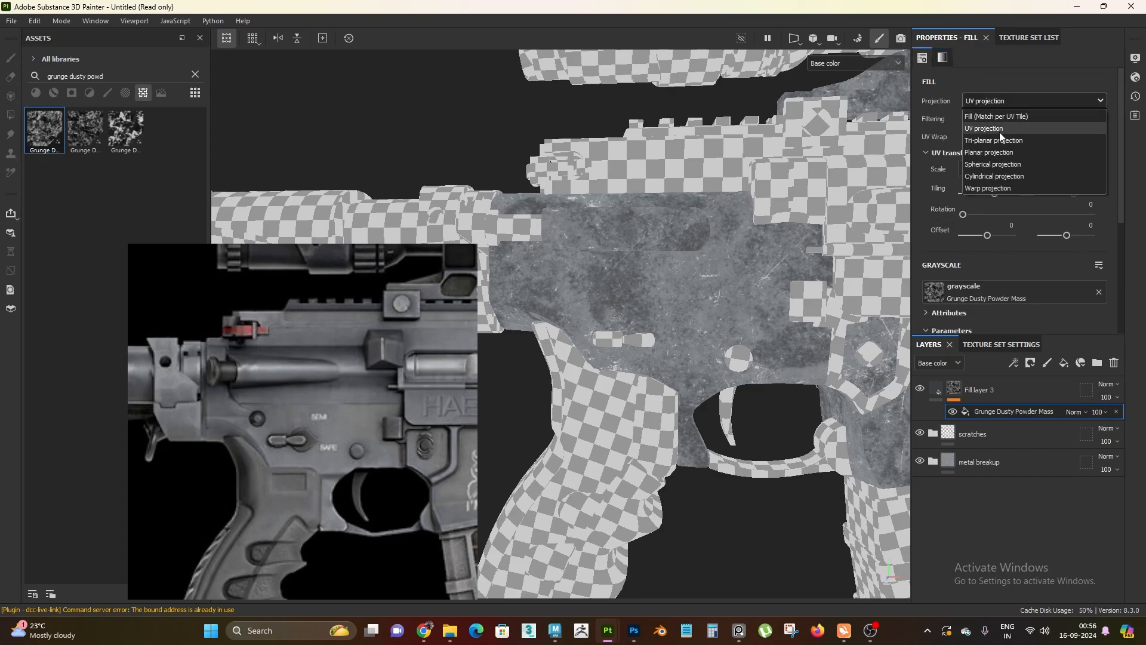
pyautogui.click(991, 128)
pyautogui.keyDown('alt'); pyautogui.moveTo(594, 255); pyautogui.dragTo(710, 298); pyautogui.keyUp('alt')
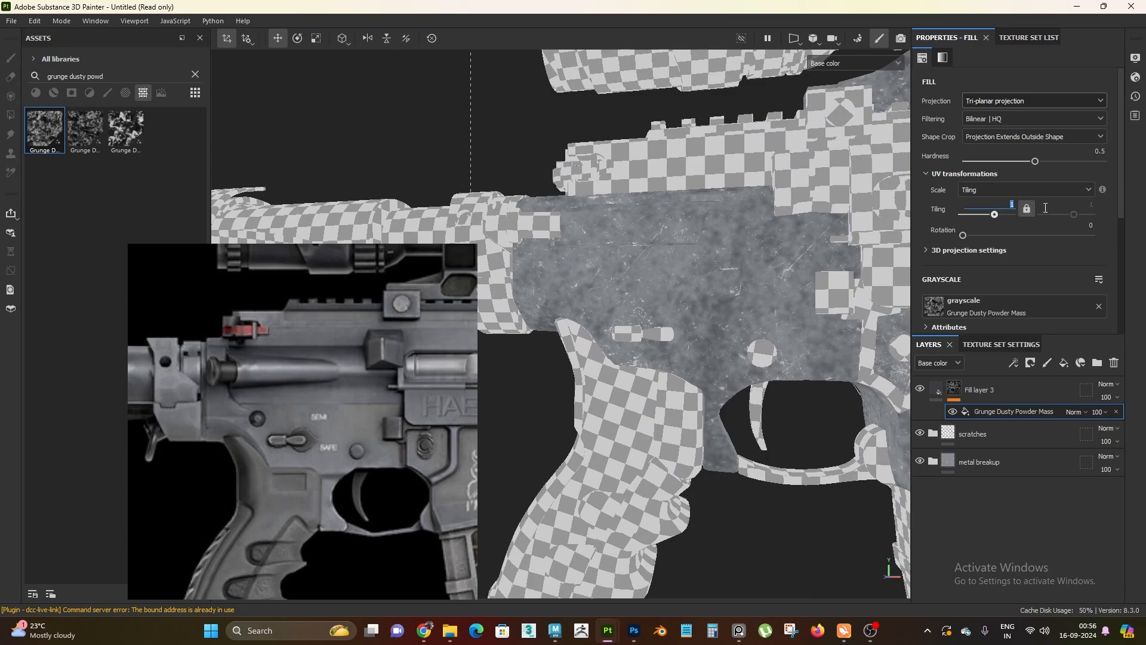
pyautogui.write('10')
pyautogui.press('Return')
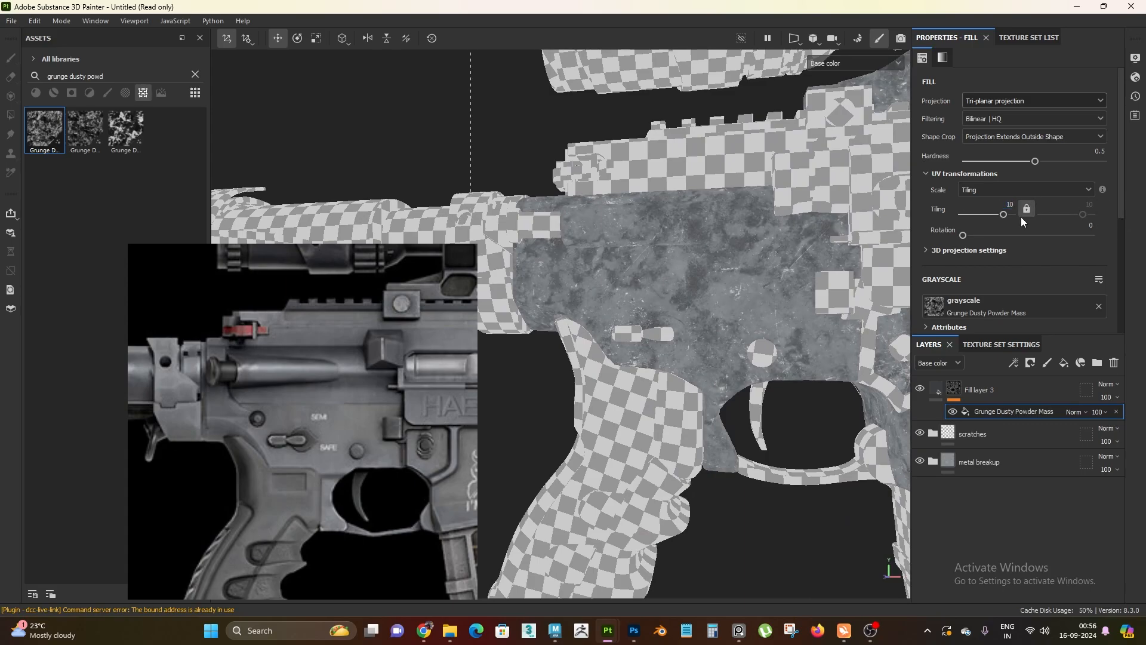
# Examine the grunge color variation across the receiver and magazine well from several angles
pyautogui.scroll(-2, 637, 281)
pyautogui.keyDown('alt'); pyautogui.moveTo(636, 281); pyautogui.dragTo(730, 369); pyautogui.keyUp('alt')
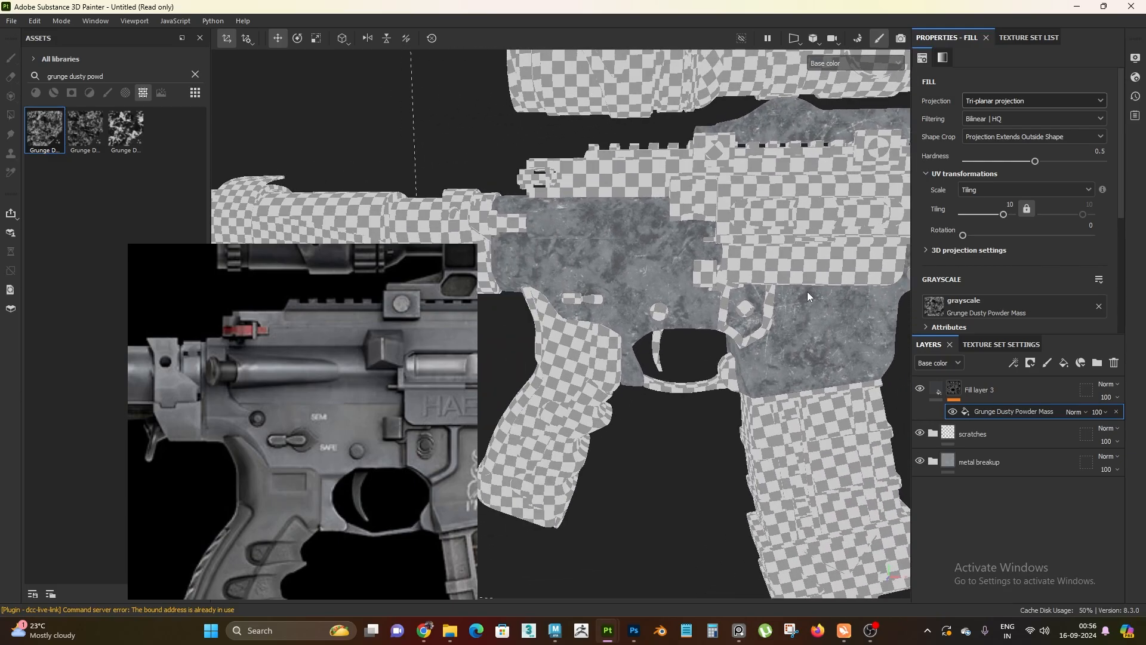
pyautogui.keyDown('alt'); pyautogui.moveTo(624, 299); pyautogui.dragTo(683, 291); pyautogui.keyUp('alt')
pyautogui.keyDown('alt'); pyautogui.moveTo(659, 307); pyautogui.dragTo(689, 448, button='right'); pyautogui.keyUp('alt')
pyautogui.keyDown('alt'); pyautogui.moveTo(673, 401); pyautogui.dragTo(642, 323, button='middle'); pyautogui.keyUp('alt')
pyautogui.keyDown('alt'); pyautogui.moveTo(642, 324); pyautogui.dragTo(653, 296, button='right'); pyautogui.keyUp('alt')
pyautogui.keyDown('alt'); pyautogui.moveTo(653, 297); pyautogui.dragTo(711, 321, button='middle'); pyautogui.keyUp('alt')
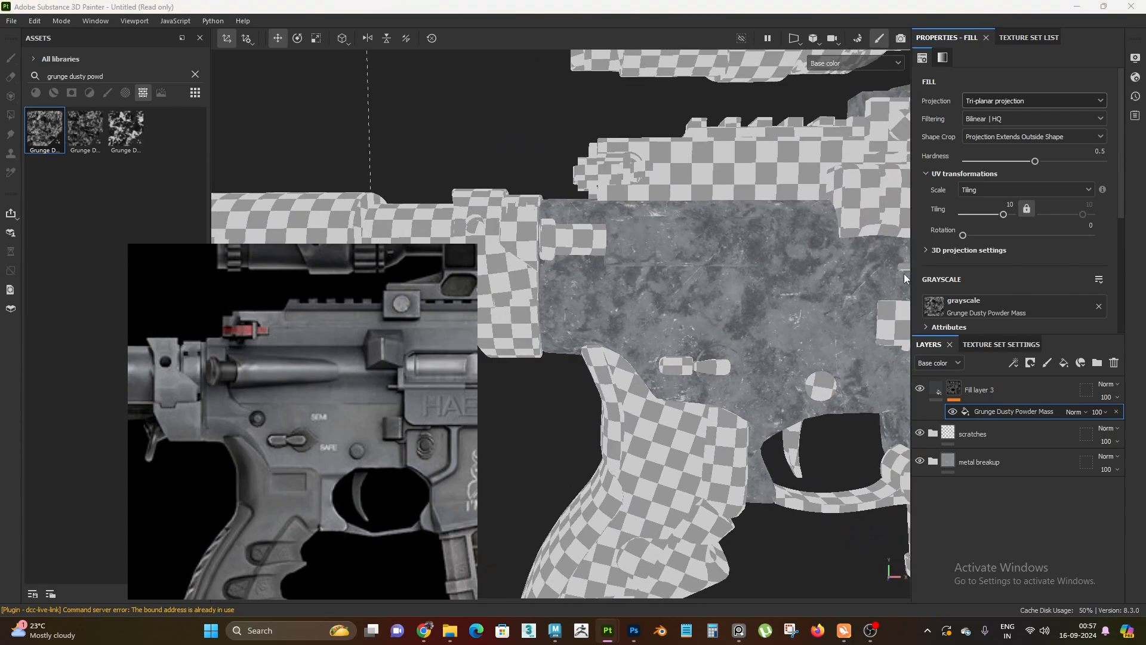
# Add a levels effect above the mask's grunge, raise its black input point to 0.228 and compare it on and off
pyautogui.rightClick(1026, 414)
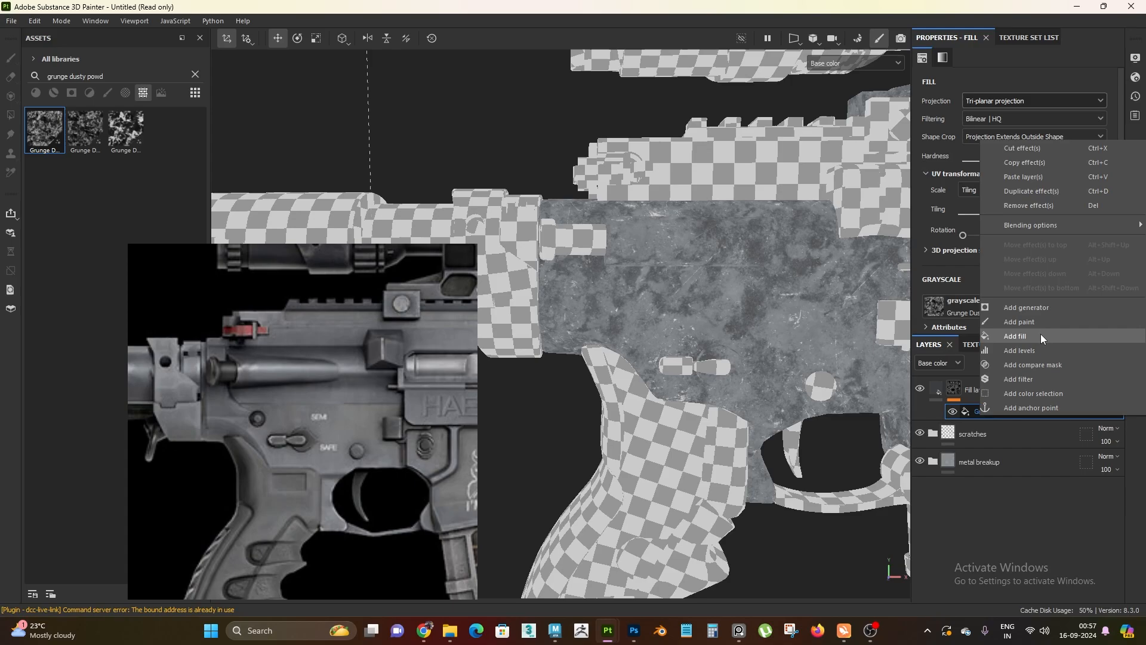
pyautogui.click(1040, 334)
pyautogui.moveTo(924, 86)
pyautogui.mouseDown()
pyautogui.moveTo(950, 96)
pyautogui.moveTo(916, 95)
pyautogui.moveTo(967, 101)
pyautogui.mouseUp()
pyautogui.keyDown('alt'); pyautogui.moveTo(560, 391); pyautogui.dragTo(732, 344, button='right'); pyautogui.keyUp('alt')
pyautogui.click(954, 412)
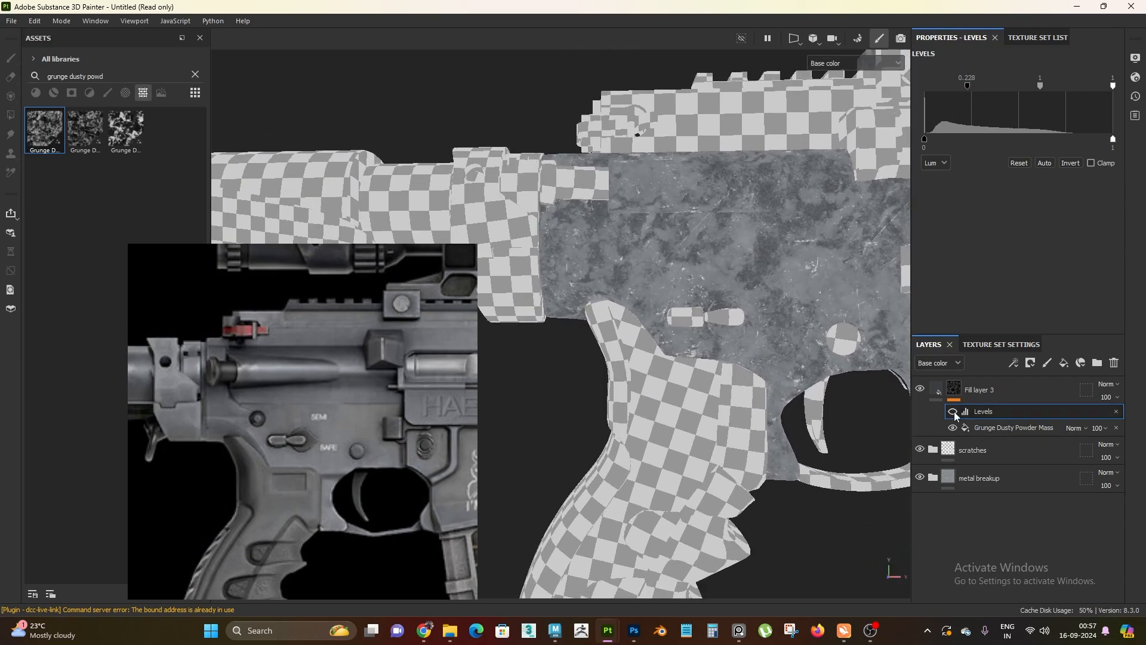
pyautogui.click(954, 412)
# Compare the receiver's grunge variation in the full material view and the base color view
pyautogui.keyDown('alt'); pyautogui.moveTo(736, 396); pyautogui.dragTo(688, 289, button='right'); pyautogui.keyUp('alt')
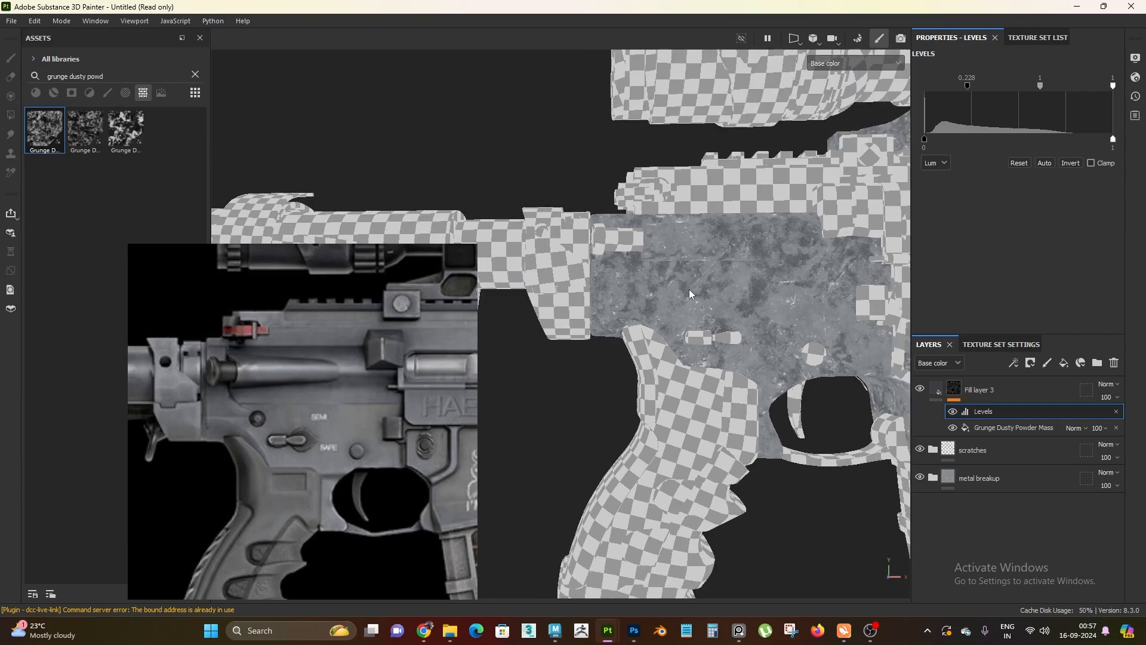
pyautogui.press('m')
pyautogui.keyDown('alt'); pyautogui.moveTo(690, 295); pyautogui.dragTo(687, 397); pyautogui.keyUp('alt')
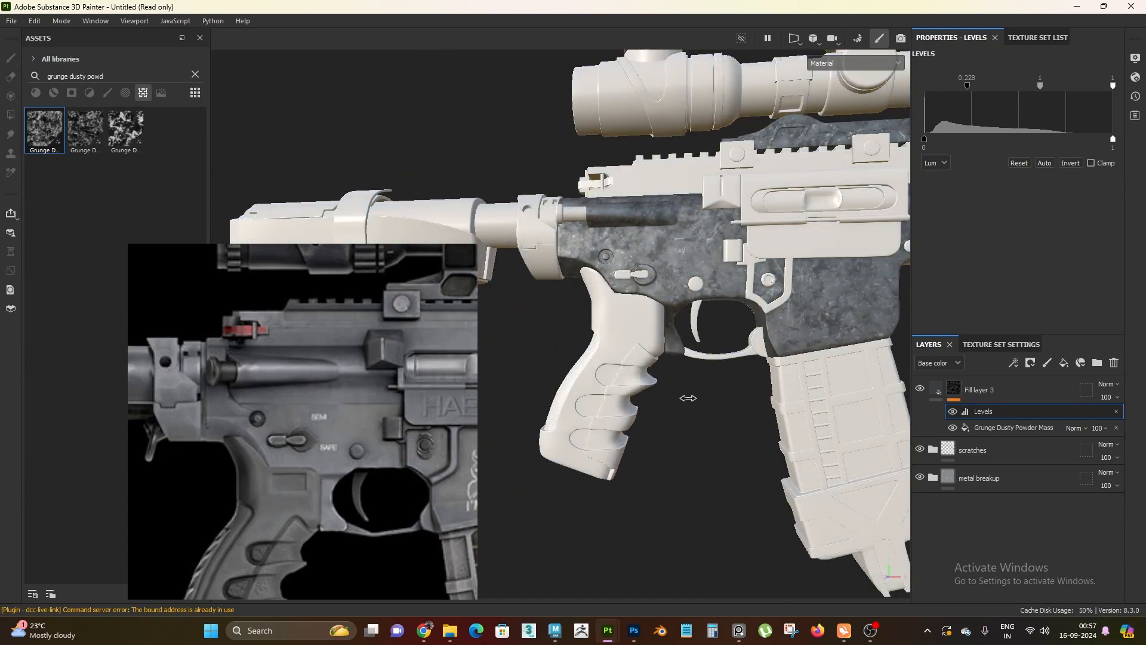
pyautogui.keyDown('alt'); pyautogui.moveTo(689, 414); pyautogui.dragTo(743, 509, button='right'); pyautogui.keyUp('alt')
pyautogui.press('c')
pyautogui.keyDown('alt'); pyautogui.moveTo(744, 509); pyautogui.dragTo(756, 401); pyautogui.keyUp('alt')
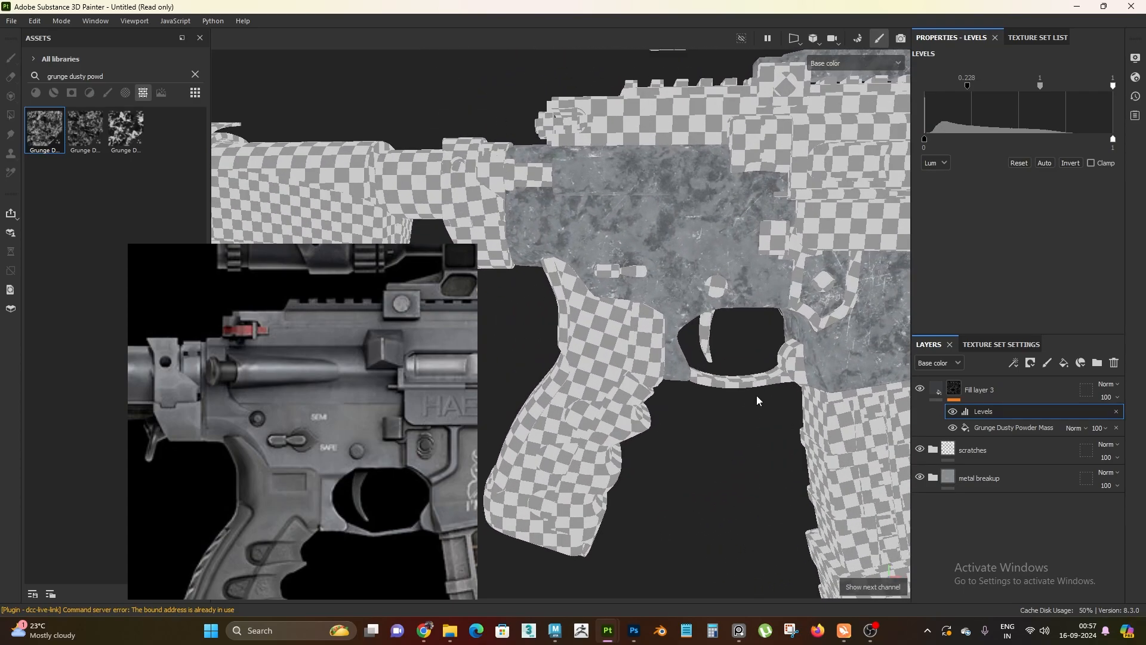
# Lighten Fill layer 3's base color by setting its HSV value component to 0.3
pyautogui.click(935, 389)
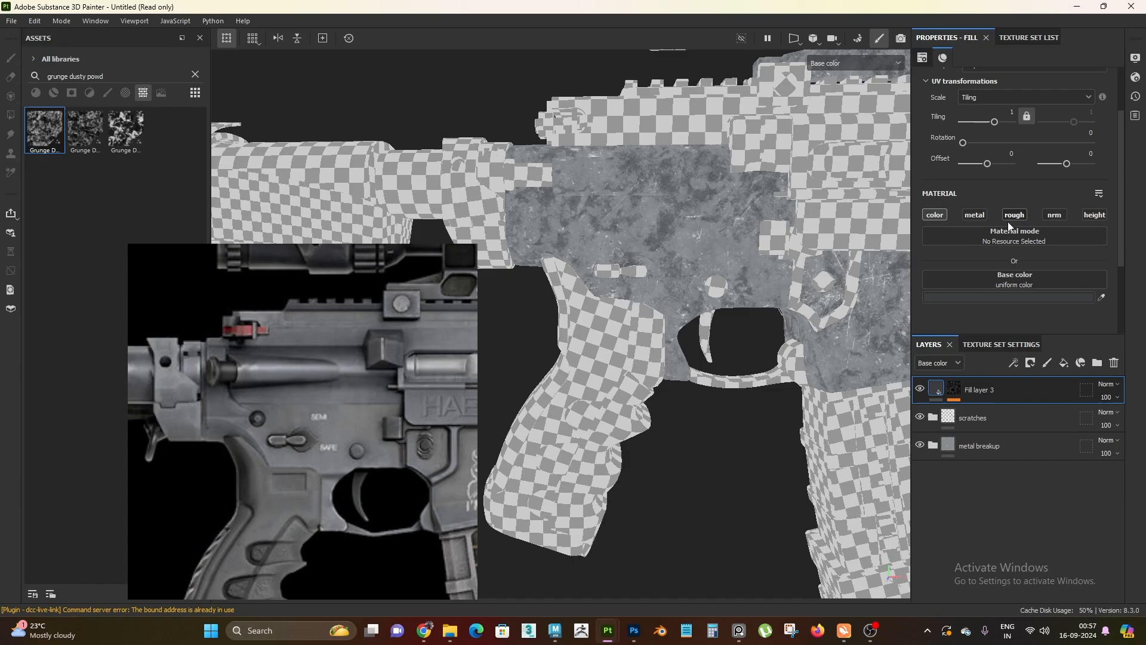
pyautogui.click(990, 296)
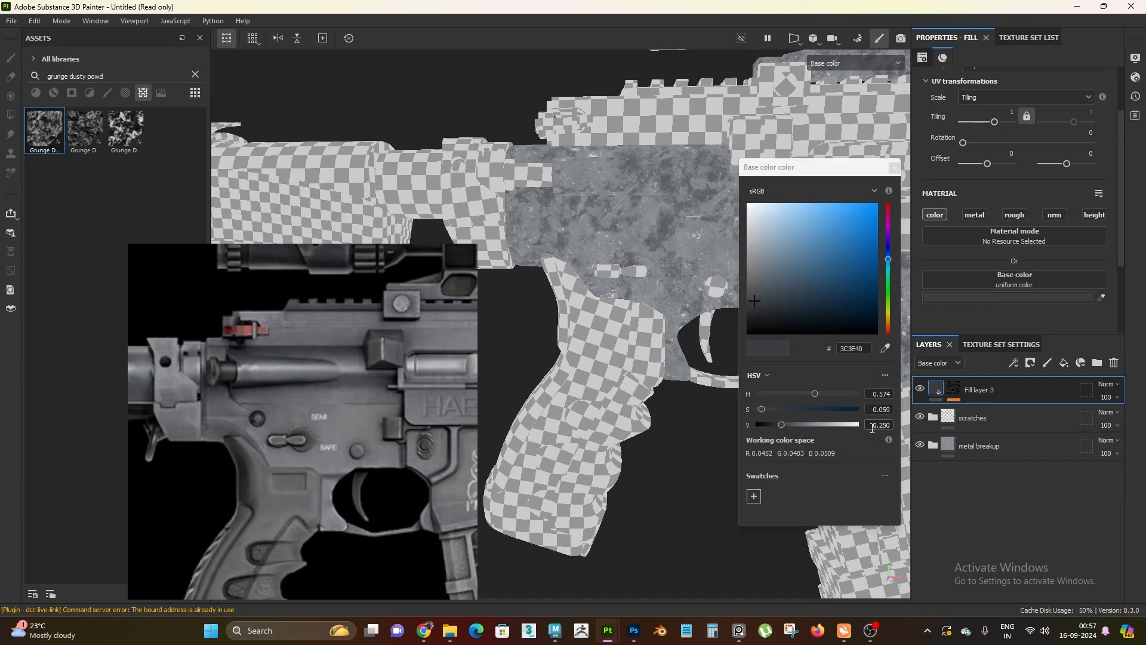
pyautogui.doubleClick(891, 425)
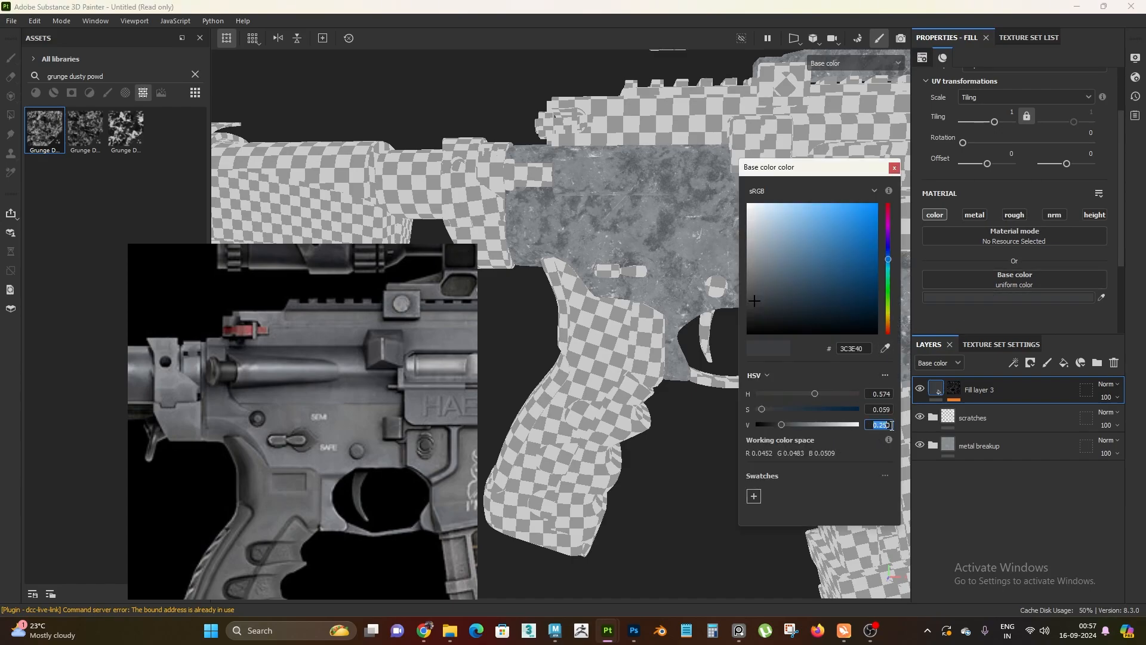
pyautogui.write('0.3')
pyautogui.press('Return')
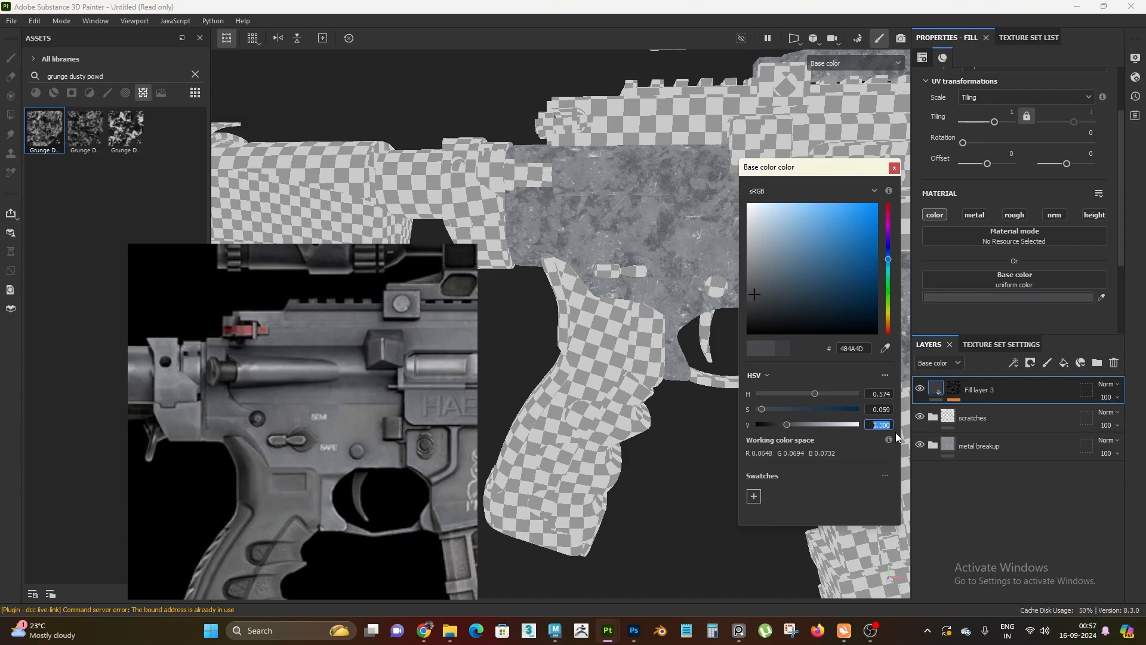
pyautogui.click(894, 167)
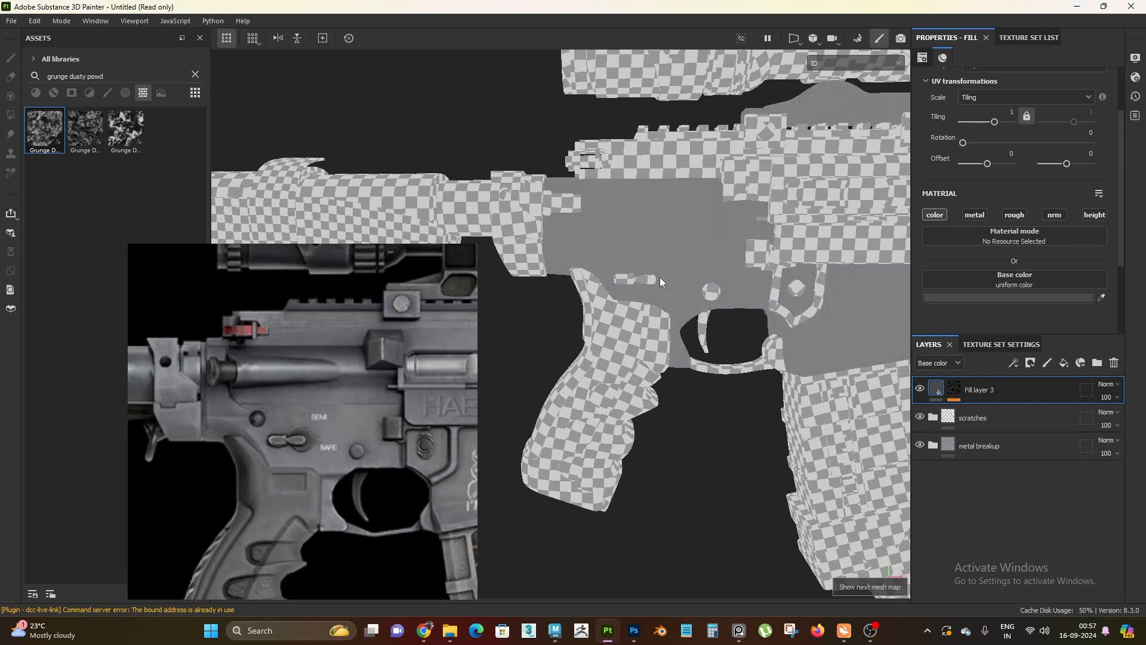
# Switch the viewport to the full material and examine the lit receiver and scope mount from several angles
pyautogui.press('m')
pyautogui.scroll(-3, 647, 310)
pyautogui.keyDown('alt'); pyautogui.moveTo(651, 265); pyautogui.dragTo(687, 335); pyautogui.keyUp('alt')
pyautogui.keyDown('shift'); pyautogui.moveTo(686, 352); pyautogui.dragTo(518, 161, button='right'); pyautogui.keyUp('shift')
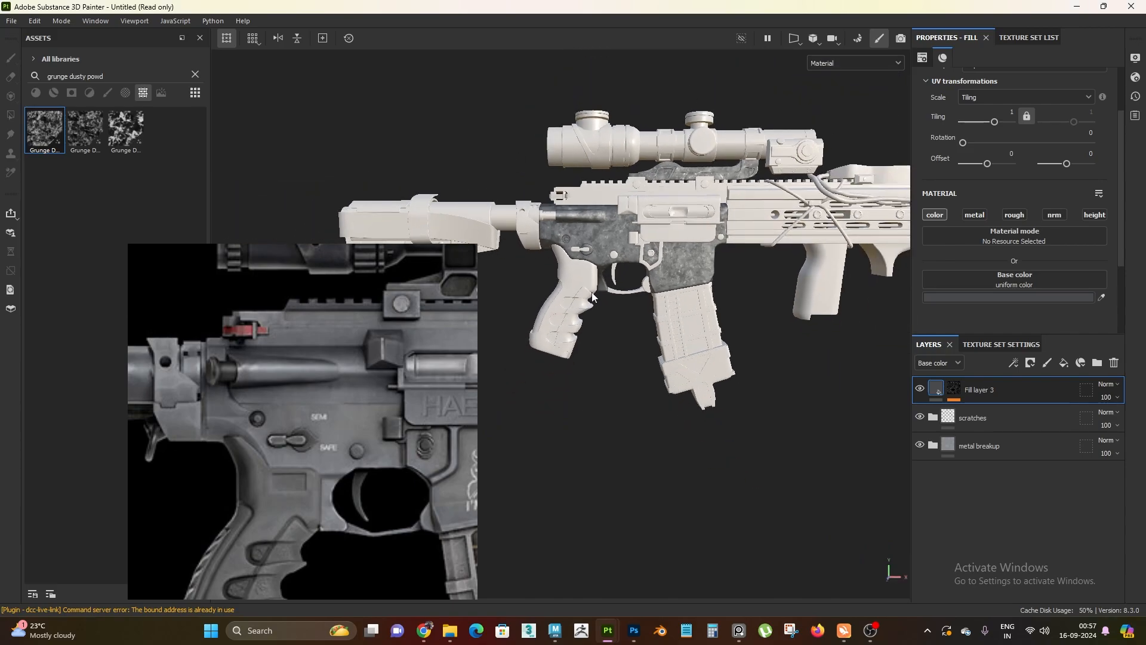
pyautogui.keyDown('alt'); pyautogui.moveTo(593, 296); pyautogui.dragTo(698, 415, button='right'); pyautogui.keyUp('alt')
pyautogui.keyDown('alt'); pyautogui.moveTo(692, 411); pyautogui.dragTo(682, 375); pyautogui.keyUp('alt')
pyautogui.keyDown('alt'); pyautogui.moveTo(681, 374); pyautogui.dragTo(635, 364, button='right'); pyautogui.keyUp('alt')
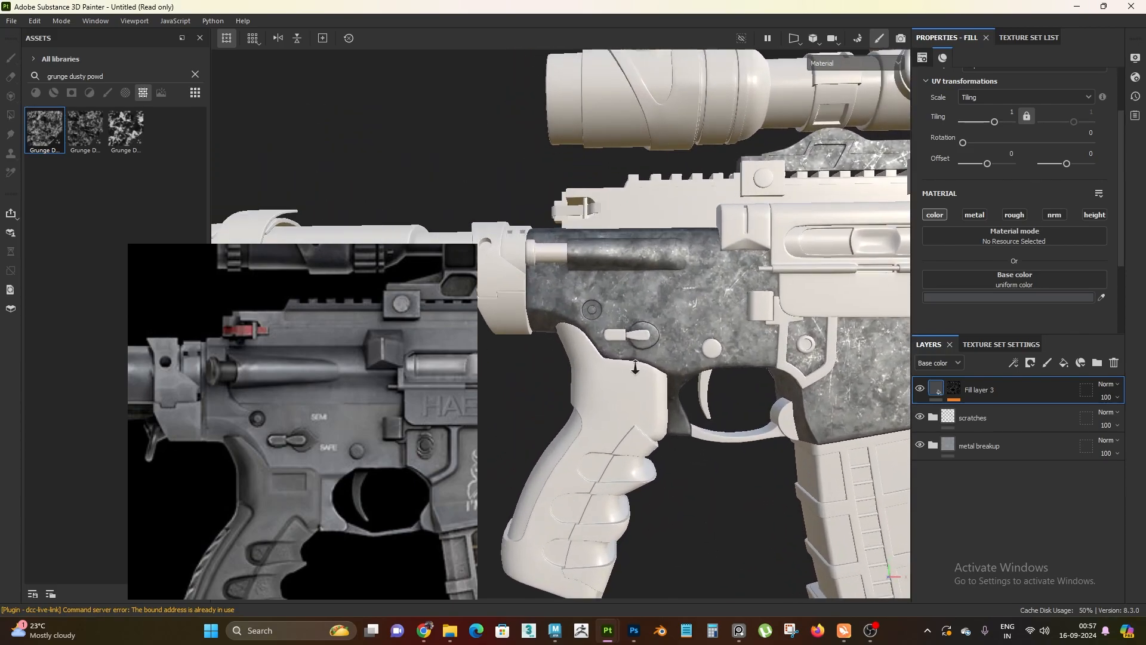
pyautogui.moveTo(635, 363)
pyautogui.keyDown('alt'); pyautogui.mouseDown()
pyautogui.moveTo(1097, 420)
pyautogui.moveTo(1123, 345)
pyautogui.moveTo(647, 368)
pyautogui.mouseUp(); pyautogui.keyUp('alt')
pyautogui.keyDown('alt'); pyautogui.moveTo(647, 368); pyautogui.dragTo(693, 356, button='right'); pyautogui.keyUp('alt')
pyautogui.keyDown('alt'); pyautogui.moveTo(692, 356); pyautogui.dragTo(700, 325, button='middle'); pyautogui.keyUp('alt')
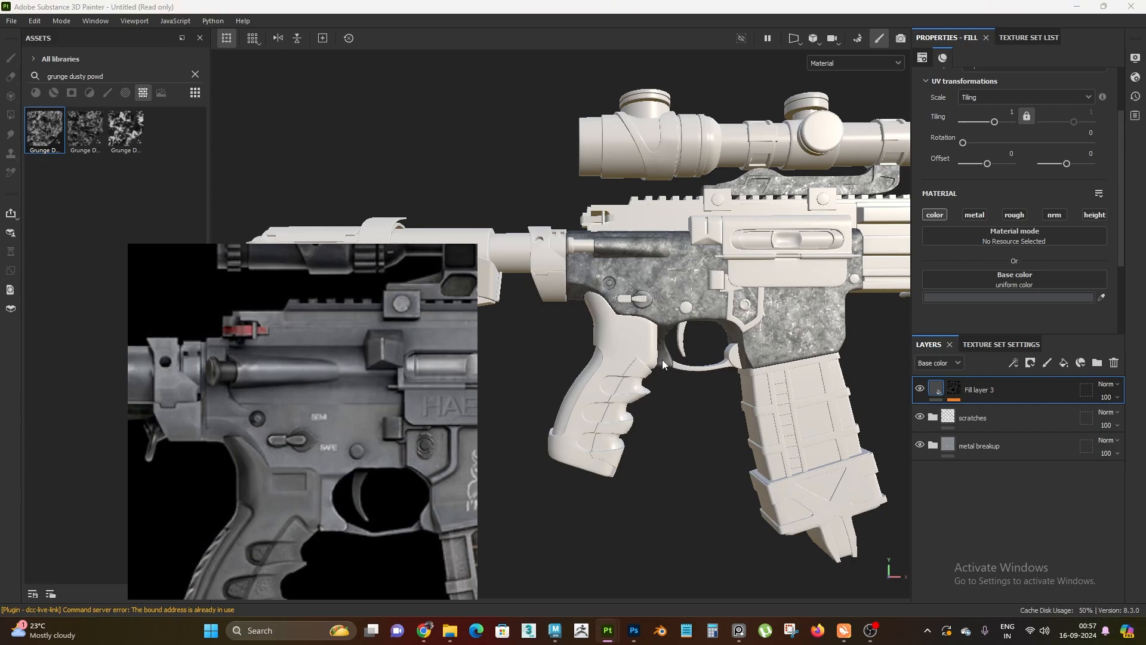
pyautogui.keyDown('alt'); pyautogui.moveTo(662, 359); pyautogui.dragTo(686, 351); pyautogui.keyUp('alt')
pyautogui.keyDown('alt'); pyautogui.moveTo(686, 351); pyautogui.dragTo(725, 354, button='right'); pyautogui.keyUp('alt')
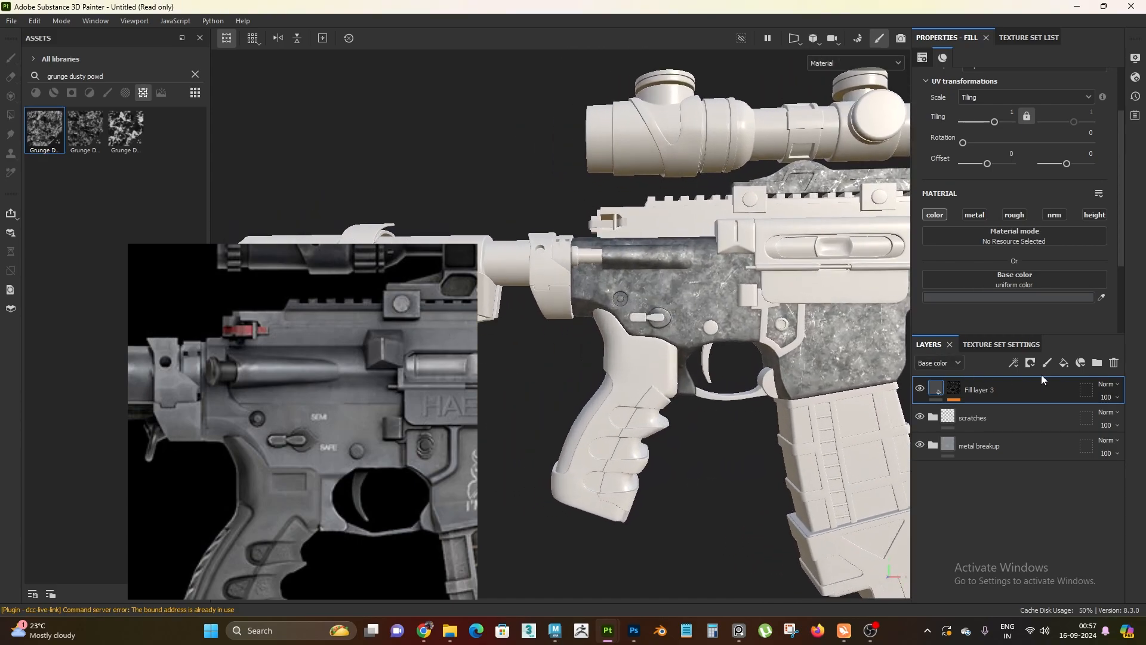
# Create a new folder, move Fill layer 3, scratches and metal breakup into it, and collapse it
pyautogui.click(1097, 362)
pyautogui.click(1012, 420)
pyautogui.keyDown('shift'); pyautogui.click(1000, 477); pyautogui.keyUp('shift')
pyautogui.moveTo(985, 420); pyautogui.dragTo(991, 394)
pyautogui.click(933, 392)
# Rename the new folder as overall-medium
pyautogui.doubleClick(968, 390)
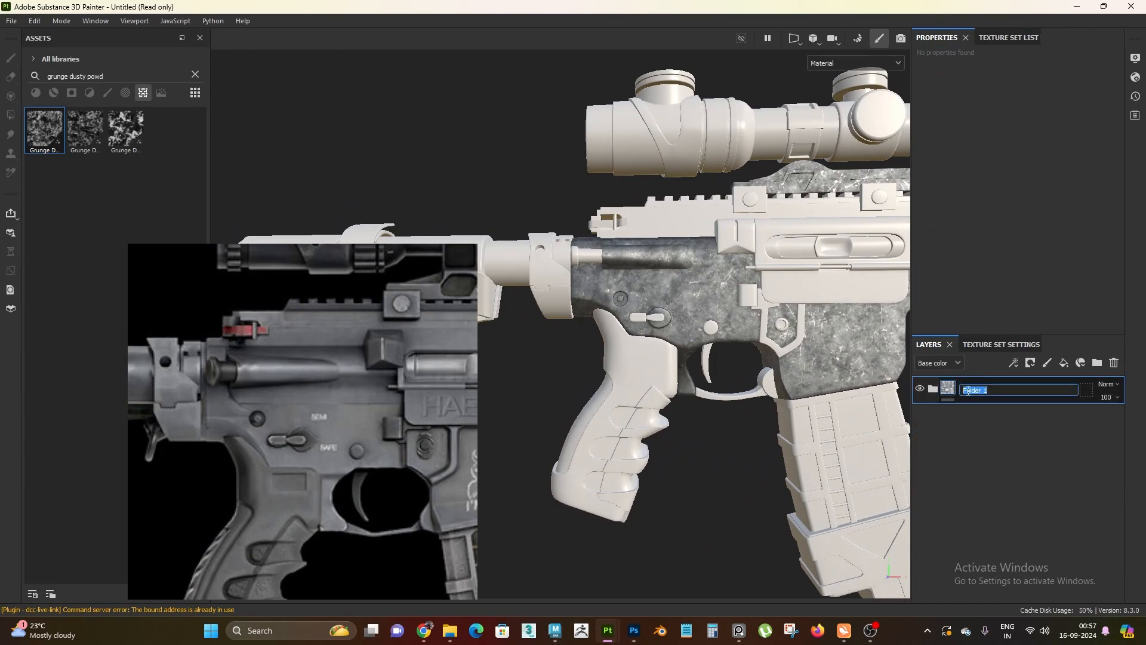
pyautogui.write('overall-medium')
pyautogui.press('Return')
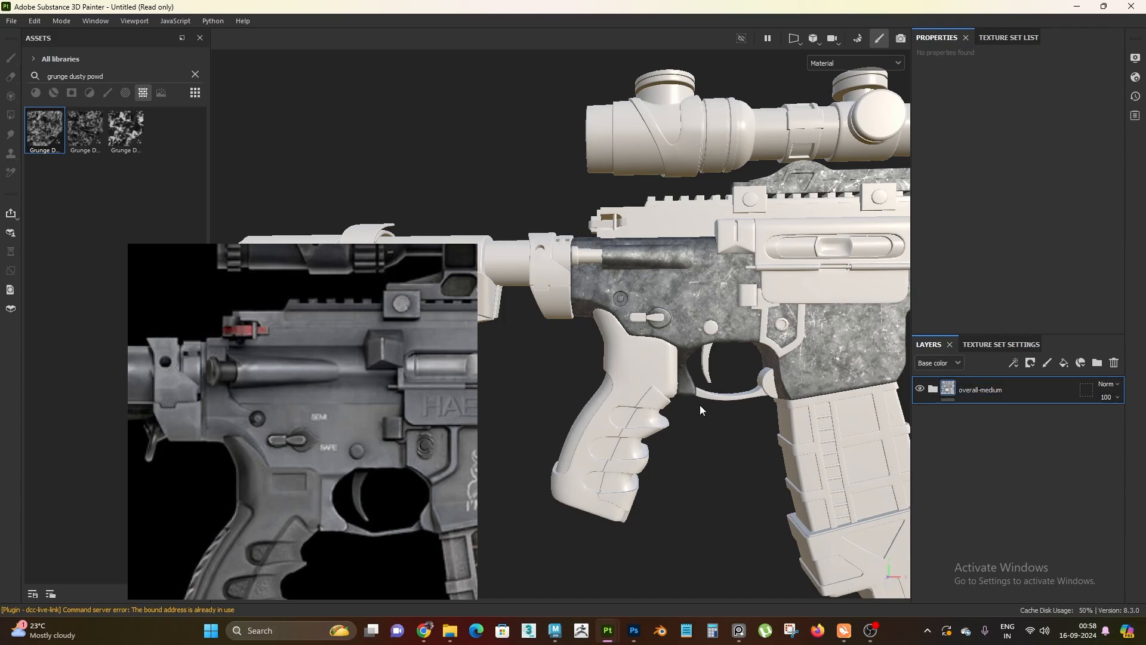
pyautogui.scroll(-3, 699, 405)
pyautogui.keyDown('alt'); pyautogui.moveTo(649, 346); pyautogui.dragTo(677, 392); pyautogui.keyUp('alt')
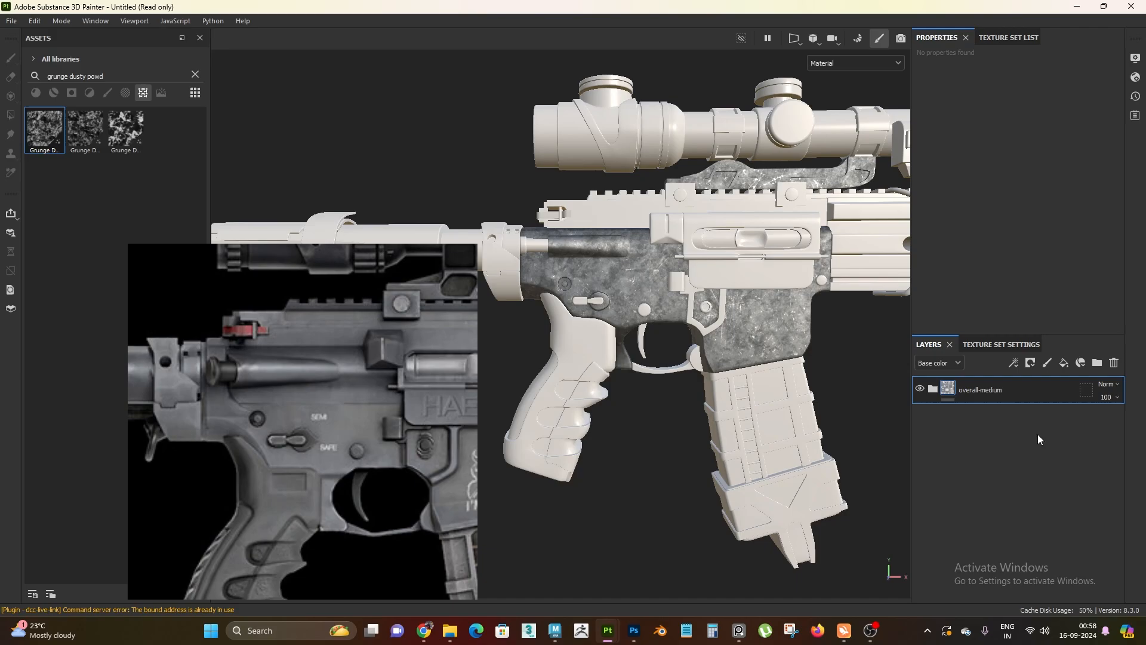
pyautogui.scroll(2, 658, 365)
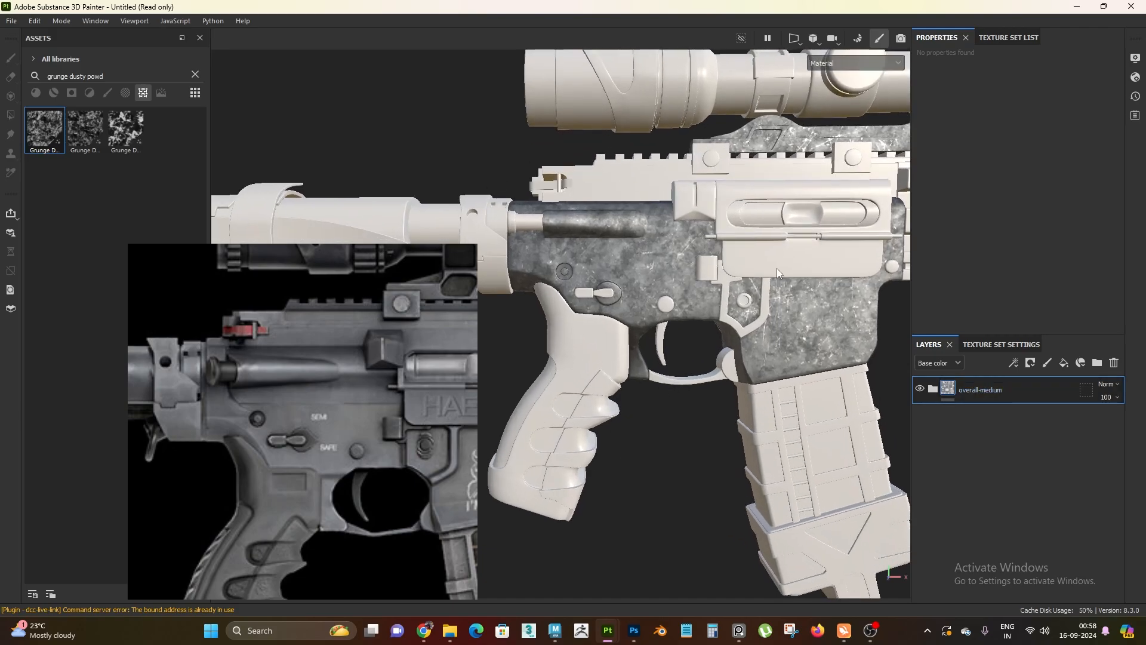
pyautogui.scroll(-2, 667, 421)
pyautogui.moveTo(707, 366)
pyautogui.keyDown('alt'); pyautogui.mouseDown()
pyautogui.moveTo(443, 359)
pyautogui.moveTo(759, 366)
pyautogui.moveTo(99, 299)
pyautogui.moveTo(695, 329)
pyautogui.moveTo(713, 352)
pyautogui.mouseUp(); pyautogui.keyUp('alt')
pyautogui.scroll(-1, 714, 352)
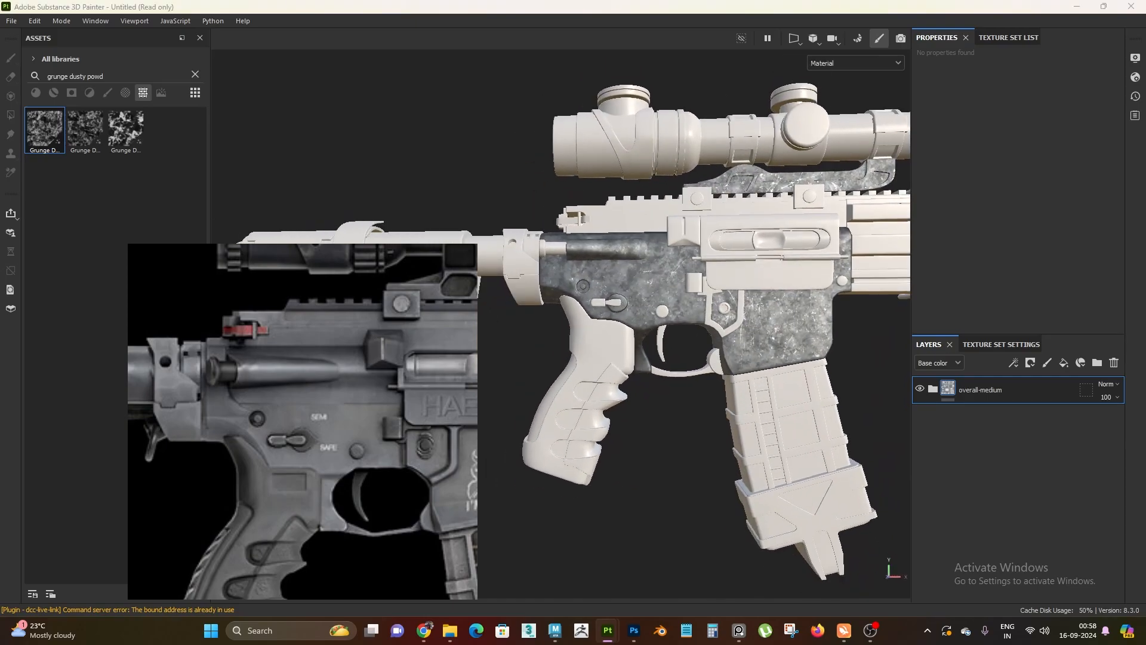
# Move the floating rifle reference image away from the textured receiver, over the assets area
pyautogui.scroll(-2, 822, 384)
pyautogui.keyDown('alt'); pyautogui.moveTo(822, 384); pyautogui.dragTo(782, 391); pyautogui.keyUp('alt')
pyautogui.scroll(2, 770, 382)
pyautogui.moveTo(282, 435)
pyautogui.mouseDown(button='right')
pyautogui.moveTo(249, 399)
pyautogui.moveTo(234, 338)
pyautogui.moveTo(187, 391)
pyautogui.mouseUp(button='right')
pyautogui.rightClick(234, 338)
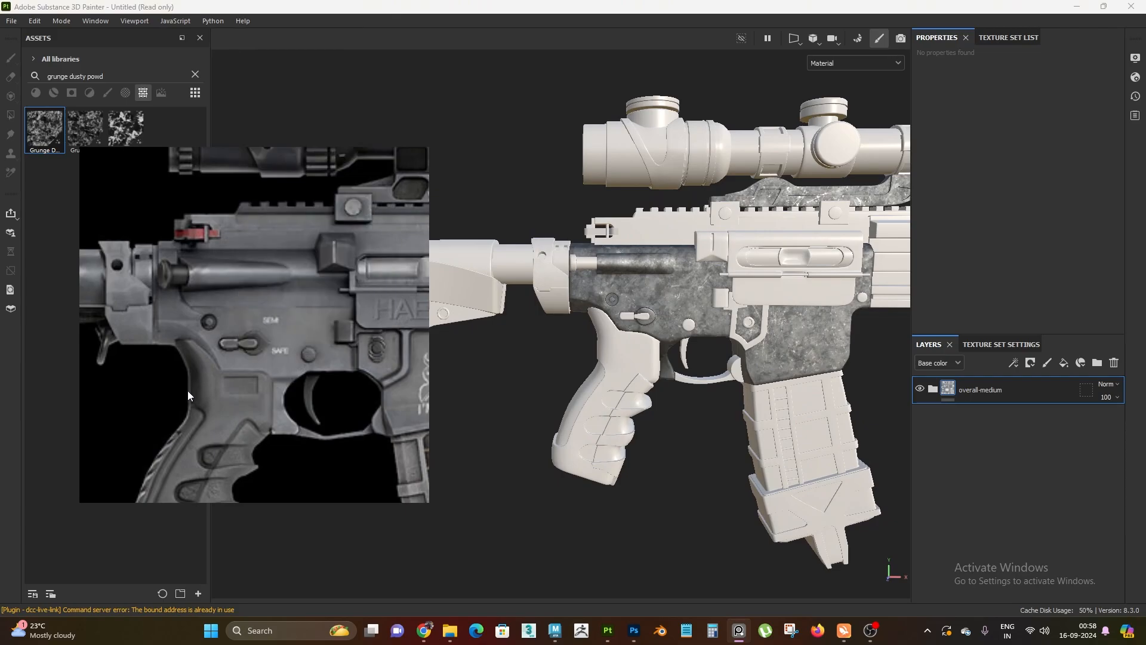
# Examine the textured lower receiver and scope mount from several angles, comparing them with the rifle reference image
pyautogui.keyDown('alt'); pyautogui.moveTo(688, 337); pyautogui.dragTo(689, 338, button='right'); pyautogui.keyUp('alt')
pyautogui.keyDown('alt'); pyautogui.moveTo(688, 338); pyautogui.dragTo(698, 450); pyautogui.keyUp('alt')
pyautogui.keyDown('alt'); pyautogui.moveTo(698, 450); pyautogui.dragTo(713, 417, button='right'); pyautogui.keyUp('alt')
pyautogui.keyDown('alt'); pyautogui.moveTo(713, 418); pyautogui.dragTo(686, 340); pyautogui.keyUp('alt')
pyautogui.keyDown('alt'); pyautogui.moveTo(686, 340); pyautogui.dragTo(603, 346, button='middle'); pyautogui.keyUp('alt')
pyautogui.keyDown('alt'); pyautogui.moveTo(602, 346); pyautogui.dragTo(663, 358, button='right'); pyautogui.keyUp('alt')
pyautogui.keyDown('alt'); pyautogui.moveTo(662, 359); pyautogui.dragTo(696, 368, button='middle'); pyautogui.keyUp('alt')
pyautogui.keyDown('alt'); pyautogui.moveTo(695, 367); pyautogui.dragTo(669, 370); pyautogui.keyUp('alt')
pyautogui.keyDown('alt'); pyautogui.moveTo(668, 370); pyautogui.dragTo(700, 446, button='right'); pyautogui.keyUp('alt')
pyautogui.keyDown('alt'); pyautogui.moveTo(700, 447); pyautogui.dragTo(675, 476, button='middle'); pyautogui.keyUp('alt')
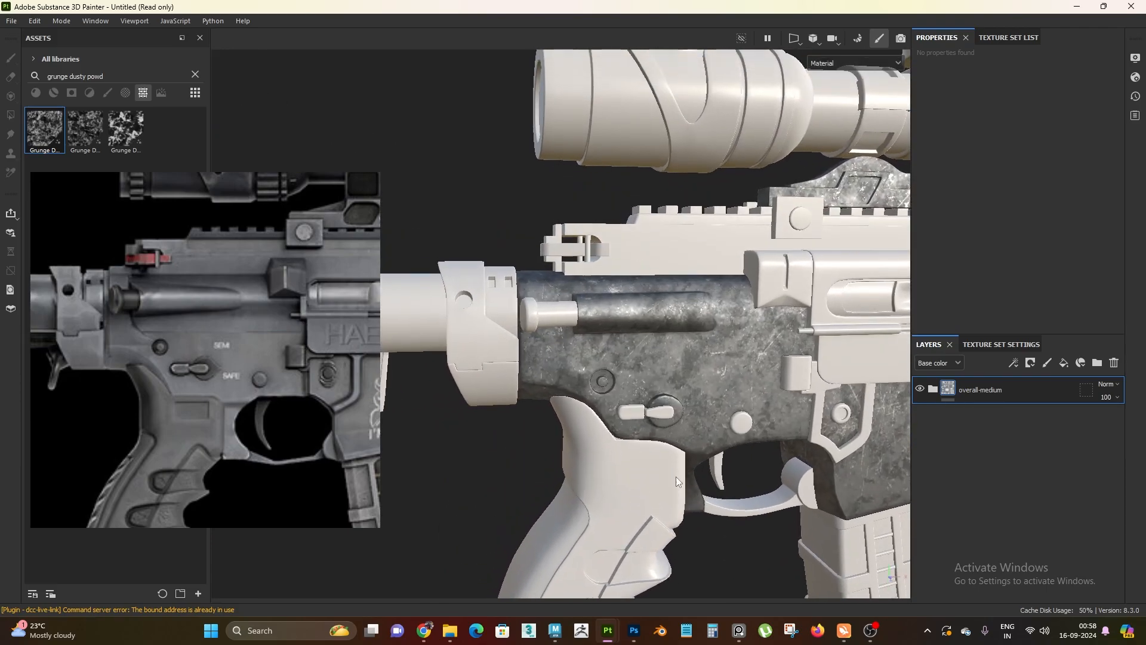
pyautogui.keyDown('alt'); pyautogui.moveTo(676, 476); pyautogui.dragTo(668, 412); pyautogui.keyUp('alt')
pyautogui.keyDown('alt'); pyautogui.moveTo(669, 412); pyautogui.dragTo(687, 388, button='right'); pyautogui.keyUp('alt')
pyautogui.keyDown('alt'); pyautogui.moveTo(686, 388); pyautogui.dragTo(641, 322, button='middle'); pyautogui.keyUp('alt')
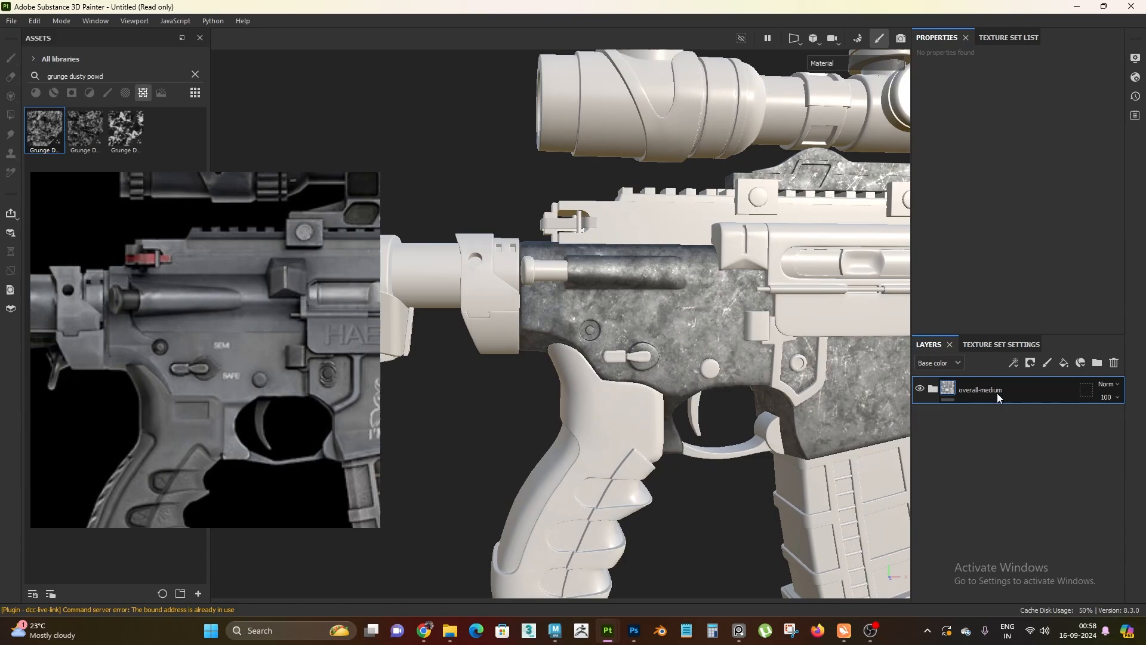
pyautogui.keyDown('alt'); pyautogui.moveTo(734, 394); pyautogui.dragTo(696, 359, button='right'); pyautogui.keyUp('alt')
pyautogui.keyDown('alt'); pyautogui.moveTo(696, 359); pyautogui.dragTo(673, 313, button='middle'); pyautogui.keyUp('alt')
pyautogui.keyDown('alt'); pyautogui.moveTo(673, 313); pyautogui.dragTo(696, 335, button='right'); pyautogui.keyUp('alt')
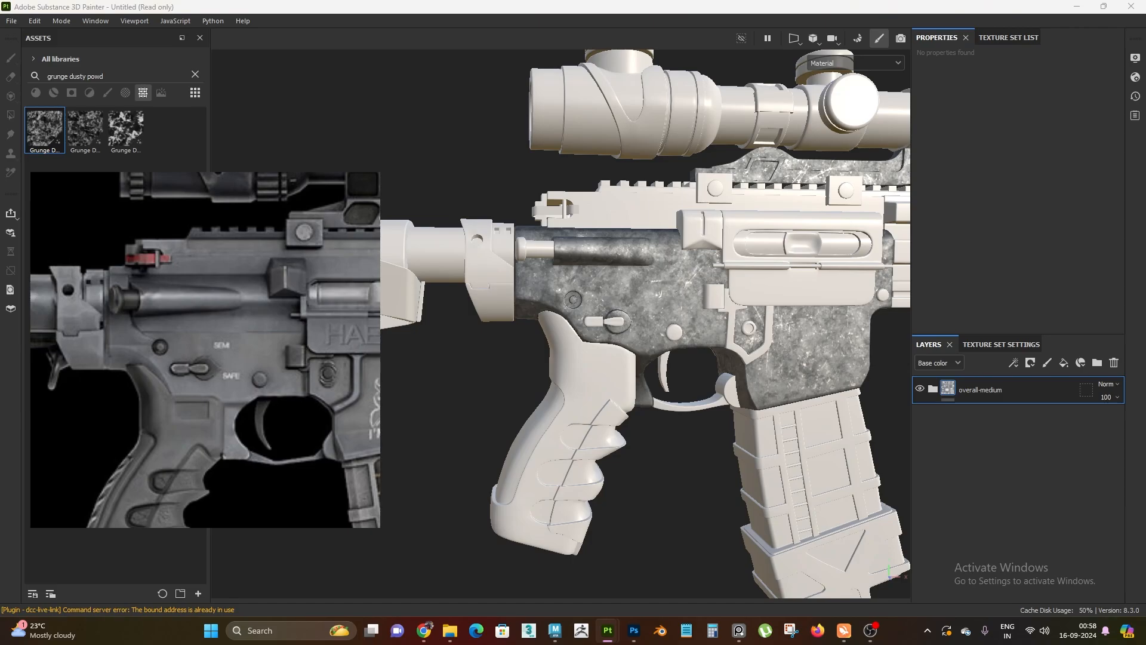
pyautogui.keyDown('alt'); pyautogui.moveTo(778, 432); pyautogui.dragTo(639, 371); pyautogui.keyUp('alt')
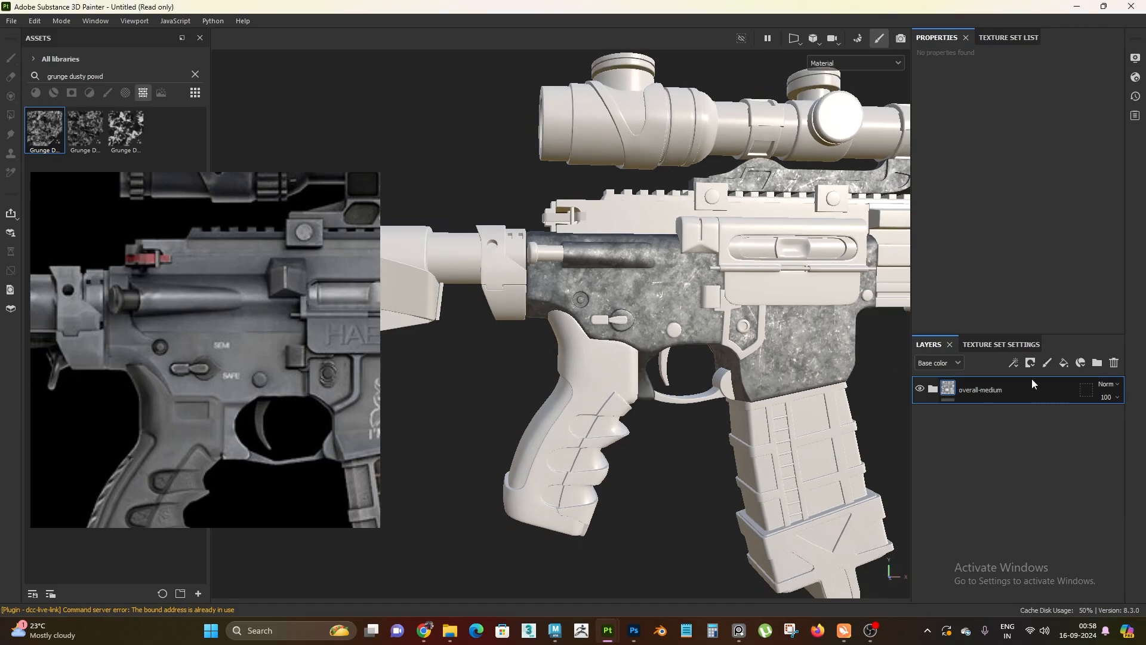
# Add a fill layer above overall-medium and set its base color's HSV value component to 0.86
pyautogui.click(1064, 362)
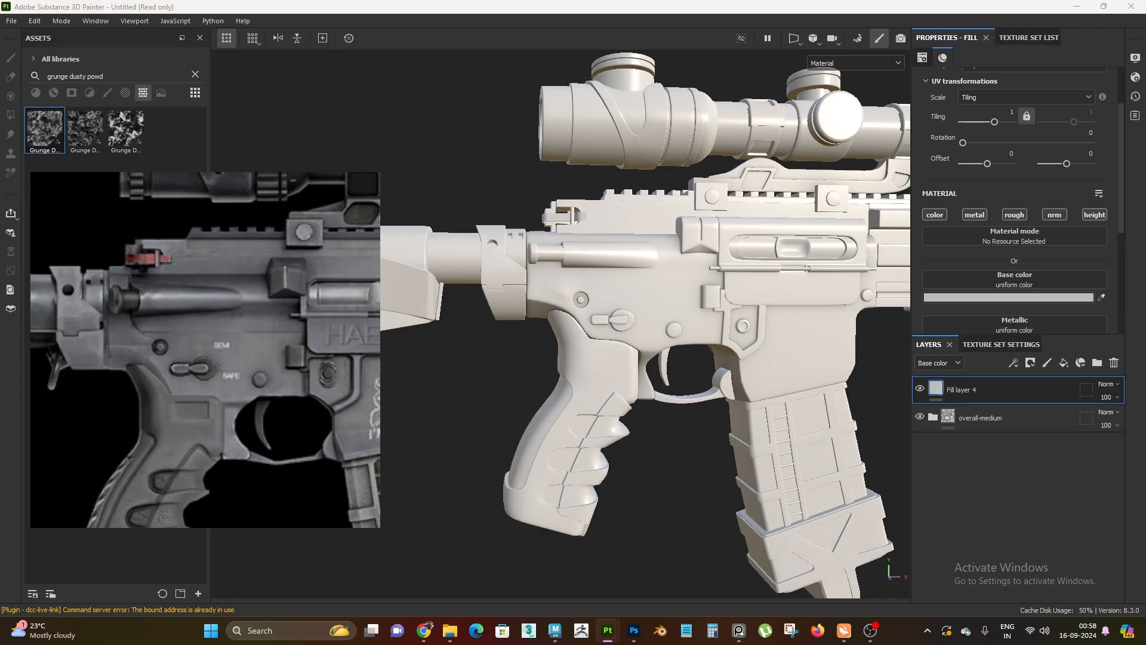
pyautogui.click(998, 297)
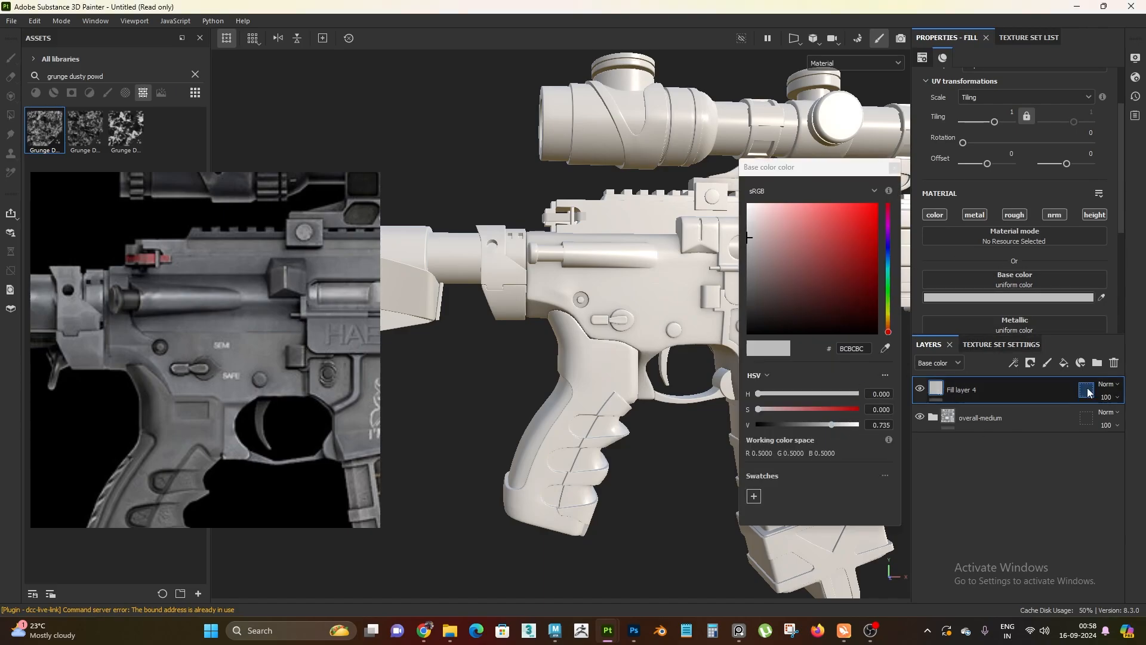
pyautogui.moveTo(831, 425); pyautogui.dragTo(844, 427)
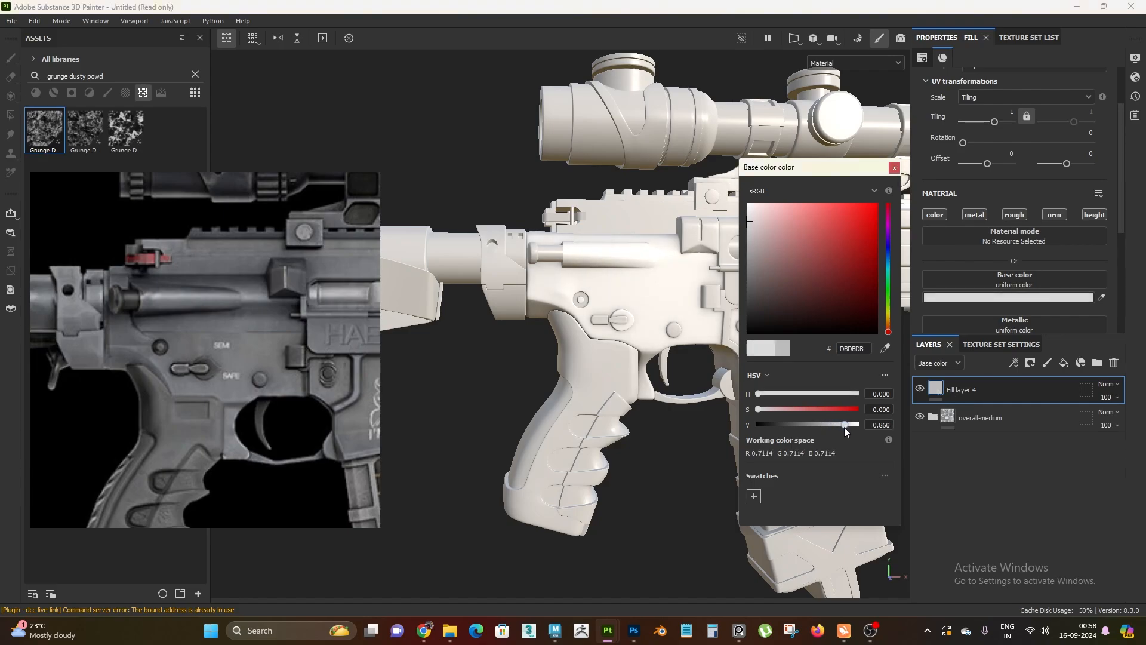
pyautogui.click(893, 169)
# Turn off the normal channel of Fill layer 4 and set its metallic value to 1
pyautogui.scroll(-1, 1050, 270)
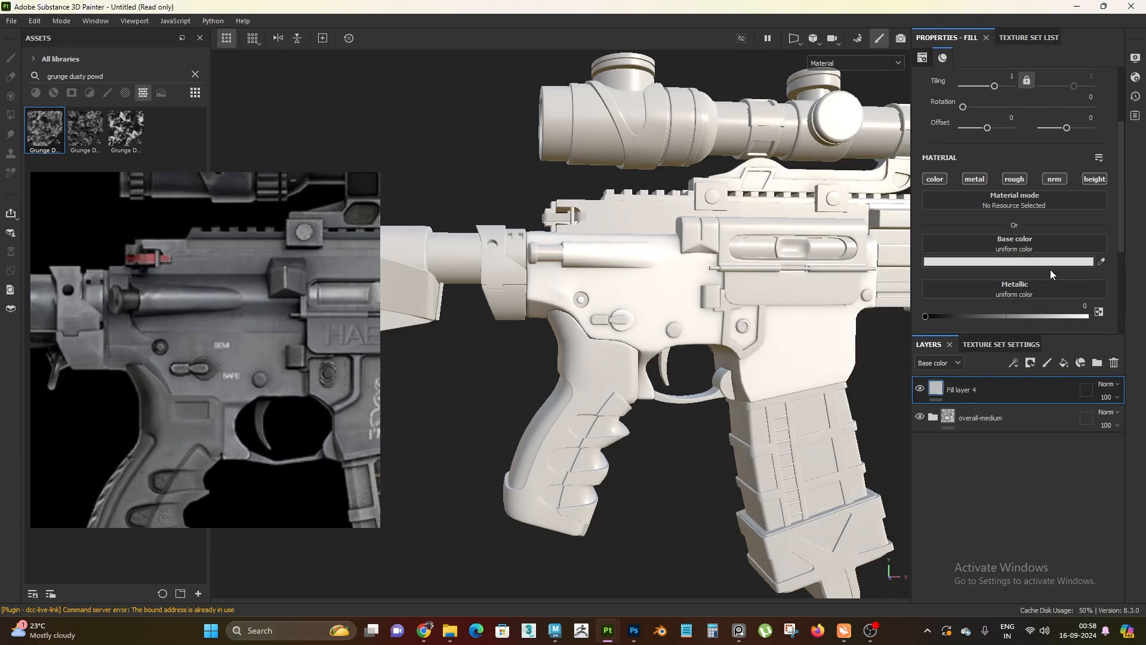
pyautogui.scroll(-2, 1042, 250)
pyautogui.scroll(2, 1052, 179)
pyautogui.scroll(-2, 1015, 239)
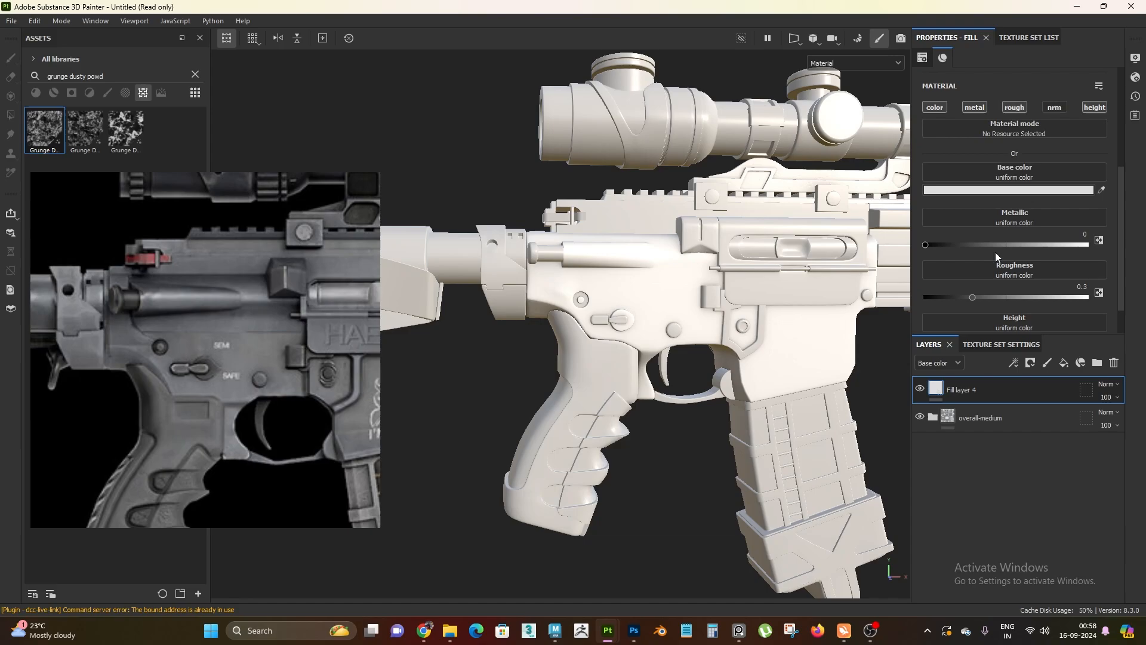
pyautogui.moveTo(925, 245); pyautogui.dragTo(1086, 244)
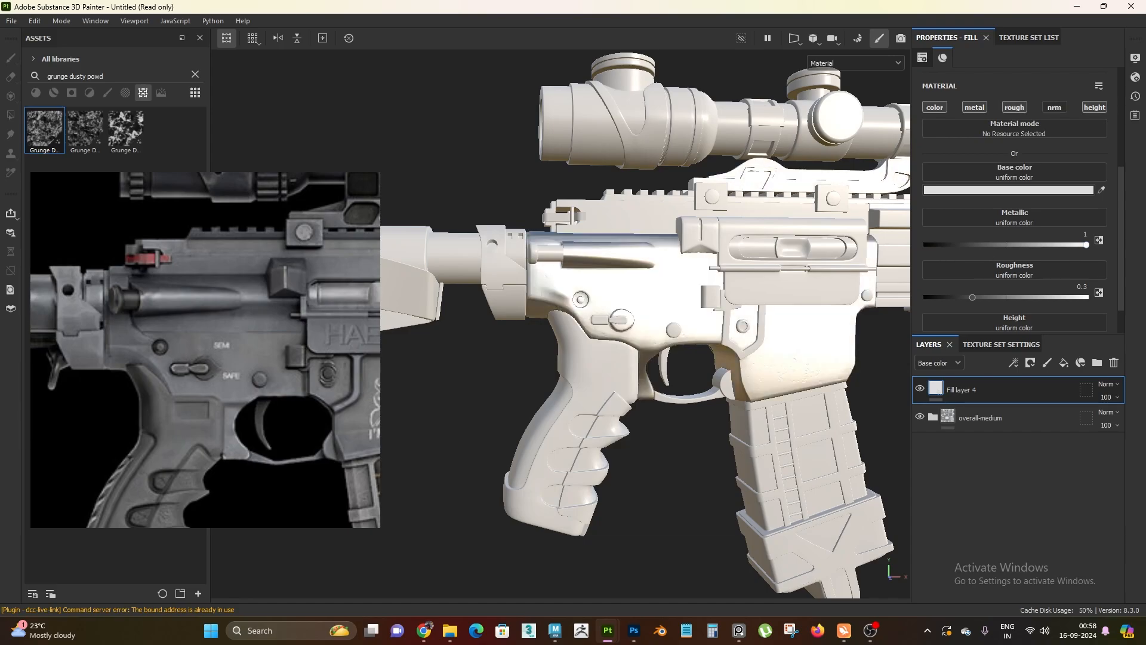
# Give Fill layer 4 a black mask and add a Metal Edge Wear generator to it
pyautogui.keyDown('alt'); pyautogui.moveTo(660, 363); pyautogui.dragTo(704, 498, button='right'); pyautogui.keyUp('alt')
pyautogui.keyDown('alt'); pyautogui.moveTo(704, 498); pyautogui.dragTo(562, 381); pyautogui.keyUp('alt')
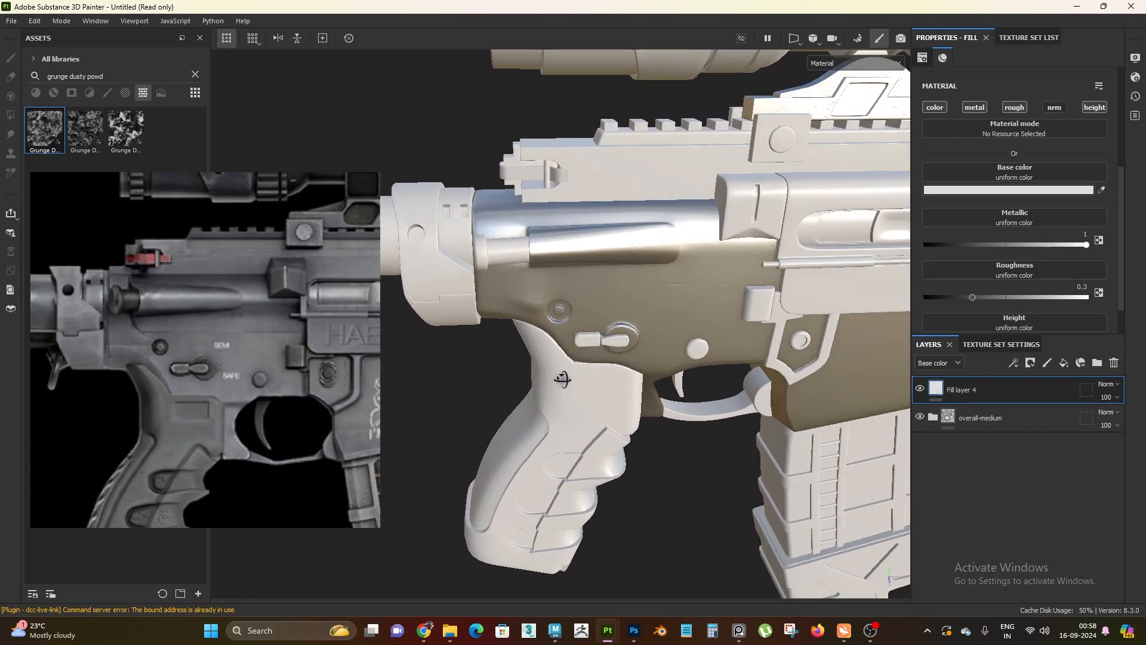
pyautogui.scroll(-1, 1040, 291)
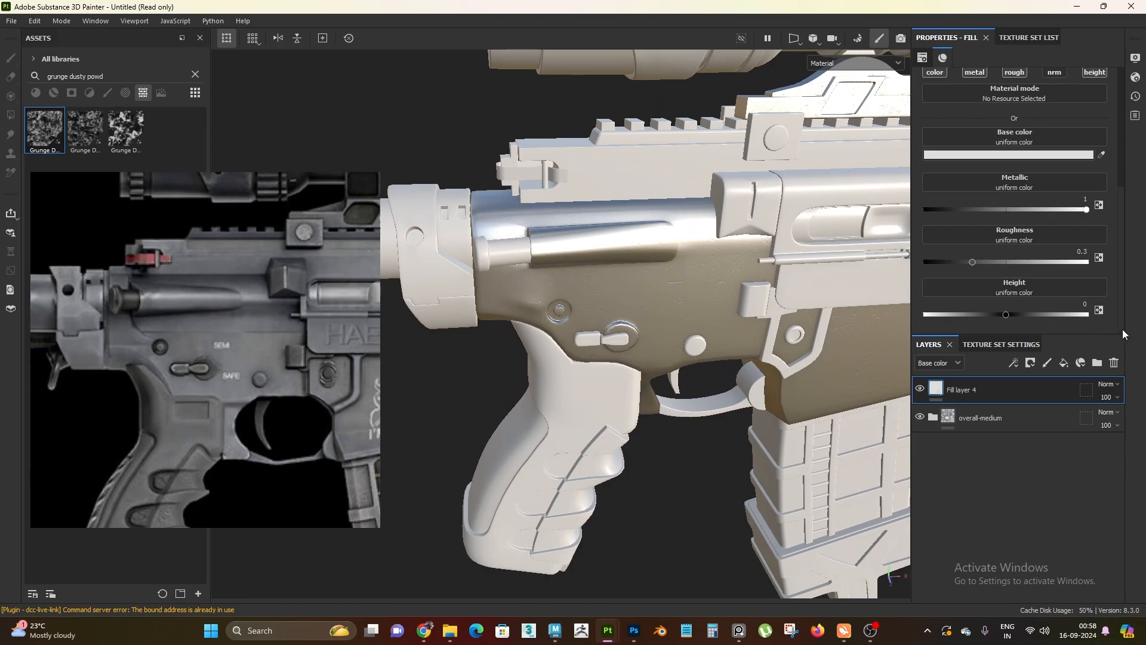
pyautogui.keyDown('alt'); pyautogui.moveTo(565, 388); pyautogui.dragTo(573, 299); pyautogui.keyUp('alt')
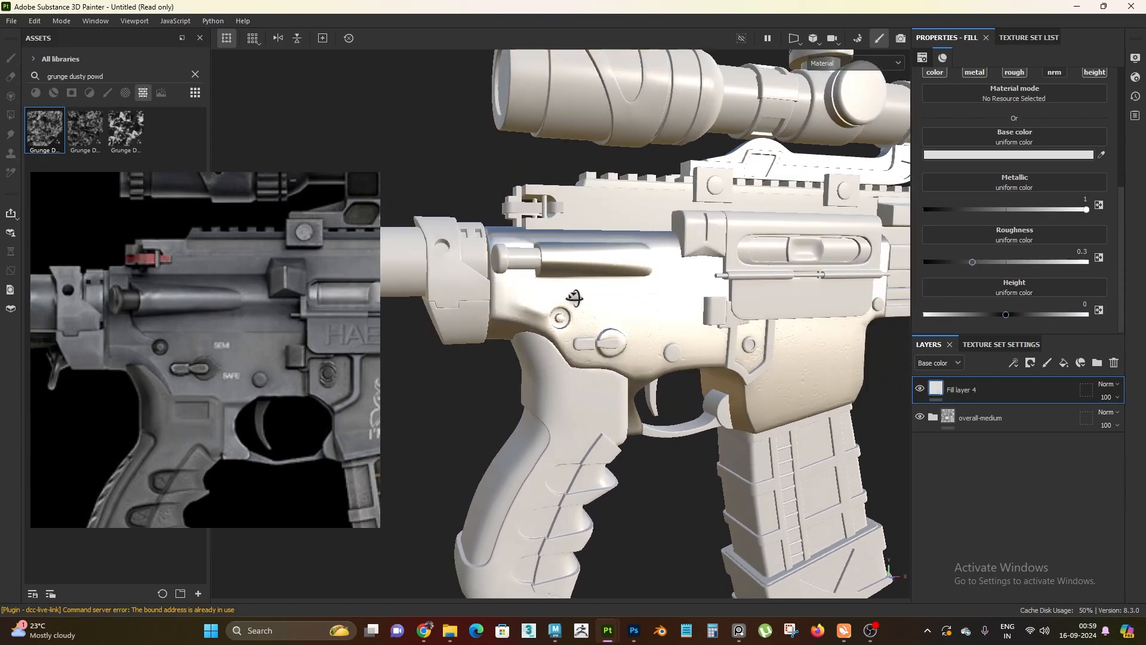
pyautogui.keyDown('alt'); pyautogui.moveTo(573, 299); pyautogui.dragTo(607, 347, button='right'); pyautogui.keyUp('alt')
pyautogui.keyDown('alt'); pyautogui.moveTo(606, 347); pyautogui.dragTo(637, 367); pyautogui.keyUp('alt')
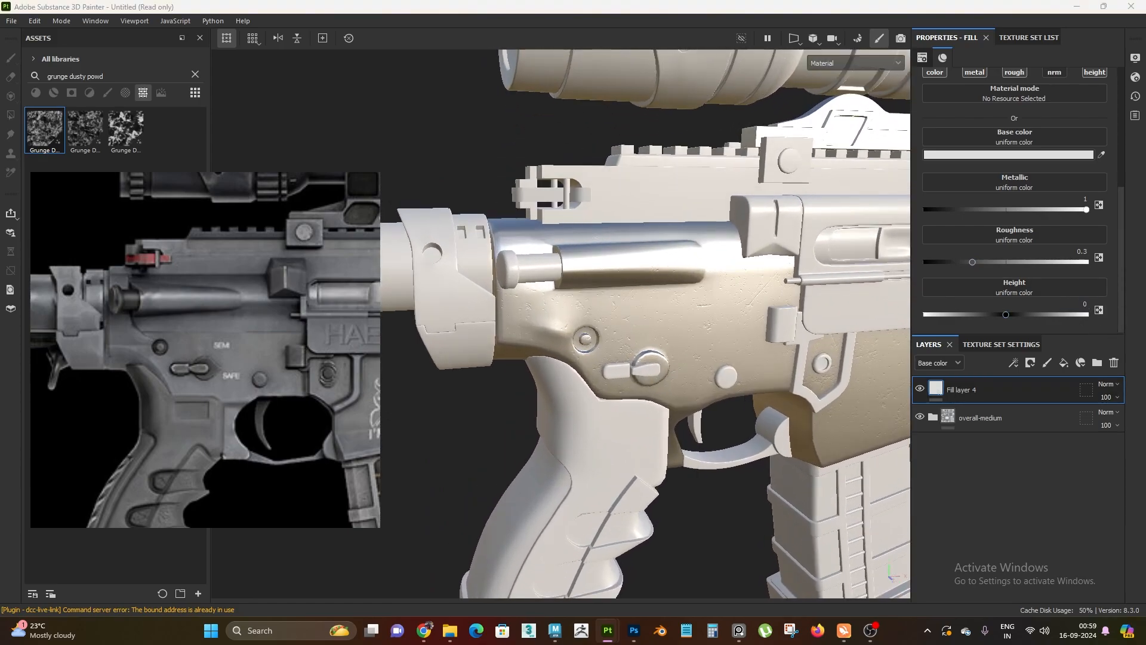
pyautogui.rightClick(990, 382)
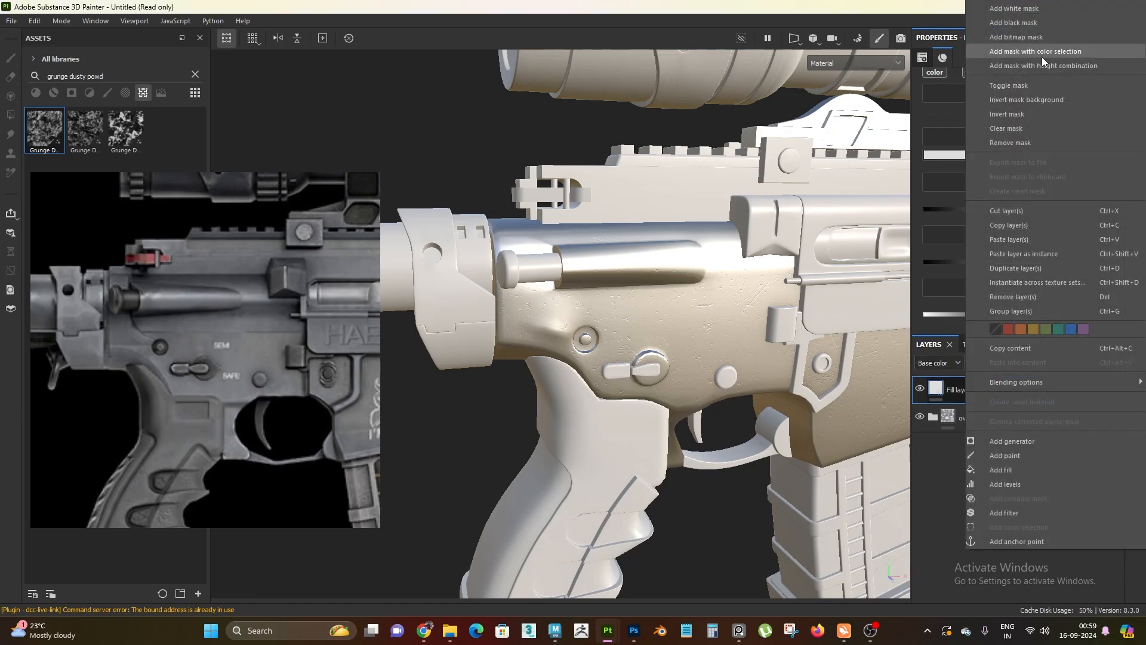
pyautogui.click(1033, 25)
pyautogui.rightClick(964, 392)
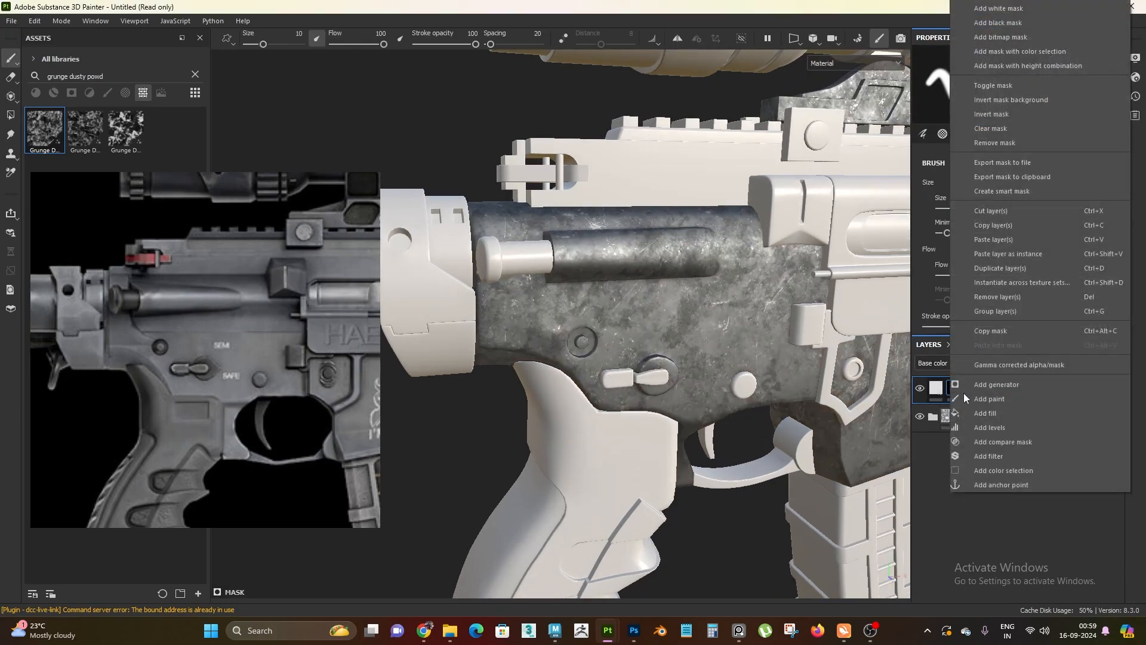
pyautogui.click(996, 384)
pyautogui.click(983, 91)
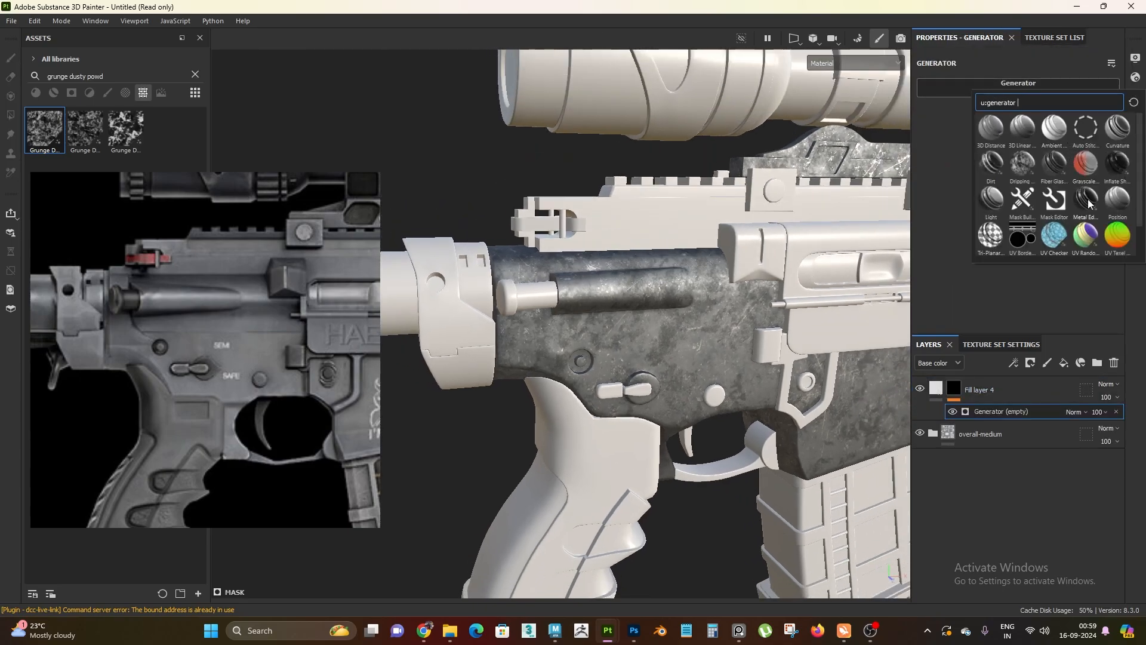
# Examine the edge wear on the magazine well, receiver edges, selector and pin recesses from several angles
pyautogui.keyDown('alt'); pyautogui.moveTo(604, 325); pyautogui.dragTo(752, 320); pyautogui.keyUp('alt')
pyautogui.keyDown('alt'); pyautogui.moveTo(752, 320); pyautogui.dragTo(368, 361, button='middle'); pyautogui.keyUp('alt')
pyautogui.keyDown('alt'); pyautogui.moveTo(369, 360); pyautogui.dragTo(455, 384); pyautogui.keyUp('alt')
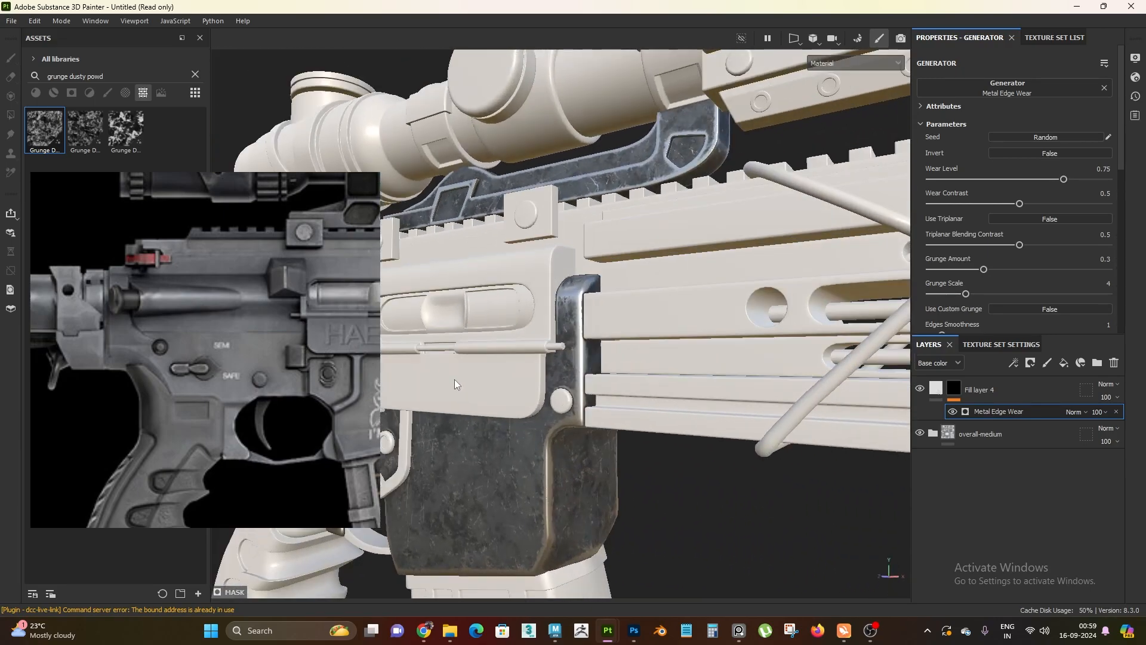
pyautogui.keyDown('alt'); pyautogui.moveTo(455, 384); pyautogui.dragTo(491, 239, button='middle'); pyautogui.keyUp('alt')
pyautogui.keyDown('alt'); pyautogui.moveTo(490, 239); pyautogui.dragTo(527, 427, button='right'); pyautogui.keyUp('alt')
pyautogui.keyDown('alt'); pyautogui.moveTo(527, 428); pyautogui.dragTo(496, 419); pyautogui.keyUp('alt')
pyautogui.moveTo(496, 420)
pyautogui.keyDown('shift'); pyautogui.mouseDown(button='right')
pyautogui.moveTo(536, 431)
pyautogui.moveTo(502, 414)
pyautogui.mouseUp(button='right'); pyautogui.keyUp('shift')
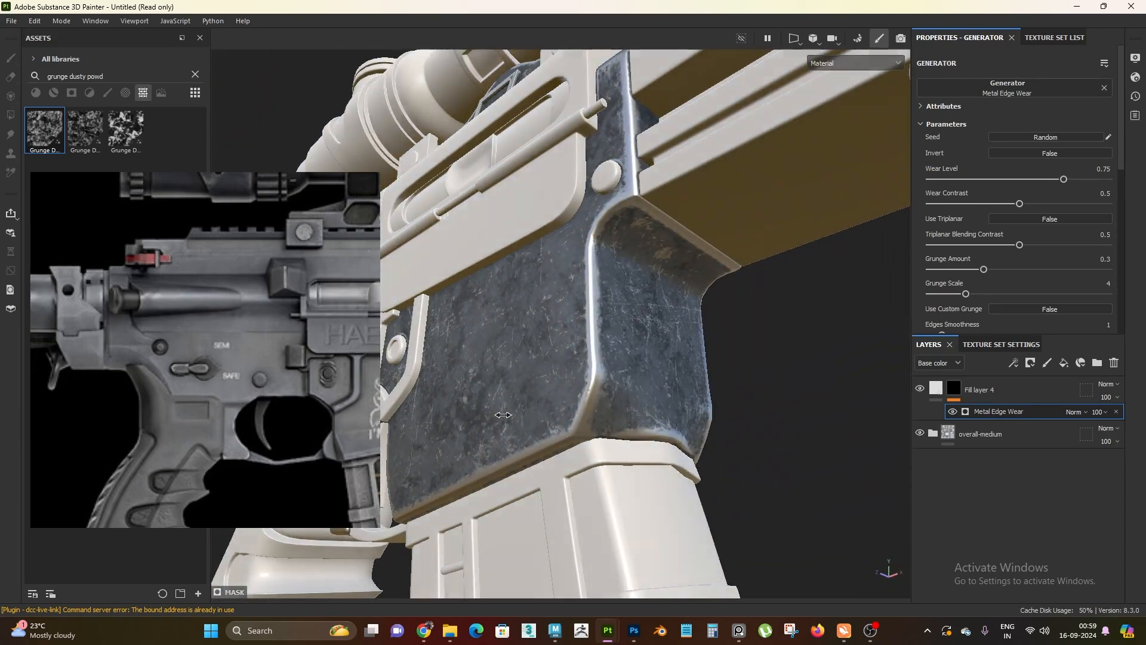
pyautogui.keyDown('alt'); pyautogui.moveTo(603, 316); pyautogui.dragTo(620, 299); pyautogui.keyUp('alt')
pyautogui.keyDown('alt'); pyautogui.moveTo(621, 298); pyautogui.dragTo(422, 131, button='right'); pyautogui.keyUp('alt')
pyautogui.keyDown('alt'); pyautogui.keyDown('shift'); pyautogui.moveTo(422, 131); pyautogui.dragTo(608, 392); pyautogui.keyUp('shift'); pyautogui.keyUp('alt')
pyautogui.keyDown('alt'); pyautogui.moveTo(609, 391); pyautogui.dragTo(598, 268, button='right'); pyautogui.keyUp('alt')
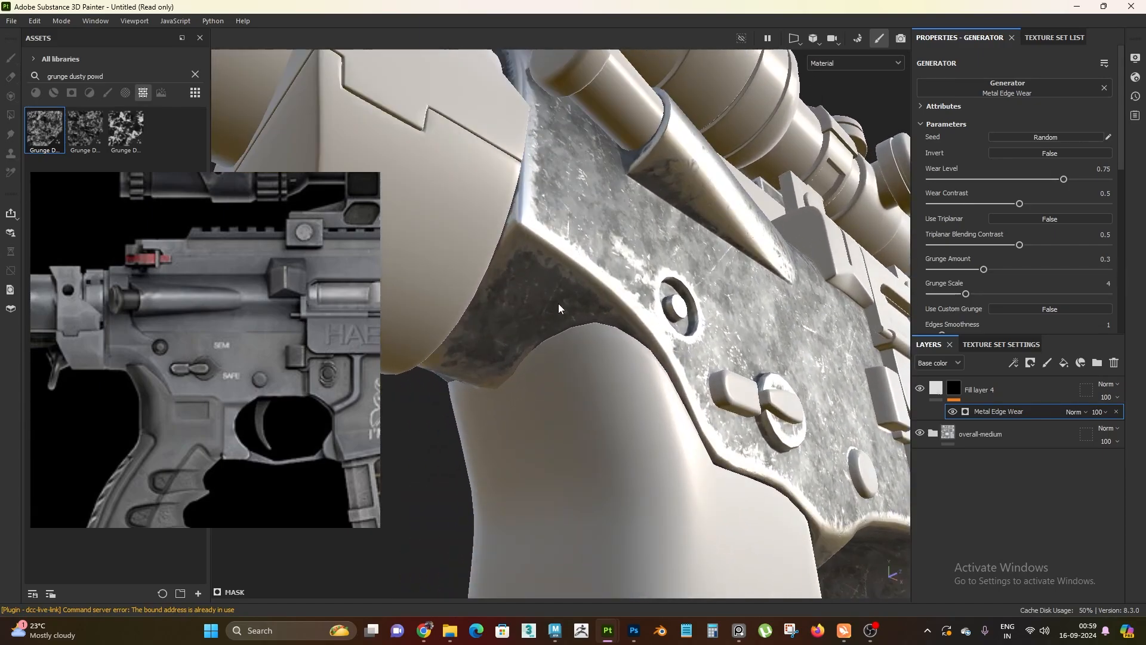
pyautogui.keyDown('alt'); pyautogui.moveTo(596, 388); pyautogui.dragTo(573, 310, button='right'); pyautogui.keyUp('alt')
pyautogui.keyDown('alt'); pyautogui.keyDown('shift'); pyautogui.moveTo(573, 310); pyautogui.dragTo(568, 250); pyautogui.keyUp('shift'); pyautogui.keyUp('alt')
pyautogui.keyDown('alt'); pyautogui.moveTo(568, 249); pyautogui.dragTo(621, 346, button='right'); pyautogui.keyUp('alt')
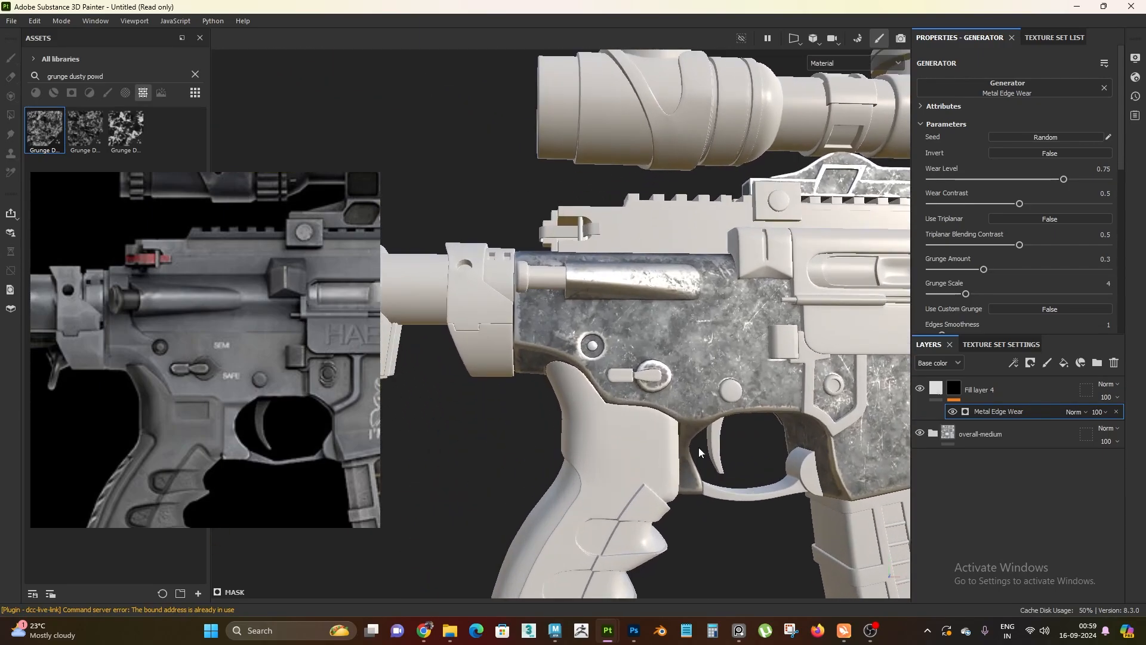
pyautogui.keyDown('alt'); pyautogui.moveTo(620, 346); pyautogui.dragTo(613, 389); pyautogui.keyUp('alt')
pyautogui.keyDown('alt'); pyautogui.moveTo(613, 389); pyautogui.dragTo(664, 420, button='right'); pyautogui.keyUp('alt')
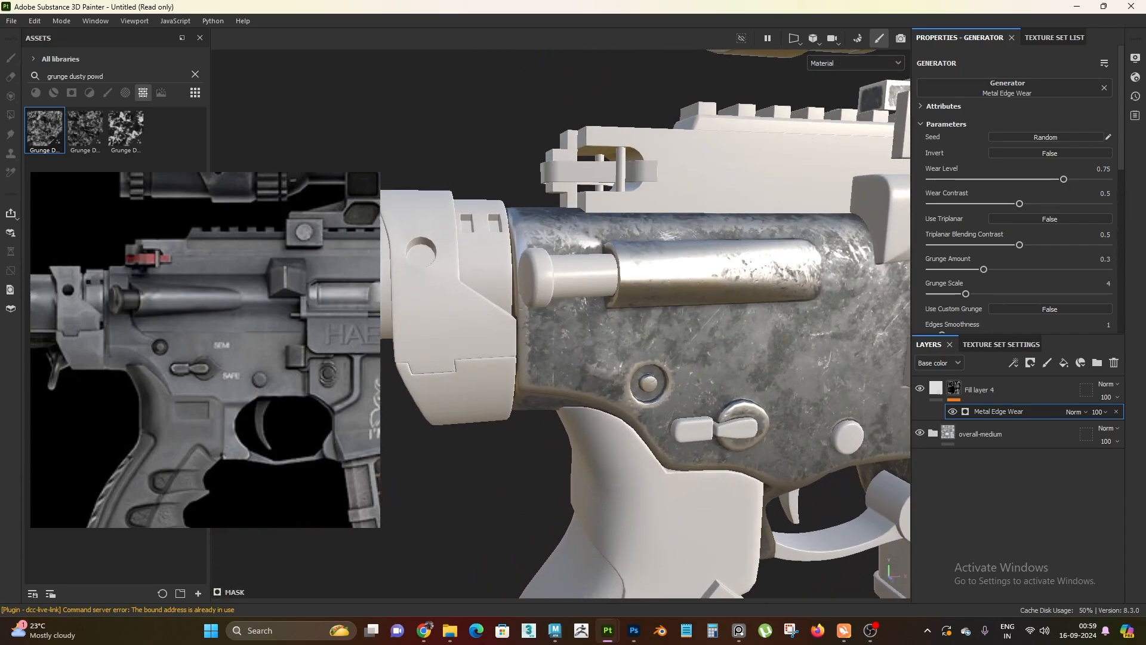
pyautogui.keyDown('alt'); pyautogui.moveTo(754, 286); pyautogui.dragTo(730, 289); pyautogui.keyUp('alt')
pyautogui.keyDown('alt'); pyautogui.moveTo(729, 289); pyautogui.dragTo(770, 308, button='right'); pyautogui.keyUp('alt')
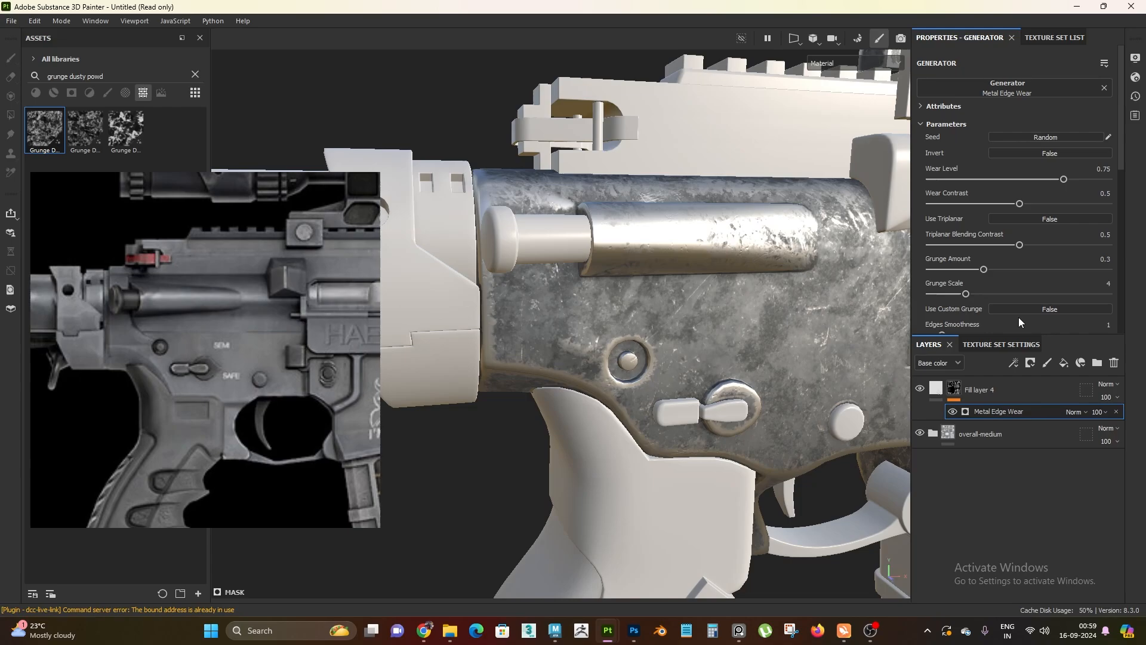
# Try a Metal Edge Wear level of 0.5, check the magazine well edges, and return the level to 0.75
pyautogui.doubleClick(1096, 169)
pyautogui.write('0.5')
pyautogui.press('Return')
pyautogui.keyDown('alt'); pyautogui.moveTo(683, 303); pyautogui.dragTo(564, 271); pyautogui.keyUp('alt')
pyautogui.moveTo(1096, 169); pyautogui.dragTo(1134, 171)
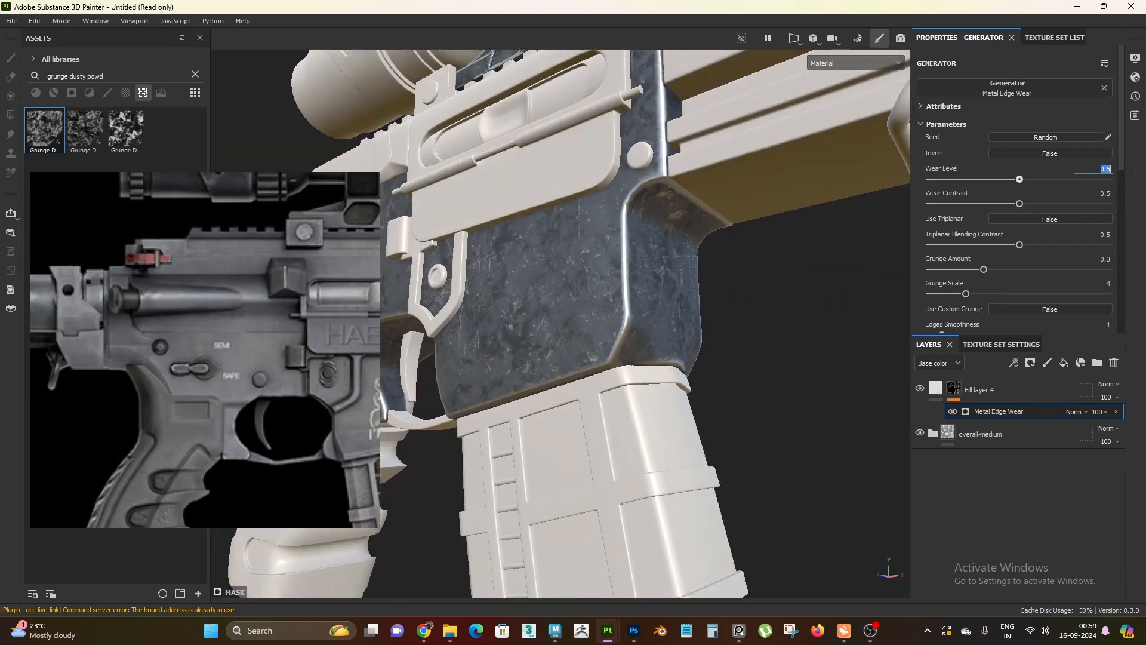
pyautogui.write('0.75')
pyautogui.press('Return')
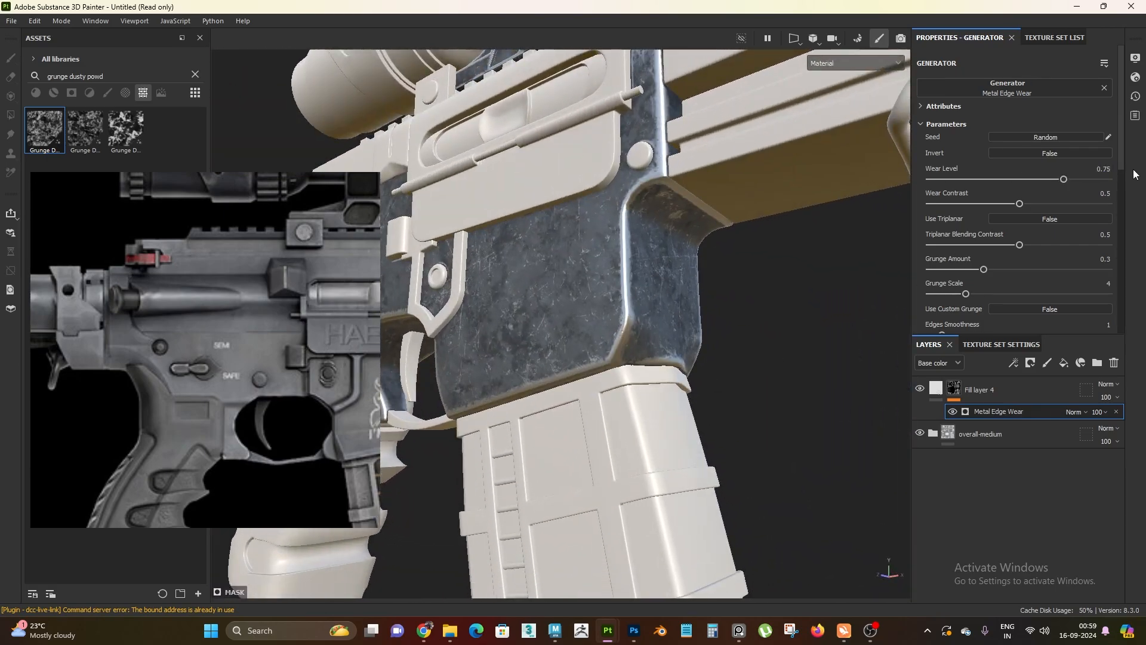
# Set the wear level of the Metal Edge Wear generator to 0.5
pyautogui.scroll(2, 638, 289)
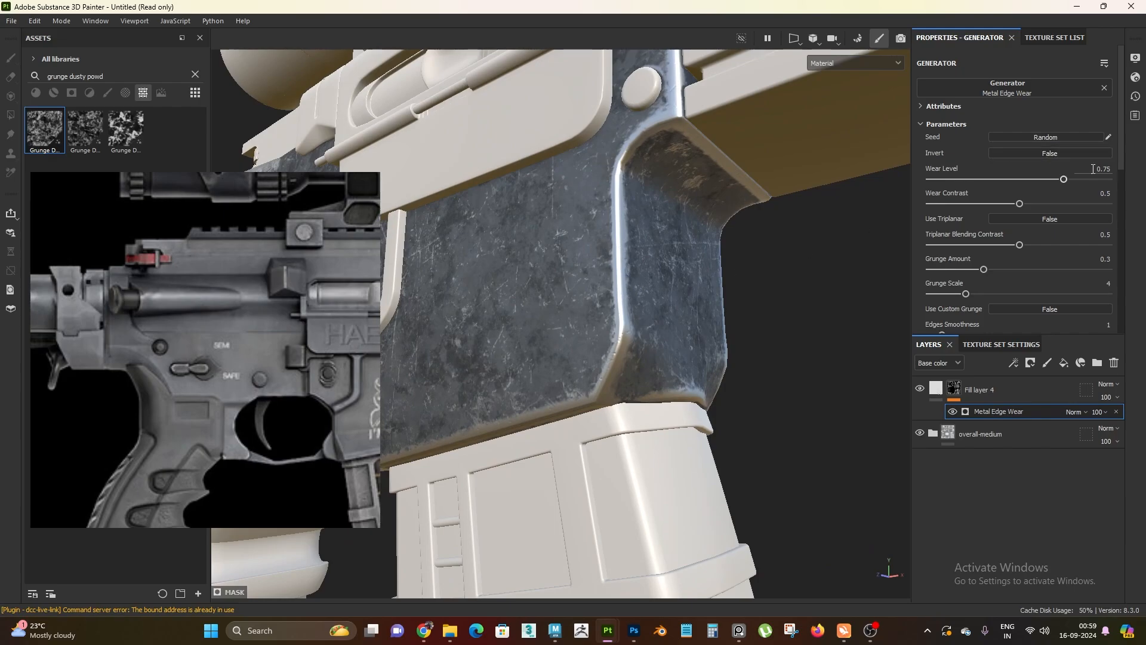
pyautogui.moveTo(1092, 169); pyautogui.dragTo(1115, 171)
pyautogui.write('0.5')
pyautogui.press('Return')
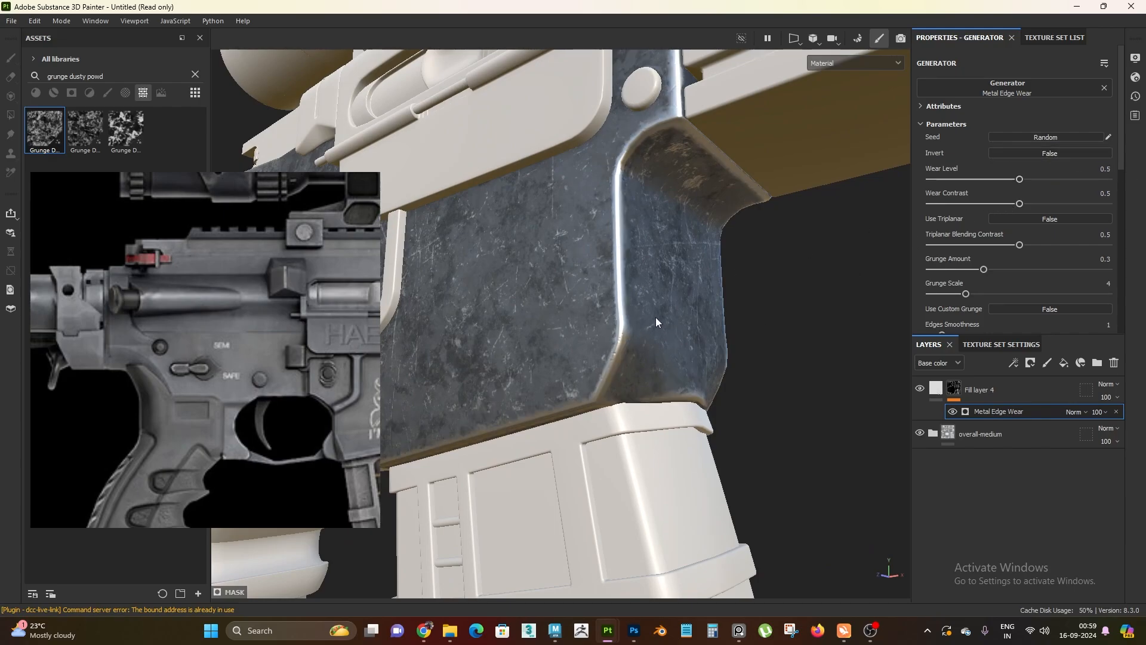
# Set the generator's wear contrast to 0.6 and check the magazine well edges
pyautogui.scroll(-2, 647, 303)
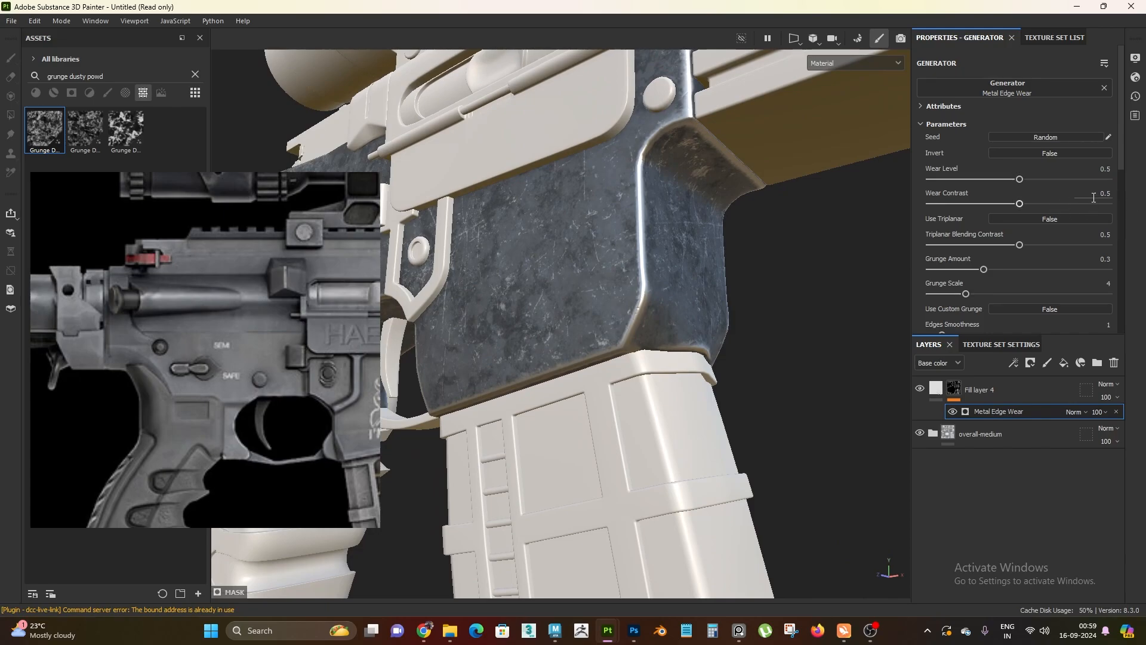
pyautogui.moveTo(1093, 198); pyautogui.dragTo(1126, 194)
pyautogui.write('0.6')
pyautogui.press('Return')
pyautogui.keyDown('alt'); pyautogui.moveTo(603, 289); pyautogui.dragTo(647, 321); pyautogui.keyUp('alt')
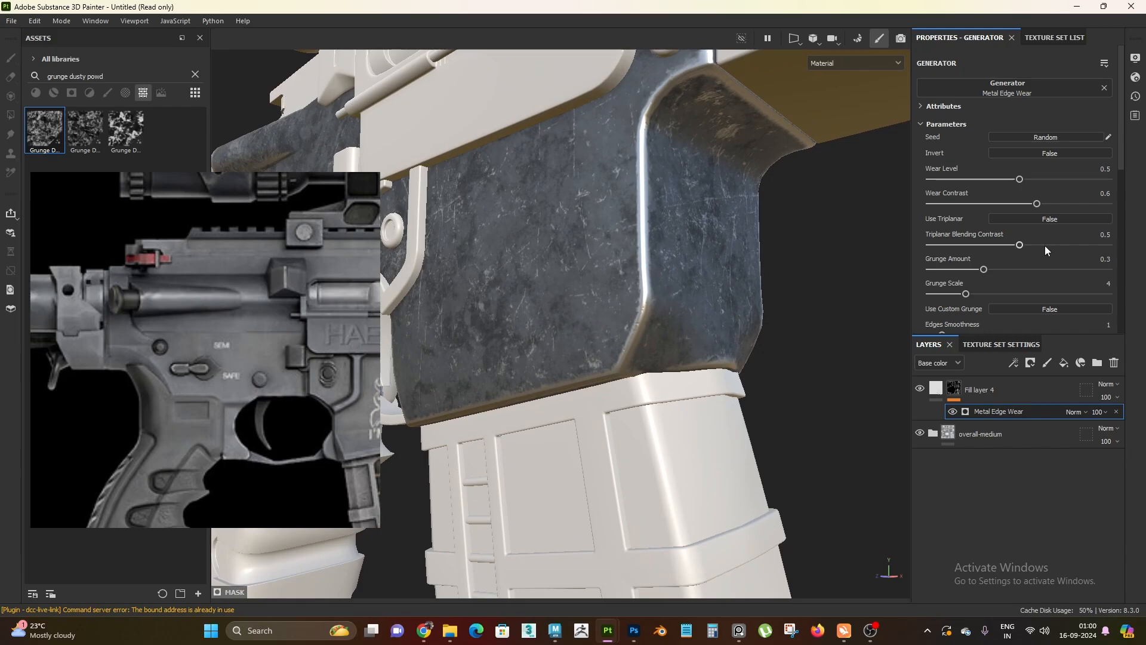
# Lower the curvature weight of the Metal Edge Wear generator to 0.75
pyautogui.scroll(-1, 1044, 249)
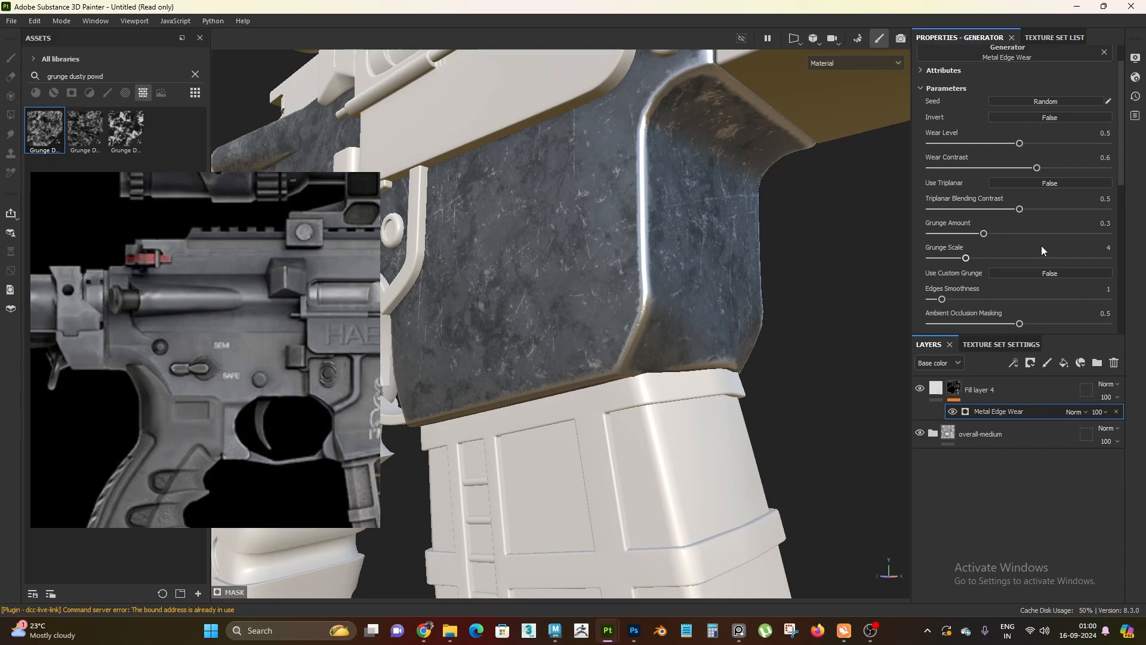
pyautogui.scroll(-2, 1042, 250)
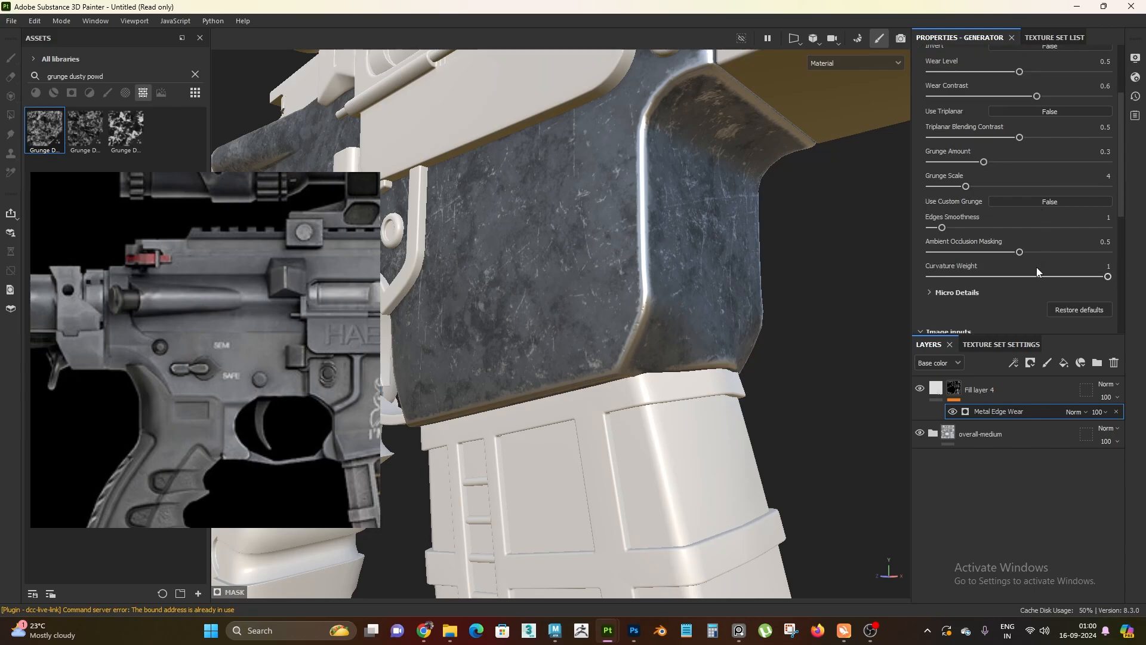
pyautogui.scroll(-3, 1029, 254)
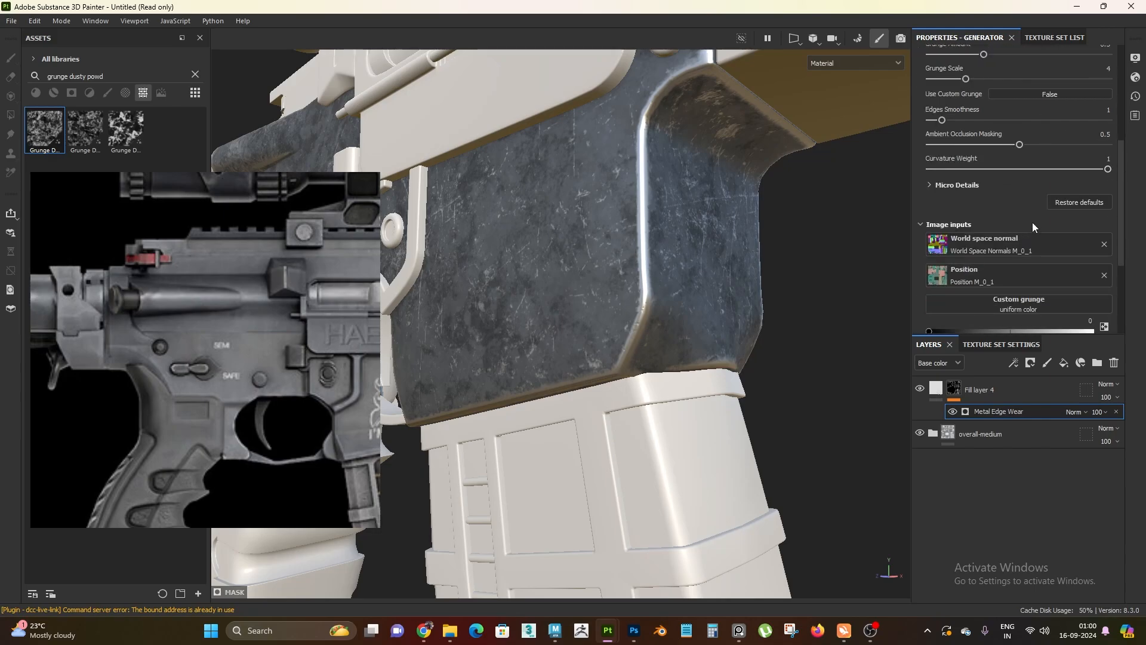
pyautogui.scroll(1, 1033, 222)
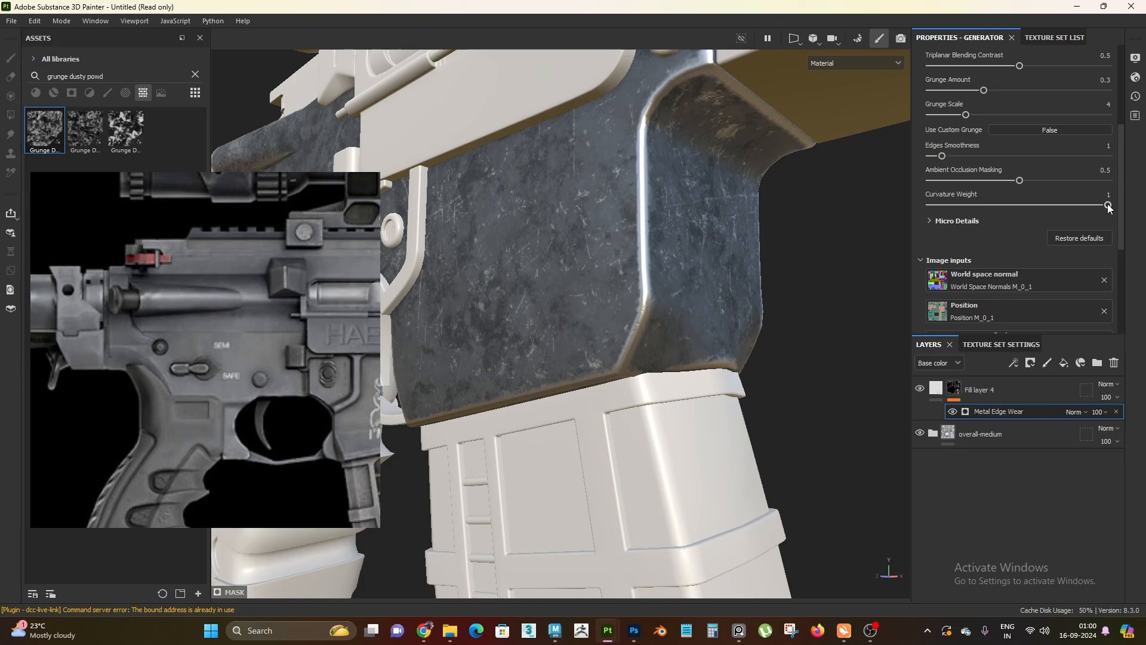
pyautogui.moveTo(1108, 205)
pyautogui.mouseDown()
pyautogui.moveTo(1055, 221)
pyautogui.moveTo(1111, 223)
pyautogui.moveTo(1097, 205)
pyautogui.moveTo(1011, 206)
pyautogui.moveTo(1129, 214)
pyautogui.mouseUp()
pyautogui.keyDown('alt'); pyautogui.moveTo(728, 270); pyautogui.dragTo(796, 403); pyautogui.keyUp('alt')
pyautogui.moveTo(1105, 206); pyautogui.dragTo(1061, 213)
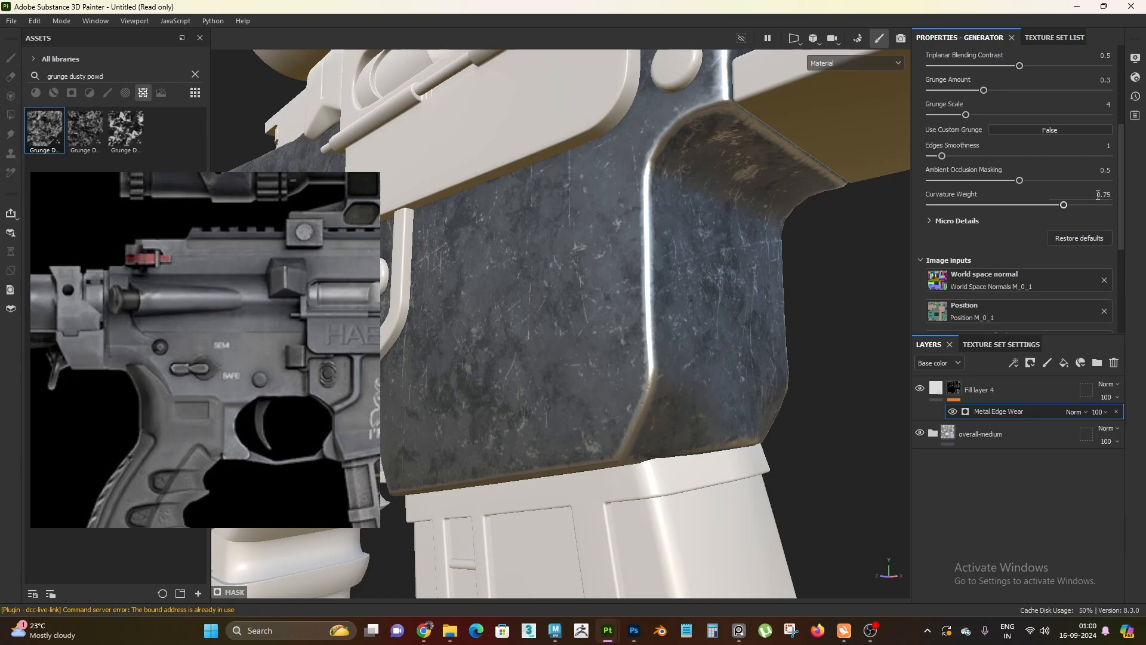
# Set the curvature weight of the Metal Edge Wear generator to 0.8 and check the wear on the receiver
pyautogui.click(1063, 214)
pyautogui.write('0.8')
pyautogui.press('Return')
pyautogui.keyDown('alt'); pyautogui.moveTo(682, 280); pyautogui.dragTo(658, 246); pyautogui.keyUp('alt')
pyautogui.keyDown('alt'); pyautogui.moveTo(658, 247); pyautogui.dragTo(612, 311, button='right'); pyautogui.keyUp('alt')
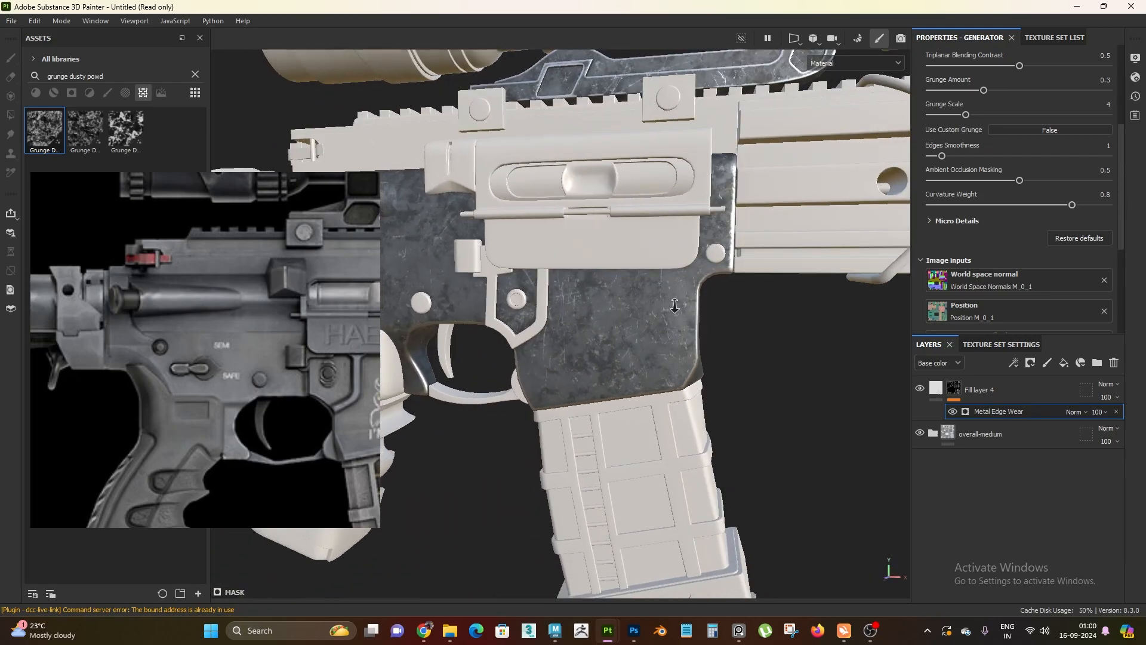
pyautogui.keyDown('alt'); pyautogui.moveTo(612, 310); pyautogui.dragTo(656, 262); pyautogui.keyUp('alt')
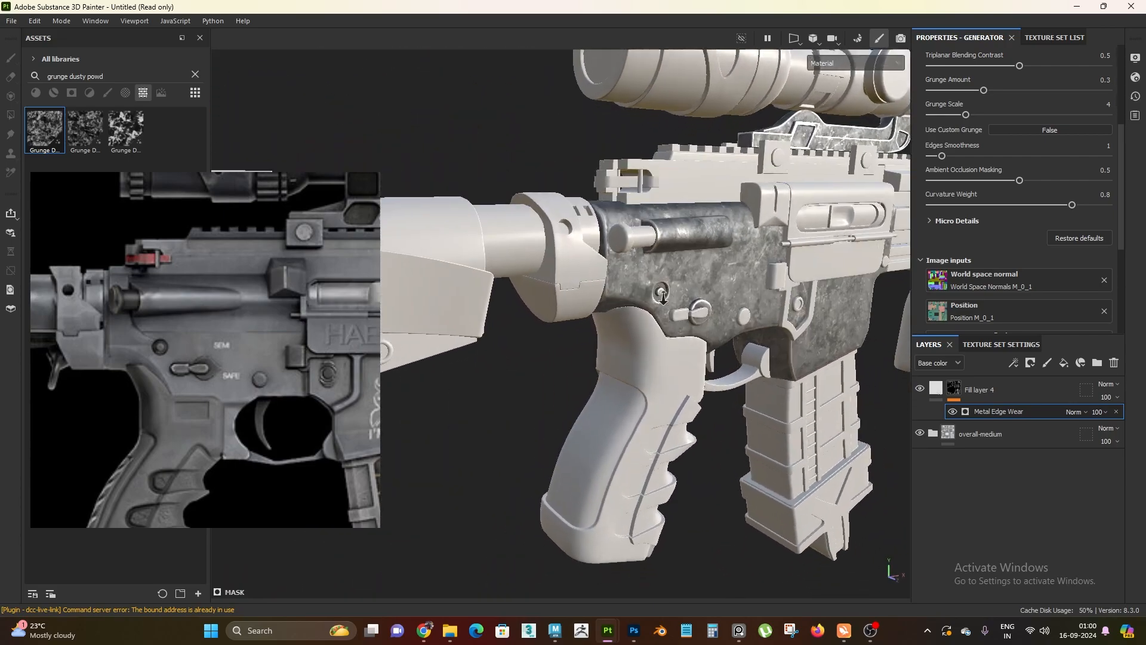
pyautogui.keyDown('alt'); pyautogui.moveTo(656, 263); pyautogui.dragTo(696, 280, button='right'); pyautogui.keyUp('alt')
# Put Fill layer 4 into a new folder and rename the folder metal edge wear
pyautogui.click(1056, 386)
pyautogui.click(1097, 362)
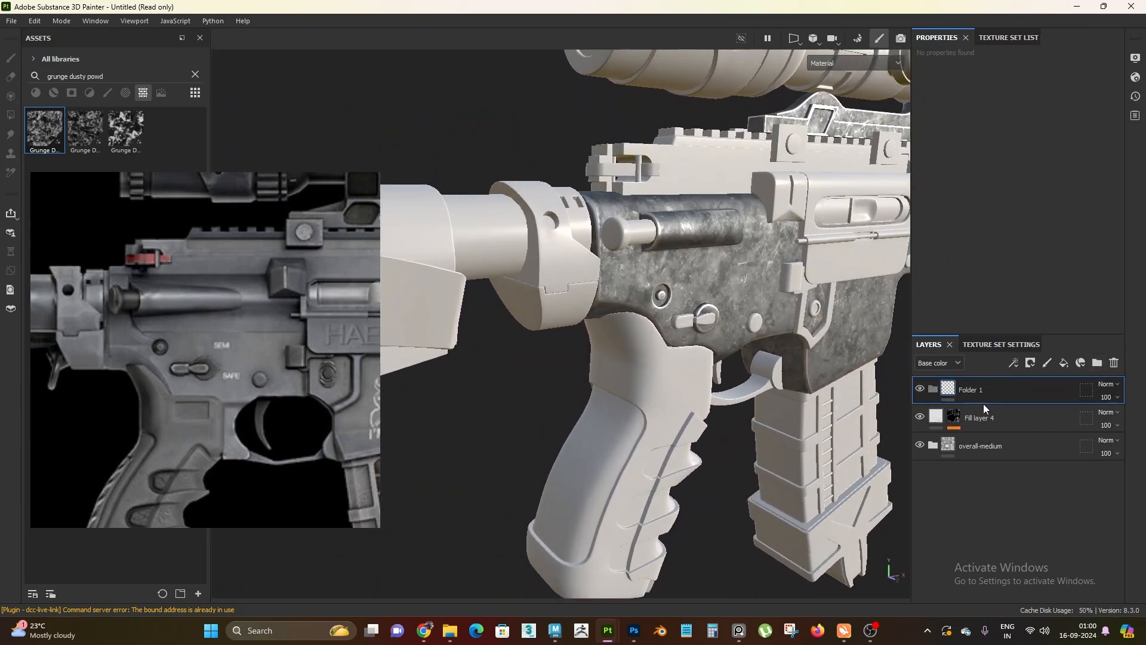
pyautogui.moveTo(983, 411); pyautogui.dragTo(1012, 393)
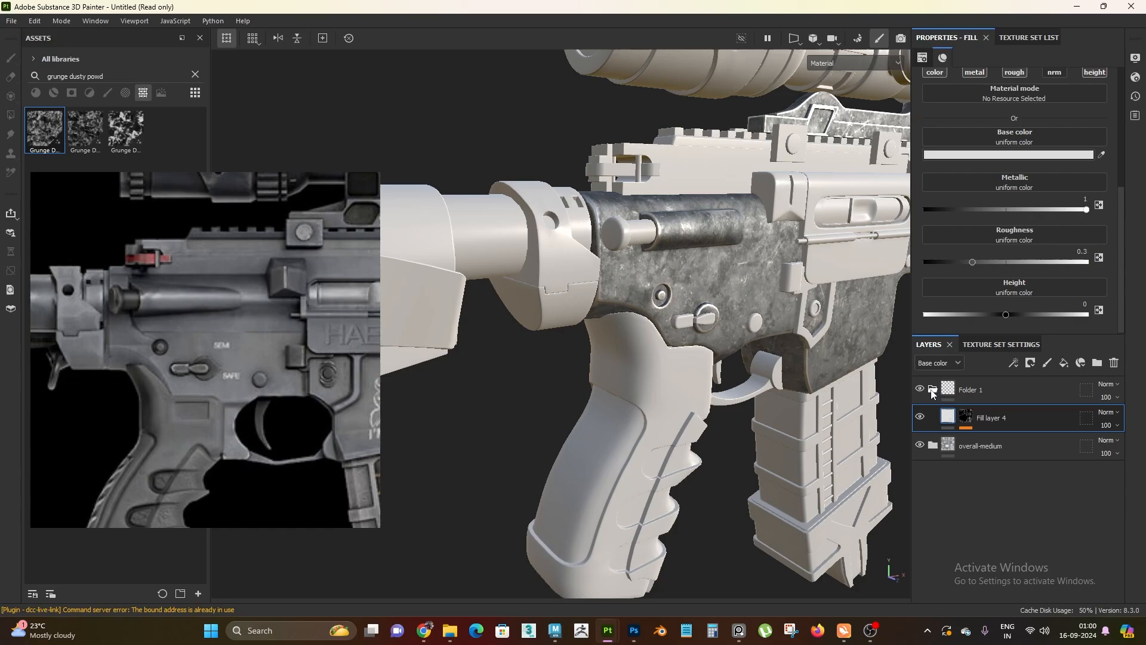
pyautogui.click(933, 388)
pyautogui.doubleClick(976, 389)
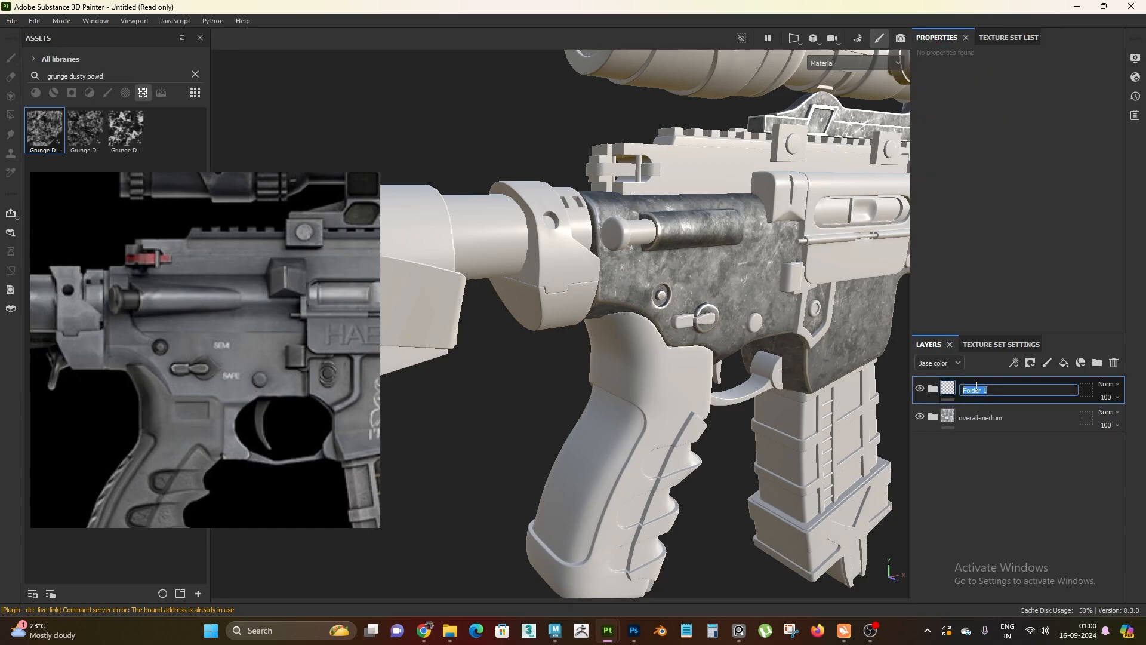
pyautogui.write('mel')
pyautogui.write('al edge wear')
pyautogui.press('Return')
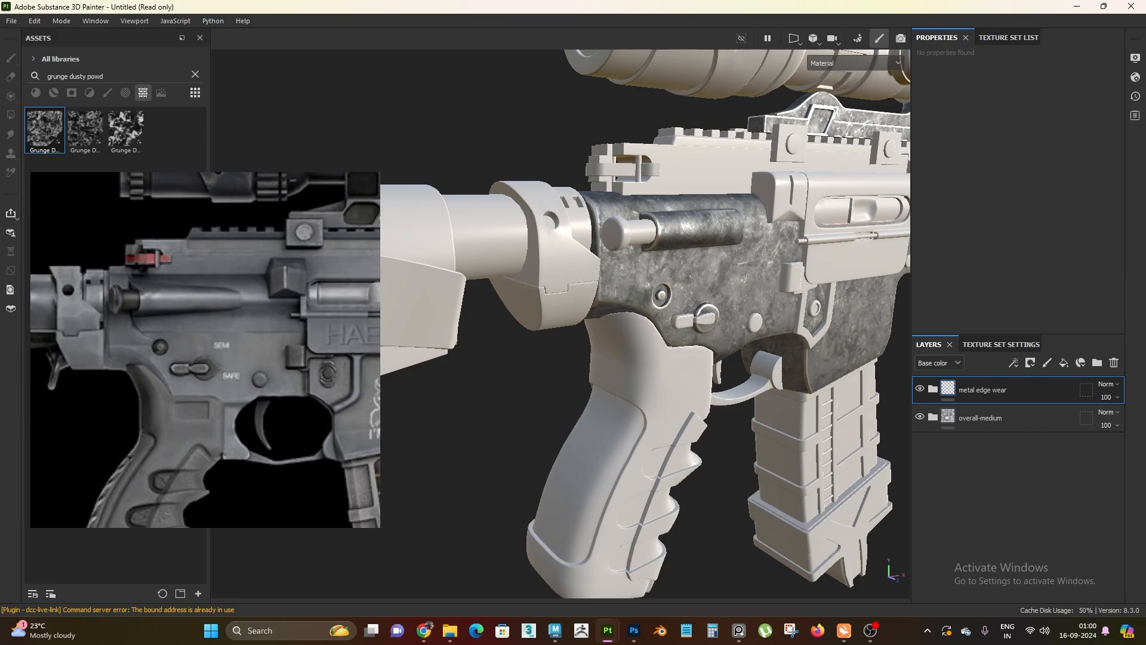
# Examine the metal edge wear along the magazine well edges and the lower receiver from several angles
pyautogui.scroll(-3, 680, 418)
pyautogui.keyDown('alt'); pyautogui.moveTo(693, 430); pyautogui.dragTo(453, 406); pyautogui.keyUp('alt')
pyautogui.scroll(3, 615, 441)
pyautogui.scroll(-3, 706, 324)
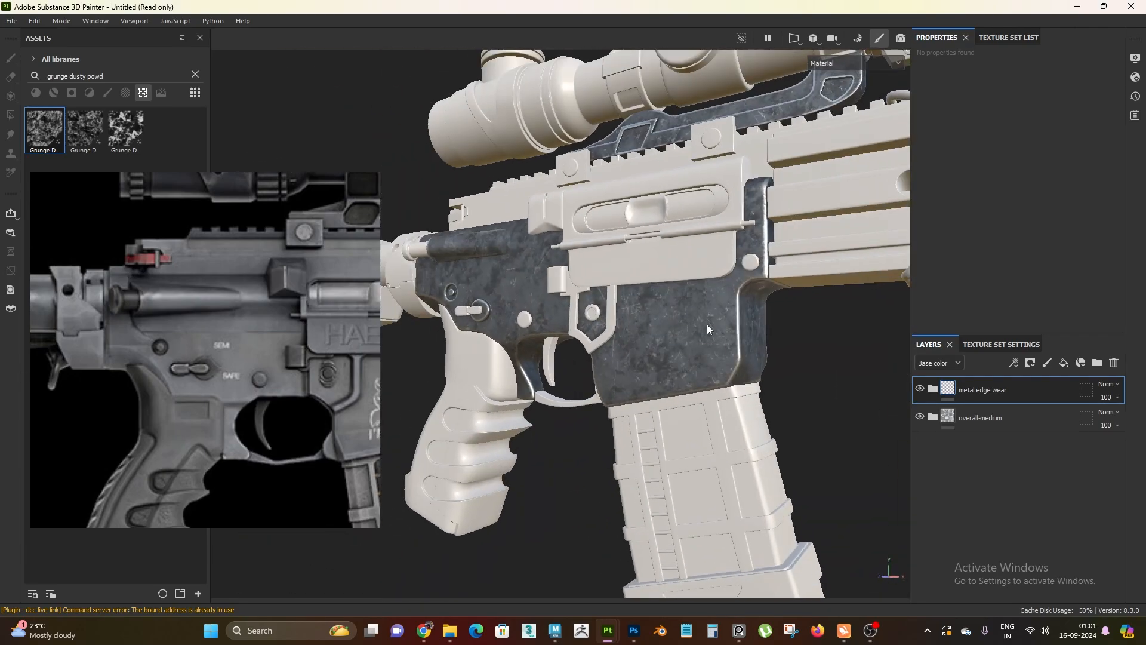
pyautogui.scroll(3, 684, 472)
pyautogui.keyDown('alt'); pyautogui.moveTo(681, 468); pyautogui.dragTo(686, 484); pyautogui.keyUp('alt')
pyautogui.scroll(2, 686, 482)
pyautogui.keyDown('alt'); pyautogui.moveTo(703, 349); pyautogui.dragTo(584, 347); pyautogui.keyUp('alt')
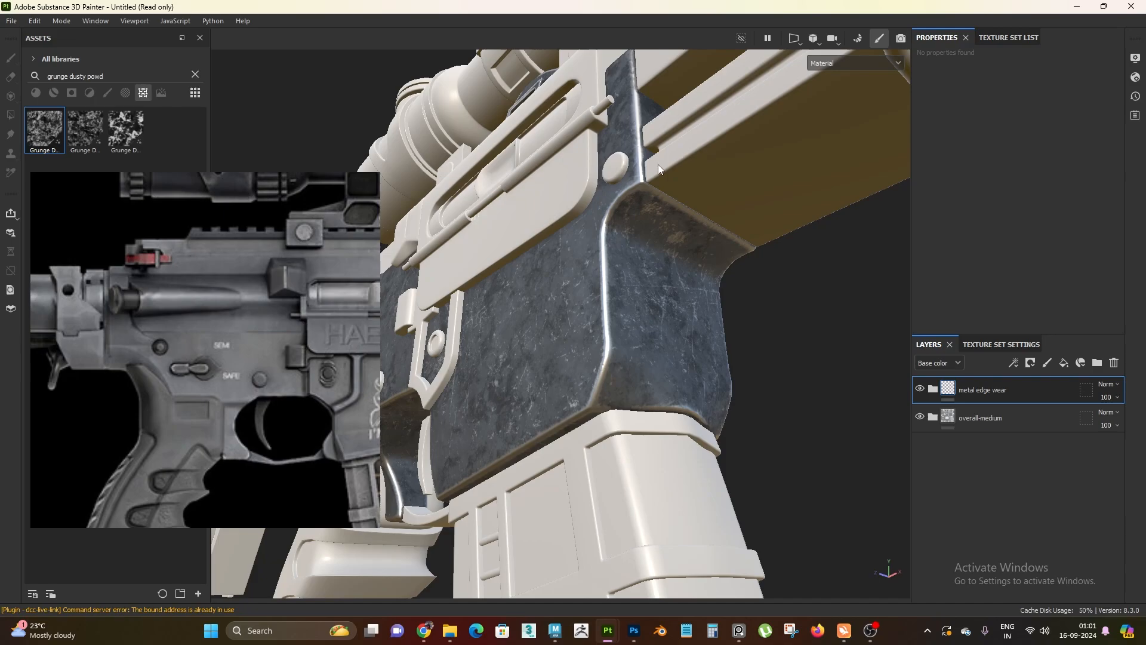
pyautogui.keyDown('alt'); pyautogui.moveTo(658, 164); pyautogui.dragTo(671, 213); pyautogui.keyUp('alt')
pyautogui.keyDown('alt'); pyautogui.moveTo(590, 382); pyautogui.dragTo(710, 361); pyautogui.keyUp('alt')
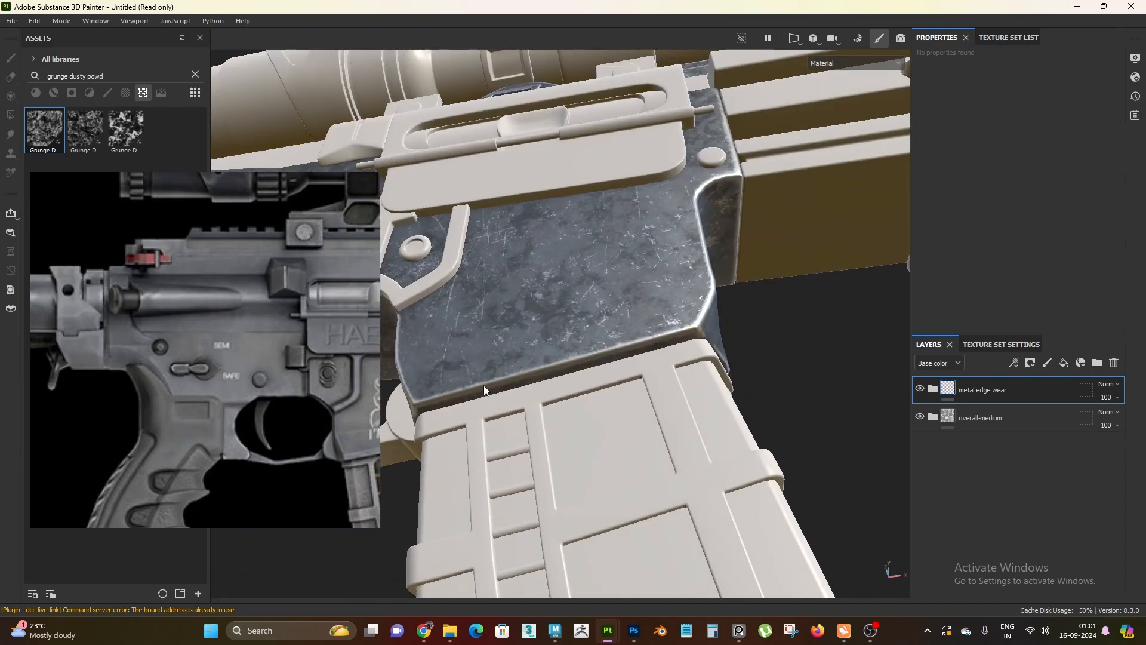
pyautogui.keyDown('alt'); pyautogui.moveTo(484, 385); pyautogui.dragTo(643, 301); pyautogui.keyUp('alt')
# Examine the edge wear on the rear of the receiver, around the forward assist housing and the selector switch
pyautogui.keyDown('alt'); pyautogui.moveTo(643, 300); pyautogui.dragTo(759, 381, button='middle'); pyautogui.keyUp('alt')
pyautogui.keyDown('alt'); pyautogui.moveTo(759, 381); pyautogui.dragTo(754, 417, button='right'); pyautogui.keyUp('alt')
pyautogui.keyDown('alt'); pyautogui.moveTo(754, 418); pyautogui.dragTo(635, 209); pyautogui.keyUp('alt')
pyautogui.moveTo(635, 209)
pyautogui.keyDown('alt'); pyautogui.mouseDown(button='right')
pyautogui.moveTo(630, 232)
pyautogui.moveTo(623, 197)
pyautogui.mouseUp(button='right'); pyautogui.keyUp('alt')
pyautogui.keyDown('alt'); pyautogui.moveTo(623, 197); pyautogui.dragTo(655, 294); pyautogui.keyUp('alt')
pyautogui.keyDown('alt'); pyautogui.moveTo(655, 295); pyautogui.dragTo(657, 325, button='middle'); pyautogui.keyUp('alt')
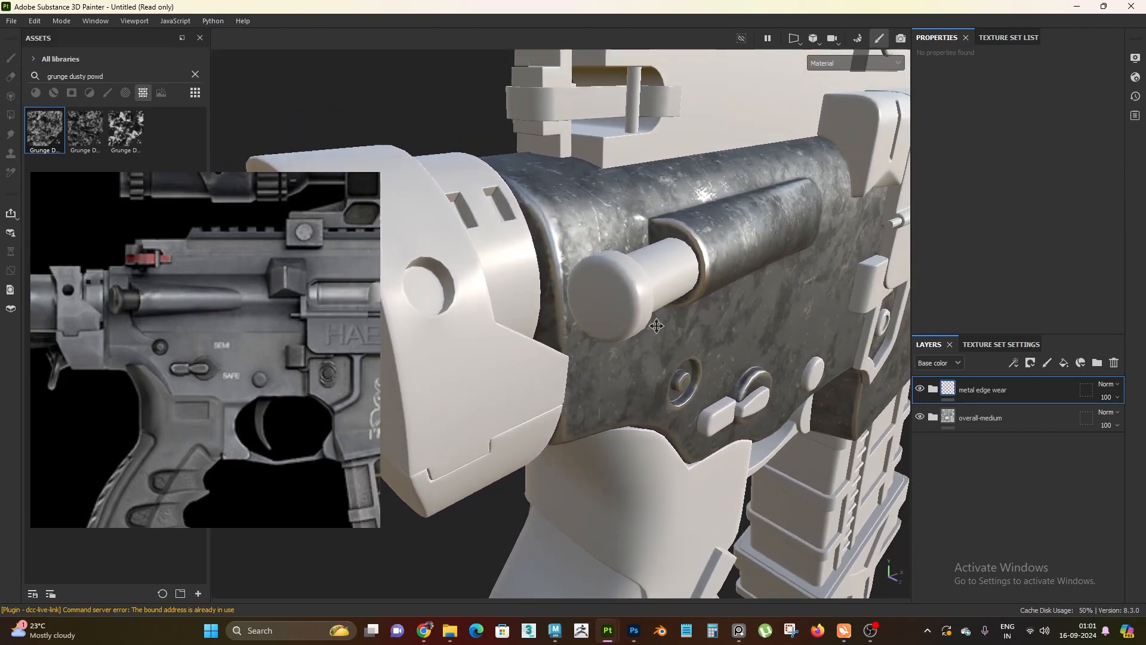
pyautogui.keyDown('alt'); pyautogui.moveTo(657, 324); pyautogui.dragTo(651, 370, button='right'); pyautogui.keyUp('alt')
pyautogui.keyDown('alt'); pyautogui.moveTo(649, 371); pyautogui.dragTo(716, 267); pyautogui.keyUp('alt')
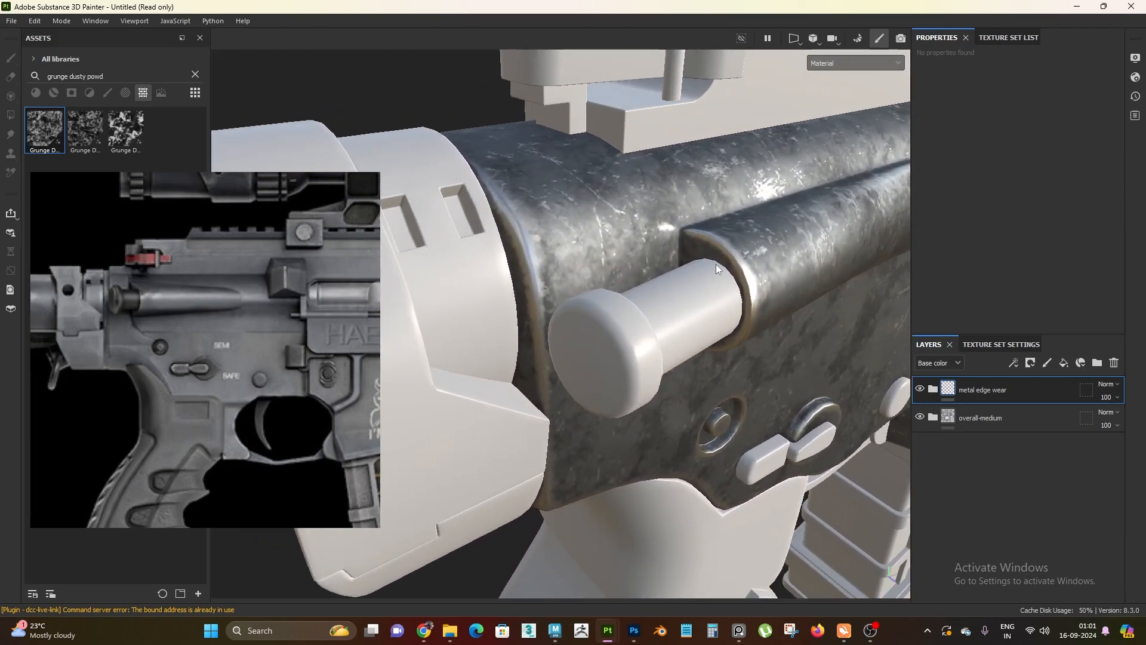
pyautogui.keyDown('alt'); pyautogui.moveTo(785, 260); pyautogui.dragTo(775, 210); pyautogui.keyUp('alt')
pyautogui.keyDown('alt'); pyautogui.moveTo(740, 388); pyautogui.dragTo(633, 257); pyautogui.keyUp('alt')
pyautogui.keyDown('alt'); pyautogui.moveTo(633, 256); pyautogui.dragTo(629, 226, button='right'); pyautogui.keyUp('alt')
pyautogui.keyDown('alt'); pyautogui.moveTo(629, 226); pyautogui.dragTo(624, 291); pyautogui.keyUp('alt')
pyautogui.keyDown('alt'); pyautogui.moveTo(624, 291); pyautogui.dragTo(649, 233, button='right'); pyautogui.keyUp('alt')
pyautogui.keyDown('alt'); pyautogui.moveTo(649, 232); pyautogui.dragTo(703, 289, button='middle'); pyautogui.keyUp('alt')
pyautogui.keyDown('alt'); pyautogui.moveTo(703, 289); pyautogui.dragTo(746, 298); pyautogui.keyUp('alt')
pyautogui.keyDown('alt'); pyautogui.moveTo(746, 299); pyautogui.dragTo(786, 366, button='right'); pyautogui.keyUp('alt')
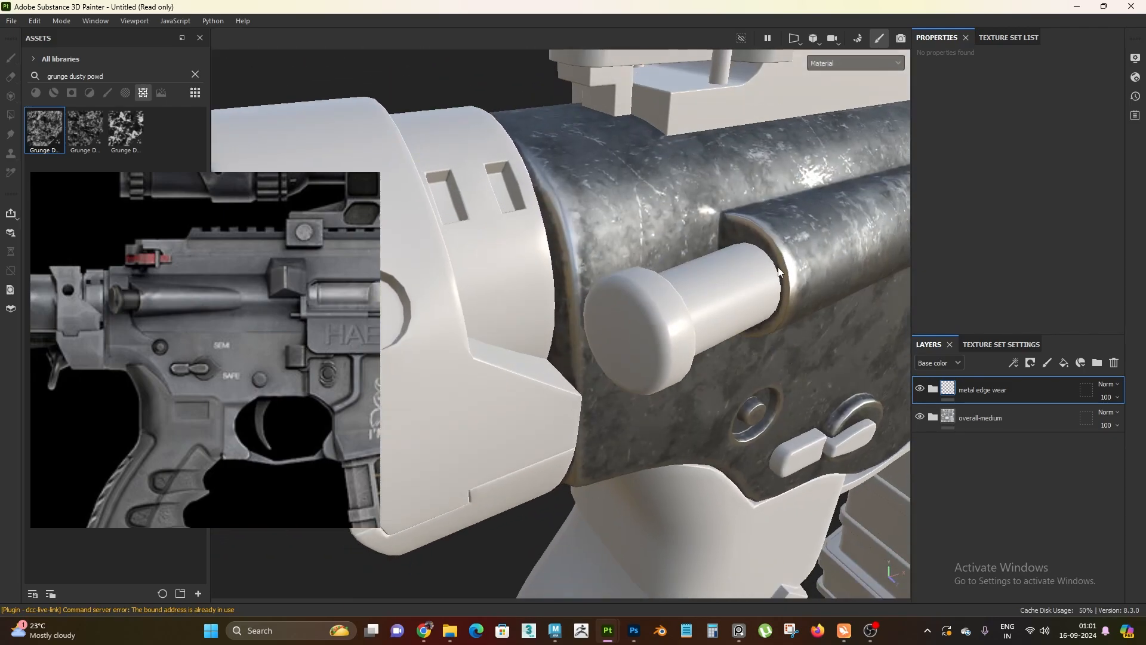
pyautogui.keyDown('alt'); pyautogui.moveTo(786, 365); pyautogui.dragTo(783, 331); pyautogui.keyUp('alt')
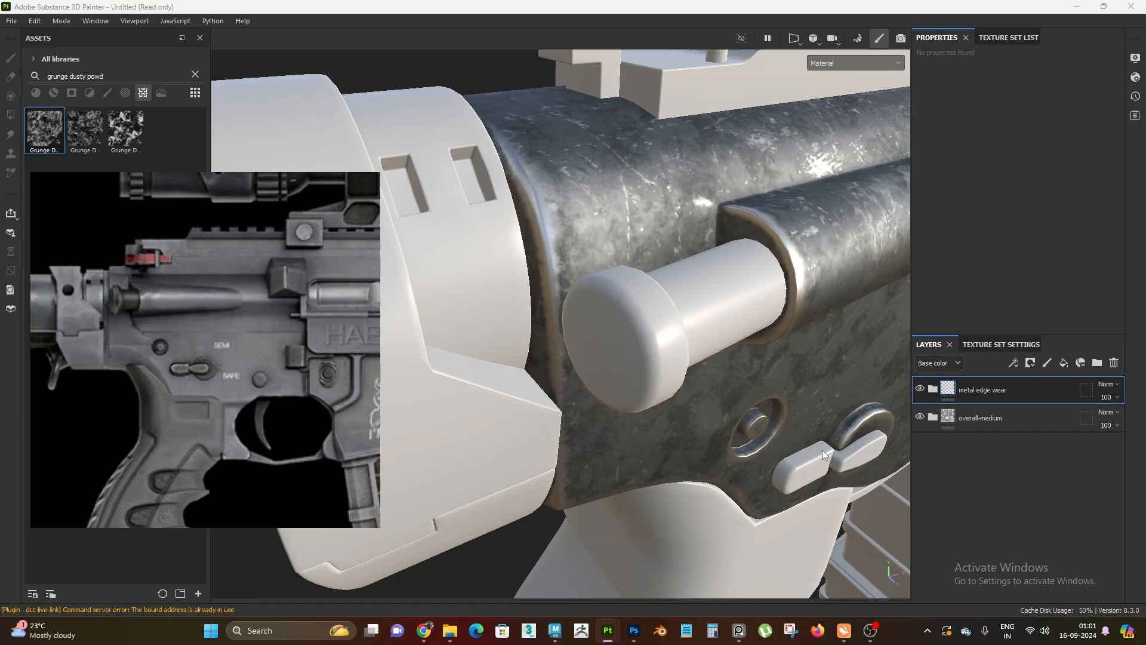
pyautogui.keyDown('alt'); pyautogui.moveTo(578, 362); pyautogui.dragTo(585, 371); pyautogui.keyUp('alt')
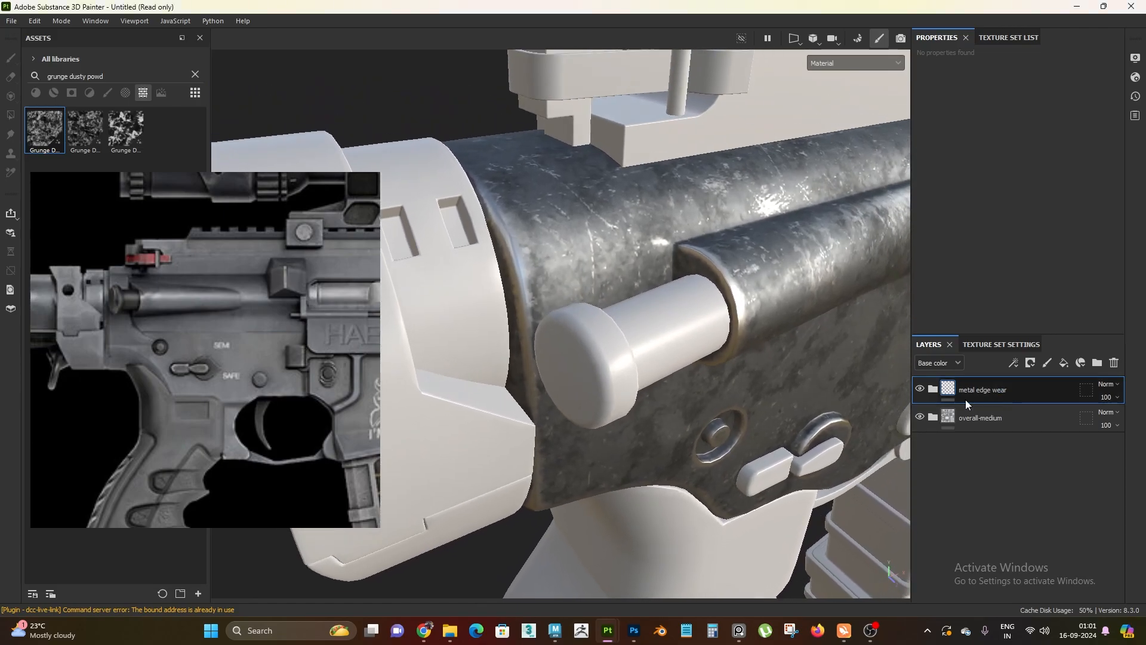
# Add a black mask to the metal edge wear folder and add a fill effect to that mask
pyautogui.rightClick(984, 387)
pyautogui.click(1022, 22)
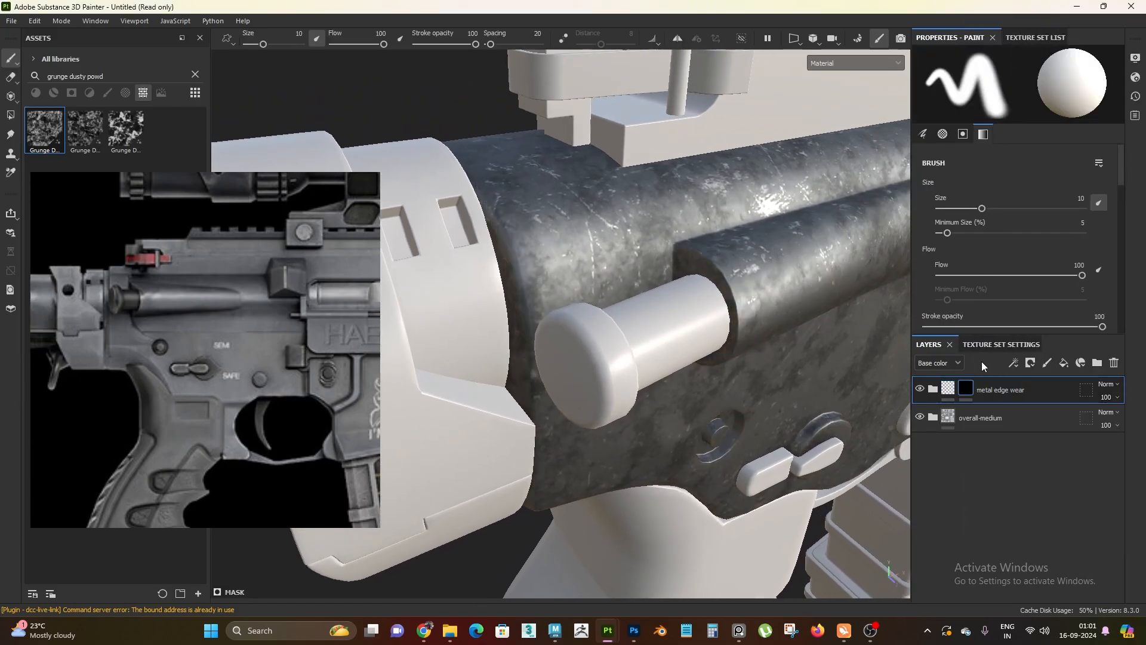
pyautogui.rightClick(971, 387)
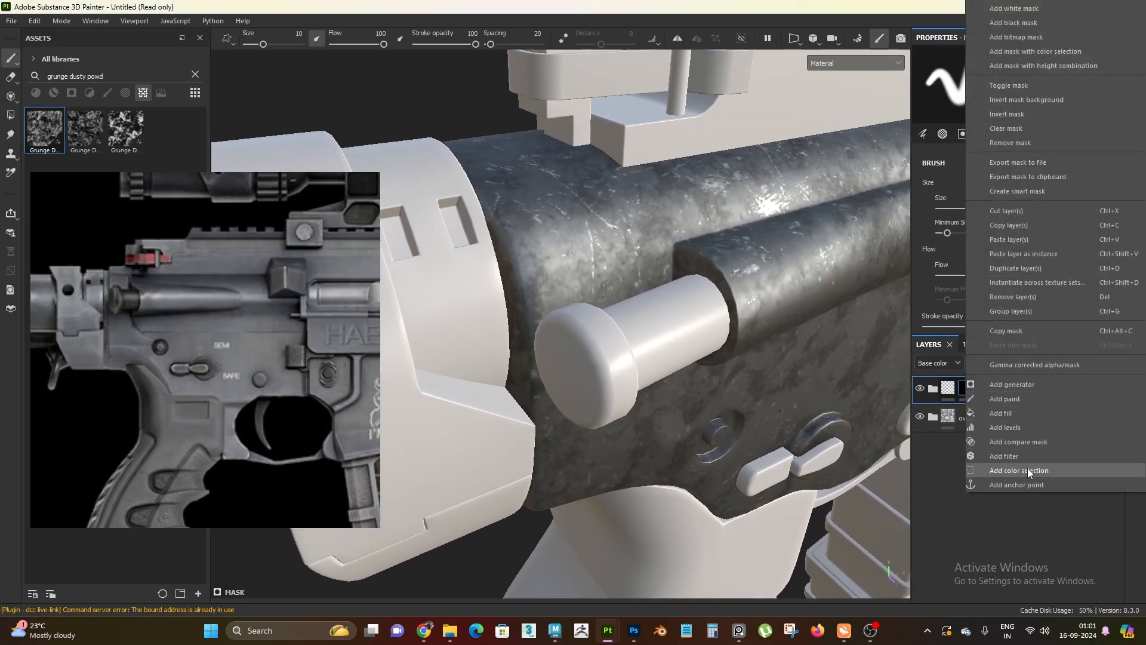
pyautogui.click(1030, 417)
pyautogui.keyDown('alt'); pyautogui.moveTo(649, 347); pyautogui.dragTo(659, 245); pyautogui.keyUp('alt')
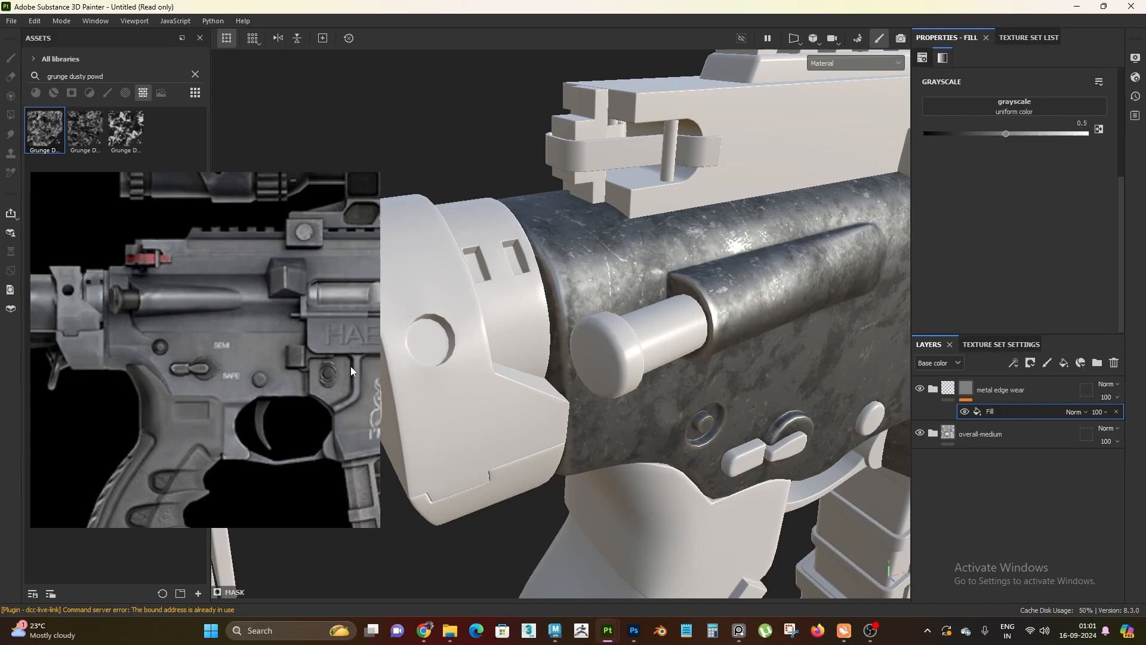
# Move the reference image away from the asset thumbnails and search the textures for grunge scrat
pyautogui.moveTo(287, 336); pyautogui.dragTo(405, 485, button='right')
pyautogui.keyDown('alt'); pyautogui.moveTo(794, 429); pyautogui.dragTo(839, 395); pyautogui.keyUp('alt')
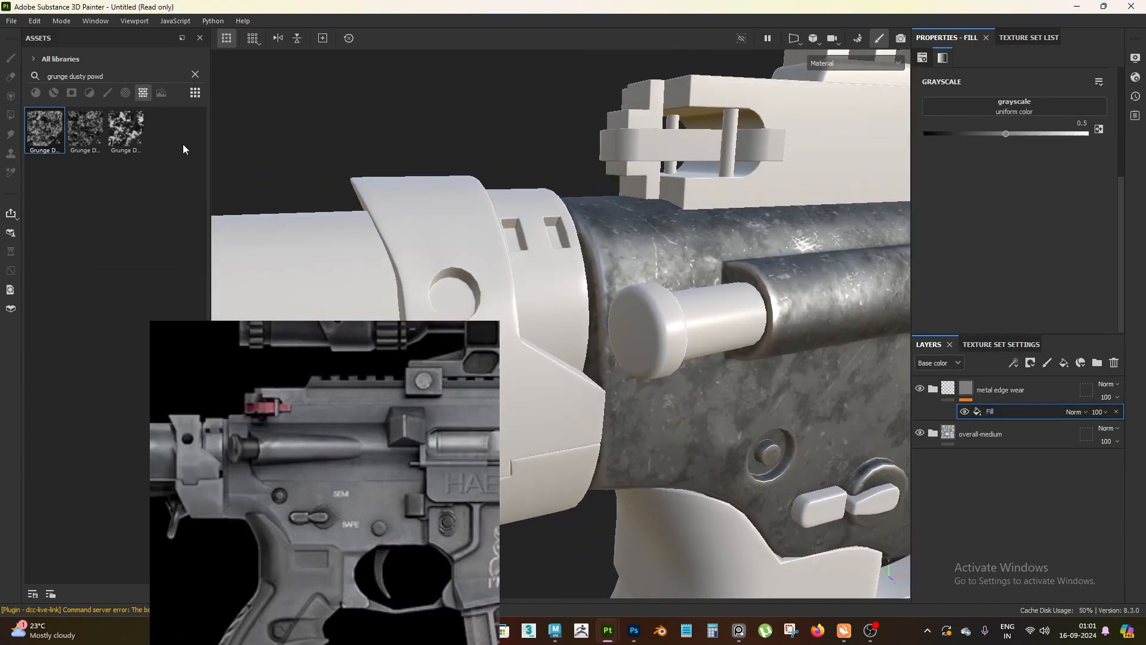
pyautogui.click(194, 74)
pyautogui.click(146, 79)
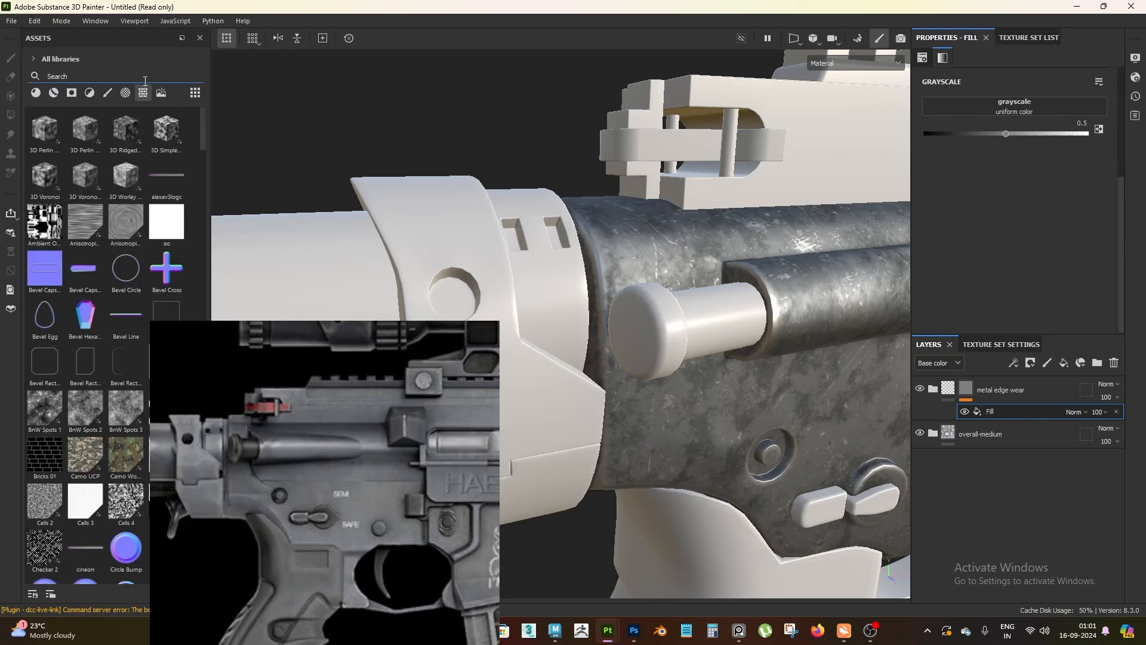
pyautogui.write('grung')
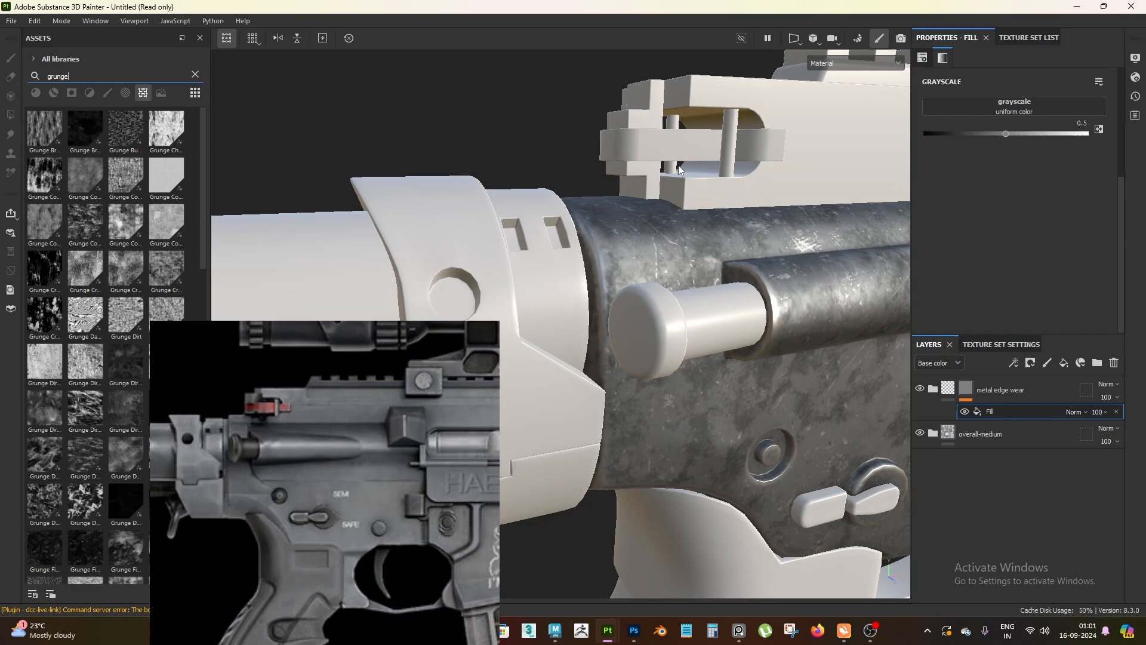
pyautogui.write('e scrat')
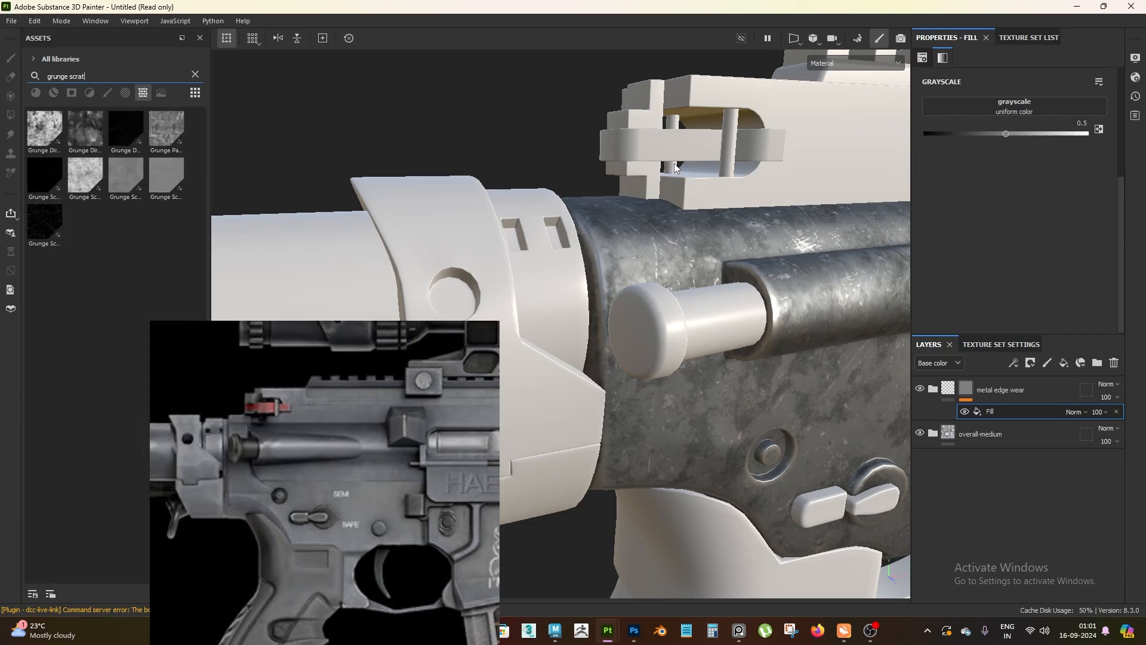
# Assign the Grunge Scratches texture to the grayscale of the folder mask's fill and reposition the reference image
pyautogui.moveTo(45, 141)
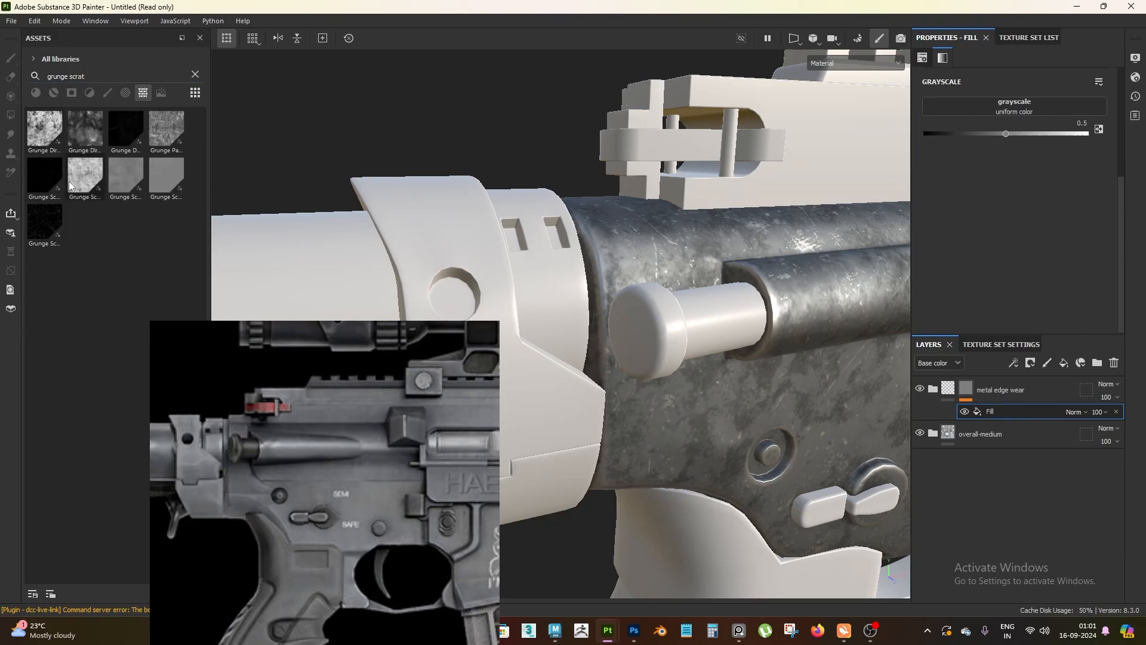
pyautogui.moveTo(80, 185); pyautogui.dragTo(1047, 122)
pyautogui.moveTo(444, 482); pyautogui.dragTo(371, 419, button='right')
pyautogui.keyDown('alt'); pyautogui.moveTo(655, 350); pyautogui.dragTo(754, 468, button='right'); pyautogui.keyUp('alt')
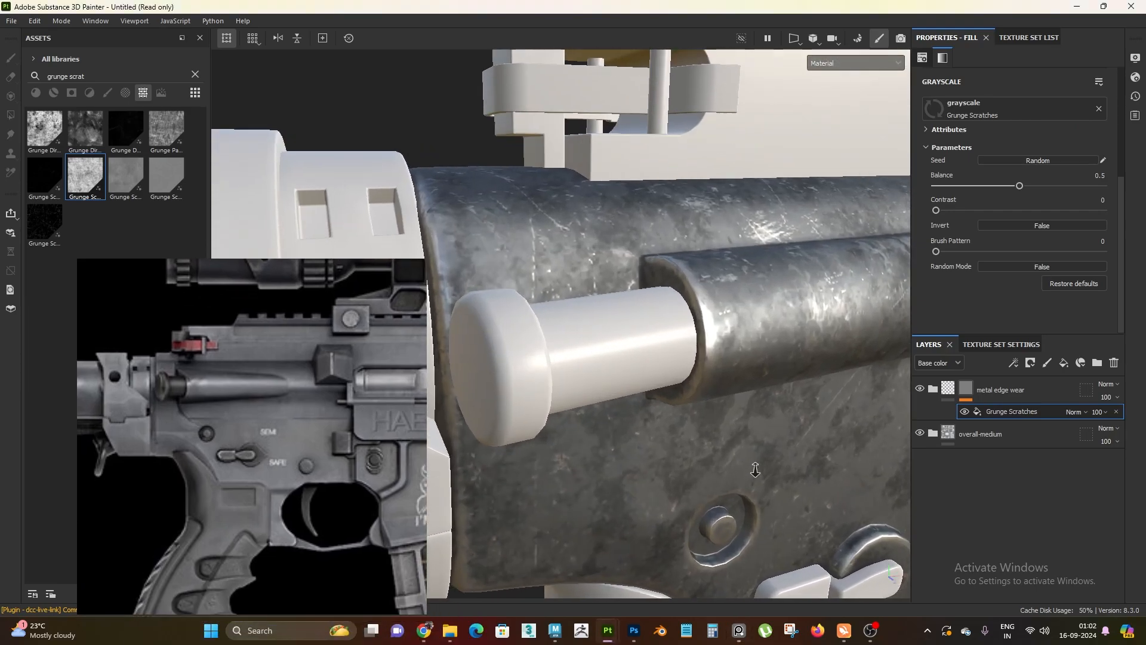
pyautogui.keyDown('alt'); pyautogui.moveTo(754, 468); pyautogui.dragTo(725, 434); pyautogui.keyUp('alt')
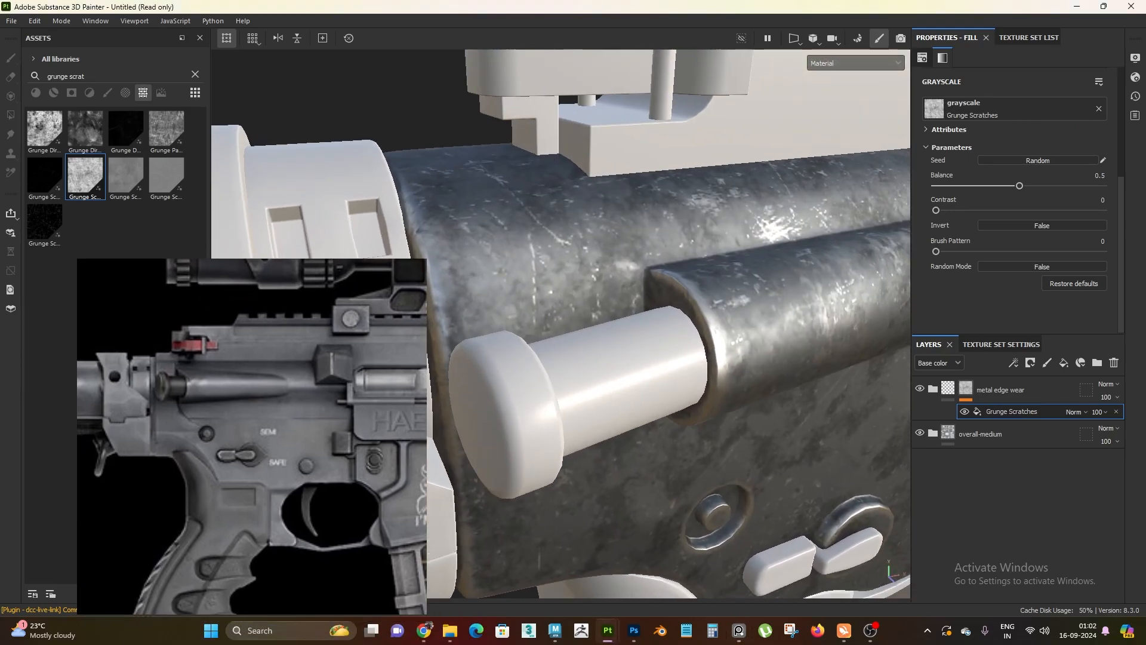
# Switch the Grunge Scratches fill to tri-planar projection and set its tiling to 2
pyautogui.scroll(3, 990, 105)
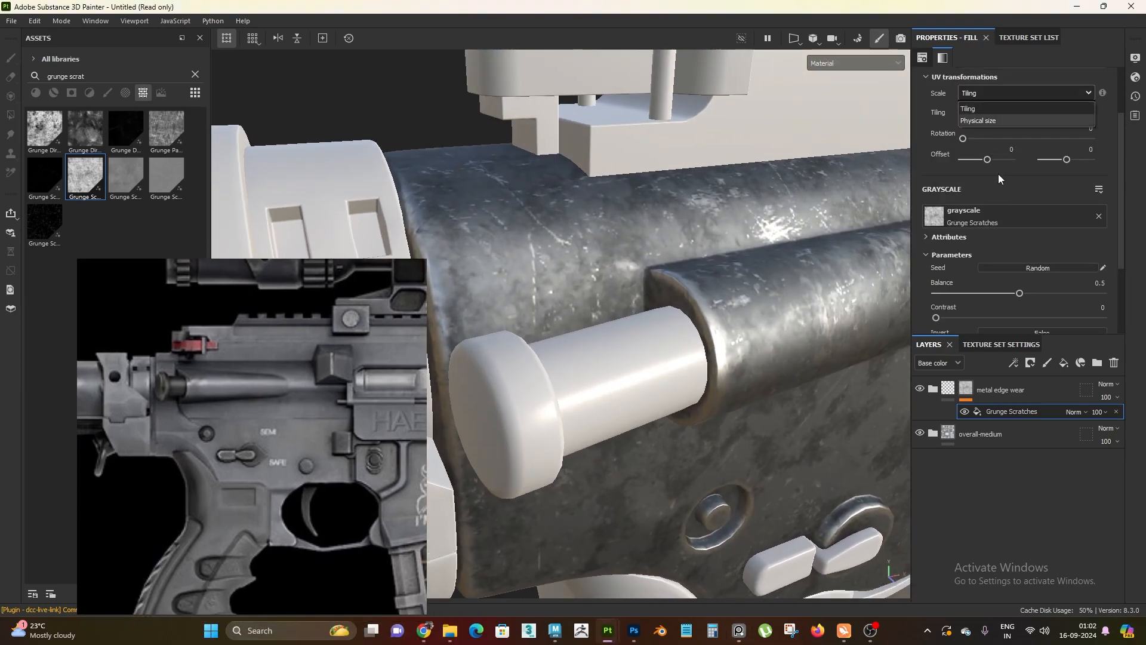
pyautogui.scroll(2, 1002, 149)
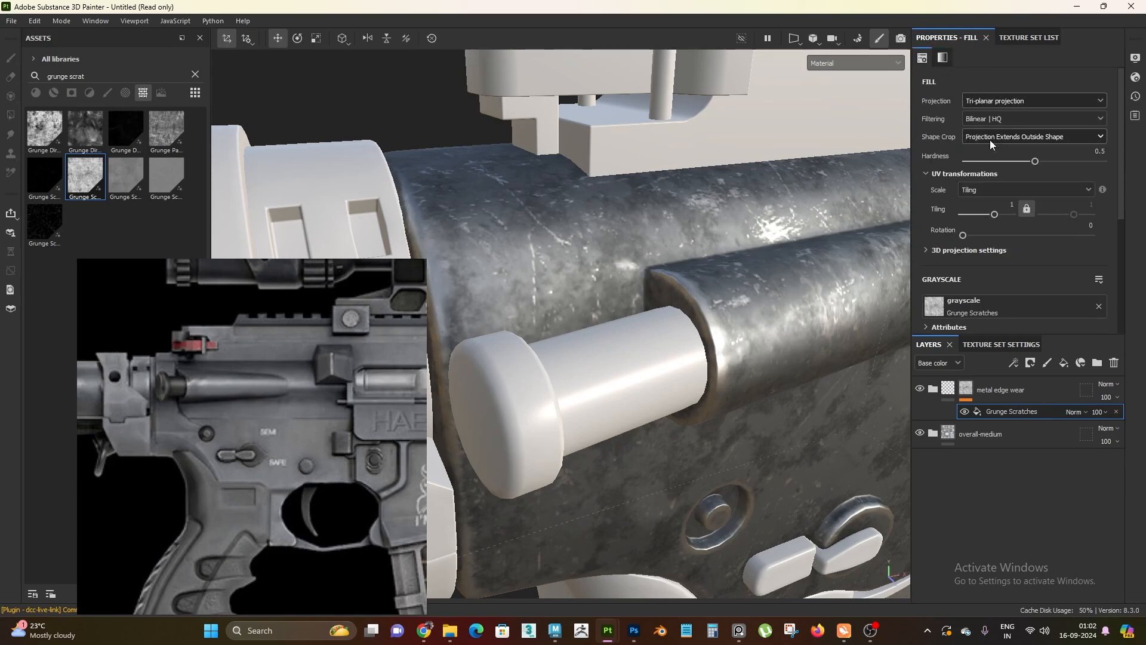
pyautogui.click(1009, 204)
pyautogui.write('2')
pyautogui.press('Return')
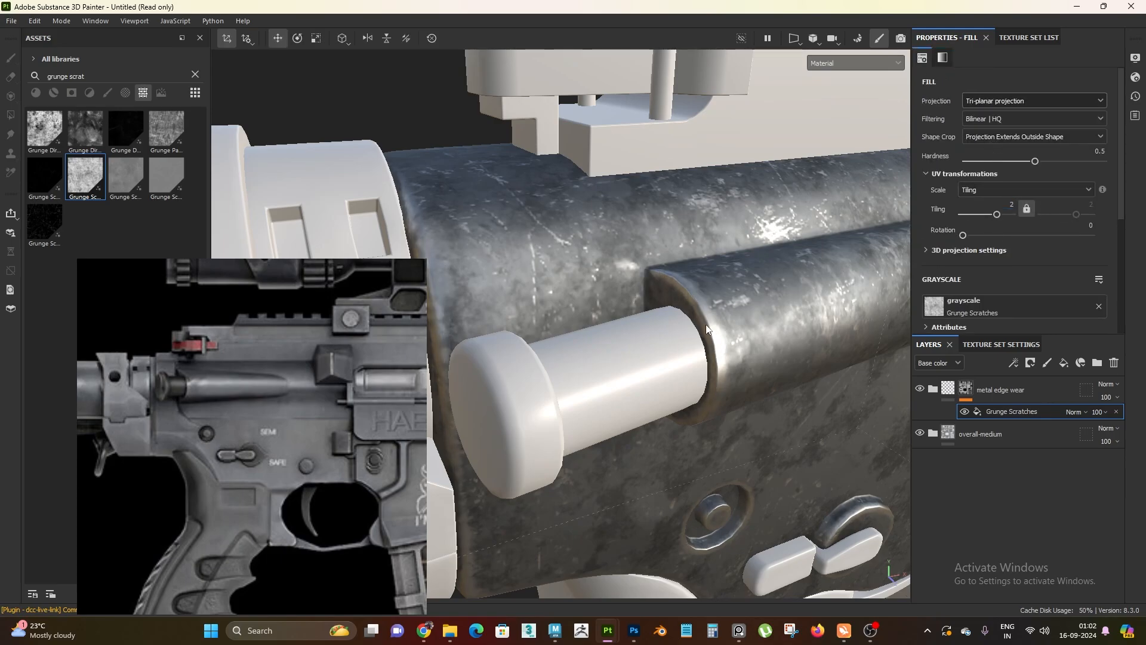
pyautogui.keyDown('alt'); pyautogui.moveTo(702, 310); pyautogui.dragTo(783, 323); pyautogui.keyUp('alt')
pyautogui.keyDown('shift'); pyautogui.moveTo(784, 322); pyautogui.dragTo(743, 307, button='right'); pyautogui.keyUp('shift')
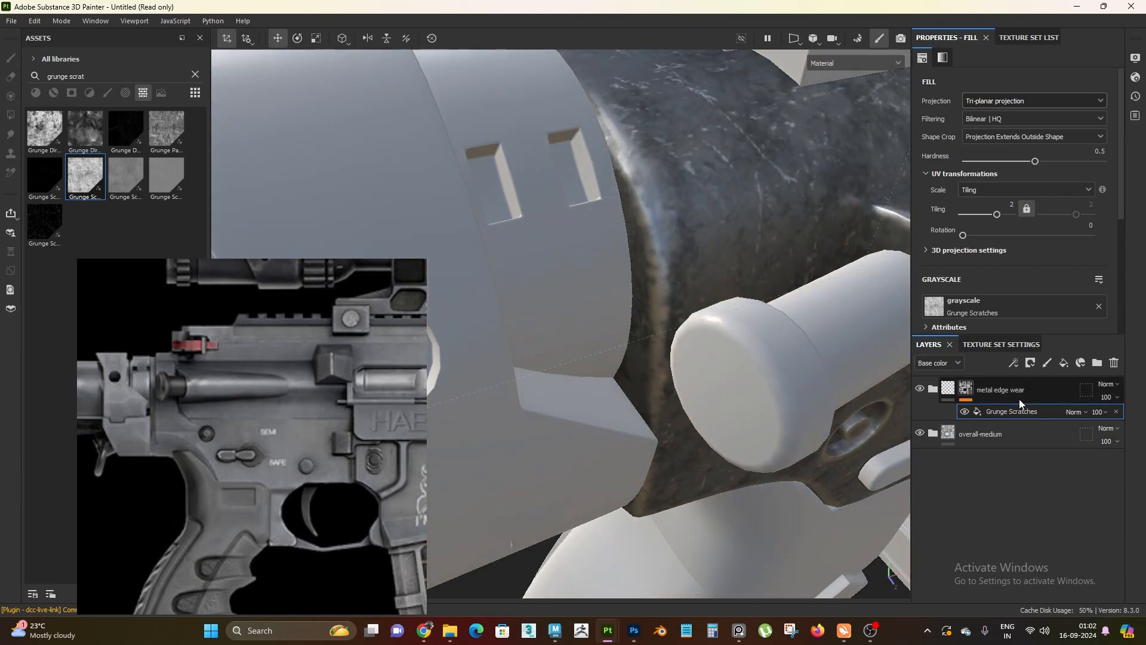
# Toggle the Grunge Scratches fill off and on and compare the edge wear at the rear of the receiver
pyautogui.click(964, 412)
pyautogui.click(964, 412)
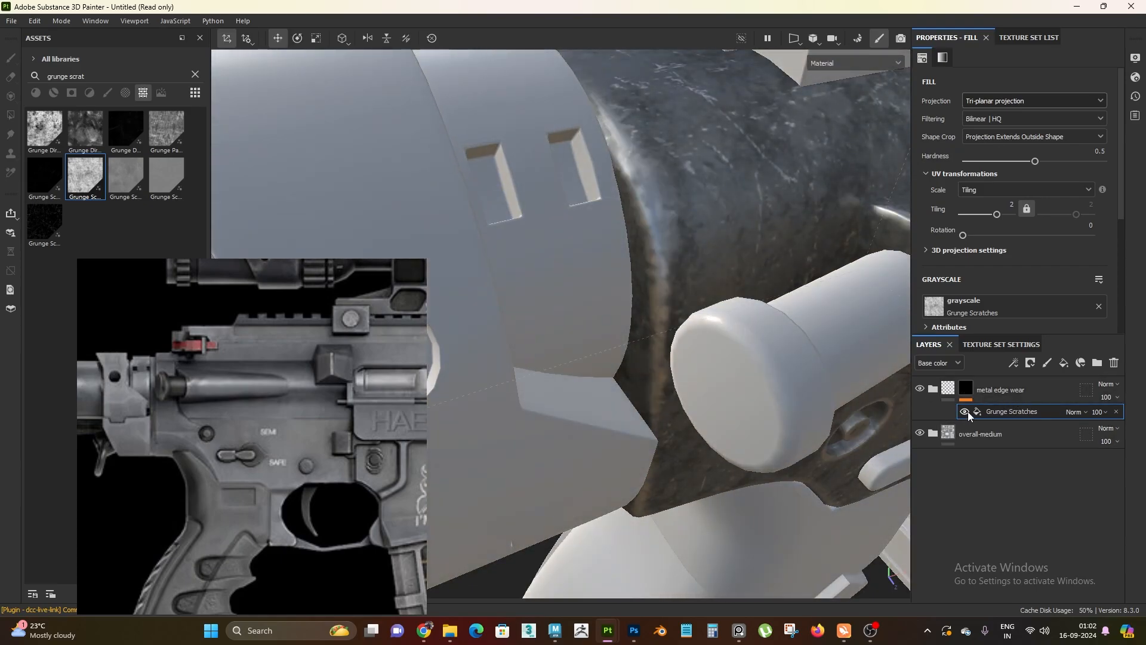
pyautogui.click(965, 411)
pyautogui.click(965, 411)
pyautogui.keyDown('alt'); pyautogui.moveTo(674, 289); pyautogui.dragTo(643, 210); pyautogui.keyUp('alt')
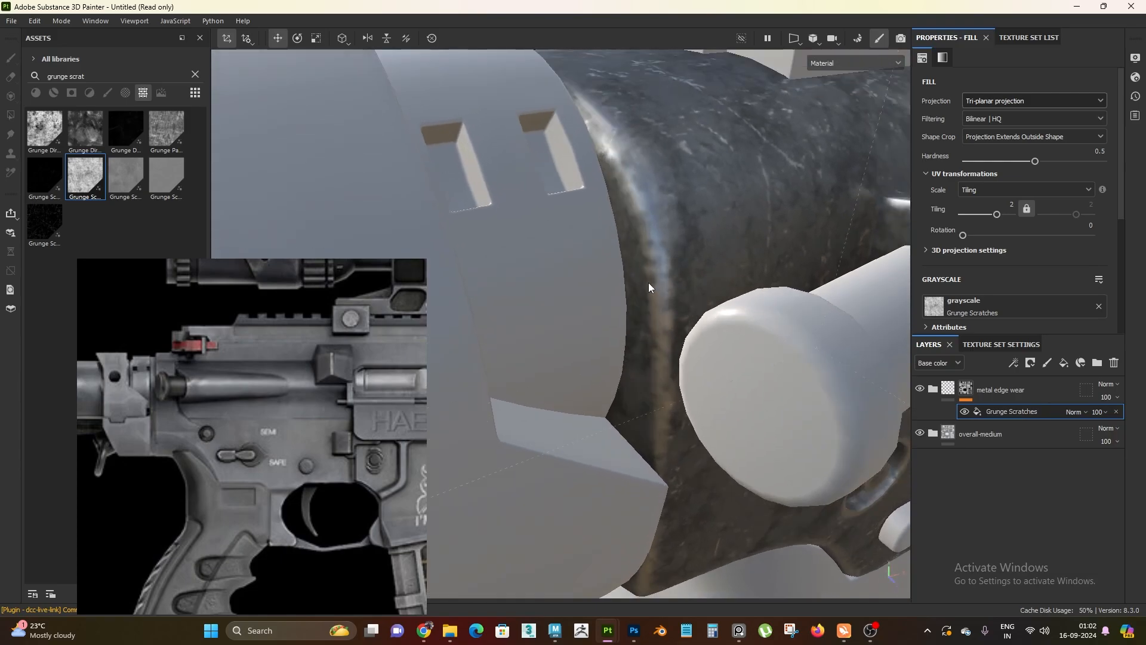
pyautogui.keyDown('alt'); pyautogui.moveTo(672, 399); pyautogui.dragTo(561, 175, button='right'); pyautogui.keyUp('alt')
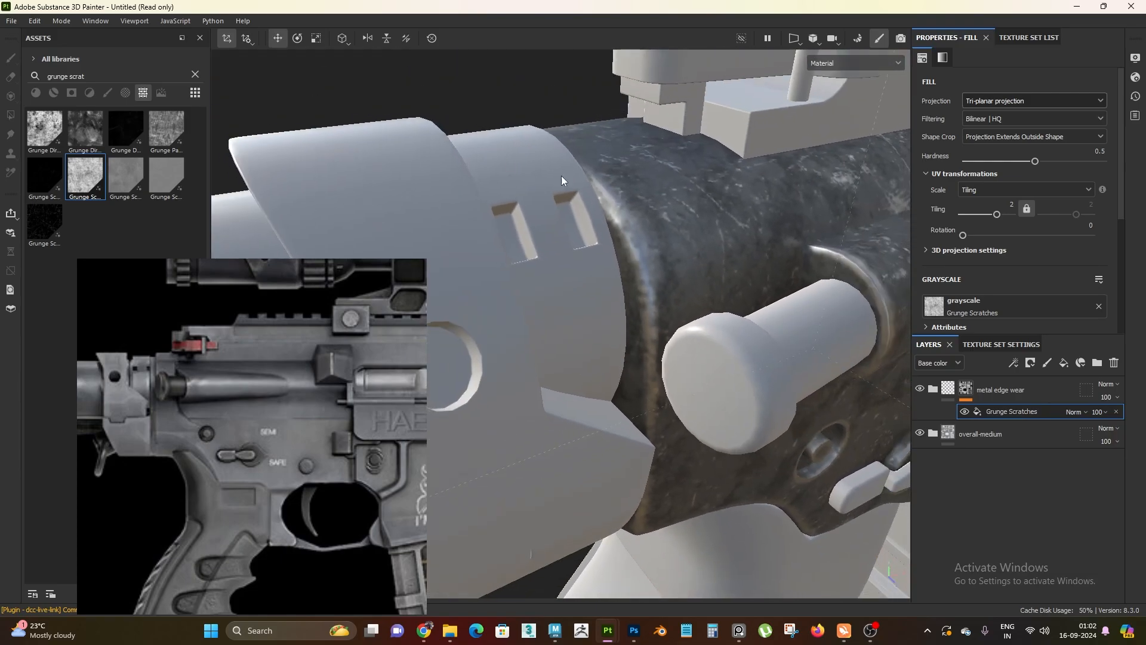
pyautogui.keyDown('alt'); pyautogui.moveTo(561, 175); pyautogui.dragTo(676, 299); pyautogui.keyUp('alt')
pyautogui.keyDown('alt'); pyautogui.moveTo(676, 298); pyautogui.dragTo(615, 281, button='right'); pyautogui.keyUp('alt')
pyautogui.keyDown('alt'); pyautogui.moveTo(615, 281); pyautogui.dragTo(626, 306); pyautogui.keyUp('alt')
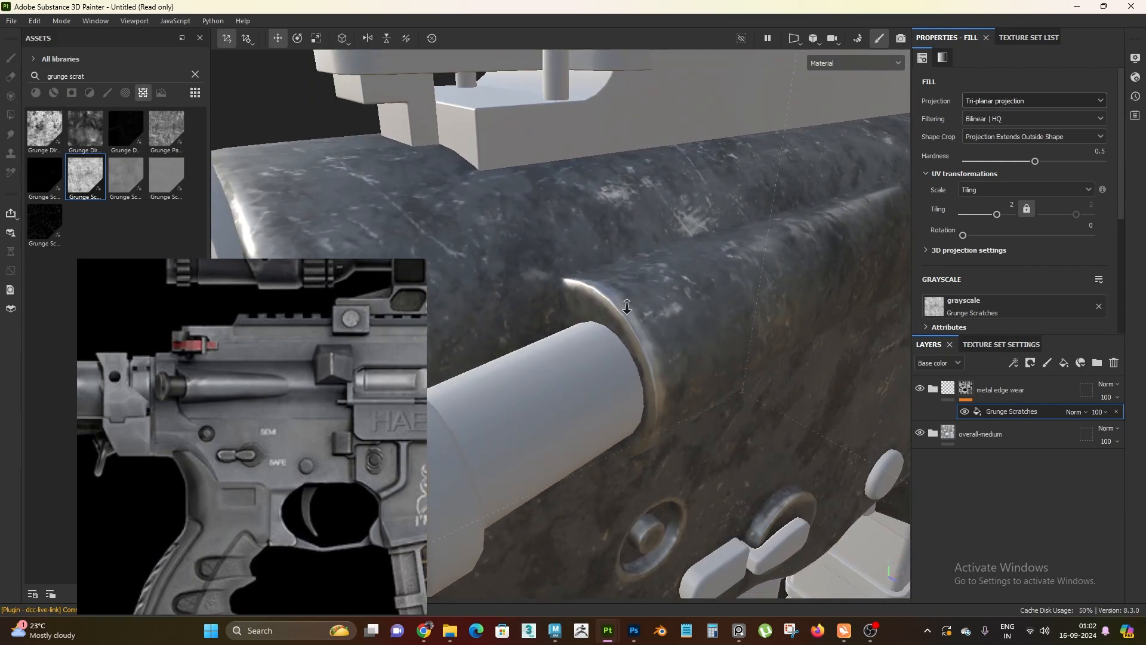
# Inspect the broken-up edge wear around the forward assist, selector switch and the receiver edge above the grip
pyautogui.keyDown('alt'); pyautogui.moveTo(627, 307); pyautogui.dragTo(643, 320, button='right'); pyautogui.keyUp('alt')
pyautogui.keyDown('alt'); pyautogui.moveTo(644, 320); pyautogui.dragTo(724, 310); pyautogui.keyUp('alt')
pyautogui.keyDown('alt'); pyautogui.moveTo(724, 309); pyautogui.dragTo(656, 250, button='right'); pyautogui.keyUp('alt')
pyautogui.keyDown('alt'); pyautogui.moveTo(657, 251); pyautogui.dragTo(646, 236, button='middle'); pyautogui.keyUp('alt')
pyautogui.keyDown('alt'); pyautogui.moveTo(647, 236); pyautogui.dragTo(674, 185); pyautogui.keyUp('alt')
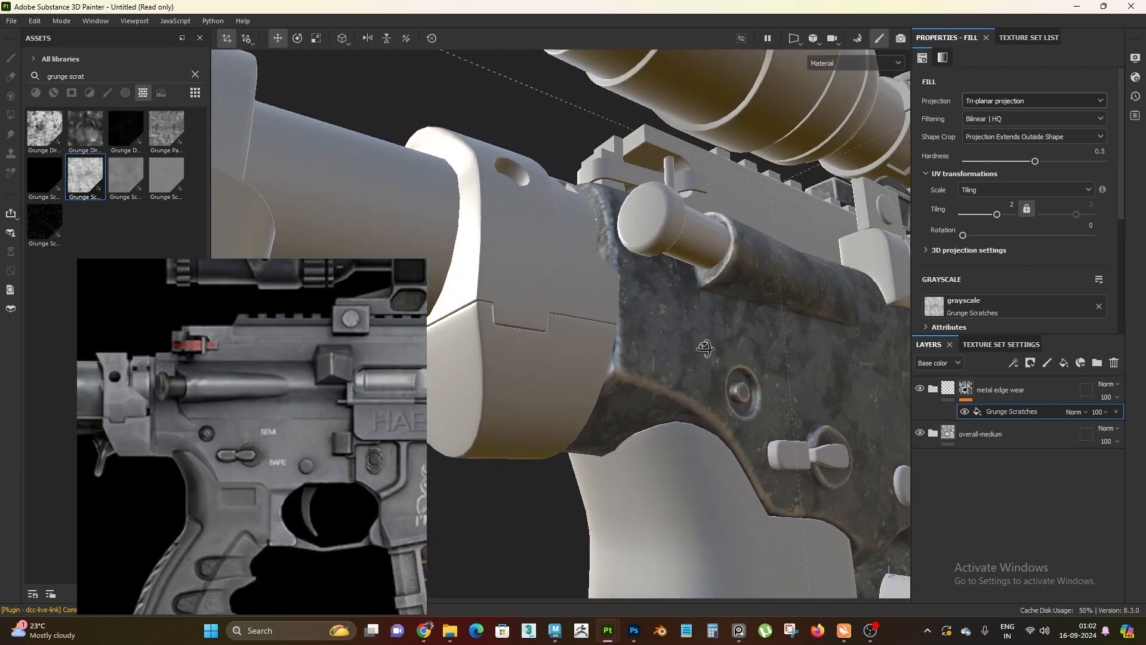
pyautogui.keyDown('alt'); pyautogui.moveTo(674, 185); pyautogui.dragTo(728, 430, button='right'); pyautogui.keyUp('alt')
pyautogui.keyDown('alt'); pyautogui.moveTo(661, 302); pyautogui.dragTo(621, 344); pyautogui.keyUp('alt')
pyautogui.keyDown('alt'); pyautogui.moveTo(782, 460); pyautogui.dragTo(670, 360, button='middle'); pyautogui.keyUp('alt')
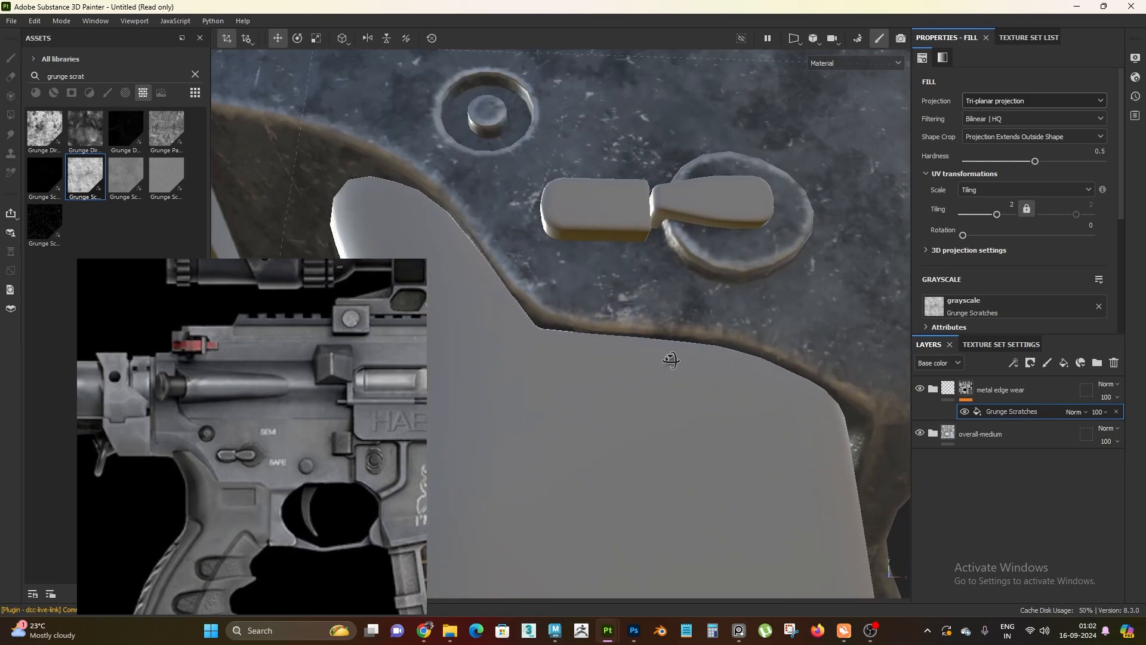
pyautogui.keyDown('alt'); pyautogui.moveTo(670, 360); pyautogui.dragTo(478, 137, button='right'); pyautogui.keyUp('alt')
pyautogui.keyDown('alt'); pyautogui.moveTo(478, 138); pyautogui.dragTo(655, 241, button='middle'); pyautogui.keyUp('alt')
pyautogui.keyDown('alt'); pyautogui.moveTo(655, 242); pyautogui.dragTo(734, 281); pyautogui.keyUp('alt')
pyautogui.keyDown('alt'); pyautogui.moveTo(734, 280); pyautogui.dragTo(712, 257, button='right'); pyautogui.keyUp('alt')
pyautogui.keyDown('alt'); pyautogui.moveTo(712, 258); pyautogui.dragTo(685, 317); pyautogui.keyUp('alt')
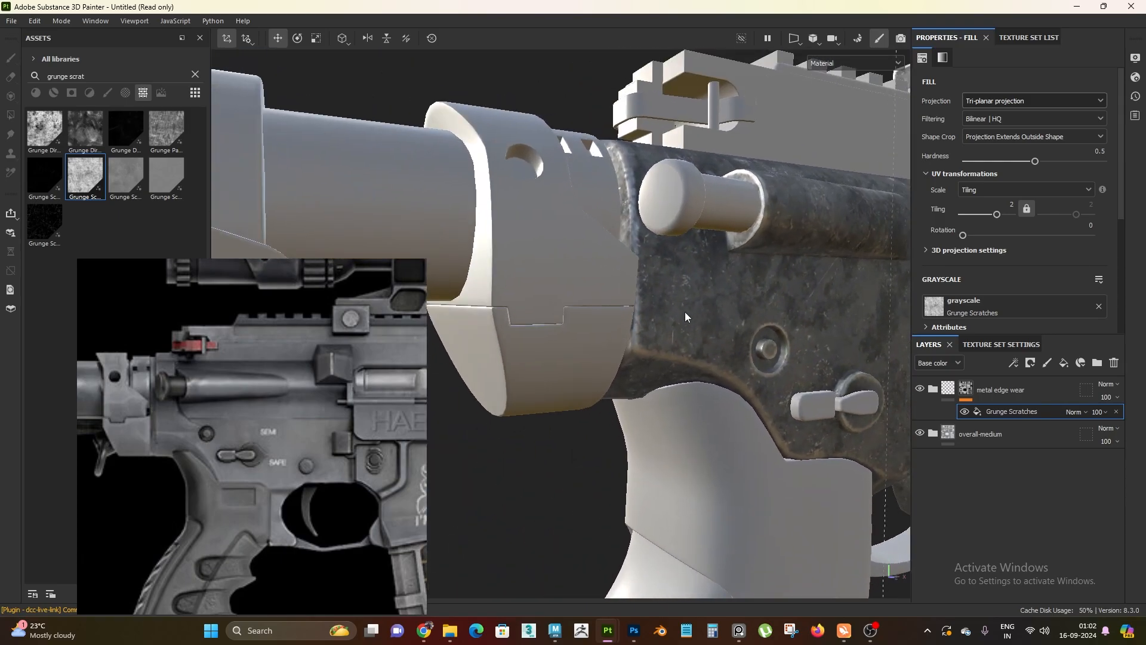
# Add a Levels effect above the Grunge Scratches fill in the metal edge wear folder's mask
pyautogui.keyDown('alt'); pyautogui.moveTo(686, 317); pyautogui.dragTo(601, 244, button='middle'); pyautogui.keyUp('alt')
pyautogui.keyDown('alt'); pyautogui.moveTo(601, 243); pyautogui.dragTo(639, 280, button='right'); pyautogui.keyUp('alt')
pyautogui.rightClick(1029, 412)
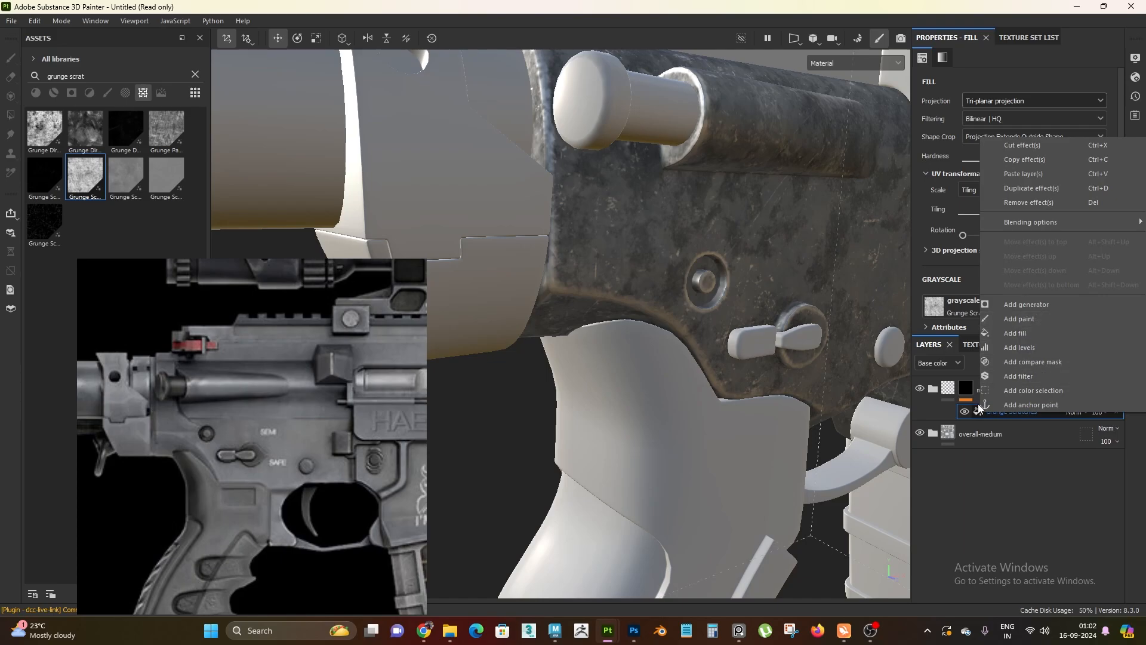
pyautogui.click(995, 413)
pyautogui.rightClick(997, 413)
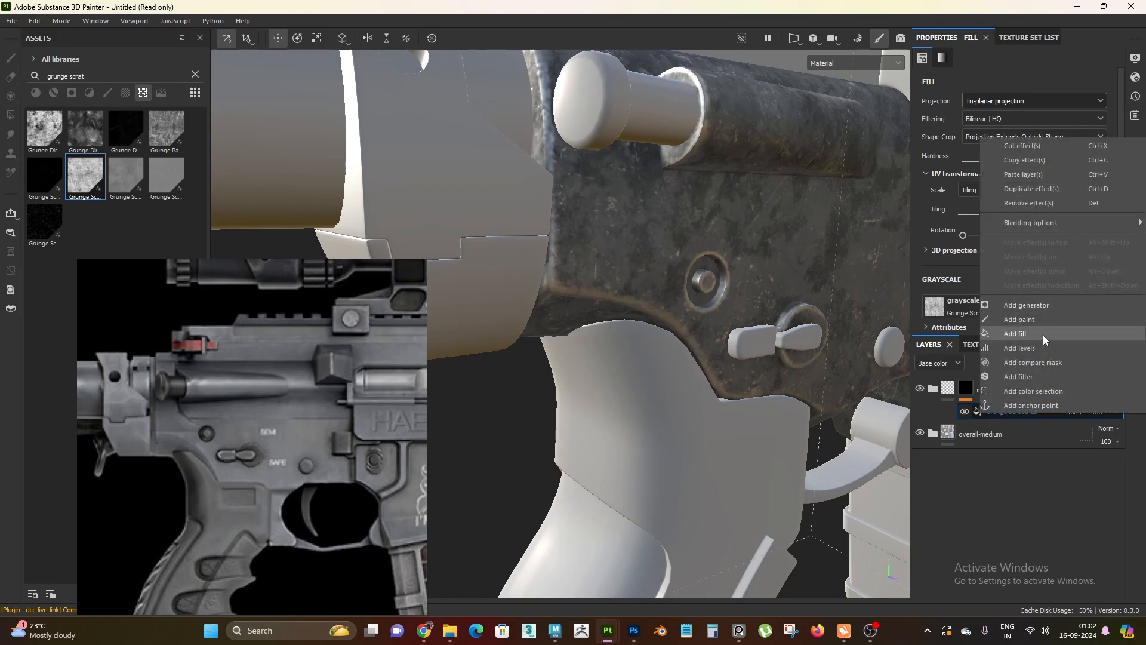
pyautogui.click(1041, 346)
# Display only the base color and set the mask levels' black input to 0.509 and white input to 0.816, checking the receiver's rear edge
pyautogui.keyDown('alt'); pyautogui.moveTo(686, 359); pyautogui.dragTo(714, 381); pyautogui.keyUp('alt')
pyautogui.press('c')
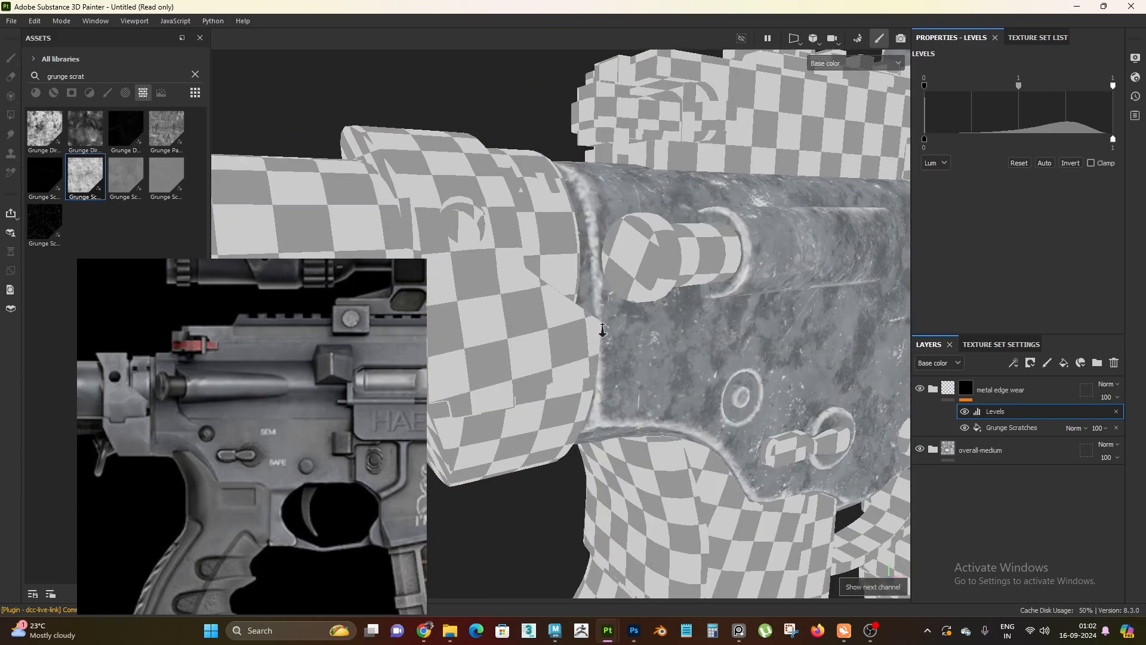
pyautogui.keyDown('alt'); pyautogui.moveTo(573, 179); pyautogui.dragTo(597, 221, button='right'); pyautogui.keyUp('alt')
pyautogui.keyDown('alt'); pyautogui.moveTo(597, 221); pyautogui.dragTo(621, 274); pyautogui.keyUp('alt')
pyautogui.keyDown('alt'); pyautogui.moveTo(598, 247); pyautogui.dragTo(676, 376, button='right'); pyautogui.keyUp('alt')
pyautogui.keyDown('alt'); pyautogui.moveTo(676, 376); pyautogui.dragTo(694, 327); pyautogui.keyUp('alt')
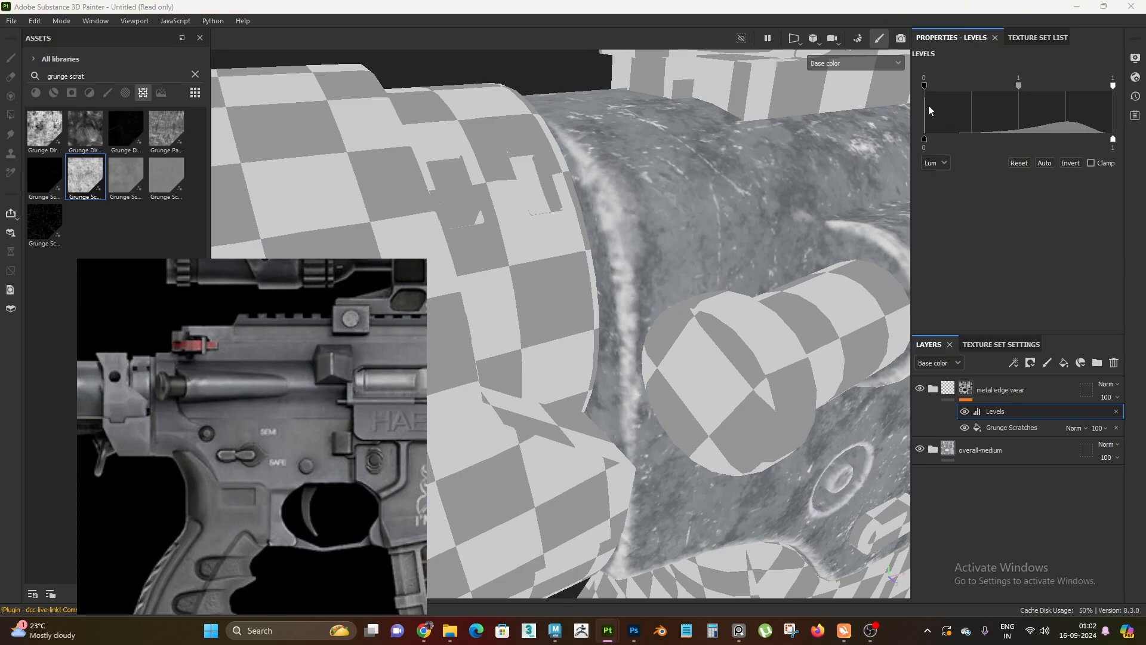
pyautogui.moveTo(925, 88); pyautogui.dragTo(1018, 85)
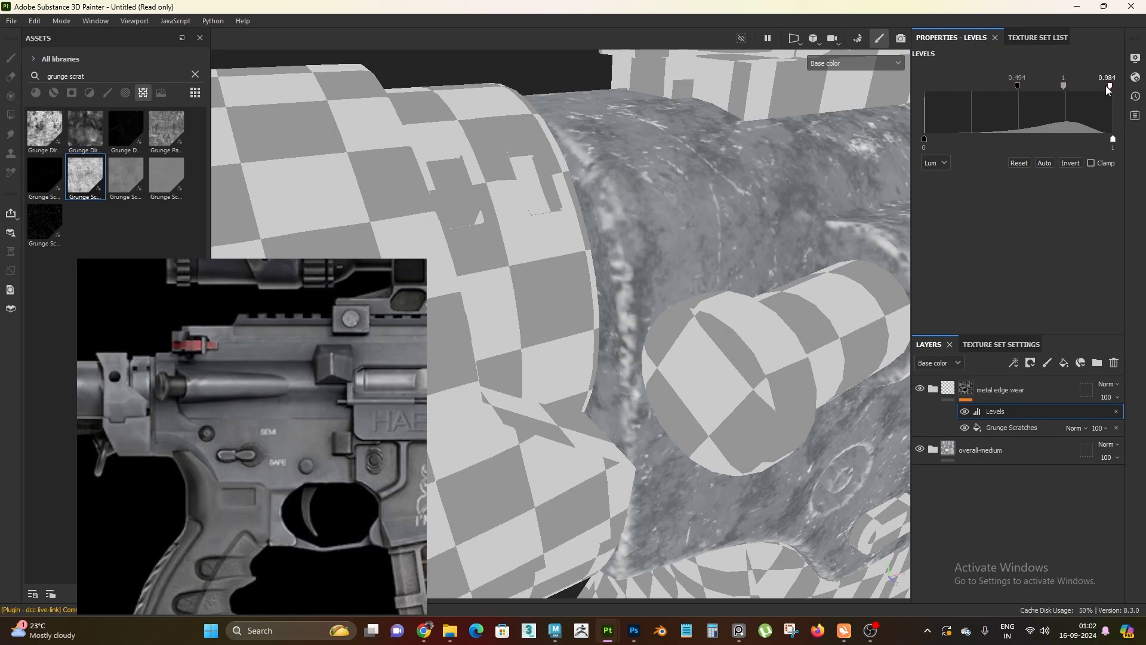
pyautogui.moveTo(1108, 87); pyautogui.dragTo(1033, 86)
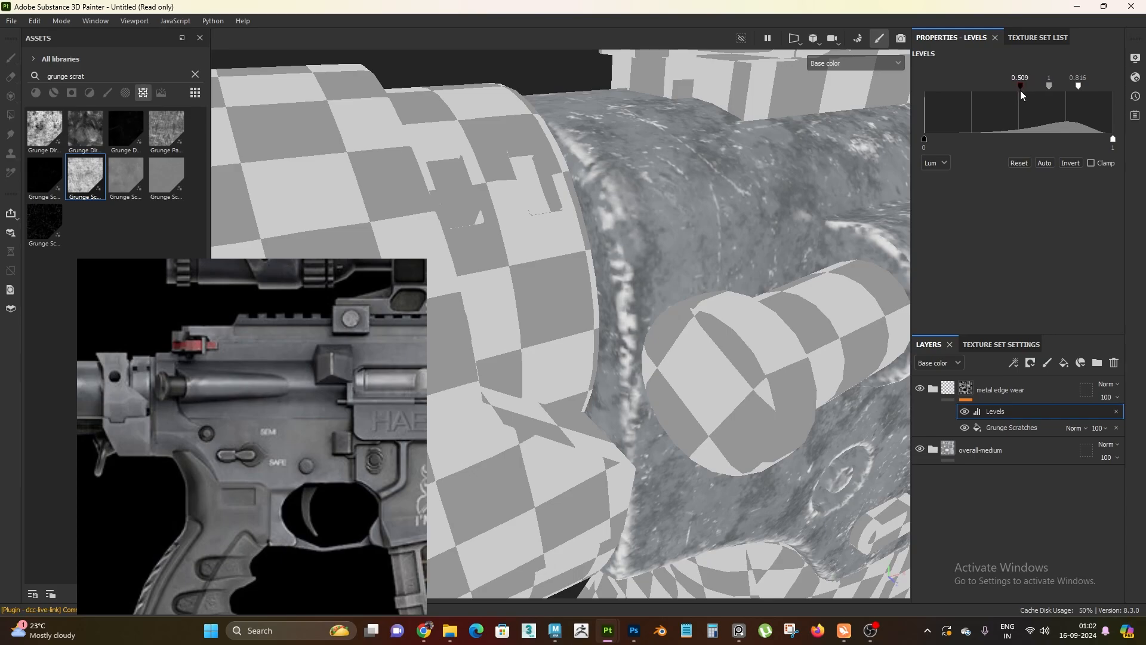
# Examine the edge wear in base color around the receiver's rear, selector switch, trigger opening, magazine well and scope mount
pyautogui.keyDown('alt'); pyautogui.moveTo(719, 294); pyautogui.dragTo(617, 216); pyautogui.keyUp('alt')
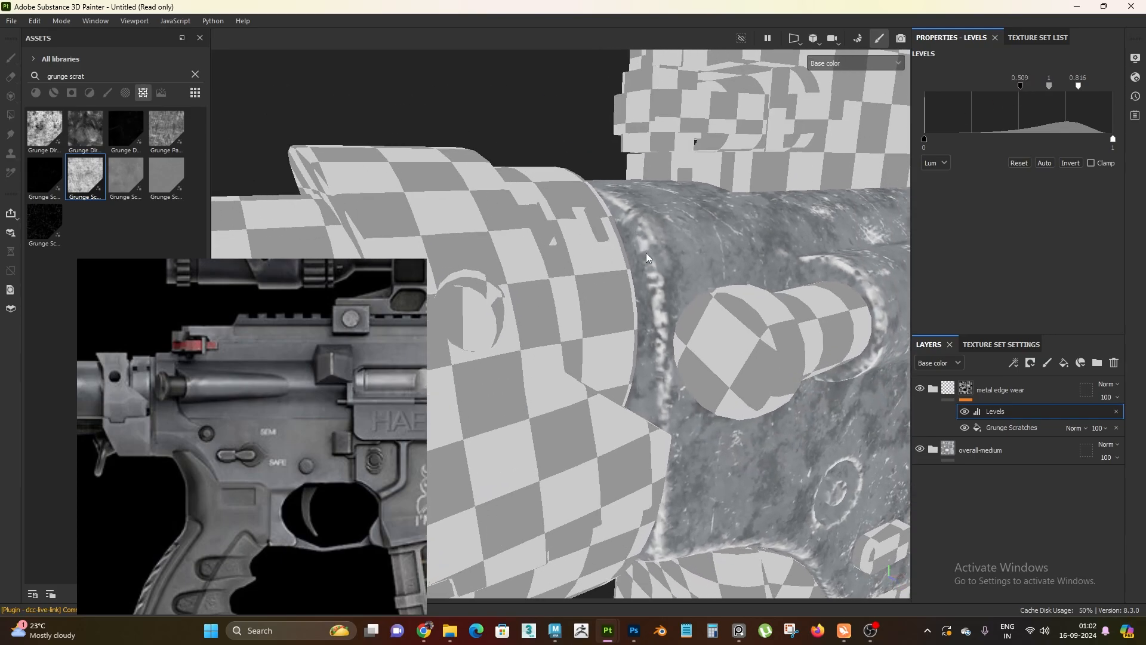
pyautogui.keyDown('alt'); pyautogui.moveTo(646, 257); pyautogui.dragTo(563, 390); pyautogui.keyUp('alt')
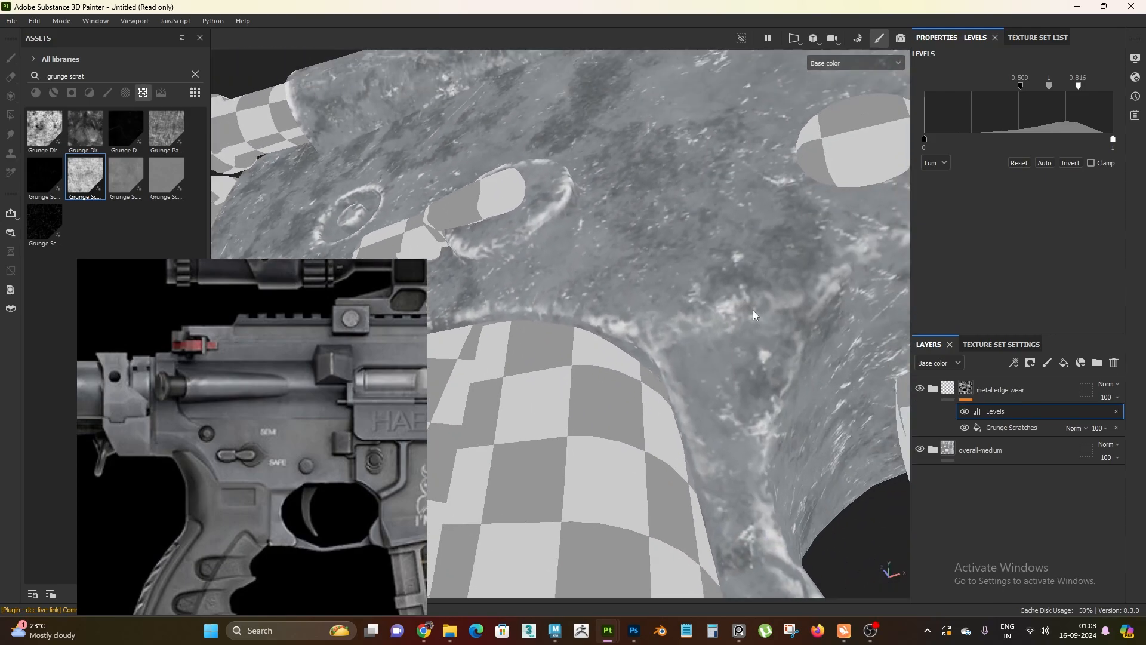
pyautogui.keyDown('alt'); pyautogui.moveTo(753, 309); pyautogui.dragTo(687, 266); pyautogui.keyUp('alt')
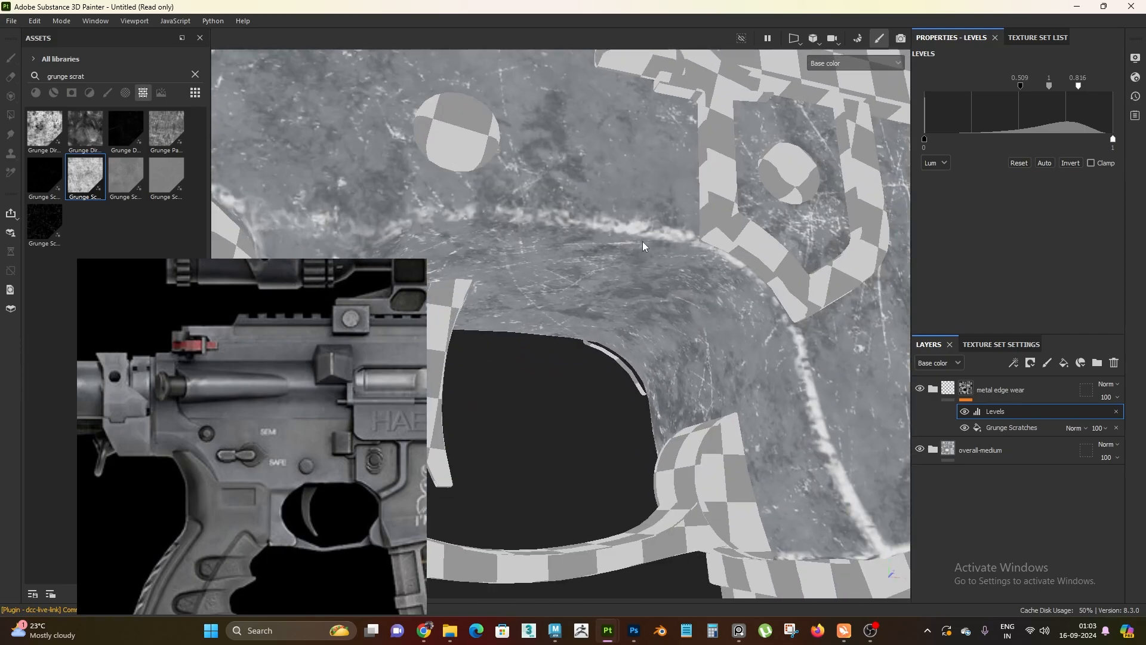
pyautogui.keyDown('alt'); pyautogui.moveTo(776, 324); pyautogui.dragTo(516, 416); pyautogui.keyUp('alt')
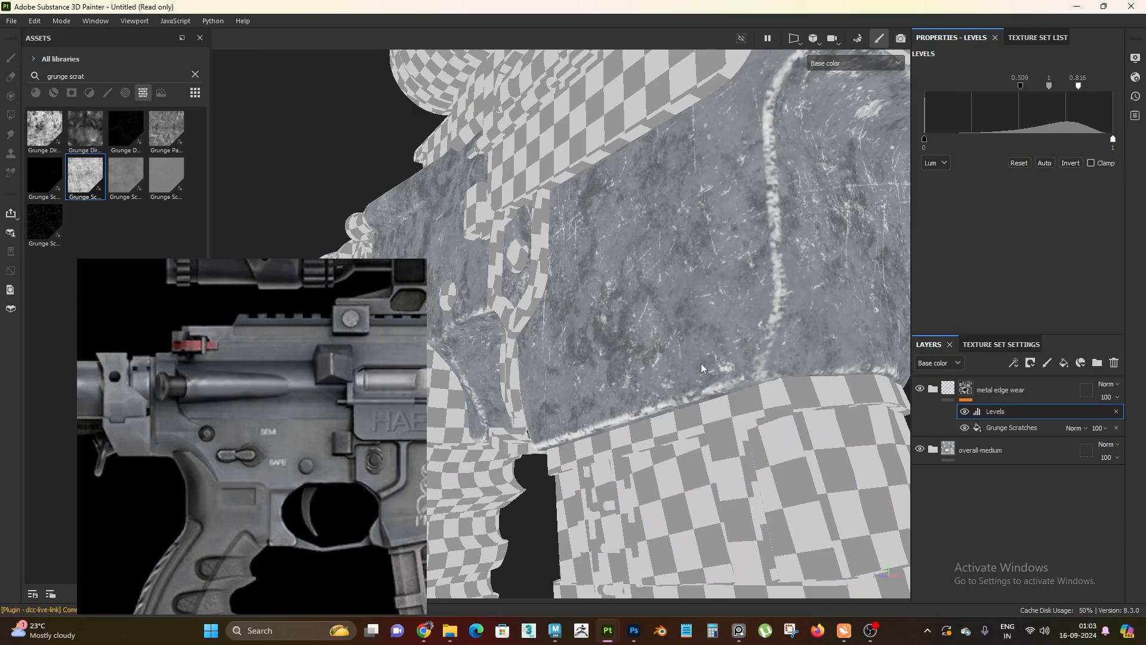
pyautogui.keyDown('alt'); pyautogui.moveTo(779, 366); pyautogui.dragTo(755, 228); pyautogui.keyUp('alt')
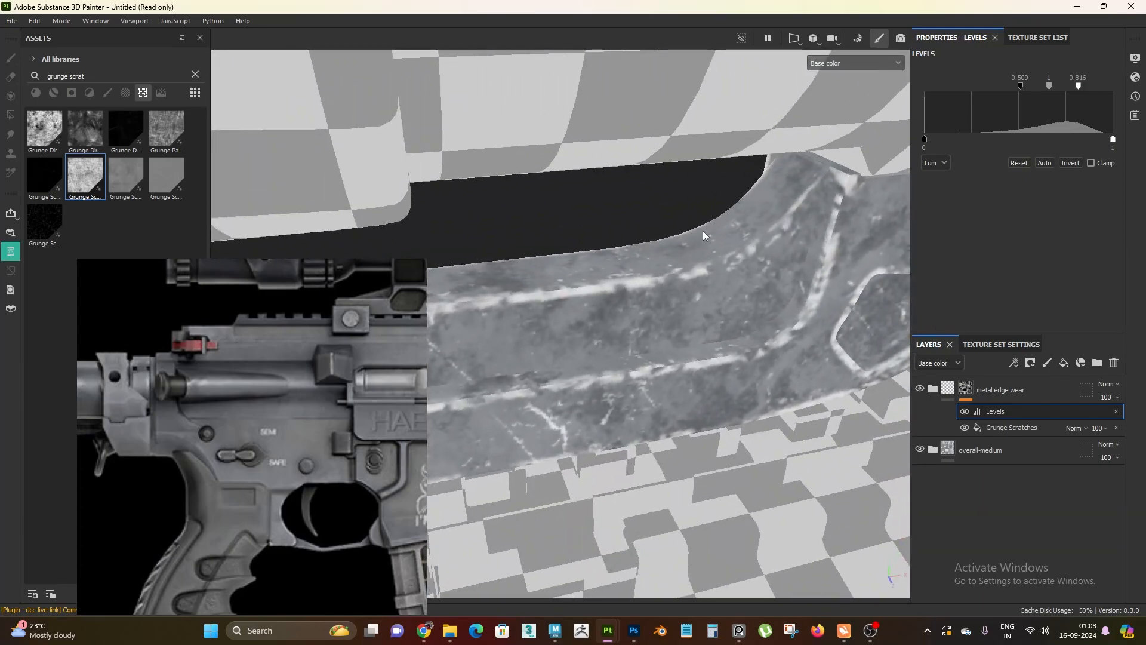
pyautogui.keyDown('alt'); pyautogui.moveTo(722, 252); pyautogui.dragTo(700, 304, button='right'); pyautogui.keyUp('alt')
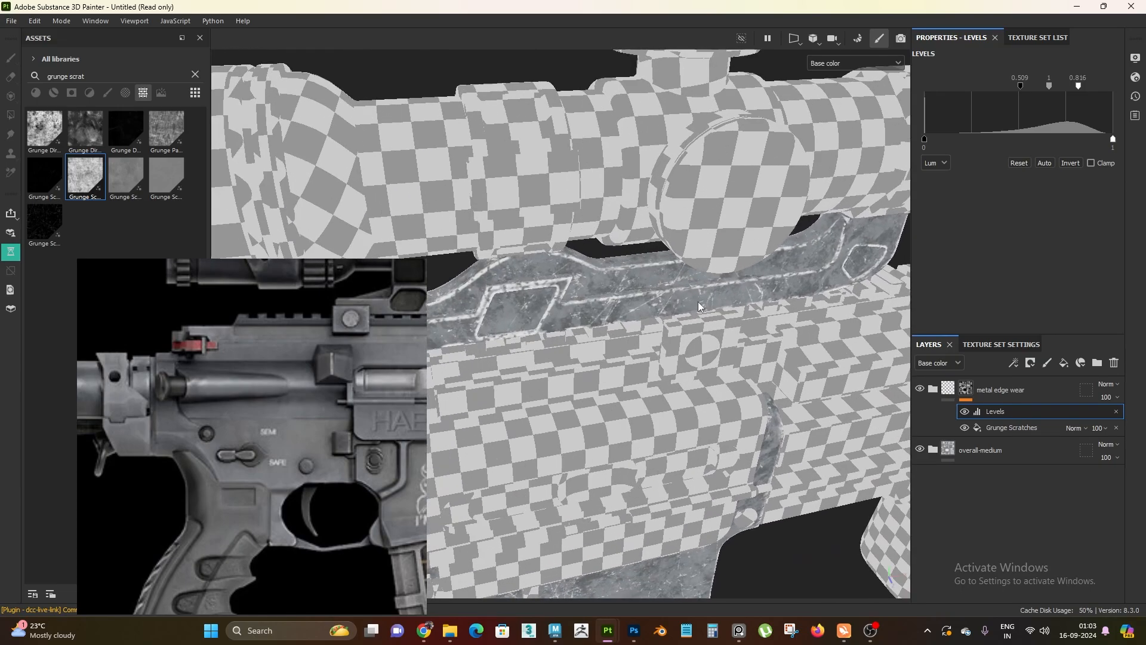
pyautogui.keyDown('alt'); pyautogui.moveTo(701, 305); pyautogui.dragTo(634, 295, button='middle'); pyautogui.keyUp('alt')
pyautogui.keyDown('alt'); pyautogui.moveTo(634, 295); pyautogui.dragTo(774, 291, button='right'); pyautogui.keyUp('alt')
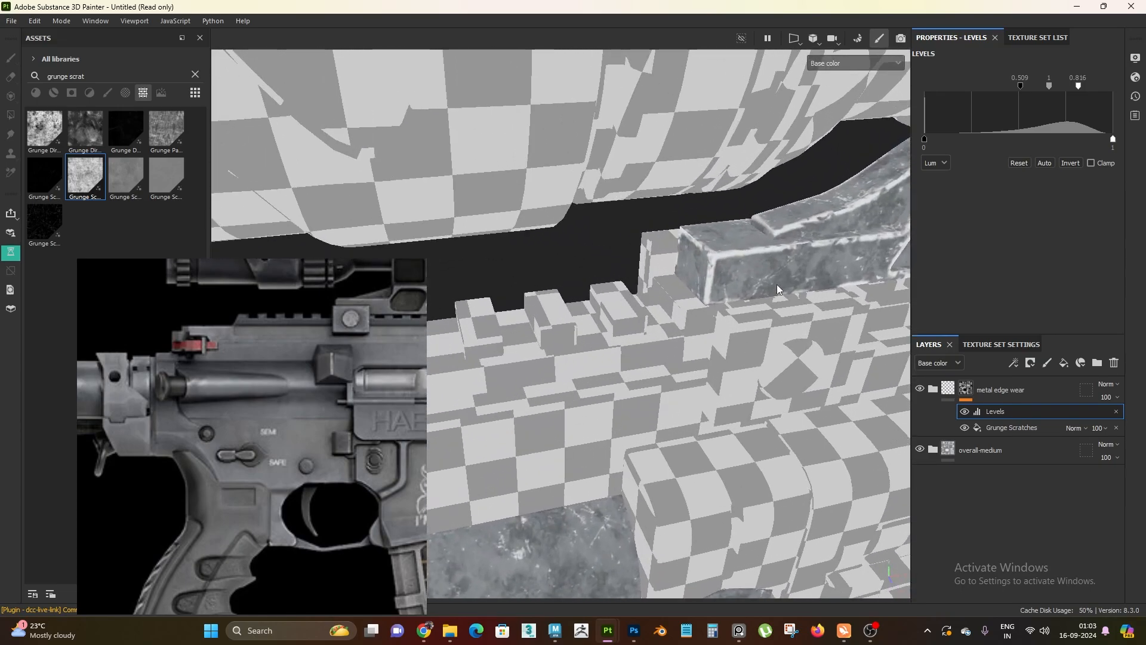
pyautogui.keyDown('alt'); pyautogui.moveTo(775, 284); pyautogui.dragTo(690, 336, button='middle'); pyautogui.keyUp('alt')
pyautogui.keyDown('alt'); pyautogui.moveTo(690, 335); pyautogui.dragTo(726, 395, button='right'); pyautogui.keyUp('alt')
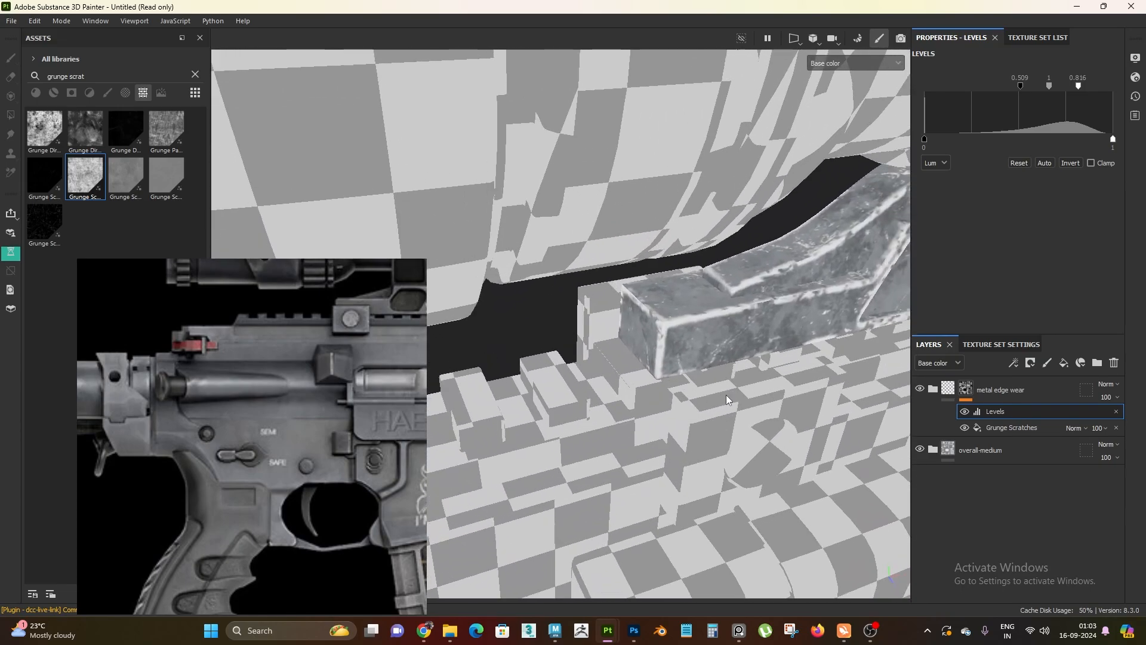
# Add a Paint effect above the Levels in the metal edge wear mask and choose a rough grunge brush from the brush library
pyautogui.rightClick(1013, 409)
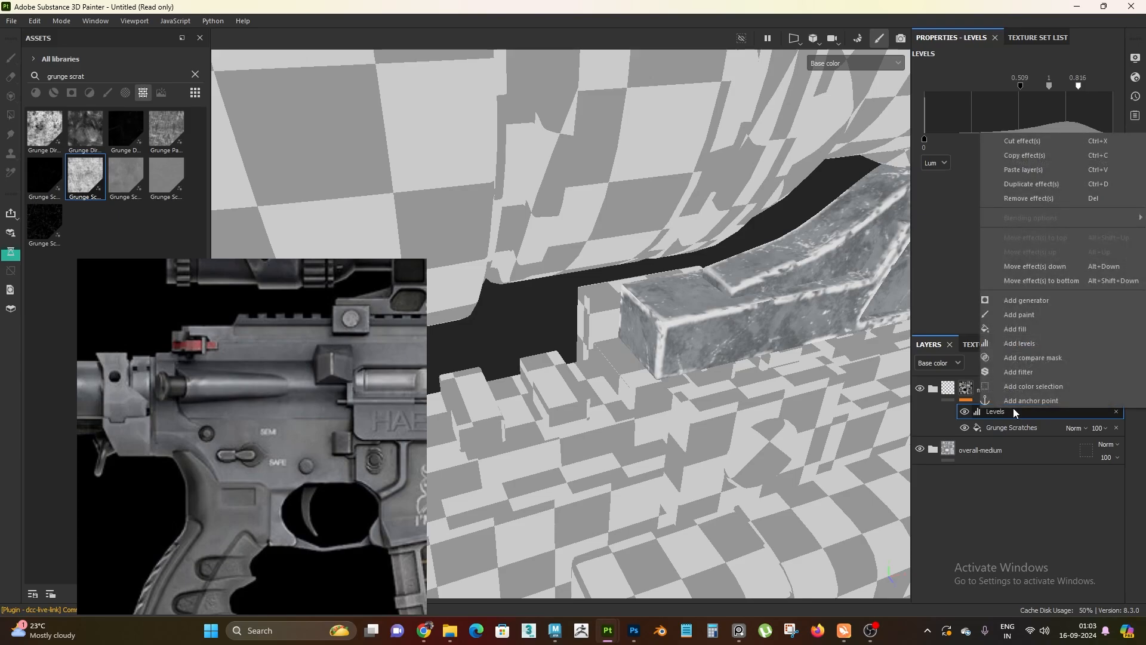
pyautogui.click(1041, 317)
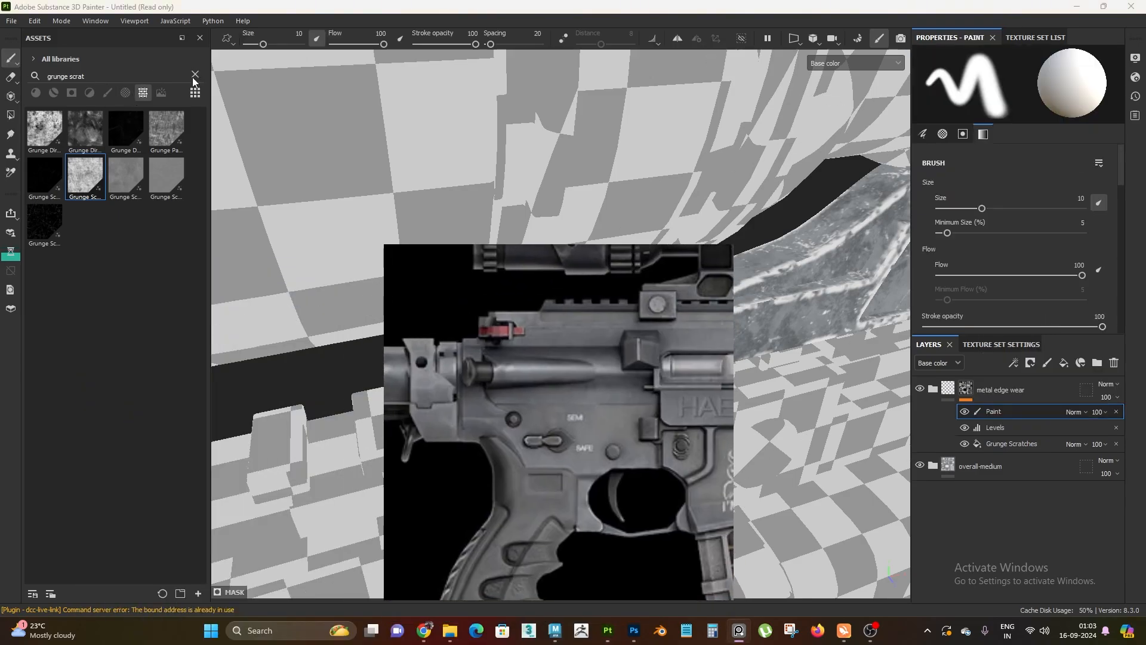
pyautogui.click(194, 75)
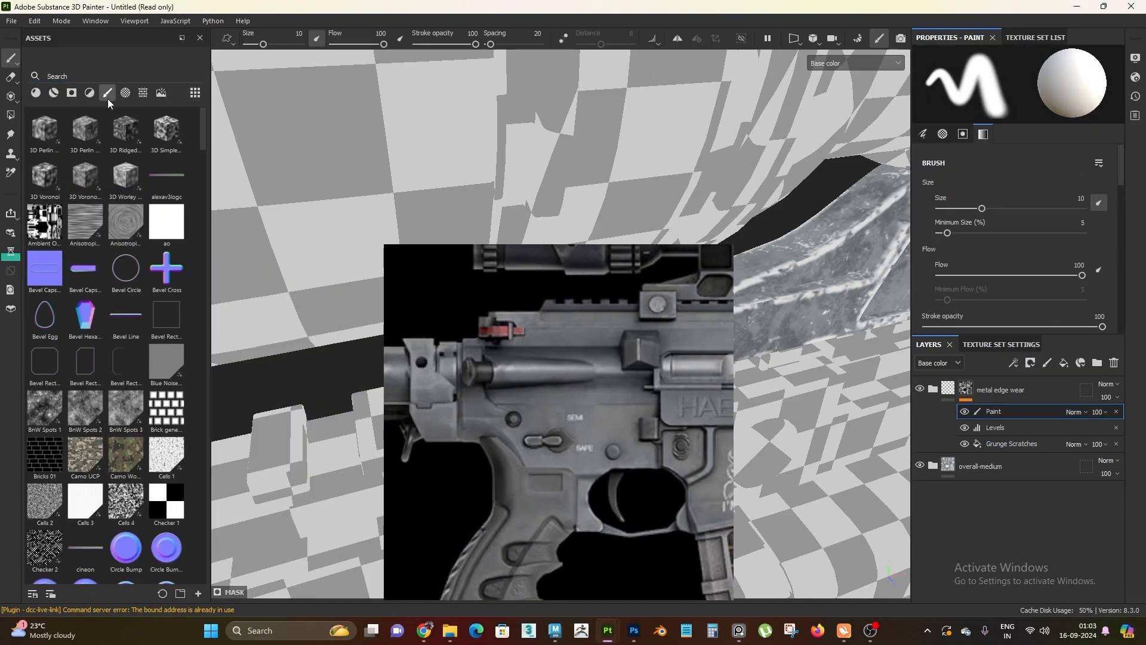
pyautogui.click(108, 93)
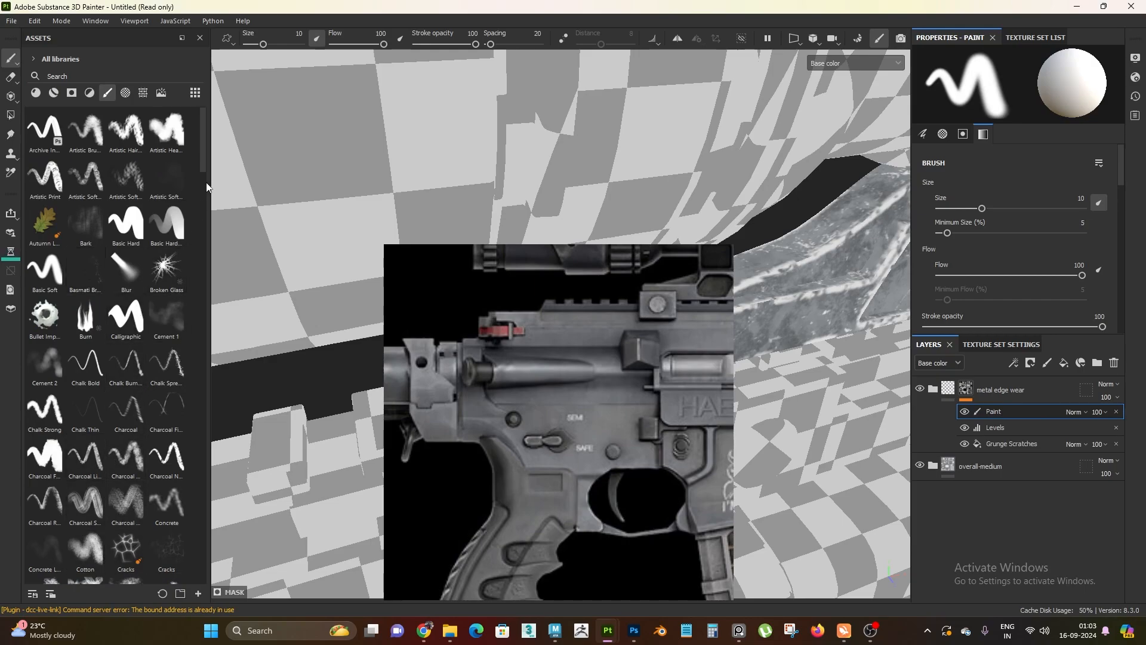
pyautogui.scroll(-3, 152, 403)
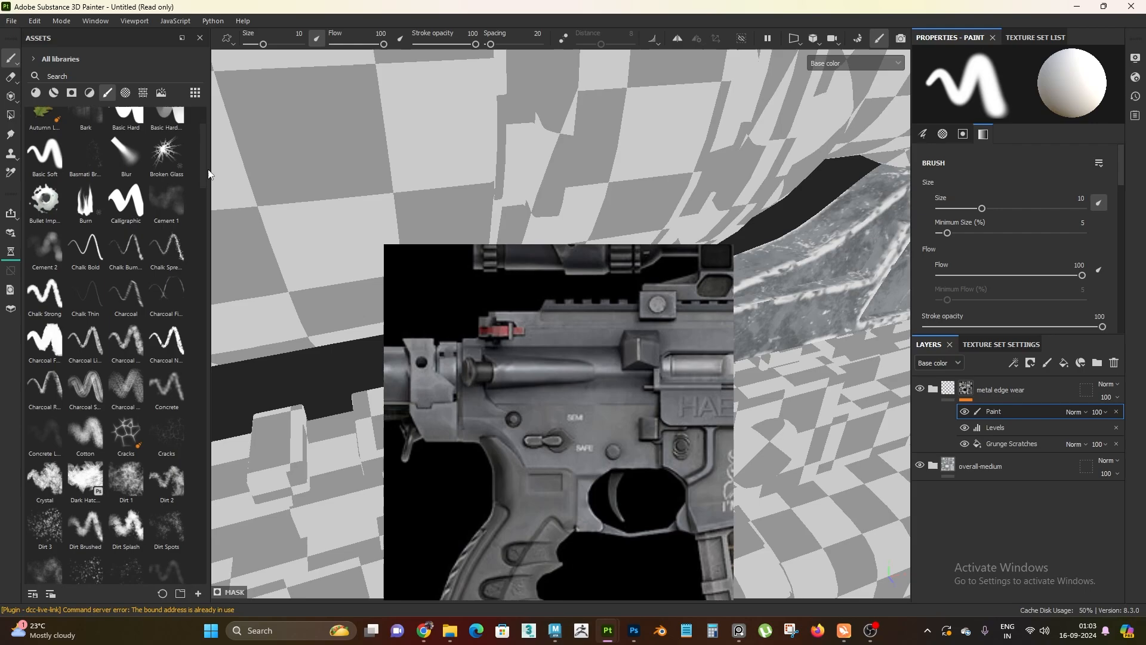
pyautogui.click(152, 403)
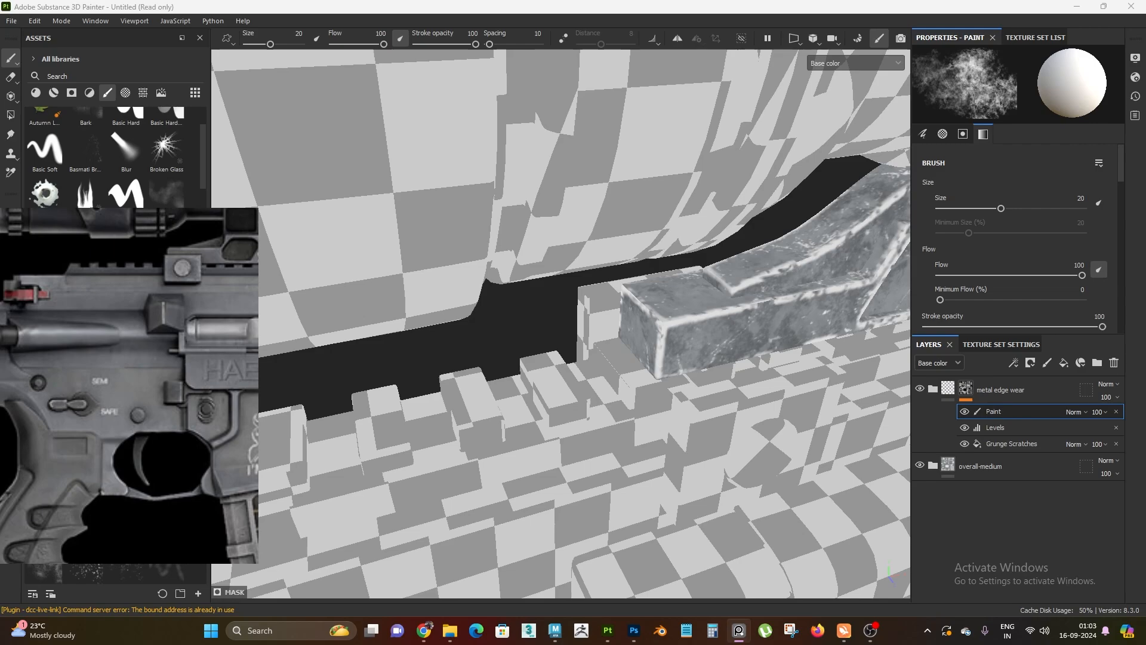
pyautogui.press('super+d')
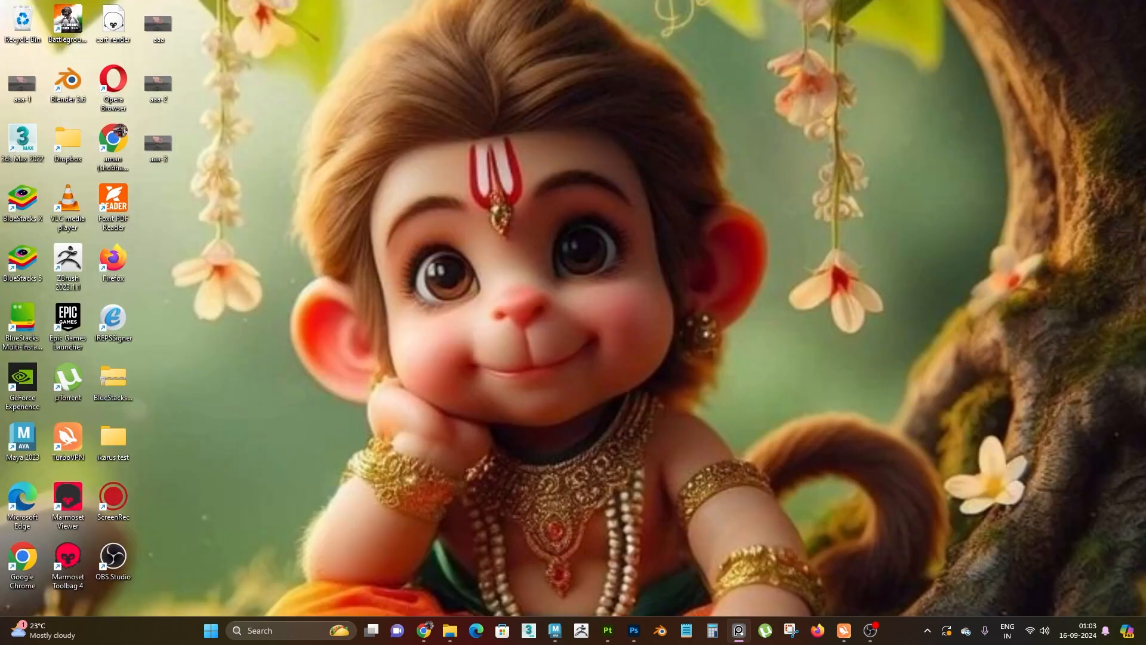
pyautogui.press('super+d')
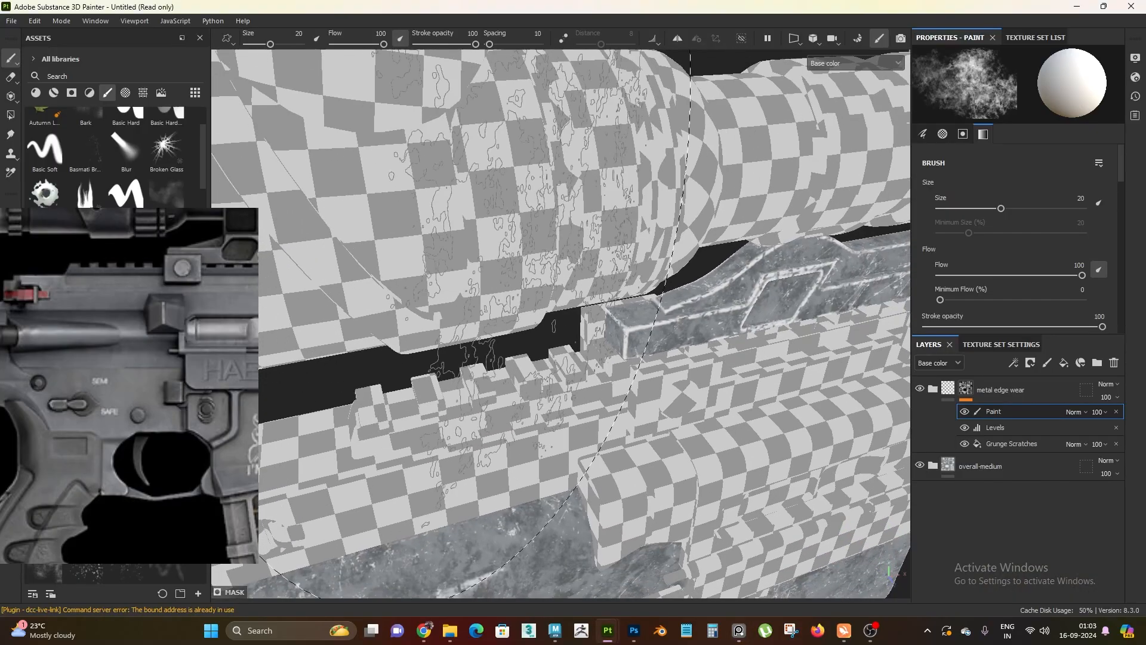
# Set the brush size to 1.6 and the grayscale to black, and break up the edge wear along the scope mount
pyautogui.moveTo(507, 281)
pyautogui.keyDown('alt'); pyautogui.mouseDown(button='right')
pyautogui.moveTo(590, 358)
pyautogui.moveTo(588, 370)
pyautogui.moveTo(546, 361)
pyautogui.moveTo(595, 354)
pyautogui.moveTo(621, 433)
pyautogui.mouseUp(button='right'); pyautogui.keyUp('alt')
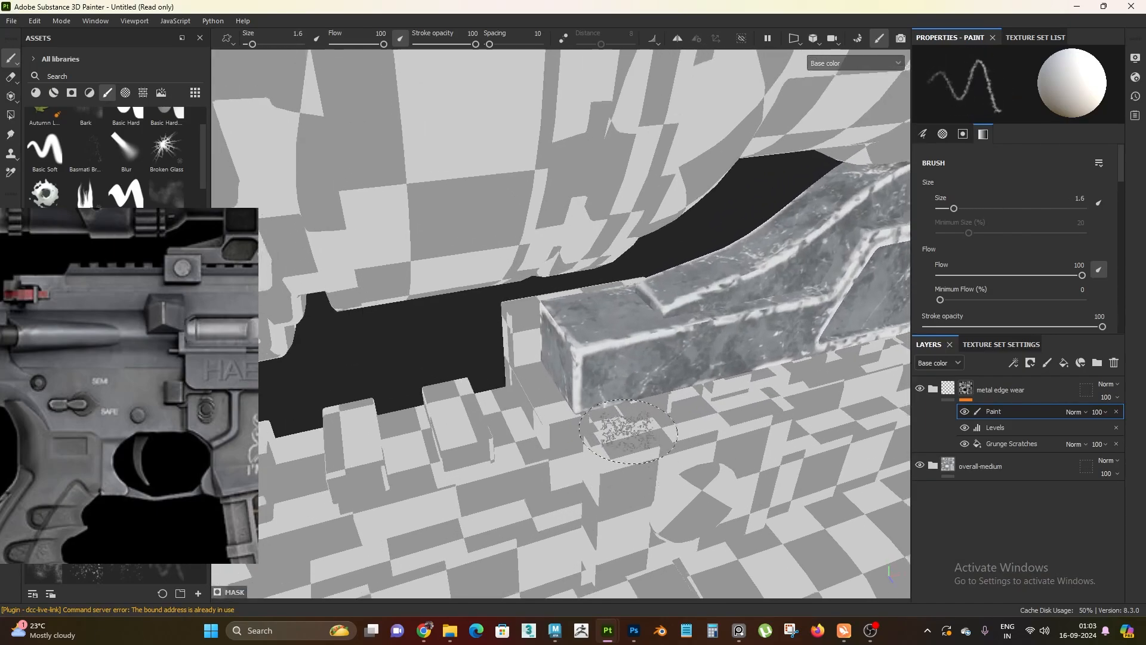
pyautogui.moveTo(613, 358)
pyautogui.keyDown('alt'); pyautogui.mouseDown()
pyautogui.moveTo(600, 312)
pyautogui.moveTo(585, 351)
pyautogui.moveTo(558, 364)
pyautogui.mouseUp(); pyautogui.keyUp('alt')
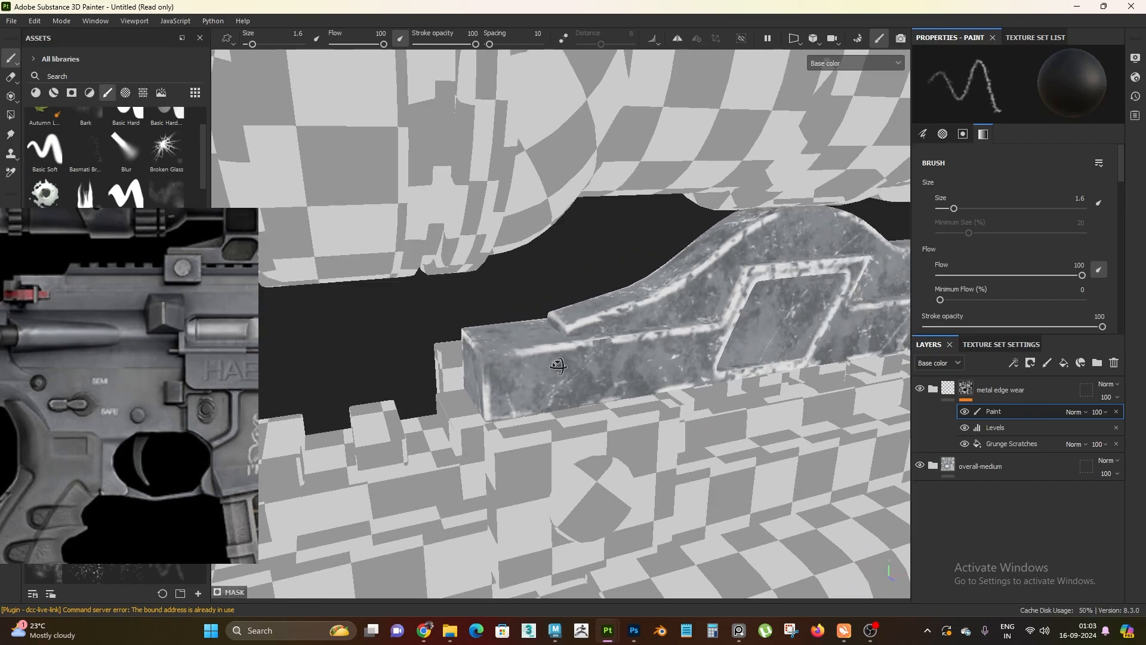
pyautogui.keyDown('alt'); pyautogui.moveTo(651, 335); pyautogui.dragTo(478, 373, button='middle'); pyautogui.keyUp('alt')
pyautogui.keyDown('alt'); pyautogui.moveTo(484, 364); pyautogui.dragTo(525, 387, button='right'); pyautogui.keyUp('alt')
pyautogui.keyDown('alt'); pyautogui.moveTo(524, 387); pyautogui.dragTo(548, 373); pyautogui.keyUp('alt')
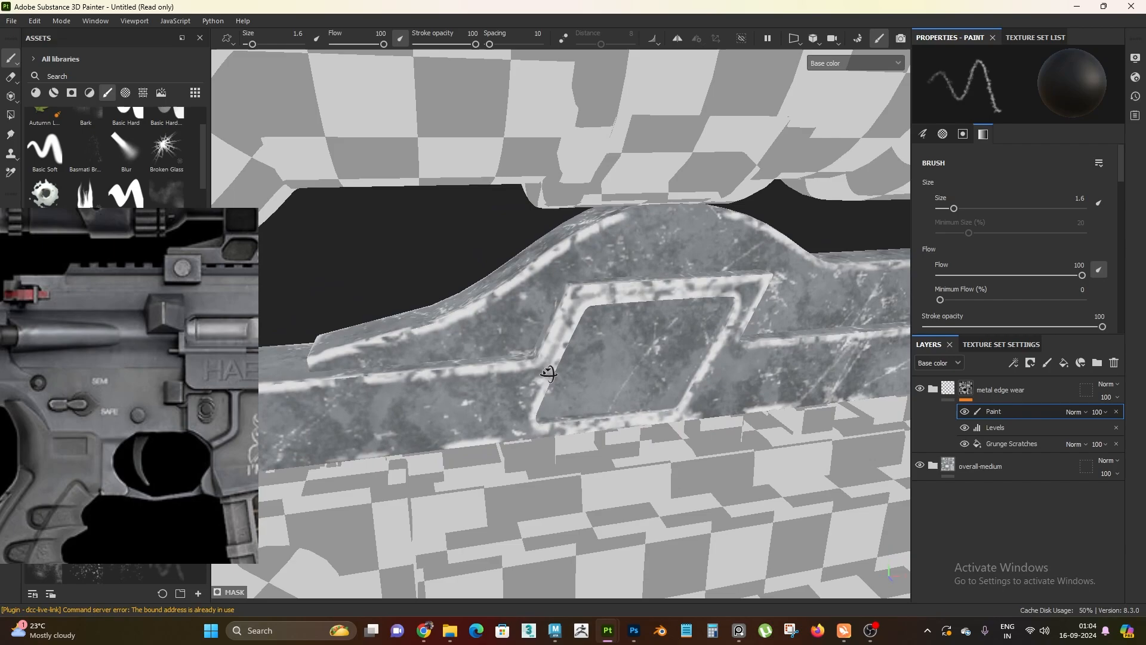
pyautogui.keyDown('alt'); pyautogui.moveTo(812, 371); pyautogui.dragTo(645, 380); pyautogui.keyUp('alt')
pyautogui.moveTo(564, 304); pyautogui.dragTo(520, 337)
pyautogui.keyDown('alt'); pyautogui.moveTo(660, 291); pyautogui.dragTo(307, 199, button='right'); pyautogui.keyUp('alt')
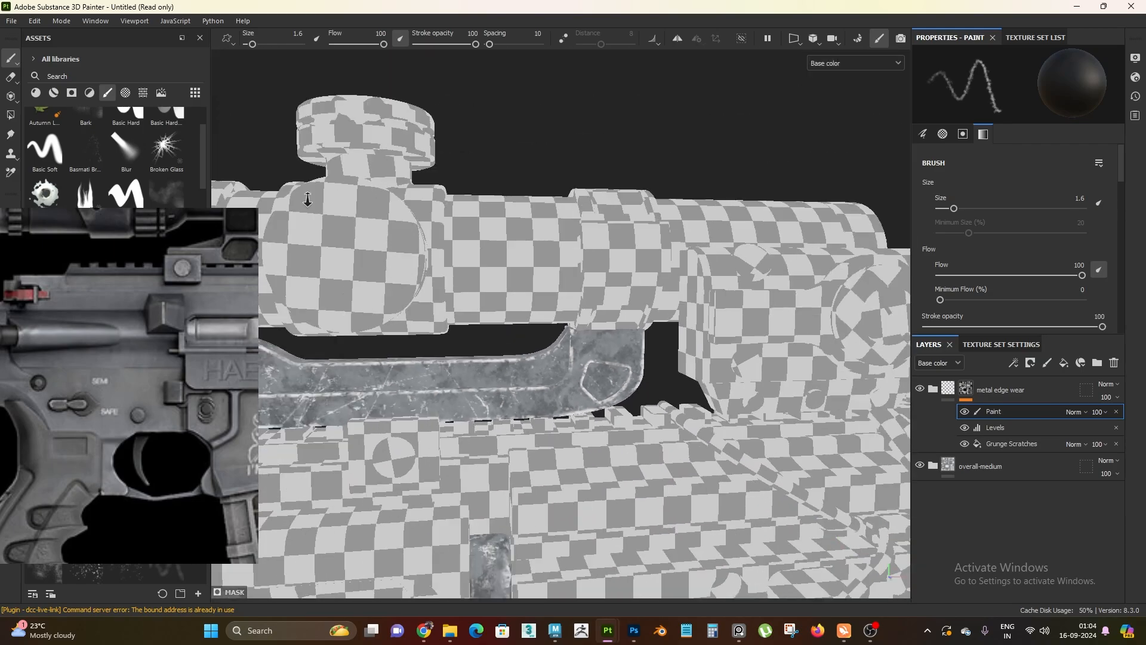
# Brush black over parts of the edge wear at the receiver's rear, around the selector switch and above the trigger opening
pyautogui.keyDown('alt'); pyautogui.moveTo(599, 336); pyautogui.dragTo(848, 214, button='middle'); pyautogui.keyUp('alt')
pyautogui.keyDown('alt'); pyautogui.moveTo(540, 442); pyautogui.dragTo(616, 489); pyautogui.keyUp('alt')
pyautogui.keyDown('alt'); pyautogui.moveTo(616, 489); pyautogui.dragTo(636, 507, button='right'); pyautogui.keyUp('alt')
pyautogui.moveTo(549, 429)
pyautogui.keyDown('alt'); pyautogui.mouseDown(button='middle')
pyautogui.moveTo(571, 312)
pyautogui.moveTo(594, 277)
pyautogui.mouseUp(button='middle'); pyautogui.keyUp('alt')
pyautogui.keyDown('alt'); pyautogui.moveTo(537, 286); pyautogui.dragTo(567, 323, button='right'); pyautogui.keyUp('alt')
pyautogui.keyDown('alt'); pyautogui.moveTo(681, 343); pyautogui.dragTo(609, 304, button='right'); pyautogui.keyUp('alt')
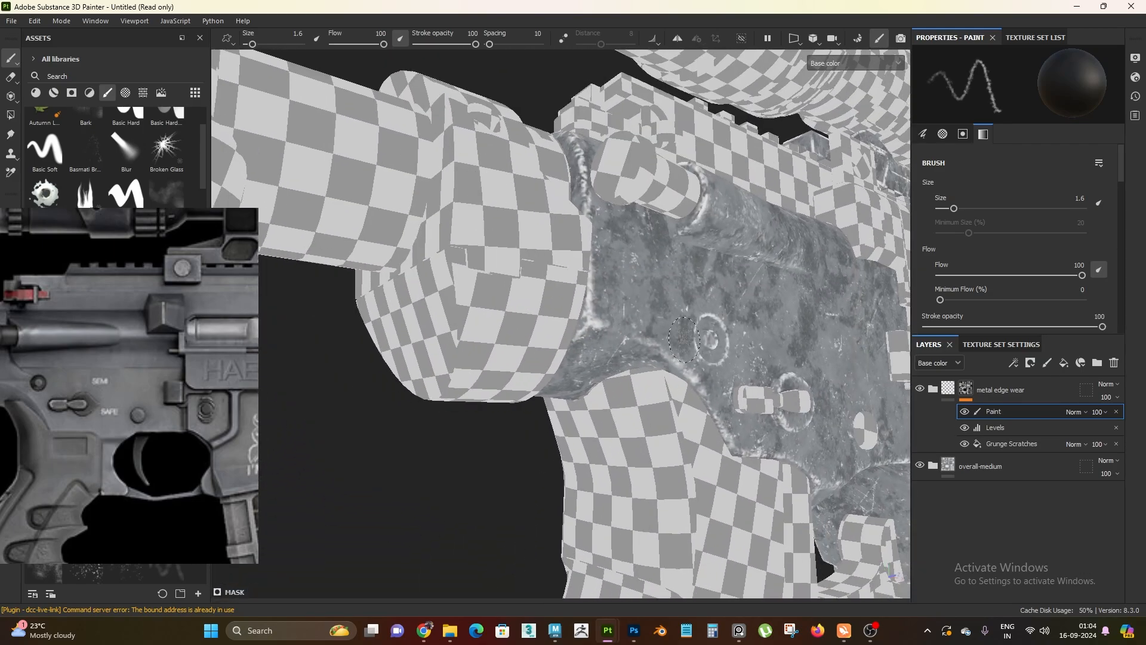
pyautogui.keyDown('alt'); pyautogui.moveTo(609, 304); pyautogui.dragTo(463, 230); pyautogui.keyUp('alt')
pyautogui.keyDown('alt'); pyautogui.moveTo(462, 230); pyautogui.dragTo(495, 248, button='right'); pyautogui.keyUp('alt')
pyautogui.keyDown('alt'); pyautogui.moveTo(618, 353); pyautogui.dragTo(509, 281, button='middle'); pyautogui.keyUp('alt')
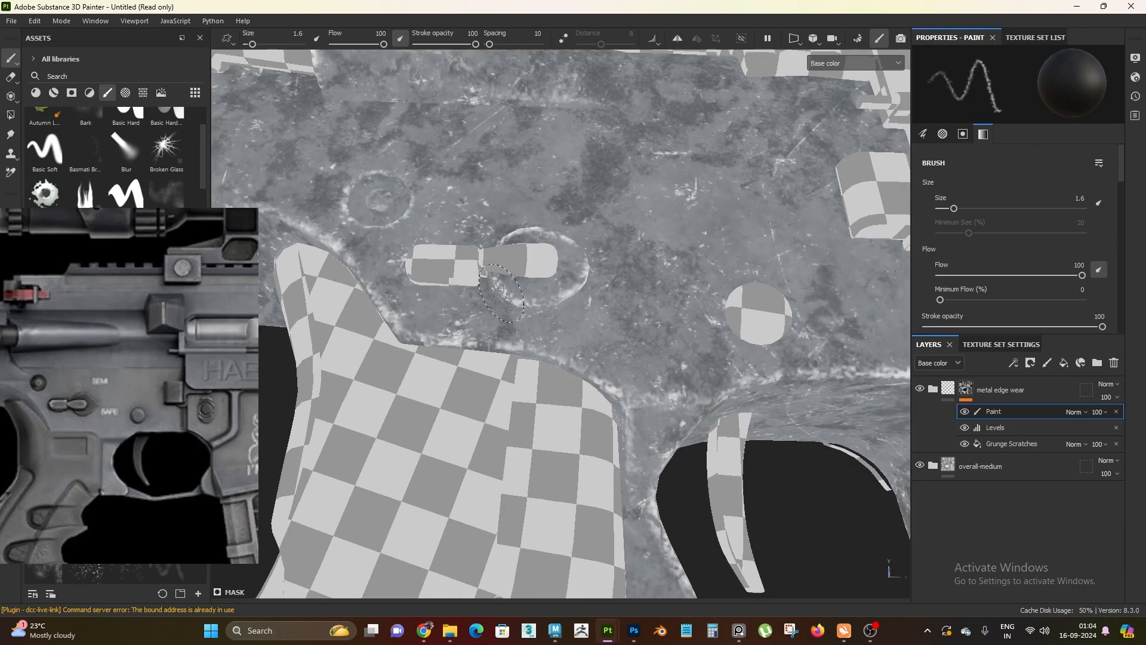
pyautogui.keyDown('alt'); pyautogui.moveTo(509, 290); pyautogui.dragTo(513, 275); pyautogui.keyUp('alt')
pyautogui.keyDown('alt'); pyautogui.moveTo(595, 297); pyautogui.dragTo(745, 237); pyautogui.keyUp('alt')
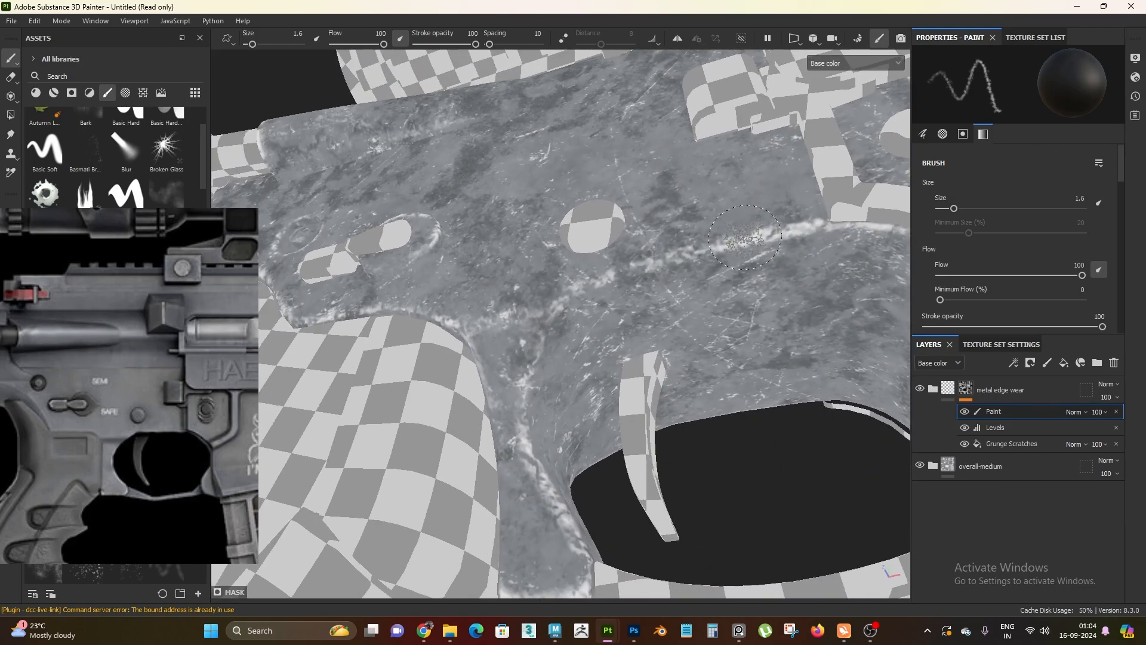
# Break up the edge wear around the magazine well and the upper rear of the receiver with the black brush
pyautogui.keyDown('alt'); pyautogui.moveTo(653, 305); pyautogui.dragTo(615, 248, button='right'); pyautogui.keyUp('alt')
pyautogui.keyDown('alt'); pyautogui.moveTo(615, 247); pyautogui.dragTo(378, 238, button='middle'); pyautogui.keyUp('alt')
pyautogui.moveTo(379, 239)
pyautogui.keyDown('alt'); pyautogui.mouseDown()
pyautogui.moveTo(509, 317)
pyautogui.moveTo(539, 442)
pyautogui.mouseUp(); pyautogui.keyUp('alt')
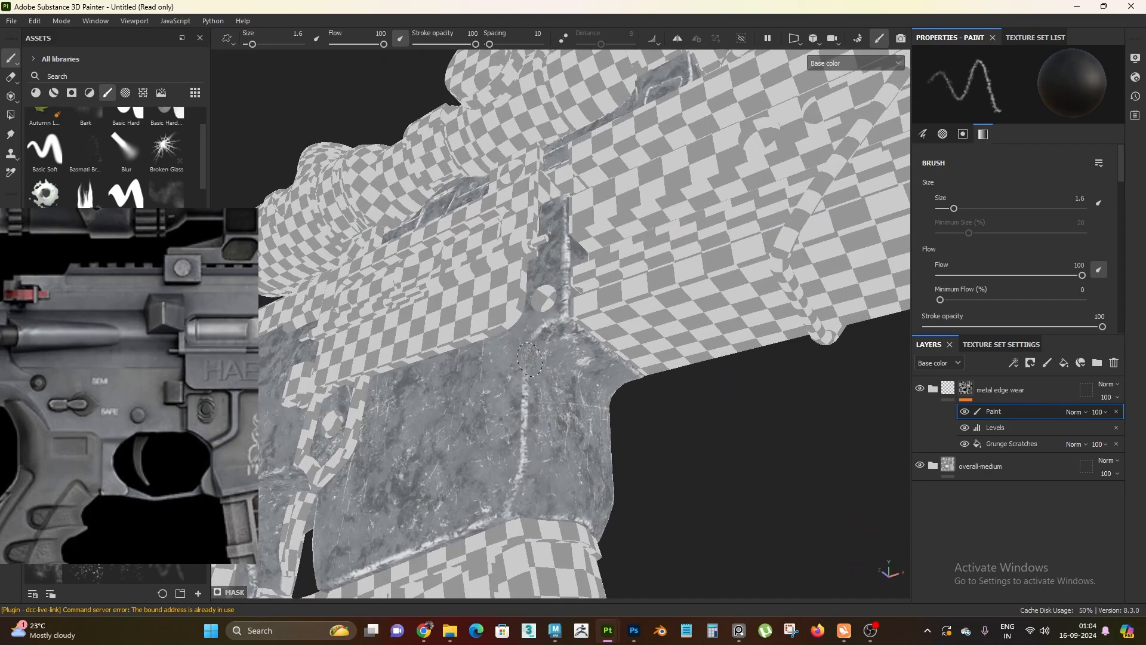
pyautogui.keyDown('alt'); pyautogui.moveTo(529, 359); pyautogui.dragTo(605, 326); pyautogui.keyUp('alt')
pyautogui.keyDown('alt'); pyautogui.moveTo(547, 274); pyautogui.dragTo(472, 197, button='right'); pyautogui.keyUp('alt')
pyautogui.keyDown('alt'); pyautogui.moveTo(472, 197); pyautogui.dragTo(614, 422); pyautogui.keyUp('alt')
pyautogui.keyDown('alt'); pyautogui.moveTo(614, 421); pyautogui.dragTo(418, 239, button='right'); pyautogui.keyUp('alt')
pyautogui.moveTo(417, 239)
pyautogui.keyDown('alt'); pyautogui.mouseDown()
pyautogui.moveTo(441, 247)
pyautogui.moveTo(472, 286)
pyautogui.mouseUp(); pyautogui.keyUp('alt')
pyautogui.moveTo(471, 286)
pyautogui.keyDown('alt'); pyautogui.mouseDown(button='right')
pyautogui.moveTo(368, 184)
pyautogui.moveTo(590, 514)
pyautogui.mouseUp(button='right'); pyautogui.keyUp('alt')
pyautogui.moveTo(591, 514)
pyautogui.keyDown('alt'); pyautogui.mouseDown()
pyautogui.moveTo(821, 248)
pyautogui.moveTo(466, 382)
pyautogui.mouseUp(); pyautogui.keyUp('alt')
pyautogui.moveTo(465, 382)
pyautogui.keyDown('alt'); pyautogui.mouseDown(button='right')
pyautogui.moveTo(511, 478)
pyautogui.moveTo(353, 325)
pyautogui.mouseUp(button='right'); pyautogui.keyUp('alt')
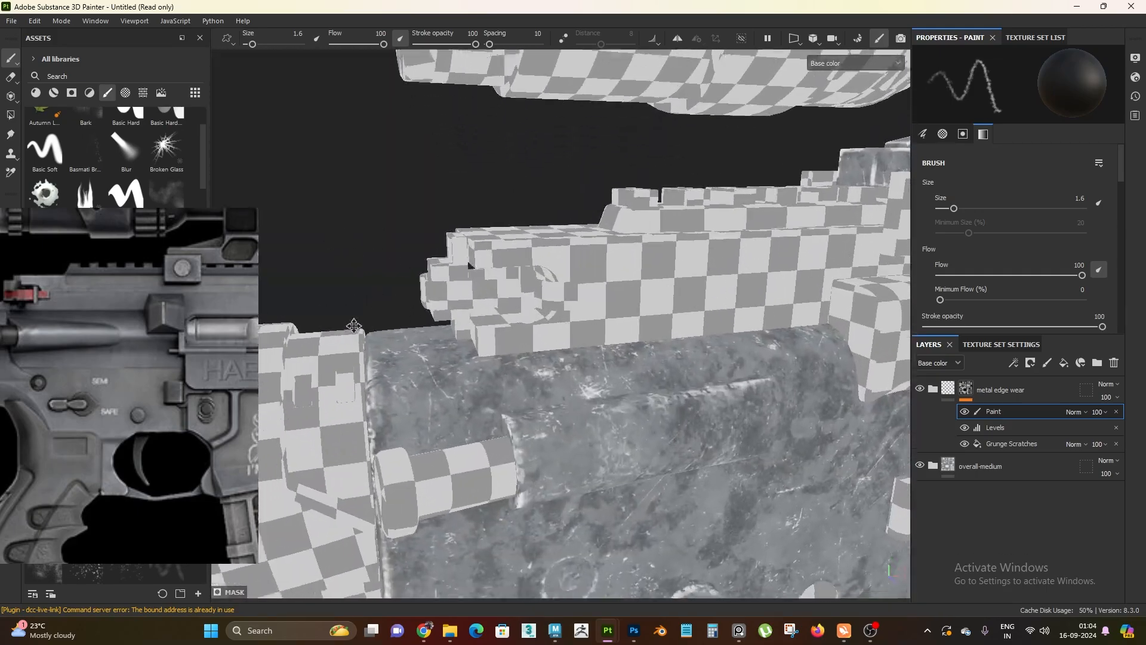
pyautogui.moveTo(353, 324)
pyautogui.keyDown('alt'); pyautogui.mouseDown()
pyautogui.moveTo(576, 268)
pyautogui.moveTo(425, 220)
pyautogui.moveTo(441, 197)
pyautogui.mouseUp(); pyautogui.keyUp('alt')
# Select the metal edge wear folder, switch back to the full material and examine the wear from the receiver's rear to the magazine well under changing light
pyautogui.click(948, 389)
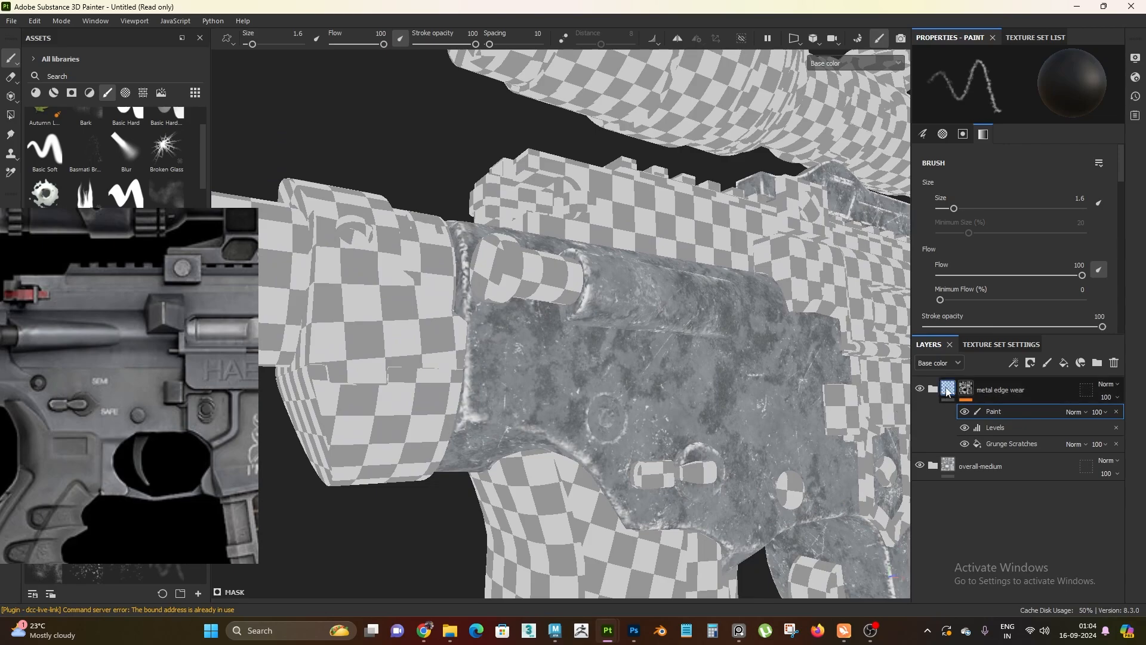
pyautogui.keyDown('alt'); pyautogui.moveTo(758, 370); pyautogui.dragTo(675, 293, button='right'); pyautogui.keyUp('alt')
pyautogui.keyDown('alt'); pyautogui.moveTo(674, 292); pyautogui.dragTo(615, 239); pyautogui.keyUp('alt')
pyautogui.keyDown('alt'); pyautogui.moveTo(615, 239); pyautogui.dragTo(716, 292, button='right'); pyautogui.keyUp('alt')
pyautogui.keyDown('alt'); pyautogui.moveTo(716, 293); pyautogui.dragTo(746, 284); pyautogui.keyUp('alt')
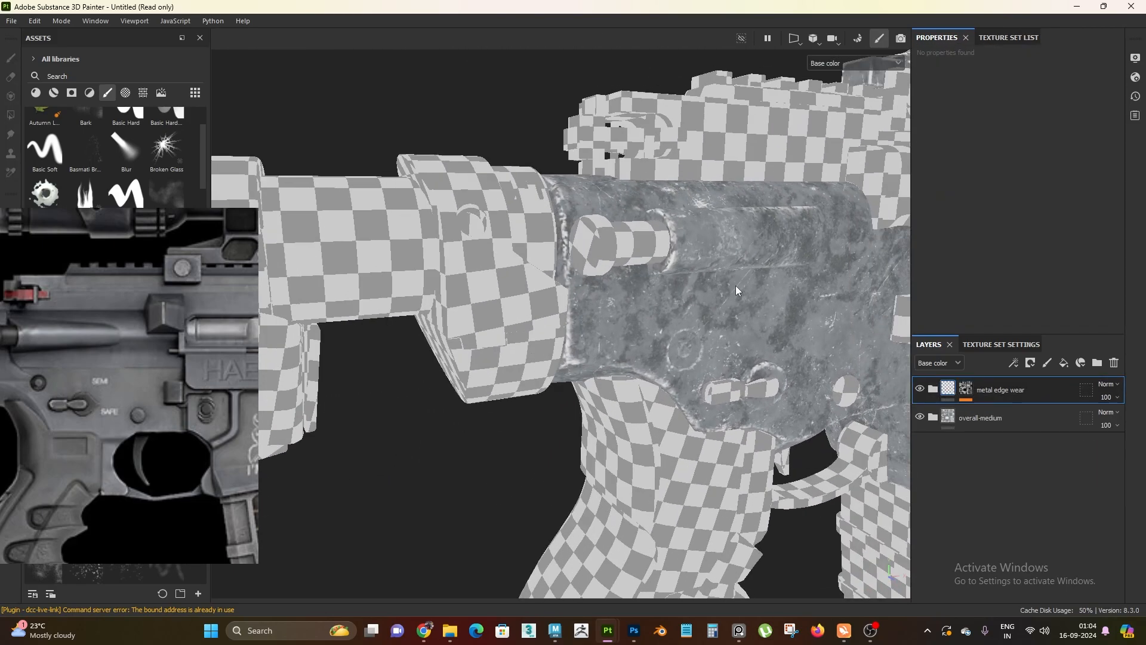
pyautogui.press('m')
pyautogui.keyDown('alt'); pyautogui.moveTo(678, 307); pyautogui.dragTo(624, 287, button='right'); pyautogui.keyUp('alt')
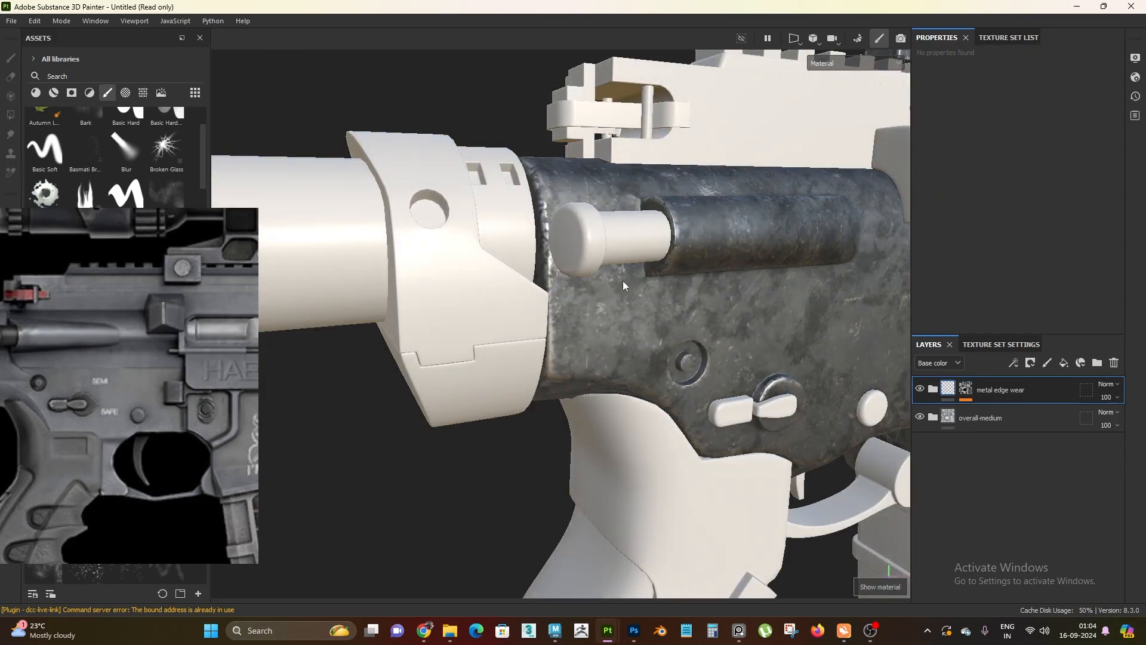
pyautogui.keyDown('alt'); pyautogui.moveTo(625, 286); pyautogui.dragTo(576, 354); pyautogui.keyUp('alt')
pyautogui.keyDown('alt'); pyautogui.moveTo(554, 175); pyautogui.dragTo(583, 392); pyautogui.keyUp('alt')
pyautogui.keyDown('shift'); pyautogui.moveTo(583, 392); pyautogui.dragTo(558, 398, button='right'); pyautogui.keyUp('shift')
pyautogui.keyDown('alt'); pyautogui.moveTo(558, 399); pyautogui.dragTo(657, 364, button='right'); pyautogui.keyUp('alt')
pyautogui.keyDown('alt'); pyautogui.moveTo(602, 311); pyautogui.dragTo(632, 335); pyautogui.keyUp('alt')
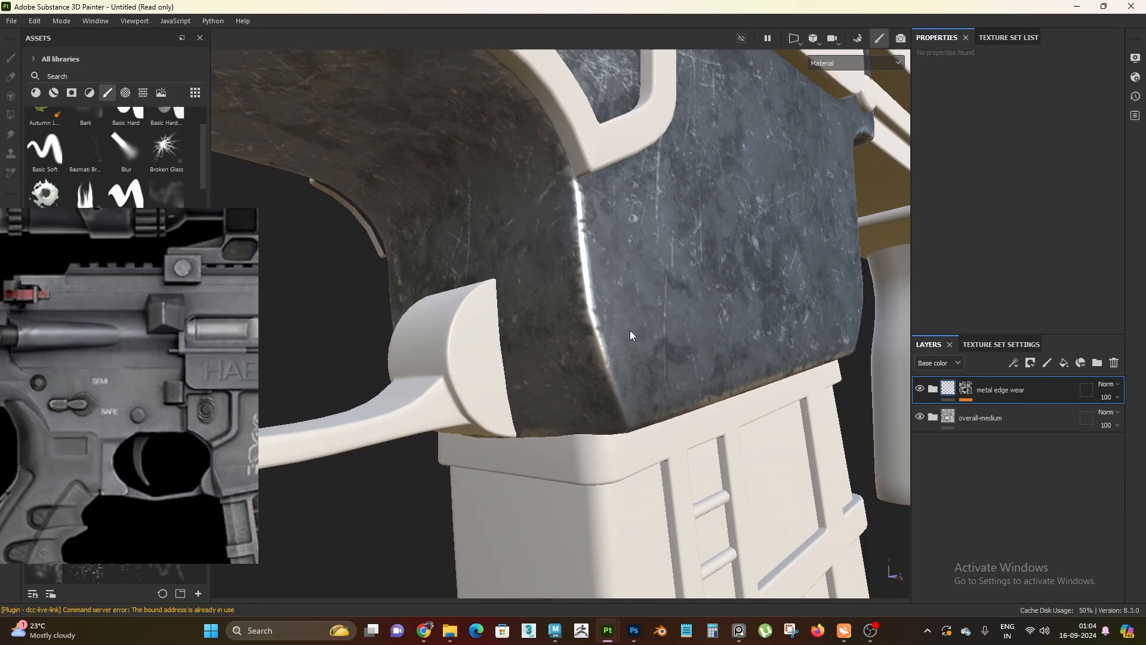
pyautogui.keyDown('shift'); pyautogui.moveTo(632, 335); pyautogui.dragTo(548, 354, button='right'); pyautogui.keyUp('shift')
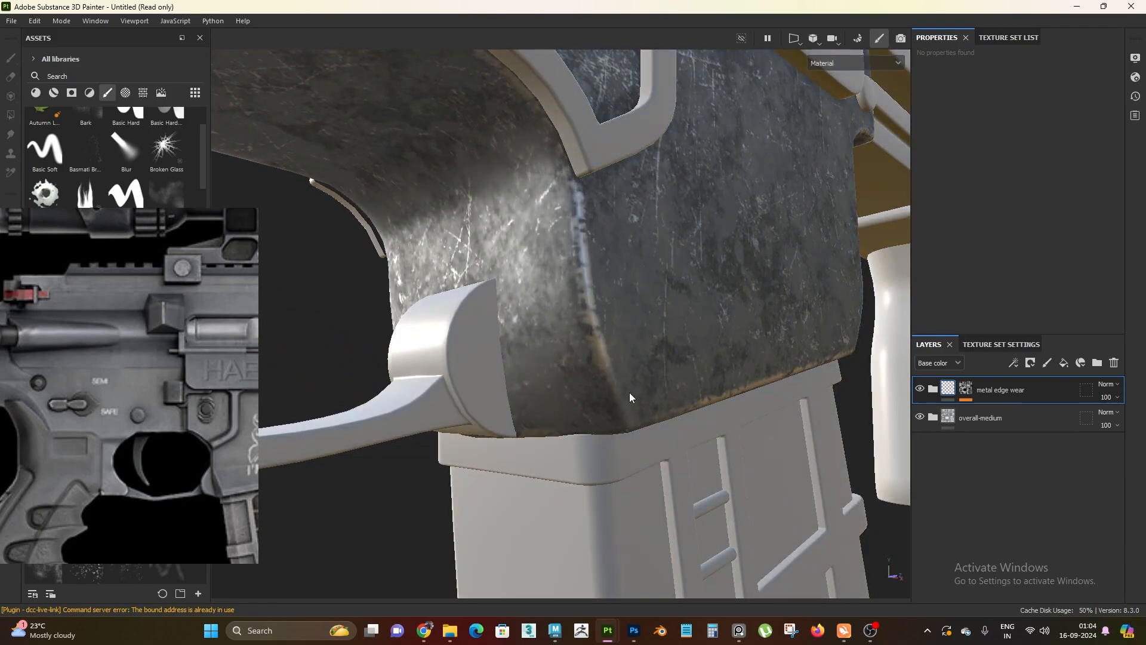
# Expand the metal edge wear folder and bring up the base color settings of Fill layer 4
pyautogui.click(1063, 362)
pyautogui.scroll(-5, 1074, 268)
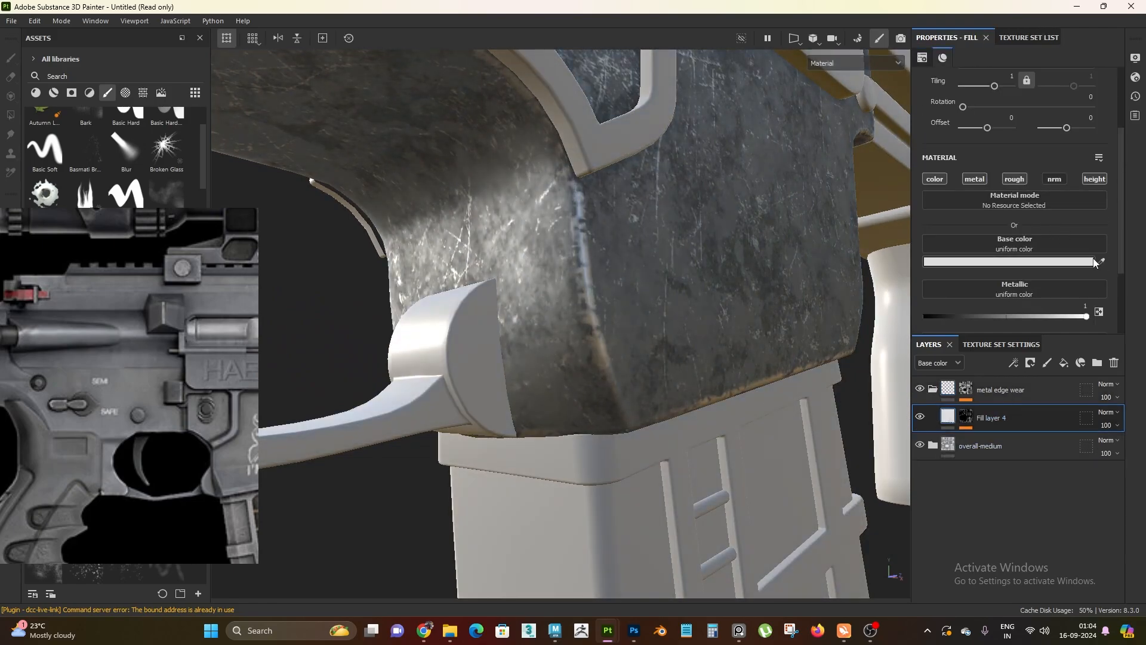
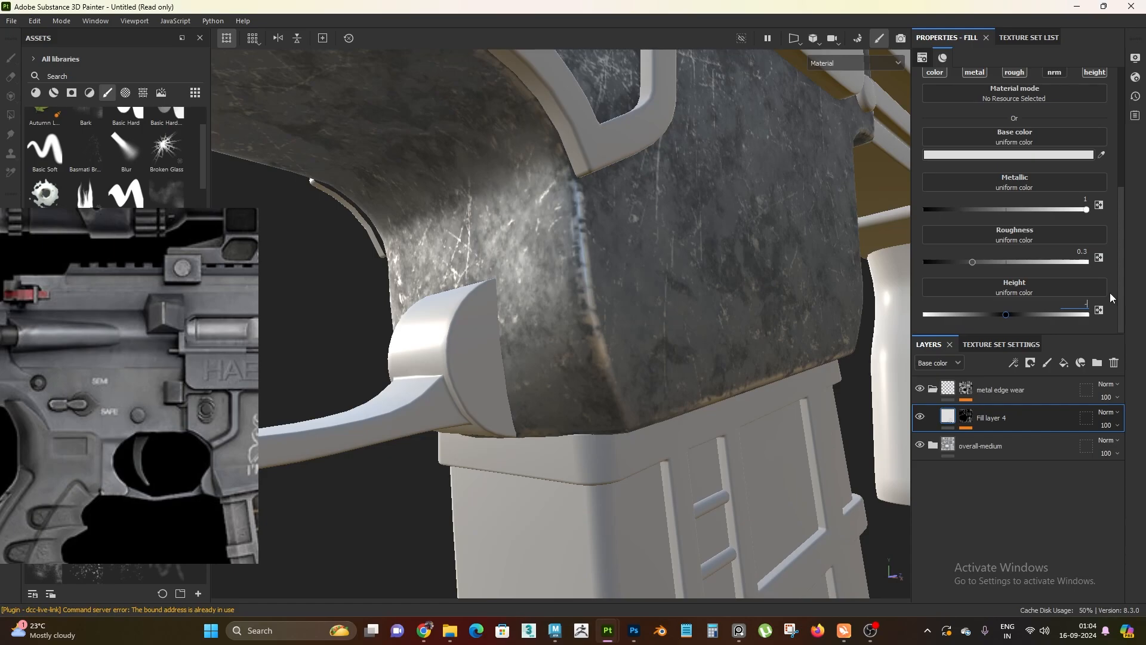
# Set the height of Fill layer 4 to -0.05 and check the indentation along the magazine well's edge
pyautogui.press('Return')
pyautogui.keyDown('alt'); pyautogui.moveTo(652, 345); pyautogui.dragTo(603, 356); pyautogui.keyUp('alt')
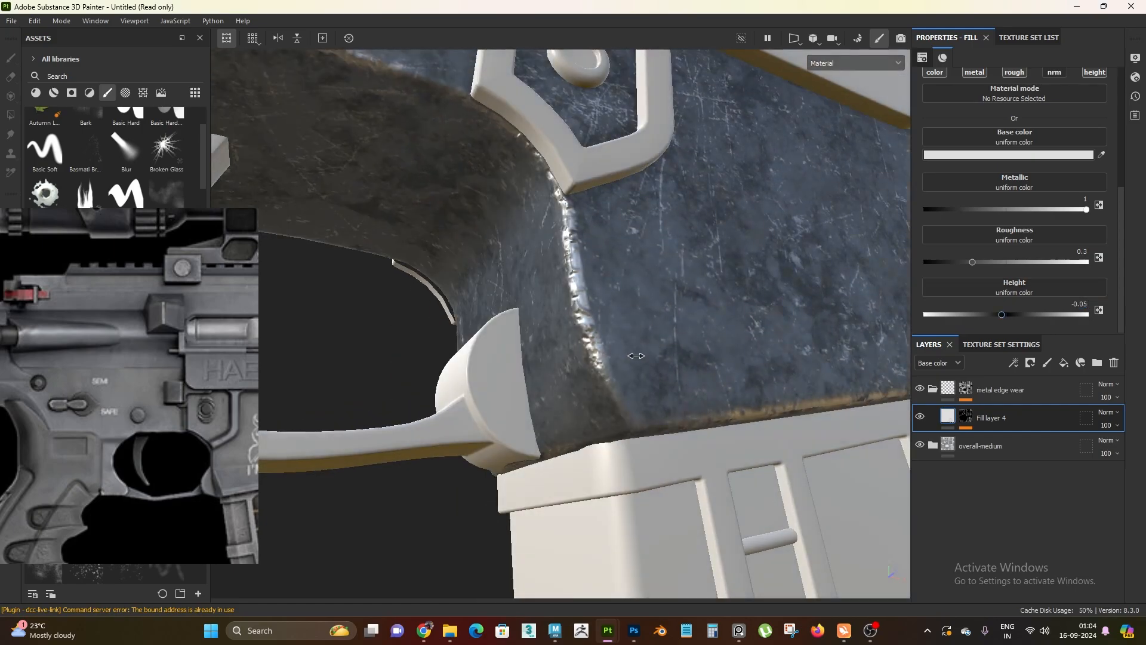
pyautogui.keyDown('shift'); pyautogui.moveTo(603, 356); pyautogui.dragTo(633, 357, button='right'); pyautogui.keyUp('shift')
pyautogui.keyDown('alt'); pyautogui.moveTo(634, 356); pyautogui.dragTo(675, 406, button='right'); pyautogui.keyUp('alt')
pyautogui.keyDown('alt'); pyautogui.moveTo(621, 370); pyautogui.dragTo(600, 388); pyautogui.keyUp('alt')
# Examine the recessed edge wear around the receiver's rear, selector switch, and magazine well from several angles and under changing light
pyautogui.keyDown('alt'); pyautogui.moveTo(600, 388); pyautogui.dragTo(426, 164, button='right'); pyautogui.keyUp('alt')
pyautogui.keyDown('alt'); pyautogui.moveTo(496, 254); pyautogui.dragTo(734, 310, button='middle'); pyautogui.keyUp('alt')
pyautogui.keyDown('alt'); pyautogui.moveTo(608, 302); pyautogui.dragTo(489, 238); pyautogui.keyUp('alt')
pyautogui.keyDown('alt'); pyautogui.moveTo(489, 238); pyautogui.dragTo(581, 317, button='middle'); pyautogui.keyUp('alt')
pyautogui.keyDown('alt'); pyautogui.moveTo(581, 317); pyautogui.dragTo(700, 522, button='right'); pyautogui.keyUp('alt')
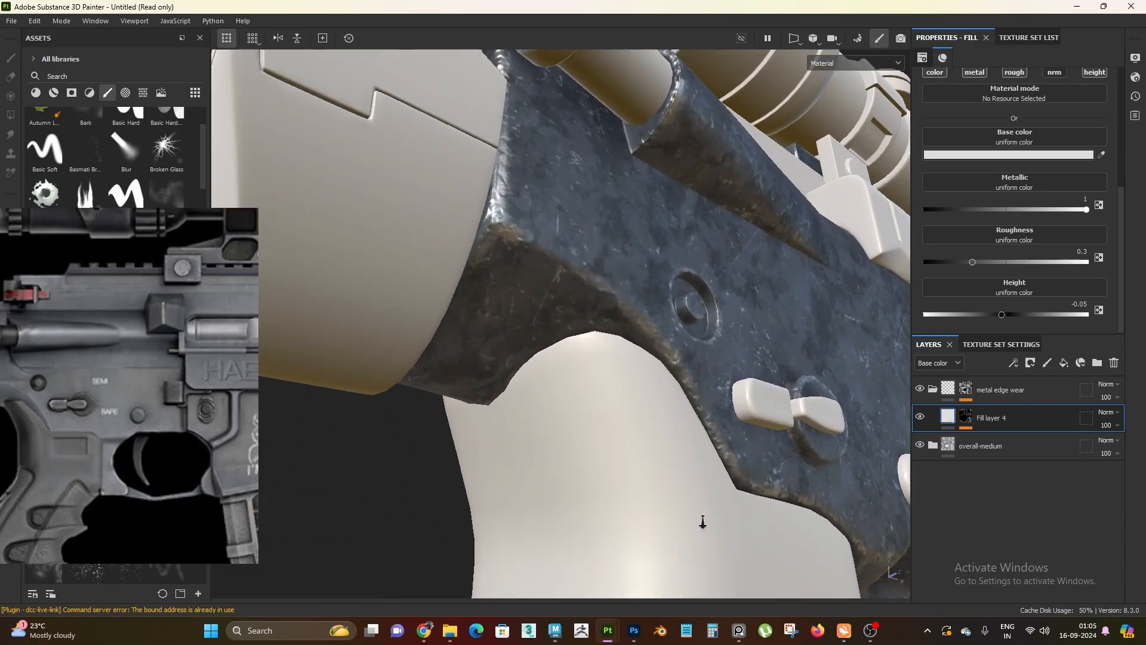
pyautogui.keyDown('alt'); pyautogui.moveTo(701, 522); pyautogui.dragTo(591, 292); pyautogui.keyUp('alt')
pyautogui.keyDown('alt'); pyautogui.moveTo(591, 292); pyautogui.dragTo(622, 331, button='middle'); pyautogui.keyUp('alt')
pyautogui.keyDown('alt'); pyautogui.moveTo(623, 332); pyautogui.dragTo(567, 322); pyautogui.keyUp('alt')
pyautogui.keyDown('alt'); pyautogui.moveTo(567, 322); pyautogui.dragTo(549, 250, button='right'); pyautogui.keyUp('alt')
pyautogui.keyDown('alt'); pyautogui.moveTo(793, 239); pyautogui.dragTo(799, 286); pyautogui.keyUp('alt')
pyautogui.keyDown('alt'); pyautogui.moveTo(573, 340); pyautogui.dragTo(526, 406, button='middle'); pyautogui.keyUp('alt')
pyautogui.keyDown('alt'); pyautogui.moveTo(526, 382); pyautogui.dragTo(632, 414, button='right'); pyautogui.keyUp('alt')
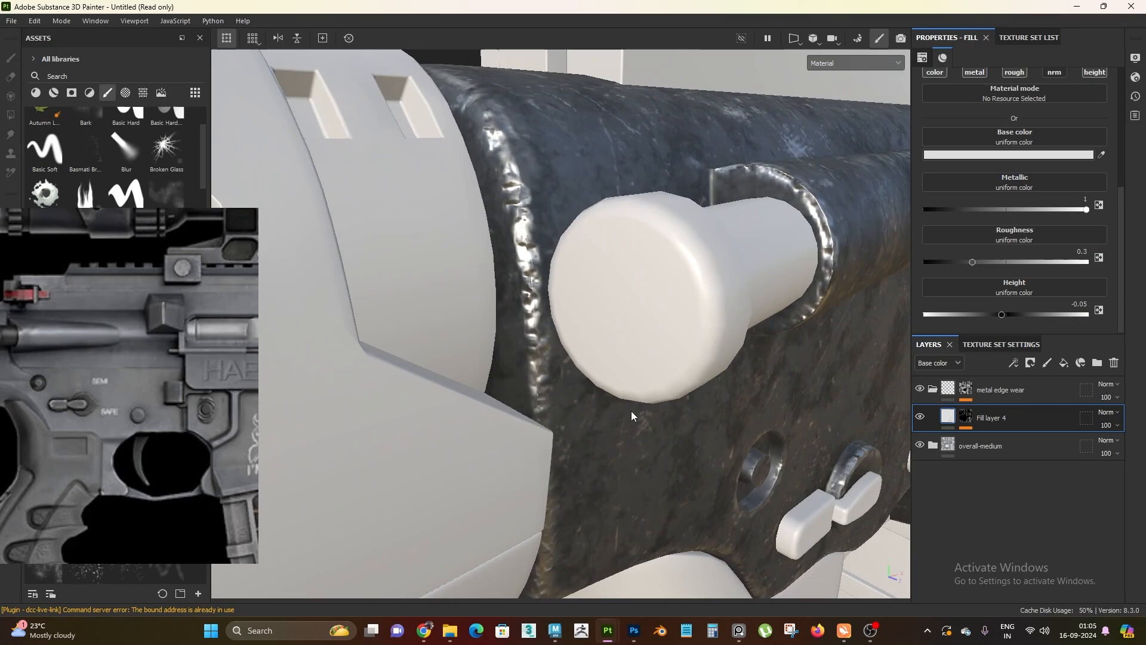
pyautogui.keyDown('shift'); pyautogui.moveTo(615, 370); pyautogui.dragTo(508, 212, button='right'); pyautogui.keyUp('shift')
pyautogui.keyDown('alt'); pyautogui.moveTo(538, 305); pyautogui.dragTo(449, 250, button='right'); pyautogui.keyUp('alt')
pyautogui.keyDown('alt'); pyautogui.moveTo(645, 358); pyautogui.dragTo(561, 367); pyautogui.keyUp('alt')
pyautogui.keyDown('shift'); pyautogui.moveTo(561, 373); pyautogui.dragTo(428, 184, button='right'); pyautogui.keyUp('shift')
pyautogui.keyDown('alt'); pyautogui.moveTo(429, 185); pyautogui.dragTo(583, 306); pyautogui.keyUp('alt')
pyautogui.keyDown('alt'); pyautogui.moveTo(583, 307); pyautogui.dragTo(639, 384, button='right'); pyautogui.keyUp('alt')
pyautogui.keyDown('alt'); pyautogui.moveTo(638, 385); pyautogui.dragTo(637, 435); pyautogui.keyUp('alt')
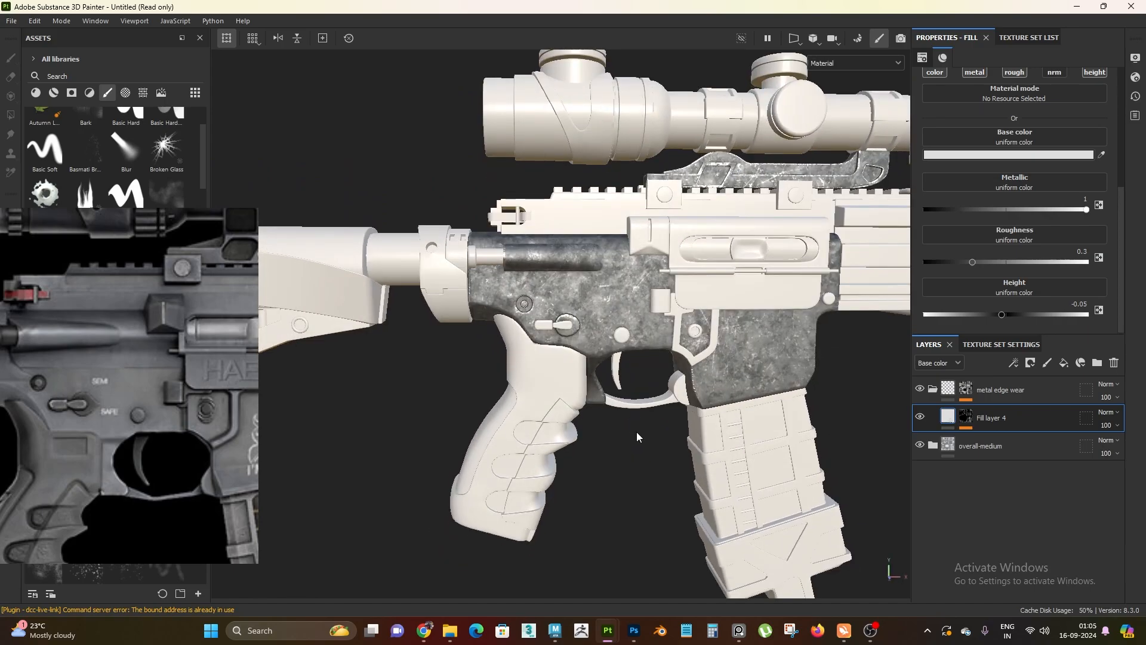
pyautogui.keyDown('alt'); pyautogui.moveTo(613, 442); pyautogui.dragTo(609, 387, button='right'); pyautogui.keyUp('alt')
pyautogui.keyDown('alt'); pyautogui.moveTo(610, 387); pyautogui.dragTo(752, 345); pyautogui.keyUp('alt')
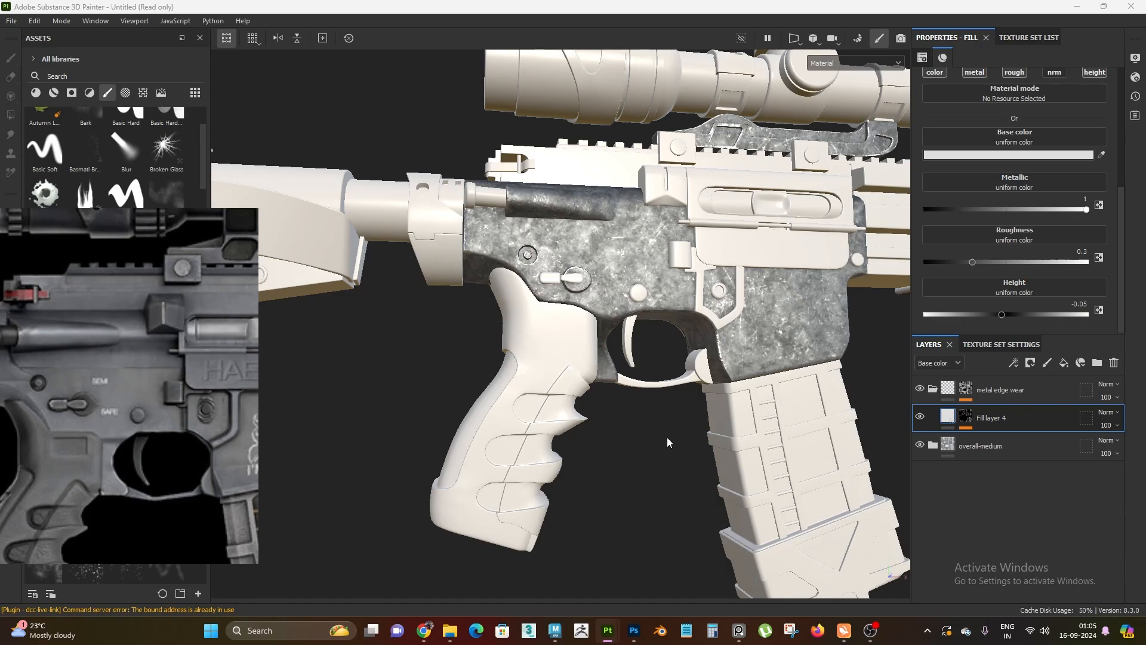
pyautogui.keyDown('alt'); pyautogui.moveTo(667, 441); pyautogui.dragTo(573, 307); pyautogui.keyUp('alt')
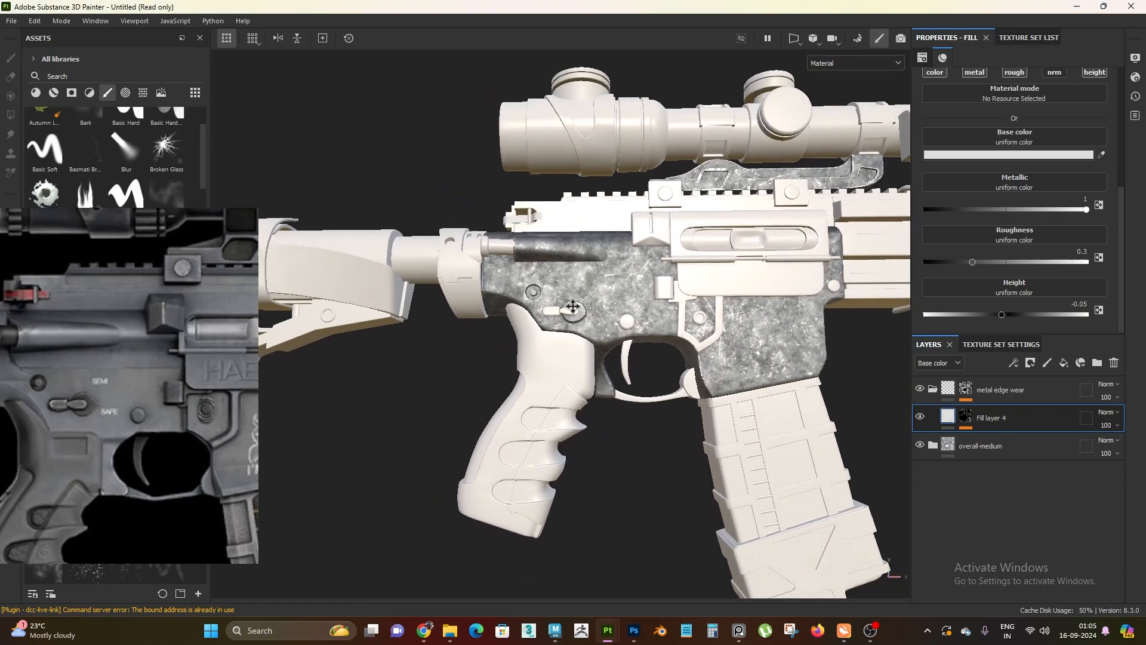
pyautogui.keyDown('alt'); pyautogui.moveTo(573, 307); pyautogui.dragTo(570, 325, button='middle'); pyautogui.keyUp('alt')
# Collapse the metal edge wear folder and add a new fill layer above it
pyautogui.click(933, 391)
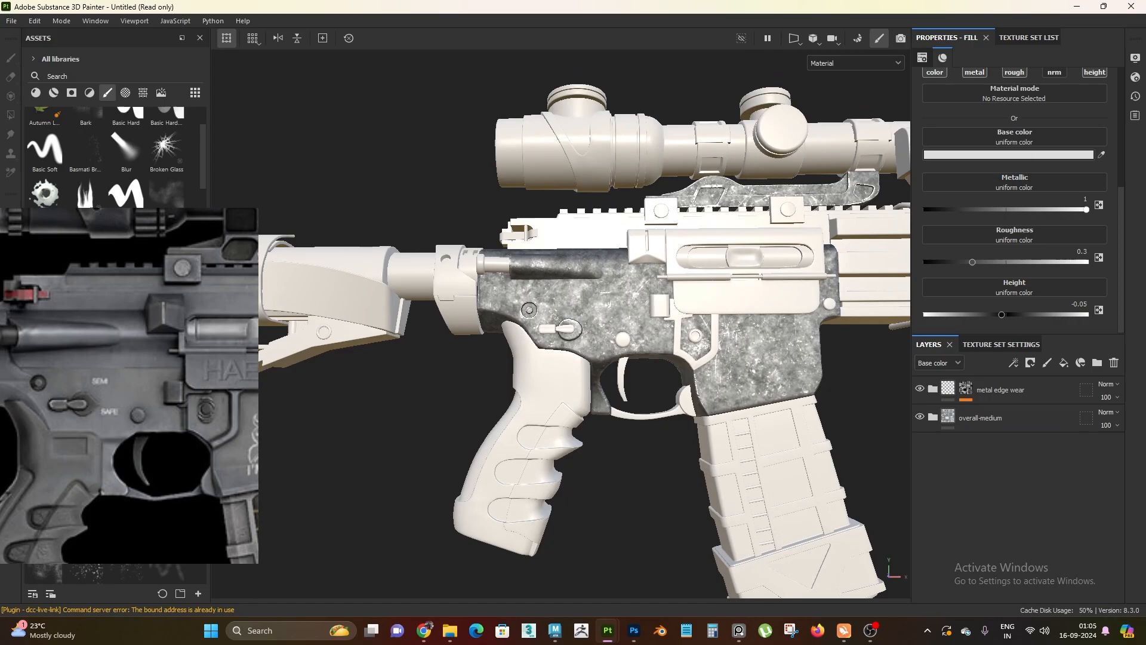
pyautogui.click(981, 421)
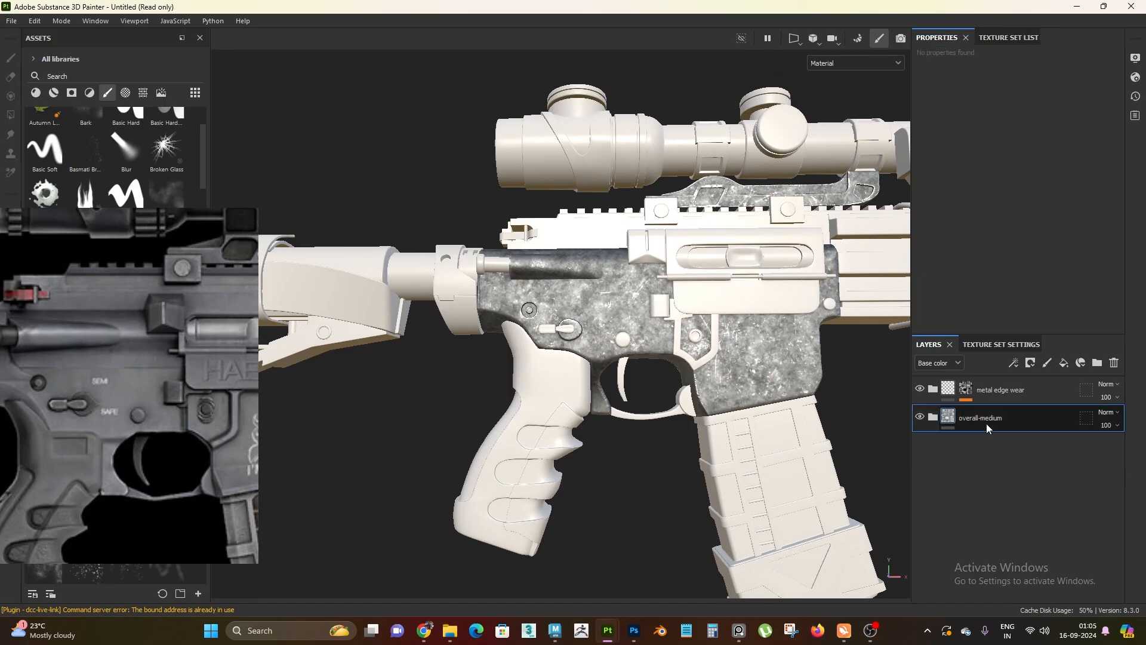
pyautogui.click(930, 422)
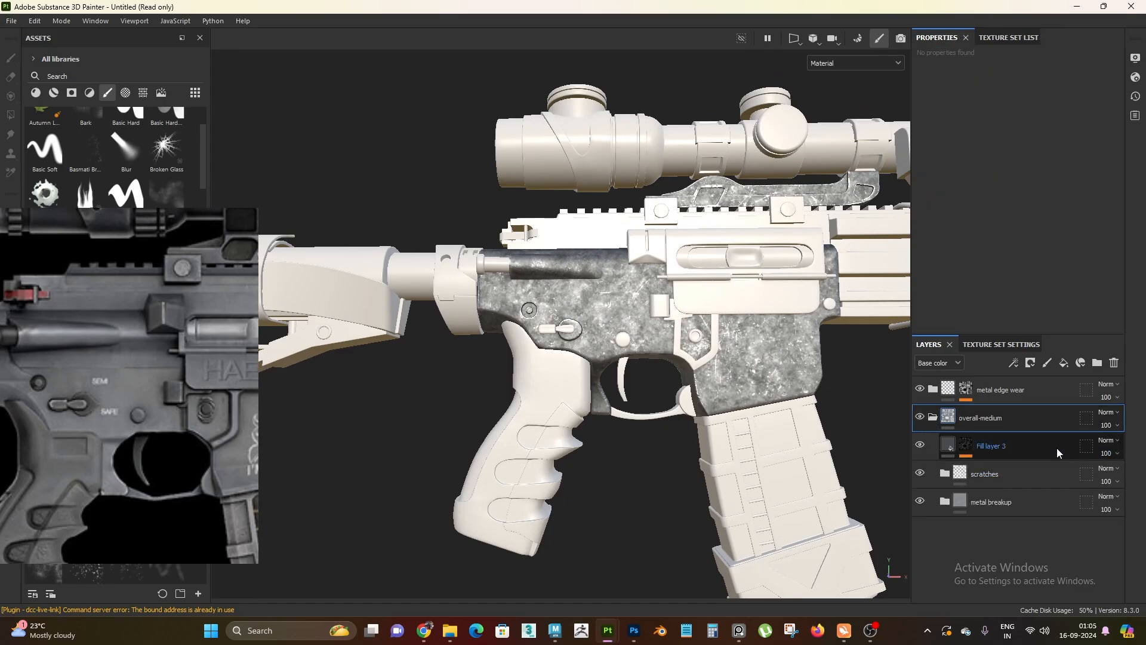
pyautogui.click(932, 420)
pyautogui.click(989, 398)
pyautogui.click(1064, 362)
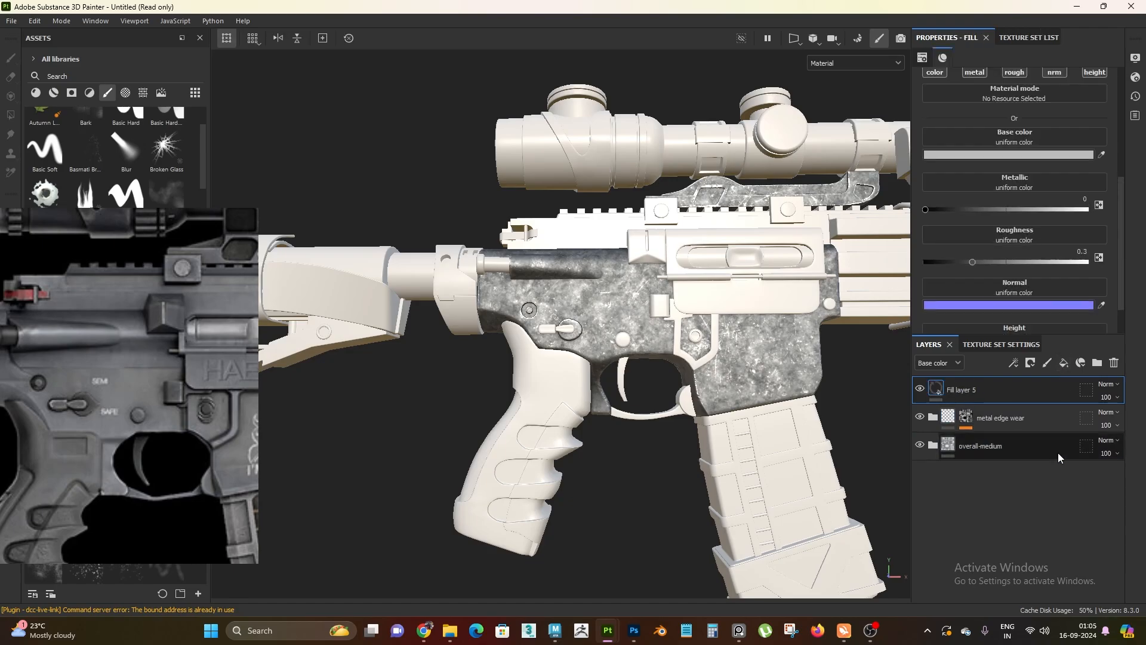
# Turn off the normal and height channels of Fill layer 5, leaving color, metallic and roughness active
pyautogui.keyDown('alt'); pyautogui.moveTo(655, 407); pyautogui.dragTo(619, 320); pyautogui.keyUp('alt')
pyautogui.scroll(1, 619, 320)
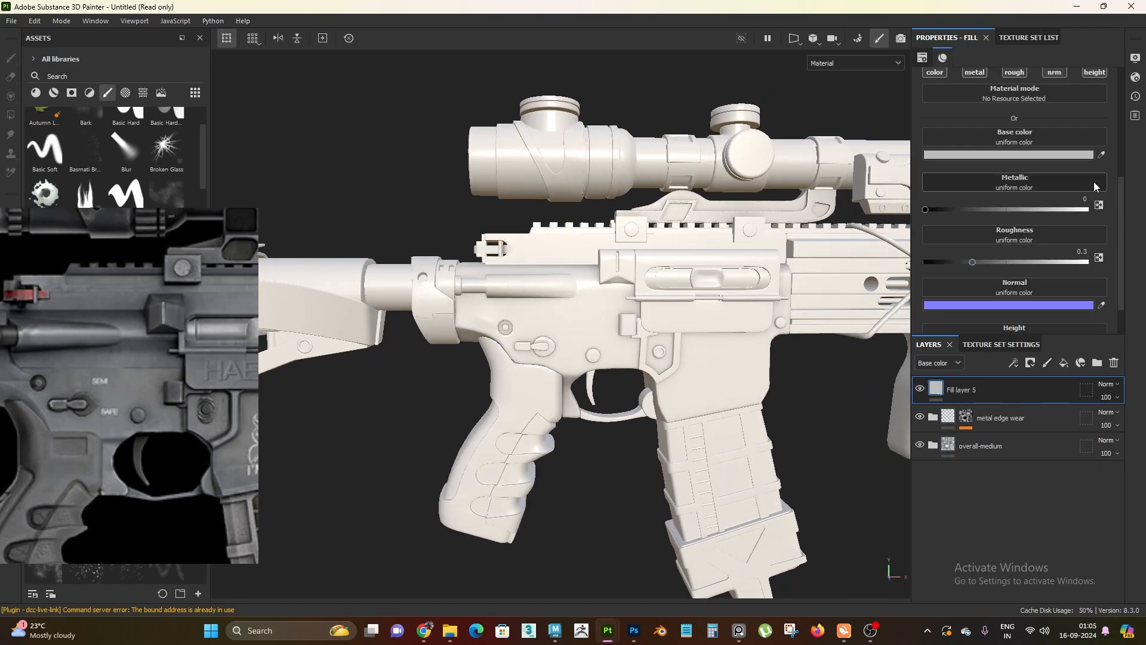
pyautogui.scroll(2, 1070, 170)
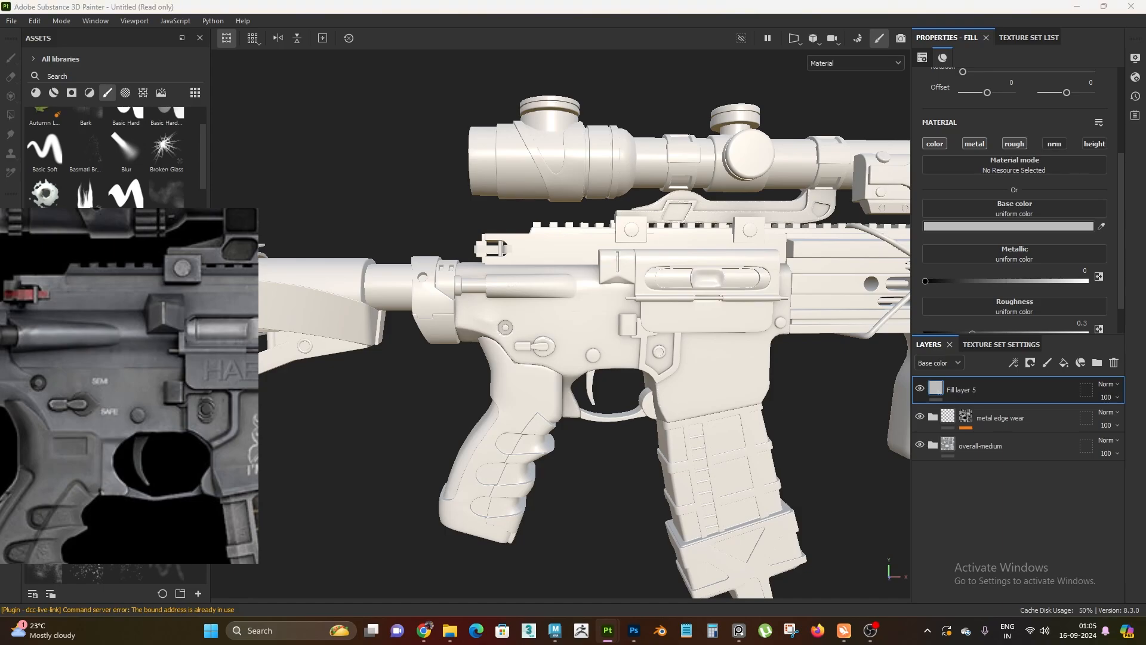
pyautogui.scroll(2, 721, 367)
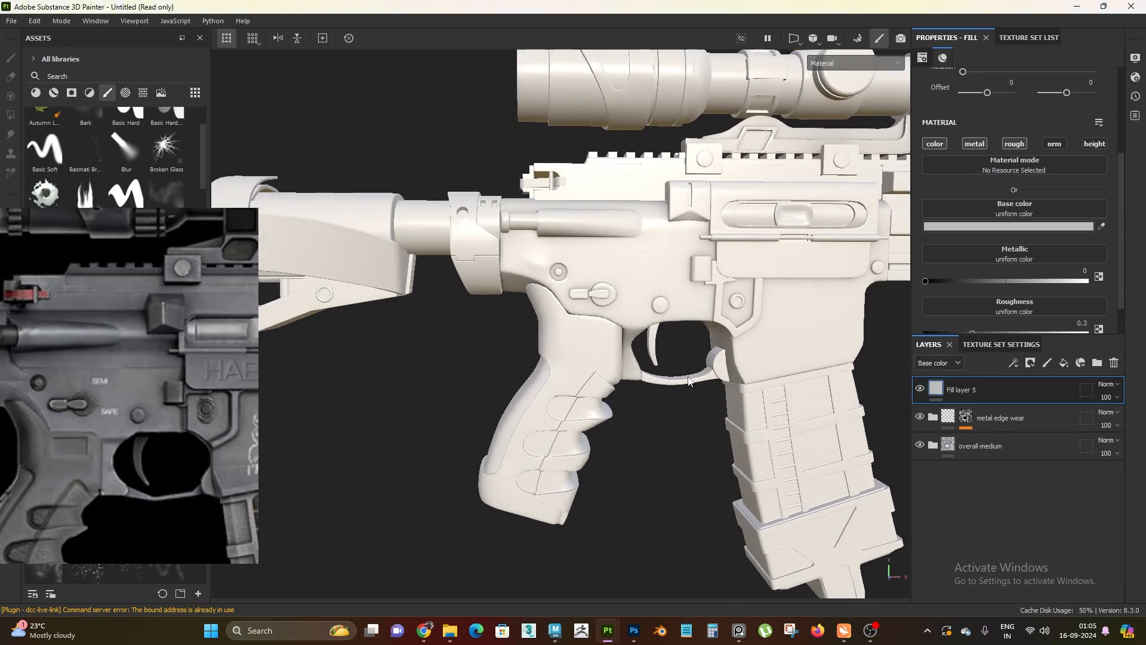
pyautogui.scroll(-1, 1029, 248)
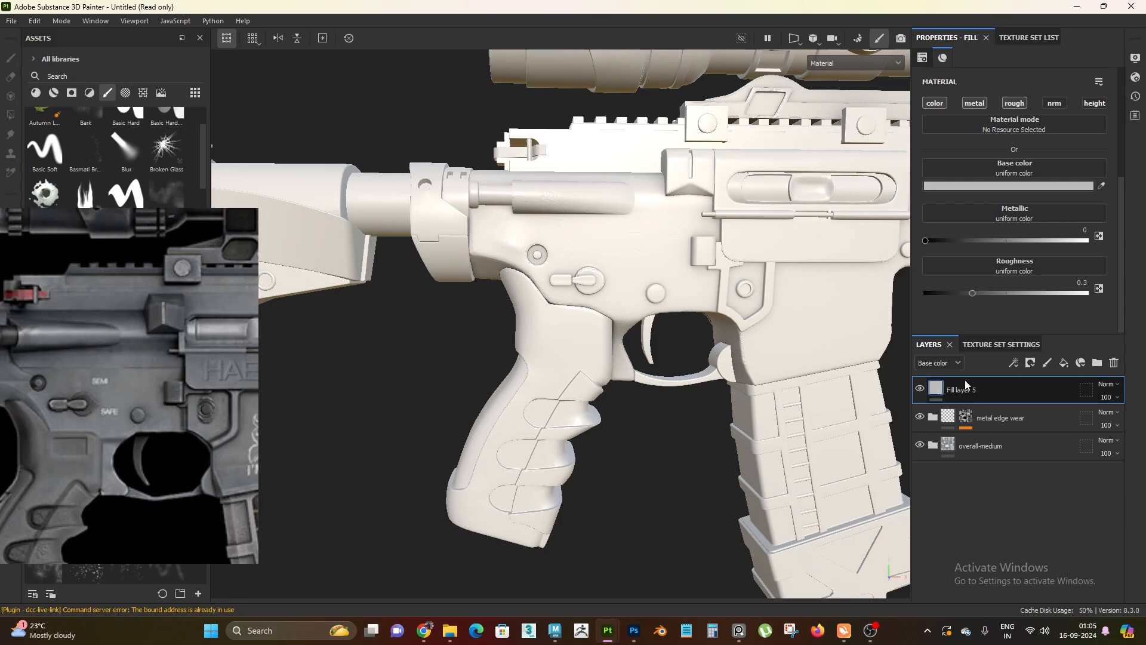
# Give Fill layer 5 an orange-tan base color with hue 0.087 and saturation 0.4
pyautogui.click(1013, 186)
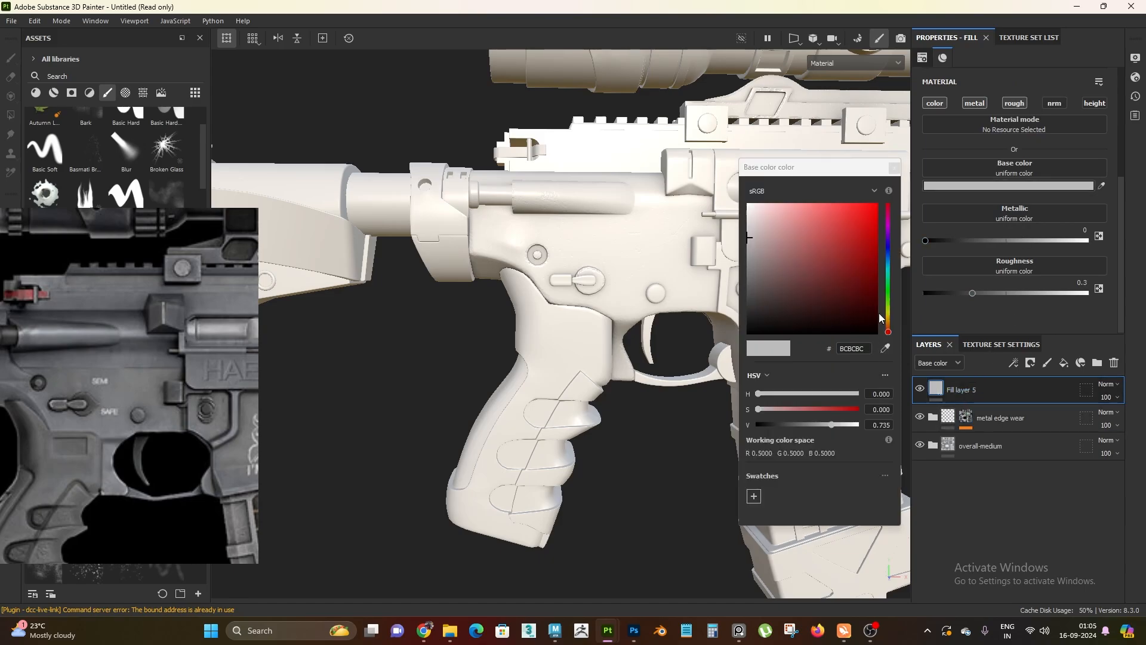
pyautogui.moveTo(887, 316); pyautogui.dragTo(896, 316)
pyautogui.moveTo(902, 324); pyautogui.dragTo(906, 323)
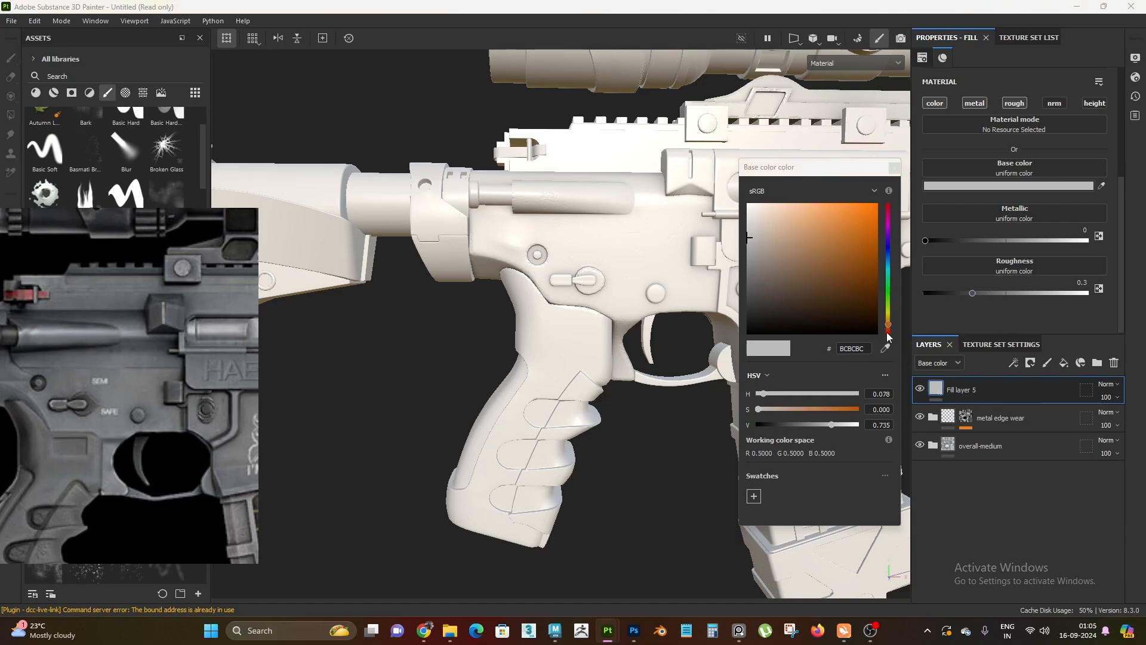
pyautogui.moveTo(889, 326); pyautogui.dragTo(901, 321)
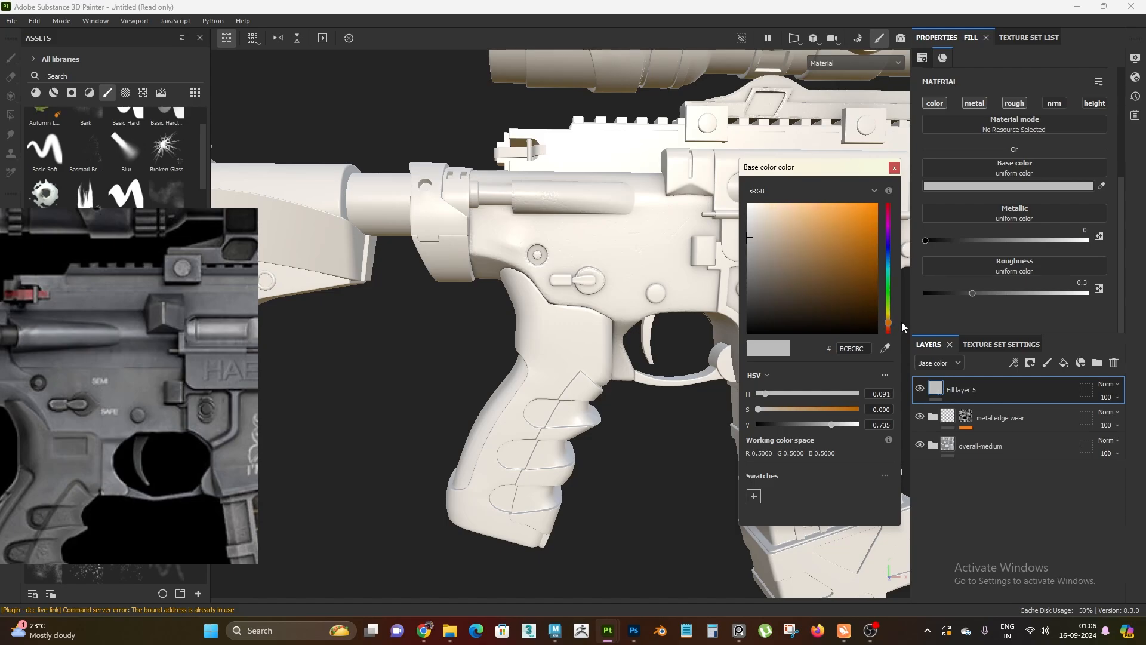
pyautogui.click(897, 393)
pyautogui.write('0.087')
pyautogui.press('Return')
pyautogui.click(897, 409)
pyautogui.write('0.4')
pyautogui.press('Return')
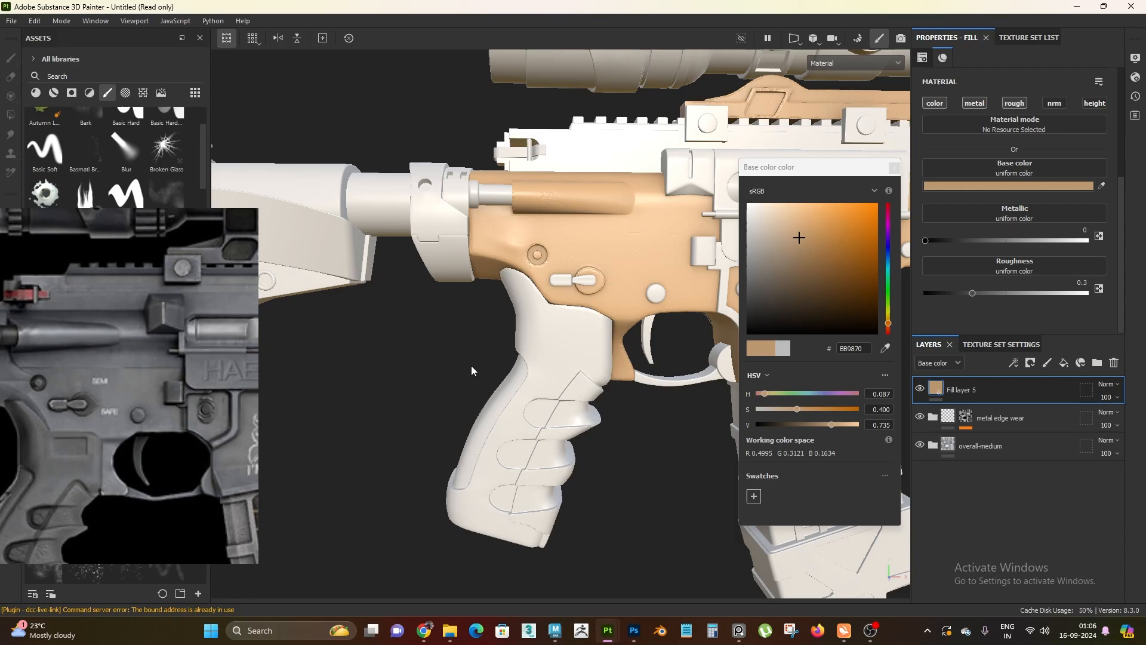
# Darken the base color of Fill layer 5 to a brown by setting its HSV value to 0.35
pyautogui.keyDown('alt'); pyautogui.moveTo(471, 365); pyautogui.dragTo(604, 409); pyautogui.keyUp('alt')
pyautogui.keyDown('alt'); pyautogui.moveTo(587, 346); pyautogui.dragTo(581, 342, button='right'); pyautogui.keyUp('alt')
pyautogui.keyDown('alt'); pyautogui.moveTo(582, 343); pyautogui.dragTo(636, 361); pyautogui.keyUp('alt')
pyautogui.moveTo(871, 424); pyautogui.dragTo(891, 425)
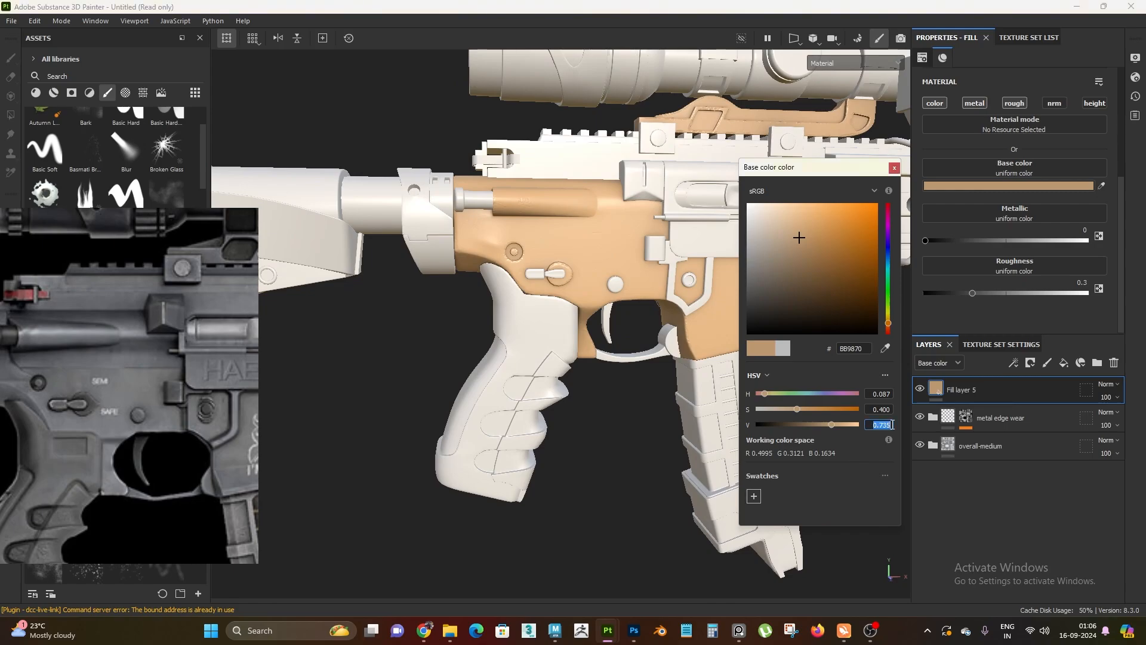
pyautogui.write('0.35')
pyautogui.press('Return')
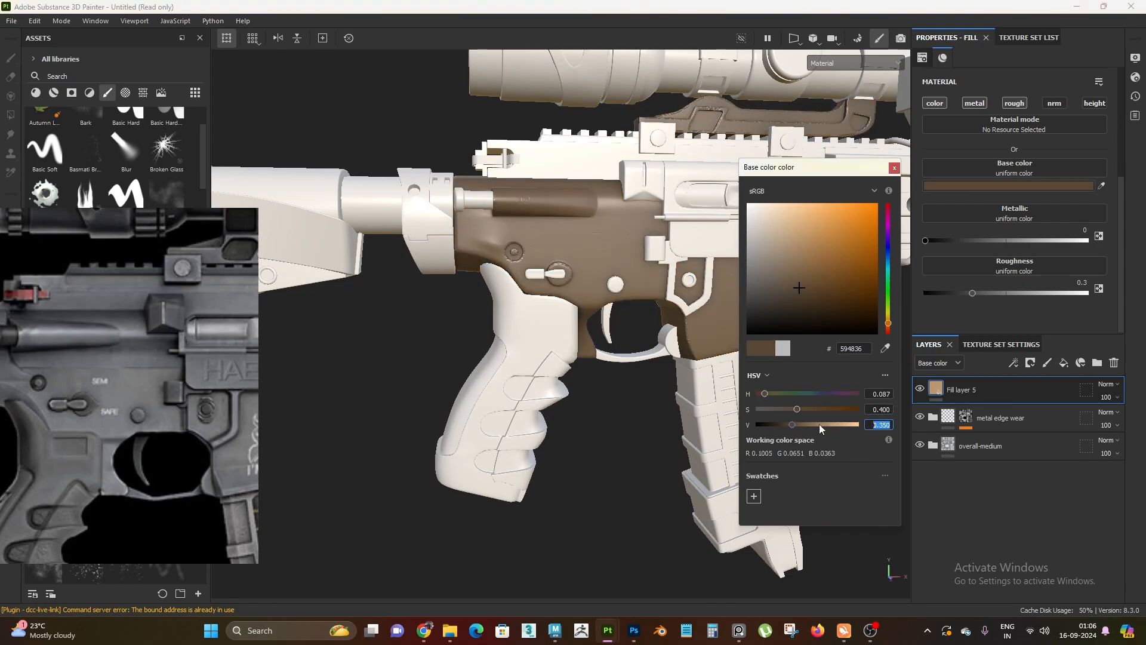
# Display only the base color channel on the model, check the brown, and close the color picker
pyautogui.keyDown('alt'); pyautogui.moveTo(567, 376); pyautogui.dragTo(510, 285); pyautogui.keyUp('alt')
pyautogui.keyDown('alt'); pyautogui.moveTo(510, 283); pyautogui.dragTo(519, 304, button='middle'); pyautogui.keyUp('alt')
pyautogui.moveTo(520, 305)
pyautogui.keyDown('alt'); pyautogui.mouseDown()
pyautogui.moveTo(591, 314)
pyautogui.moveTo(537, 316)
pyautogui.mouseUp(); pyautogui.keyUp('alt')
pyautogui.keyDown('alt'); pyautogui.moveTo(537, 316); pyautogui.dragTo(566, 331, button='right'); pyautogui.keyUp('alt')
pyautogui.press('c')
pyautogui.keyDown('alt'); pyautogui.moveTo(566, 332); pyautogui.dragTo(561, 392); pyautogui.keyUp('alt')
pyautogui.keyDown('alt'); pyautogui.moveTo(561, 392); pyautogui.dragTo(554, 323, button='right'); pyautogui.keyUp('alt')
pyautogui.keyDown('alt'); pyautogui.moveTo(554, 324); pyautogui.dragTo(550, 313, button='middle'); pyautogui.keyUp('alt')
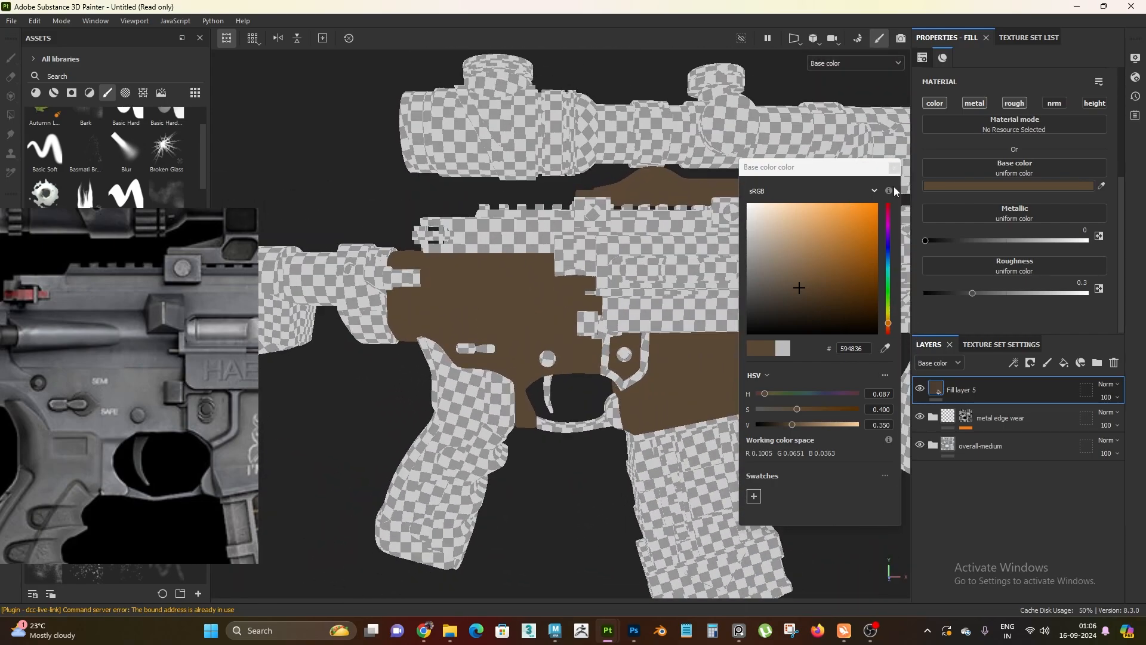
pyautogui.click(894, 168)
# Set the roughness of Fill layer 5 to 0.7 and keep its metallic at 0
pyautogui.keyDown('alt'); pyautogui.moveTo(682, 335); pyautogui.dragTo(751, 341, button='right'); pyautogui.keyUp('alt')
pyautogui.keyDown('alt'); pyautogui.moveTo(751, 340); pyautogui.dragTo(774, 325, button='middle'); pyautogui.keyUp('alt')
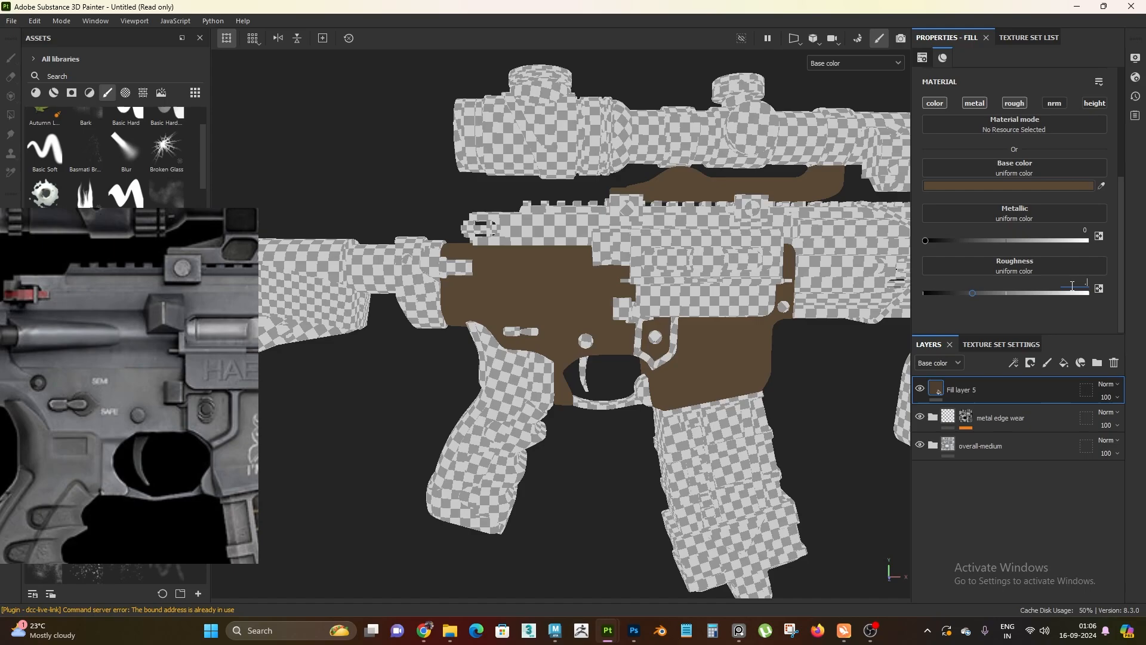
pyautogui.keyDown('alt'); pyautogui.moveTo(571, 383); pyautogui.dragTo(595, 313, button='right'); pyautogui.keyUp('alt')
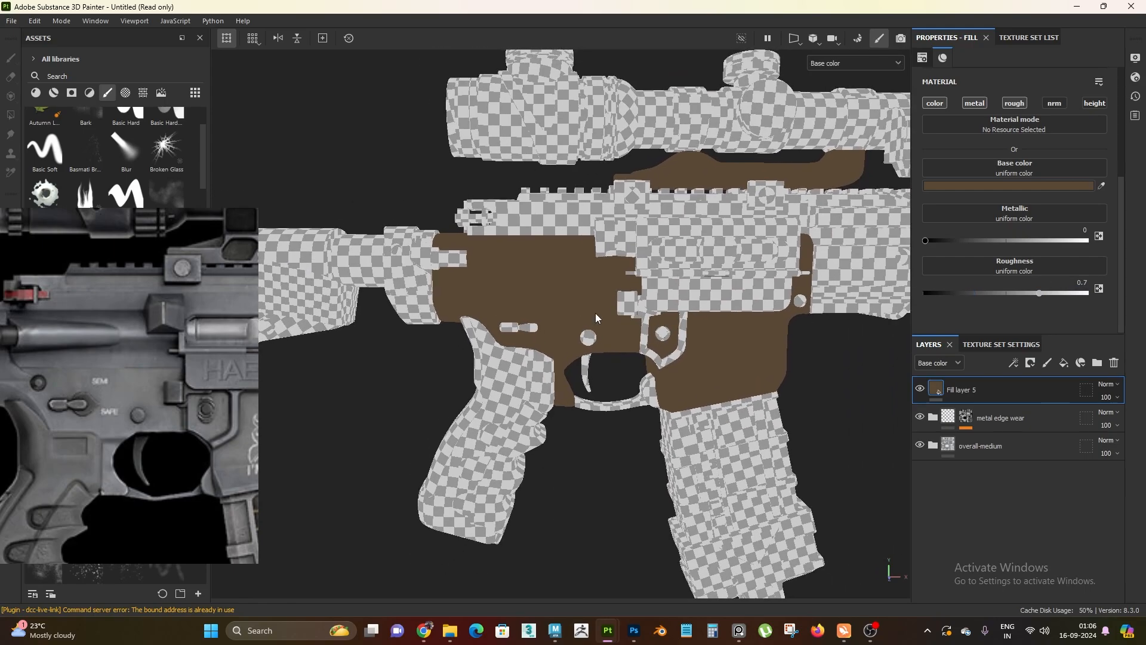
pyautogui.keyDown('alt'); pyautogui.moveTo(595, 422); pyautogui.dragTo(653, 434, button='right'); pyautogui.keyUp('alt')
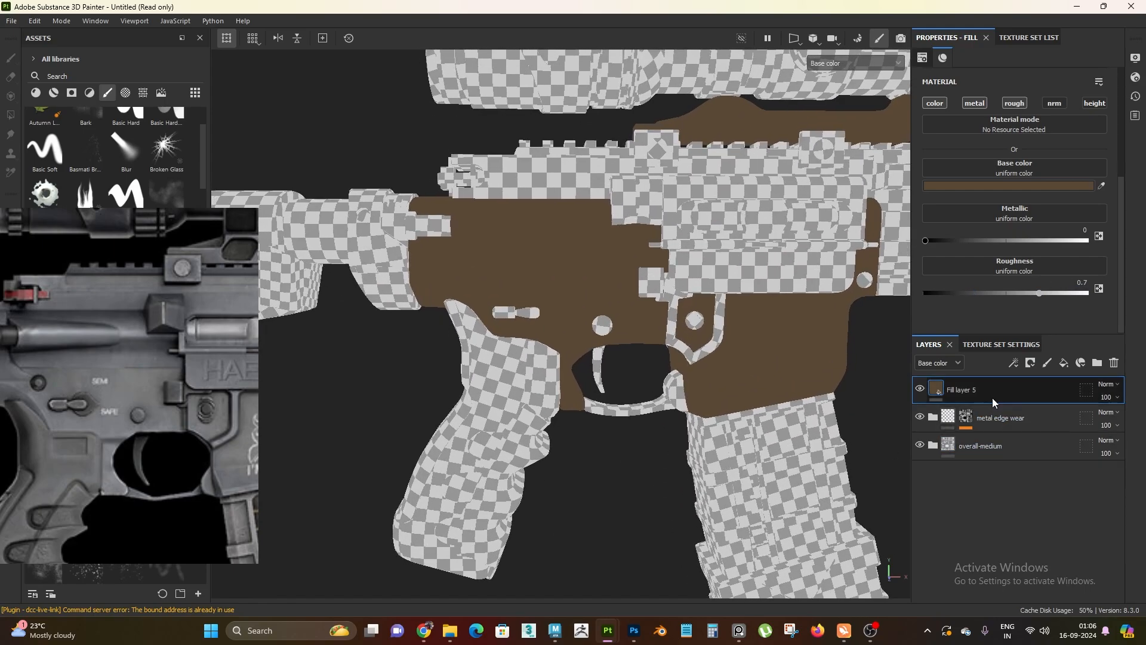
pyautogui.keyDown('alt'); pyautogui.moveTo(567, 449); pyautogui.dragTo(520, 379, button='right'); pyautogui.keyUp('alt')
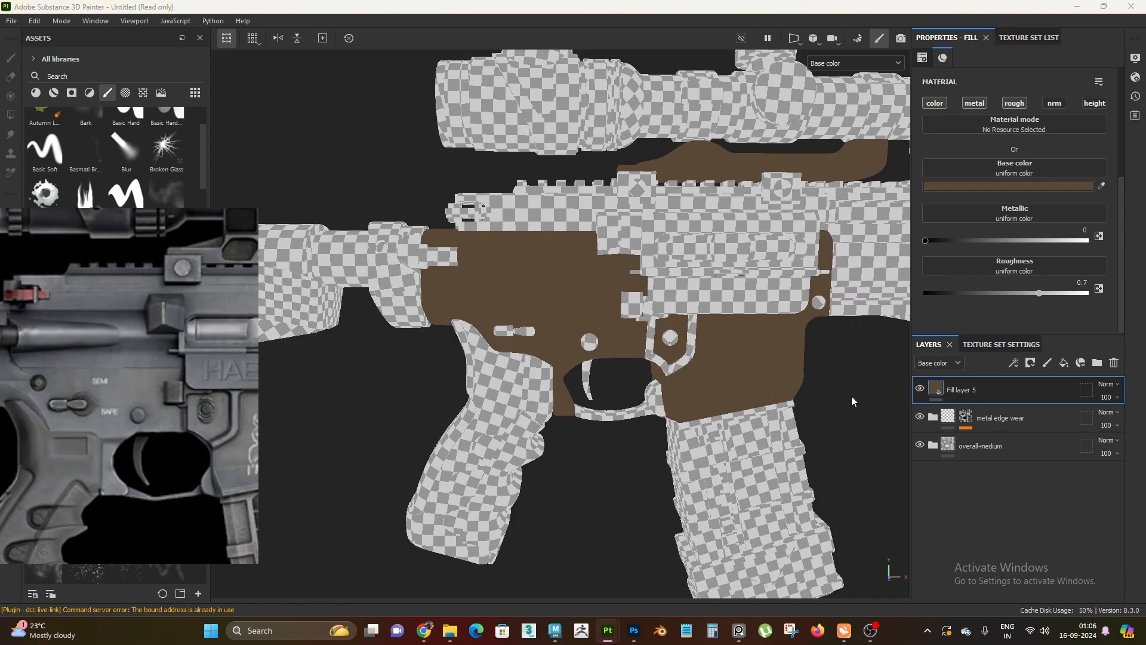
pyautogui.keyDown('alt'); pyautogui.moveTo(700, 443); pyautogui.dragTo(740, 476, button='right'); pyautogui.keyUp('alt')
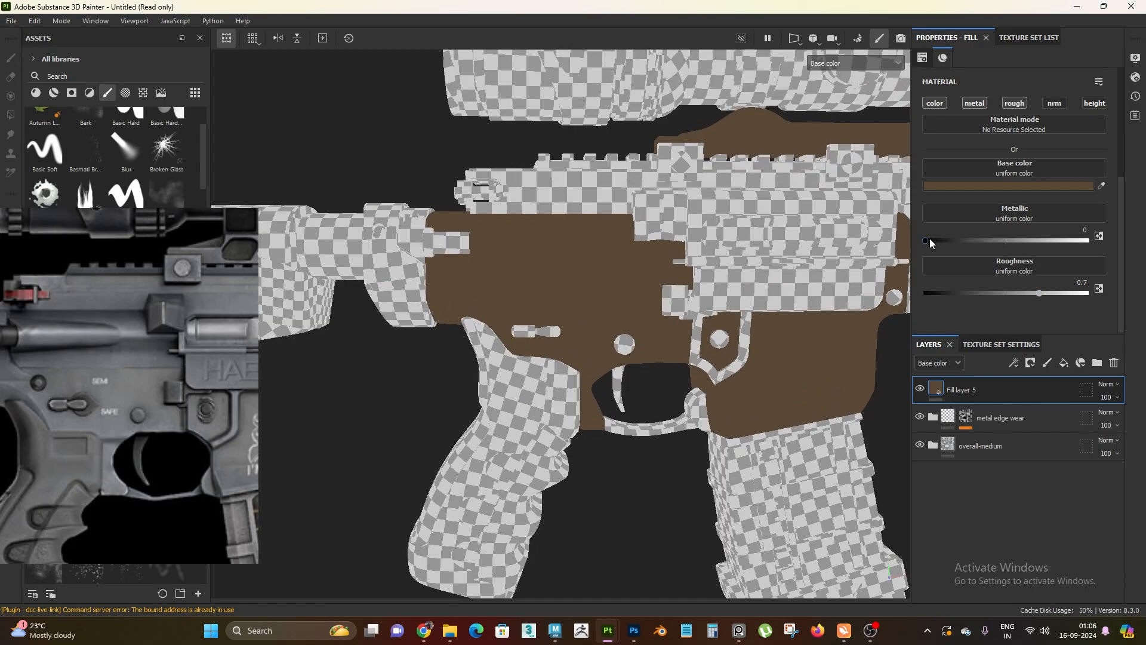
pyautogui.moveTo(929, 240); pyautogui.dragTo(919, 241)
pyautogui.keyDown('alt'); pyautogui.moveTo(398, 459); pyautogui.dragTo(451, 482, button='right'); pyautogui.keyUp('alt')
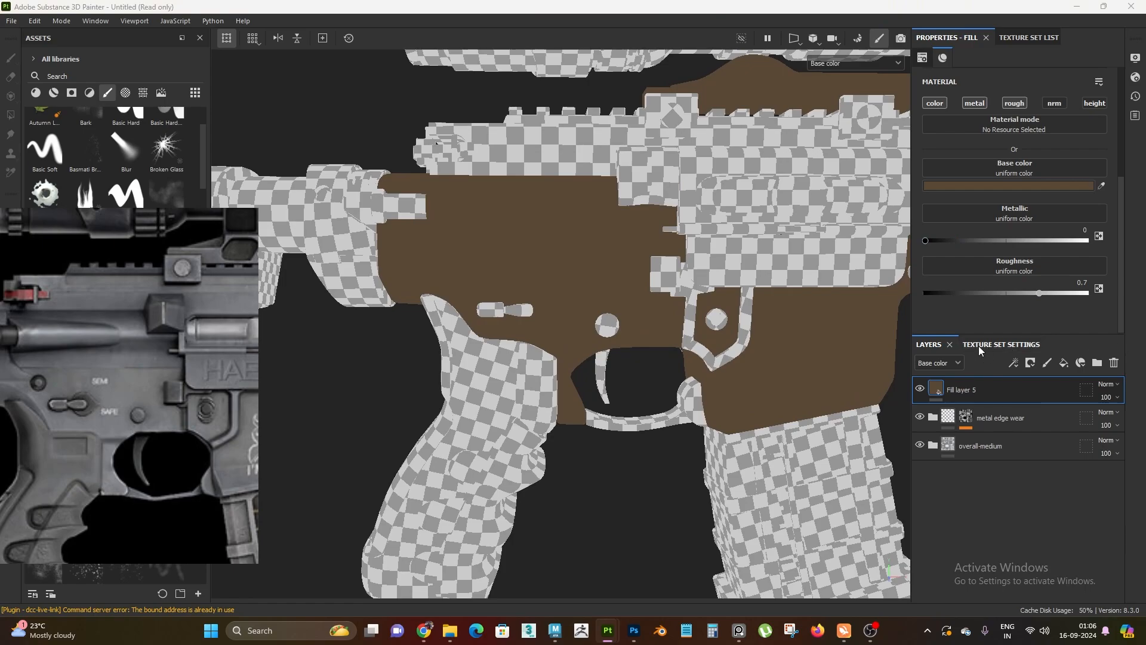
# Add a black mask to Fill layer 5 and apply a Dirt generator to that mask
pyautogui.rightClick(975, 393)
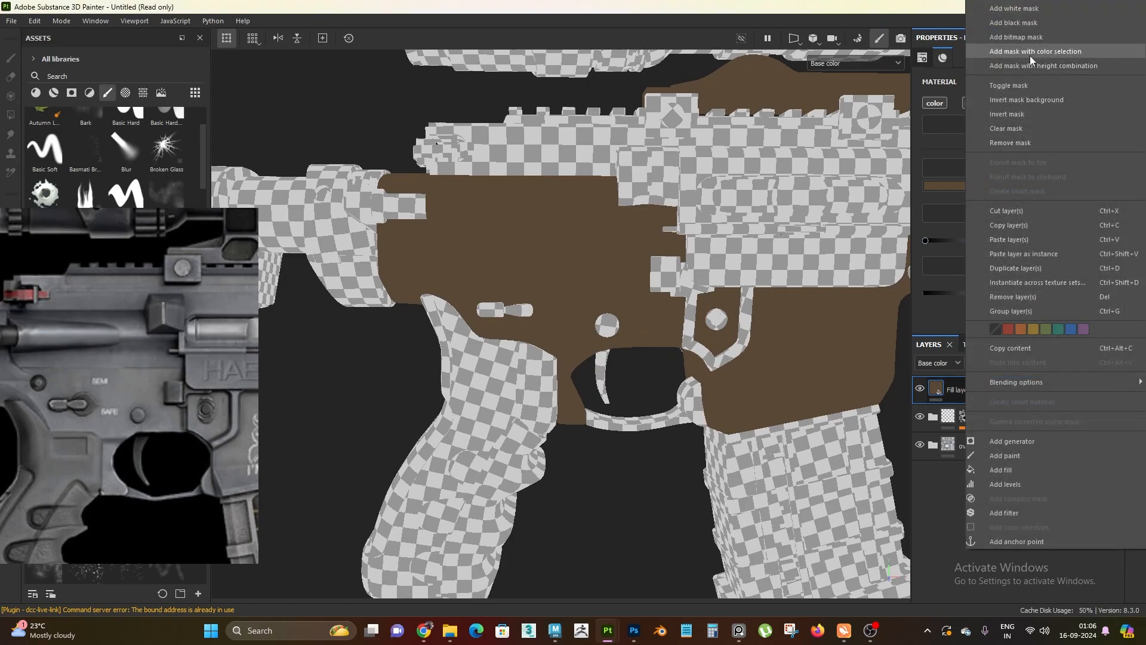
pyautogui.click(1029, 21)
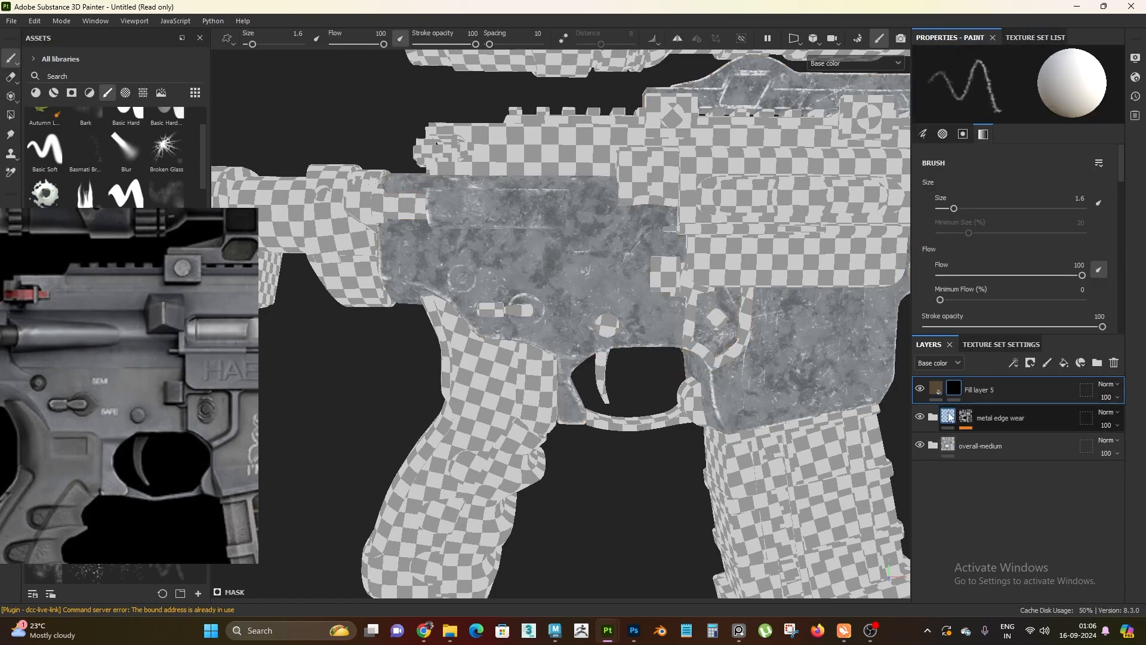
pyautogui.rightClick(951, 397)
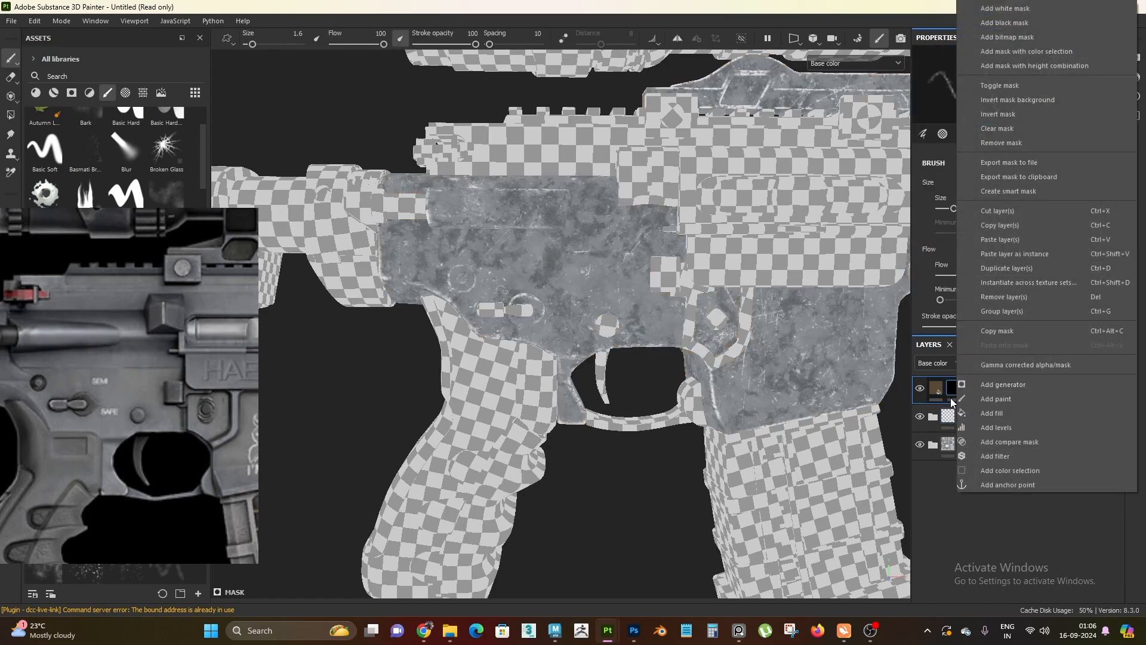
pyautogui.click(1009, 385)
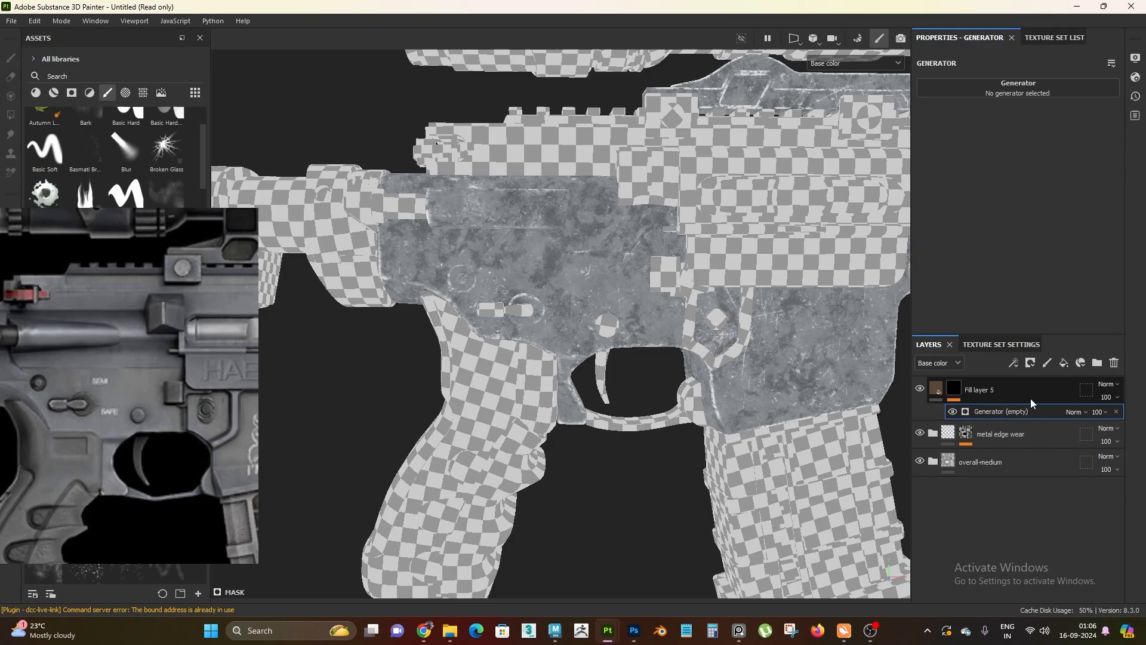
pyautogui.click(1018, 93)
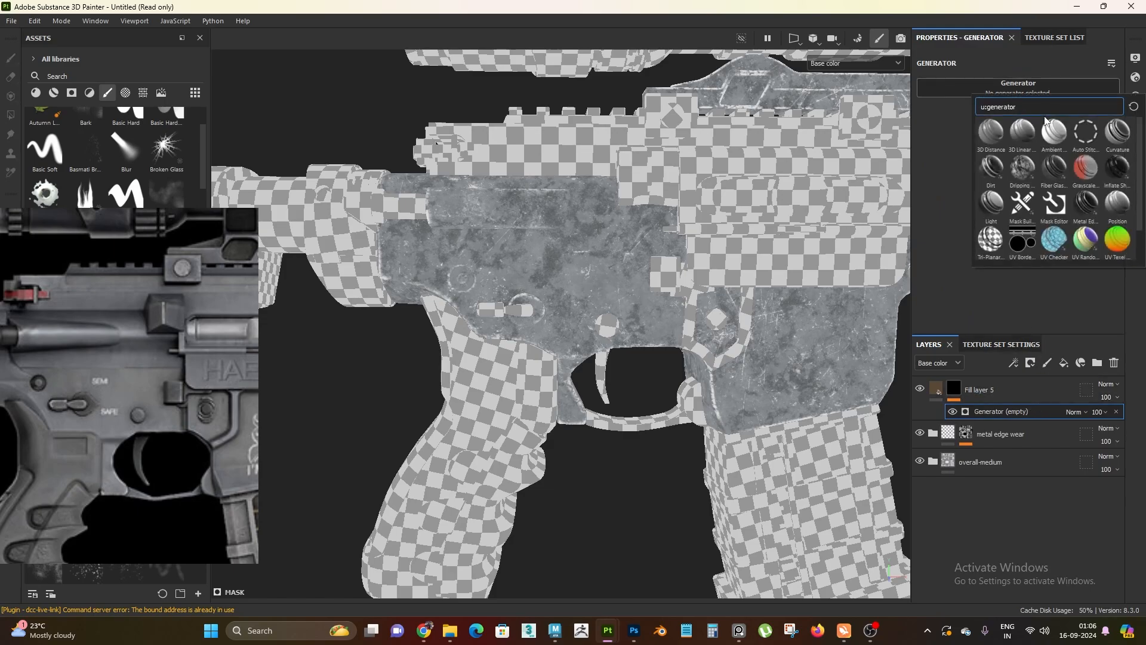
pyautogui.click(992, 170)
pyautogui.keyDown('alt'); pyautogui.moveTo(597, 272); pyautogui.dragTo(614, 383); pyautogui.keyUp('alt')
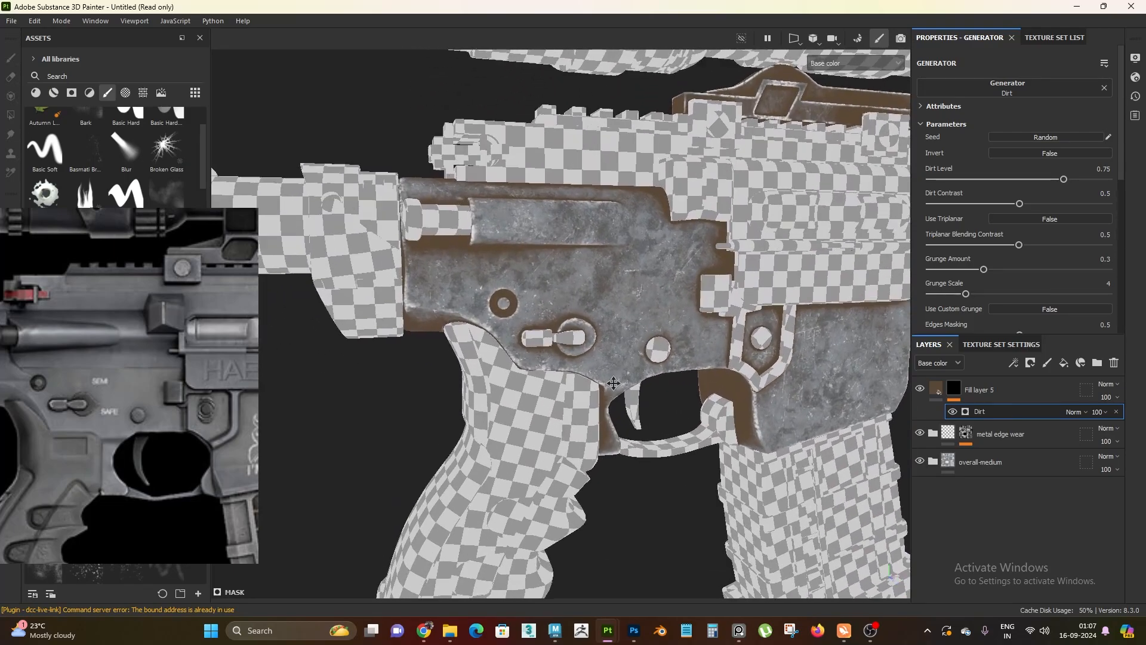
pyautogui.keyDown('alt'); pyautogui.moveTo(614, 383); pyautogui.dragTo(626, 391, button='middle'); pyautogui.keyUp('alt')
# Add a Levels effect above the Dirt generator in the mask of Fill layer 5
pyautogui.rightClick(987, 413)
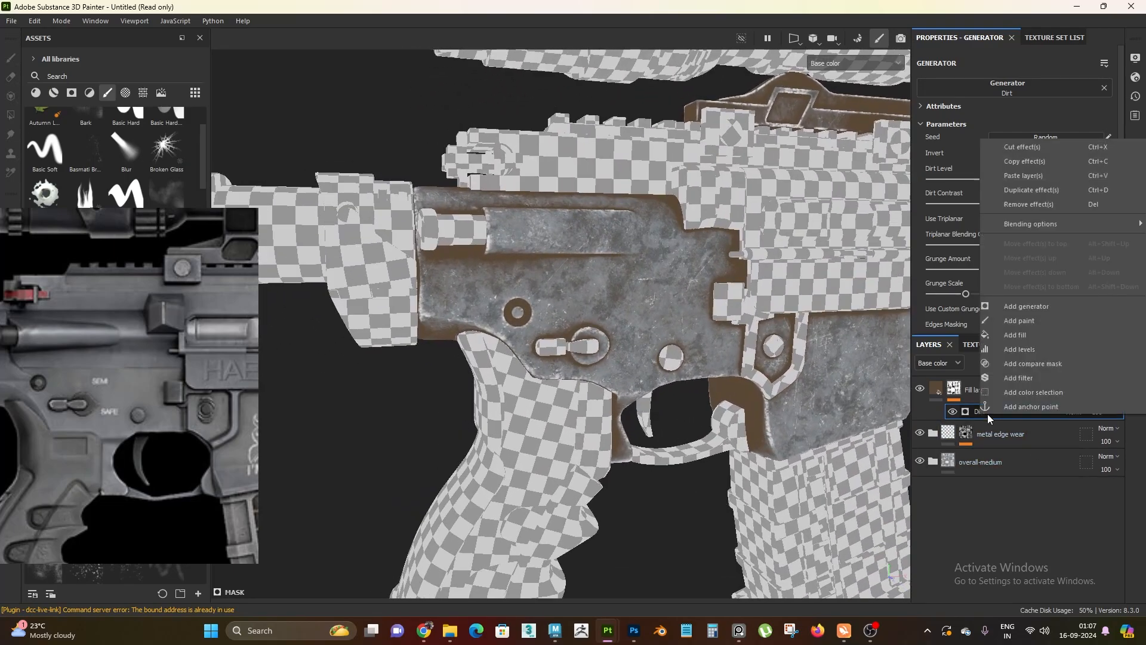
pyautogui.click(1041, 348)
pyautogui.scroll(5, 732, 400)
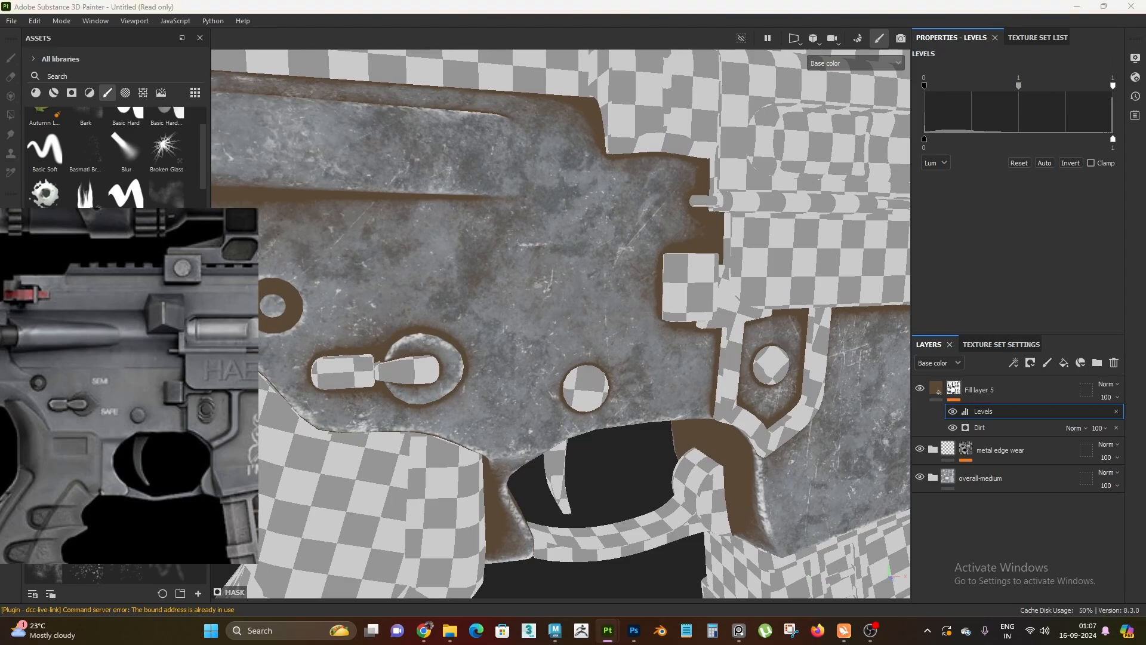
# Raise the low input of the Levels effect on the Fill layer 5 mask to 0.32
pyautogui.scroll(1, 695, 296)
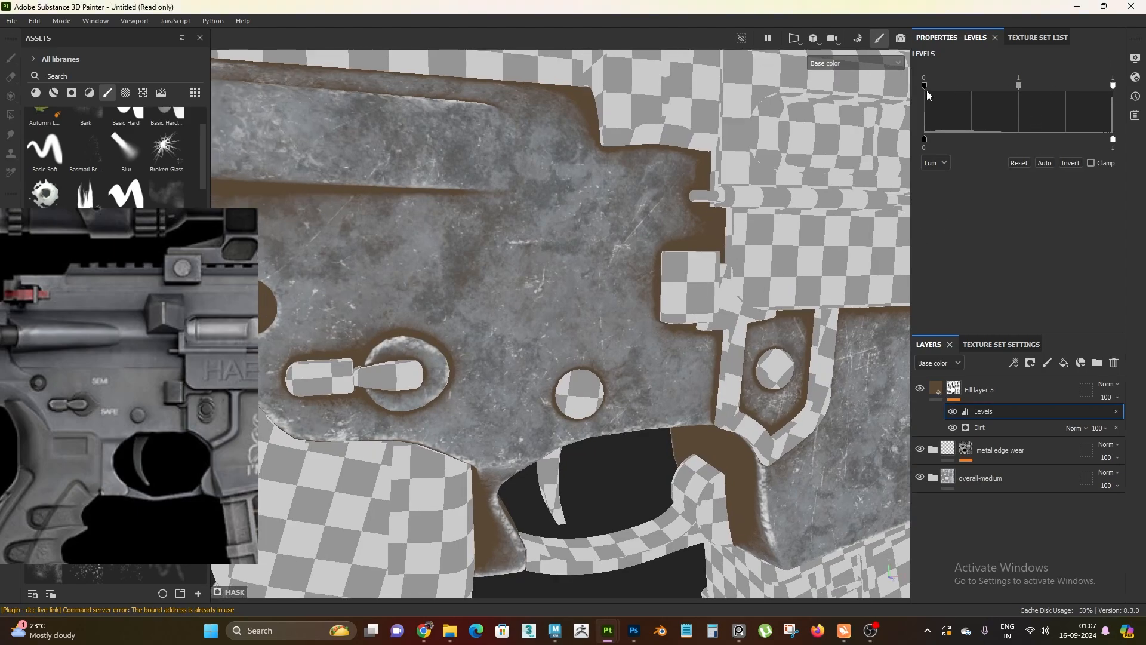
pyautogui.moveTo(925, 85); pyautogui.dragTo(980, 94)
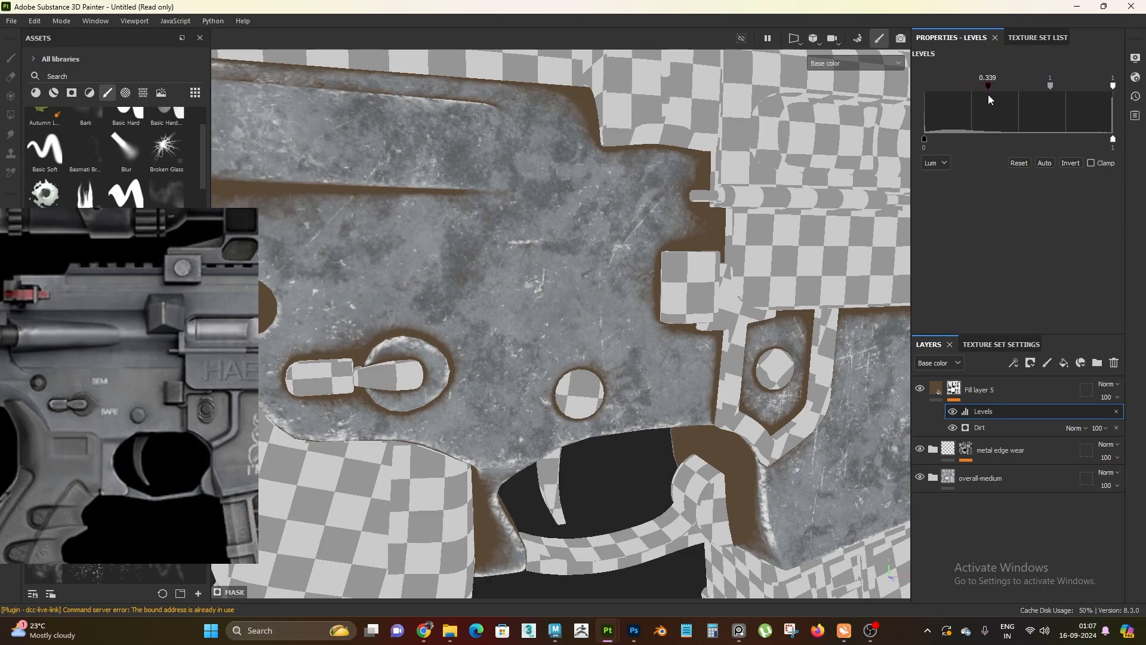
pyautogui.moveTo(990, 94)
pyautogui.mouseDown()
pyautogui.moveTo(976, 97)
pyautogui.moveTo(985, 104)
pyautogui.mouseUp()
# Examine the brown dirt coverage on the receiver, around the pins and selector, and inside the trigger guard from several angles
pyautogui.keyDown('alt'); pyautogui.moveTo(648, 288); pyautogui.dragTo(629, 233); pyautogui.keyUp('alt')
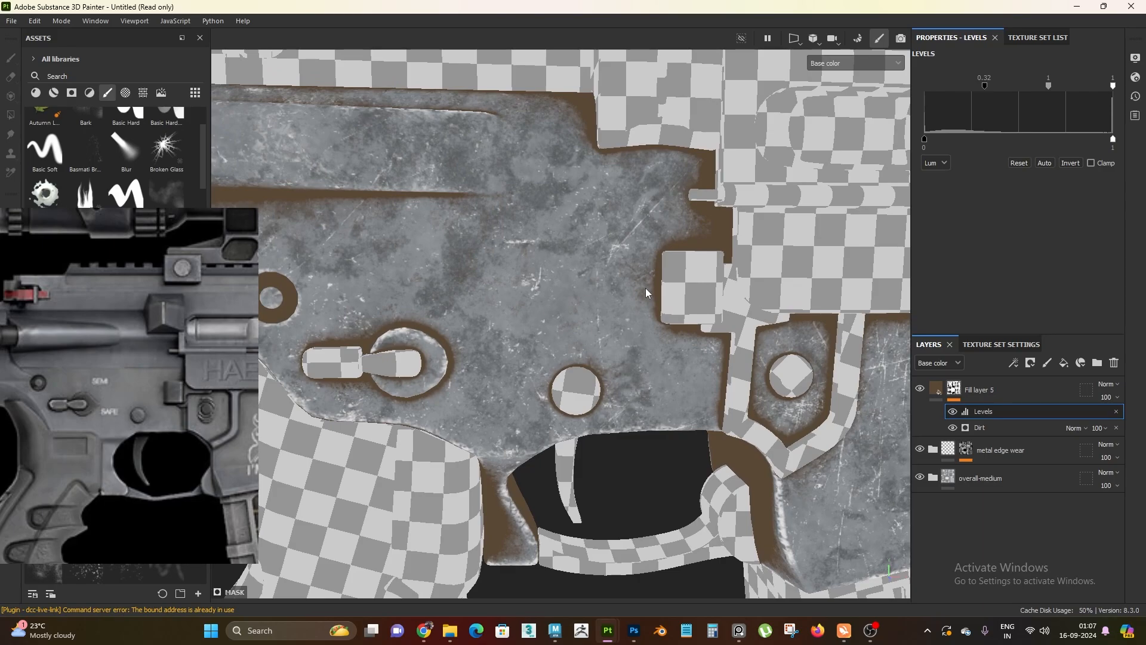
pyautogui.keyDown('alt'); pyautogui.moveTo(660, 346); pyautogui.dragTo(629, 303, button='right'); pyautogui.keyUp('alt')
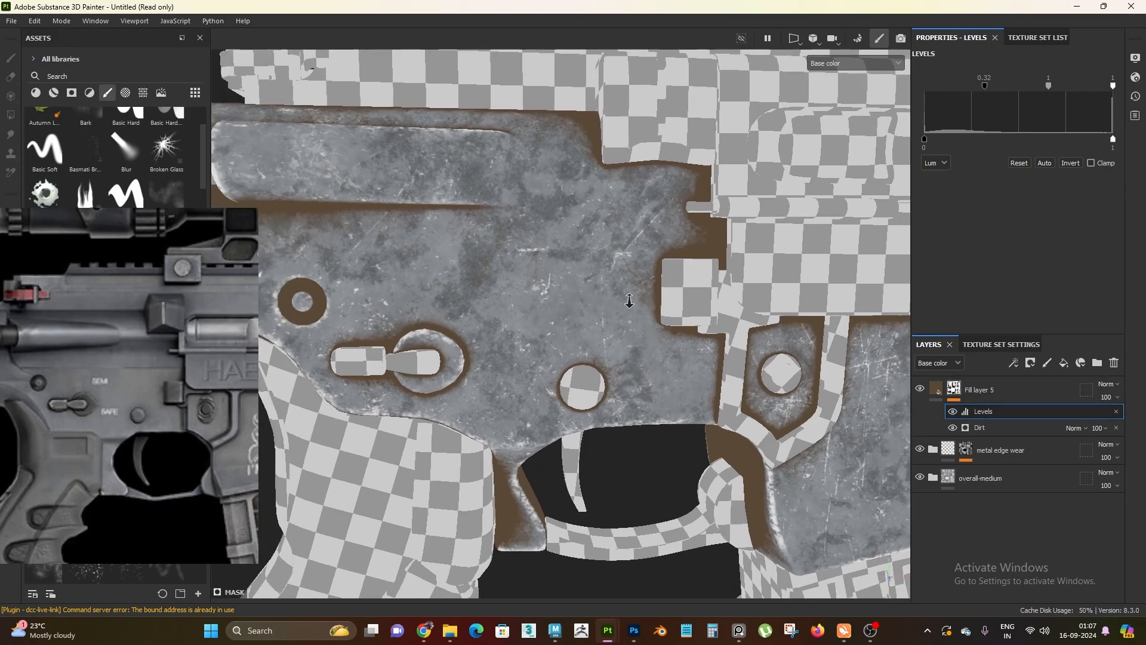
pyautogui.keyDown('alt'); pyautogui.moveTo(629, 303); pyautogui.dragTo(667, 308, button='middle'); pyautogui.keyUp('alt')
pyautogui.keyDown('alt'); pyautogui.moveTo(667, 307); pyautogui.dragTo(611, 286, button='right'); pyautogui.keyUp('alt')
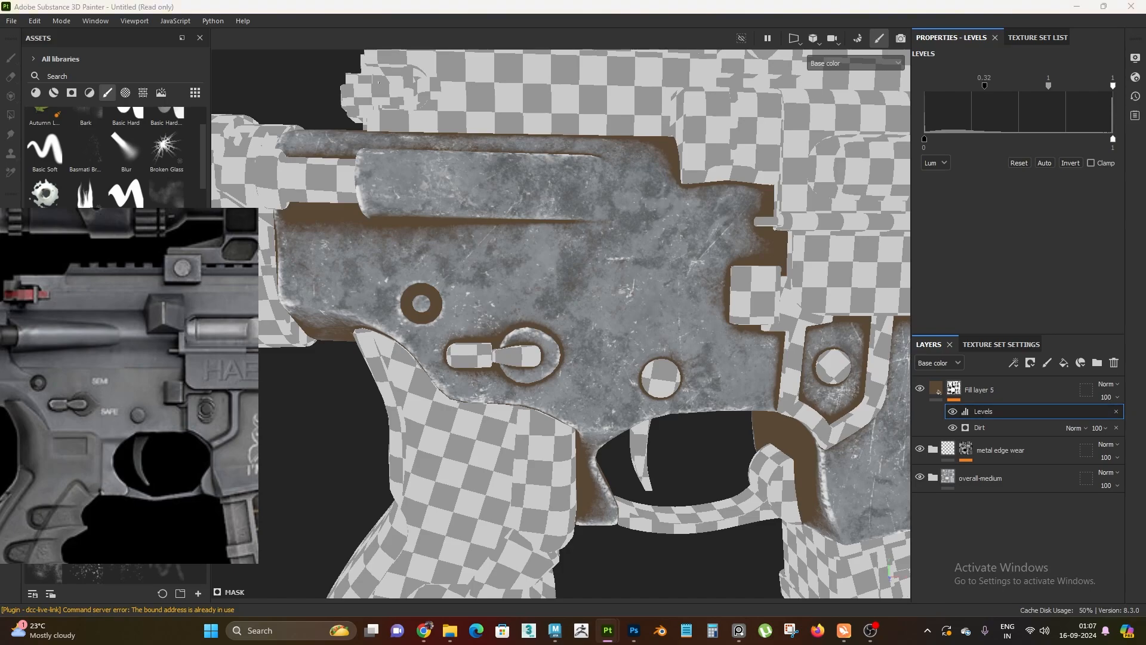
pyautogui.keyDown('alt'); pyautogui.moveTo(707, 423); pyautogui.dragTo(621, 315, button='right'); pyautogui.keyUp('alt')
pyautogui.keyDown('alt'); pyautogui.moveTo(622, 315); pyautogui.dragTo(698, 350, button='middle'); pyautogui.keyUp('alt')
pyautogui.keyDown('alt'); pyautogui.moveTo(698, 350); pyautogui.dragTo(710, 326); pyautogui.keyUp('alt')
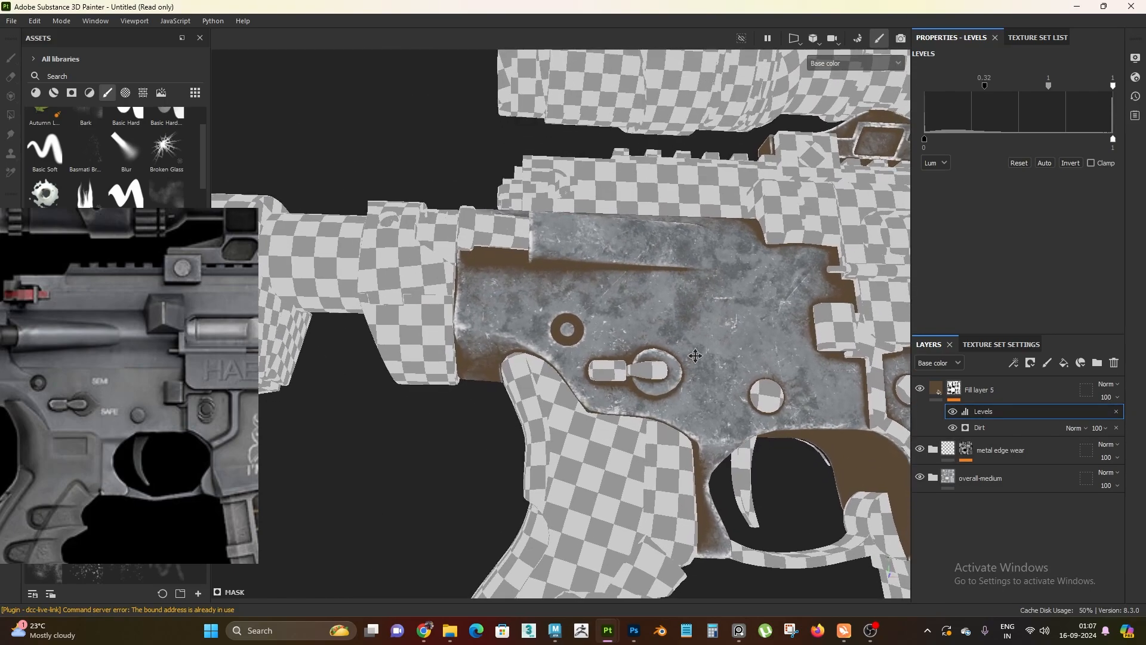
pyautogui.keyDown('alt'); pyautogui.moveTo(711, 325); pyautogui.dragTo(608, 246, button='middle'); pyautogui.keyUp('alt')
pyautogui.keyDown('alt'); pyautogui.moveTo(673, 401); pyautogui.dragTo(651, 374, button='right'); pyautogui.keyUp('alt')
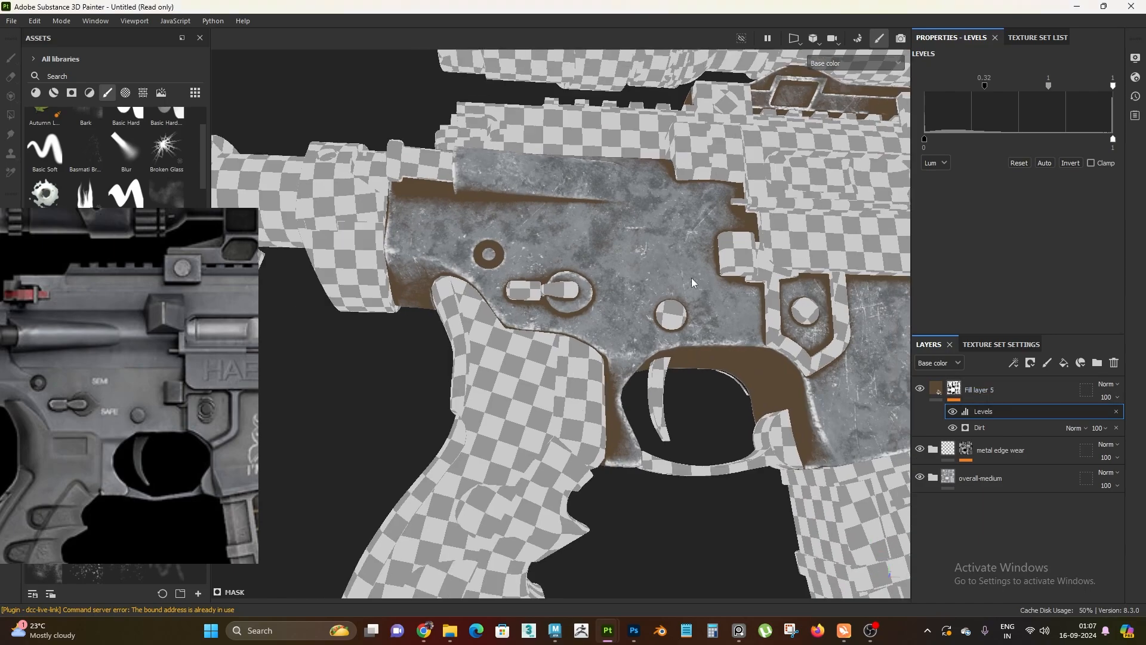
pyautogui.keyDown('alt'); pyautogui.moveTo(651, 373); pyautogui.dragTo(655, 292); pyautogui.keyUp('alt')
pyautogui.keyDown('alt'); pyautogui.moveTo(654, 291); pyautogui.dragTo(693, 531, button='right'); pyautogui.keyUp('alt')
pyautogui.keyDown('alt'); pyautogui.moveTo(693, 532); pyautogui.dragTo(652, 464, button='middle'); pyautogui.keyUp('alt')
pyautogui.keyDown('alt'); pyautogui.moveTo(652, 464); pyautogui.dragTo(648, 425); pyautogui.keyUp('alt')
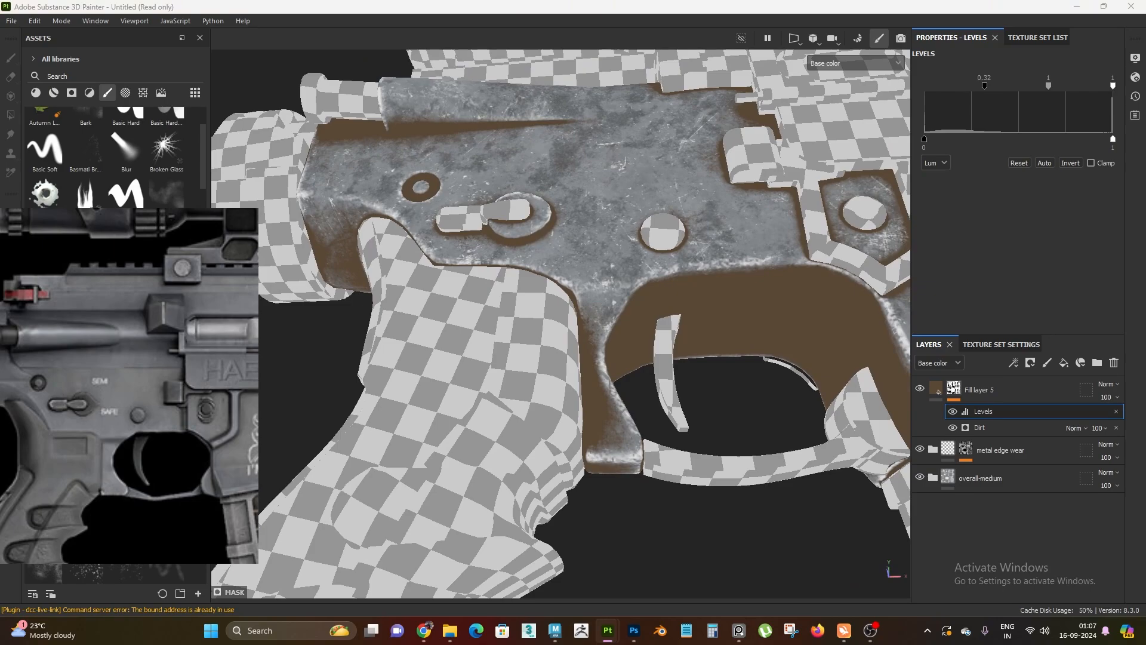
pyautogui.keyDown('alt'); pyautogui.moveTo(570, 319); pyautogui.dragTo(678, 387); pyautogui.keyUp('alt')
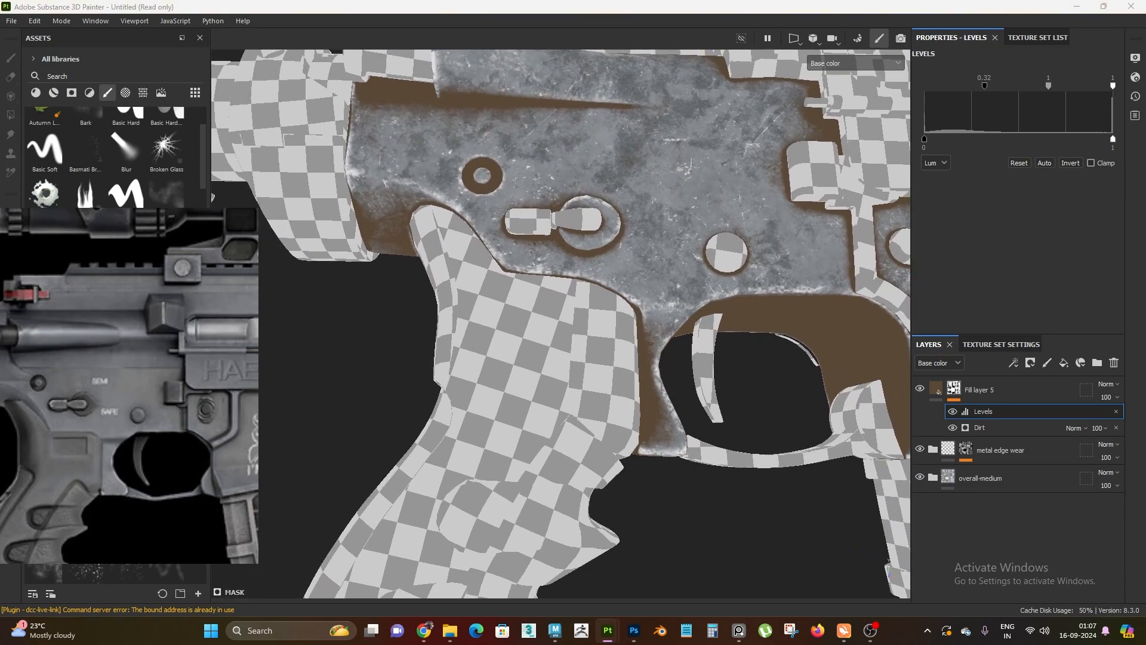
pyautogui.keyDown('alt'); pyautogui.moveTo(451, 278); pyautogui.dragTo(512, 289); pyautogui.keyUp('alt')
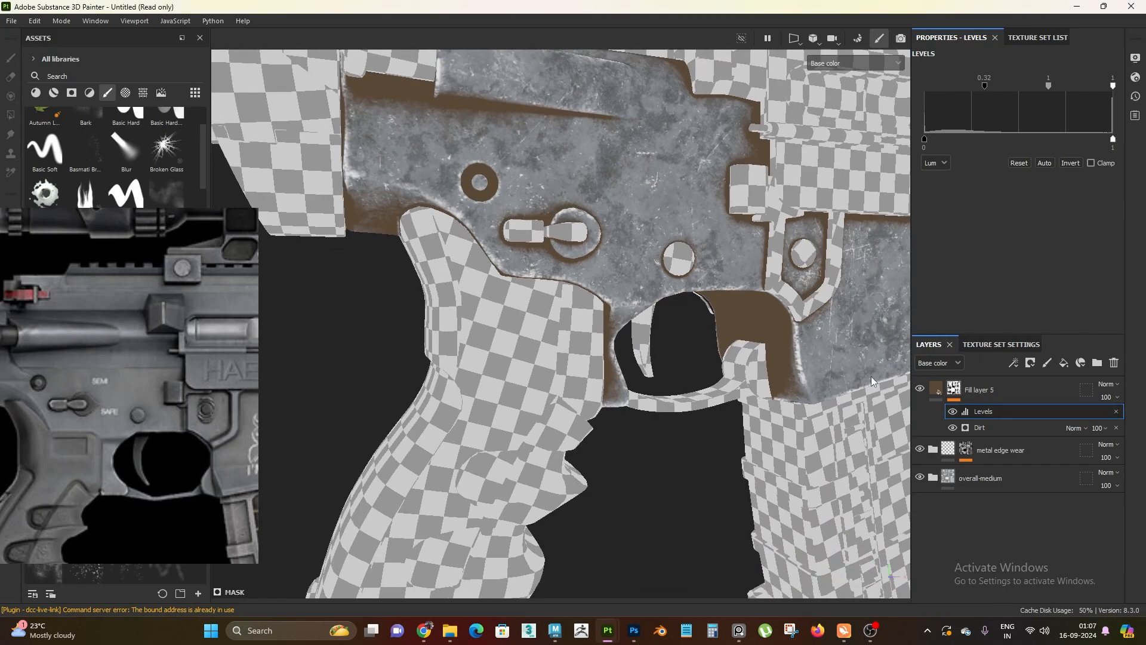
pyautogui.click(940, 393)
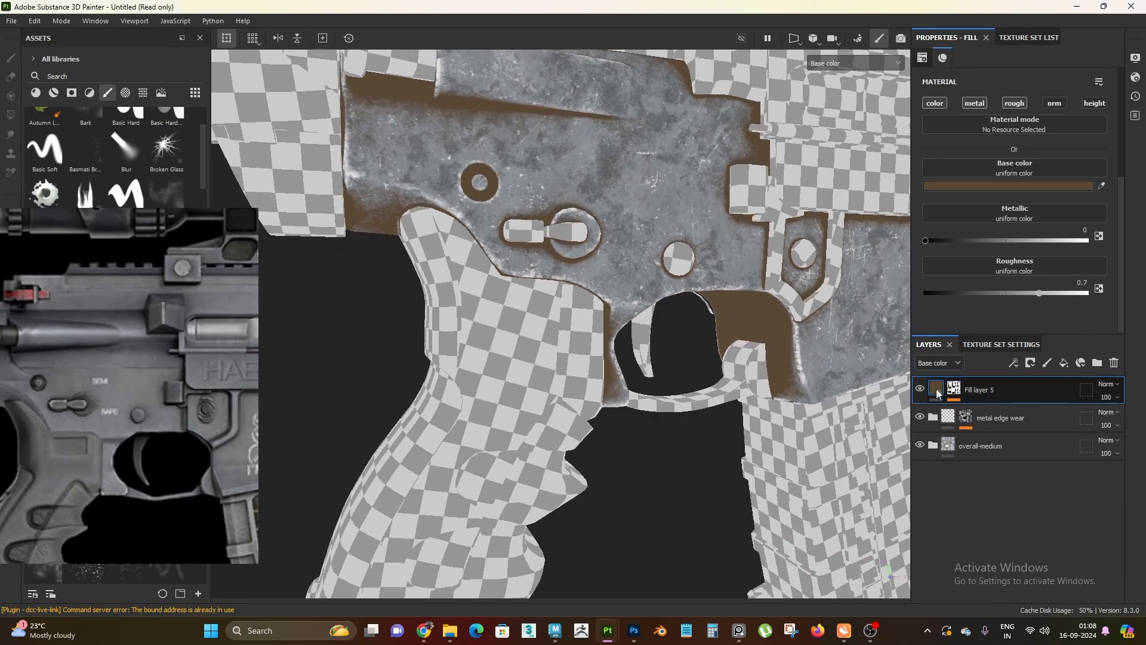
pyautogui.hotkey('ctrl', 'd')
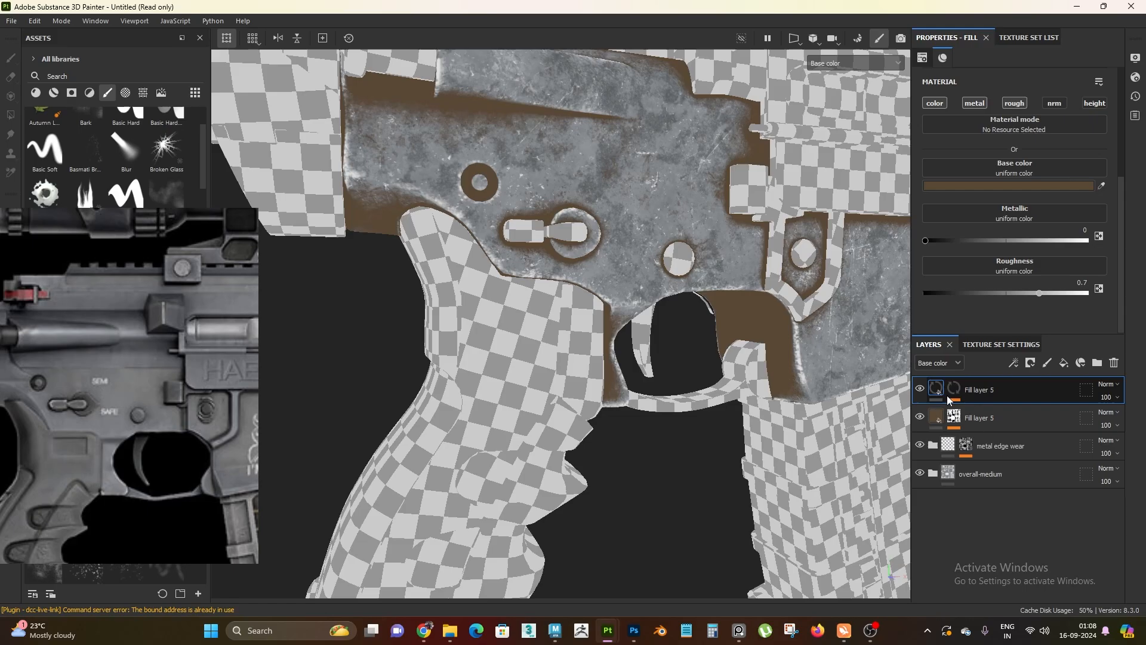
pyautogui.keyDown('alt'); pyautogui.moveTo(520, 412); pyautogui.dragTo(580, 266); pyautogui.keyUp('alt')
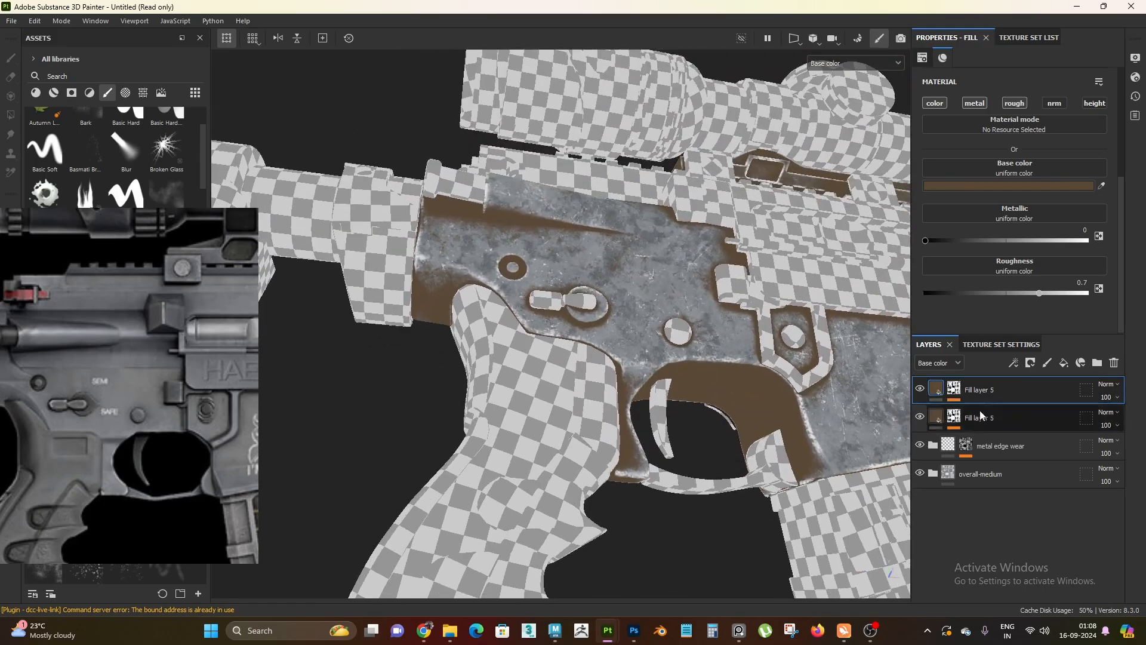
pyautogui.keyDown('alt'); pyautogui.moveTo(455, 373); pyautogui.dragTo(498, 364); pyautogui.keyUp('alt')
pyautogui.keyDown('alt'); pyautogui.moveTo(498, 364); pyautogui.dragTo(559, 404, button='right'); pyautogui.keyUp('alt')
pyautogui.keyDown('alt'); pyautogui.moveTo(559, 404); pyautogui.dragTo(613, 385, button='middle'); pyautogui.keyUp('alt')
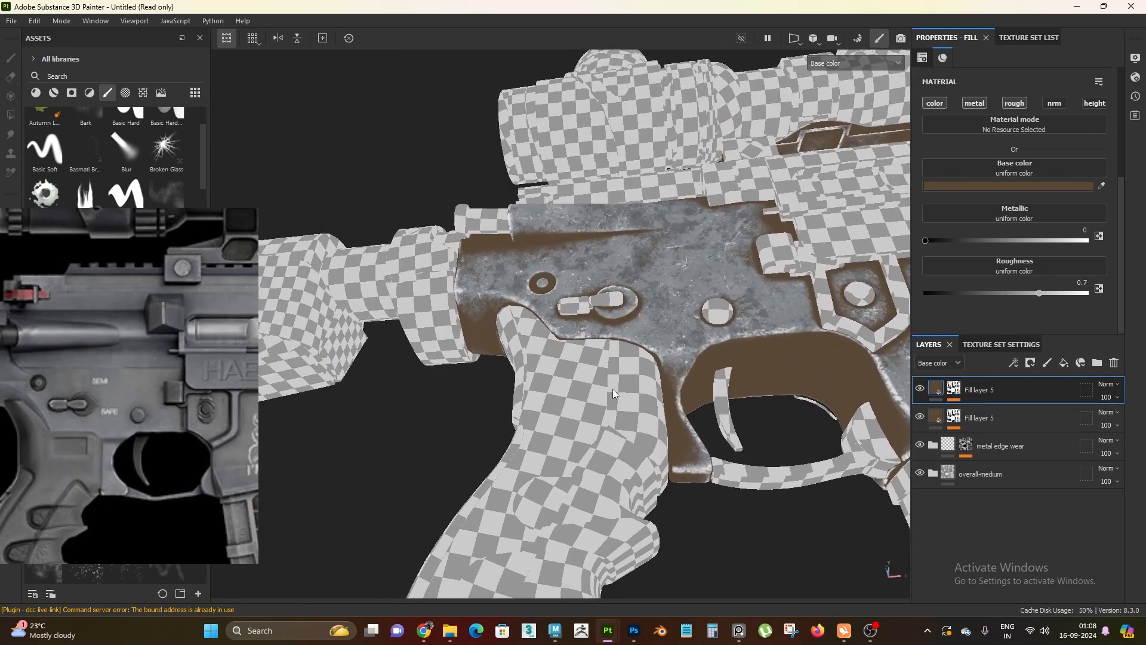
pyautogui.moveTo(612, 385)
pyautogui.keyDown('alt'); pyautogui.mouseDown()
pyautogui.moveTo(618, 425)
pyautogui.moveTo(624, 394)
pyautogui.mouseUp(); pyautogui.keyUp('alt')
pyautogui.keyDown('alt'); pyautogui.moveTo(623, 394); pyautogui.dragTo(654, 431, button='right'); pyautogui.keyUp('alt')
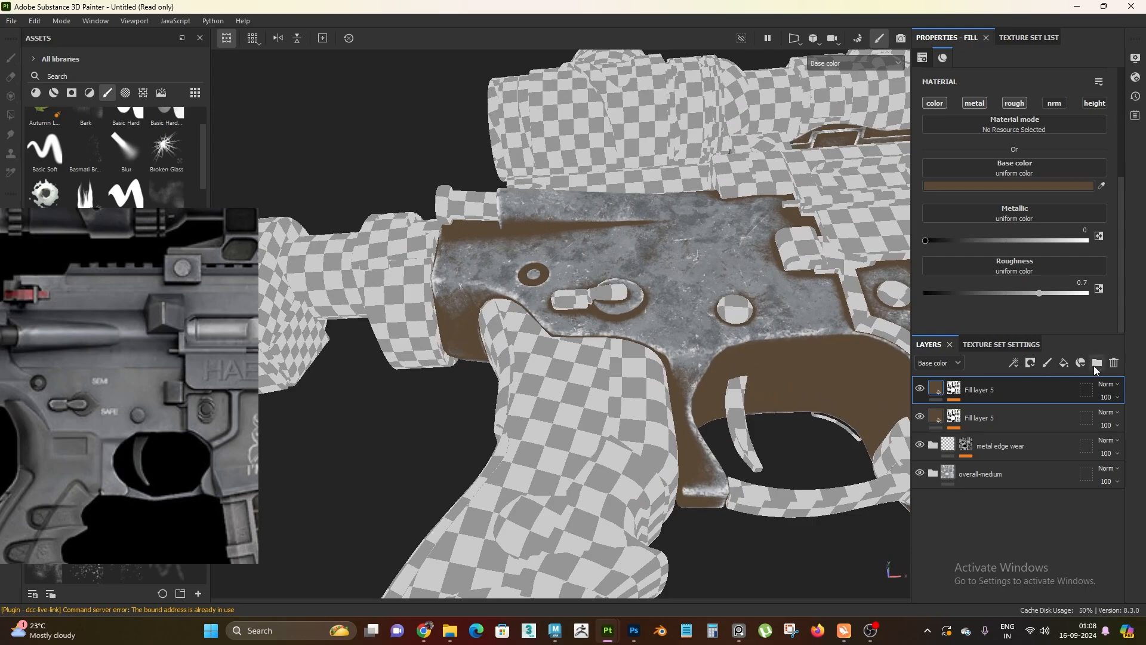
pyautogui.click(1113, 363)
pyautogui.keyDown('alt'); pyautogui.moveTo(486, 379); pyautogui.dragTo(516, 397); pyautogui.keyUp('alt')
pyautogui.keyDown('alt'); pyautogui.moveTo(516, 396); pyautogui.dragTo(546, 411, button='right'); pyautogui.keyUp('alt')
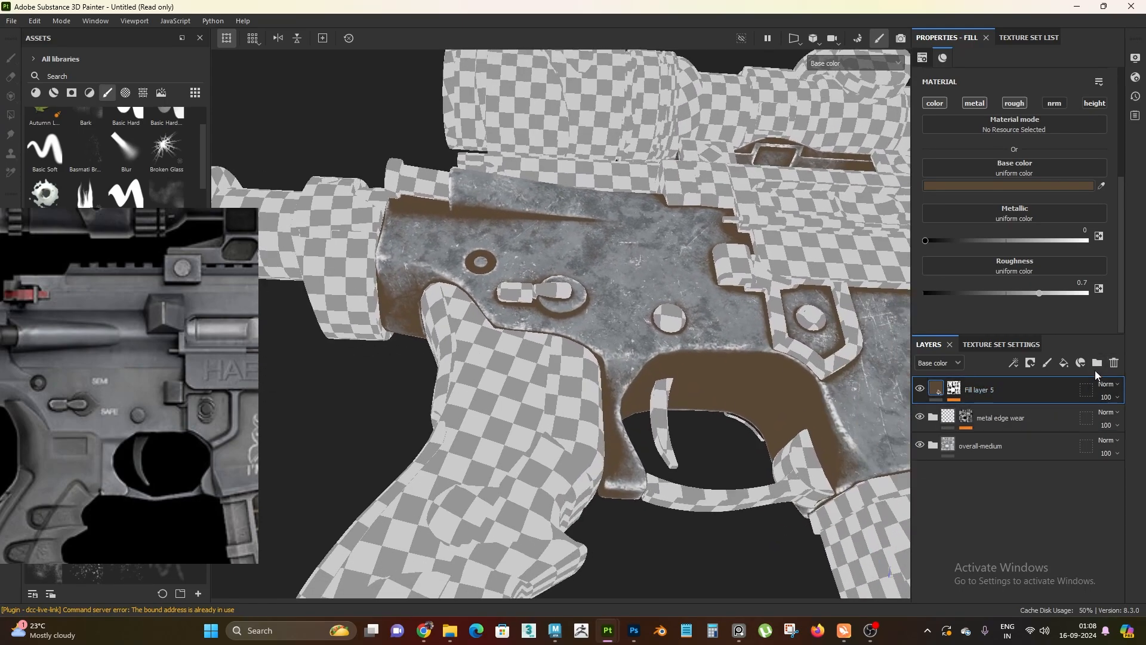
# Create a new folder above the metal edge wear folder, move Fill layer 5 into it, and collapse it
pyautogui.click(1097, 363)
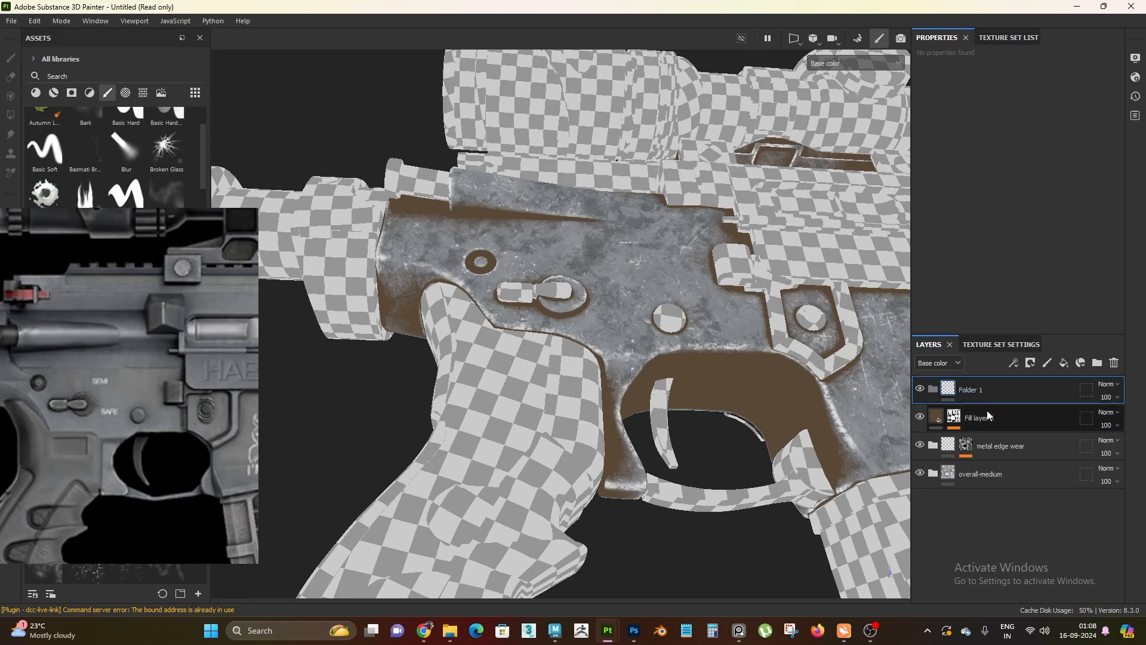
pyautogui.moveTo(987, 416); pyautogui.dragTo(1004, 388)
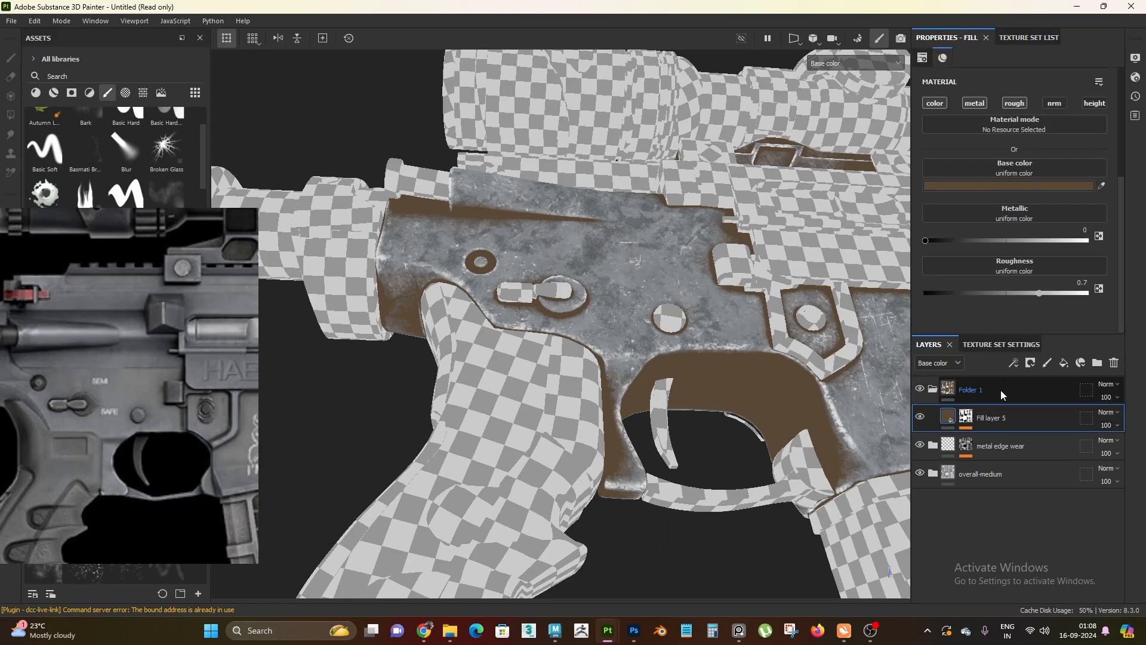
pyautogui.click(932, 389)
# Rename the folder containing Fill layer 5 as dust
pyautogui.keyDown('alt'); pyautogui.moveTo(518, 294); pyautogui.dragTo(445, 299, button='right'); pyautogui.keyUp('alt')
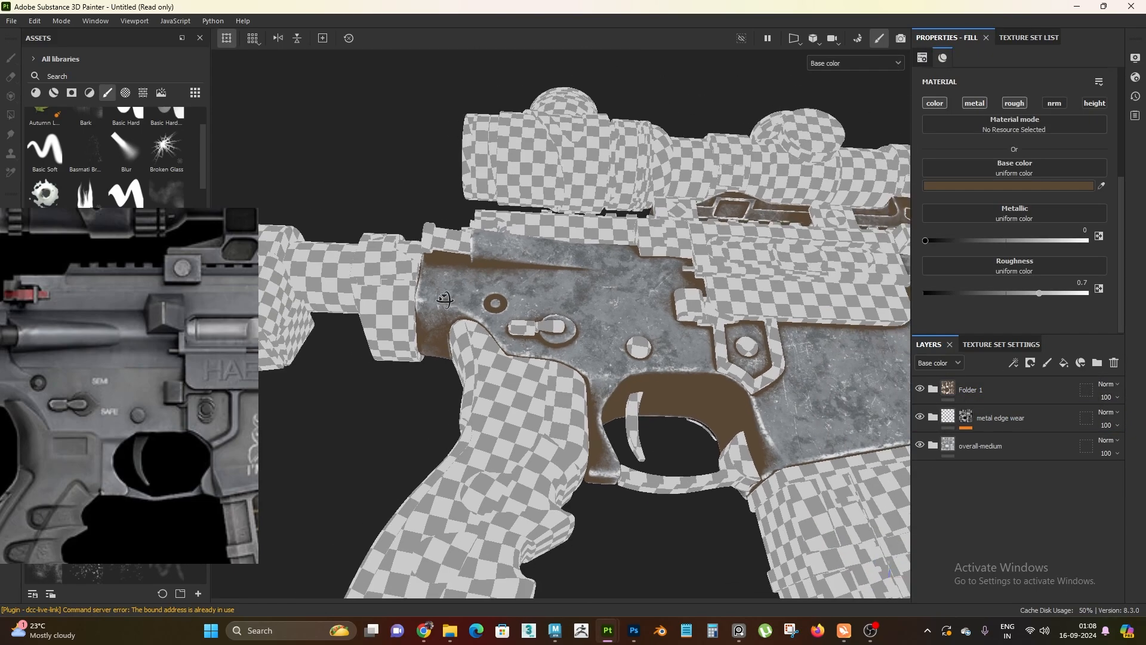
pyautogui.keyDown('alt'); pyautogui.moveTo(444, 300); pyautogui.dragTo(487, 350); pyautogui.keyUp('alt')
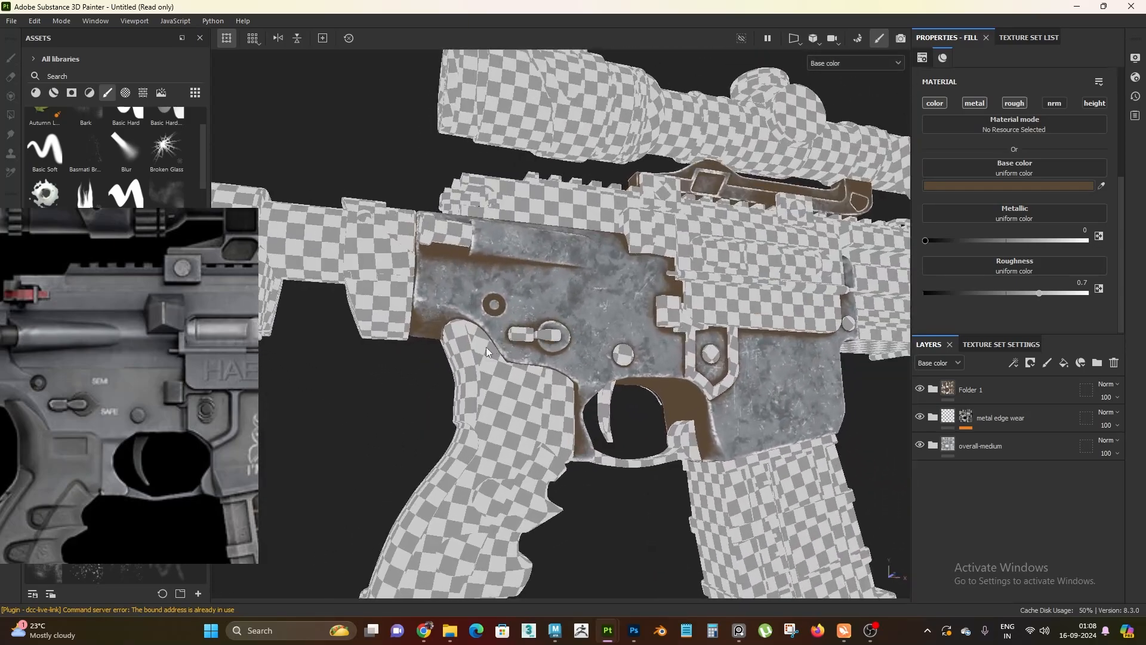
pyautogui.scroll(3, 486, 351)
pyautogui.doubleClick(970, 390)
pyautogui.write('dust')
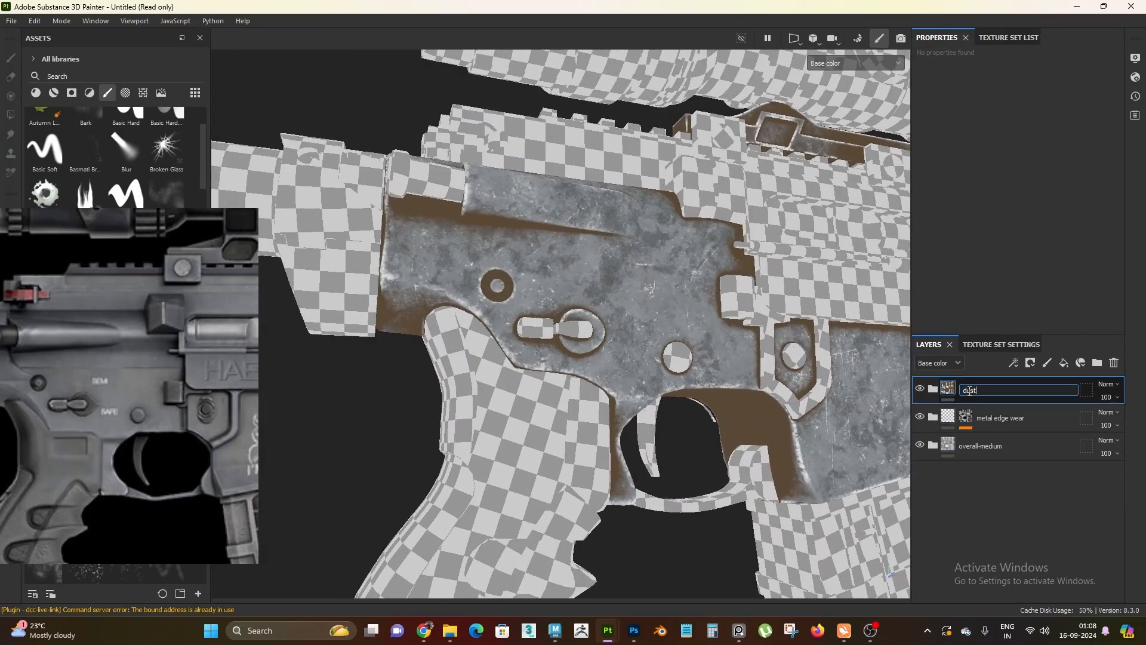
pyautogui.press('Return')
# Add a white mask to the dust folder and add a Paint effect to that mask
pyautogui.rightClick(968, 390)
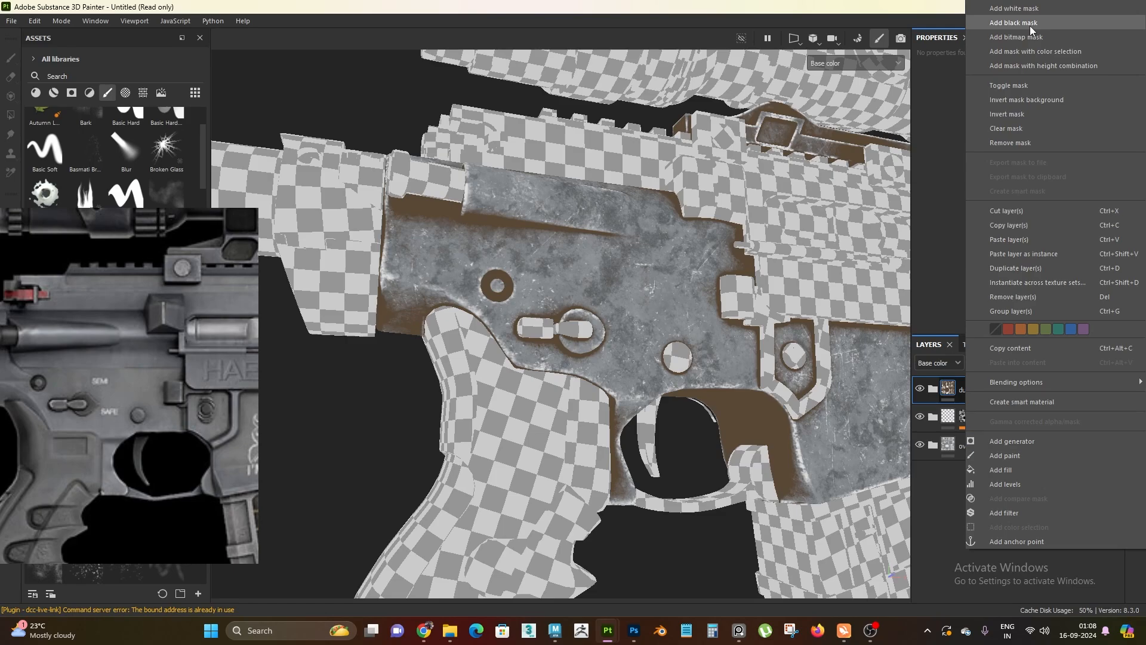
pyautogui.click(883, 259)
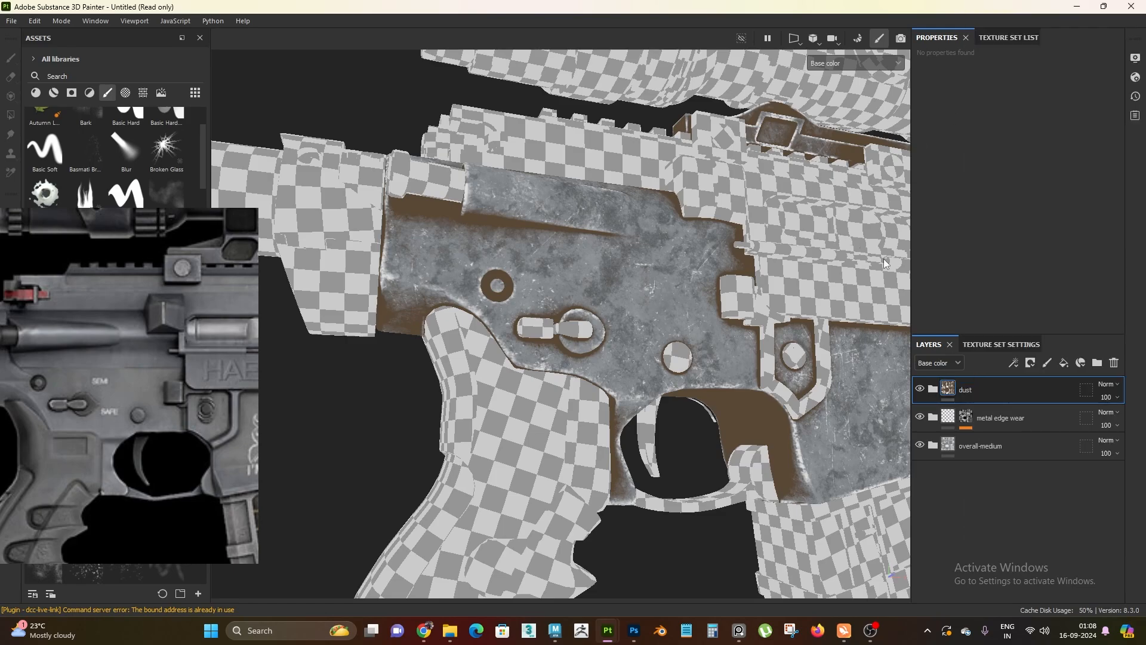
pyautogui.rightClick(964, 390)
pyautogui.click(1029, 14)
pyautogui.moveTo(641, 294)
pyautogui.keyDown('alt'); pyautogui.mouseDown()
pyautogui.moveTo(591, 330)
pyautogui.moveTo(563, 491)
pyautogui.moveTo(518, 334)
pyautogui.mouseUp(); pyautogui.keyUp('alt')
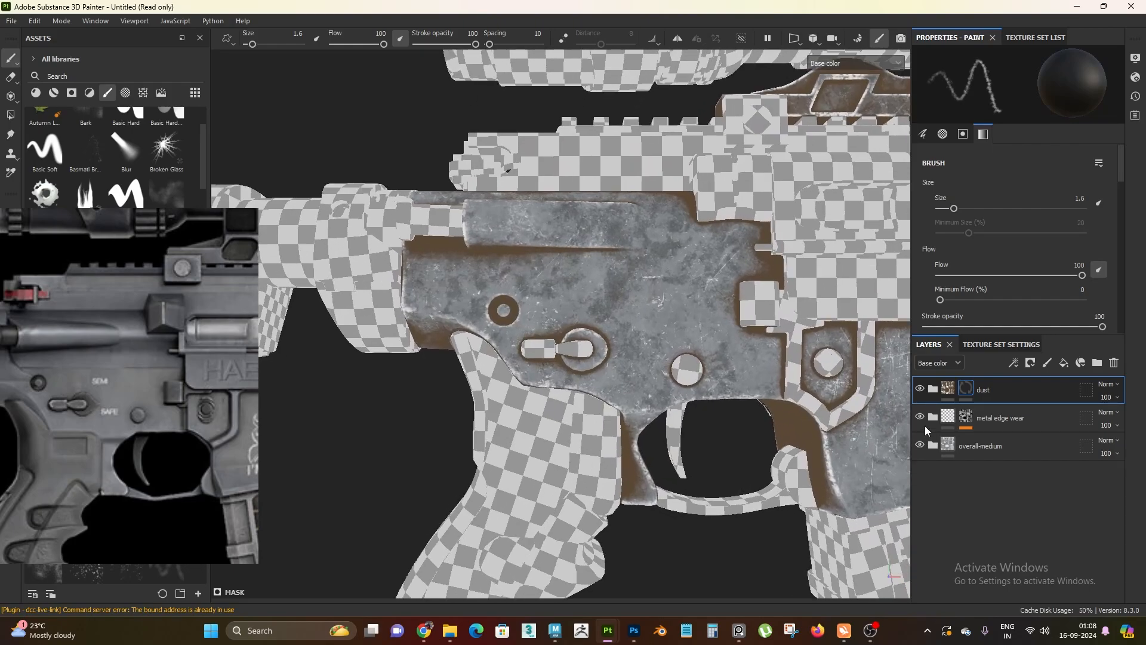
pyautogui.rightClick(965, 389)
pyautogui.click(1023, 400)
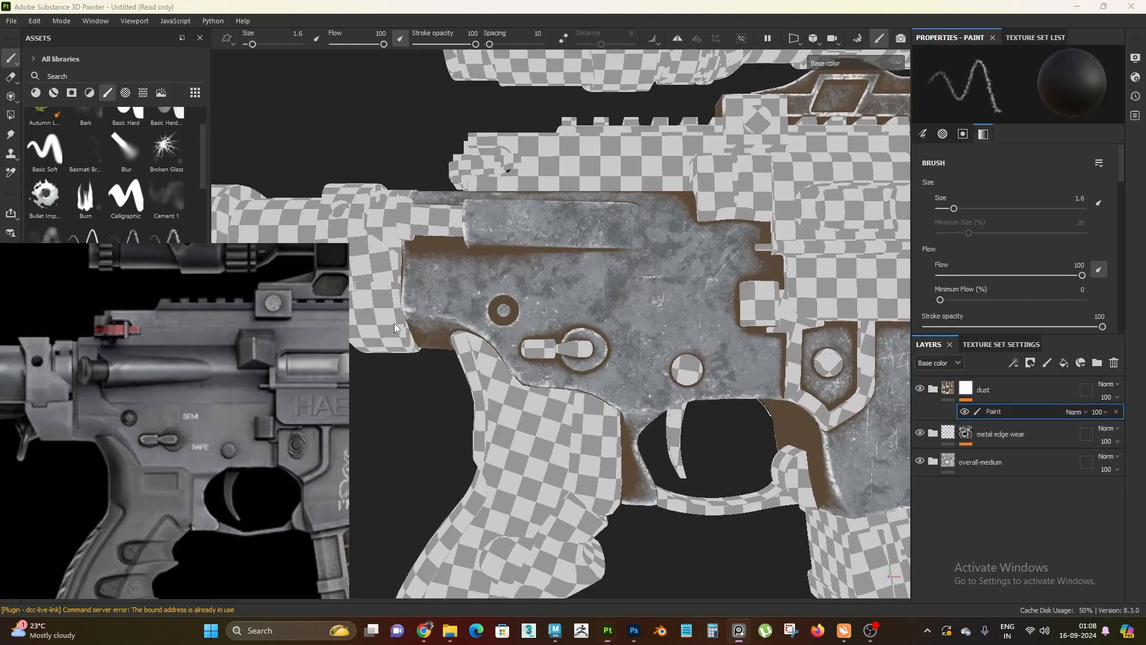
# Choose the Dirt 1 brush for painting the dust mask and reduce its size to 4.28
pyautogui.click(125, 474)
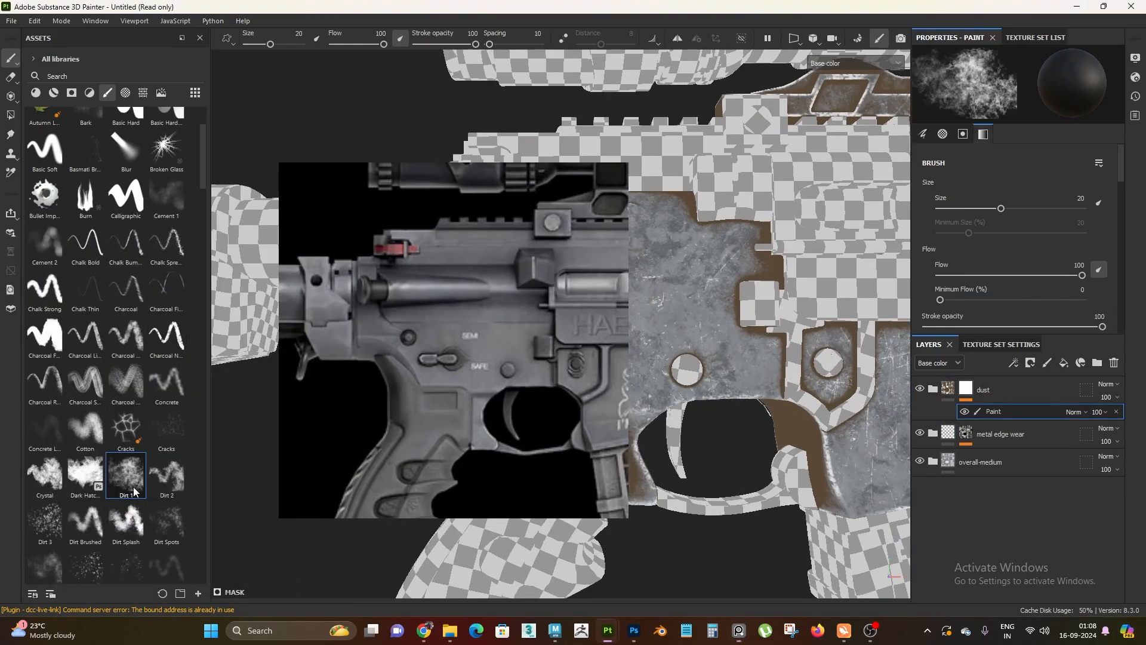
pyautogui.keyDown('alt'); pyautogui.moveTo(733, 377); pyautogui.dragTo(654, 410); pyautogui.keyUp('alt')
pyautogui.press('[')
pyautogui.press('[')
pyautogui.press('[')
pyautogui.press('[')
pyautogui.press('[')
pyautogui.press('[')
pyautogui.press('[')
pyautogui.press('[')
pyautogui.press('[')
pyautogui.press('[')
pyautogui.press('[')
pyautogui.press('[')
pyautogui.press('[')
pyautogui.press('[')
pyautogui.press('[')
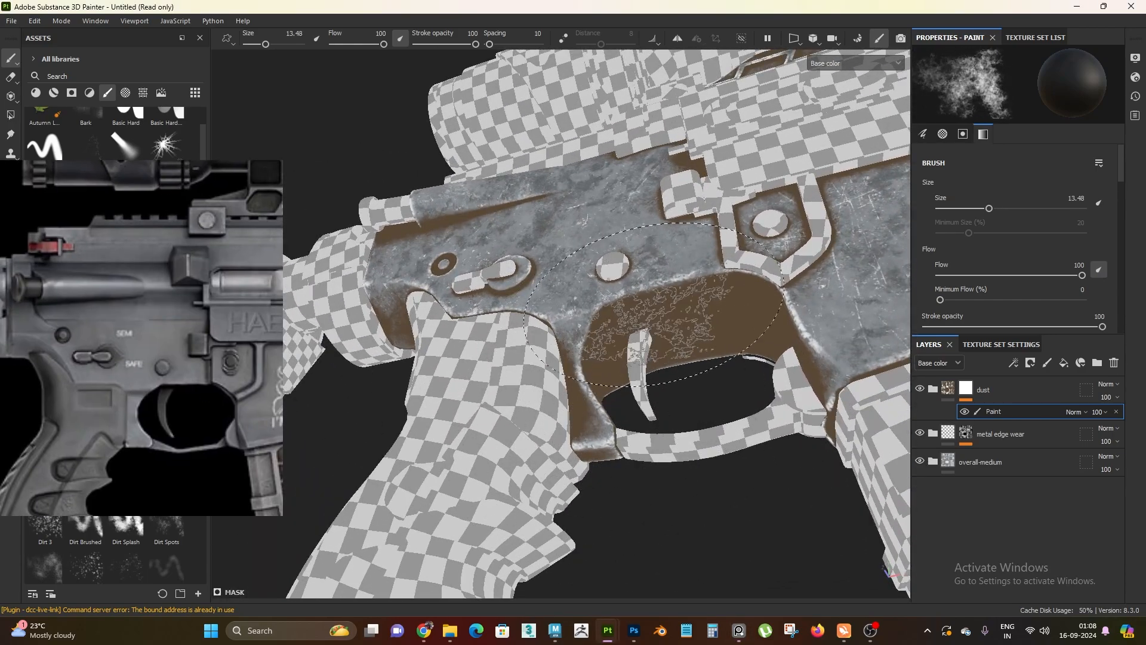
pyautogui.press('[')
pyautogui.press('[')
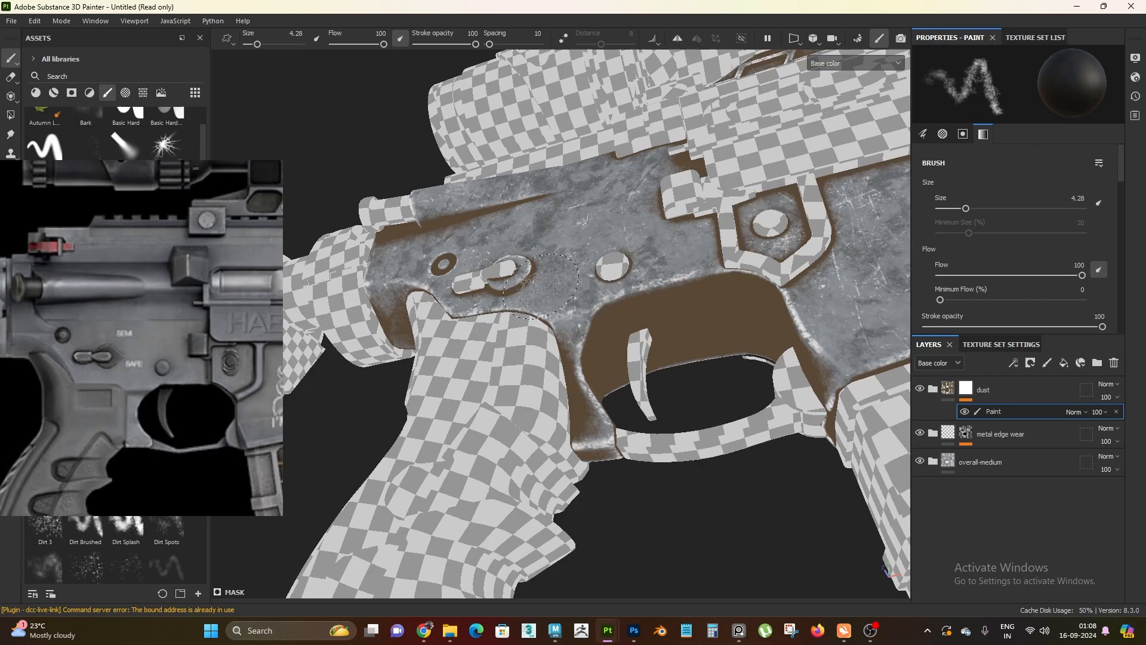
# Paint black on the dust mask with the Dirt 1 brush to break up the brown inside and around the trigger guard opening
pyautogui.moveTo(540, 285)
pyautogui.keyDown('alt'); pyautogui.mouseDown()
pyautogui.moveTo(547, 263)
pyautogui.moveTo(610, 321)
pyautogui.moveTo(575, 315)
pyautogui.mouseUp(); pyautogui.keyUp('alt')
pyautogui.keyDown('alt'); pyautogui.moveTo(711, 281); pyautogui.dragTo(634, 232); pyautogui.keyUp('alt')
pyautogui.scroll(3, 634, 233)
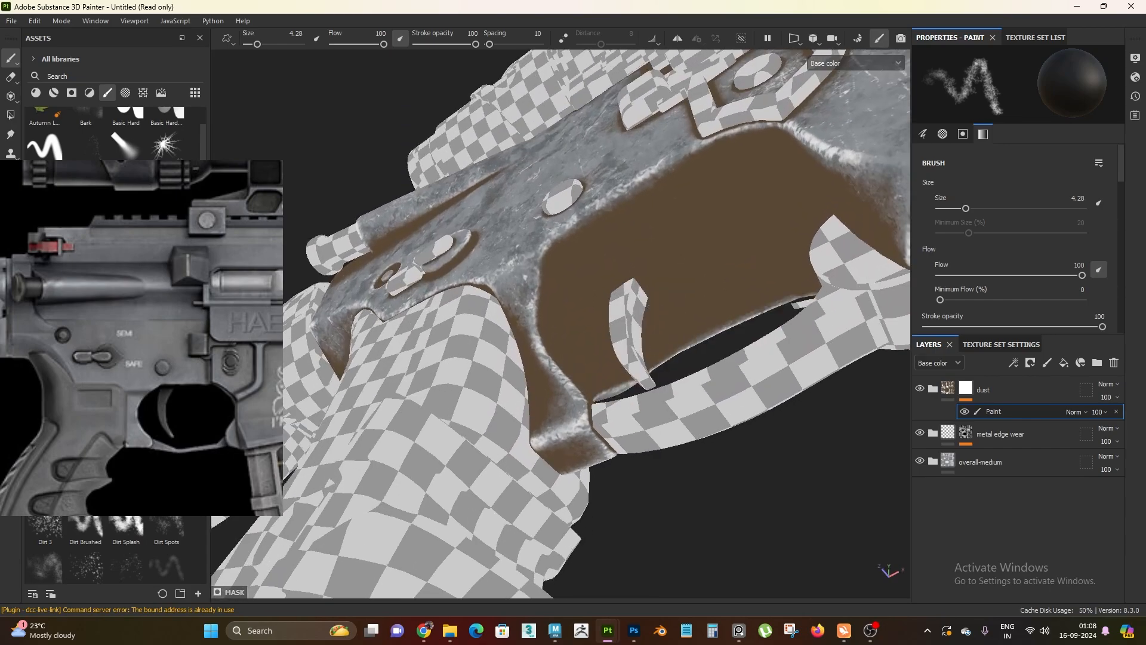
pyautogui.moveTo(723, 198); pyautogui.dragTo(624, 279)
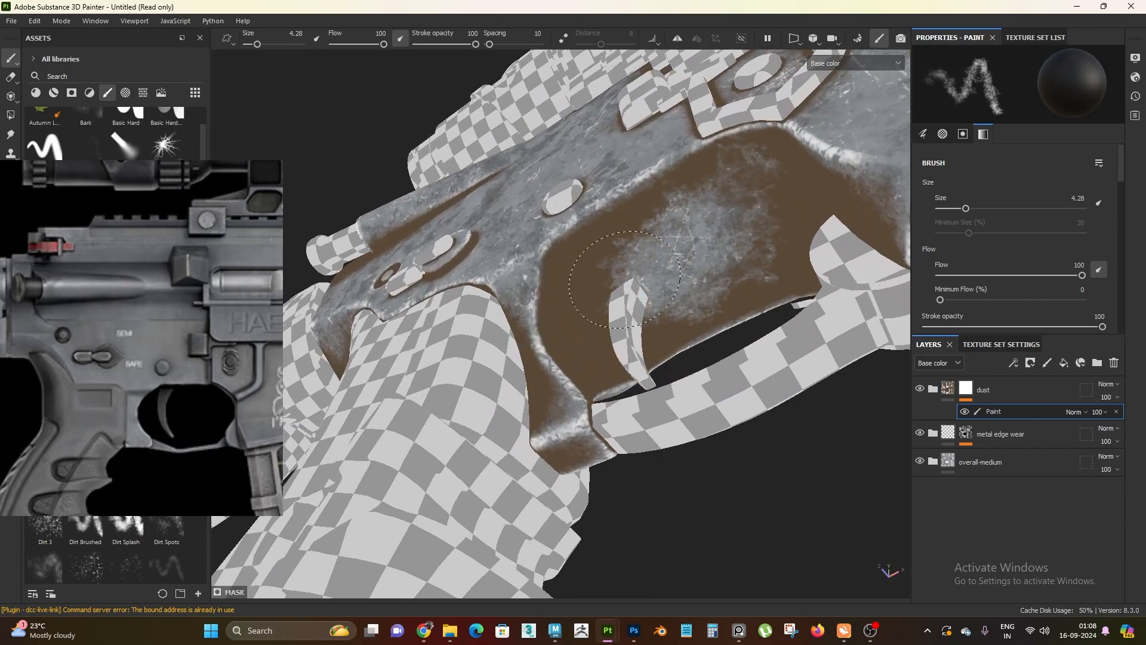
pyautogui.moveTo(768, 234)
pyautogui.mouseDown()
pyautogui.moveTo(775, 202)
pyautogui.moveTo(831, 201)
pyautogui.mouseUp()
pyautogui.moveTo(831, 201)
pyautogui.keyDown('alt'); pyautogui.mouseDown()
pyautogui.moveTo(776, 179)
pyautogui.moveTo(633, 161)
pyautogui.mouseUp(); pyautogui.keyUp('alt')
pyautogui.moveTo(633, 161)
pyautogui.mouseDown()
pyautogui.moveTo(638, 154)
pyautogui.moveTo(652, 290)
pyautogui.mouseUp()
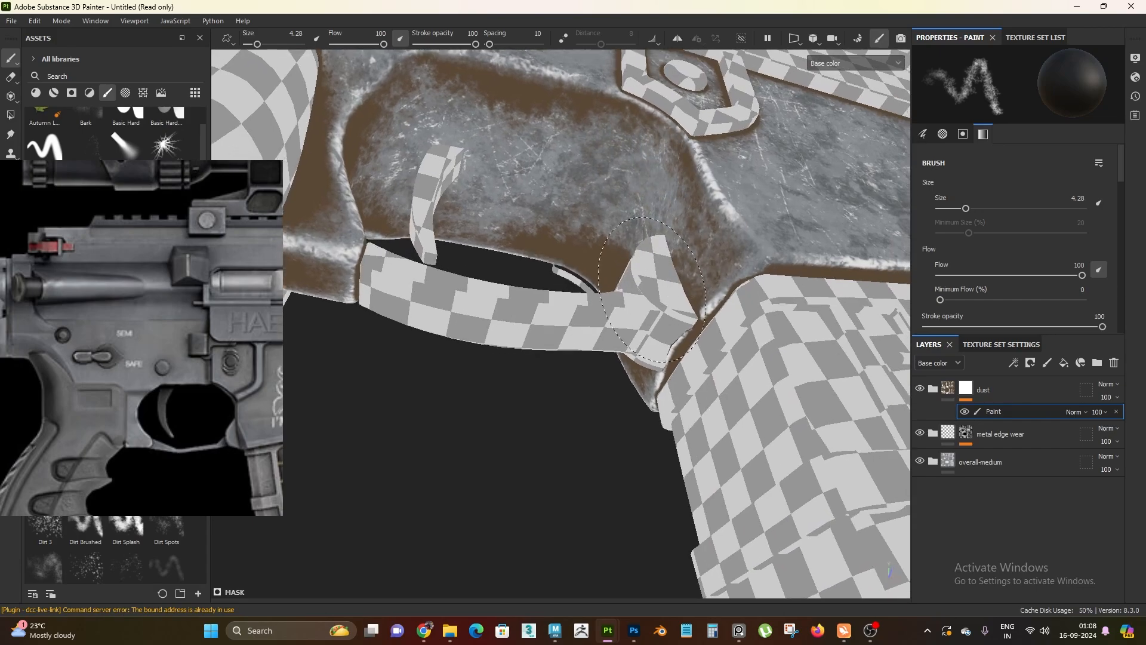
pyautogui.keyDown('alt'); pyautogui.moveTo(606, 228); pyautogui.dragTo(662, 245); pyautogui.keyUp('alt')
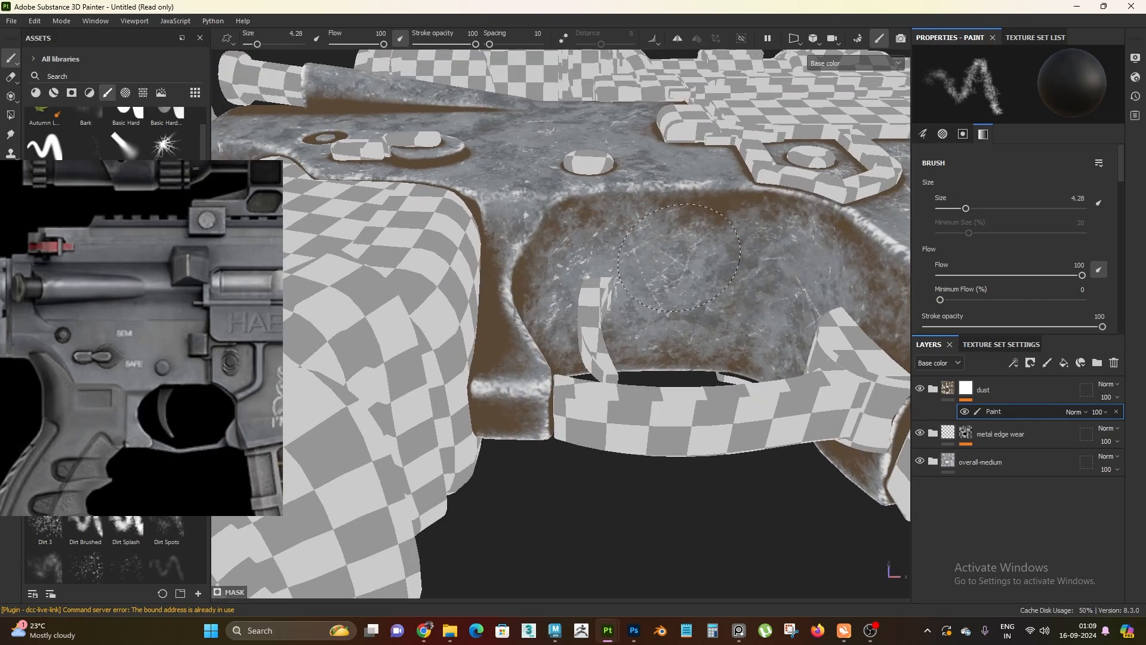
pyautogui.keyDown('alt'); pyautogui.moveTo(701, 199); pyautogui.dragTo(615, 298); pyautogui.keyUp('alt')
pyautogui.moveTo(518, 287); pyautogui.dragTo(556, 456)
pyautogui.keyDown('alt'); pyautogui.moveTo(572, 410); pyautogui.dragTo(597, 334); pyautogui.keyUp('alt')
pyautogui.scroll(-3, 573, 239)
pyautogui.keyDown('alt'); pyautogui.moveTo(573, 239); pyautogui.dragTo(495, 146); pyautogui.keyUp('alt')
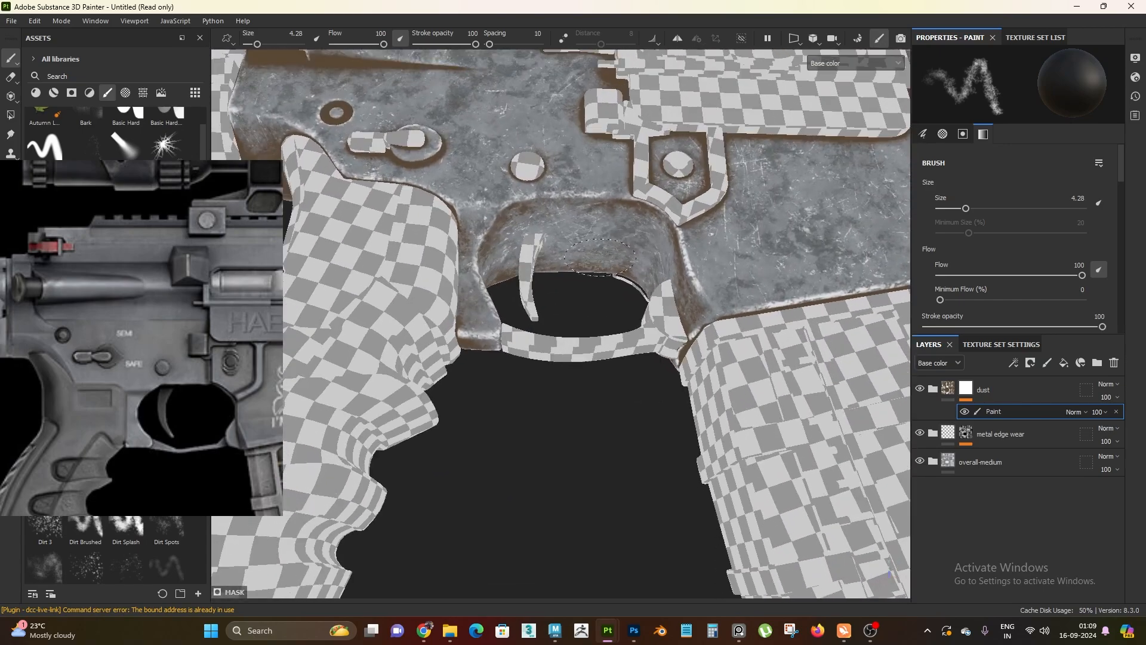
# Paint away part of the brown dust on the rear of the receiver beside the stock and along its upper groove
pyautogui.keyDown('alt'); pyautogui.moveTo(382, 108); pyautogui.dragTo(743, 274, button='middle'); pyautogui.keyUp('alt')
pyautogui.moveTo(743, 275)
pyautogui.keyDown('alt'); pyautogui.mouseDown()
pyautogui.moveTo(603, 322)
pyautogui.moveTo(540, 325)
pyautogui.moveTo(537, 344)
pyautogui.mouseUp(); pyautogui.keyUp('alt')
pyautogui.scroll(2, 597, 322)
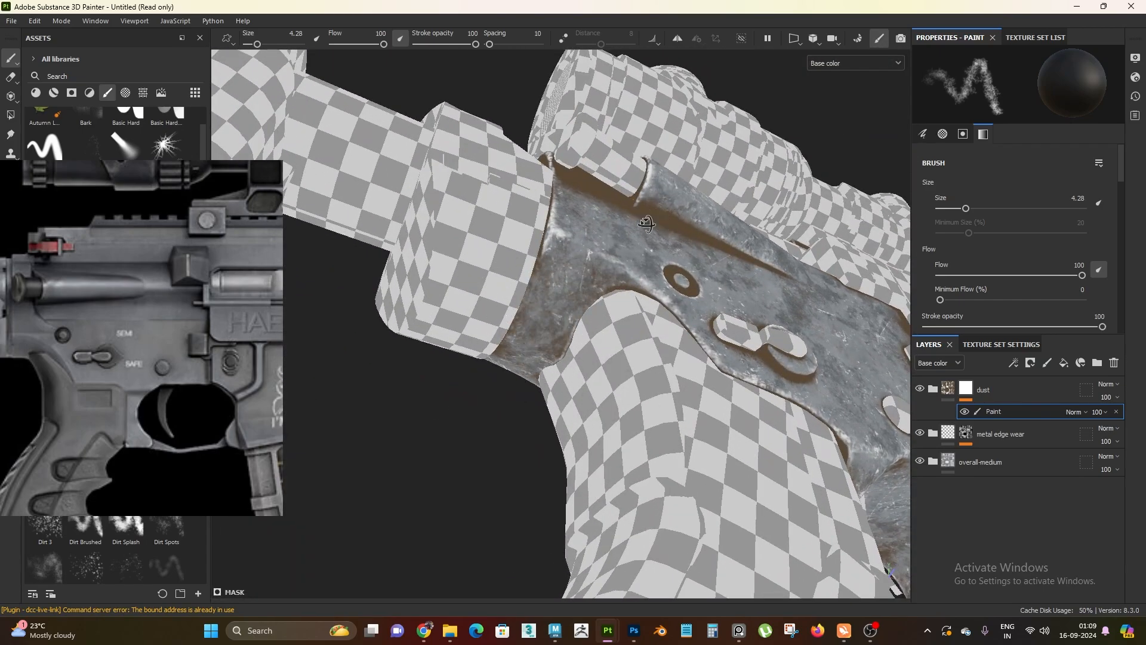
pyautogui.moveTo(626, 238)
pyautogui.keyDown('alt'); pyautogui.mouseDown()
pyautogui.moveTo(583, 216)
pyautogui.moveTo(554, 232)
pyautogui.mouseUp(); pyautogui.keyUp('alt')
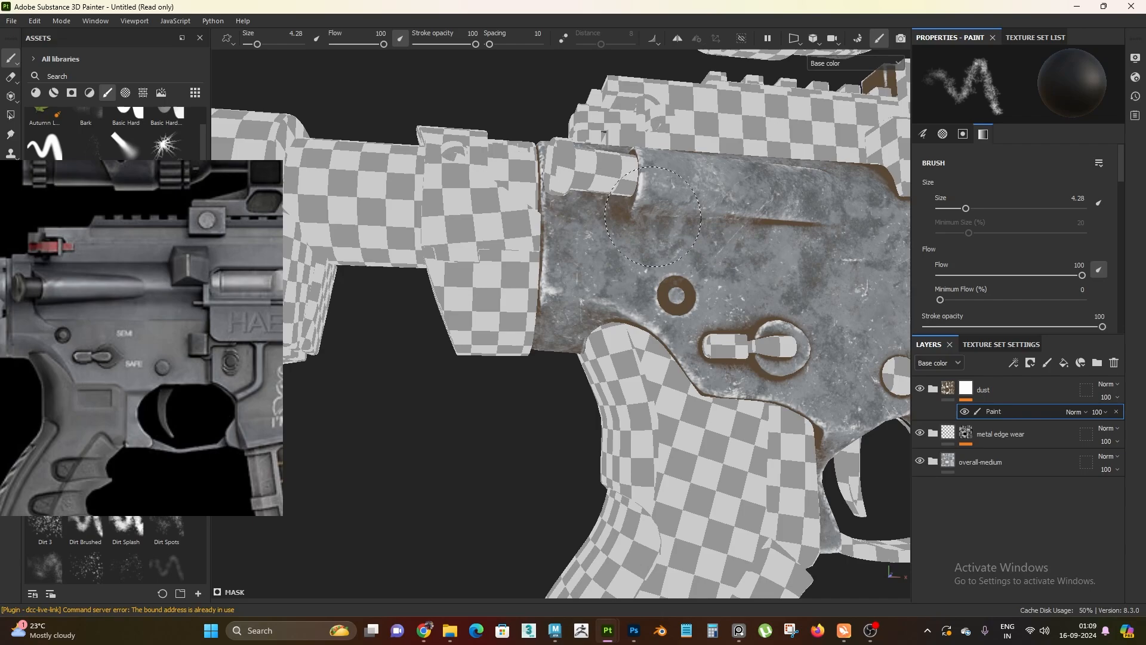
# Paint away the brown dust around the pin hole and the selector switch on the side of the receiver
pyautogui.keyDown('alt'); pyautogui.moveTo(652, 217); pyautogui.dragTo(672, 292); pyautogui.keyUp('alt')
pyautogui.scroll(2, 752, 334)
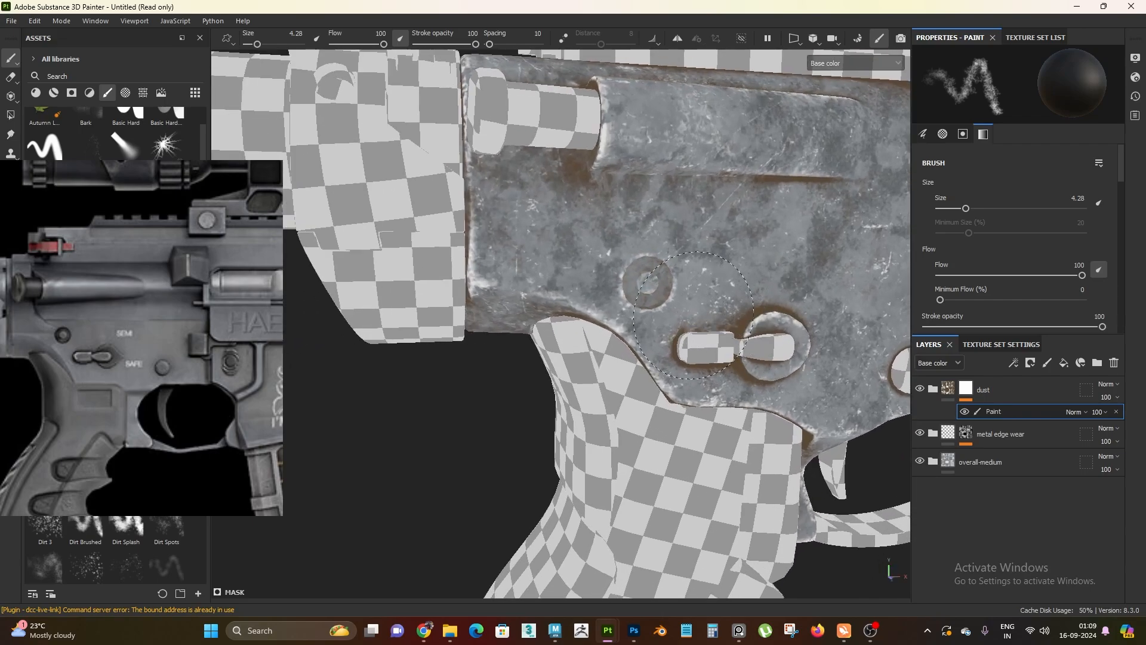
pyautogui.moveTo(791, 382)
pyautogui.mouseDown()
pyautogui.moveTo(782, 319)
pyautogui.moveTo(687, 388)
pyautogui.mouseUp()
pyautogui.scroll(-2, 669, 358)
pyautogui.moveTo(639, 293)
pyautogui.keyDown('alt'); pyautogui.mouseDown()
pyautogui.moveTo(660, 365)
pyautogui.moveTo(565, 263)
pyautogui.mouseUp(); pyautogui.keyUp('alt')
pyautogui.moveTo(586, 267)
pyautogui.mouseDown()
pyautogui.moveTo(625, 319)
pyautogui.moveTo(723, 311)
pyautogui.moveTo(800, 264)
pyautogui.moveTo(555, 268)
pyautogui.moveTo(686, 280)
pyautogui.mouseUp()
pyautogui.moveTo(507, 239)
pyautogui.keyDown('alt'); pyautogui.mouseDown()
pyautogui.moveTo(442, 225)
pyautogui.moveTo(412, 191)
pyautogui.mouseUp(); pyautogui.keyUp('alt')
pyautogui.keyDown('alt'); pyautogui.moveTo(609, 298); pyautogui.dragTo(537, 314, button='right'); pyautogui.keyUp('alt')
pyautogui.moveTo(537, 314)
pyautogui.keyDown('alt'); pyautogui.mouseDown(button='middle')
pyautogui.moveTo(562, 353)
pyautogui.moveTo(469, 259)
pyautogui.mouseUp(button='middle'); pyautogui.keyUp('alt')
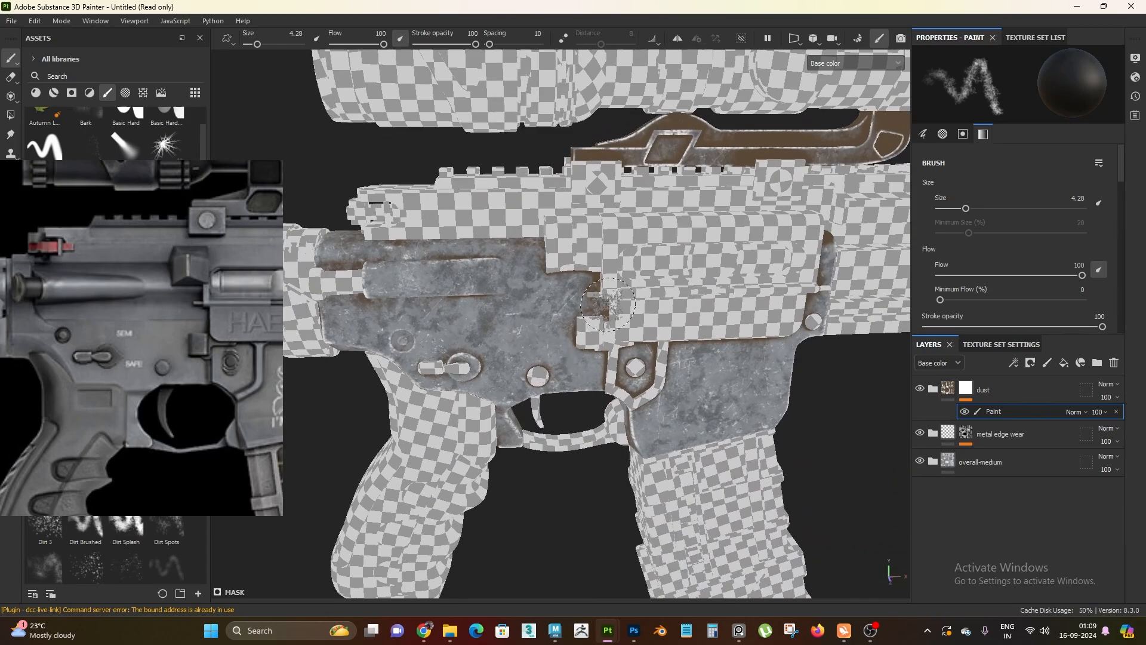
# Break up the brown dust along the near side of the scope mount beneath the scope
pyautogui.keyDown('alt'); pyautogui.moveTo(603, 334); pyautogui.dragTo(745, 388, button='right'); pyautogui.keyUp('alt')
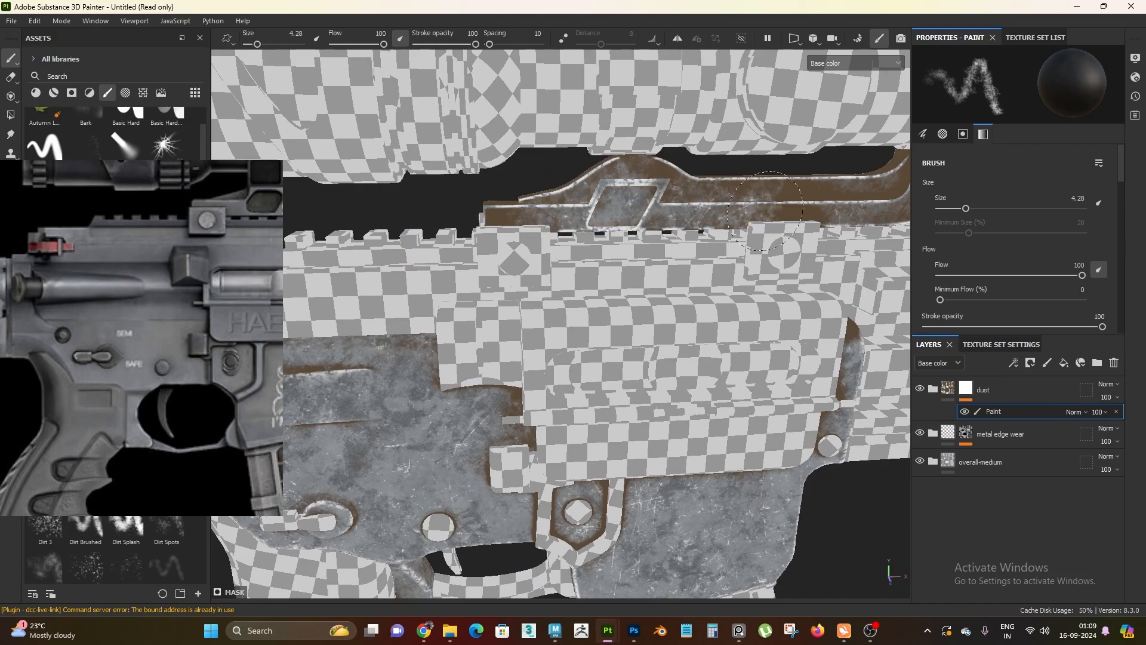
pyautogui.moveTo(765, 211); pyautogui.dragTo(822, 205)
pyautogui.keyDown('alt'); pyautogui.moveTo(822, 204); pyautogui.dragTo(588, 232, button='middle'); pyautogui.keyUp('alt')
pyautogui.moveTo(588, 231)
pyautogui.keyDown('alt'); pyautogui.mouseDown()
pyautogui.moveTo(615, 228)
pyautogui.moveTo(452, 232)
pyautogui.moveTo(376, 208)
pyautogui.mouseUp(); pyautogui.keyUp('alt')
pyautogui.keyDown('alt'); pyautogui.moveTo(573, 352); pyautogui.dragTo(635, 263, button='middle'); pyautogui.keyUp('alt')
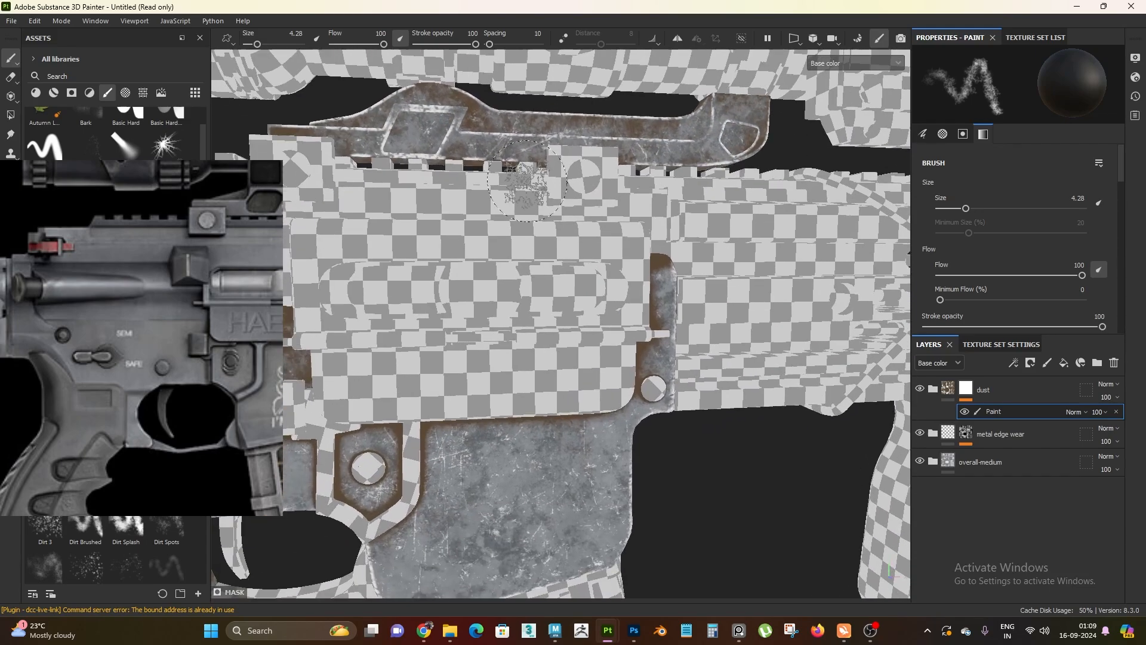
pyautogui.keyDown('alt'); pyautogui.moveTo(634, 262); pyautogui.dragTo(572, 230); pyautogui.keyUp('alt')
# Paint black on the dust mask over the solid brown front face of the magazine well
pyautogui.moveTo(621, 406)
pyautogui.keyDown('alt'); pyautogui.mouseDown()
pyautogui.moveTo(496, 206)
pyautogui.moveTo(459, 206)
pyautogui.mouseUp(); pyautogui.keyUp('alt')
pyautogui.moveTo(518, 194); pyautogui.dragTo(523, 269)
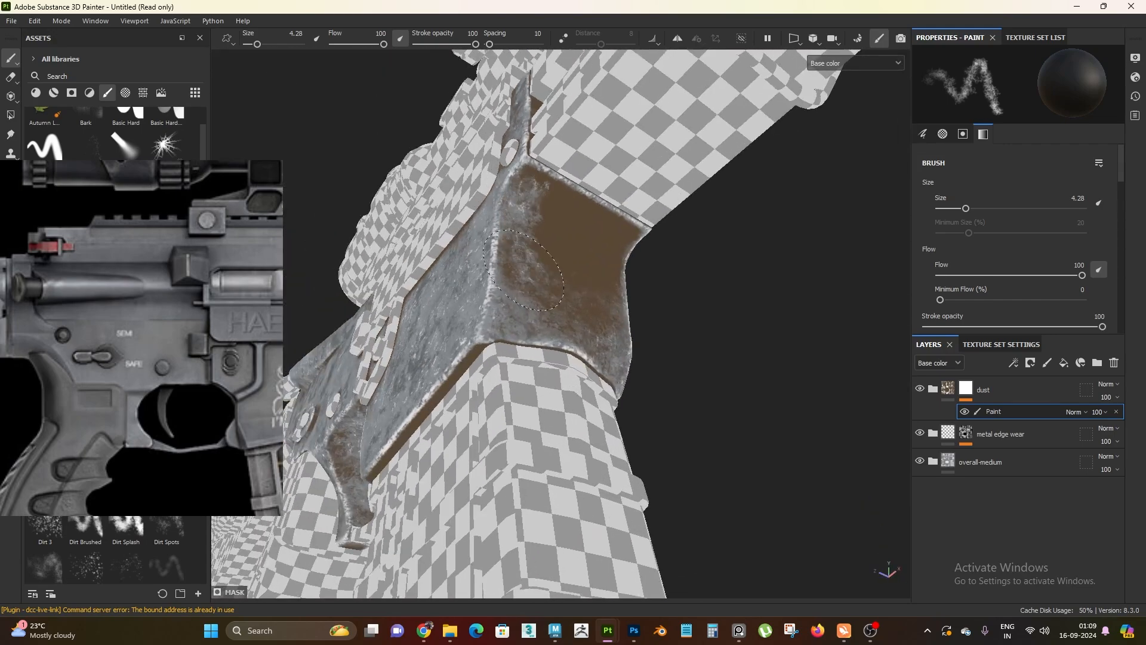
pyautogui.moveTo(592, 266); pyautogui.dragTo(590, 293)
pyautogui.keyDown('alt'); pyautogui.moveTo(589, 293); pyautogui.dragTo(452, 348); pyautogui.keyUp('alt')
# Break up the brown dust along the opposite side of the scope mount, including its angled cutout
pyautogui.moveTo(695, 418)
pyautogui.keyDown('alt'); pyautogui.mouseDown()
pyautogui.moveTo(663, 371)
pyautogui.moveTo(563, 362)
pyautogui.moveTo(502, 410)
pyautogui.moveTo(445, 352)
pyautogui.mouseUp(); pyautogui.keyUp('alt')
pyautogui.keyDown('alt'); pyautogui.moveTo(683, 343); pyautogui.dragTo(647, 258); pyautogui.keyUp('alt')
pyautogui.keyDown('alt'); pyautogui.moveTo(735, 217); pyautogui.dragTo(743, 335); pyautogui.keyUp('alt')
pyautogui.keyDown('alt'); pyautogui.moveTo(742, 336); pyautogui.dragTo(797, 438, button='middle'); pyautogui.keyUp('alt')
pyautogui.scroll(5, 740, 358)
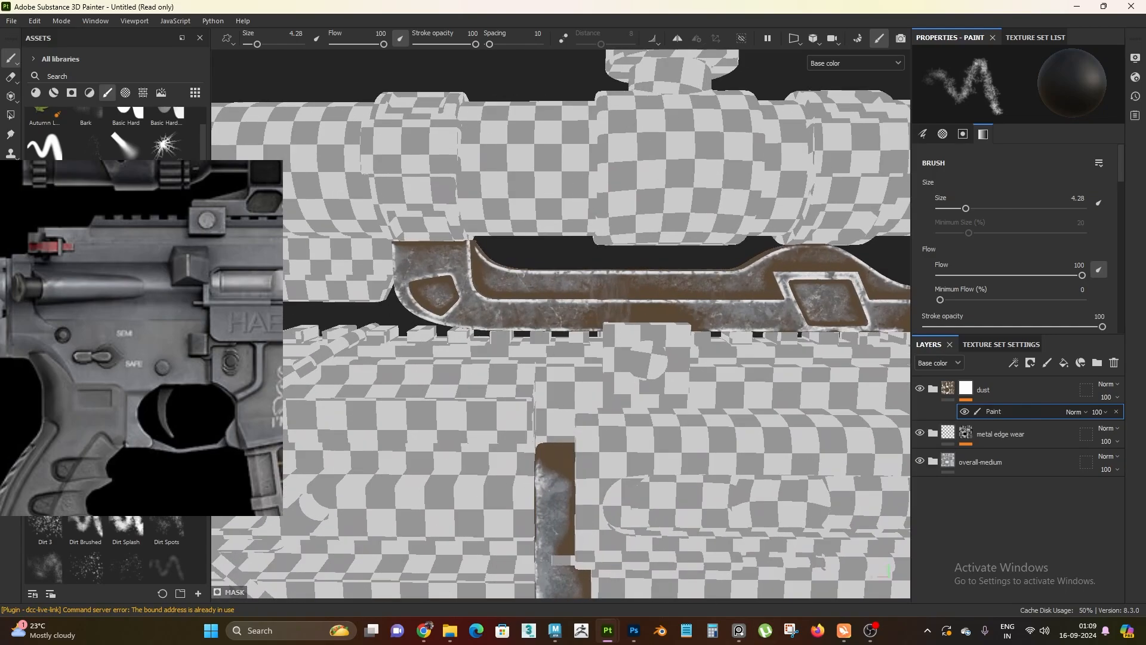
pyautogui.keyDown('alt'); pyautogui.moveTo(732, 337); pyautogui.dragTo(469, 339, button='middle'); pyautogui.keyUp('alt')
pyautogui.keyDown('alt'); pyautogui.moveTo(469, 339); pyautogui.dragTo(481, 317); pyautogui.keyUp('alt')
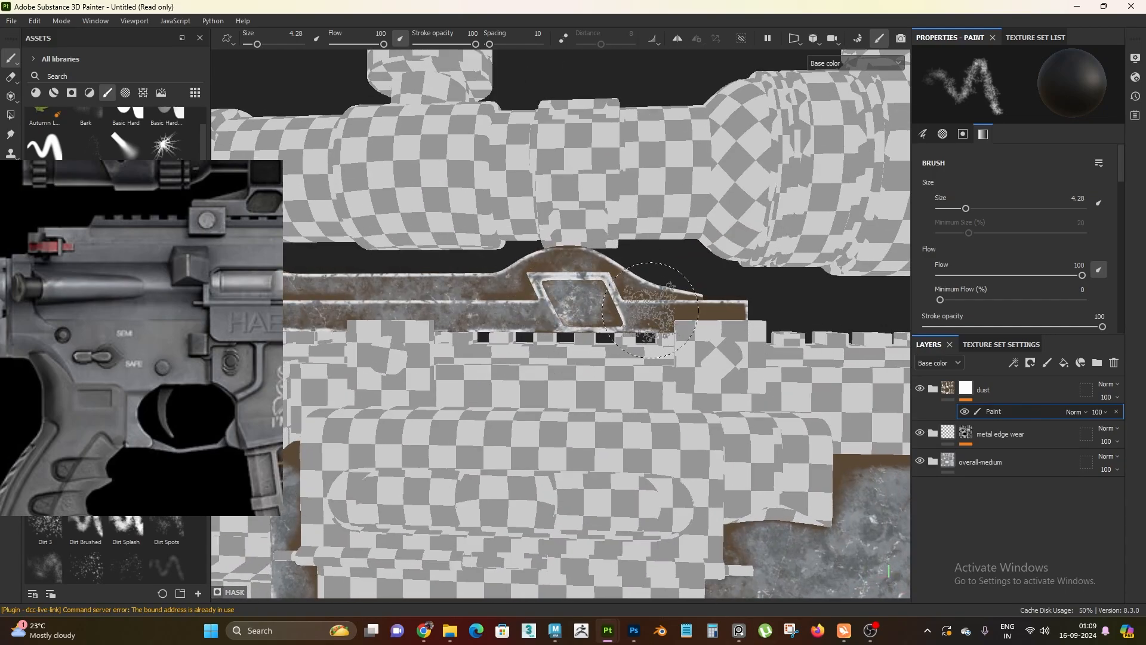
pyautogui.moveTo(650, 309)
pyautogui.keyDown('alt'); pyautogui.mouseDown()
pyautogui.moveTo(481, 399)
pyautogui.moveTo(618, 327)
pyautogui.mouseUp(); pyautogui.keyUp('alt')
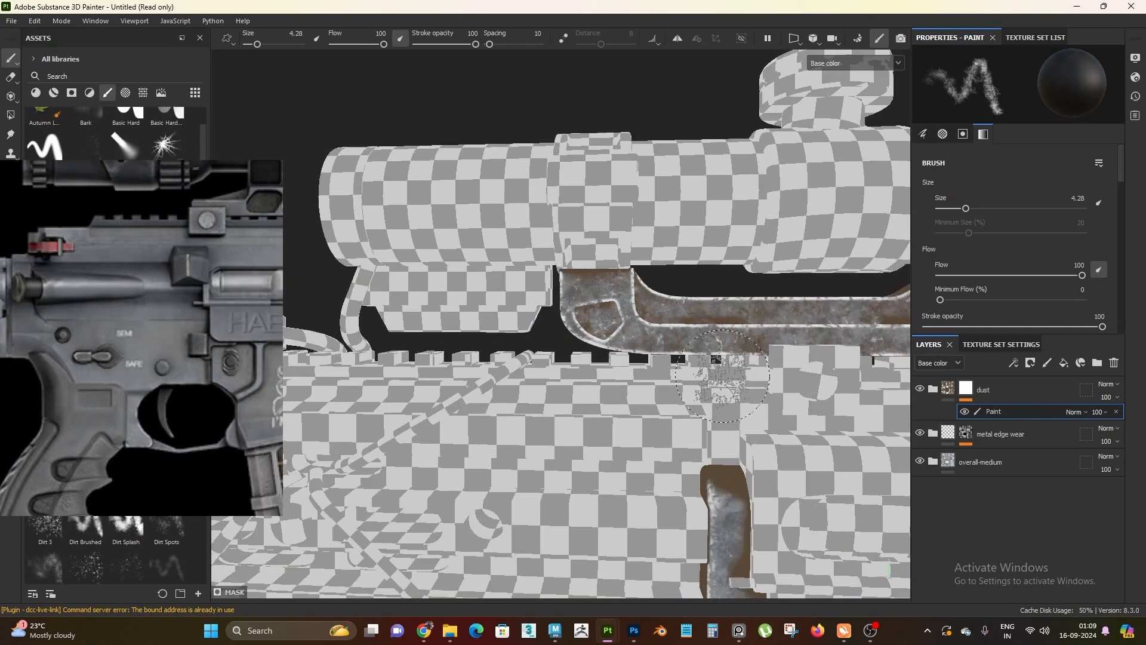
# Reduce the brown dust on the receiver's front strip beside the handguard and at the magazine well's front corner
pyautogui.scroll(-4, 722, 376)
pyautogui.keyDown('alt'); pyautogui.moveTo(704, 415); pyautogui.dragTo(600, 281, button='middle'); pyautogui.keyUp('alt')
pyautogui.scroll(4, 601, 281)
pyautogui.moveTo(601, 281)
pyautogui.keyDown('alt'); pyautogui.mouseDown()
pyautogui.moveTo(629, 440)
pyautogui.moveTo(678, 253)
pyautogui.moveTo(644, 280)
pyautogui.moveTo(698, 293)
pyautogui.mouseUp(); pyautogui.keyUp('alt')
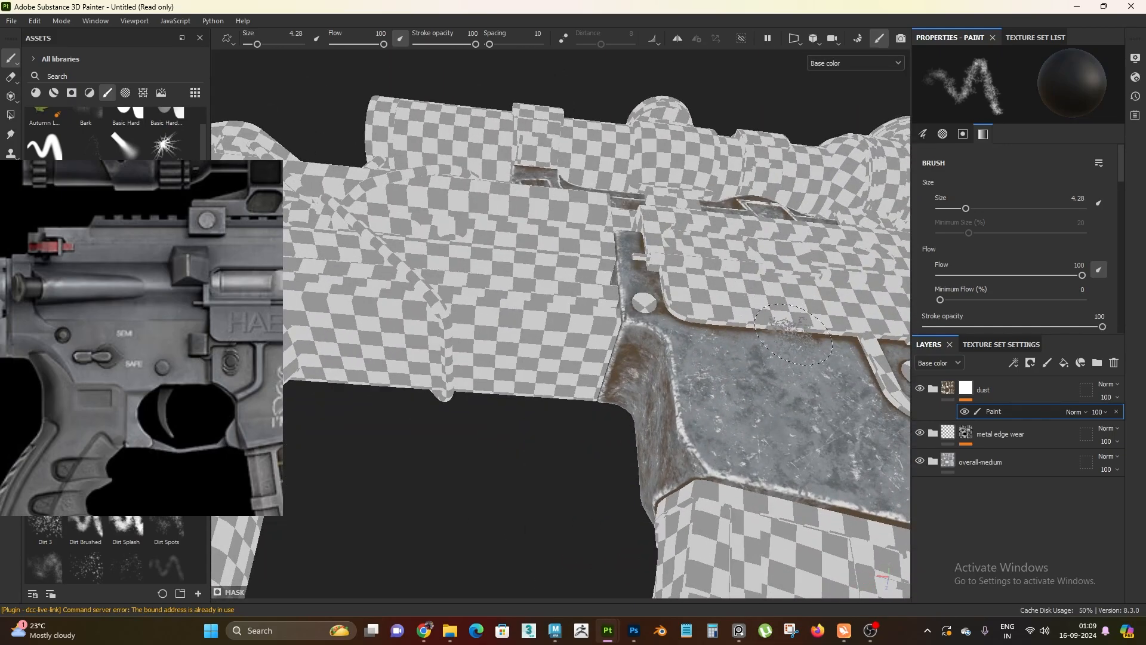
pyautogui.keyDown('alt'); pyautogui.moveTo(793, 334); pyautogui.dragTo(667, 181); pyautogui.keyUp('alt')
pyautogui.scroll(4, 623, 368)
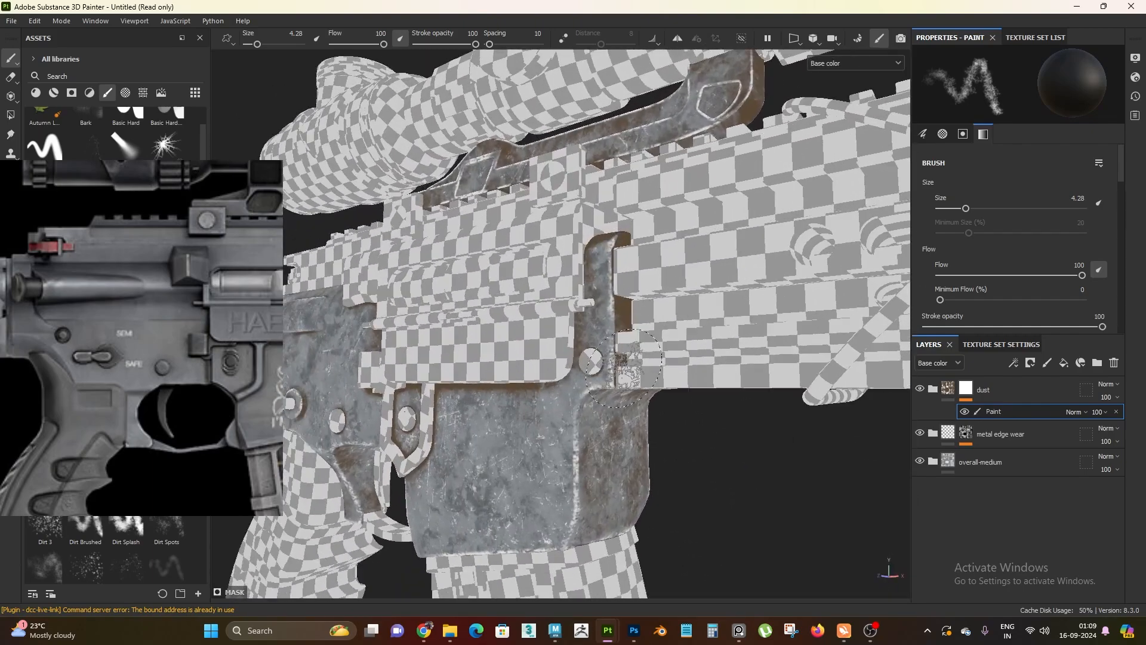
pyautogui.keyDown('alt'); pyautogui.moveTo(632, 272); pyautogui.dragTo(749, 148); pyautogui.keyUp('alt')
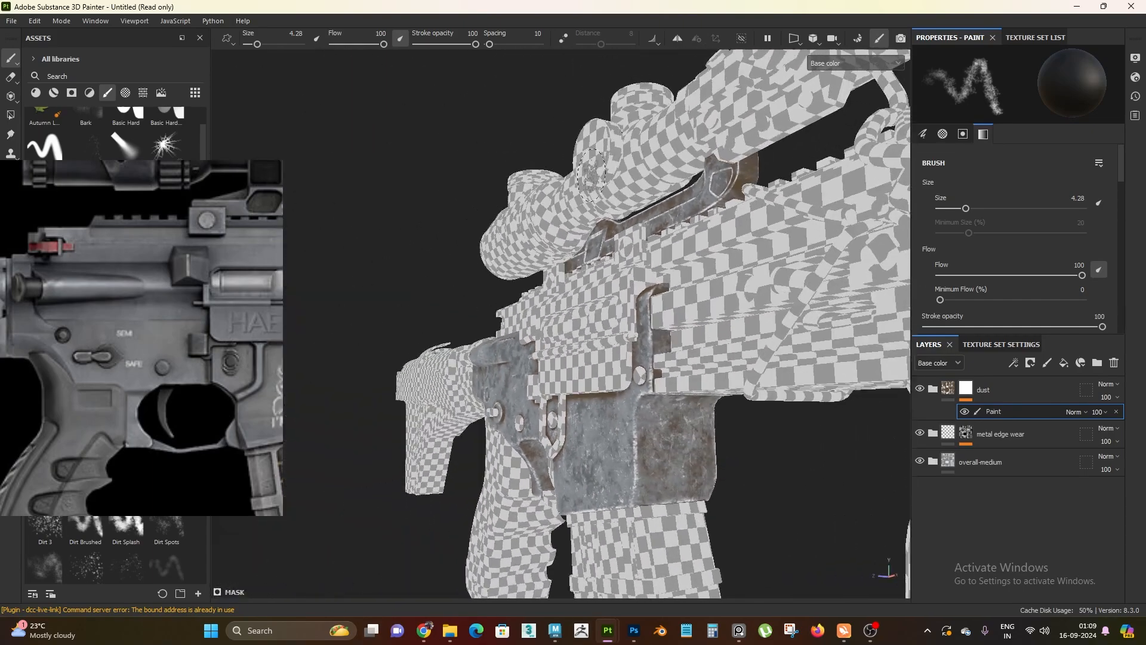
pyautogui.keyDown('alt'); pyautogui.moveTo(573, 269); pyautogui.dragTo(675, 293); pyautogui.keyUp('alt')
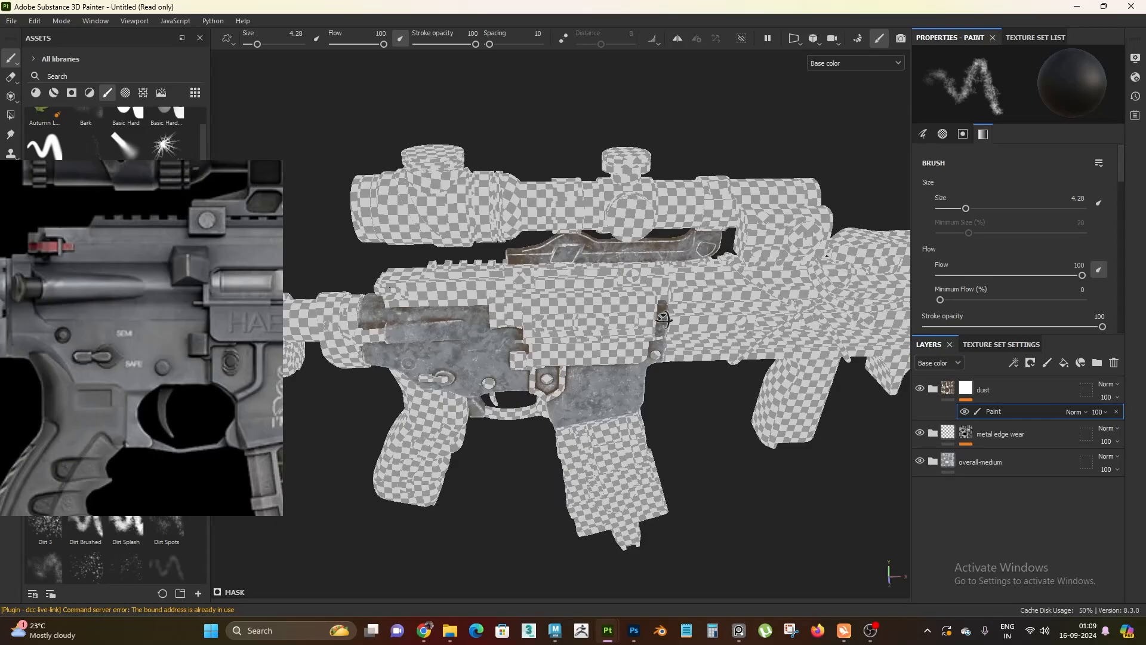
# Touch up the dust mask on the receiver beside the ejection port and around the trigger guard opening
pyautogui.keyDown('alt'); pyautogui.moveTo(507, 370); pyautogui.dragTo(505, 640, button='right'); pyautogui.keyUp('alt')
pyautogui.moveTo(520, 274)
pyautogui.keyDown('alt'); pyautogui.mouseDown()
pyautogui.moveTo(625, 328)
pyautogui.moveTo(519, 286)
pyautogui.mouseUp(); pyautogui.keyUp('alt')
pyautogui.keyDown('alt'); pyautogui.moveTo(514, 370); pyautogui.dragTo(496, 269, button='right'); pyautogui.keyUp('alt')
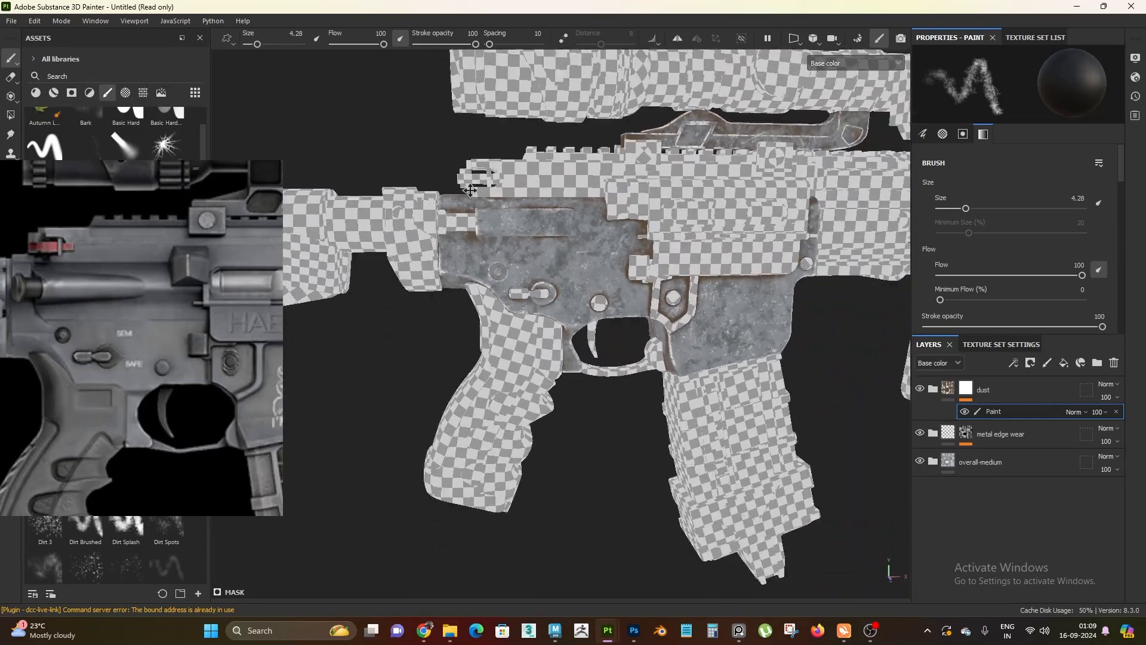
pyautogui.keyDown('alt'); pyautogui.moveTo(484, 298); pyautogui.dragTo(518, 226); pyautogui.keyUp('alt')
pyautogui.keyDown('alt'); pyautogui.moveTo(518, 238); pyautogui.dragTo(531, 334, button='right'); pyautogui.keyUp('alt')
pyautogui.keyDown('alt'); pyautogui.moveTo(532, 298); pyautogui.dragTo(561, 358); pyautogui.keyUp('alt')
pyautogui.keyDown('alt'); pyautogui.moveTo(561, 334); pyautogui.dragTo(585, 418, button='right'); pyautogui.keyUp('alt')
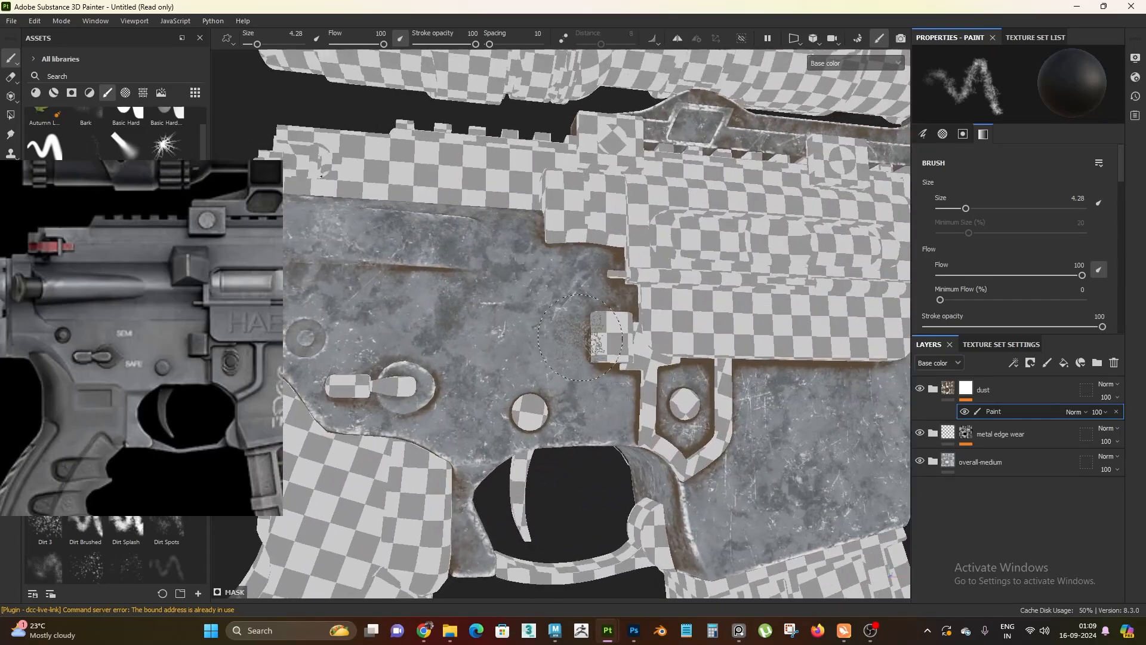
pyautogui.moveTo(596, 394)
pyautogui.keyDown('alt'); pyautogui.mouseDown()
pyautogui.moveTo(615, 380)
pyautogui.moveTo(609, 328)
pyautogui.mouseUp(); pyautogui.keyUp('alt')
pyautogui.keyDown('alt'); pyautogui.moveTo(609, 328); pyautogui.dragTo(504, 239, button='middle'); pyautogui.keyUp('alt')
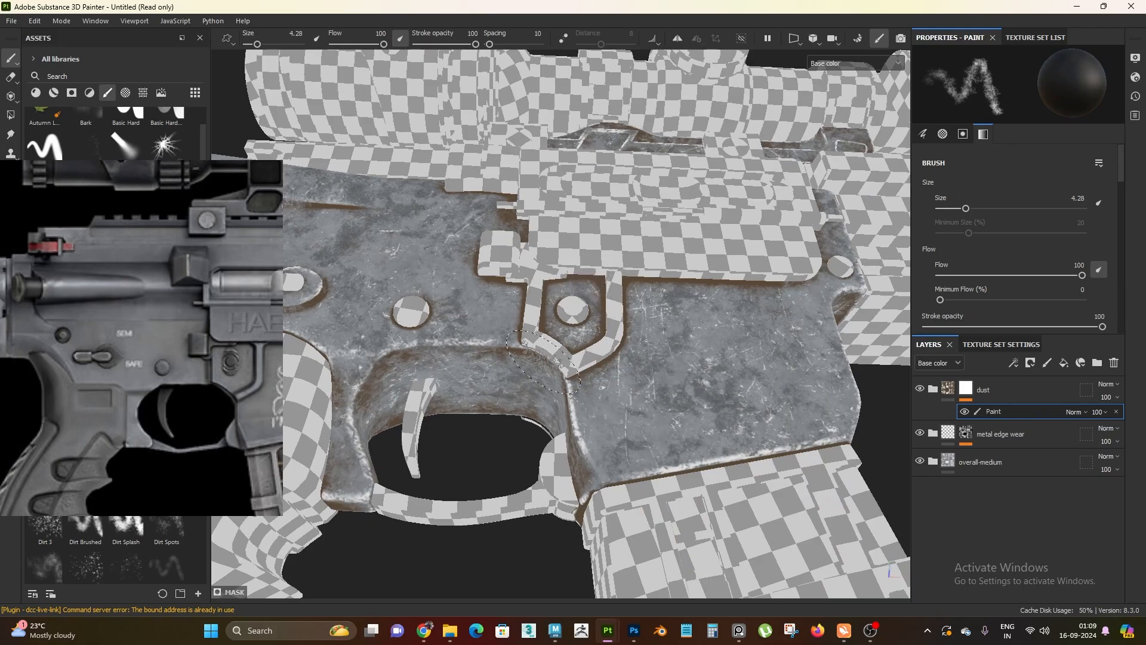
pyautogui.moveTo(567, 326)
pyautogui.keyDown('alt'); pyautogui.mouseDown()
pyautogui.moveTo(685, 334)
pyautogui.moveTo(633, 325)
pyautogui.moveTo(566, 345)
pyautogui.moveTo(686, 352)
pyautogui.mouseUp(); pyautogui.keyUp('alt')
pyautogui.moveTo(674, 355)
pyautogui.keyDown('alt'); pyautogui.mouseDown()
pyautogui.moveTo(627, 382)
pyautogui.moveTo(579, 381)
pyautogui.mouseUp(); pyautogui.keyUp('alt')
pyautogui.moveTo(579, 381)
pyautogui.keyDown('alt'); pyautogui.mouseDown(button='right')
pyautogui.moveTo(542, 330)
pyautogui.moveTo(558, 358)
pyautogui.mouseUp(button='right'); pyautogui.keyUp('alt')
pyautogui.keyDown('alt'); pyautogui.moveTo(558, 358); pyautogui.dragTo(567, 417); pyautogui.keyUp('alt')
# Select the dust folder and show the full material in the viewport to examine the weathered receiver from several angles
pyautogui.click(947, 389)
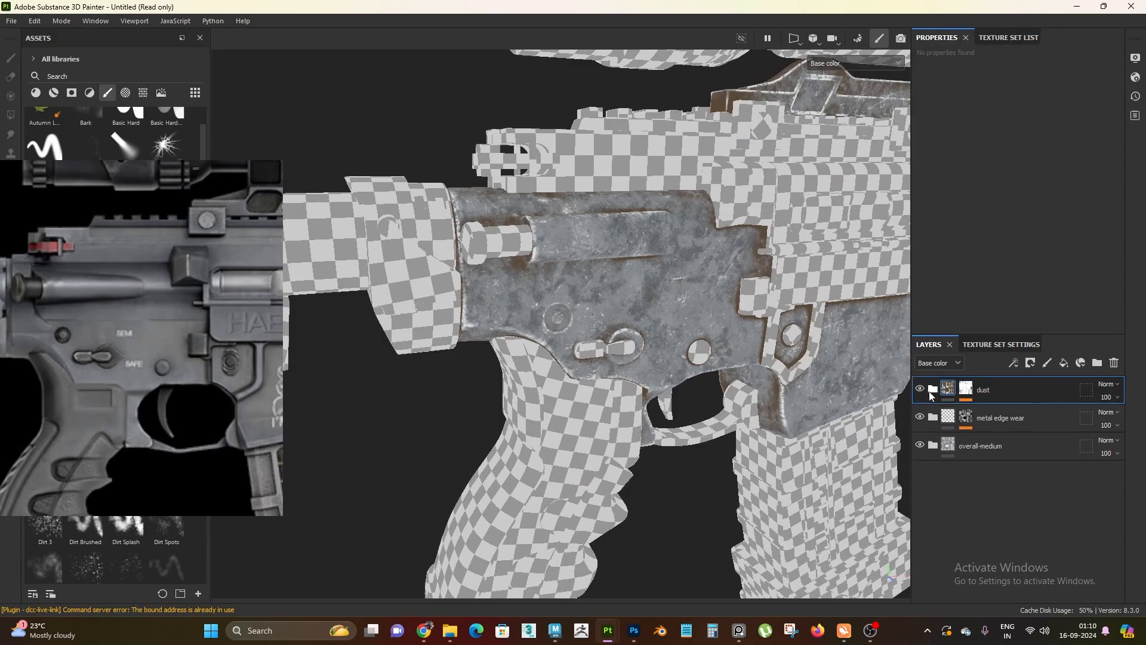
pyautogui.moveTo(602, 358)
pyautogui.keyDown('alt'); pyautogui.mouseDown(button='right')
pyautogui.moveTo(575, 318)
pyautogui.moveTo(635, 368)
pyautogui.moveTo(622, 360)
pyautogui.mouseUp(button='right'); pyautogui.keyUp('alt')
pyautogui.press('m')
pyautogui.keyDown('alt'); pyautogui.moveTo(621, 360); pyautogui.dragTo(594, 261); pyautogui.keyUp('alt')
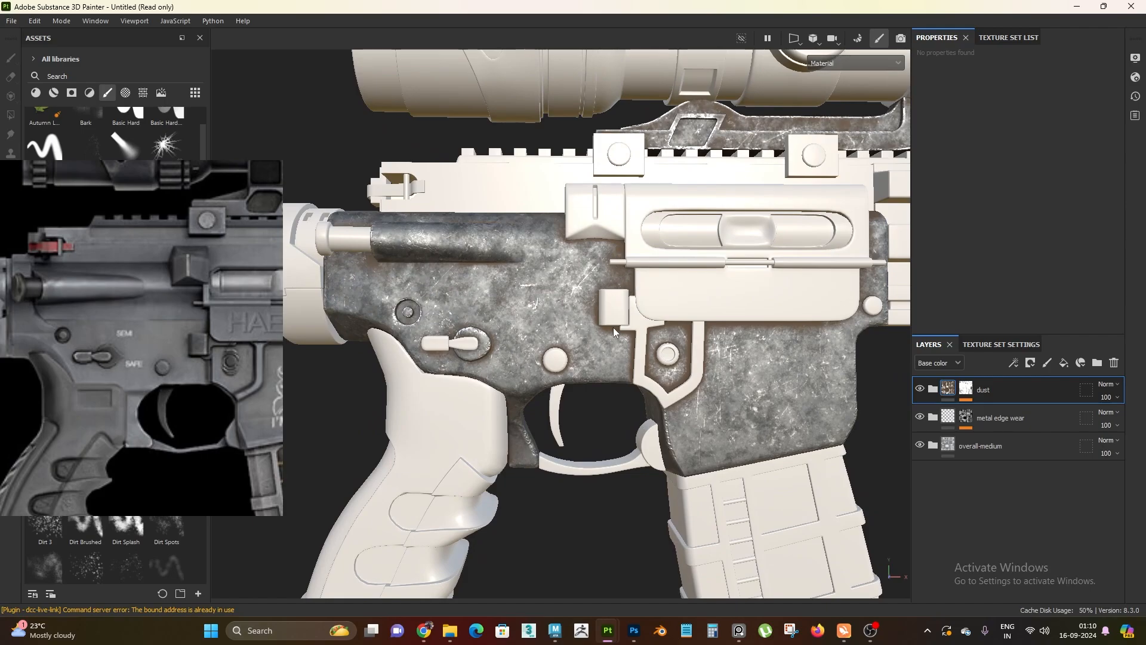
pyautogui.keyDown('alt'); pyautogui.moveTo(663, 376); pyautogui.dragTo(602, 354); pyautogui.keyUp('alt')
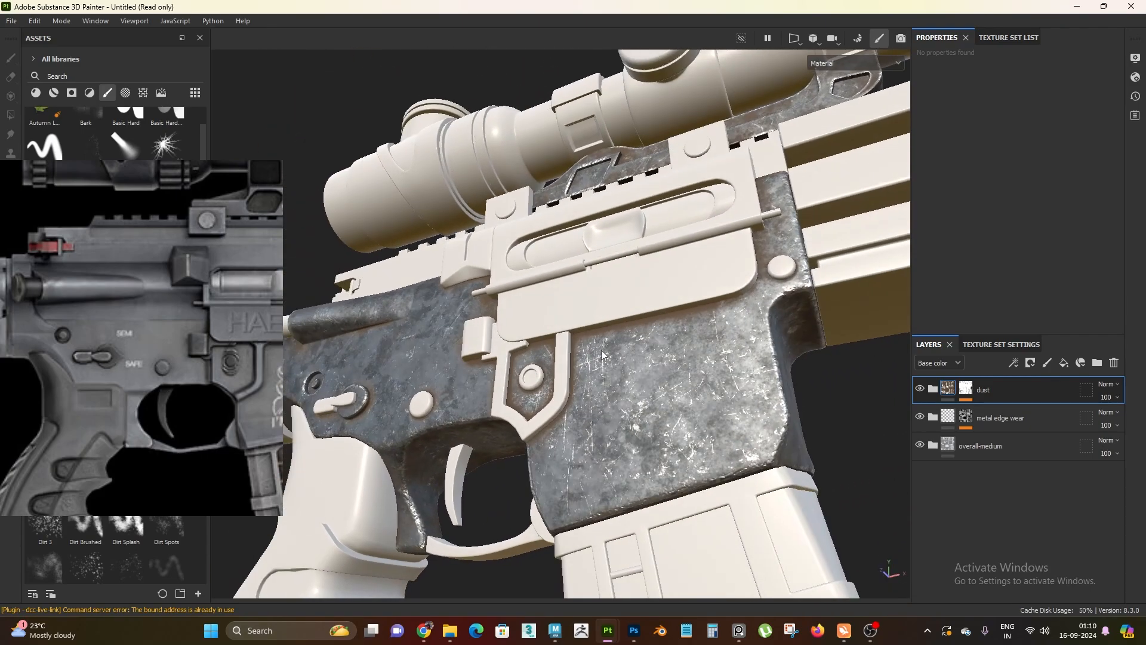
pyautogui.keyDown('alt'); pyautogui.moveTo(693, 323); pyautogui.dragTo(357, 167, button='right'); pyautogui.keyUp('alt')
pyautogui.keyDown('alt'); pyautogui.moveTo(357, 167); pyautogui.dragTo(535, 414); pyautogui.keyUp('alt')
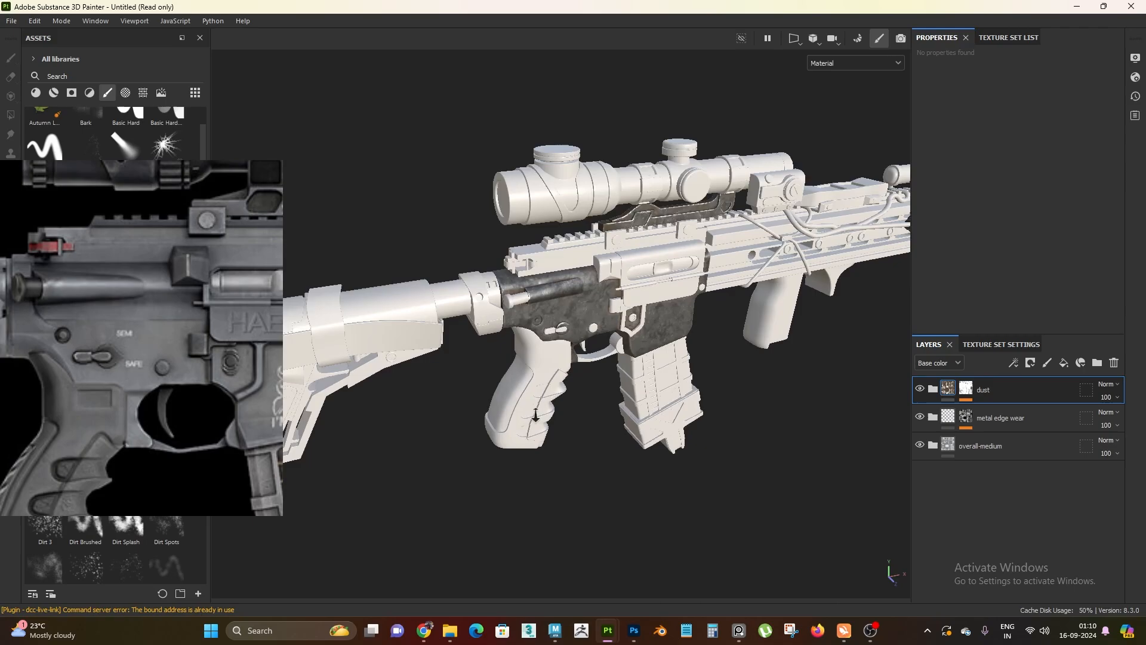
pyautogui.keyDown('alt'); pyautogui.moveTo(535, 414); pyautogui.dragTo(536, 374, button='middle'); pyautogui.keyUp('alt')
pyautogui.keyDown('alt'); pyautogui.moveTo(536, 374); pyautogui.dragTo(588, 425, button='right'); pyautogui.keyUp('alt')
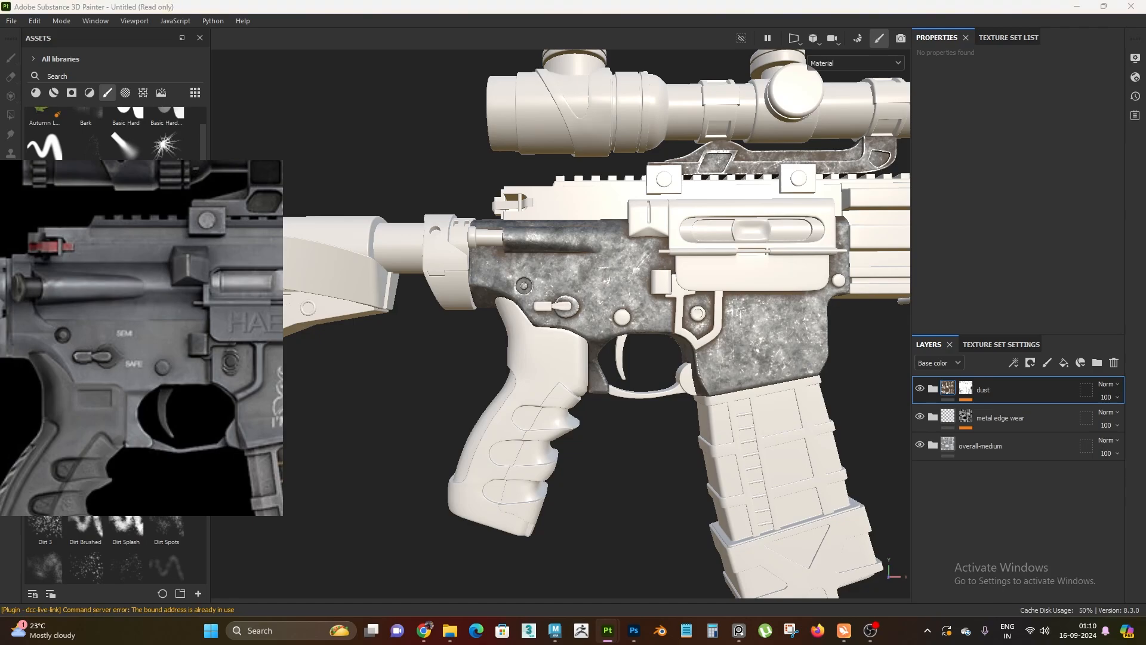
# Compare the receiver's metal tone and wear with the reference rifle image
pyautogui.scroll(-2, 727, 408)
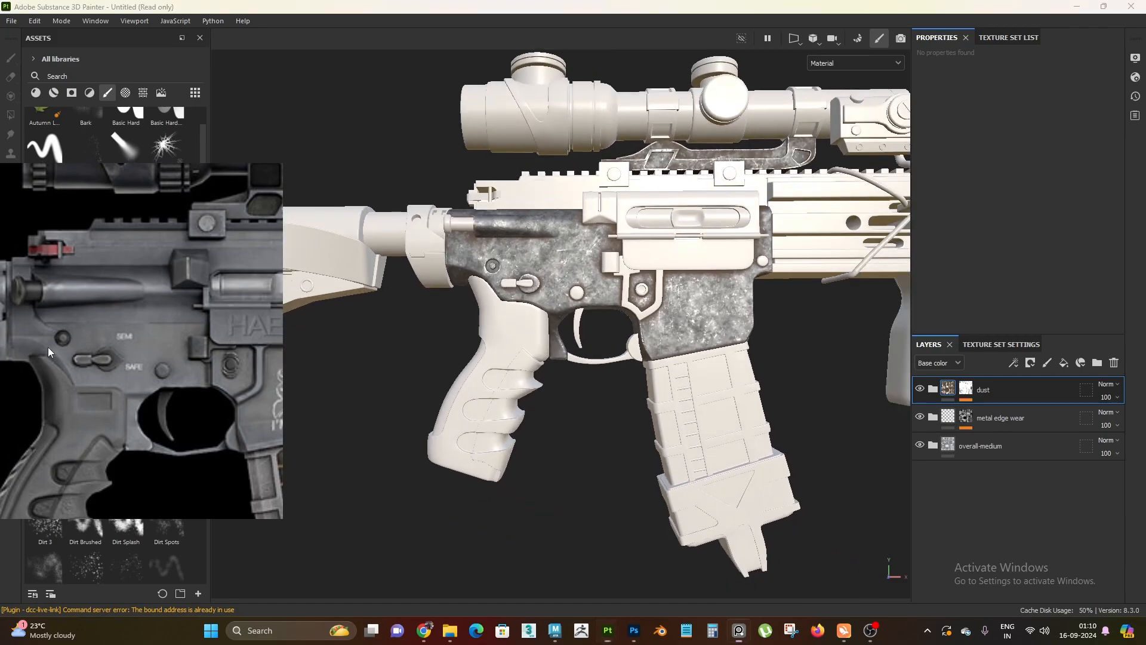
pyautogui.moveTo(48, 346); pyautogui.dragTo(110, 336)
pyautogui.scroll(-3, 68, 302)
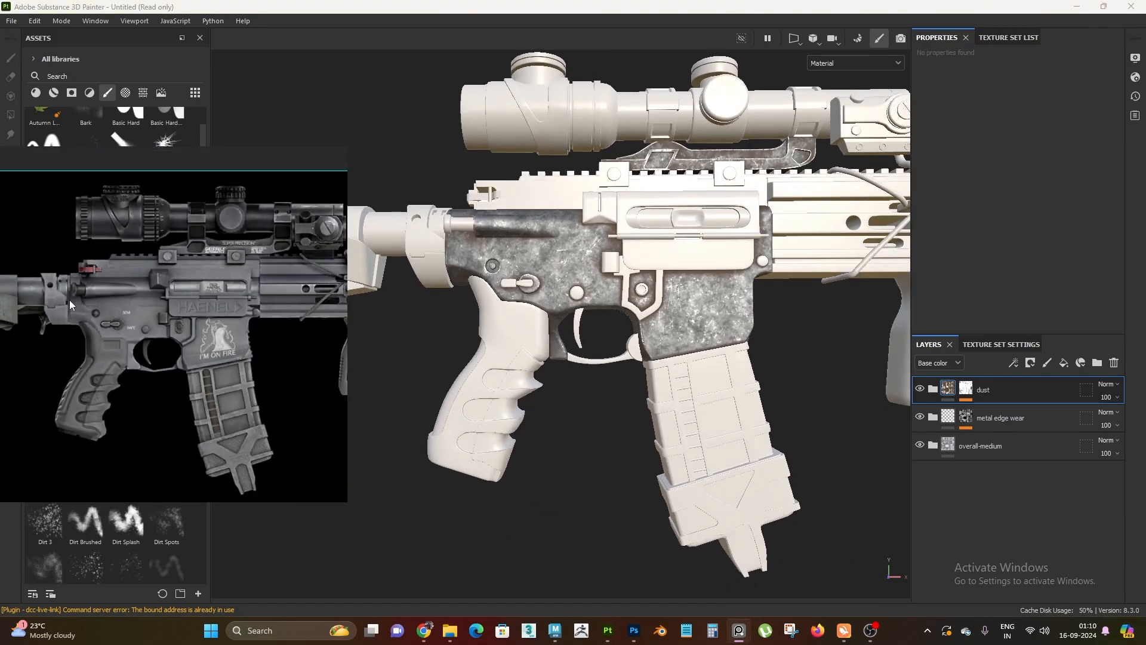
pyautogui.scroll(2, 158, 345)
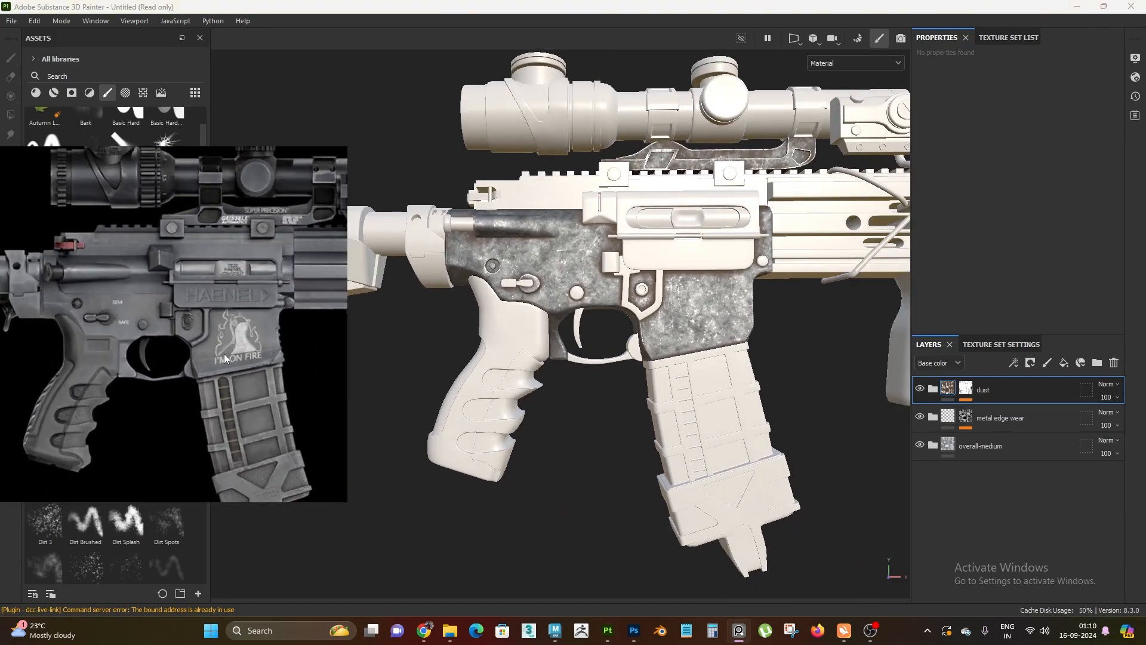
pyautogui.scroll(1, 122, 325)
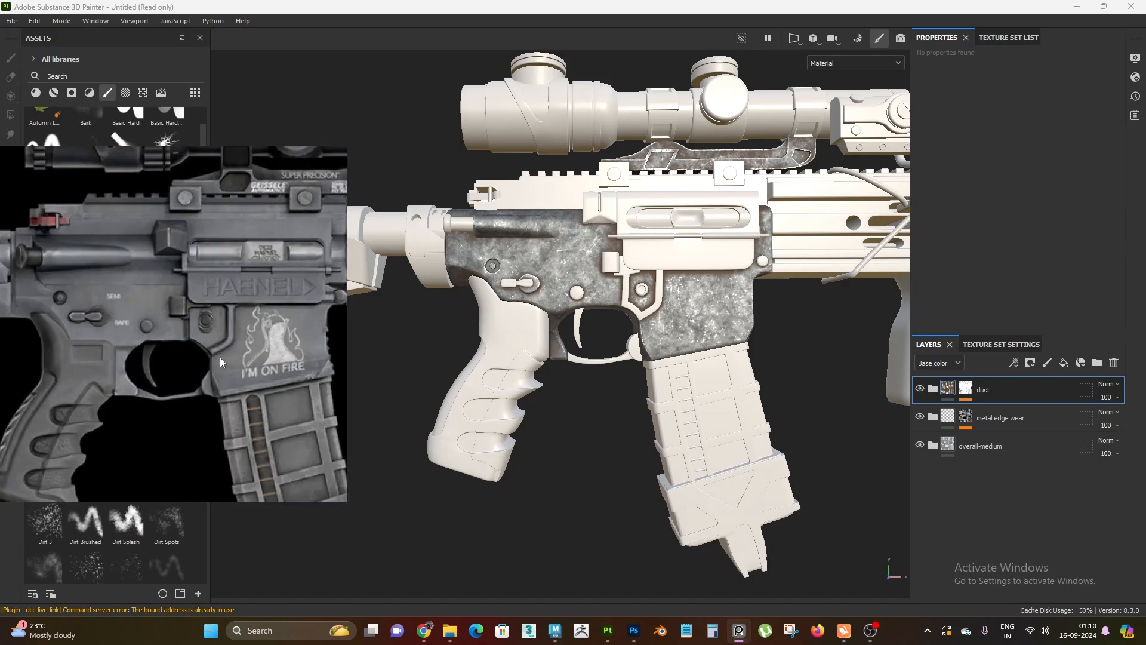
pyautogui.keyDown('alt'); pyautogui.moveTo(622, 415); pyautogui.dragTo(560, 309); pyautogui.keyUp('alt')
pyautogui.scroll(2, 560, 309)
pyautogui.scroll(-3, 117, 303)
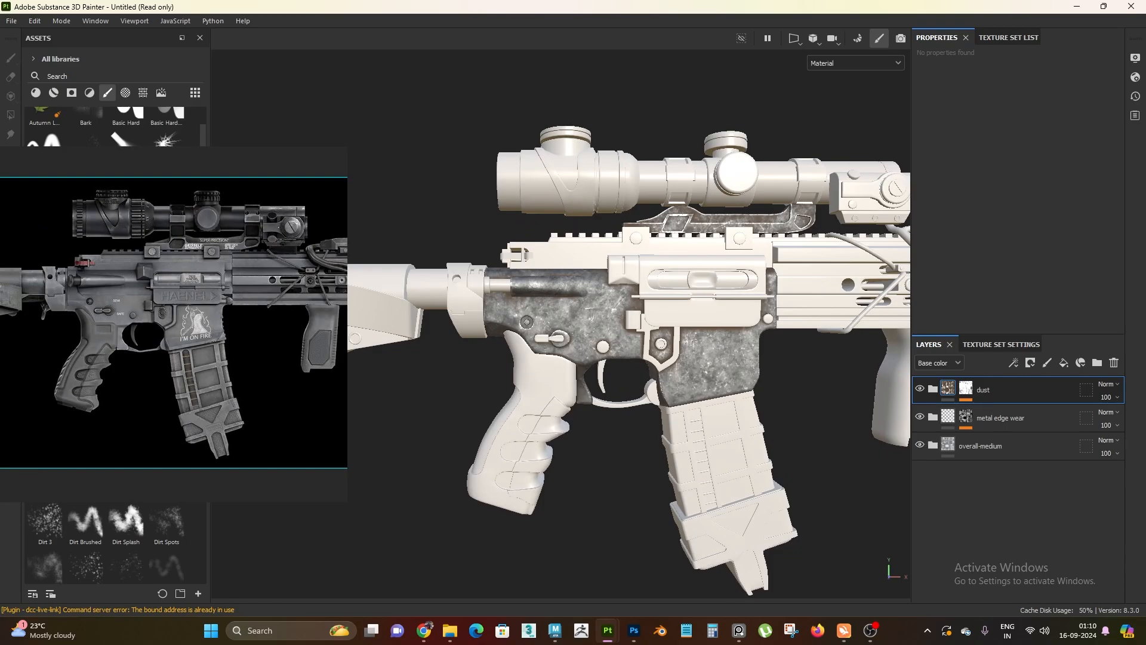
pyautogui.scroll(3, 581, 429)
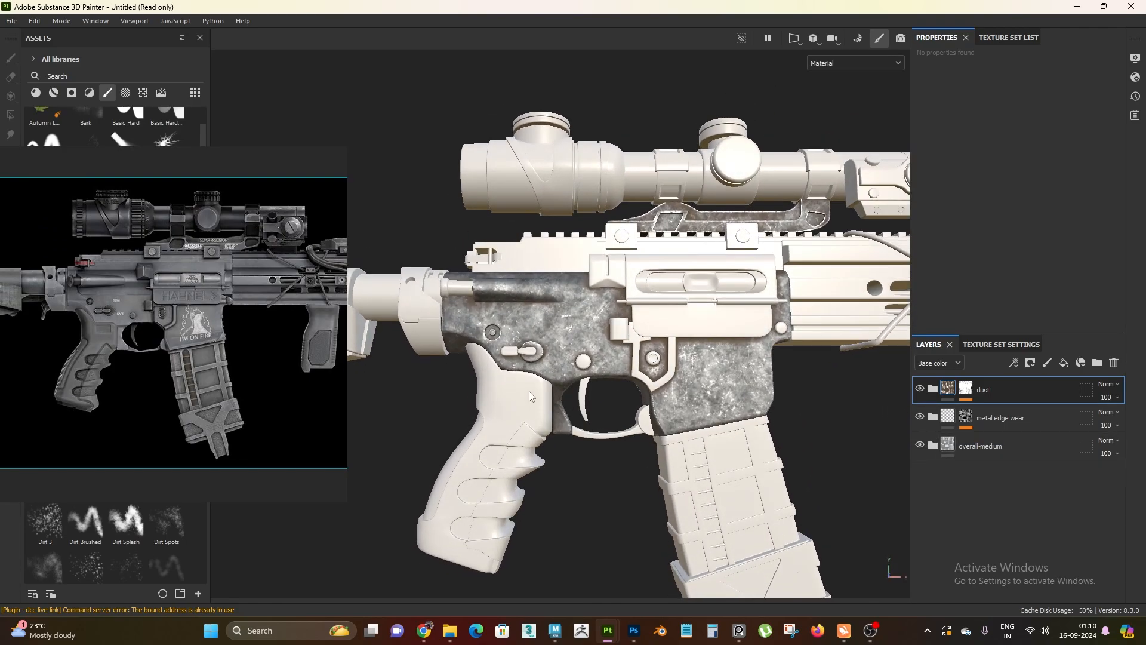
pyautogui.keyDown('alt'); pyautogui.moveTo(533, 397); pyautogui.dragTo(532, 413); pyautogui.keyUp('alt')
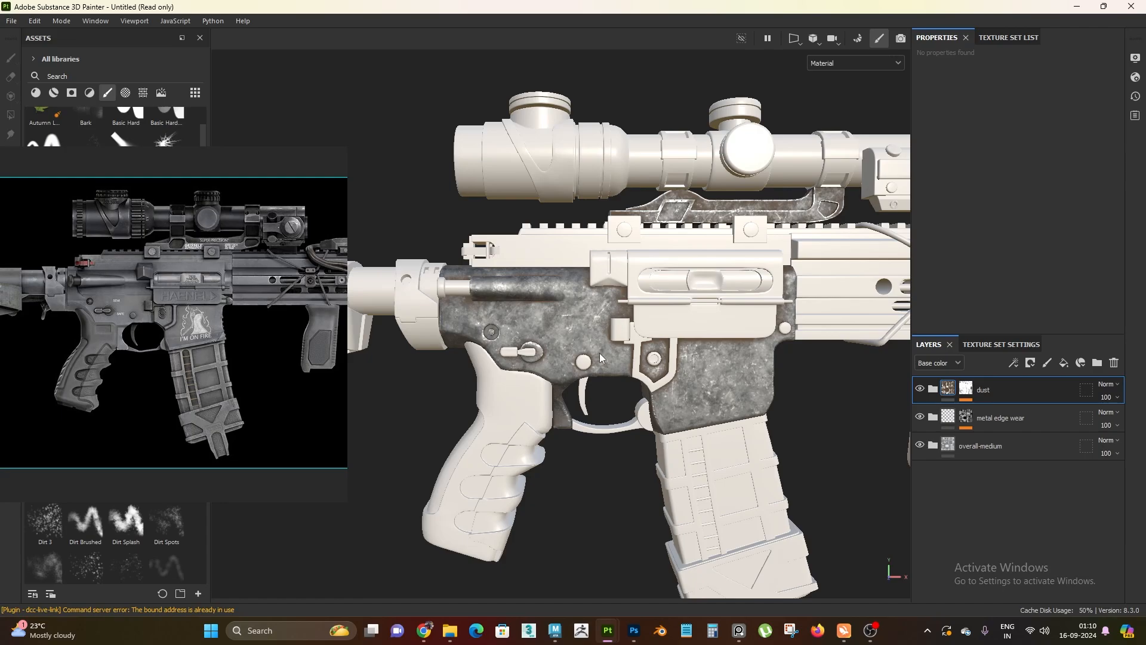
pyautogui.keyDown('alt'); pyautogui.moveTo(570, 392); pyautogui.dragTo(738, 392, button='right'); pyautogui.keyUp('alt')
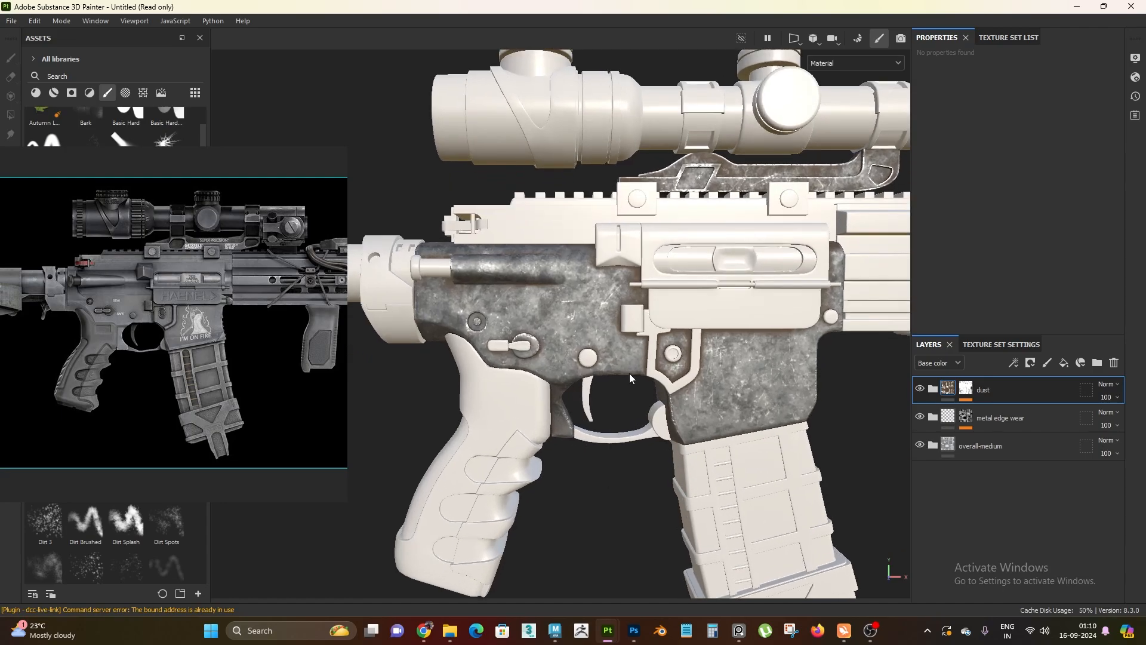
pyautogui.keyDown('alt'); pyautogui.moveTo(592, 384); pyautogui.dragTo(603, 370, button='middle'); pyautogui.keyUp('alt')
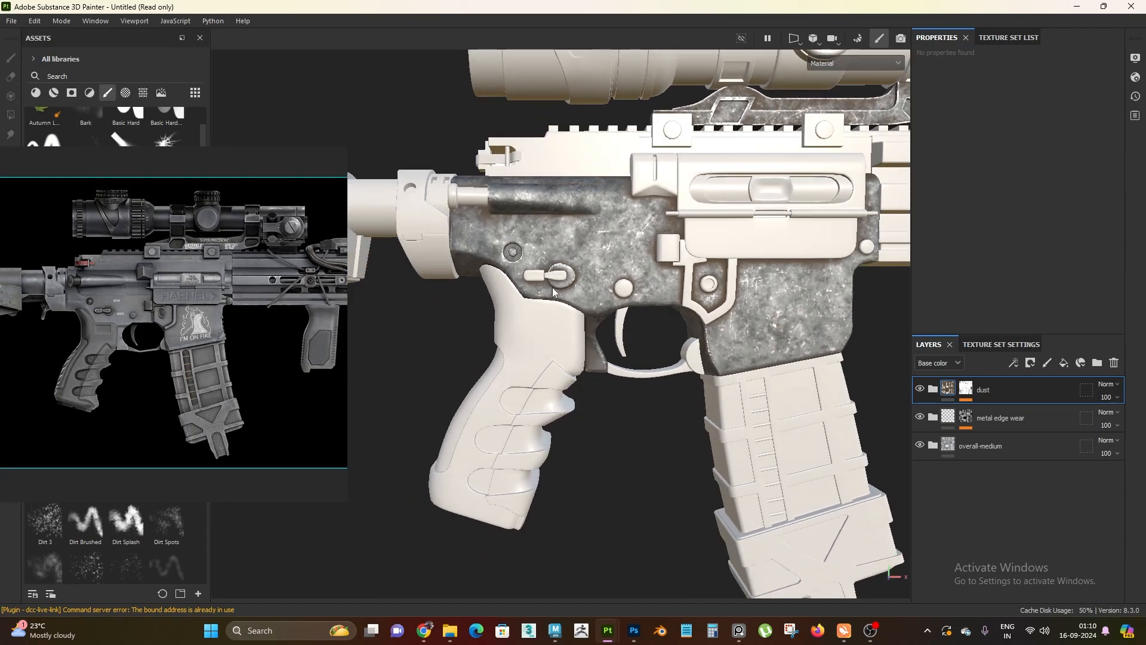
# Duplicate the overall-medium folder and rename the upper copy overall-dark
pyautogui.click(996, 449)
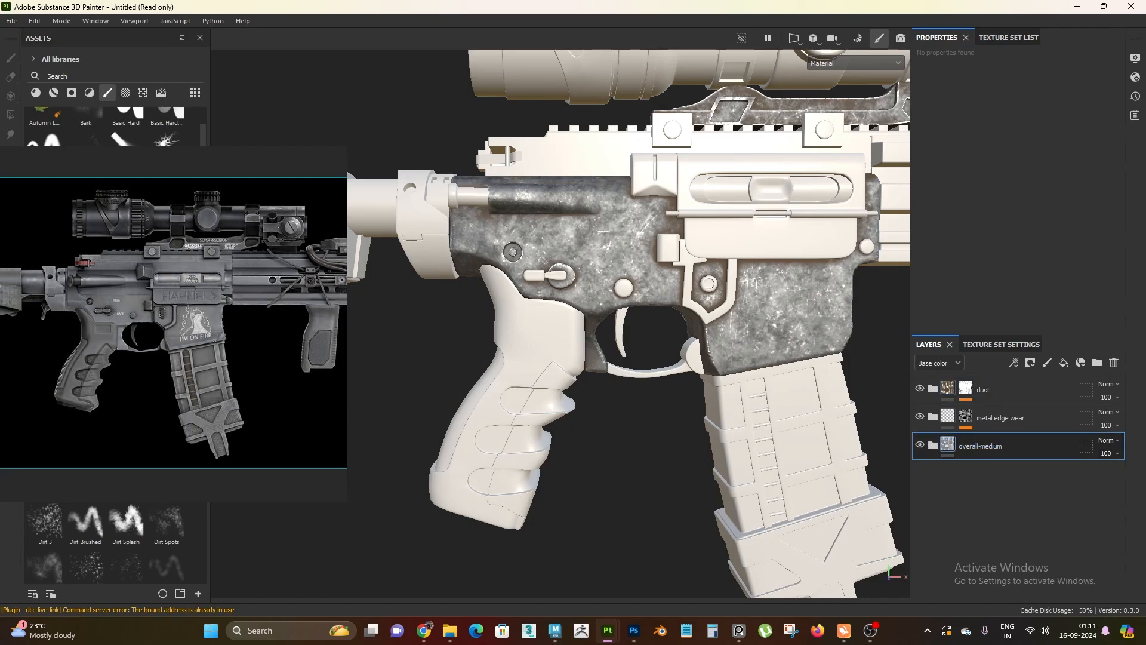
pyautogui.scroll(-1, 559, 358)
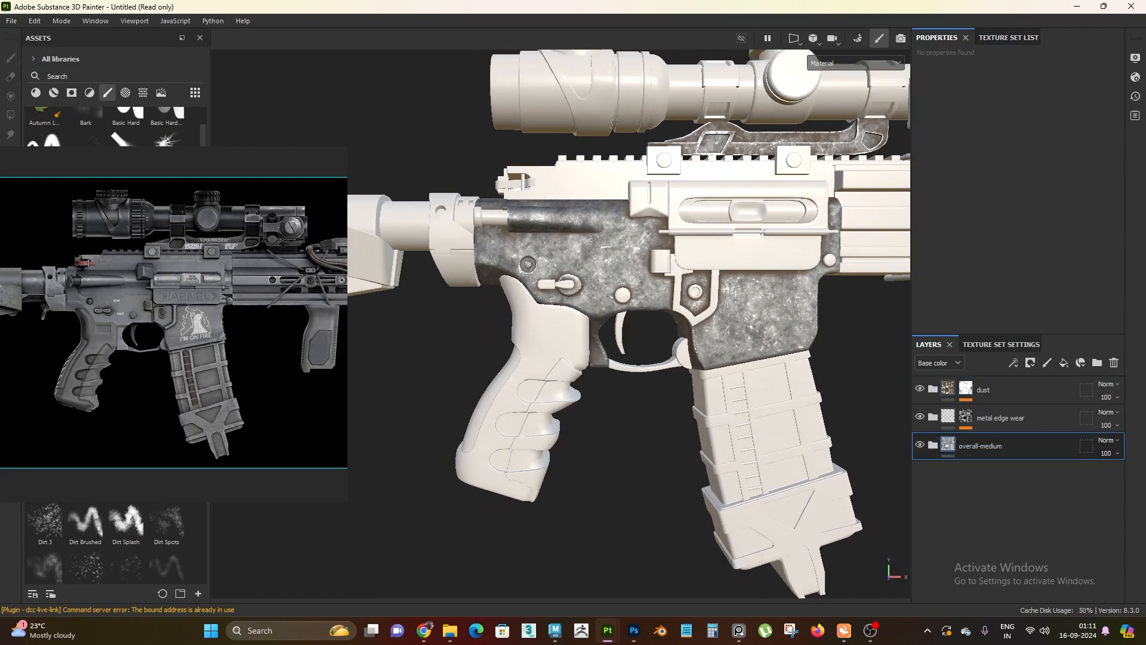
pyautogui.scroll(-1, 597, 335)
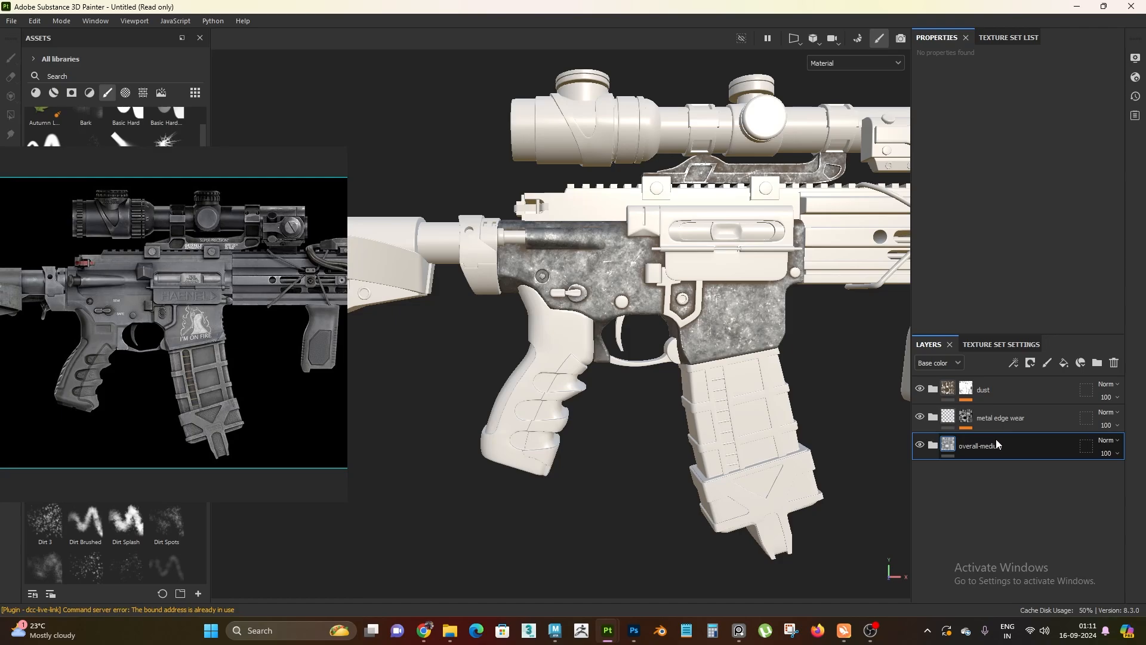
pyautogui.hotkey('ctrl', 'd')
pyautogui.doubleClick(1031, 447)
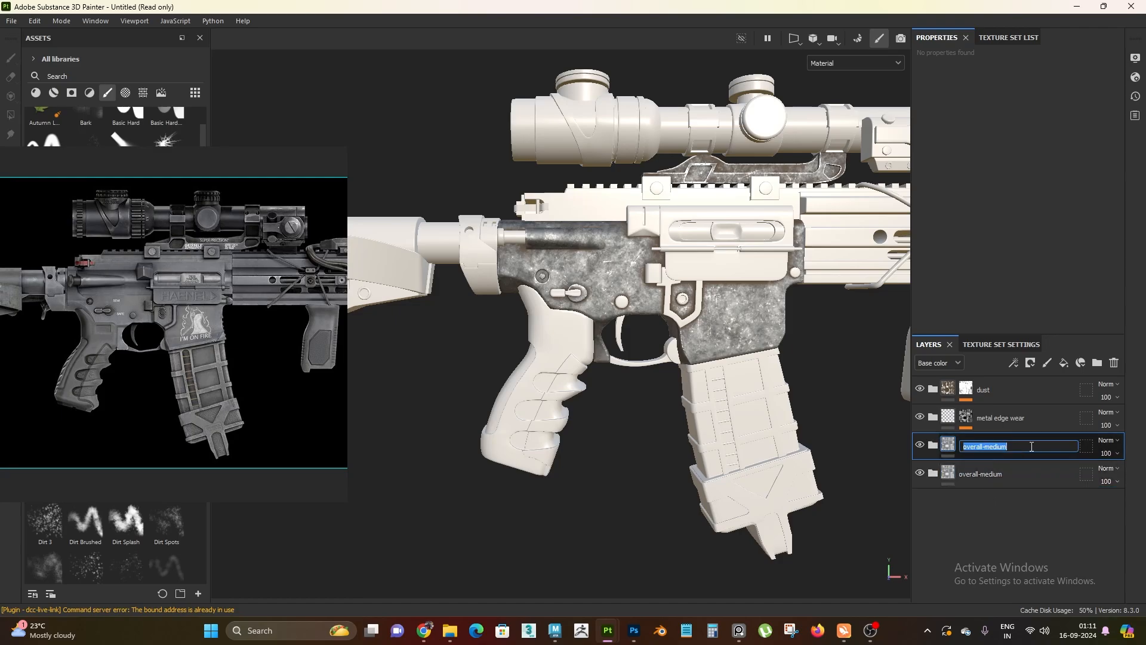
pyautogui.click(1032, 446)
pyautogui.press('BackSpace')
pyautogui.write('dark\\')
pyautogui.press('Return')
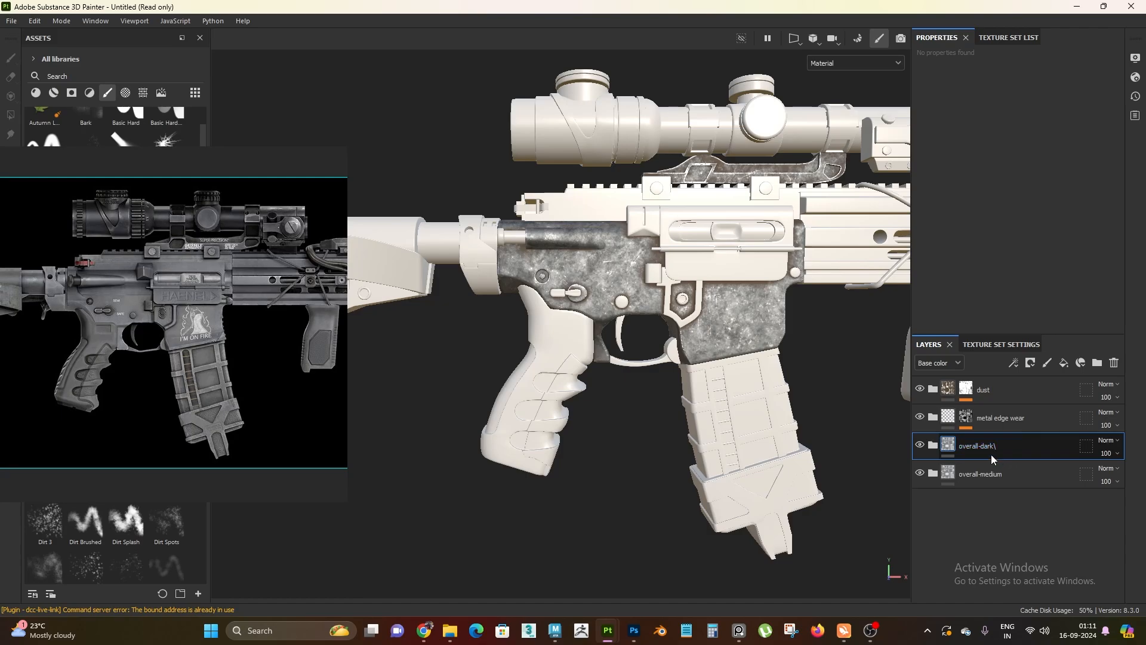
pyautogui.doubleClick(1032, 448)
pyautogui.click(1036, 446)
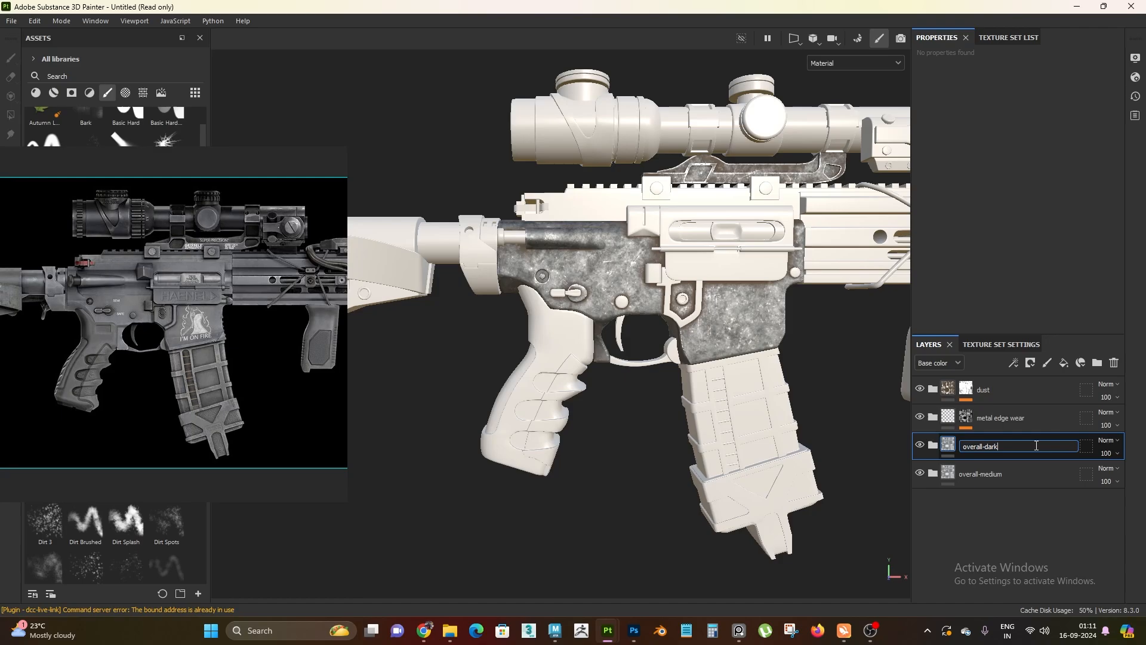
pyautogui.press('Return')
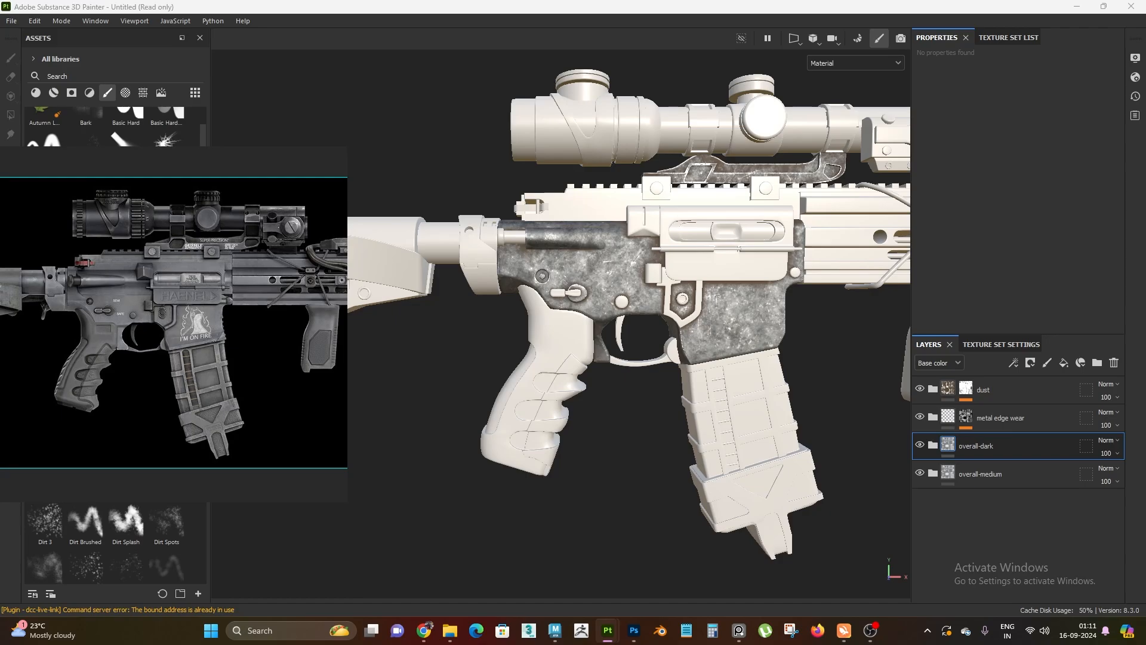
# Expand the overall-dark folder and show only the base color channel on the receiver
pyautogui.keyDown('alt'); pyautogui.moveTo(638, 425); pyautogui.dragTo(662, 445); pyautogui.keyUp('alt')
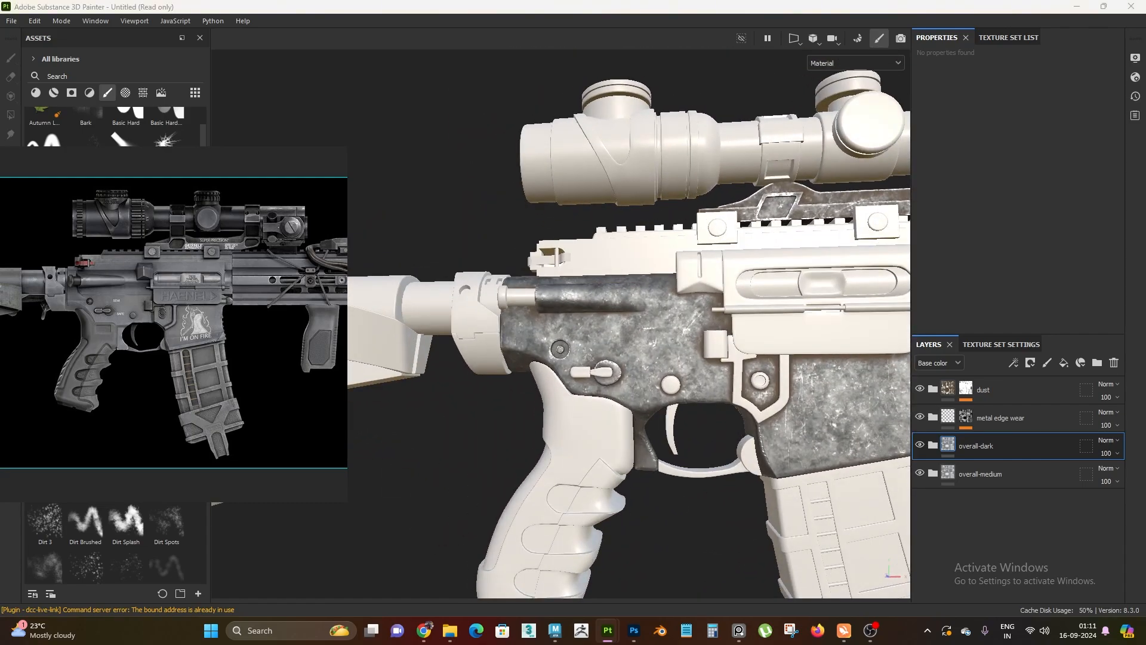
pyautogui.keyDown('alt'); pyautogui.moveTo(503, 424); pyautogui.dragTo(619, 410); pyautogui.keyUp('alt')
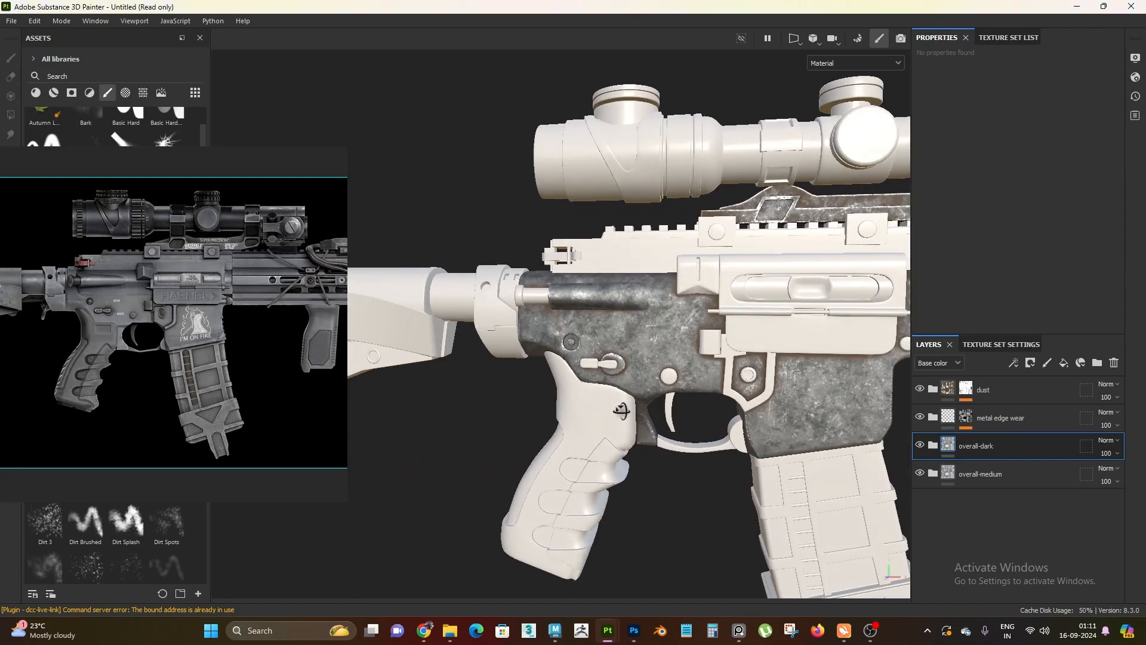
pyautogui.keyDown('alt'); pyautogui.moveTo(619, 410); pyautogui.dragTo(603, 361, button='middle'); pyautogui.keyUp('alt')
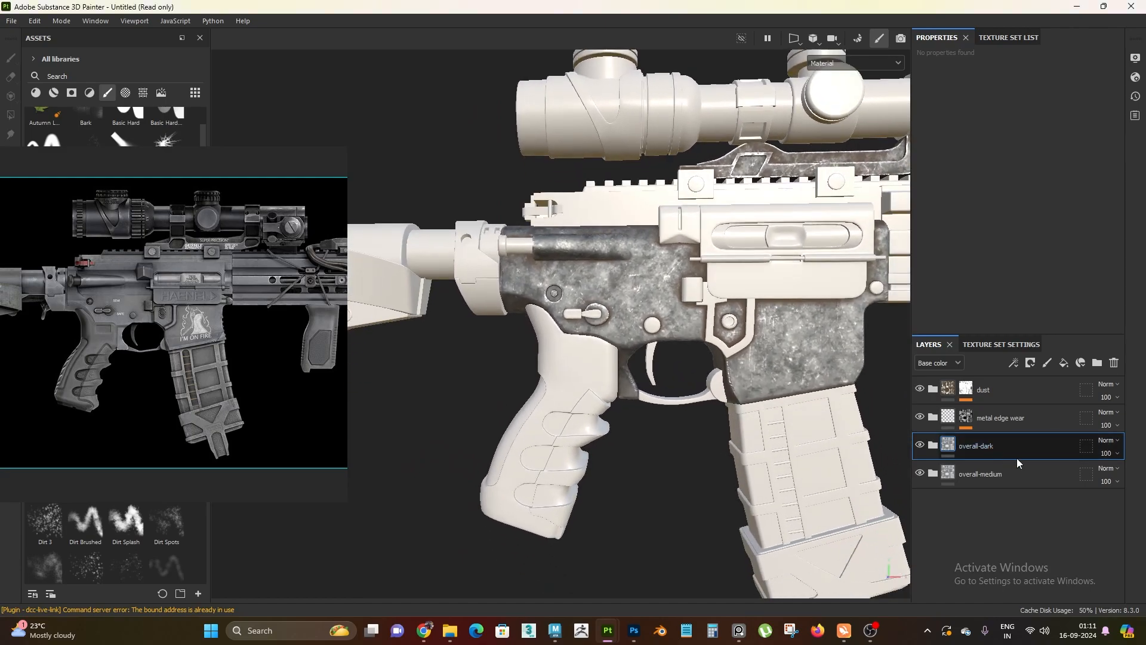
pyautogui.click(932, 445)
pyautogui.press('c')
pyautogui.scroll(2, 692, 459)
pyautogui.scroll(1, 689, 452)
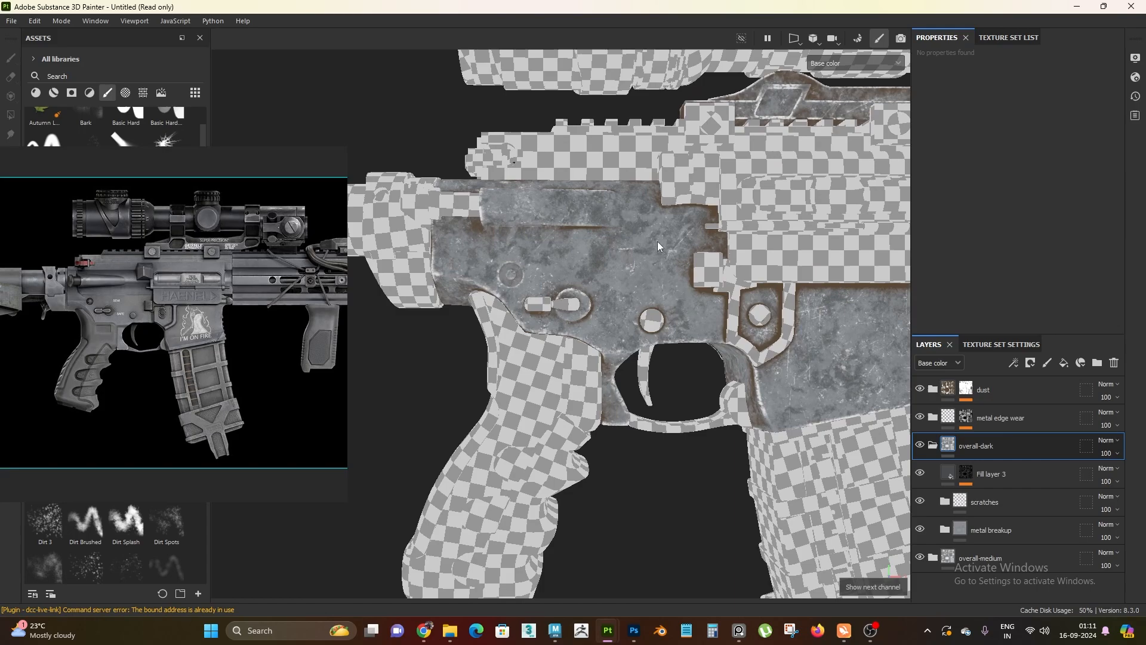
# In overall-dark's metal breakup folder, set the unmasked bottom Fill layer 1's base color value (V) to 0.4
pyautogui.click(1014, 532)
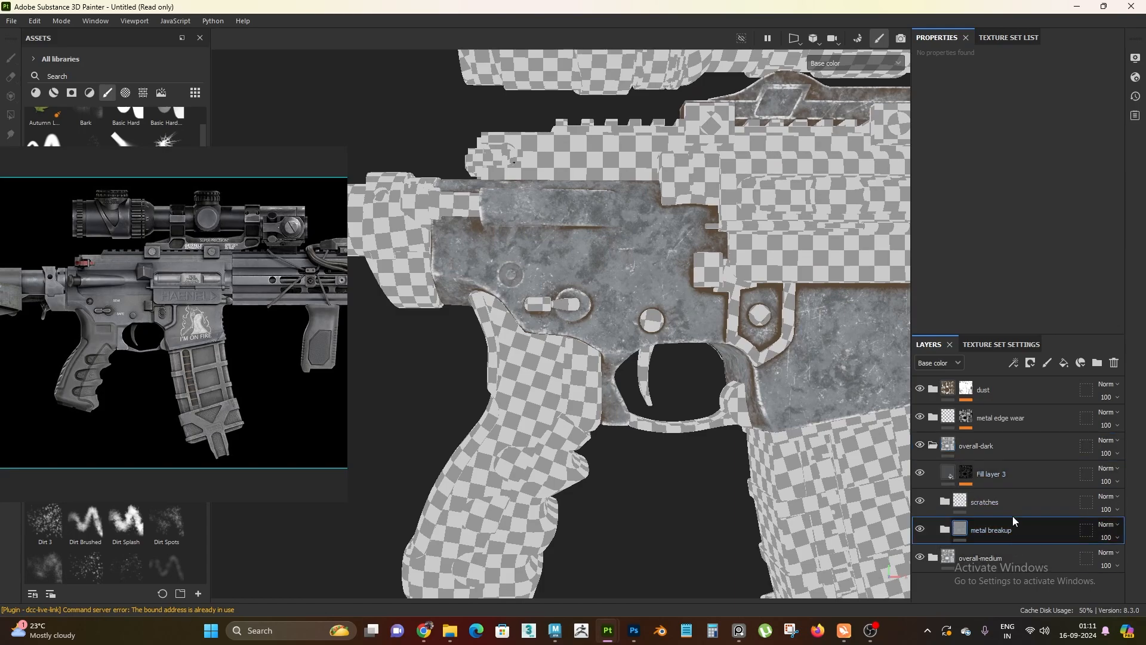
pyautogui.click(944, 529)
pyautogui.scroll(-1, 1041, 507)
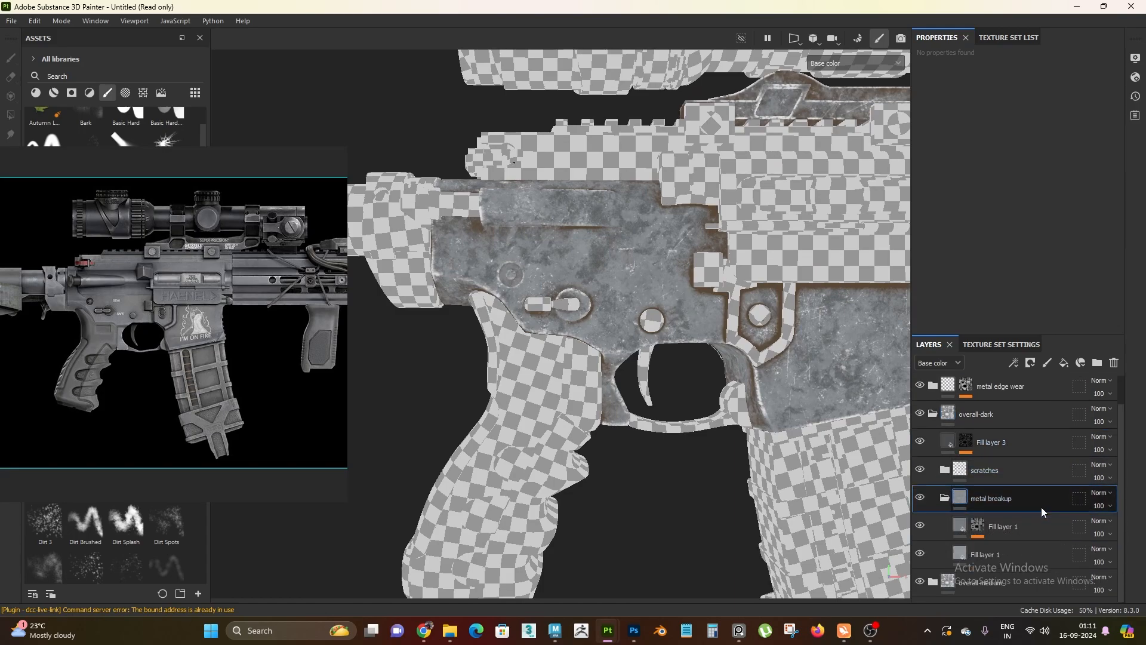
pyautogui.click(1010, 548)
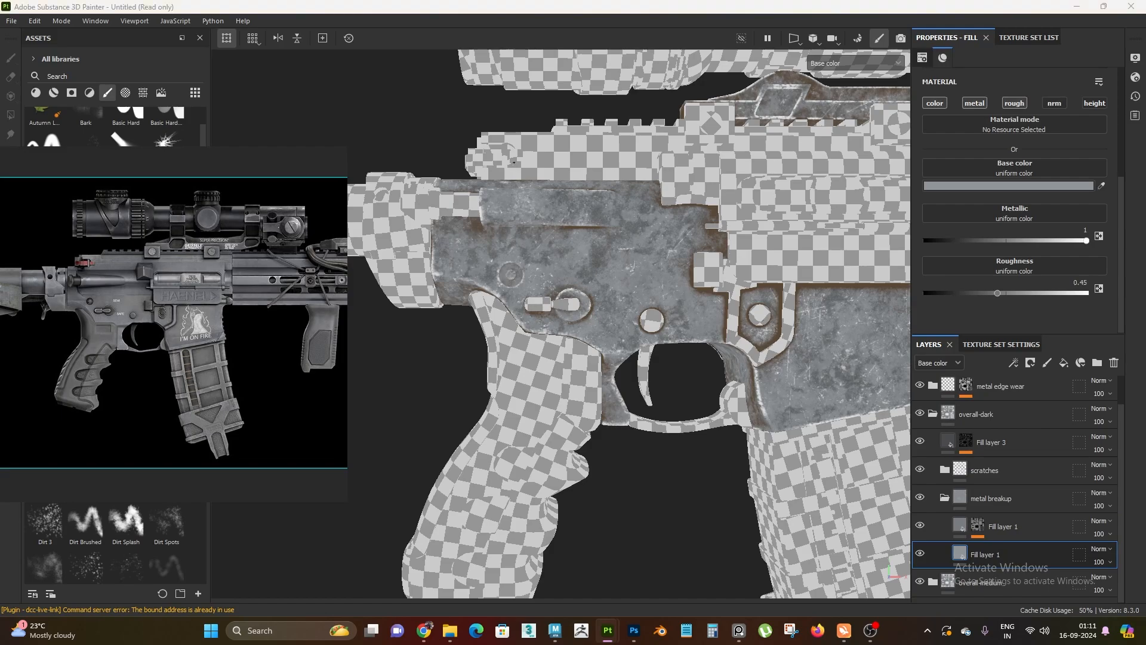
pyautogui.click(1018, 186)
pyautogui.moveTo(870, 425); pyautogui.dragTo(895, 424)
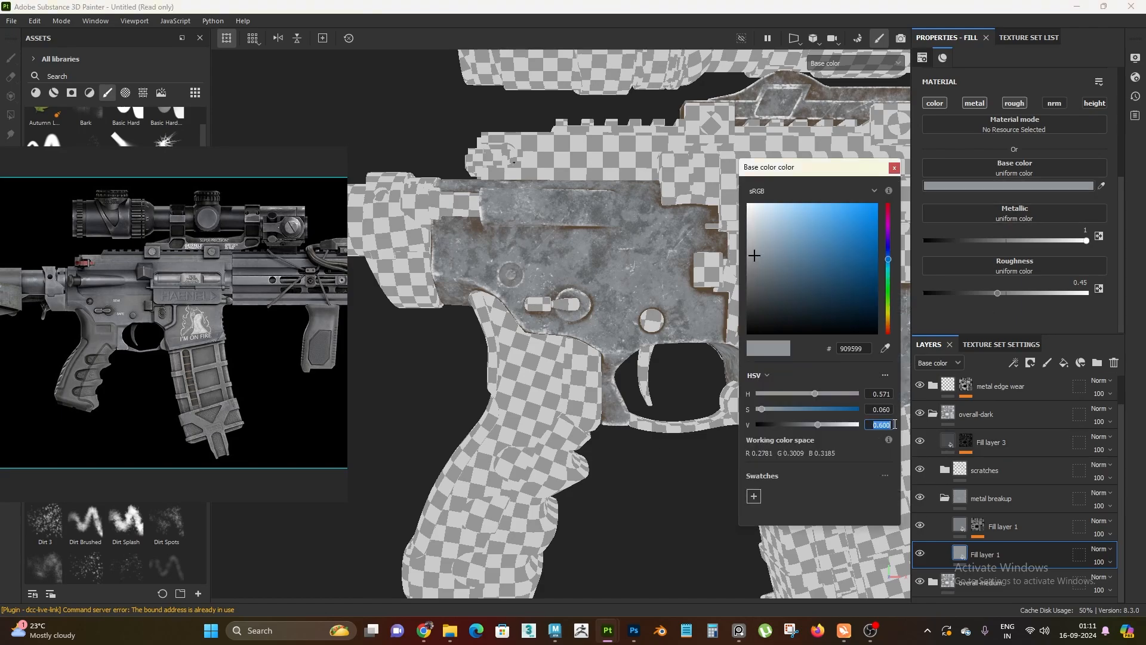
pyautogui.write('0.4')
pyautogui.press('Return')
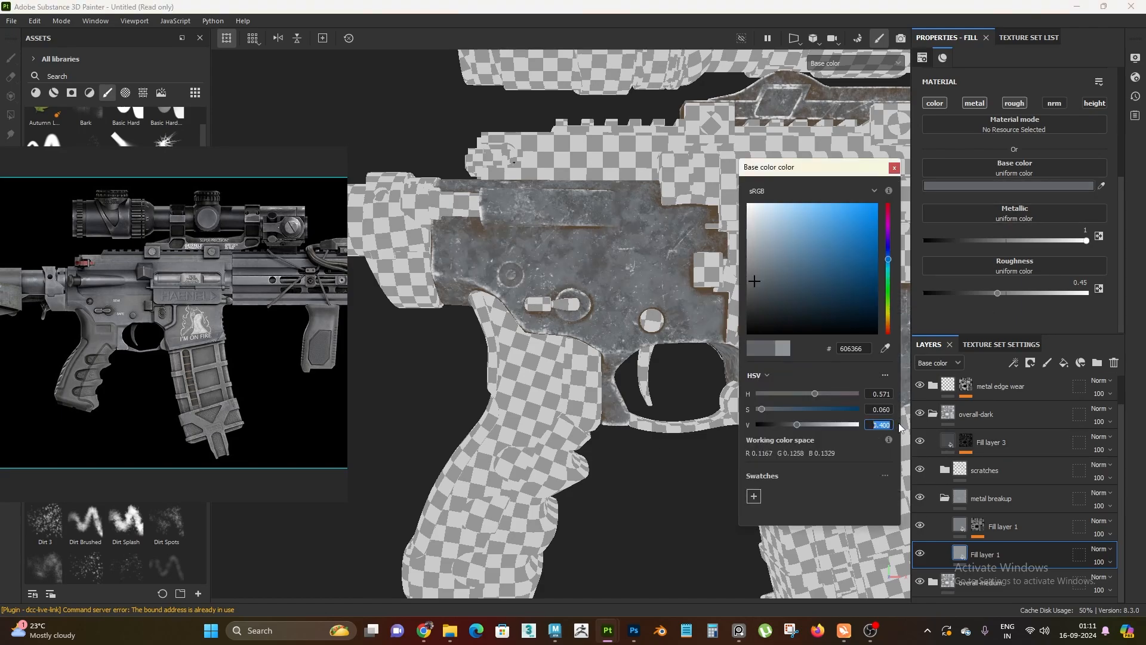
pyautogui.click(894, 169)
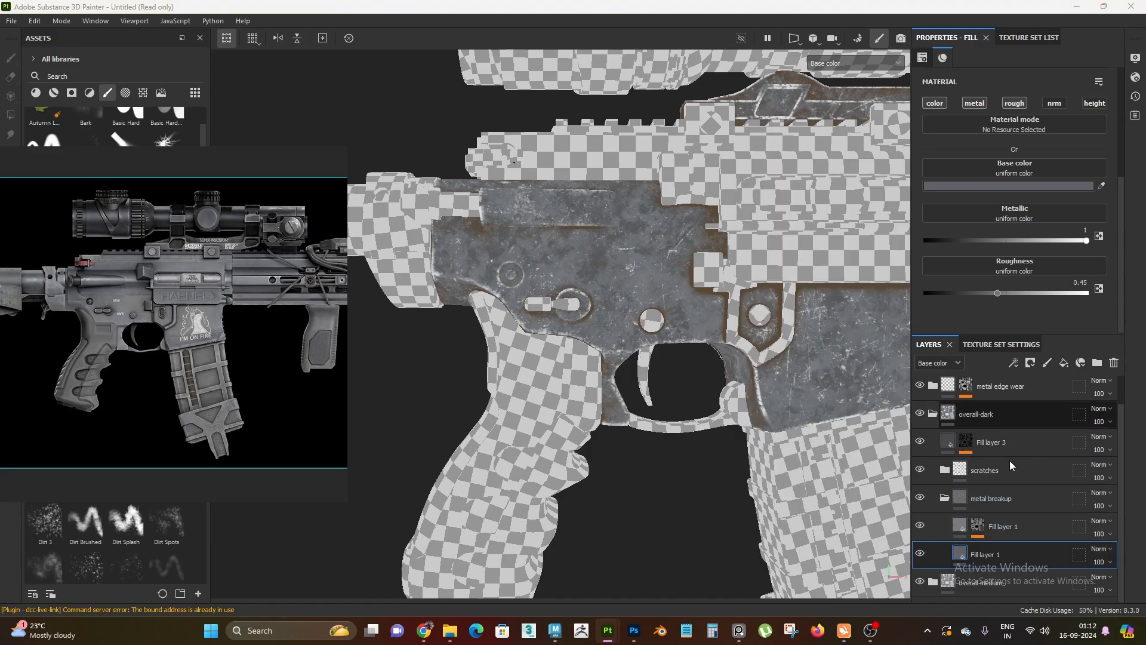
# Set the base color value (V) of the masked Fill layer 1 in metal breakup to 0.25 and collapse that folder
pyautogui.click(1015, 526)
pyautogui.click(1004, 187)
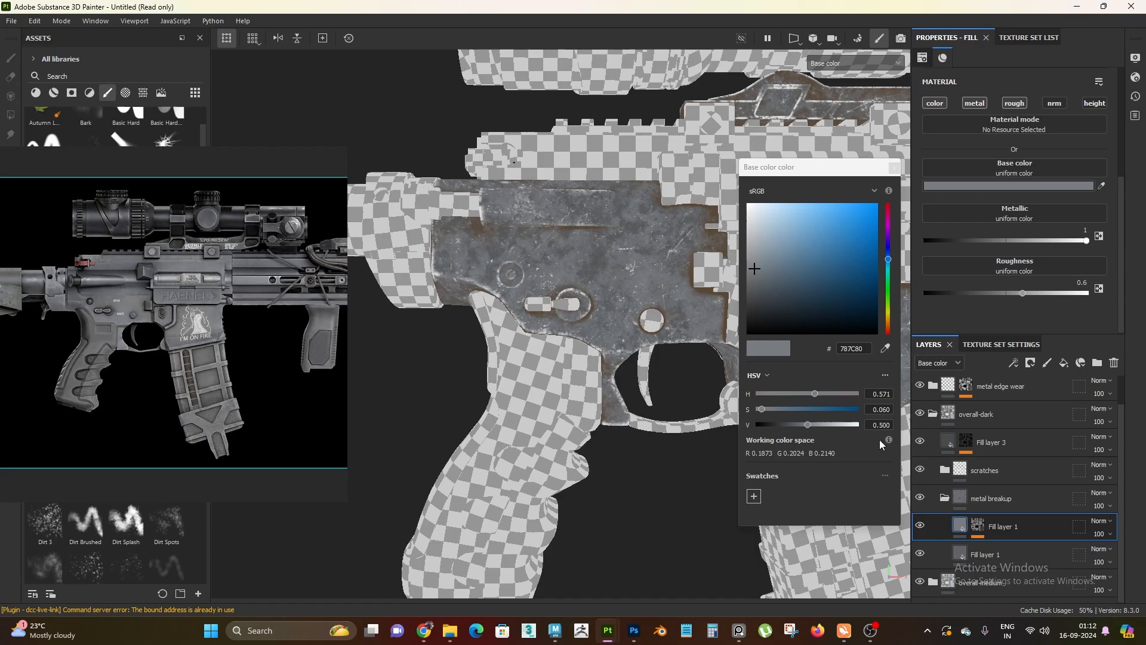
pyautogui.click(889, 425)
pyautogui.write('.25')
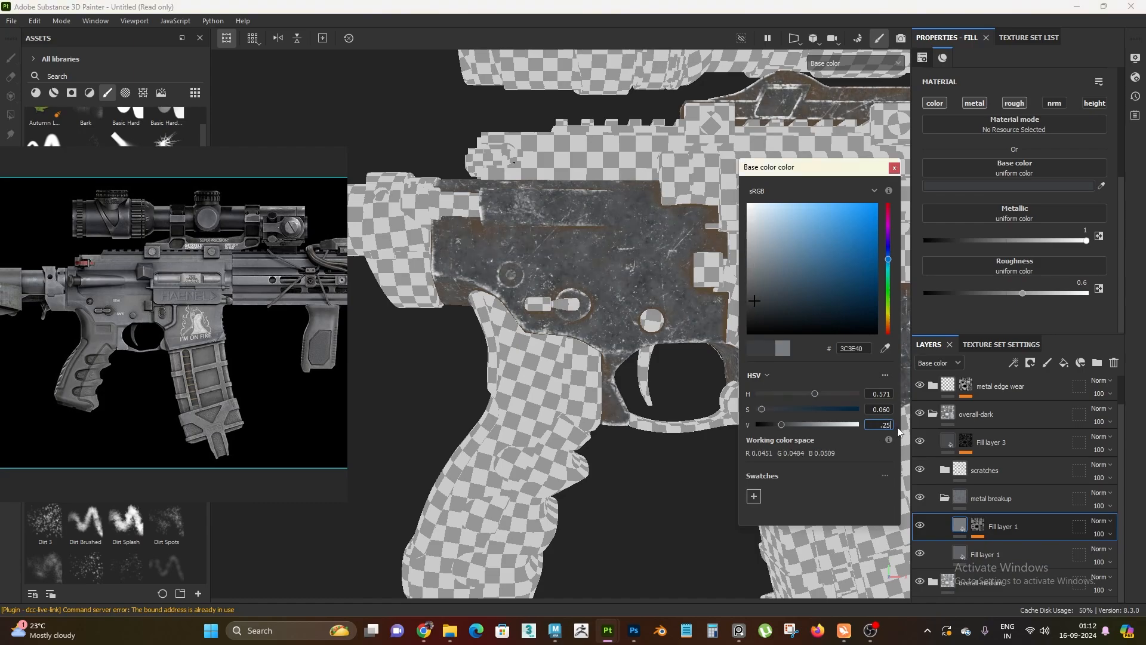
pyautogui.press('Return')
pyautogui.click(894, 169)
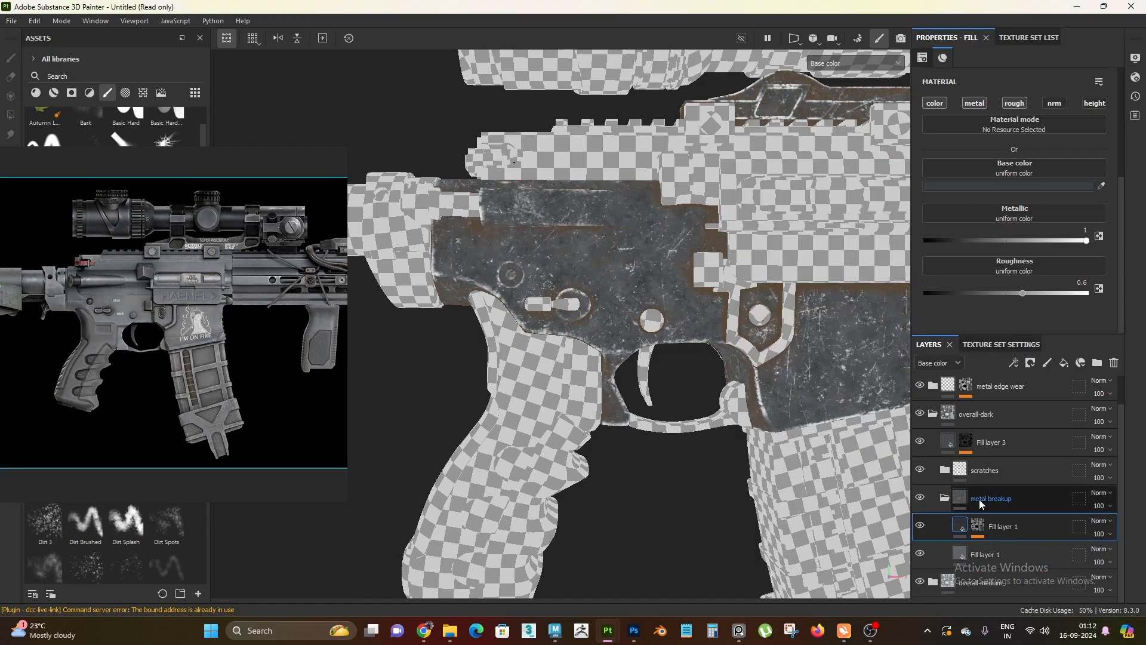
pyautogui.click(945, 499)
# Set the base color value (V) of overall-dark's Fill layer 3 to 0.1 and collapse the overall-dark folder
pyautogui.click(1018, 507)
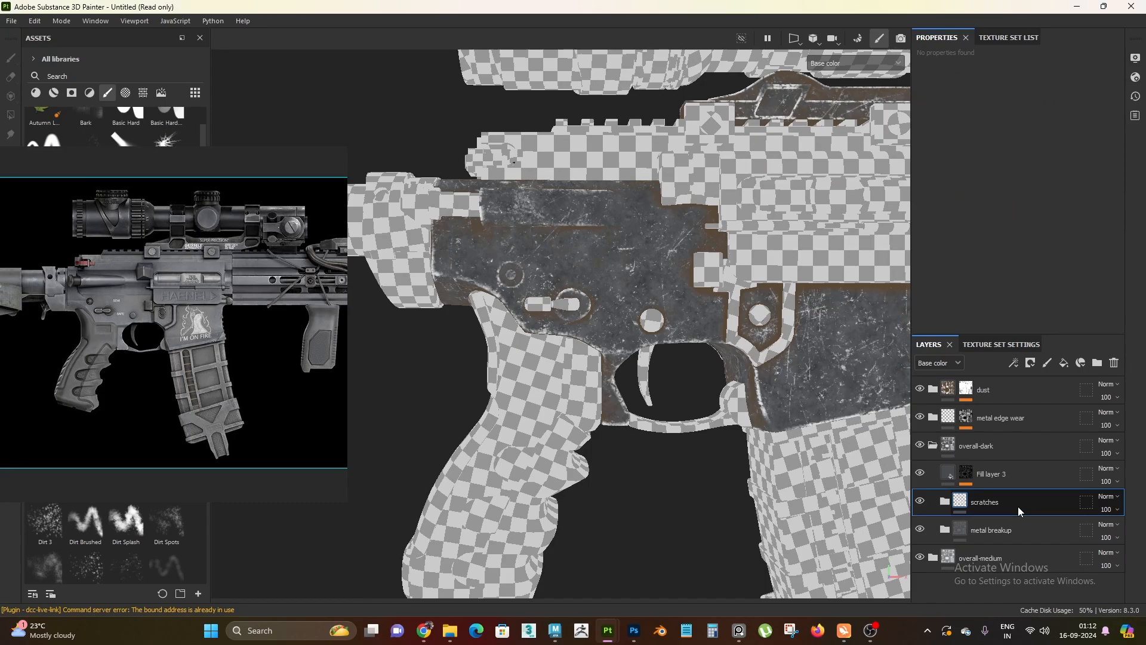
pyautogui.click(1023, 473)
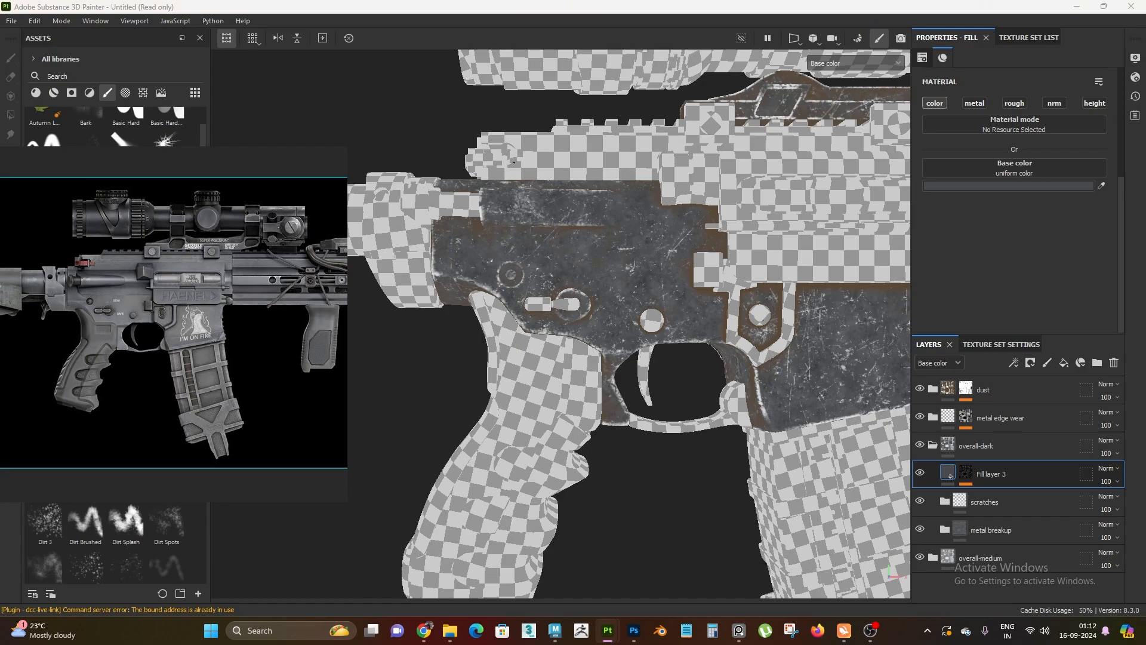
pyautogui.click(1009, 186)
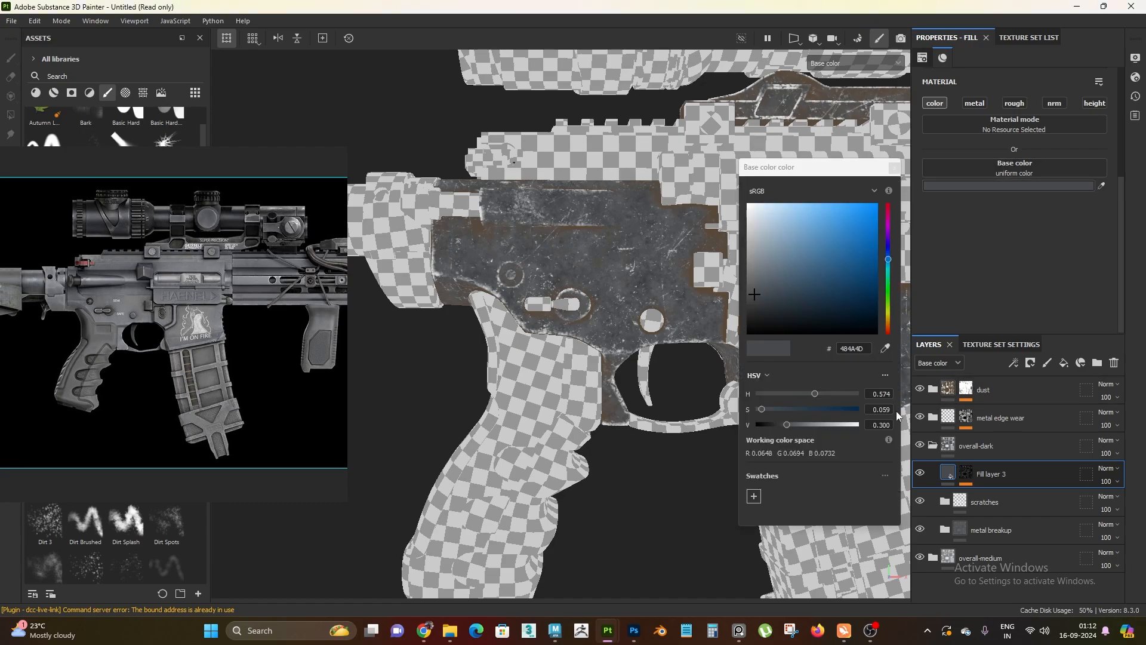
pyautogui.moveTo(868, 425); pyautogui.dragTo(902, 429)
pyautogui.write('0.1')
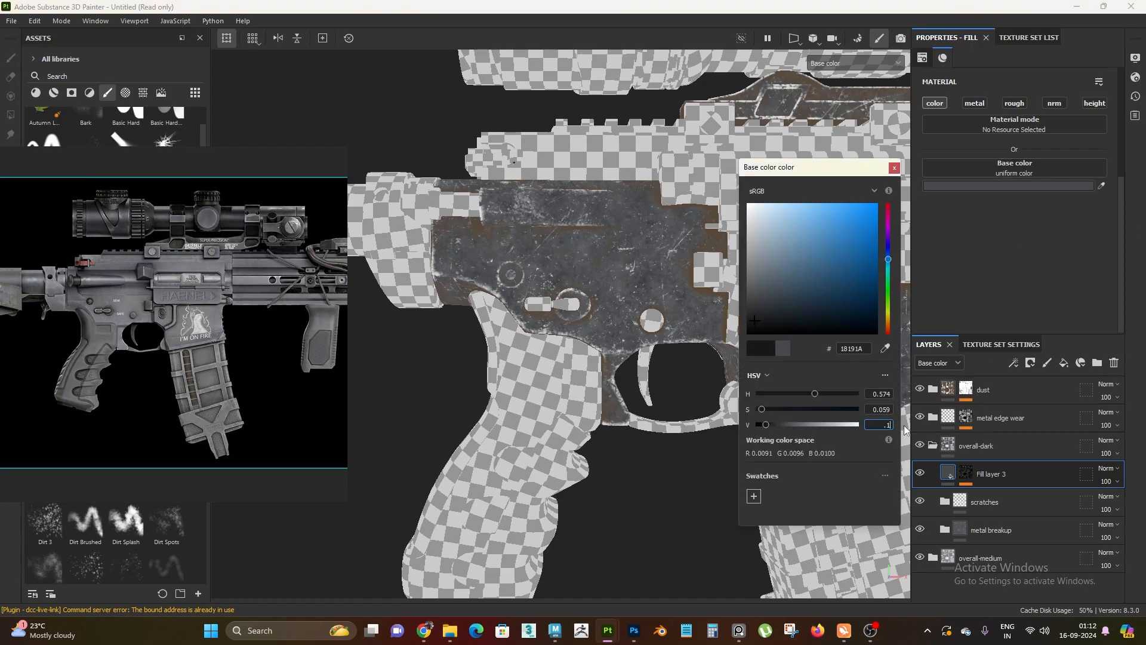
pyautogui.press('Return')
pyautogui.click(894, 168)
pyautogui.moveTo(565, 366)
pyautogui.keyDown('alt'); pyautogui.mouseDown()
pyautogui.moveTo(553, 353)
pyautogui.moveTo(577, 381)
pyautogui.mouseUp(); pyautogui.keyUp('alt')
pyautogui.keyDown('alt'); pyautogui.moveTo(576, 381); pyautogui.dragTo(582, 397, button='middle'); pyautogui.keyUp('alt')
pyautogui.click(933, 445)
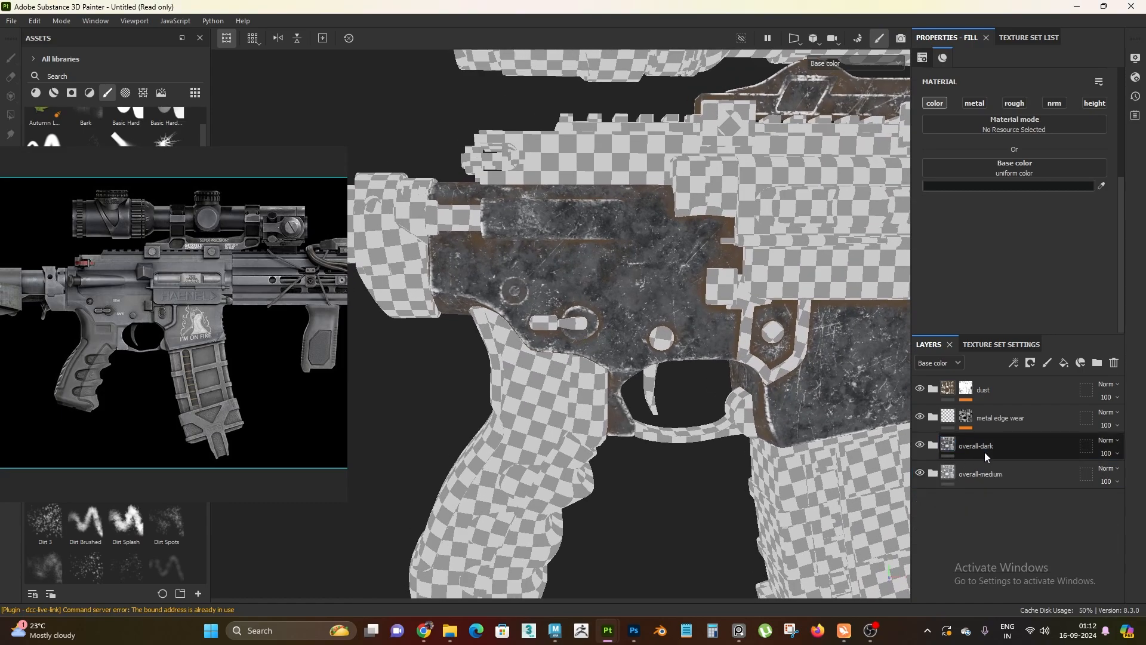
# Compare the dark and medium metal variants on the receiver by toggling the overall-dark folder's visibility
pyautogui.scroll(-4, 553, 482)
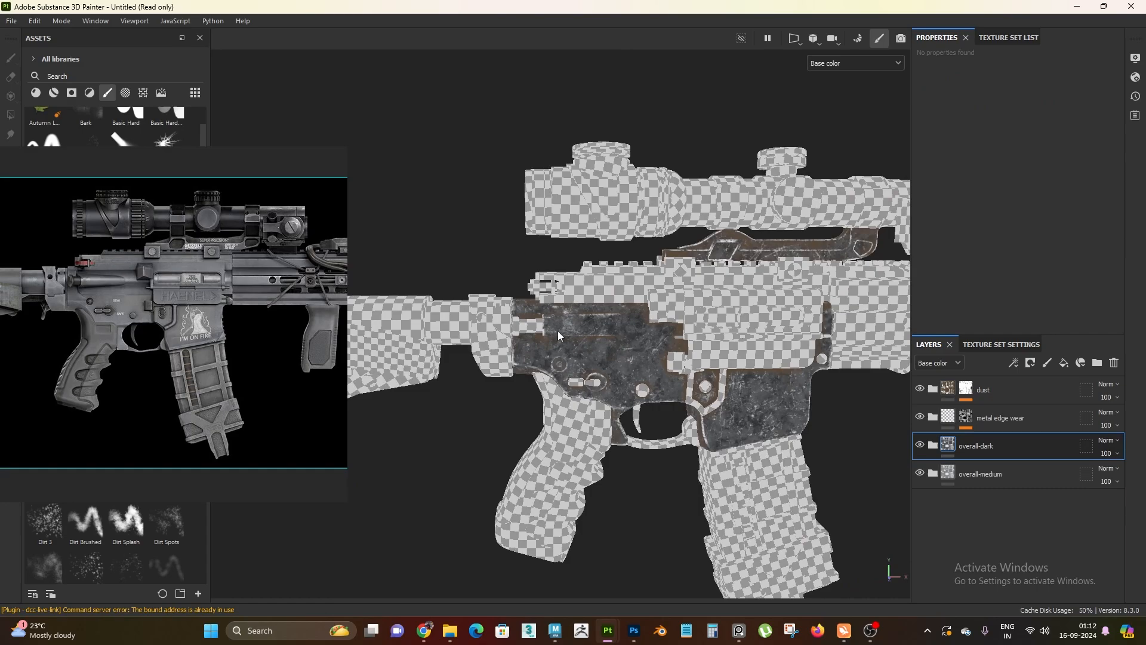
pyautogui.scroll(2, 656, 420)
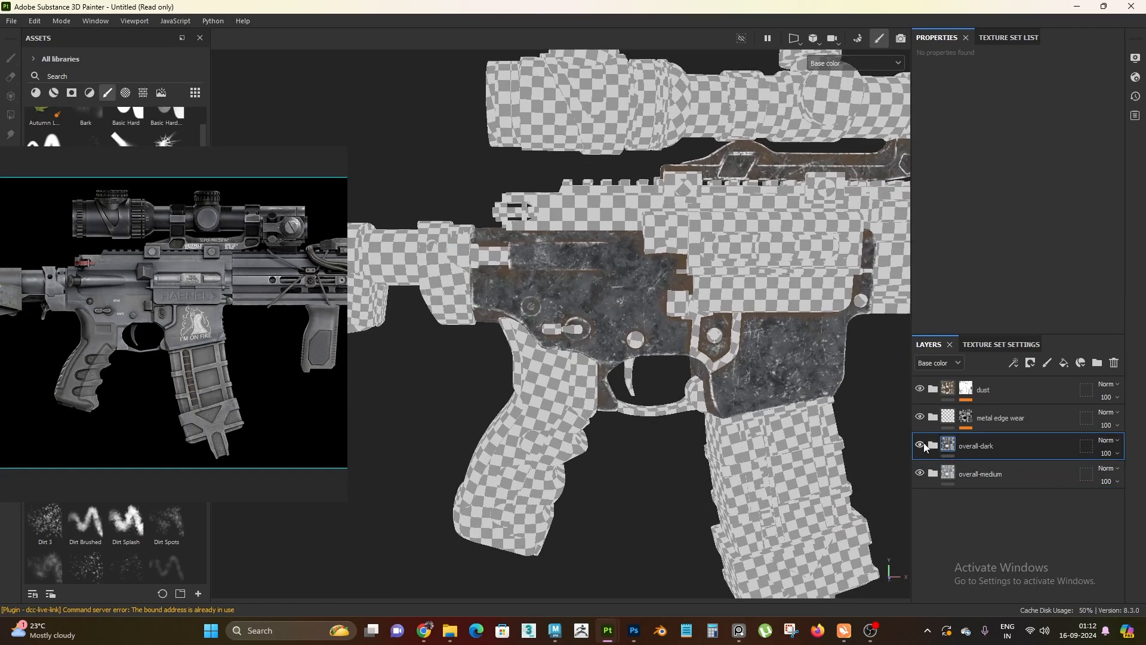
pyautogui.click(920, 444)
pyautogui.click(919, 444)
pyautogui.doubleClick(990, 449)
pyautogui.keyDown('alt'); pyautogui.moveTo(591, 412); pyautogui.dragTo(687, 382); pyautogui.keyUp('alt')
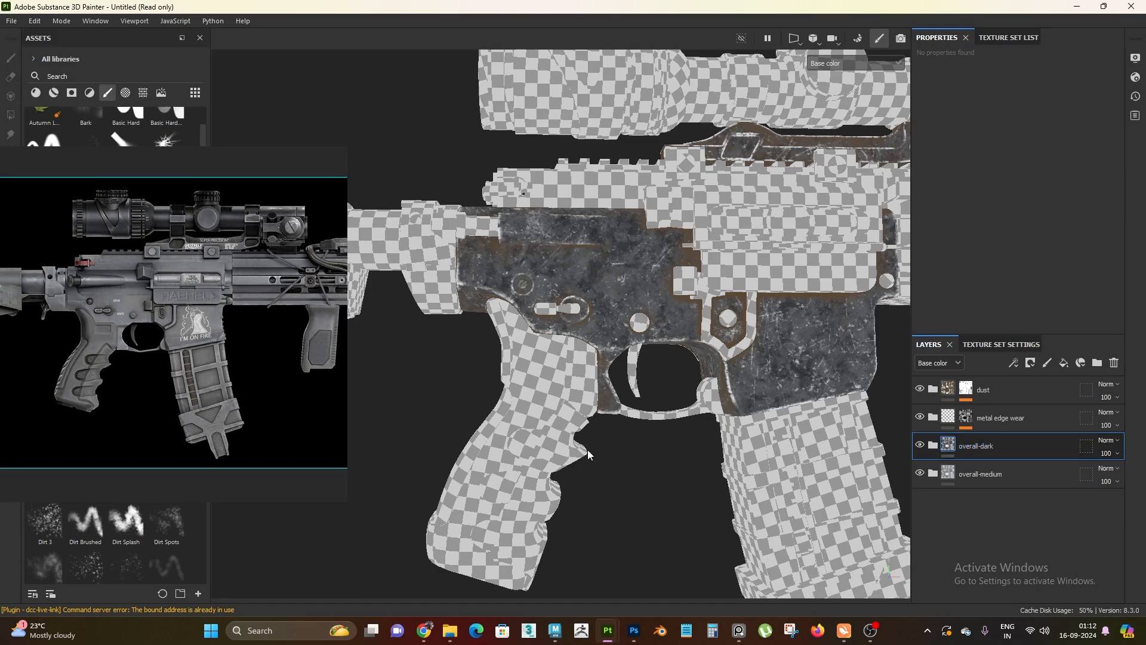
pyautogui.scroll(-3, 627, 388)
pyautogui.keyDown('alt'); pyautogui.moveTo(669, 328); pyautogui.dragTo(660, 303, button='middle'); pyautogui.keyUp('alt')
pyautogui.scroll(2, 606, 429)
pyautogui.keyDown('alt'); pyautogui.moveTo(613, 352); pyautogui.dragTo(641, 406, button='right'); pyautogui.keyUp('alt')
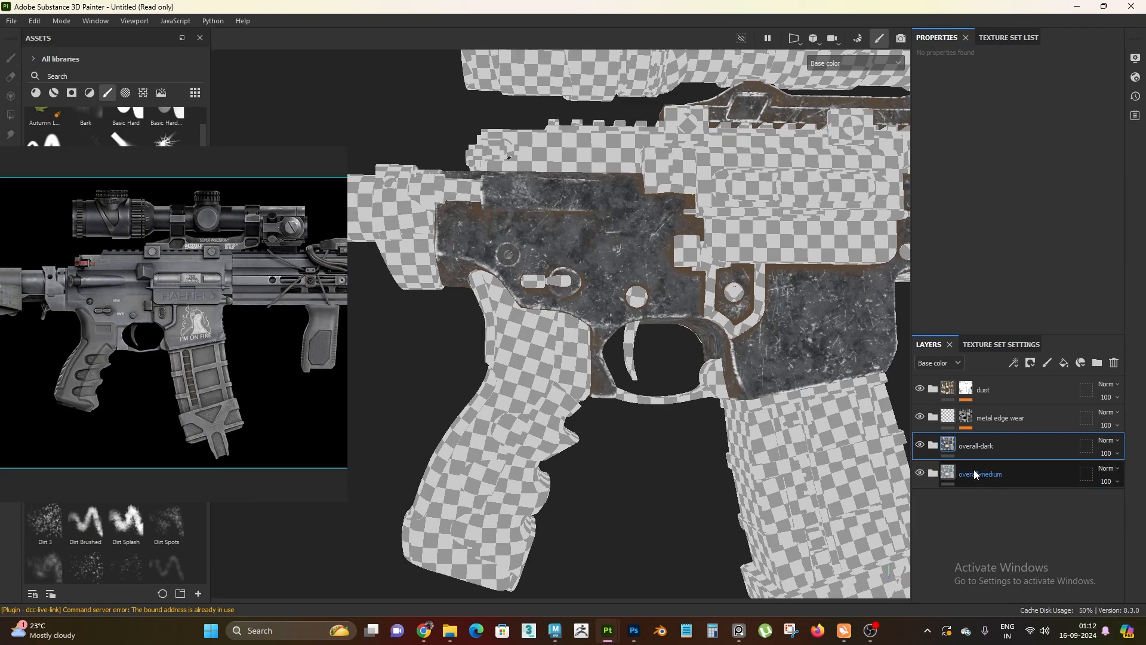
pyautogui.click(919, 445)
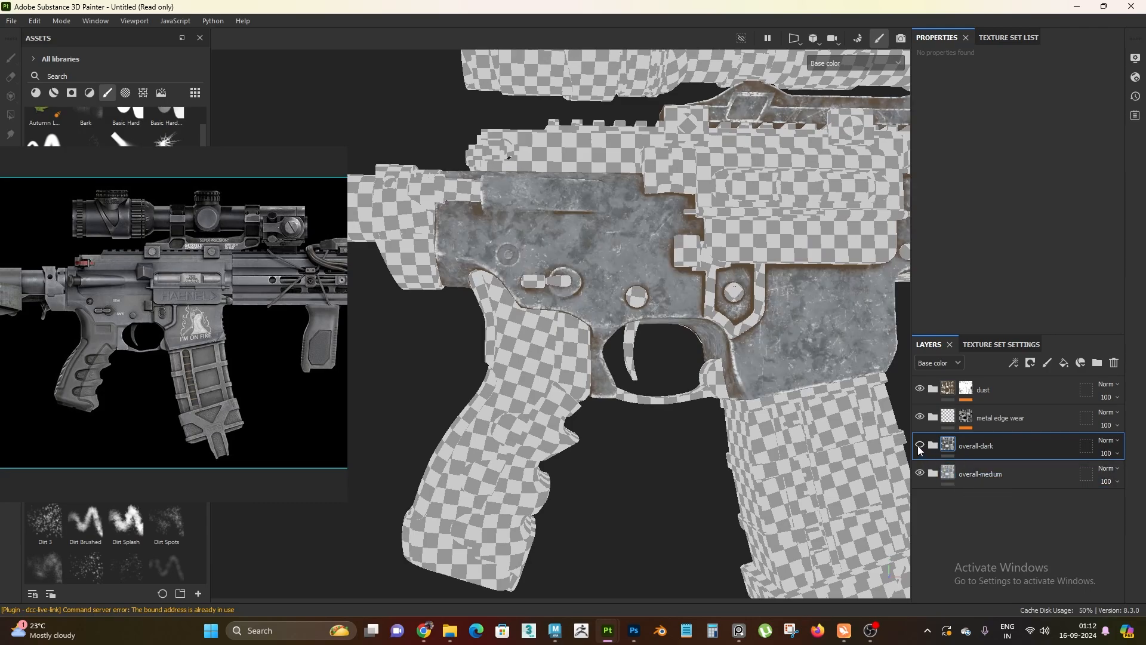
pyautogui.click(919, 446)
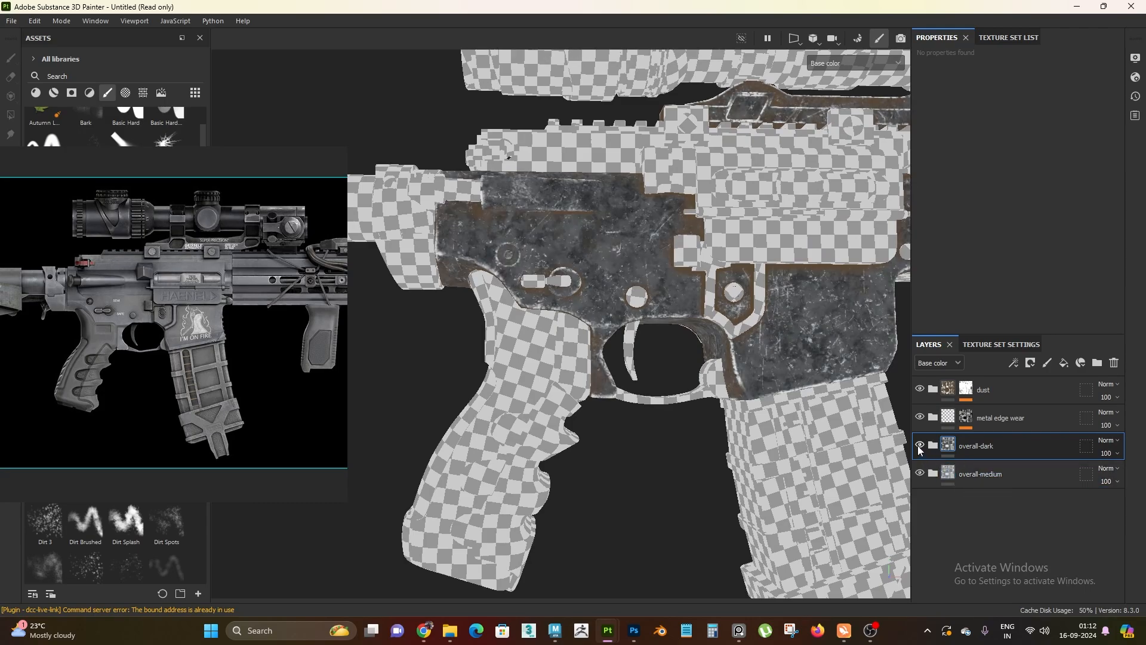
# Duplicate the overall-dark folder and rename the upper copy overall-light
pyautogui.hotkey('ctrl', 'd')
pyautogui.doubleClick(1007, 447)
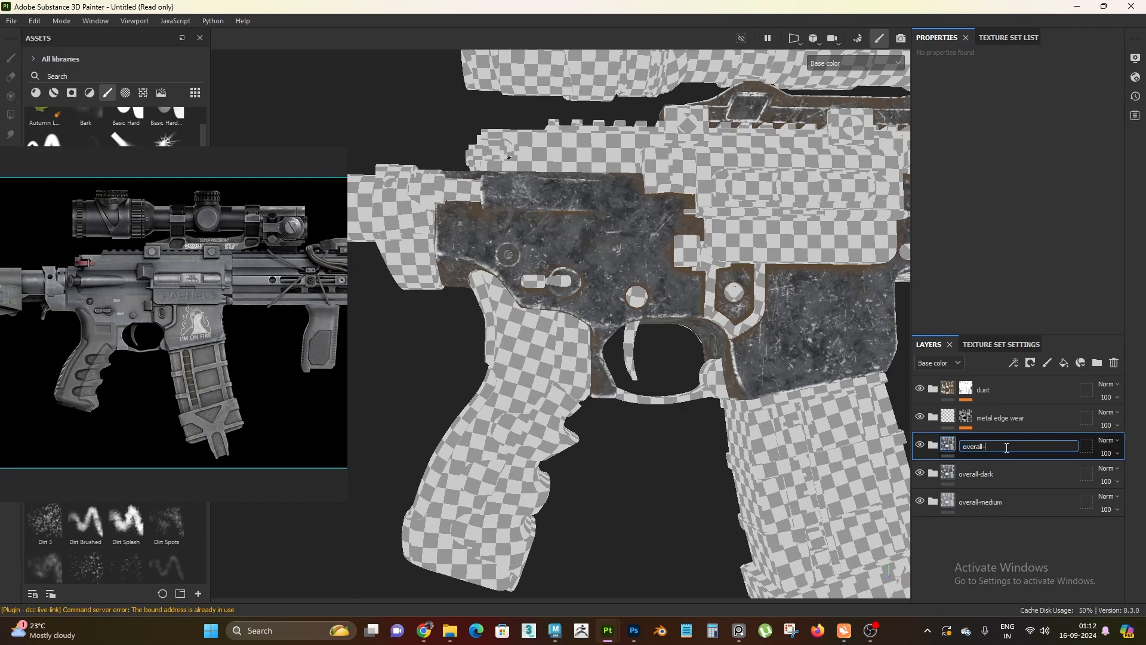
pyautogui.write('overall-light')
pyautogui.press('Return')
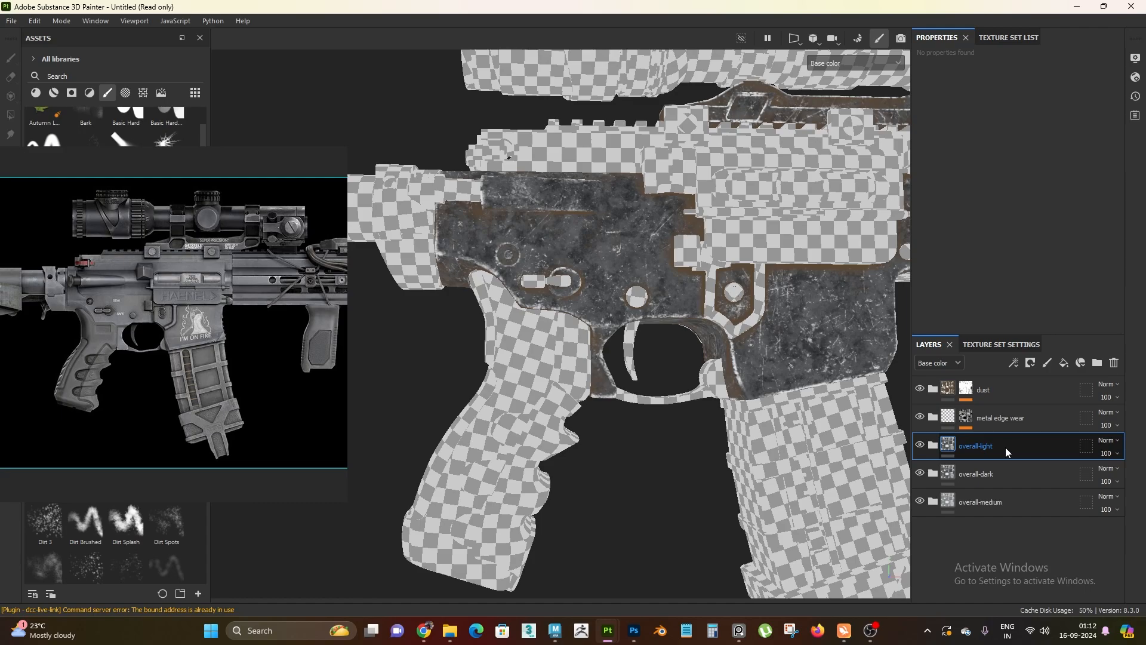
pyautogui.scroll(-2, 587, 309)
pyautogui.scroll(2, 587, 310)
pyautogui.keyDown('alt'); pyautogui.moveTo(587, 309); pyautogui.dragTo(561, 286); pyautogui.keyUp('alt')
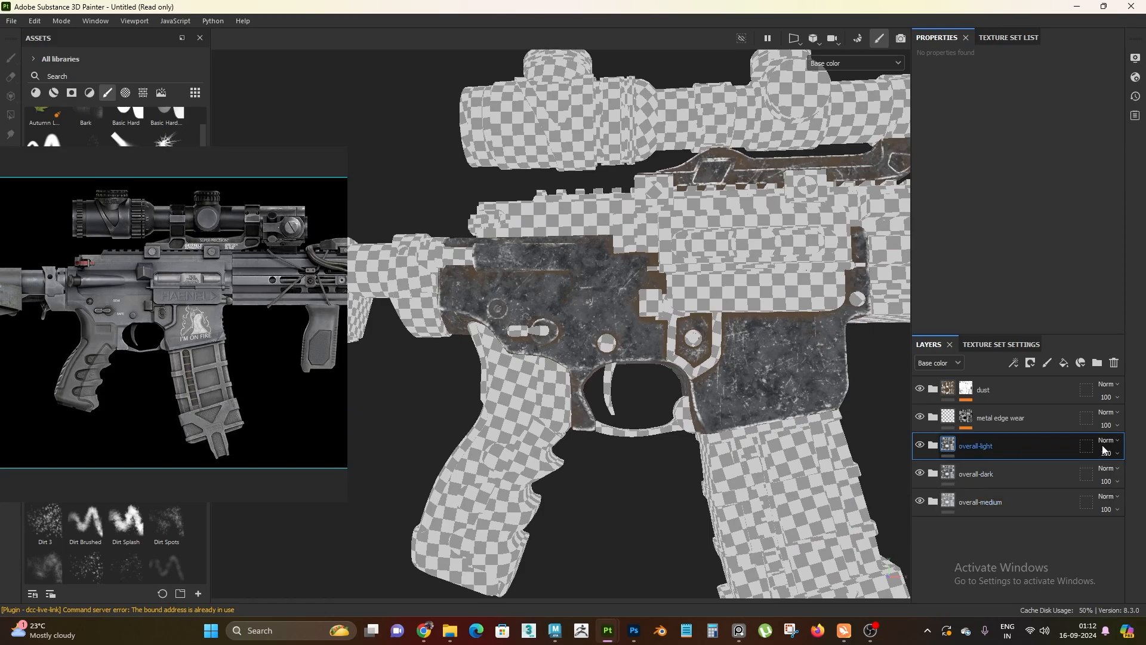
pyautogui.keyDown('alt'); pyautogui.moveTo(808, 394); pyautogui.dragTo(677, 420); pyautogui.keyUp('alt')
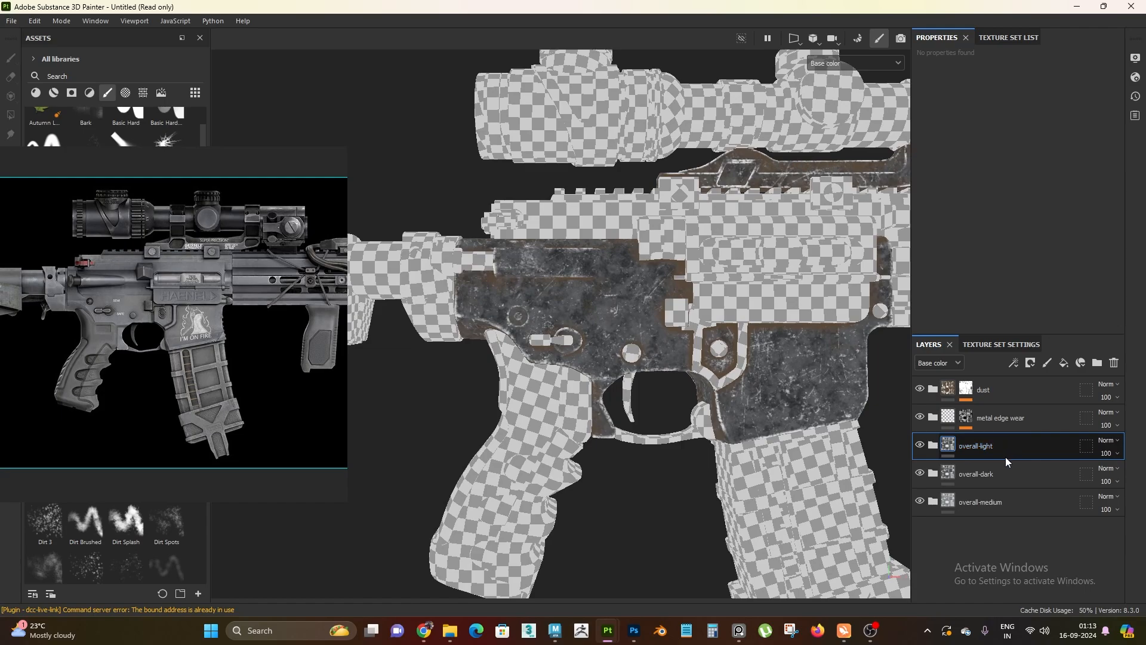
# Delete the overall-light folder that was duplicated from overall-dark
pyautogui.click(935, 446)
pyautogui.click(935, 446)
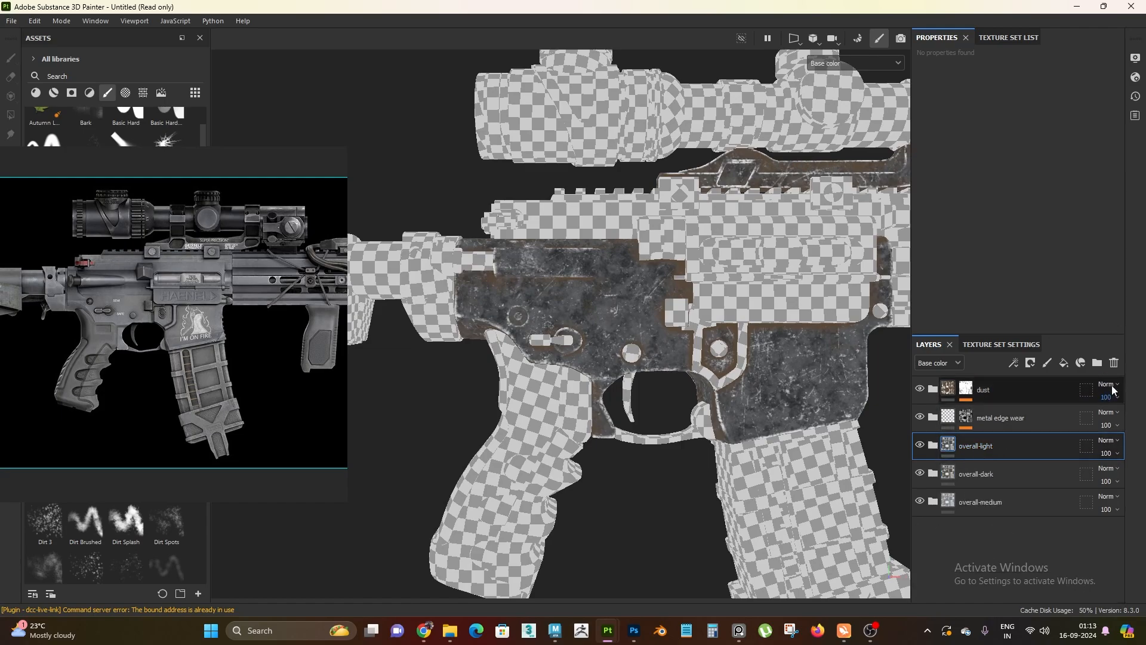
pyautogui.click(1115, 362)
# Duplicate the overall-medium folder, move the copy above overall-dark and rename it overall-light
pyautogui.click(1010, 481)
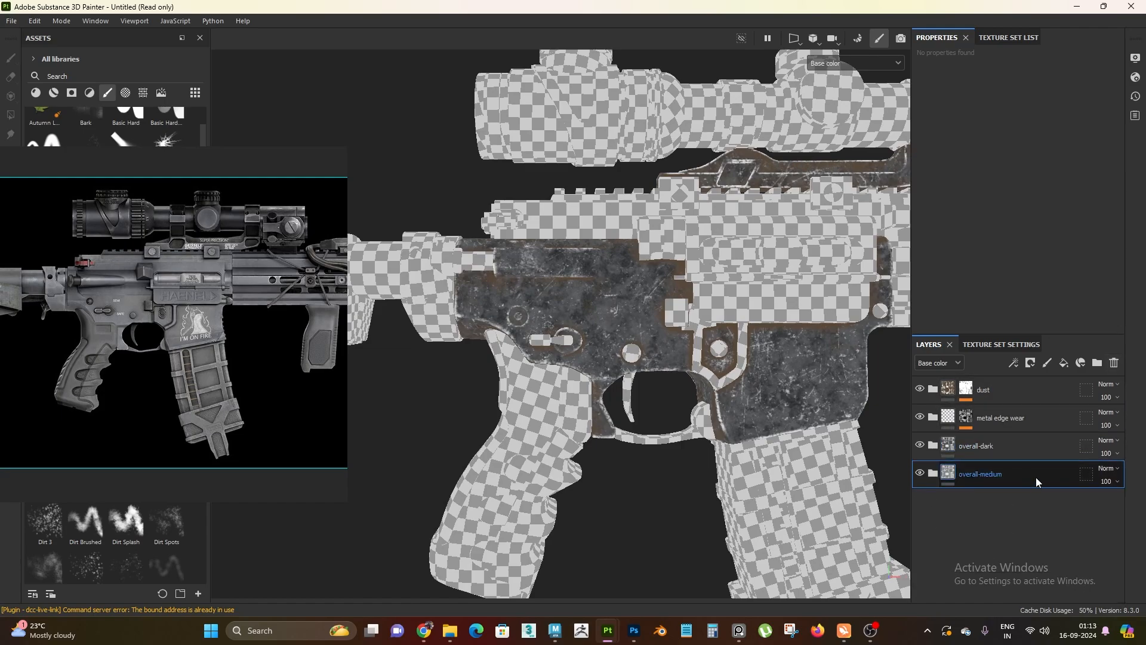
pyautogui.hotkey('ctrl', 'd')
pyautogui.moveTo(1024, 499); pyautogui.dragTo(1016, 446)
pyautogui.doubleClick(987, 446)
pyautogui.click(1026, 447)
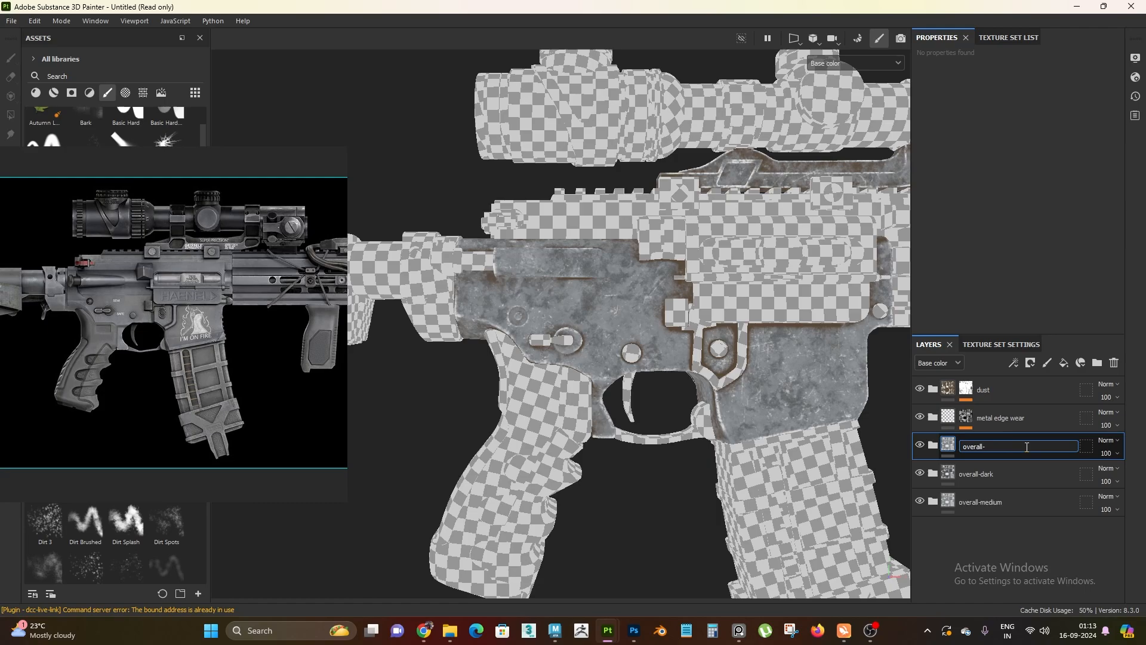
pyautogui.write('light')
pyautogui.press('Return')
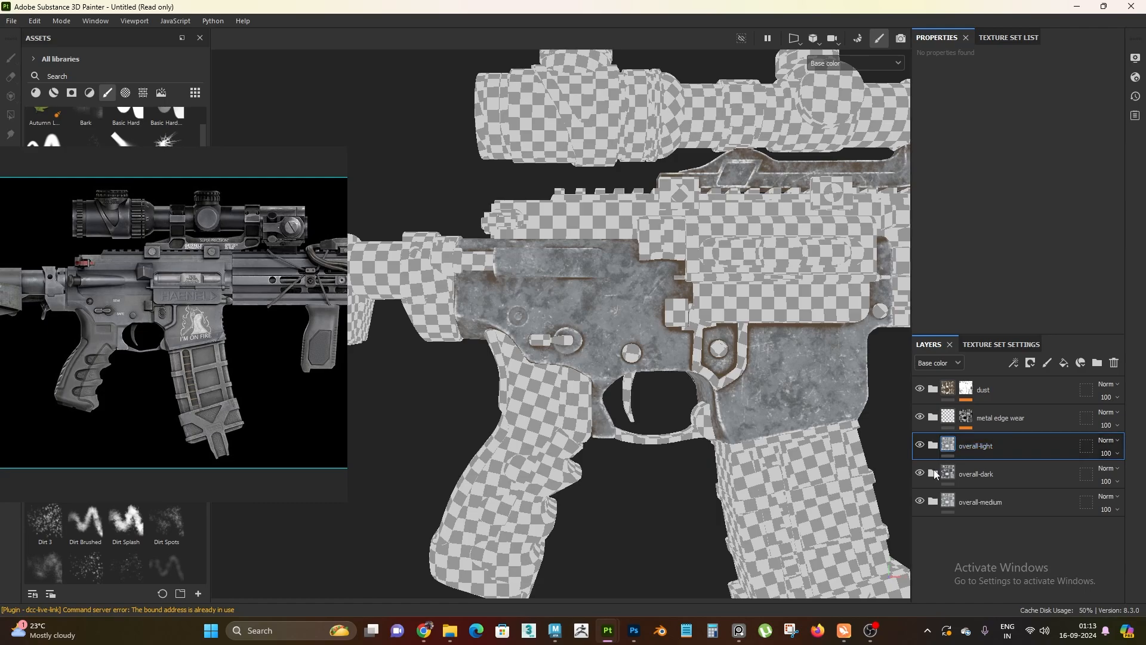
# Set the base color value (V) of the unmasked Fill layer 1 in overall-light's metal breakup folder to 0.8
pyautogui.click(934, 447)
pyautogui.scroll(-2, 1003, 531)
pyautogui.click(942, 526)
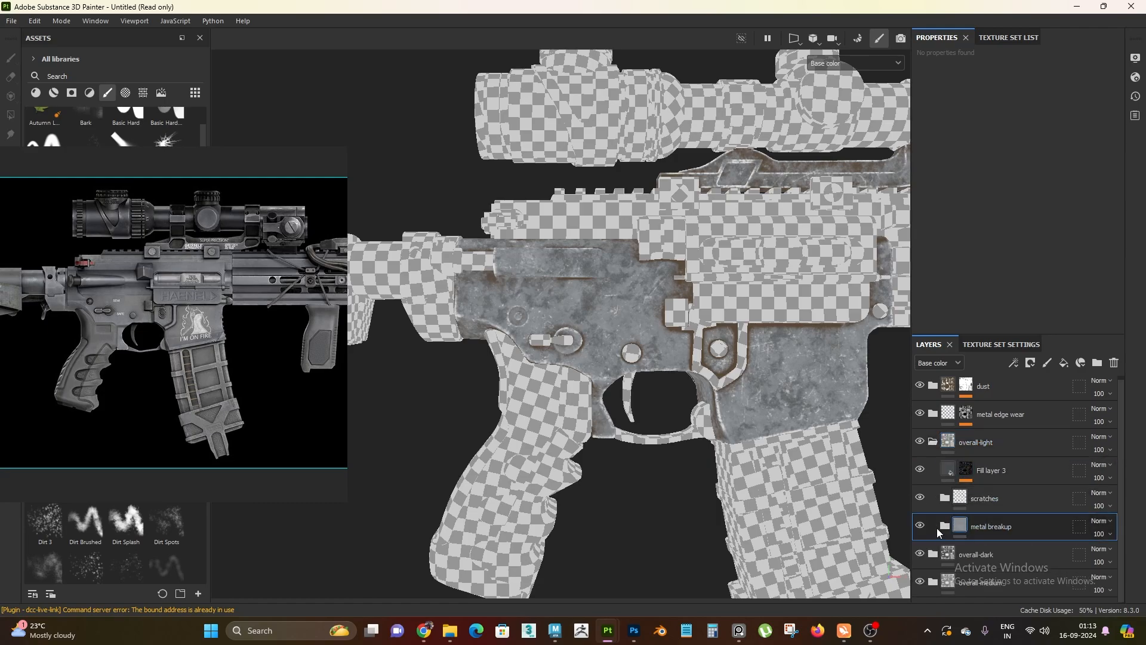
pyautogui.scroll(-2, 1008, 522)
pyautogui.click(1020, 534)
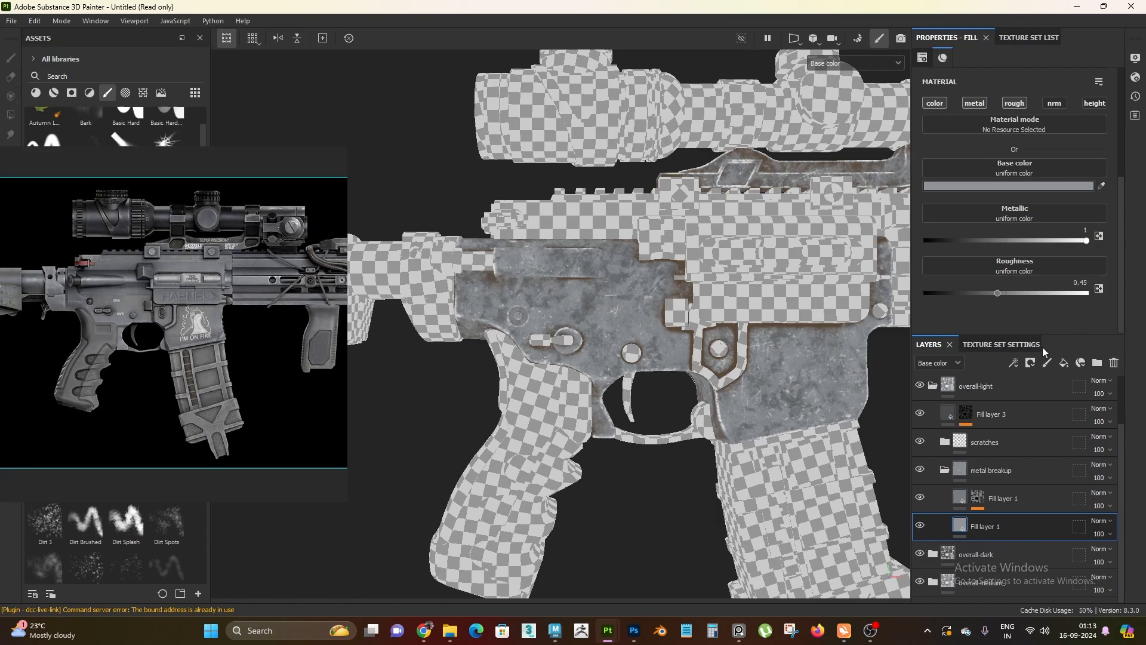
pyautogui.click(974, 186)
pyautogui.click(883, 424)
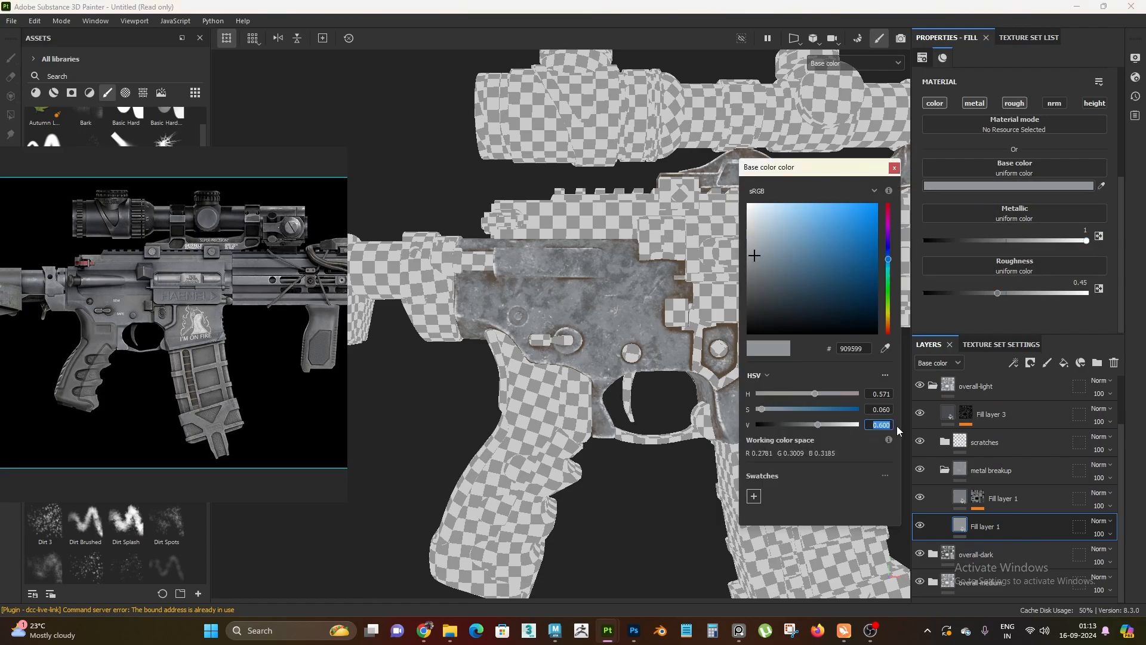
pyautogui.write('.8')
pyautogui.press('Return')
pyautogui.click(894, 168)
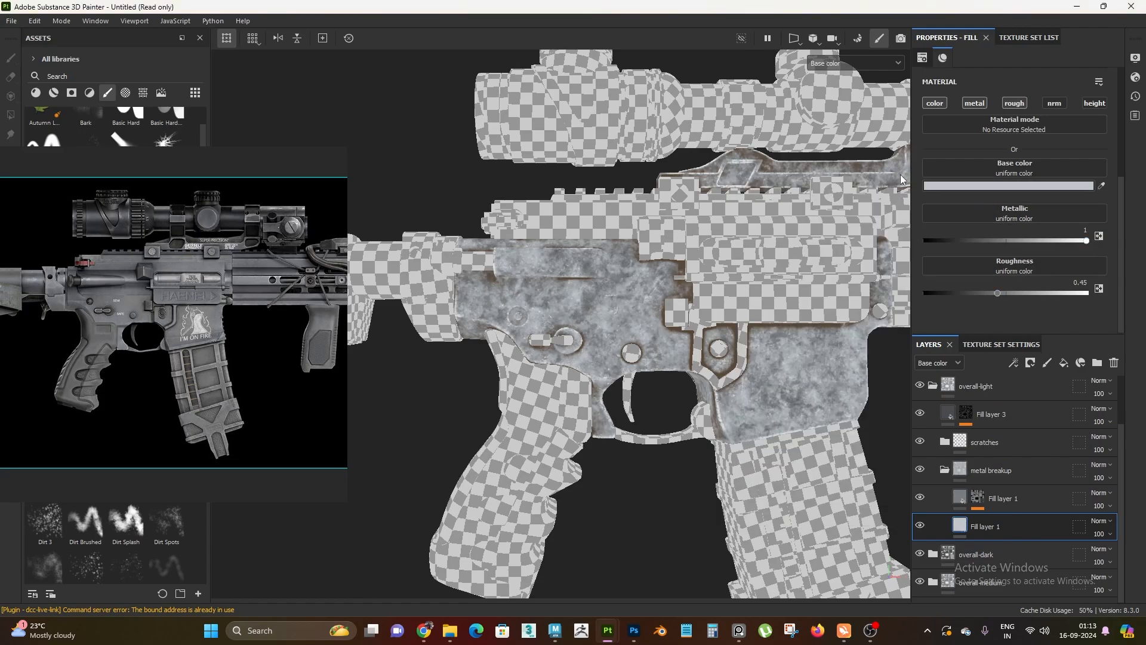
# Set the base color value (V) of the masked Fill layer 1 in metal breakup to 0.7 and collapse that folder
pyautogui.click(1008, 502)
pyautogui.click(1019, 188)
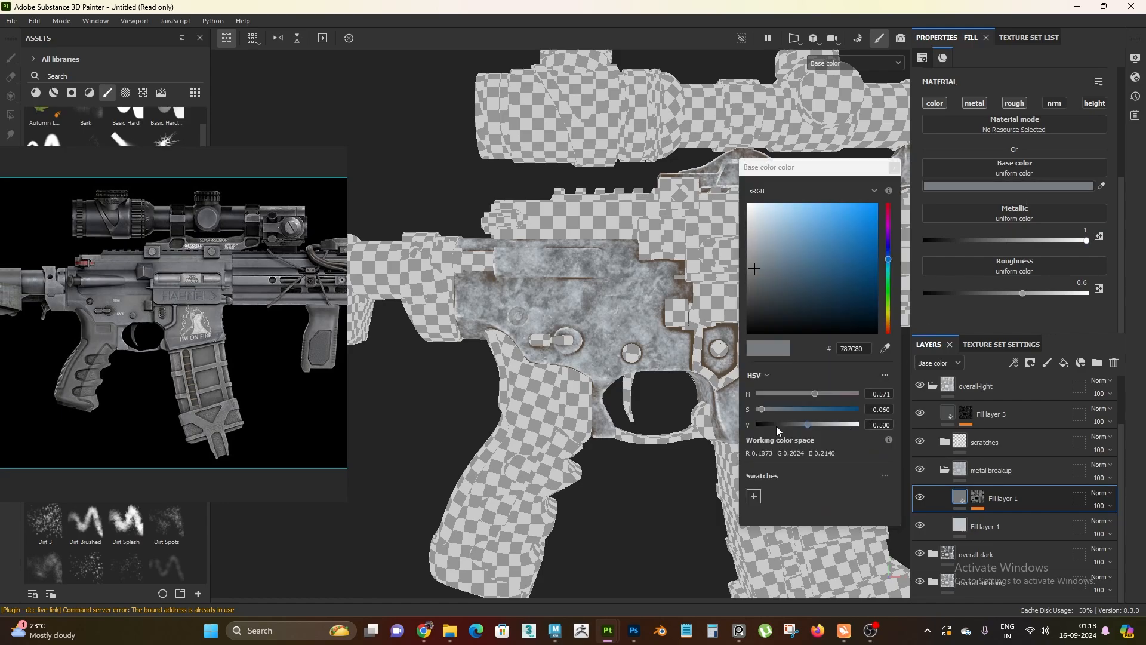
pyautogui.click(880, 425)
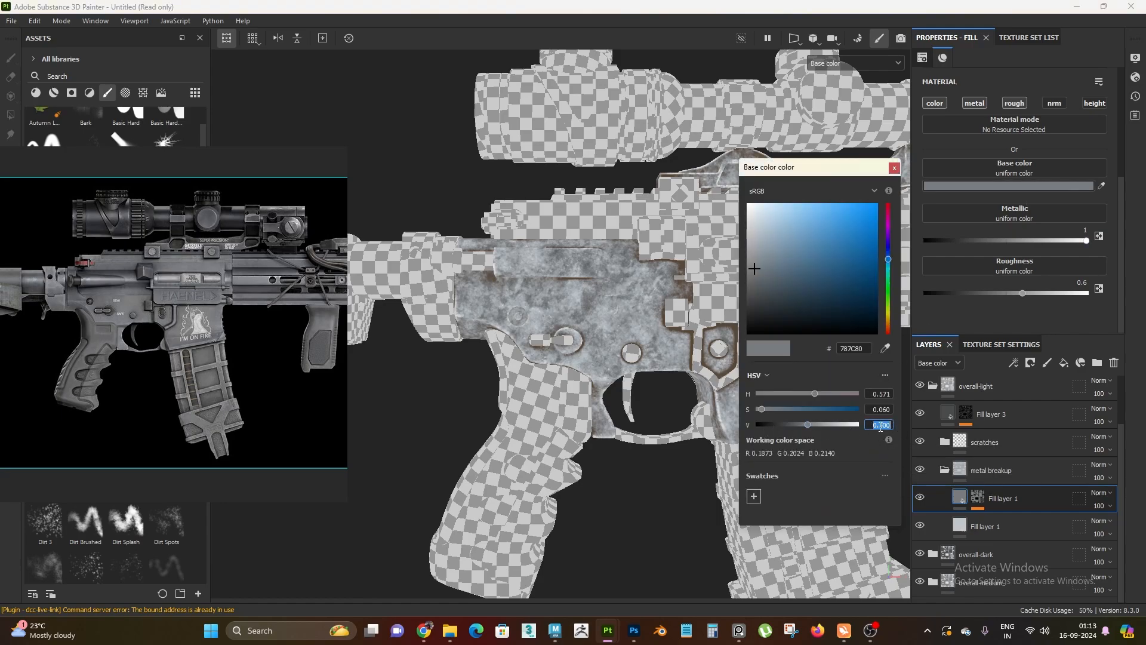
pyautogui.write('0.7')
pyautogui.press('Return')
pyautogui.click(894, 167)
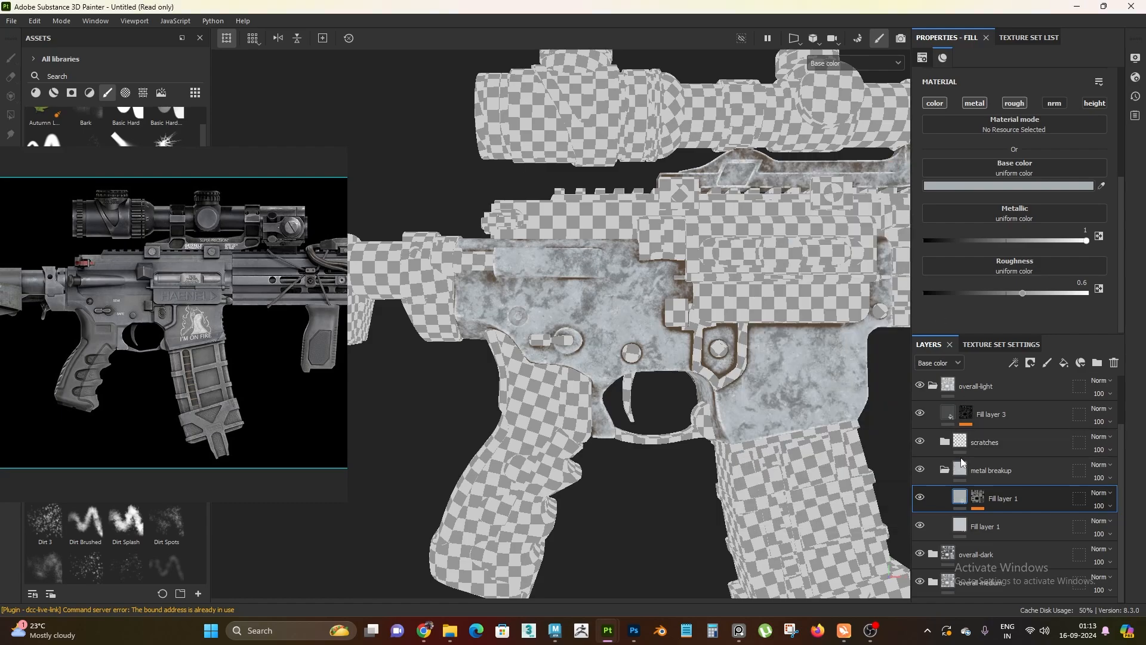
pyautogui.click(943, 470)
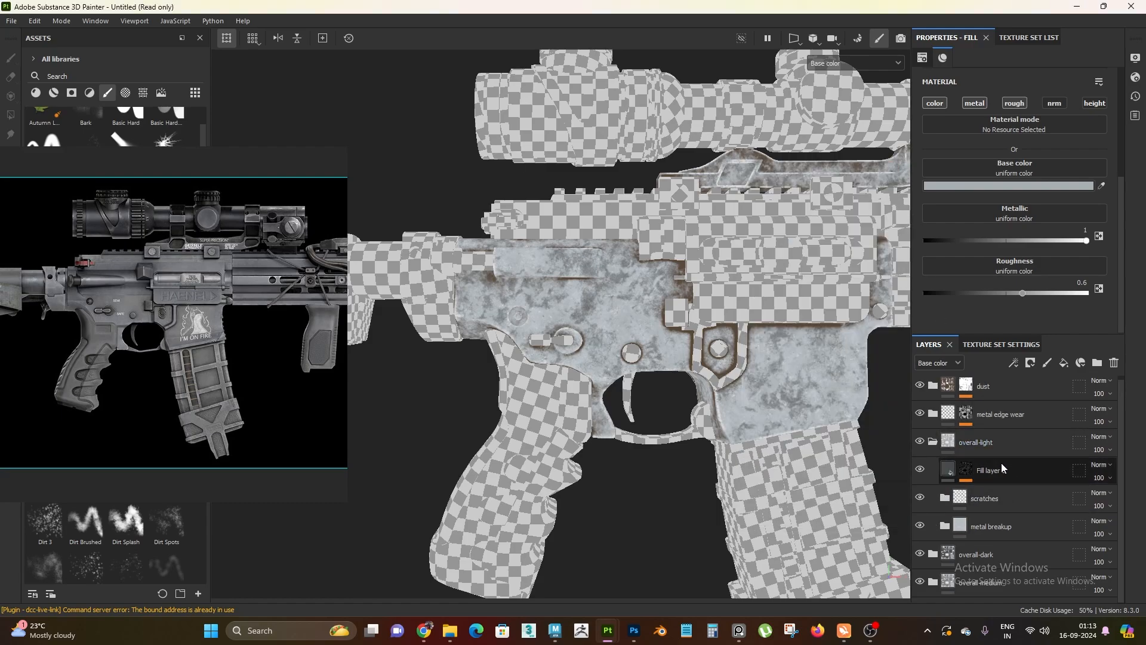
# Set the base color value (V) of overall-light's Fill layer 3 to 0.5
pyautogui.click(1001, 465)
pyautogui.click(1026, 186)
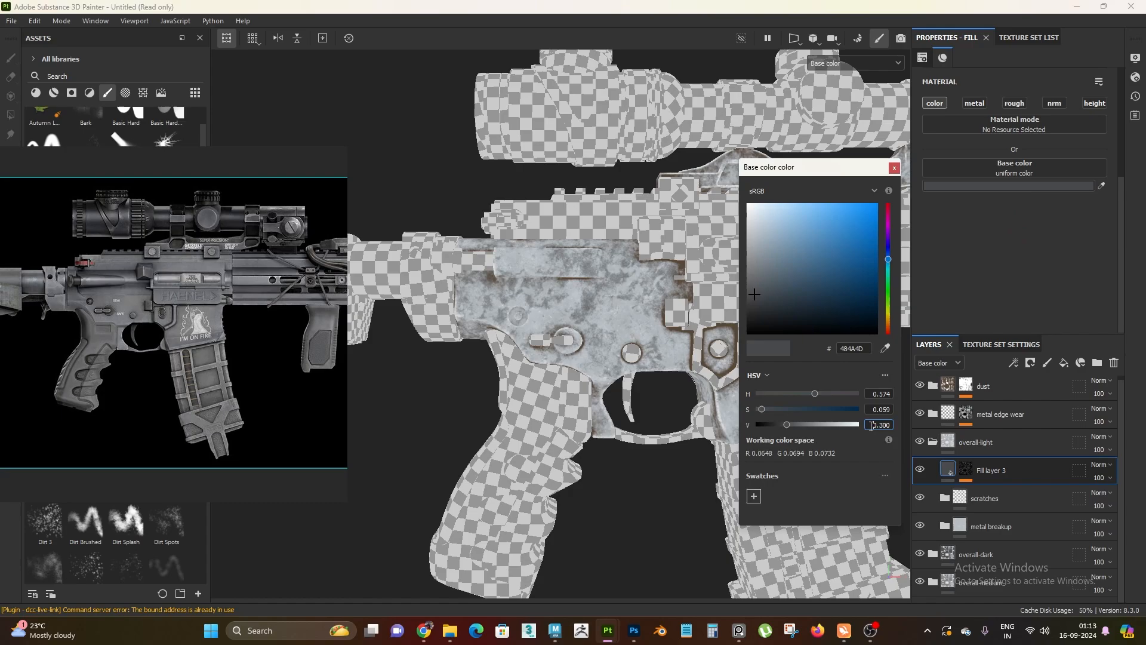
pyautogui.click(891, 425)
pyautogui.write('0.5')
pyautogui.press('Return')
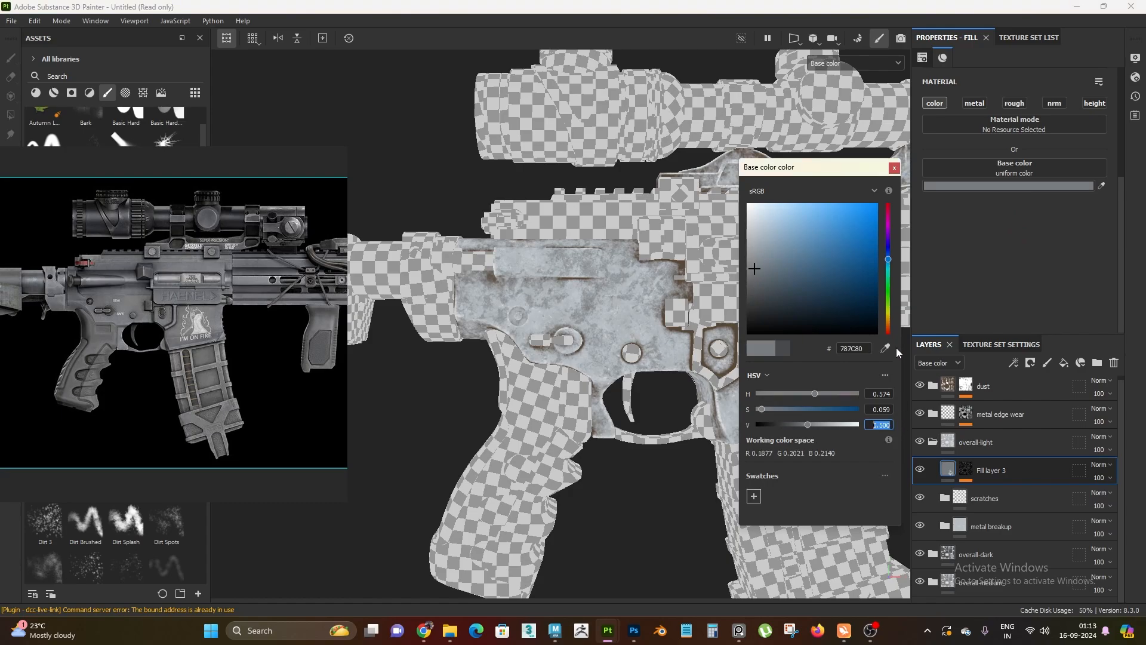
pyautogui.click(893, 169)
# Return the viewport to the Material display, collapse overall-light, and hide the overall-light and overall-dark folders
pyautogui.keyDown('alt'); pyautogui.moveTo(668, 298); pyautogui.dragTo(660, 353, button='right'); pyautogui.keyUp('alt')
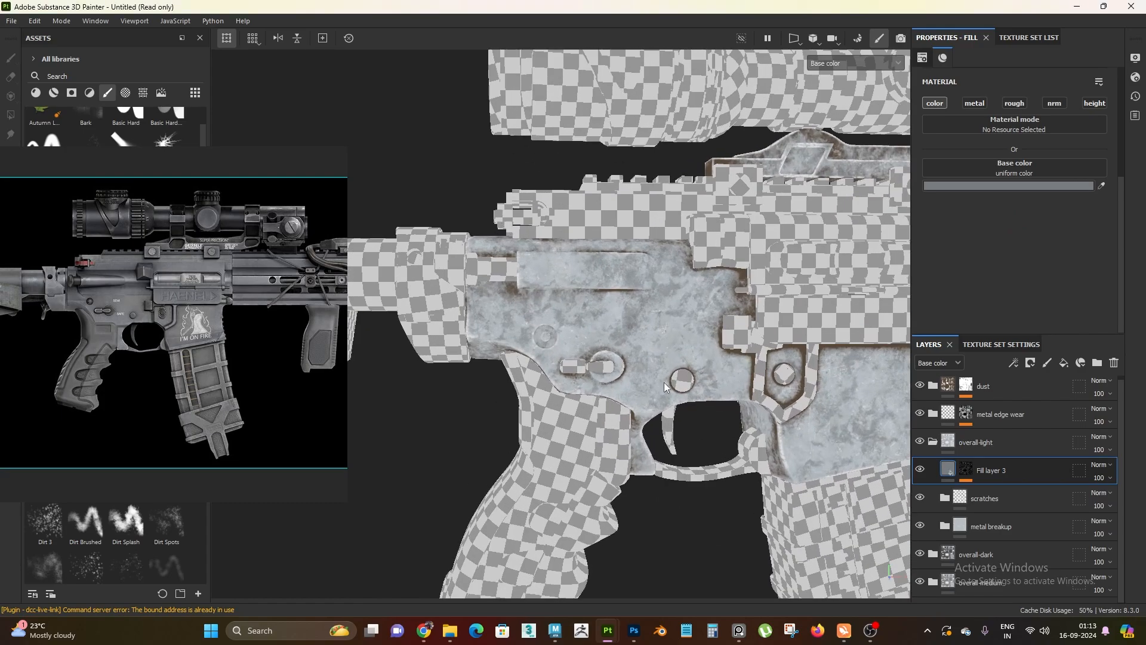
pyautogui.keyDown('alt'); pyautogui.moveTo(659, 352); pyautogui.dragTo(653, 405); pyautogui.keyUp('alt')
pyautogui.press('m')
pyautogui.click(933, 443)
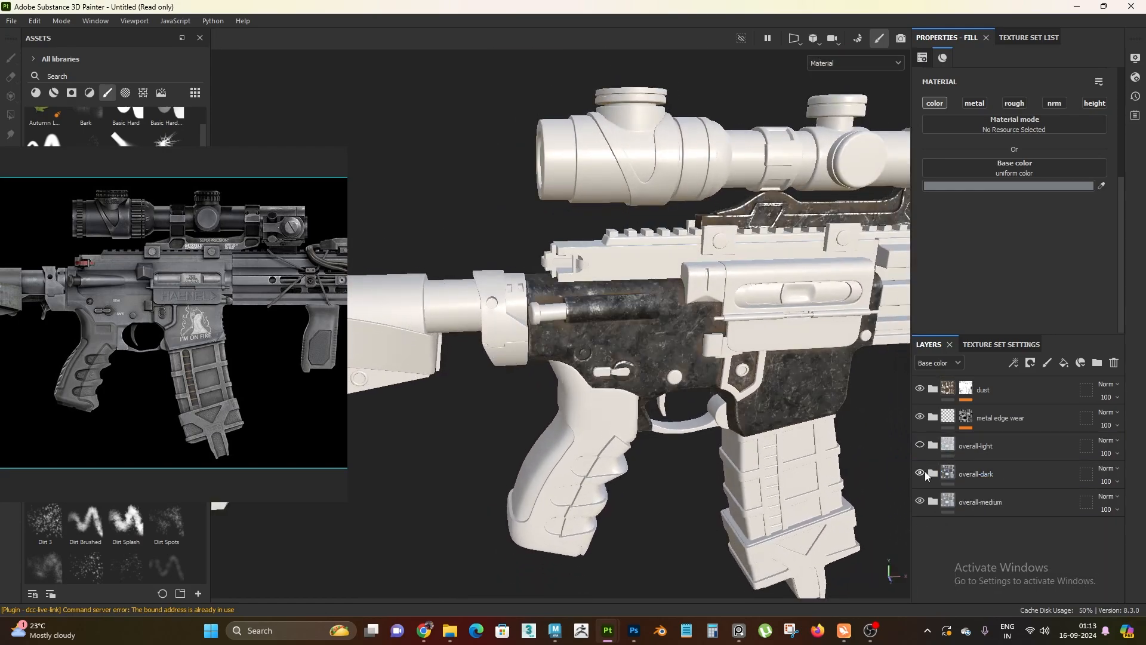
pyautogui.click(923, 473)
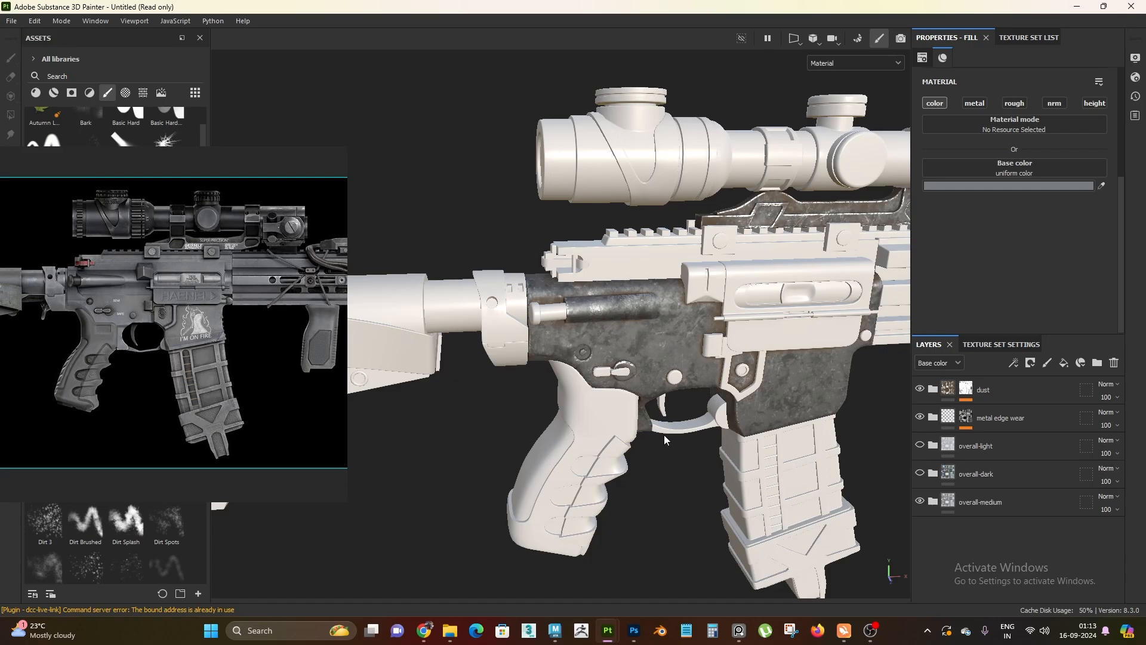
pyautogui.moveTo(664, 434)
pyautogui.keyDown('alt'); pyautogui.mouseDown()
pyautogui.moveTo(618, 332)
pyautogui.moveTo(651, 412)
pyautogui.moveTo(645, 425)
pyautogui.mouseUp(); pyautogui.keyUp('alt')
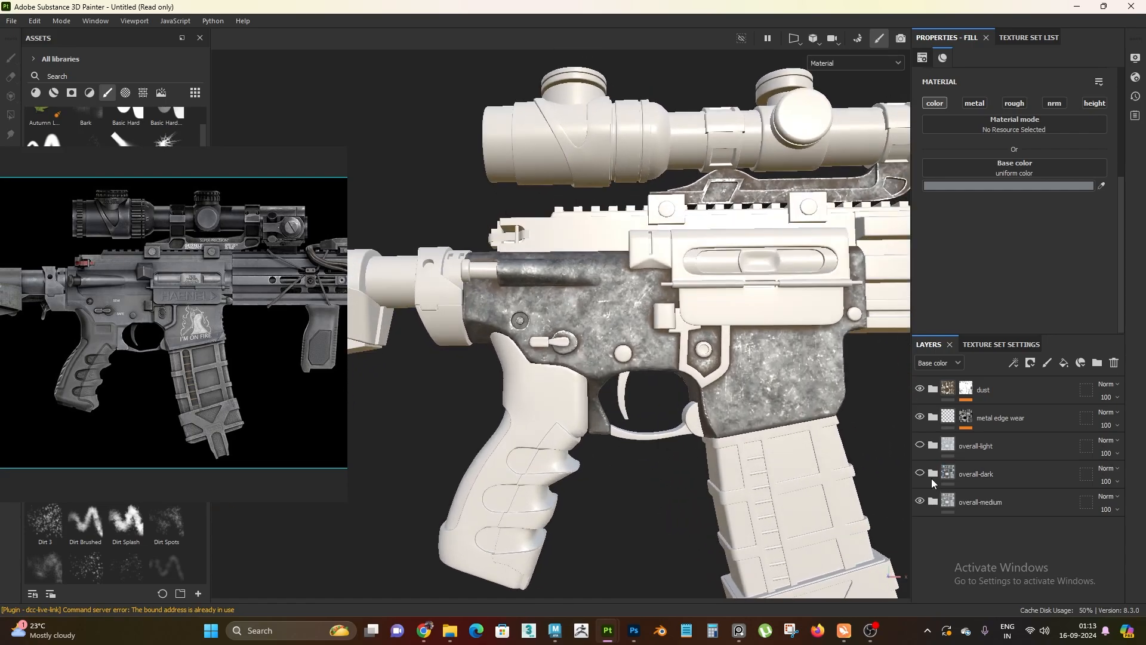
pyautogui.click(982, 474)
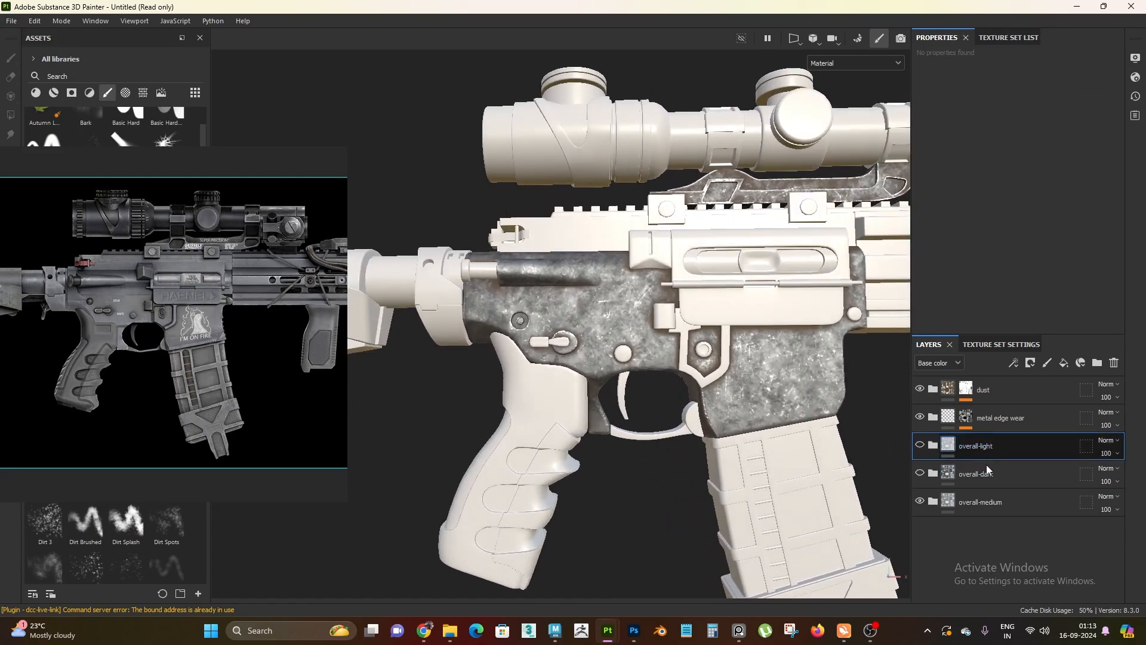
pyautogui.click(990, 455)
pyautogui.click(991, 470)
pyautogui.click(990, 455)
pyautogui.click(990, 468)
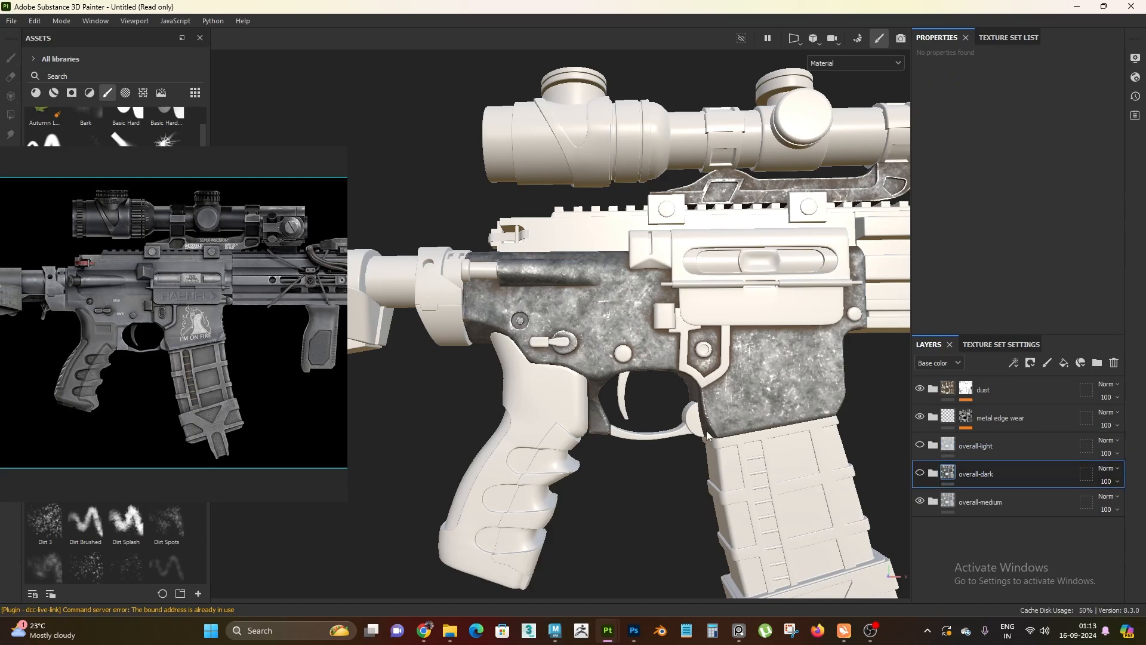
pyautogui.scroll(-2, 707, 431)
pyautogui.keyDown('alt'); pyautogui.moveTo(794, 394); pyautogui.dragTo(704, 382, button='right'); pyautogui.keyUp('alt')
pyautogui.keyDown('alt'); pyautogui.moveTo(704, 382); pyautogui.dragTo(716, 370); pyautogui.keyUp('alt')
pyautogui.keyDown('alt'); pyautogui.moveTo(776, 322); pyautogui.dragTo(1011, 190, button='right'); pyautogui.keyUp('alt')
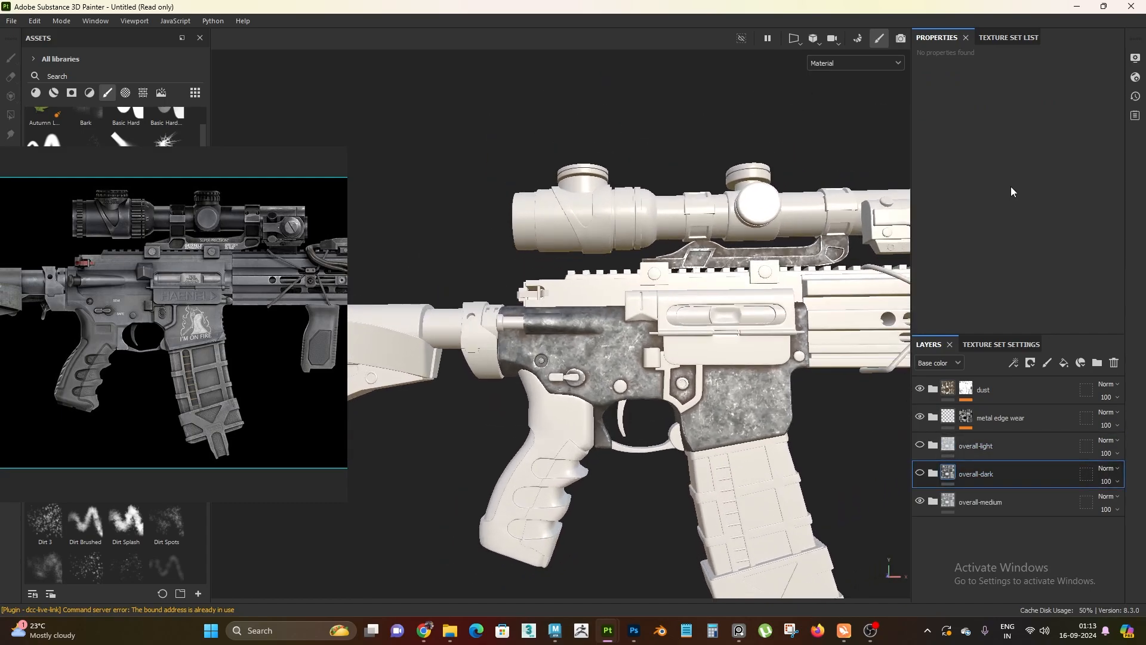
# Bring up the texture set list and preview the light and dark metal variants by toggling their folders' visibility
pyautogui.click(998, 40)
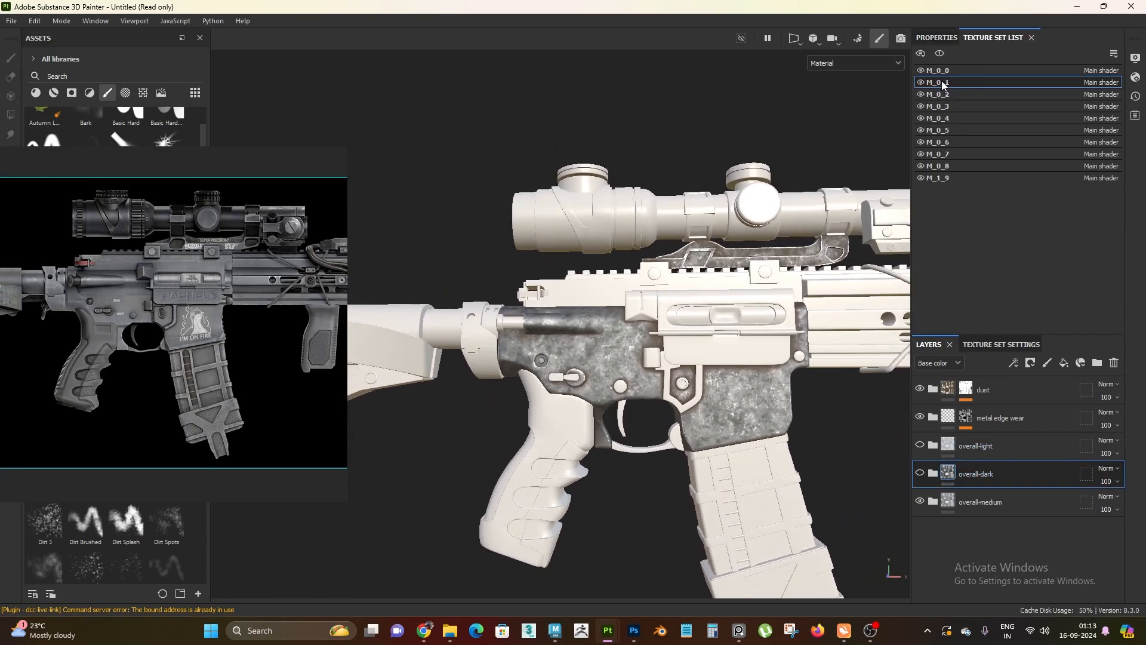
pyautogui.click(994, 458)
pyautogui.click(994, 466)
pyautogui.click(996, 454)
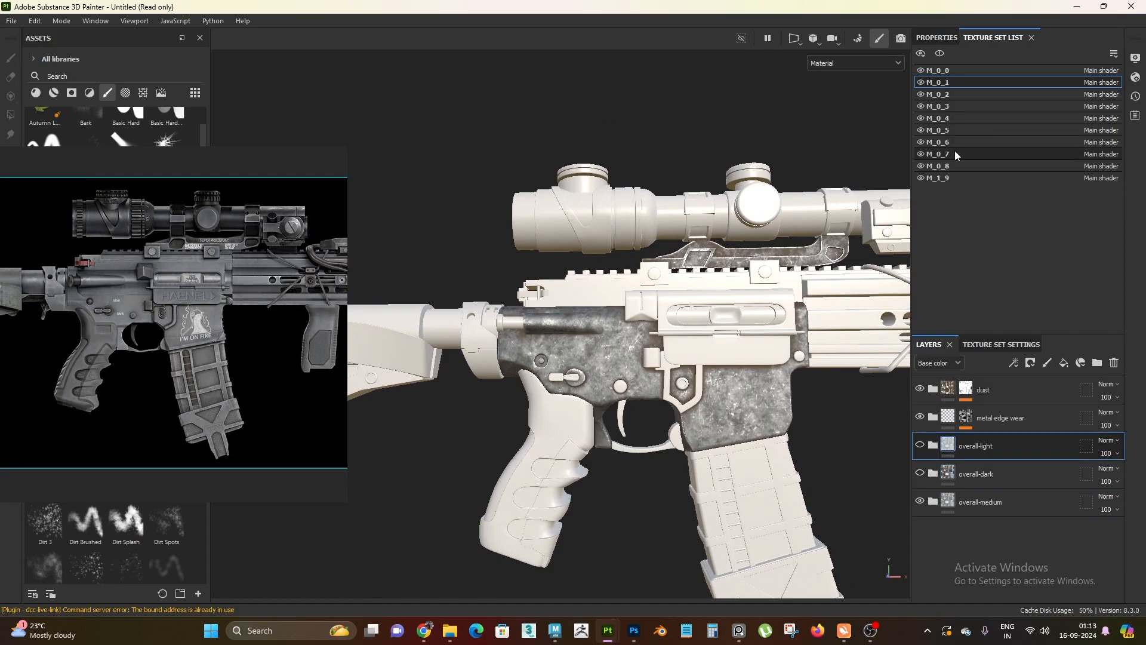
pyautogui.click(987, 478)
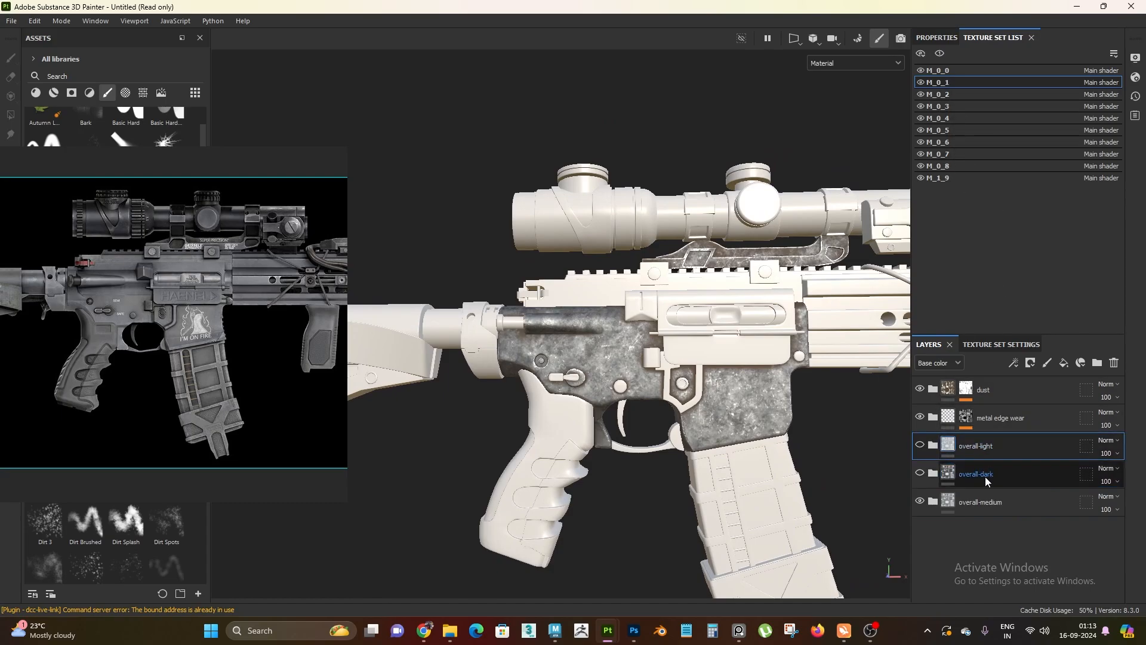
pyautogui.click(995, 443)
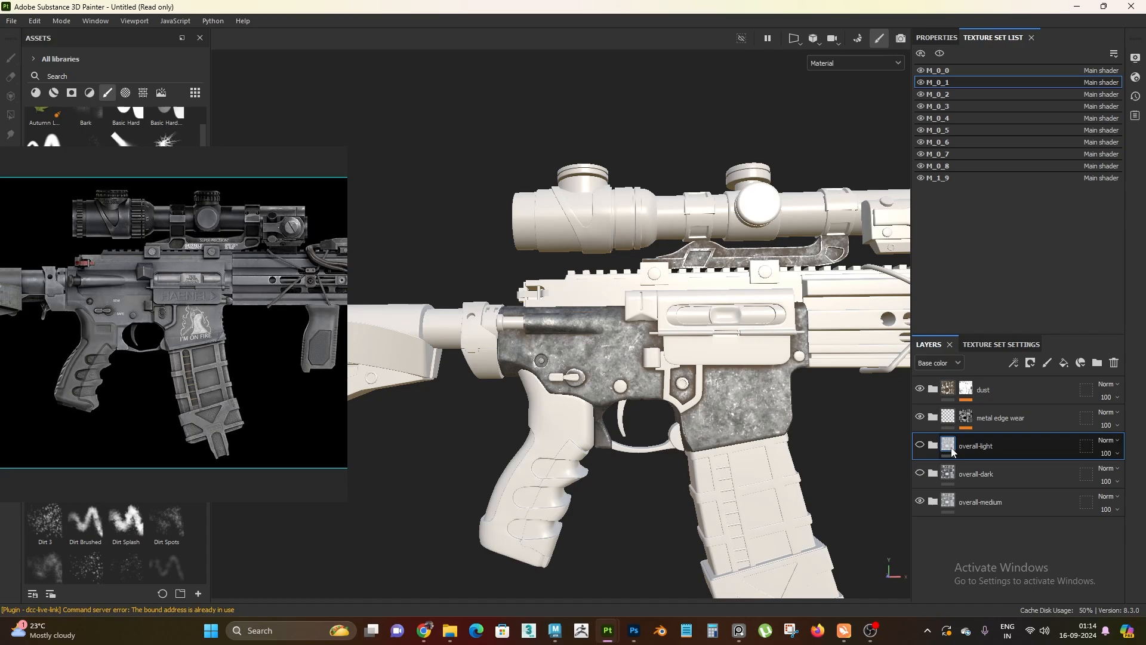
pyautogui.click(919, 445)
pyautogui.click(919, 446)
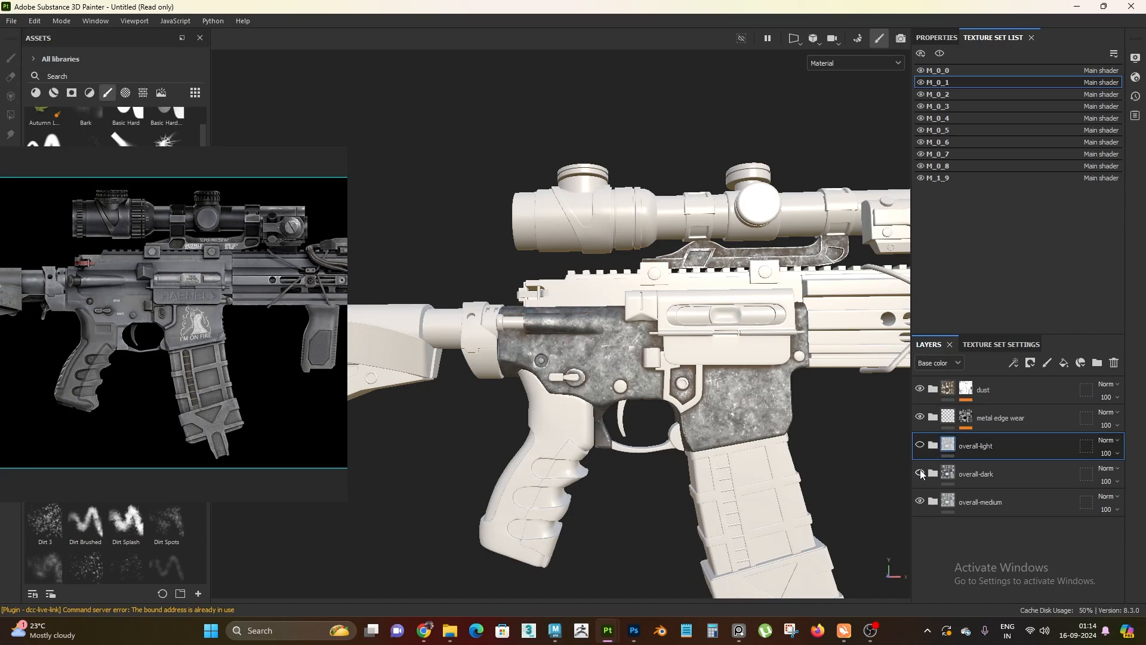
pyautogui.click(919, 474)
pyautogui.click(919, 473)
# Examine the medium metal on the receiver and scope mount from several angles and distances against the reference image
pyautogui.keyDown('alt'); pyautogui.moveTo(719, 414); pyautogui.dragTo(710, 411); pyautogui.keyUp('alt')
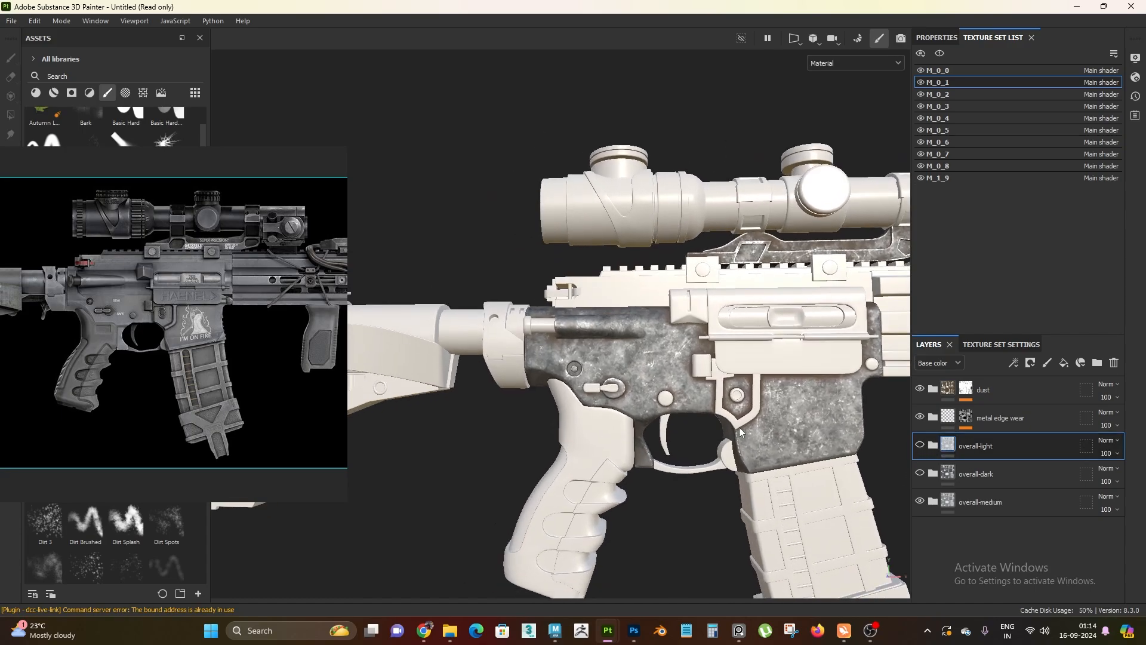
pyautogui.keyDown('alt'); pyautogui.moveTo(686, 417); pyautogui.dragTo(659, 448, button='right'); pyautogui.keyUp('alt')
pyautogui.keyDown('alt'); pyautogui.moveTo(659, 448); pyautogui.dragTo(666, 471, button='middle'); pyautogui.keyUp('alt')
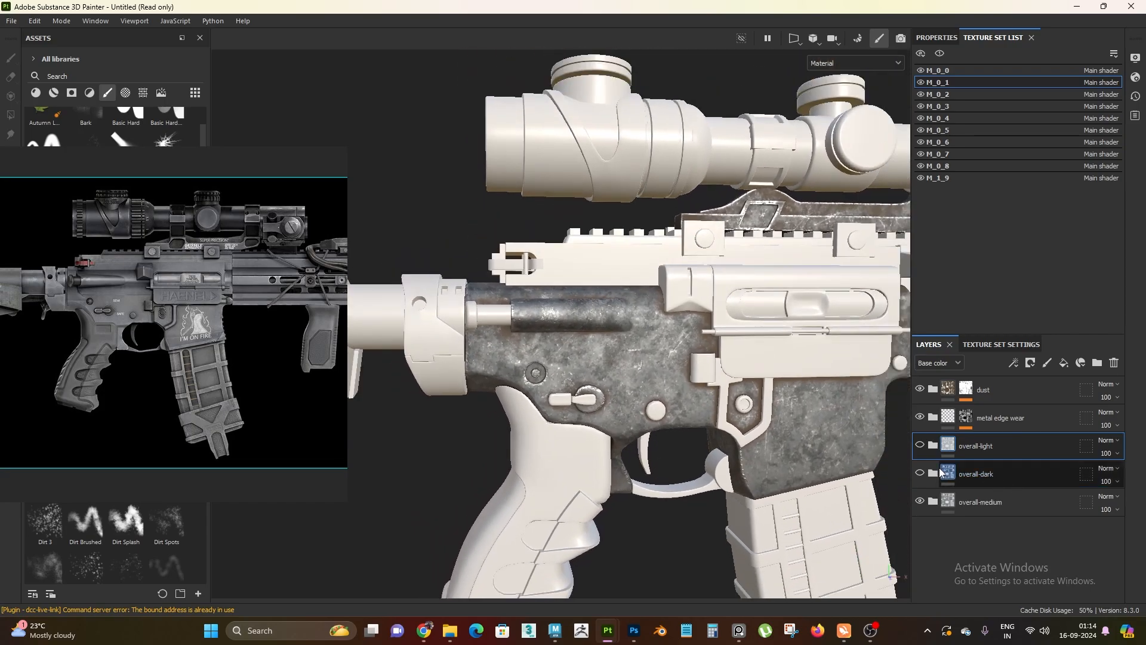
pyautogui.keyDown('alt'); pyautogui.moveTo(843, 475); pyautogui.dragTo(648, 415); pyautogui.keyUp('alt')
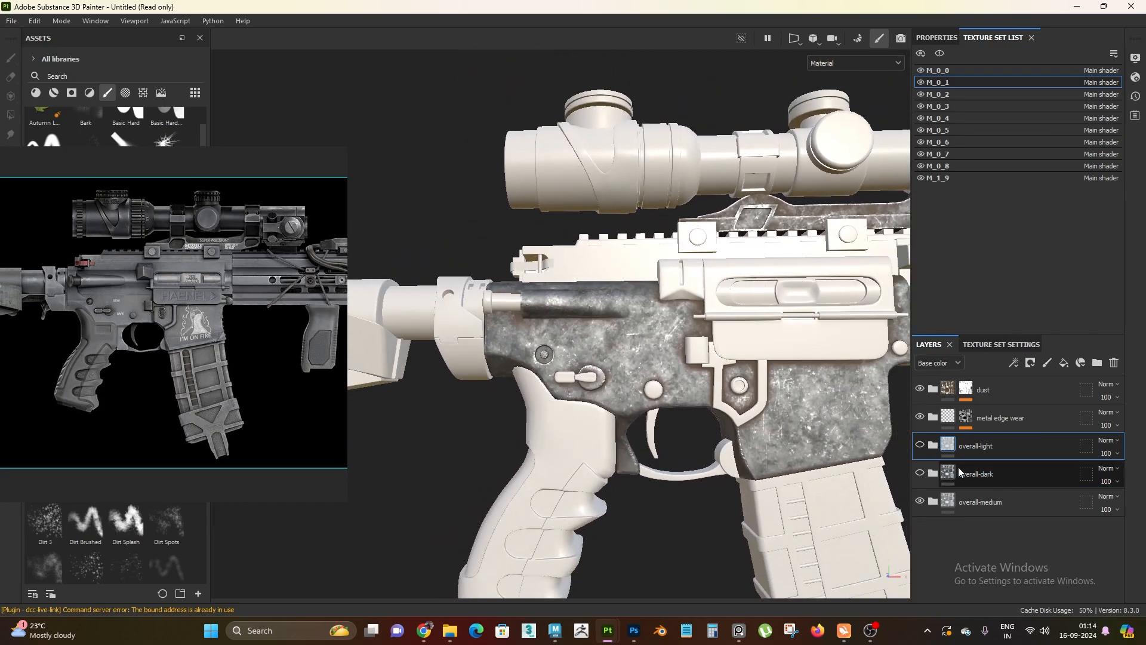
pyautogui.click(1001, 473)
pyautogui.keyDown('alt'); pyautogui.moveTo(643, 448); pyautogui.dragTo(583, 409); pyautogui.keyUp('alt')
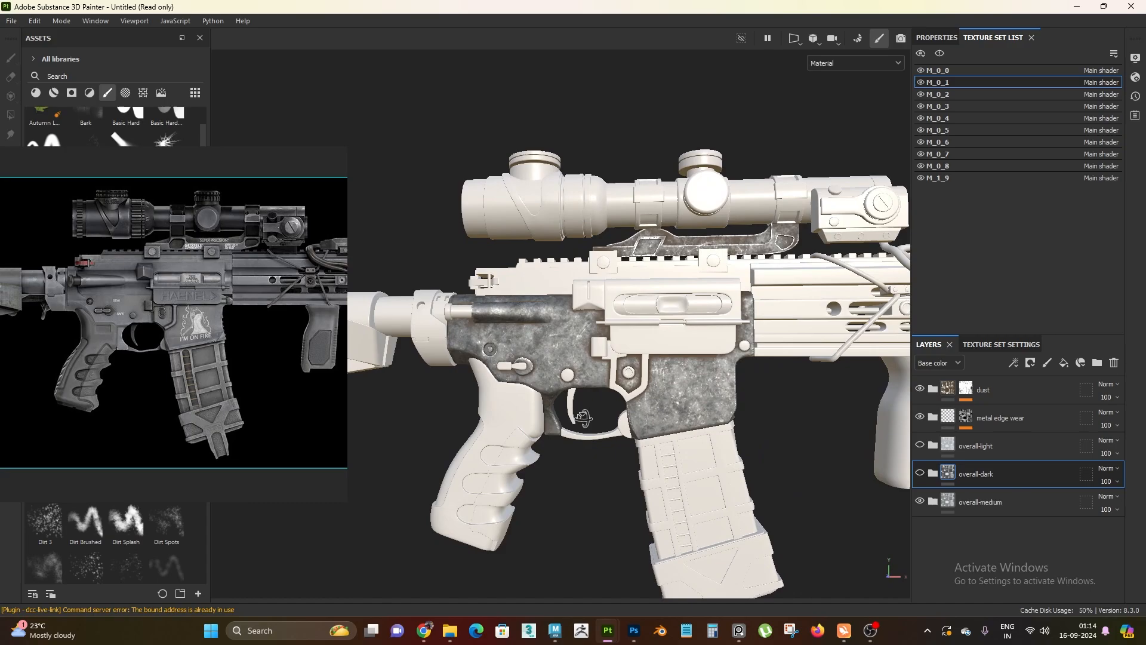
pyautogui.keyDown('alt'); pyautogui.moveTo(583, 409); pyautogui.dragTo(606, 493, button='right'); pyautogui.keyUp('alt')
pyautogui.keyDown('alt'); pyautogui.moveTo(534, 404); pyautogui.dragTo(535, 387, button='middle'); pyautogui.keyUp('alt')
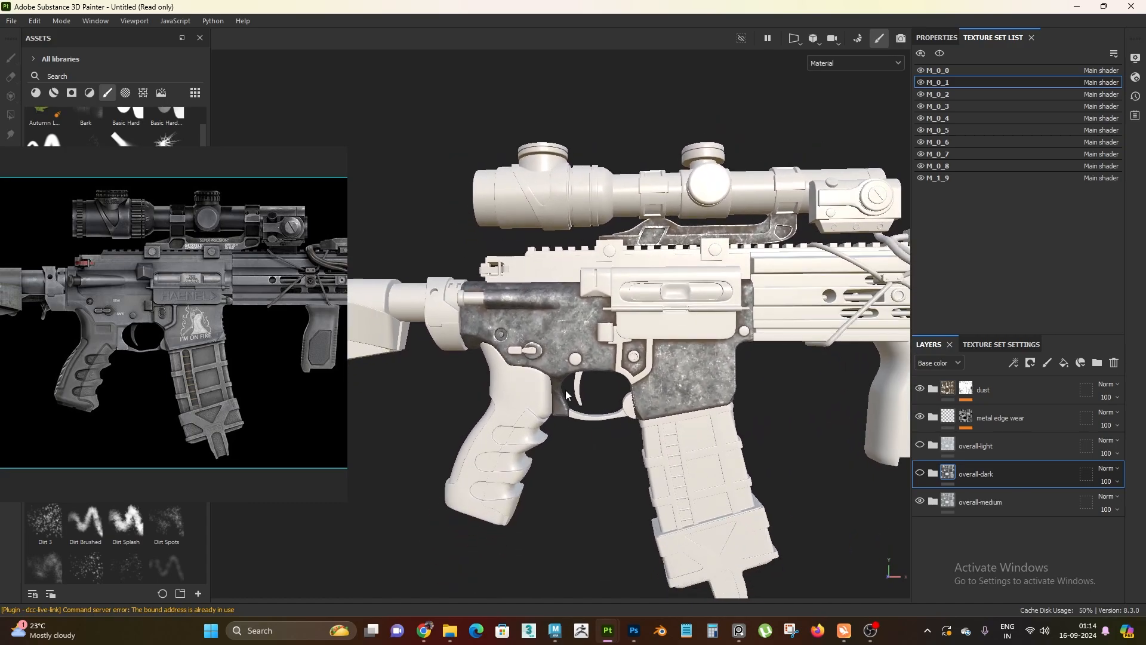
pyautogui.keyDown('alt'); pyautogui.moveTo(582, 393); pyautogui.dragTo(641, 497, button='right'); pyautogui.keyUp('alt')
pyautogui.keyDown('alt'); pyautogui.moveTo(403, 469); pyautogui.dragTo(407, 422, button='middle'); pyautogui.keyUp('alt')
pyautogui.keyDown('alt'); pyautogui.moveTo(618, 473); pyautogui.dragTo(617, 402, button='right'); pyautogui.keyUp('alt')
pyautogui.keyDown('alt'); pyautogui.moveTo(617, 402); pyautogui.dragTo(611, 331, button='middle'); pyautogui.keyUp('alt')
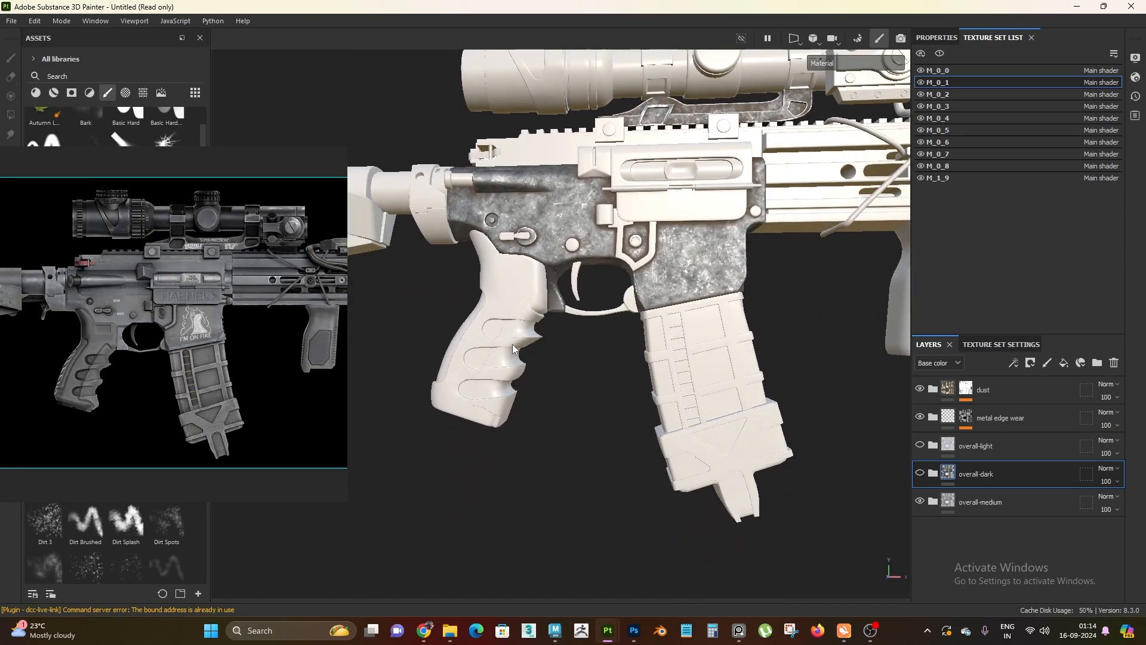
pyautogui.keyDown('alt'); pyautogui.moveTo(539, 369); pyautogui.dragTo(346, 388, button='middle'); pyautogui.keyUp('alt')
pyautogui.keyDown('alt'); pyautogui.moveTo(621, 453); pyautogui.dragTo(614, 382, button='right'); pyautogui.keyUp('alt')
pyautogui.moveTo(614, 382)
pyautogui.keyDown('alt'); pyautogui.mouseDown()
pyautogui.moveTo(656, 563)
pyautogui.moveTo(691, 384)
pyautogui.moveTo(618, 384)
pyautogui.mouseUp(); pyautogui.keyUp('alt')
pyautogui.scroll(-3, 260, 330)
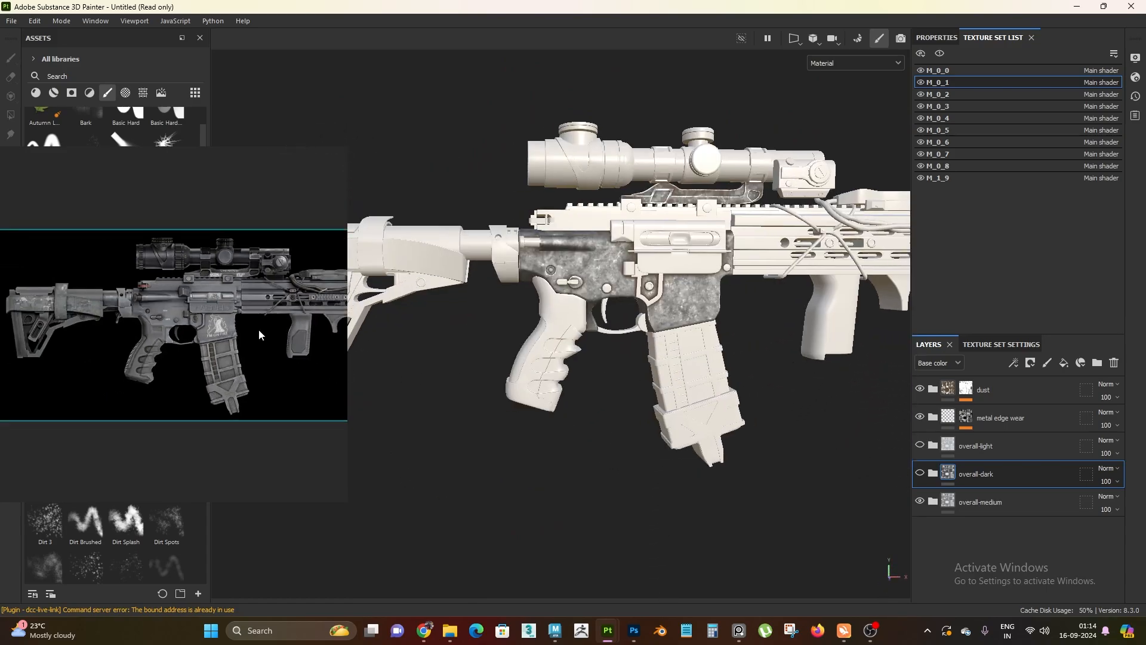
pyautogui.keyDown('alt'); pyautogui.moveTo(627, 340); pyautogui.dragTo(699, 391, button='right'); pyautogui.keyUp('alt')
pyautogui.keyDown('alt'); pyautogui.moveTo(698, 391); pyautogui.dragTo(645, 422, button='middle'); pyautogui.keyUp('alt')
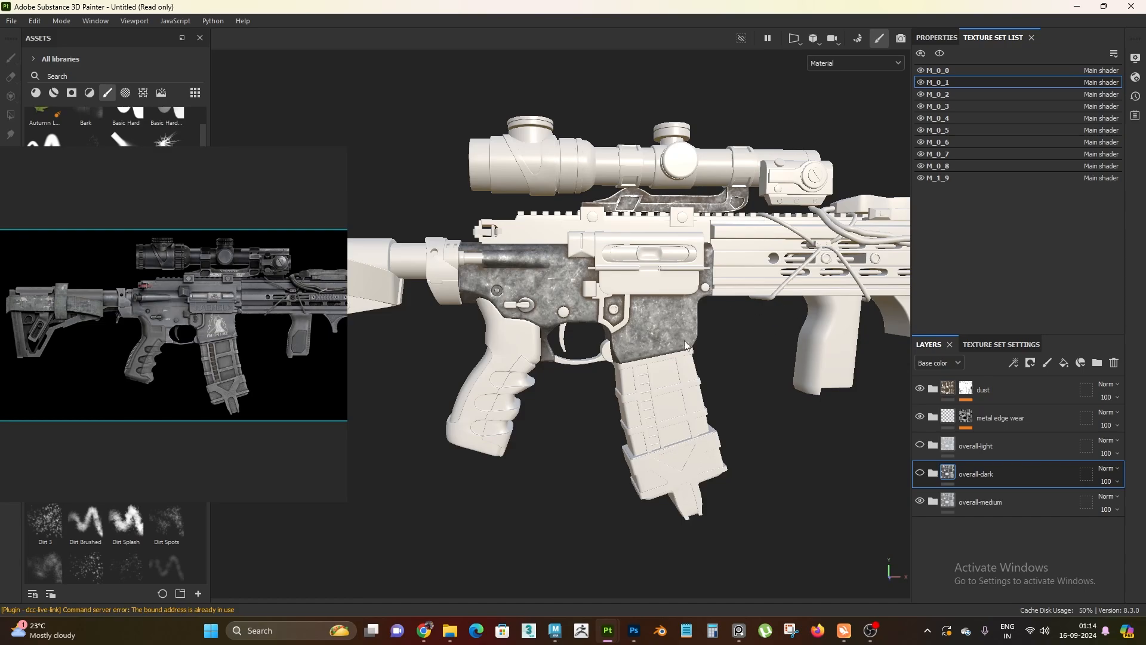
pyautogui.keyDown('alt'); pyautogui.moveTo(686, 345); pyautogui.dragTo(680, 406, button='right'); pyautogui.keyUp('alt')
pyautogui.keyDown('alt'); pyautogui.moveTo(680, 406); pyautogui.dragTo(678, 428, button='middle'); pyautogui.keyUp('alt')
pyautogui.moveTo(677, 424)
pyautogui.keyDown('alt'); pyautogui.mouseDown()
pyautogui.moveTo(667, 384)
pyautogui.moveTo(679, 411)
pyautogui.mouseUp(); pyautogui.keyUp('alt')
pyautogui.keyDown('alt'); pyautogui.moveTo(627, 402); pyautogui.dragTo(619, 380, button='middle'); pyautogui.keyUp('alt')
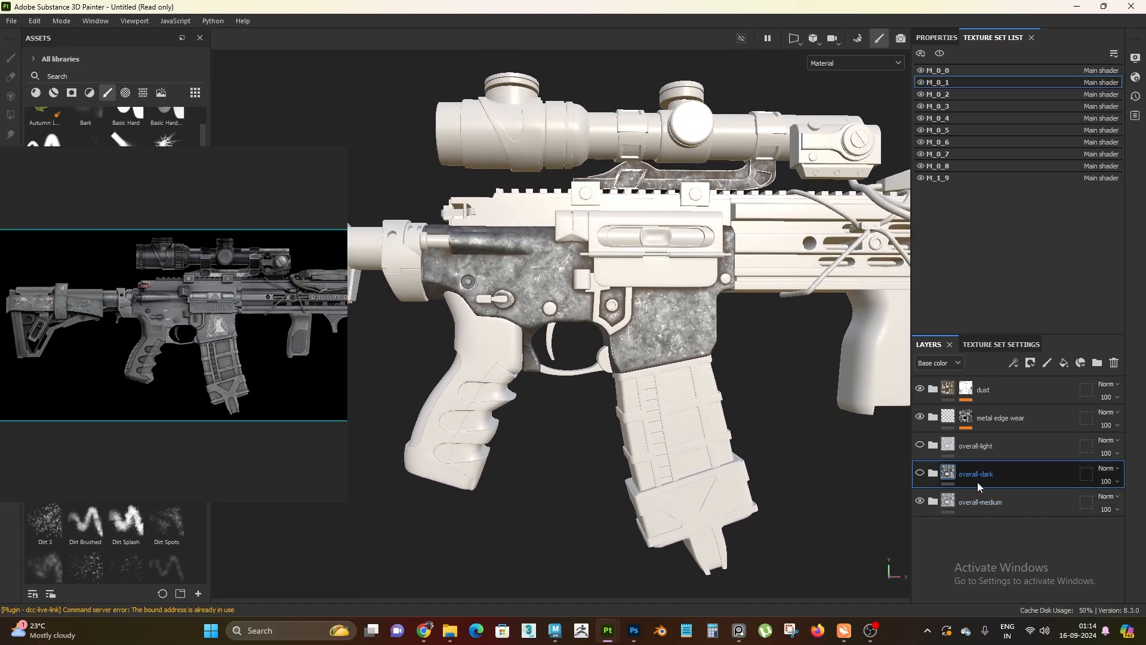
pyautogui.click(989, 450)
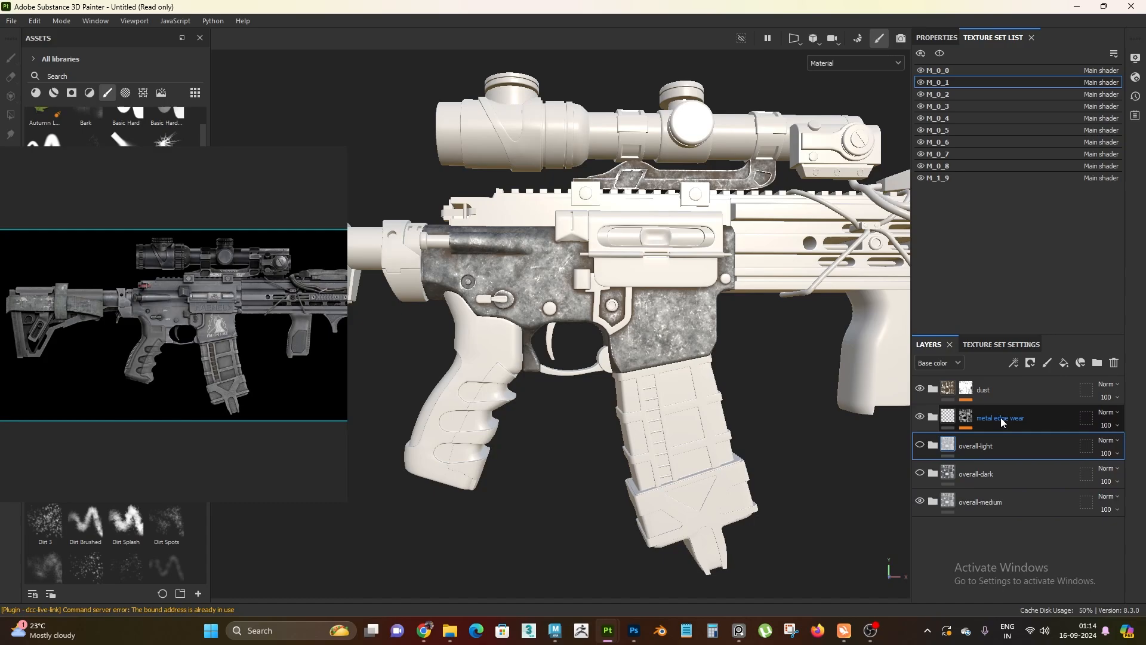
# Pan the reference image along the whole rifle and compare its metal tones with the medium metal on the receiver
pyautogui.click(1005, 392)
pyautogui.click(1005, 454)
pyautogui.click(1005, 502)
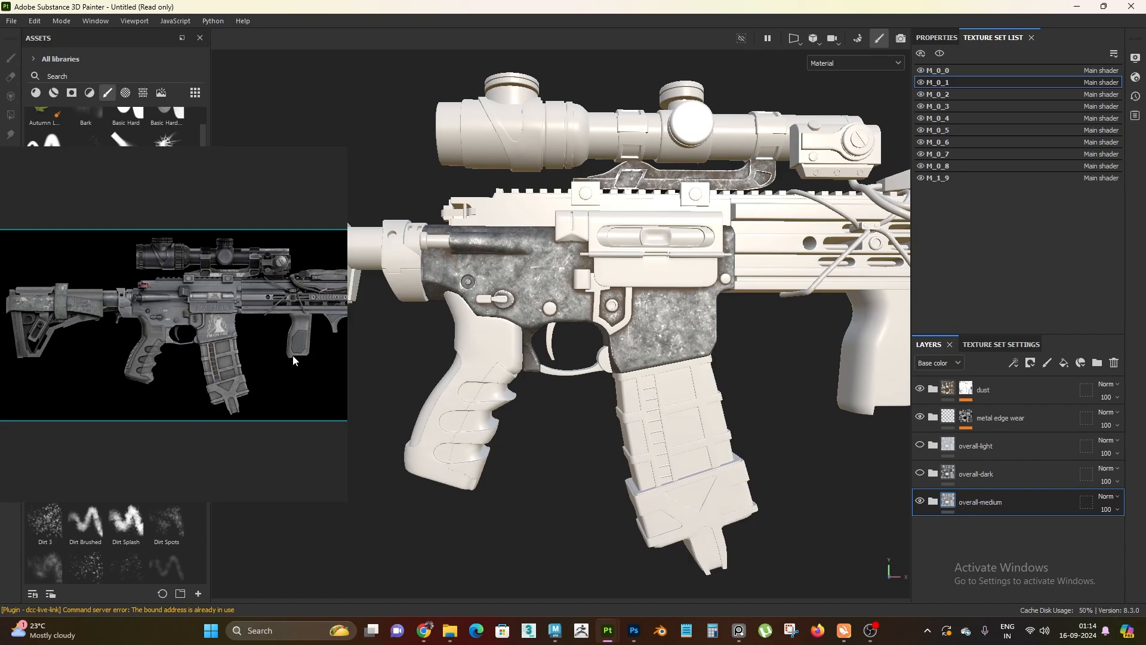
pyautogui.moveTo(180, 342); pyautogui.dragTo(58, 359)
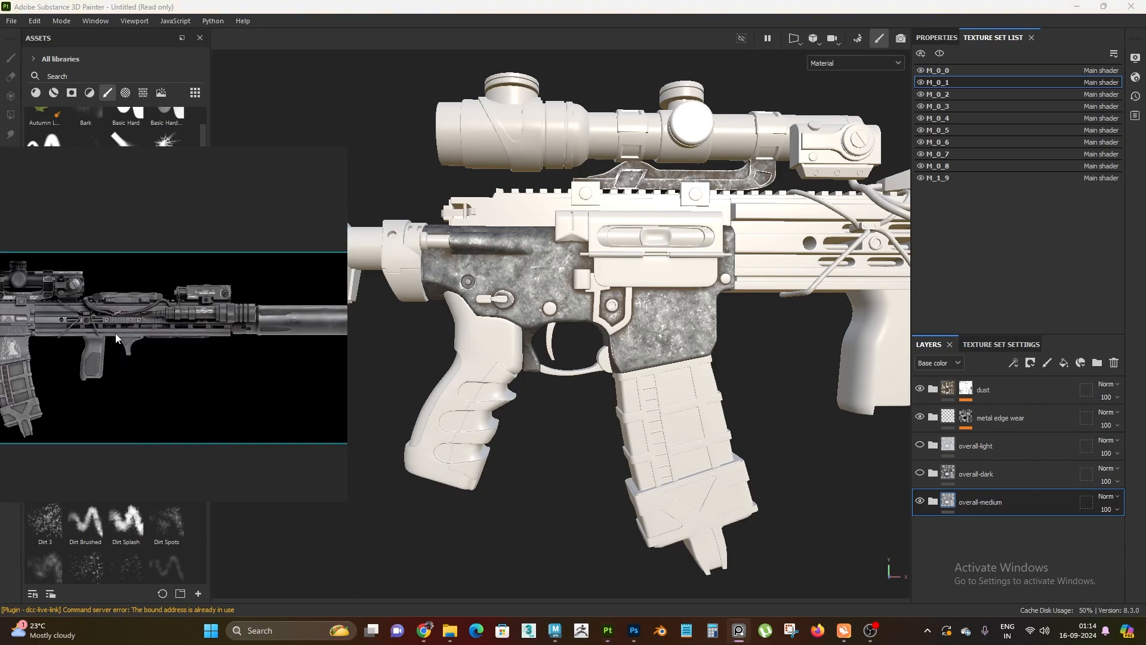
pyautogui.moveTo(116, 338); pyautogui.dragTo(357, 317)
pyautogui.keyDown('alt'); pyautogui.moveTo(583, 404); pyautogui.dragTo(581, 347, button='right'); pyautogui.keyUp('alt')
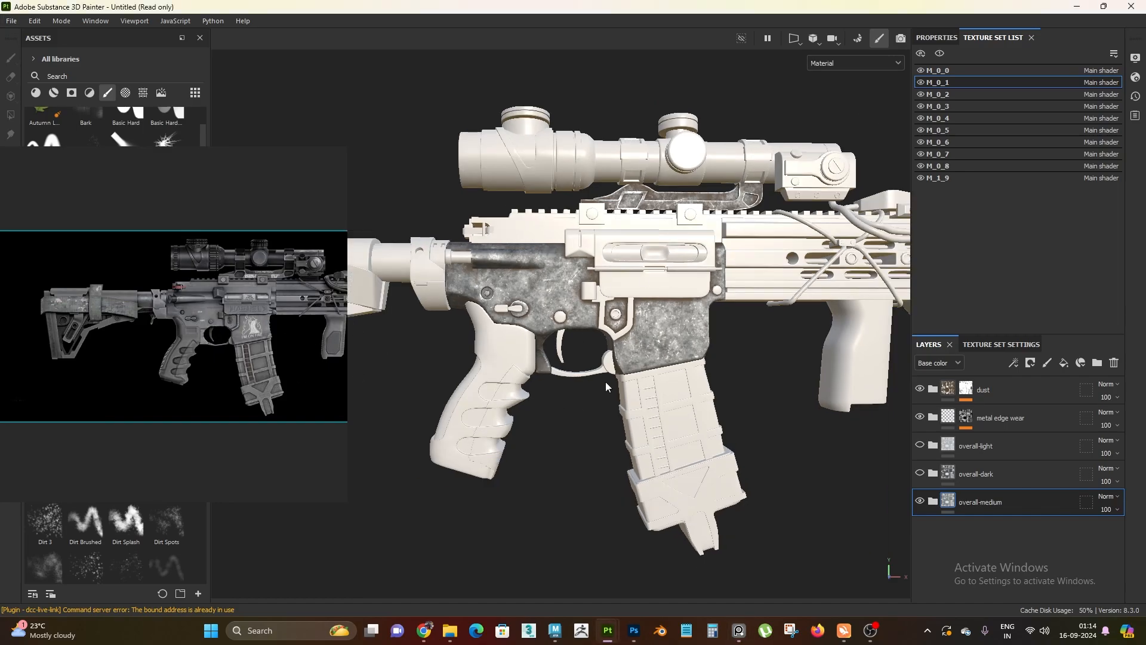
pyautogui.keyDown('alt'); pyautogui.moveTo(635, 371); pyautogui.dragTo(569, 424, button='right'); pyautogui.keyUp('alt')
pyautogui.moveTo(569, 424)
pyautogui.keyDown('alt'); pyautogui.mouseDown()
pyautogui.moveTo(584, 391)
pyautogui.moveTo(568, 410)
pyautogui.mouseUp(); pyautogui.keyUp('alt')
pyautogui.keyDown('alt'); pyautogui.moveTo(568, 409); pyautogui.dragTo(557, 431, button='right'); pyautogui.keyUp('alt')
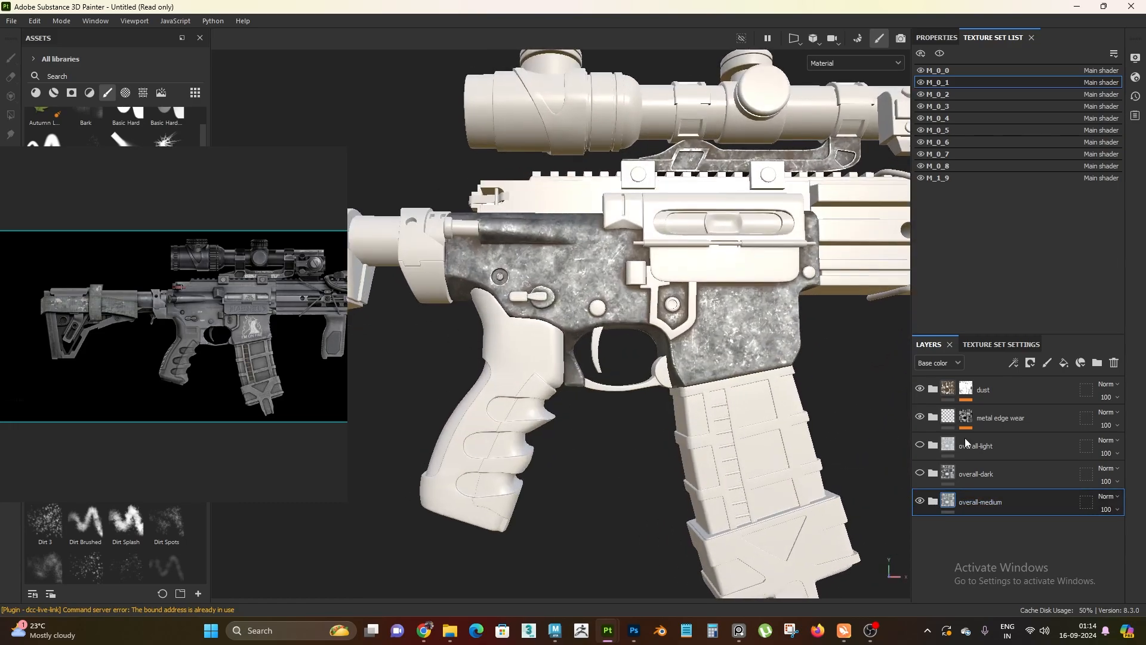
# Select the overall-dark folder and examine the receiver, grip area and scope mount beside the reference from several angles
pyautogui.click(1014, 470)
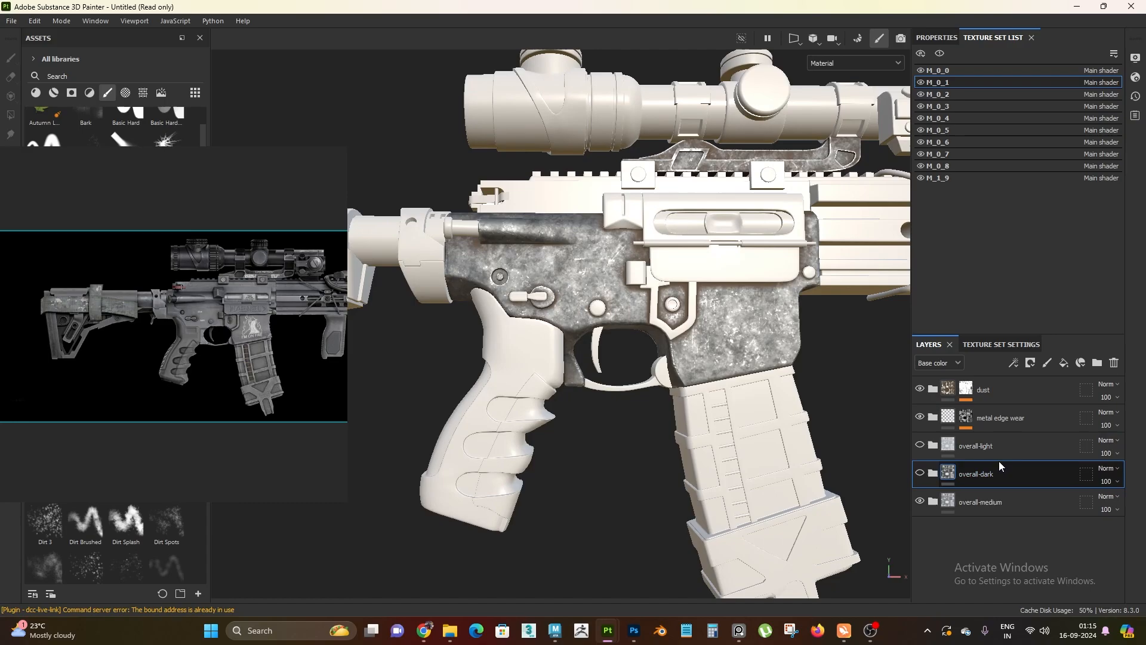
pyautogui.click(999, 451)
pyautogui.click(995, 473)
pyautogui.keyDown('alt'); pyautogui.moveTo(587, 392); pyautogui.dragTo(589, 297, button='right'); pyautogui.keyUp('alt')
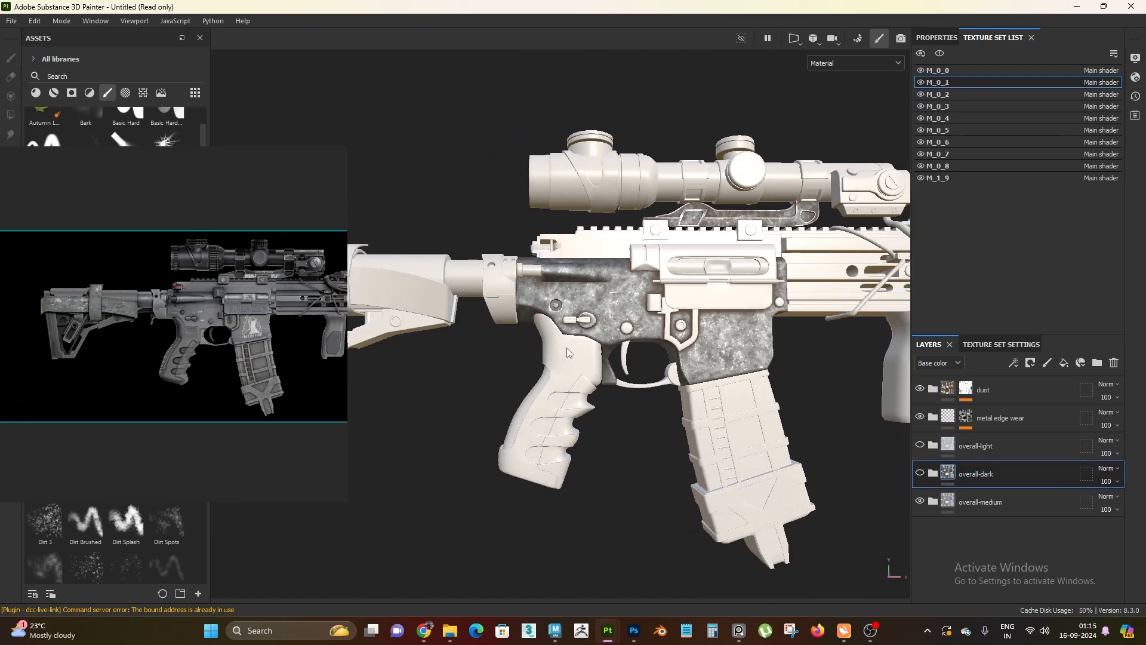
pyautogui.moveTo(631, 394)
pyautogui.keyDown('alt'); pyautogui.mouseDown()
pyautogui.moveTo(669, 412)
pyautogui.moveTo(695, 384)
pyautogui.moveTo(614, 379)
pyautogui.moveTo(575, 358)
pyautogui.moveTo(610, 357)
pyautogui.moveTo(710, 428)
pyautogui.moveTo(370, 424)
pyautogui.moveTo(642, 425)
pyautogui.moveTo(631, 412)
pyautogui.mouseUp(); pyautogui.keyUp('alt')
pyautogui.keyDown('alt'); pyautogui.moveTo(630, 412); pyautogui.dragTo(695, 478, button='right'); pyautogui.keyUp('alt')
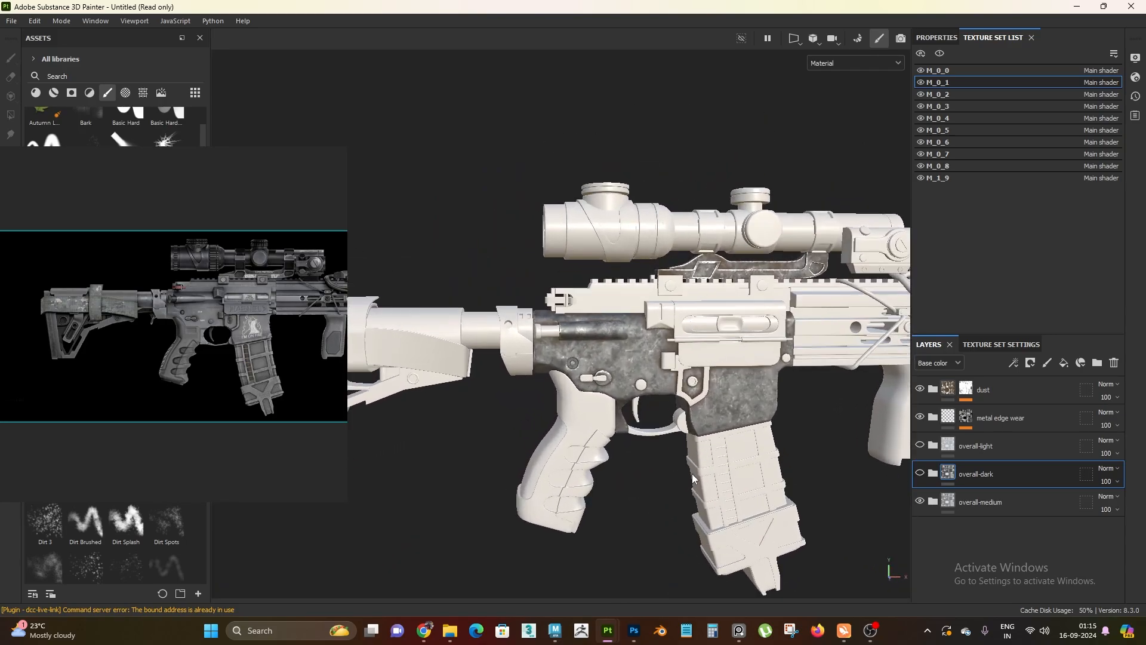
pyautogui.rightClick(204, 300)
pyautogui.keyDown('alt'); pyautogui.moveTo(552, 349); pyautogui.dragTo(619, 421, button='right'); pyautogui.keyUp('alt')
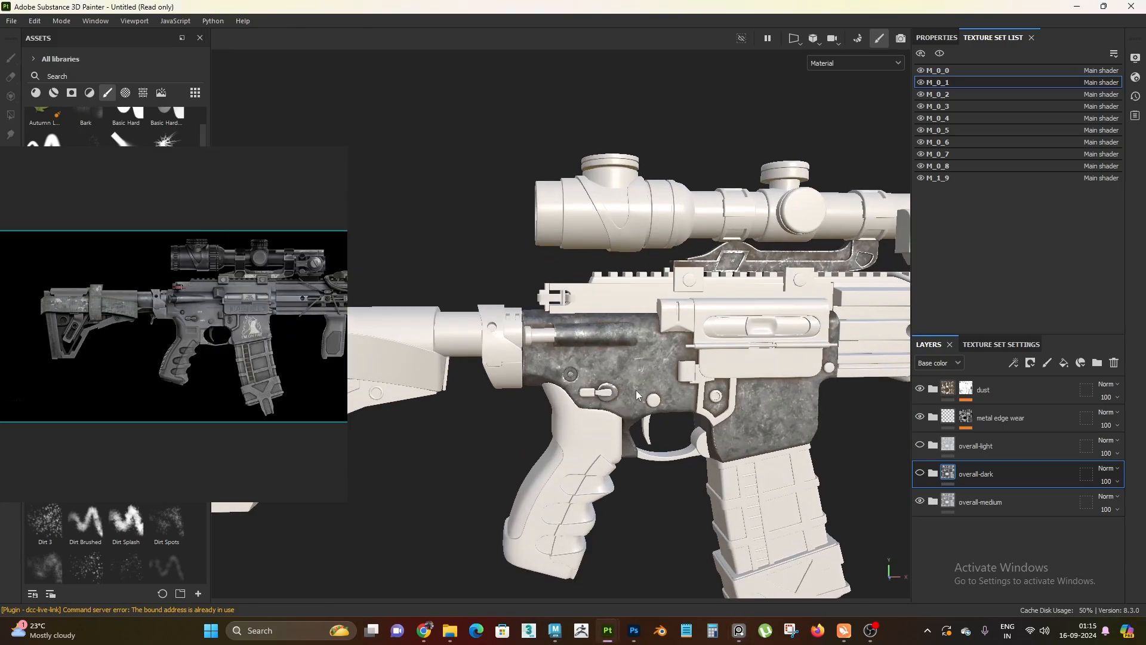
pyautogui.keyDown('alt'); pyautogui.moveTo(635, 390); pyautogui.dragTo(565, 323, button='middle'); pyautogui.keyUp('alt')
pyautogui.moveTo(564, 323)
pyautogui.keyDown('alt'); pyautogui.mouseDown(button='right')
pyautogui.moveTo(590, 353)
pyautogui.moveTo(555, 315)
pyautogui.mouseUp(button='right'); pyautogui.keyUp('alt')
# Bring up the window options of the reference image viewer
pyautogui.rightClick(227, 330)
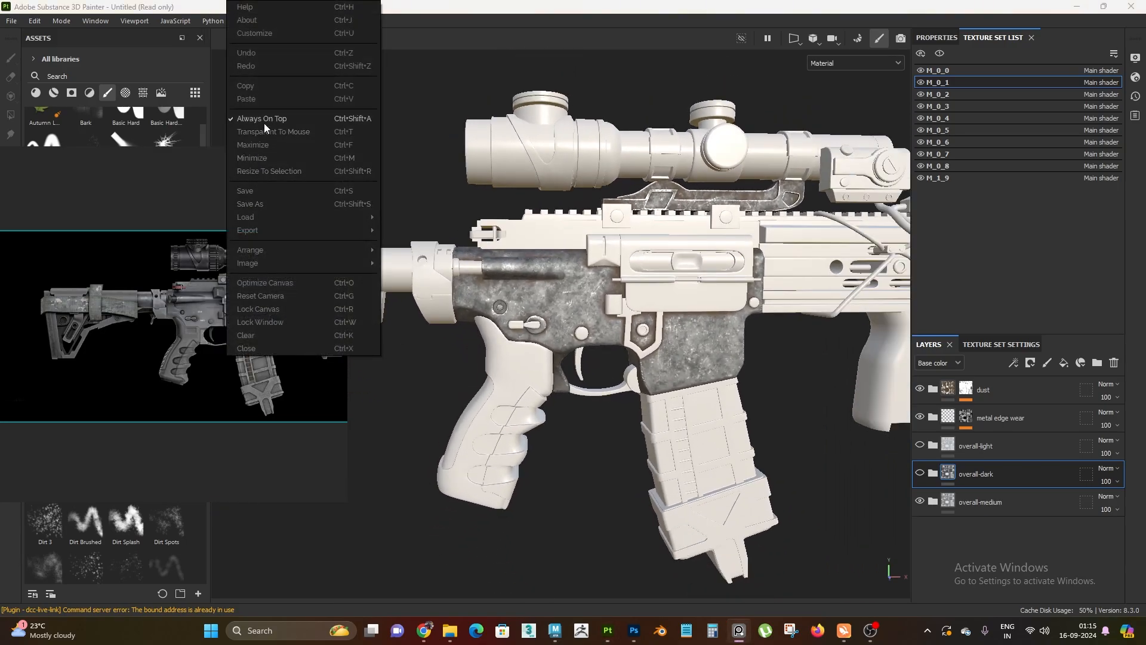